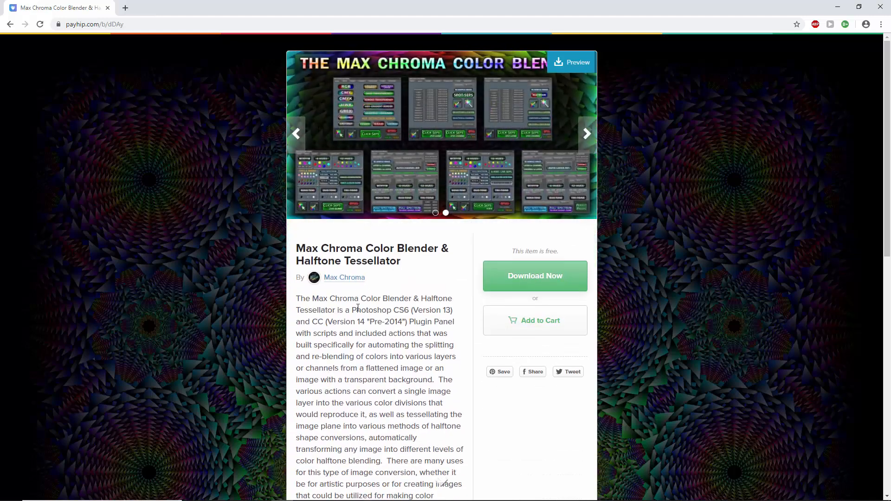
- Highlight the supported Photoshop CS6 (Version 13) and CC (Version 14) details in the product description and minimize the browser
{"action": "left_click_drag", "start_coordinate": [353, 310], "coordinate": [455, 314]}
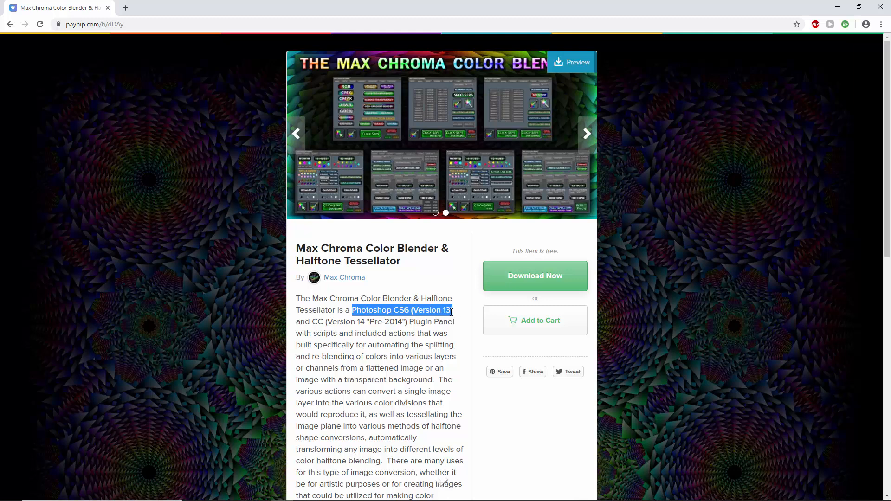
{"action": "left_click_drag", "start_coordinate": [326, 323], "coordinate": [370, 323]}
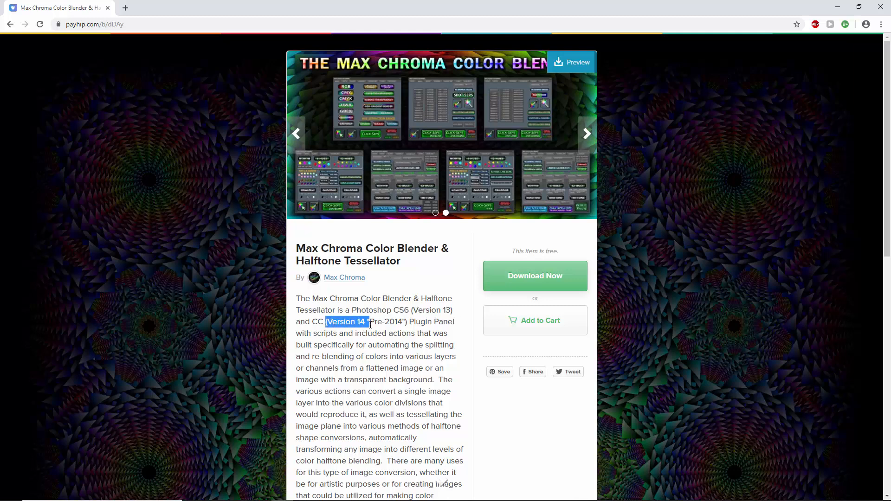
{"action": "left_click", "coordinate": [837, 8]}
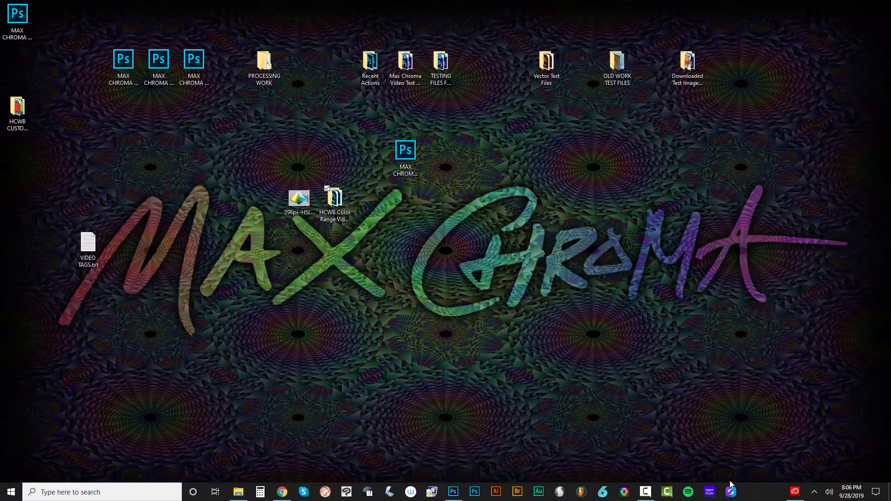
- Open Adobe Creative Cloud, view the other installable Photoshop versions from the Photoshop CS6 entry, and close it
{"action": "left_click", "coordinate": [796, 497]}
{"action": "left_click_drag", "start_coordinate": [562, 67], "coordinate": [508, 100]}
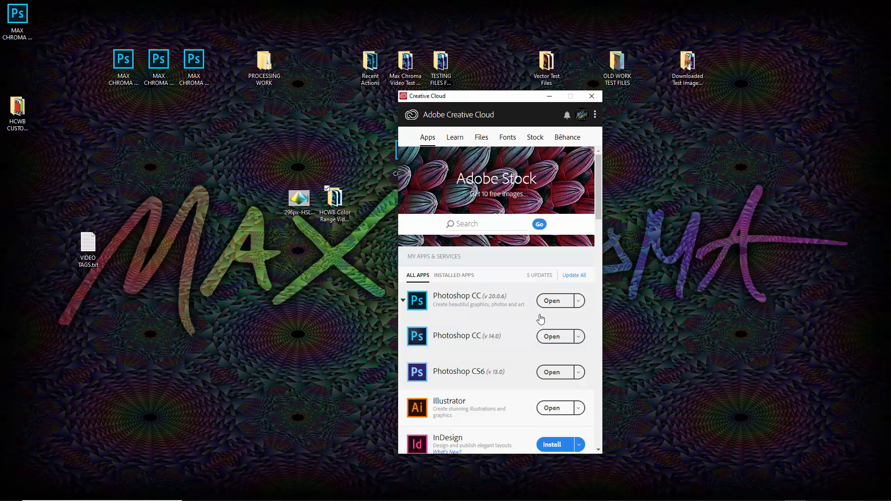
{"action": "left_click", "coordinate": [578, 373]}
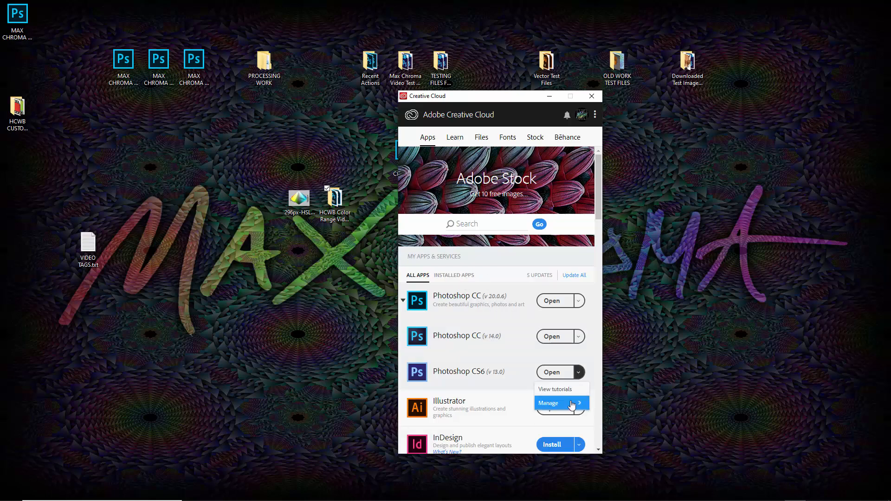
{"action": "left_click", "coordinate": [571, 403]}
{"action": "left_click", "coordinate": [559, 421]}
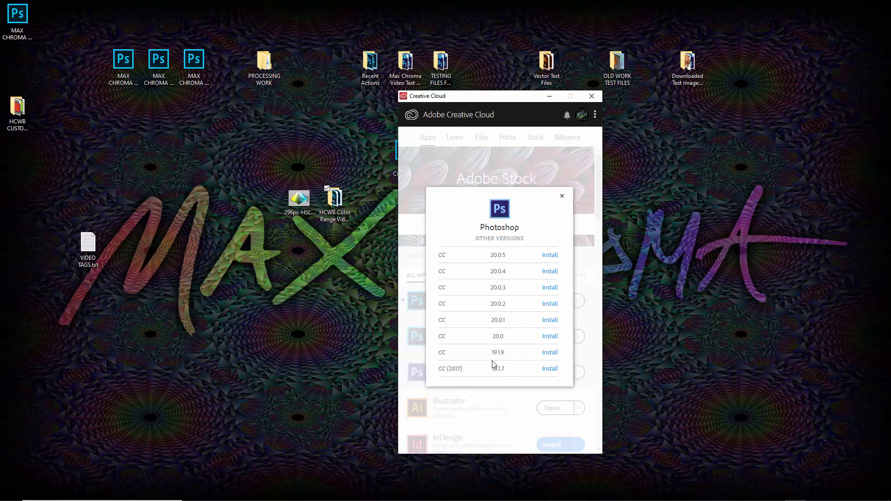
{"action": "left_click", "coordinate": [562, 197]}
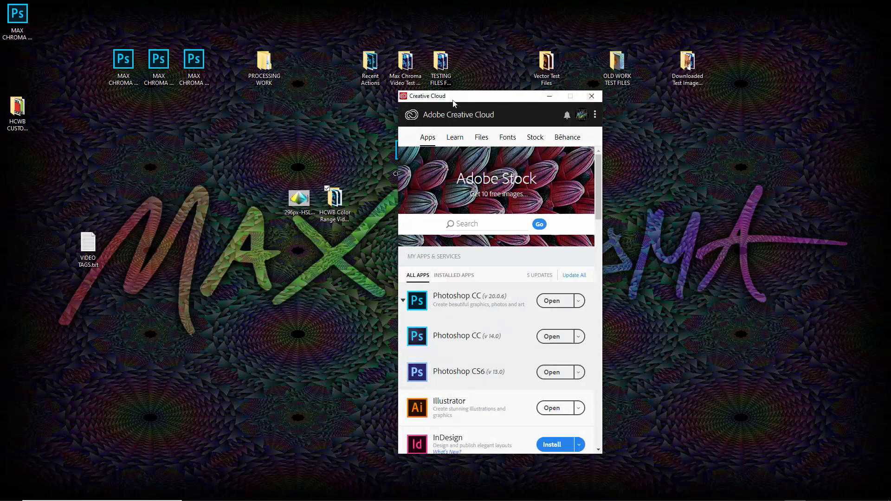
{"action": "left_click", "coordinate": [592, 96]}
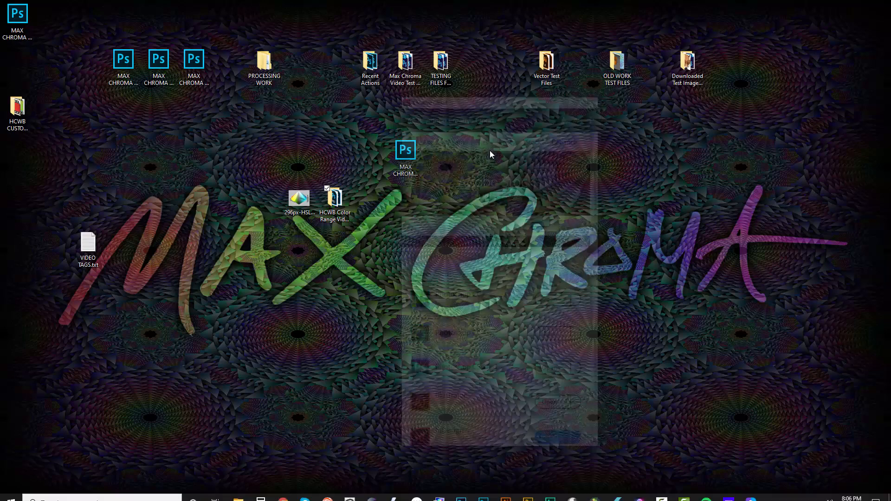
- Return to the Max Chroma product page in the browser, view its title preview image, and minimize the window
{"action": "left_click", "coordinate": [286, 497]}
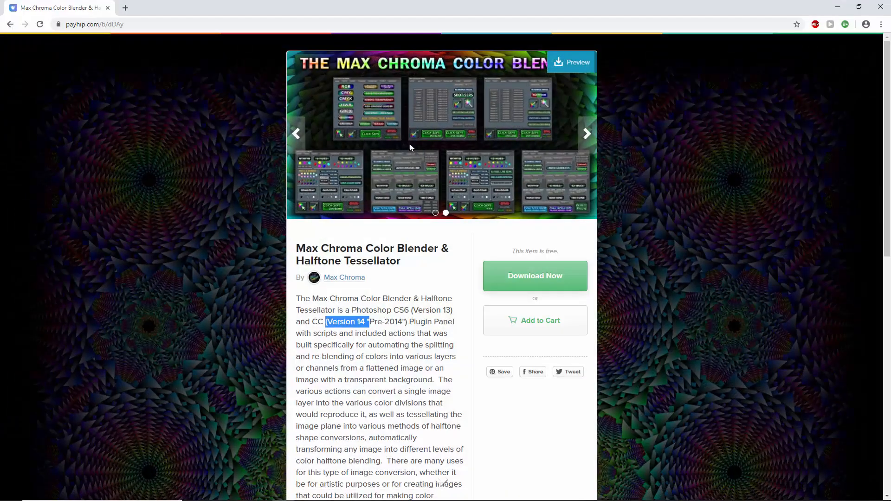
{"action": "left_click", "coordinate": [304, 140]}
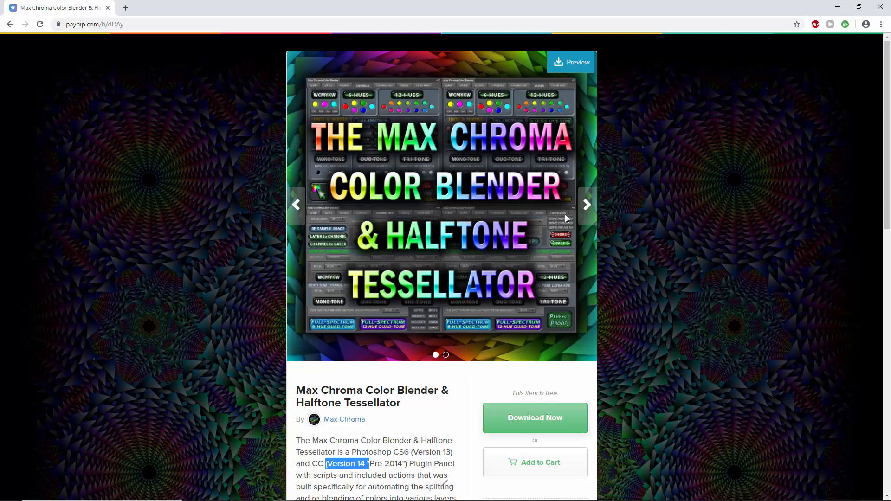
{"action": "left_click", "coordinate": [843, 8]}
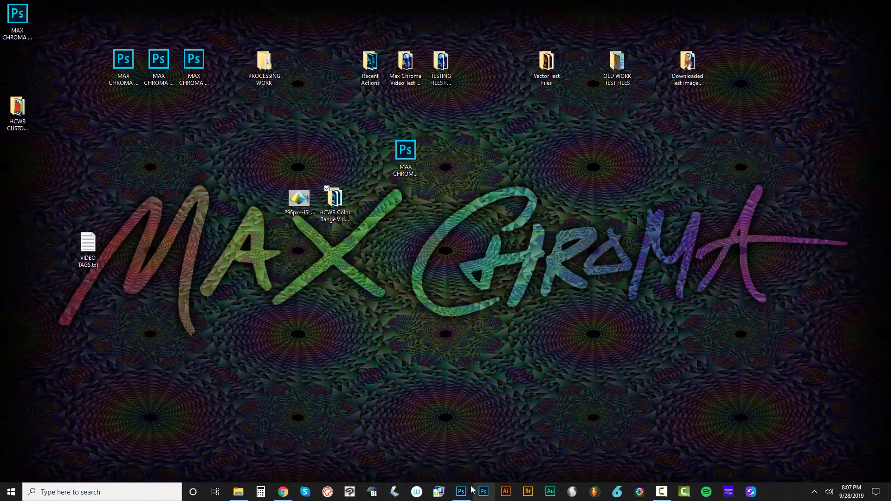
- Switch to Photoshop CC, collapse the expanded panel column, and check the program's version information
{"action": "left_click", "coordinate": [460, 493]}
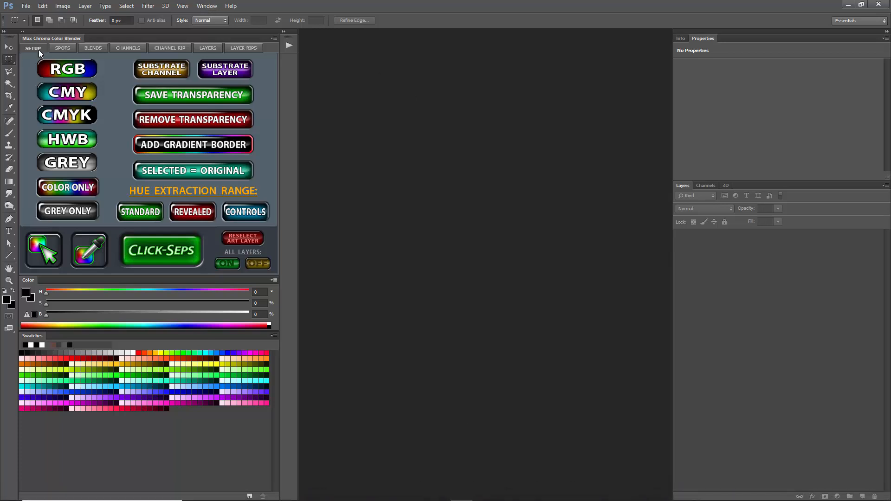
{"action": "left_click", "coordinate": [22, 31]}
{"action": "left_click", "coordinate": [206, 5]}
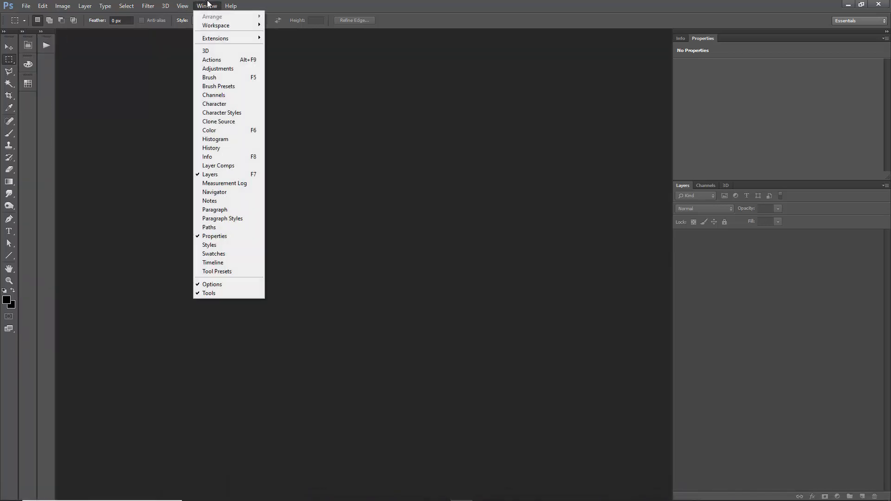
{"action": "mouse_move", "coordinate": [231, 5]}
{"action": "left_click", "coordinate": [258, 44]}
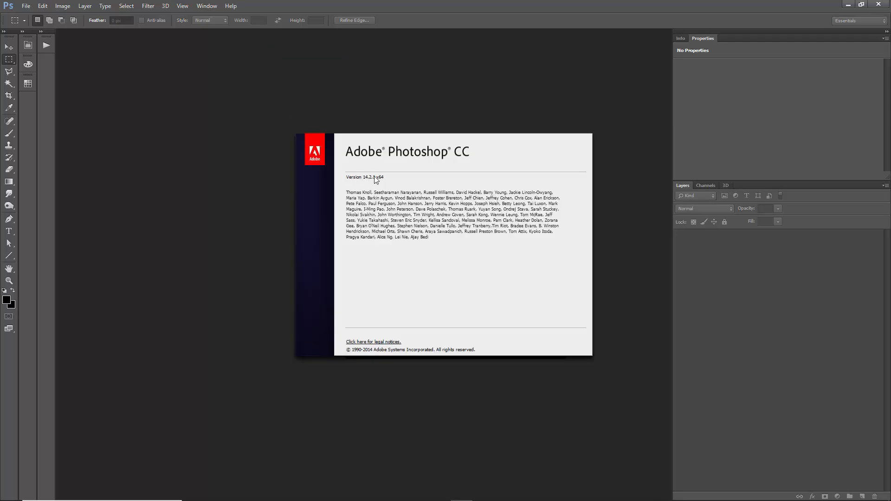
{"action": "left_click", "coordinate": [434, 143]}
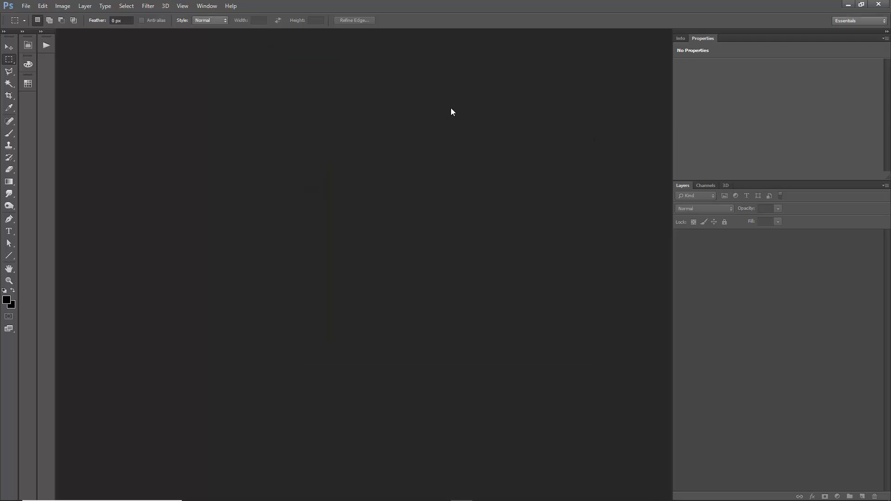
- Locate Max Chroma Color Blender among the installed extensions and expand its docked panel
{"action": "left_click", "coordinate": [207, 5]}
{"action": "mouse_move", "coordinate": [252, 42]}
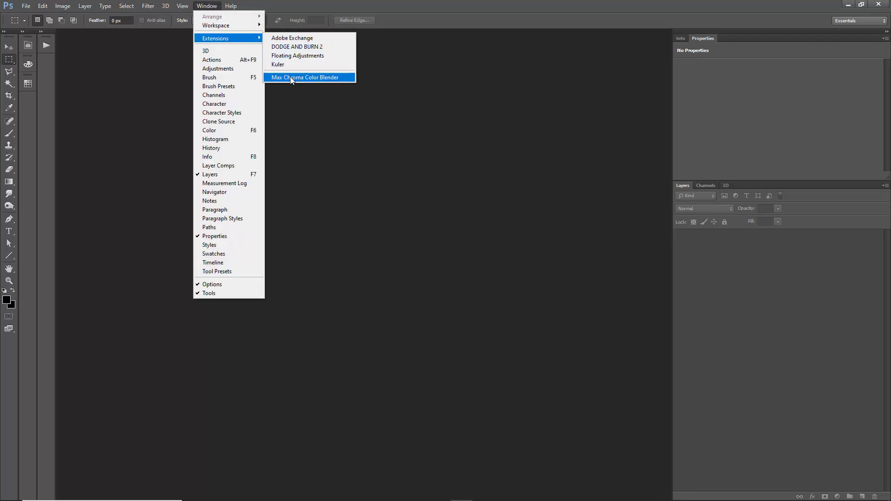
{"action": "left_click", "coordinate": [23, 32]}
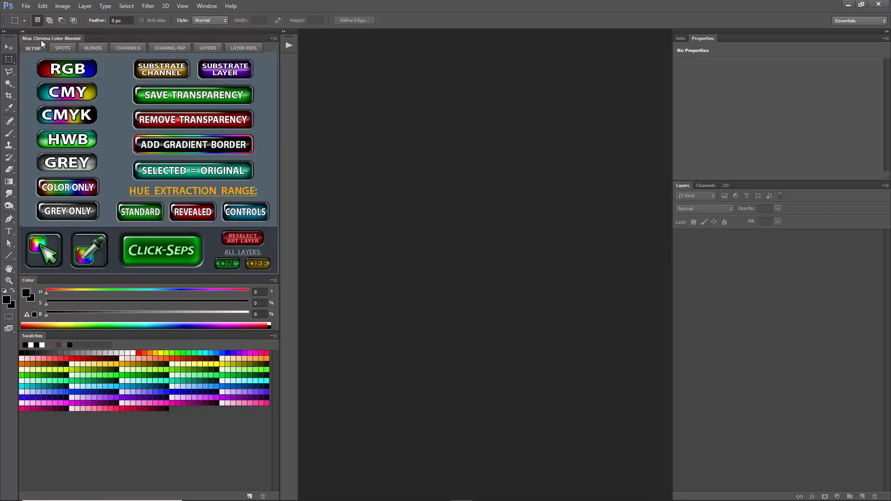
- Float the Max Chroma Color Blender to review its sections from Setup to Layer-Rips, and redock it above Color with Layer-Rips displayed
{"action": "left_click_drag", "start_coordinate": [40, 40], "coordinate": [377, 102]}
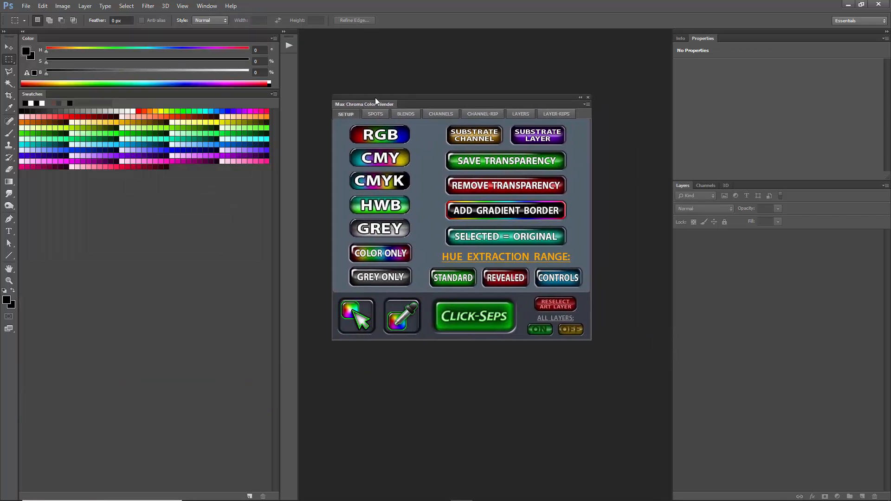
{"action": "left_click", "coordinate": [374, 113]}
{"action": "left_click", "coordinate": [400, 114]}
{"action": "left_click", "coordinate": [436, 114]}
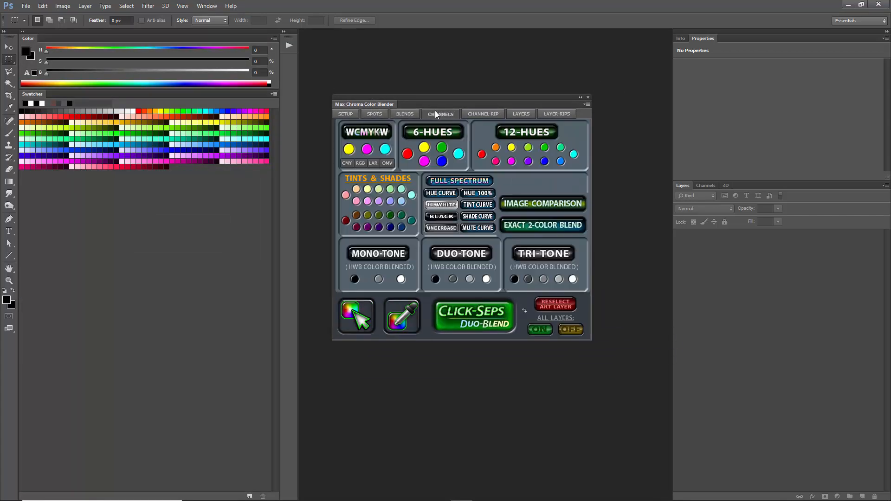
{"action": "left_click", "coordinate": [481, 113]}
{"action": "left_click", "coordinate": [522, 114]}
{"action": "left_click", "coordinate": [557, 114]}
{"action": "left_click", "coordinate": [350, 114]}
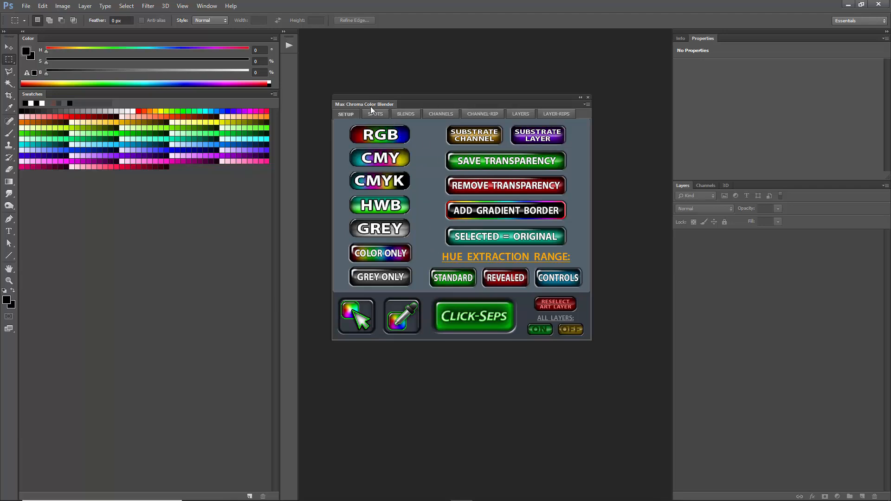
{"action": "left_click_drag", "start_coordinate": [373, 103], "coordinate": [62, 37]}
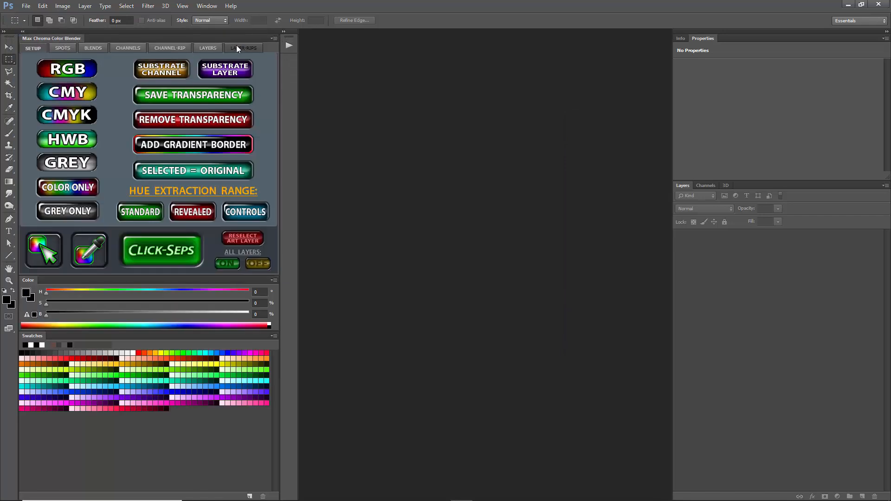
{"action": "left_click", "coordinate": [238, 48]}
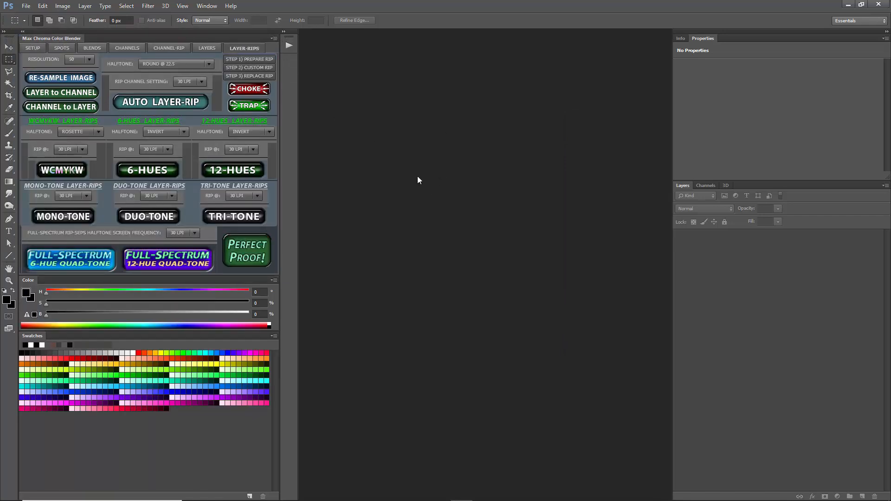
- Open mercedes-benz-3065717.psd in Photoshop from the HCWB Color Range Video Testing Files folder on the desktop
{"action": "left_click", "coordinate": [848, 4]}
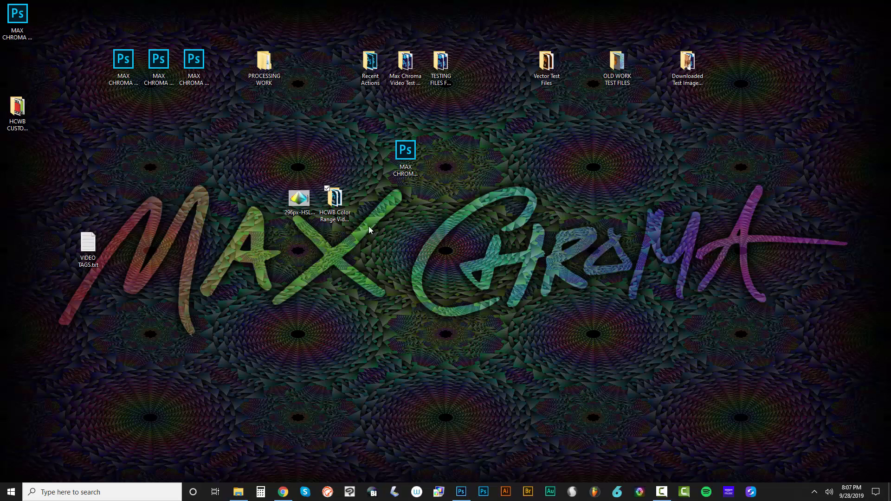
{"action": "double_click", "coordinate": [335, 200]}
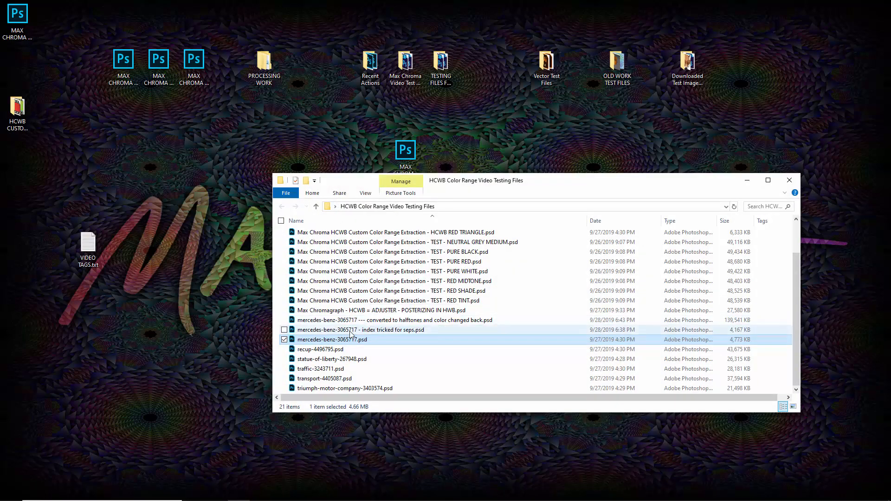
{"action": "left_click_drag", "start_coordinate": [352, 340], "coordinate": [453, 258]}
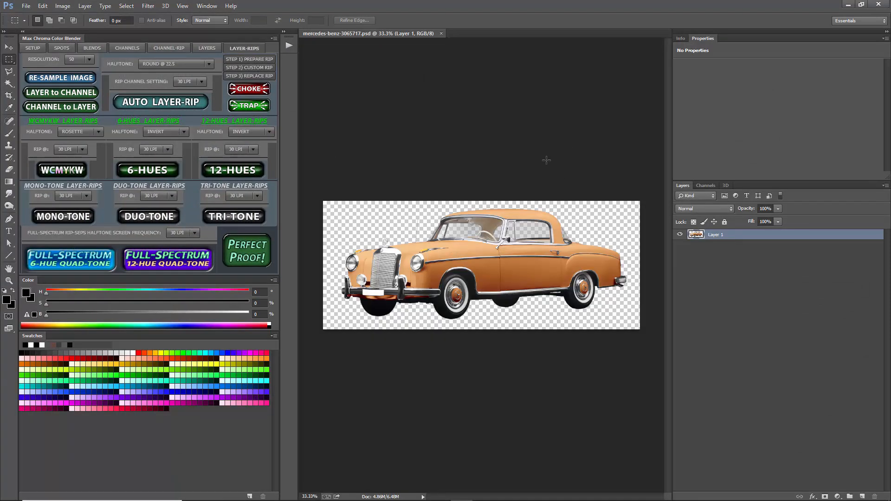
- Collapse the extension panel and try a Color Range selection of Sampled Colors on the car with Fuzziness 119
{"action": "left_click", "coordinate": [22, 31]}
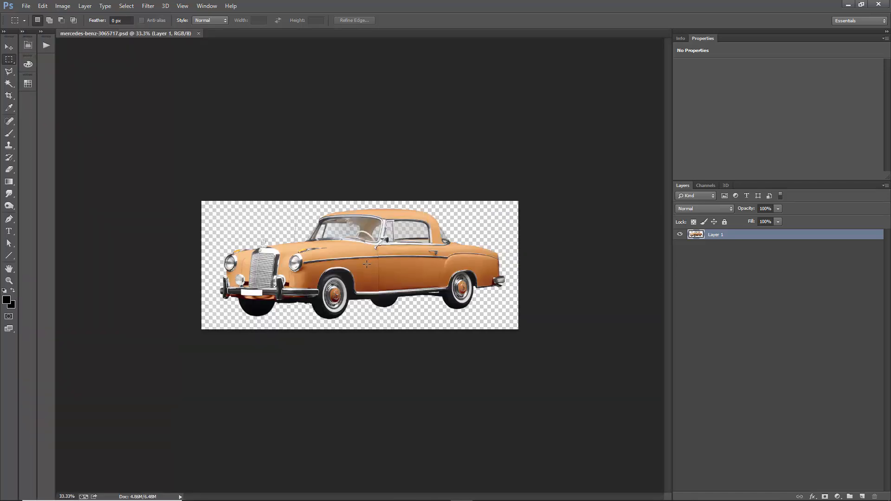
{"action": "scroll", "coordinate": [367, 264], "scroll_direction": "up", "scroll_amount": 3}
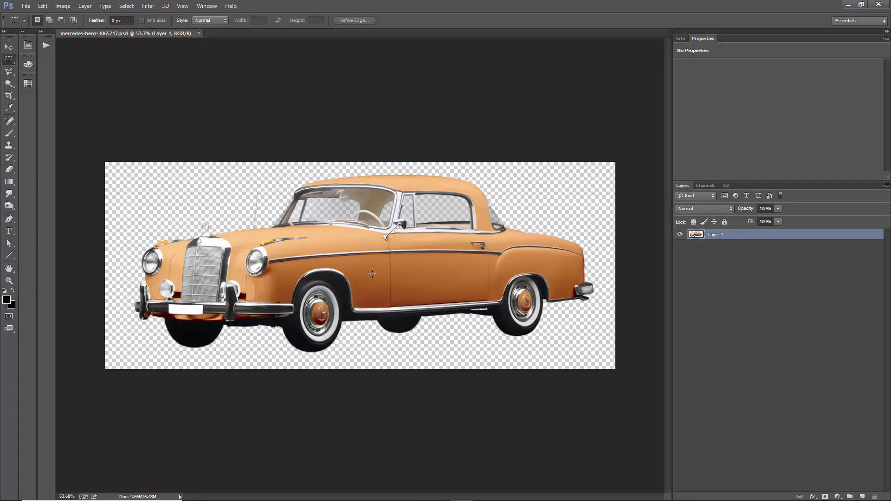
{"action": "left_click", "coordinate": [127, 5]}
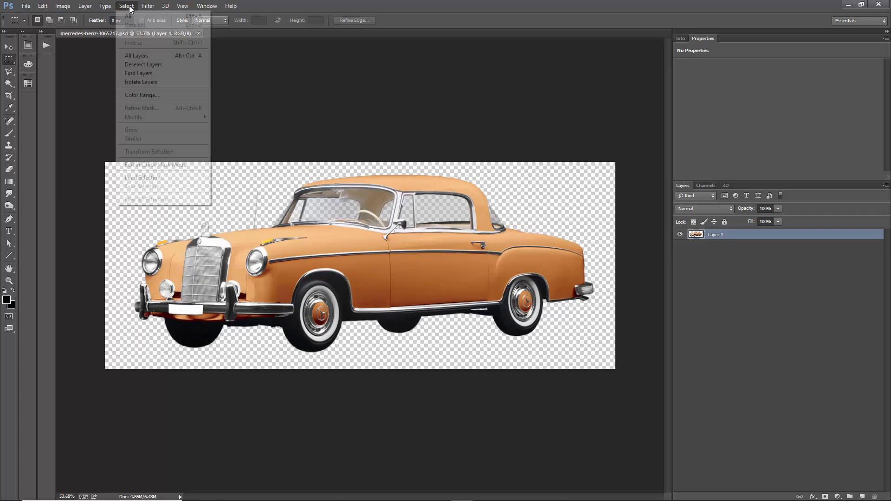
{"action": "left_click", "coordinate": [151, 94]}
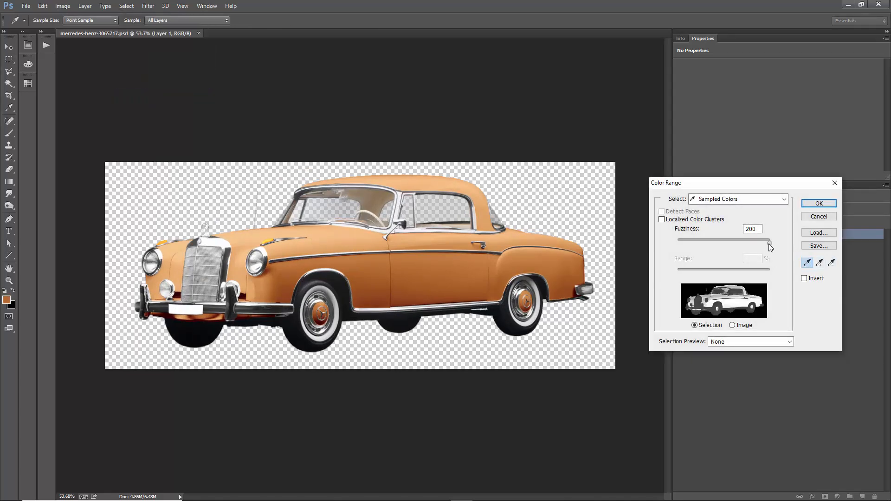
{"action": "left_click_drag", "start_coordinate": [771, 249], "coordinate": [732, 245]}
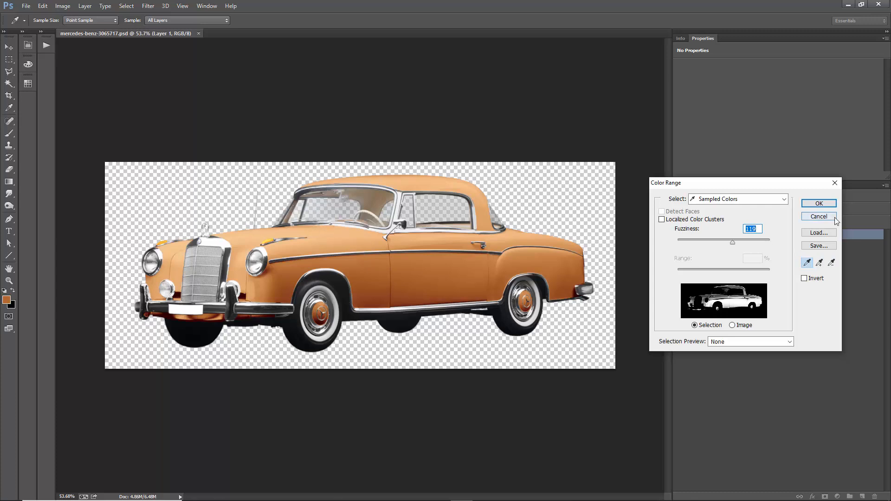
{"action": "left_click", "coordinate": [819, 203]}
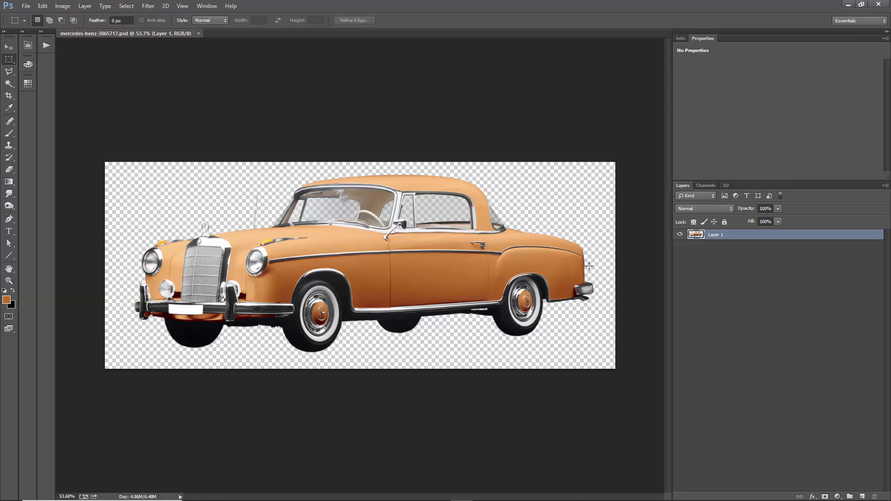
- Crop the canvas tighter along its bottom edge and both sides around the car, to about 1943 × 797 px
{"action": "left_click", "coordinate": [9, 97]}
{"action": "left_click_drag", "start_coordinate": [360, 371], "coordinate": [364, 364]}
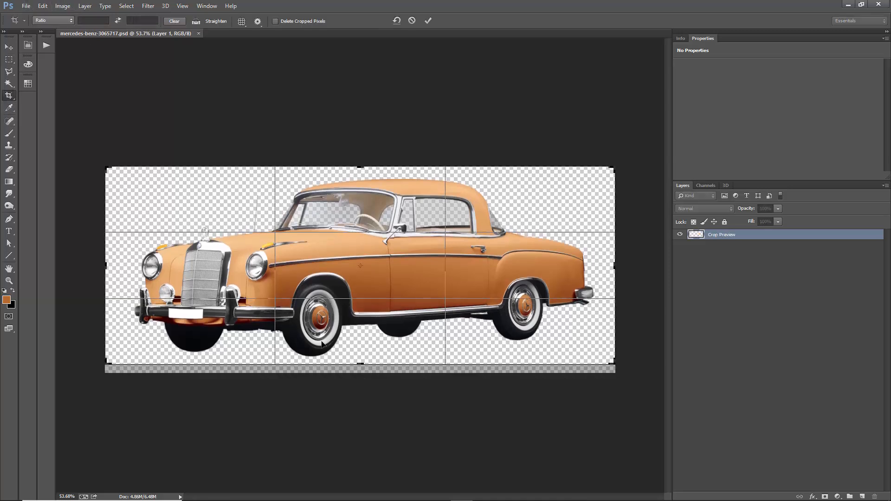
{"action": "left_click_drag", "start_coordinate": [105, 266], "coordinate": [115, 265]}
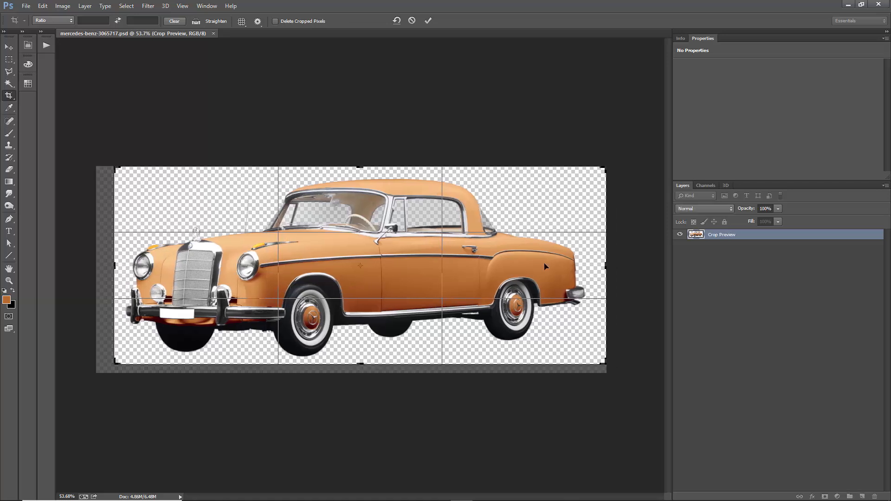
{"action": "mouse_move", "coordinate": [601, 274]}
{"action": "left_mouse_down"}
{"action": "mouse_move", "coordinate": [609, 255]}
{"action": "mouse_move", "coordinate": [602, 265]}
{"action": "left_mouse_up"}
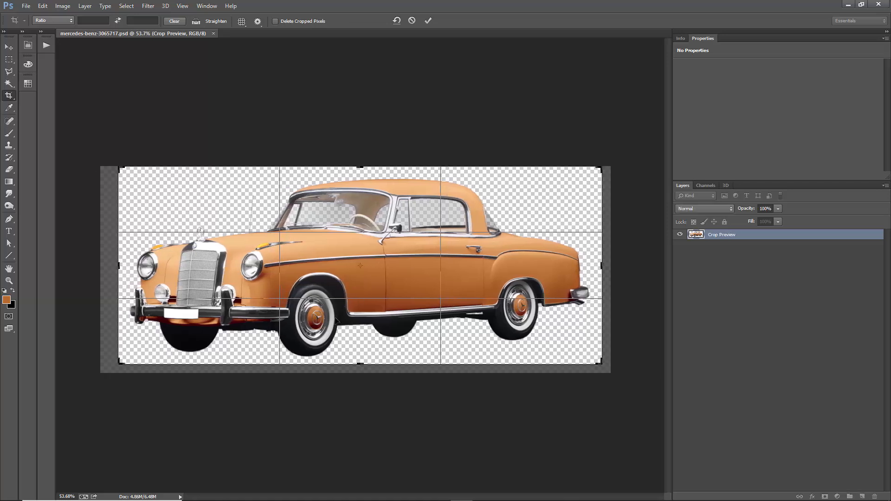
{"action": "left_click", "coordinate": [9, 48]}
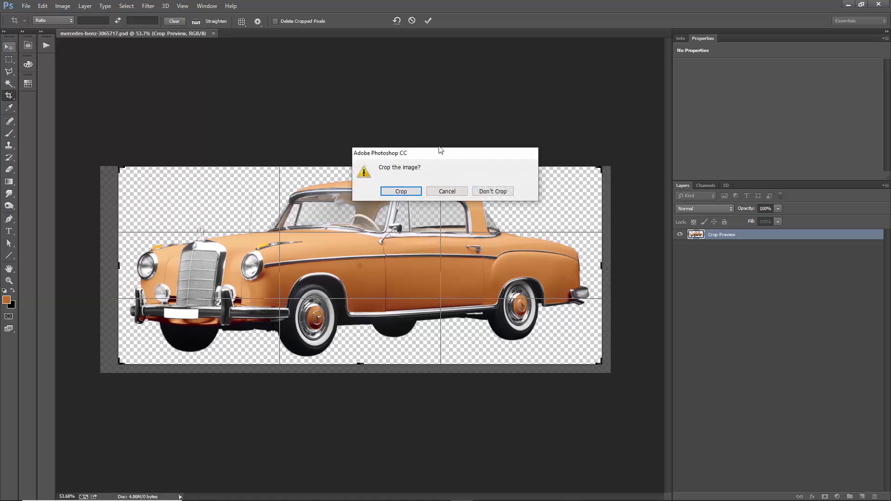
{"action": "left_click", "coordinate": [404, 190]}
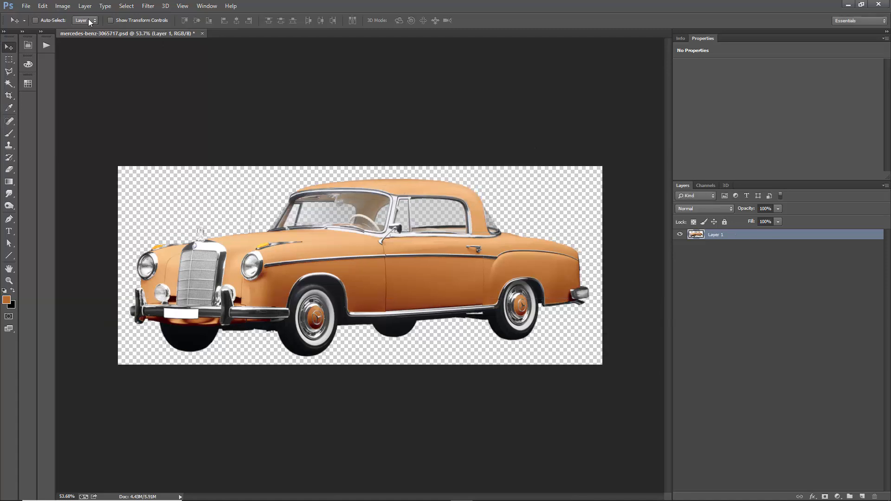
- Resize the image to 12 inches wide at 300 pixels/inch with Nearest Neighbor (hard edges) resampling, and fit it in view
{"action": "left_click", "coordinate": [62, 5]}
{"action": "left_click", "coordinate": [76, 72]}
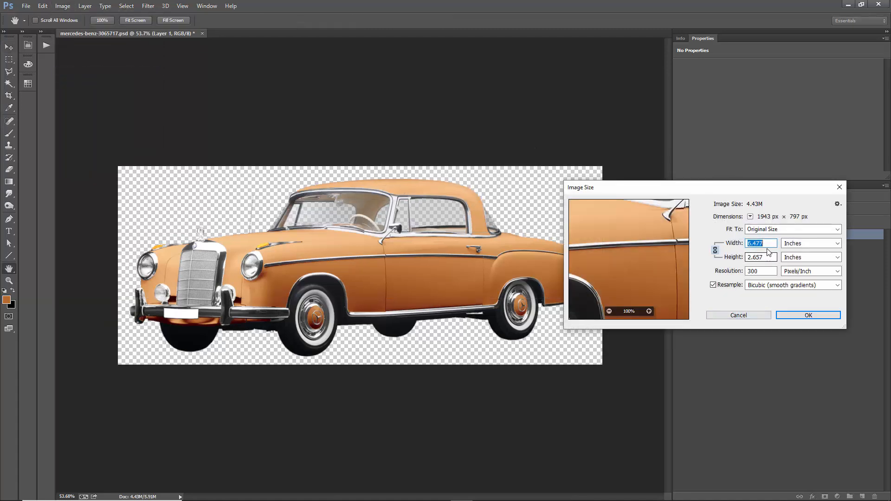
{"action": "type", "text": "12"}
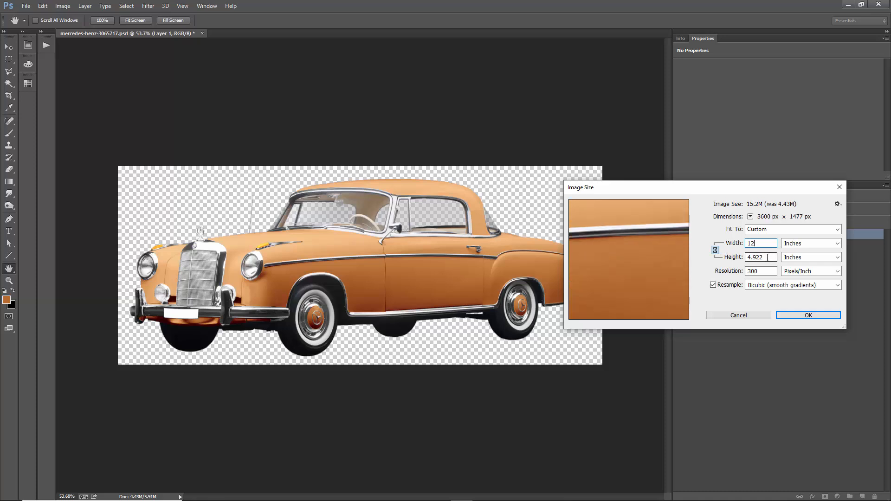
{"action": "key", "text": "Tab"}
{"action": "key", "text": "Tab"}
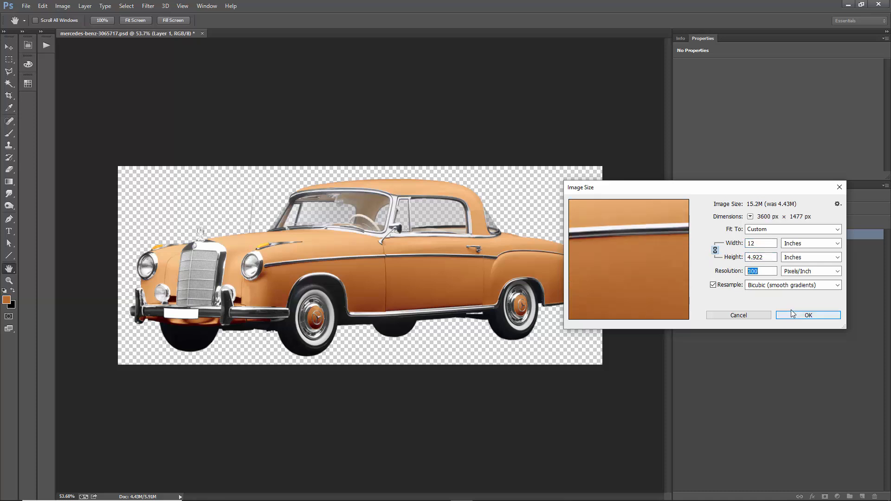
{"action": "left_click", "coordinate": [794, 285]}
{"action": "left_click", "coordinate": [795, 352]}
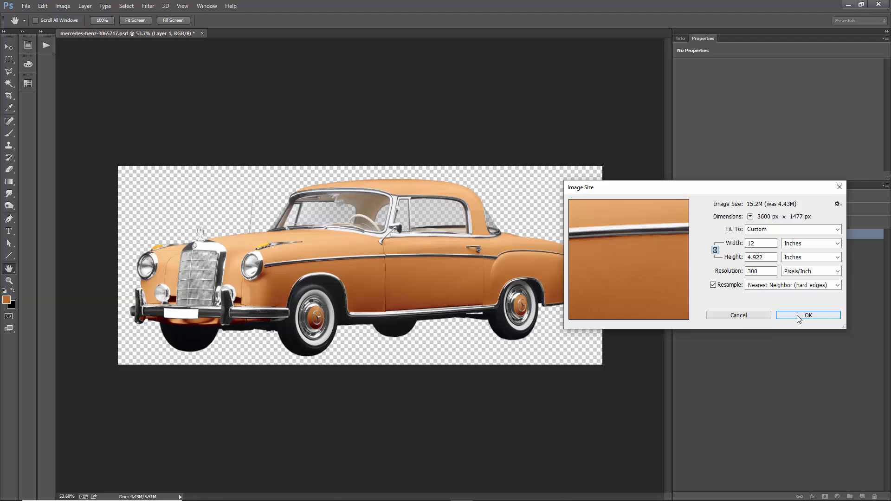
{"action": "left_click", "coordinate": [797, 316]}
{"action": "key", "text": "v"}
{"action": "key", "text": "ctrl+0"}
{"action": "key", "text": "ctrl+minus"}
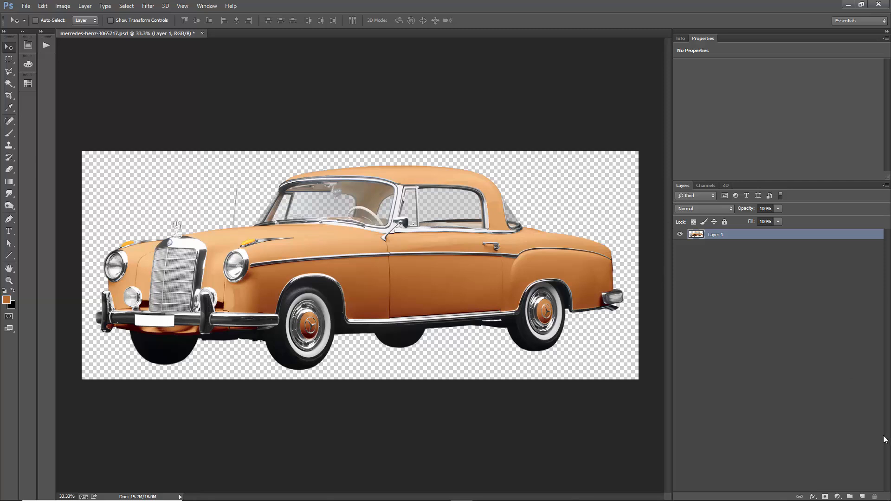
- Try a solid color fill of 00276f beneath the car layer as a background, and delete the fill layer
{"action": "left_click", "coordinate": [838, 496]}
{"action": "left_click", "coordinate": [834, 294]}
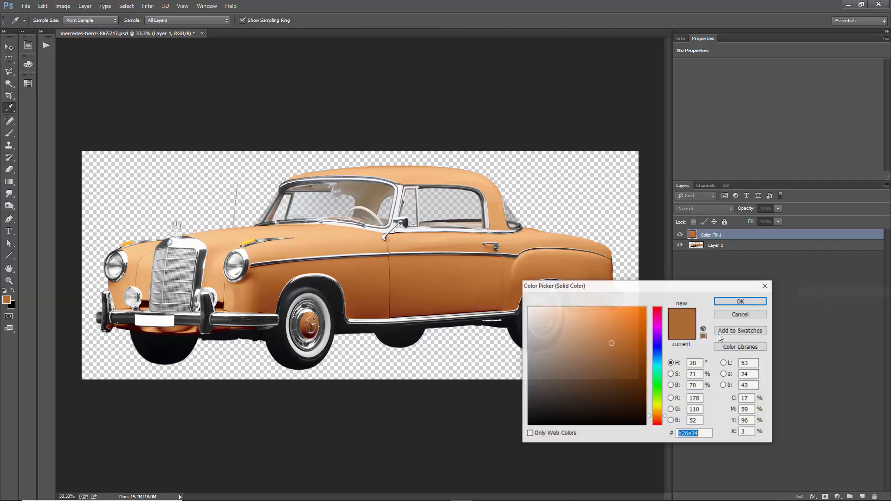
{"action": "type", "text": "002366"}
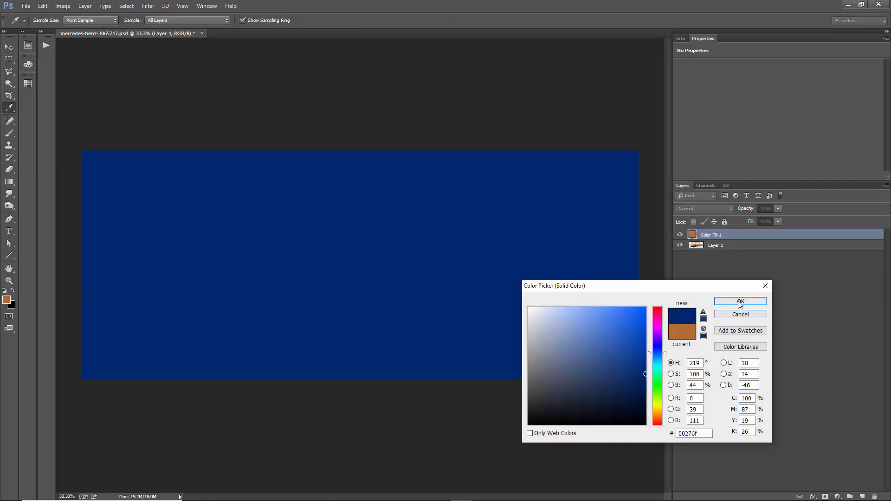
{"action": "left_click", "coordinate": [741, 301]}
{"action": "left_click_drag", "start_coordinate": [753, 241], "coordinate": [755, 266]}
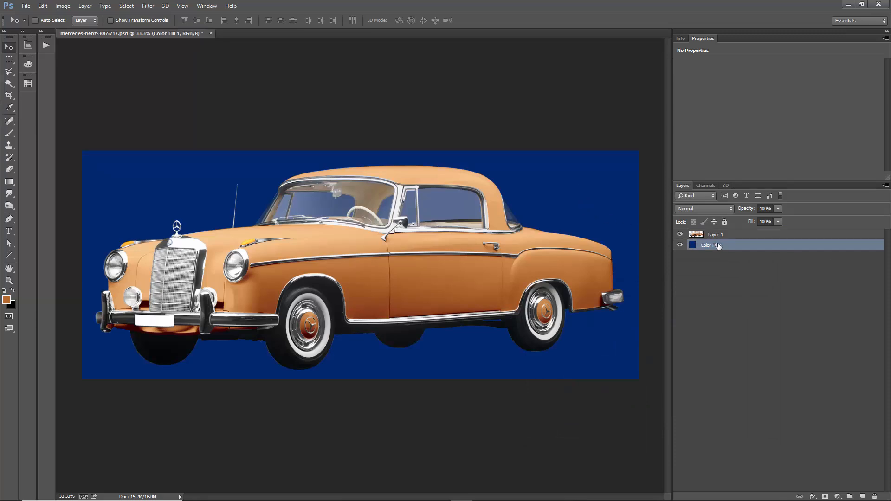
{"action": "key", "text": "Delete"}
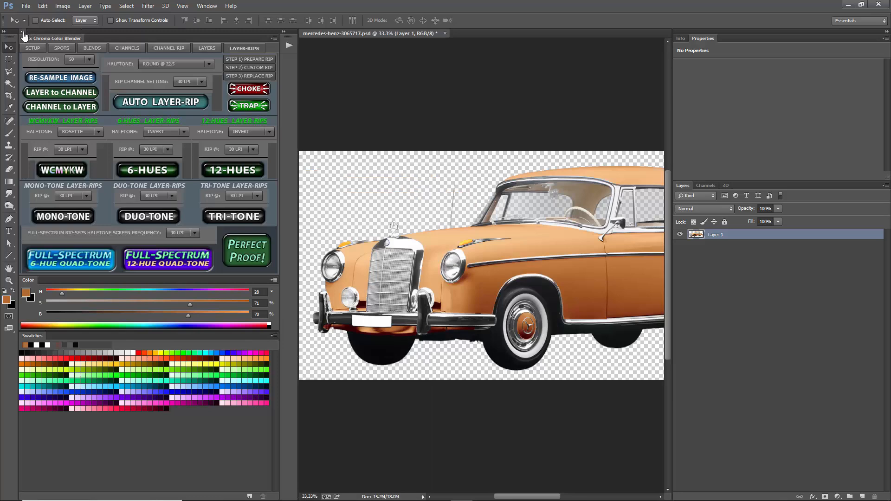
- Expand the Max Chroma Color Blender panel, fit the image in view, and show the Setup and Layer-Rips sections
{"action": "left_click", "coordinate": [22, 31]}
{"action": "key", "text": "ctrl+0"}
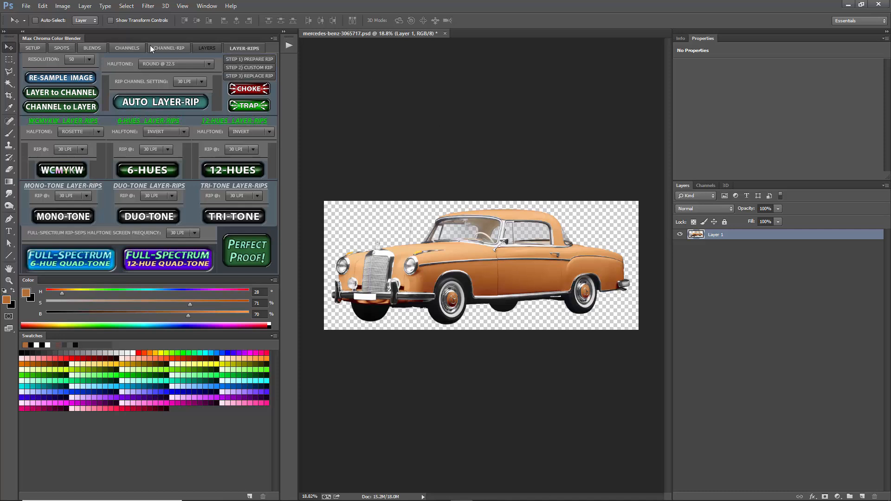
{"action": "left_click", "coordinate": [43, 48]}
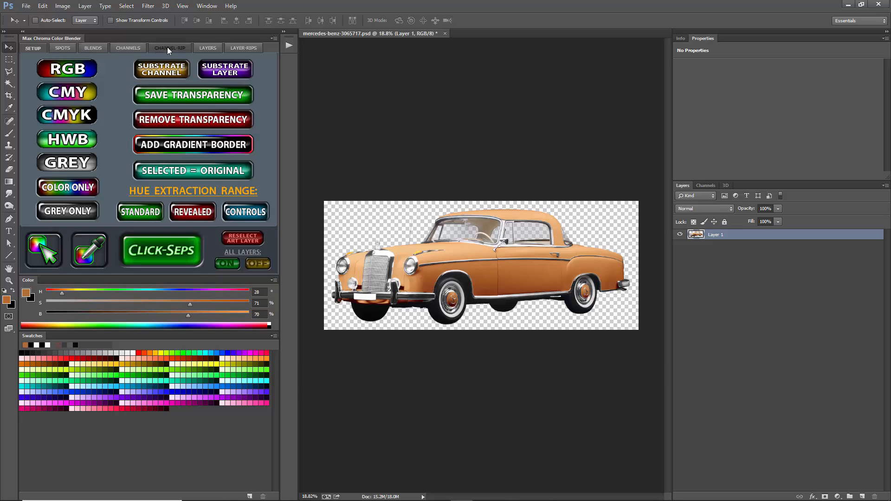
{"action": "left_click", "coordinate": [253, 49]}
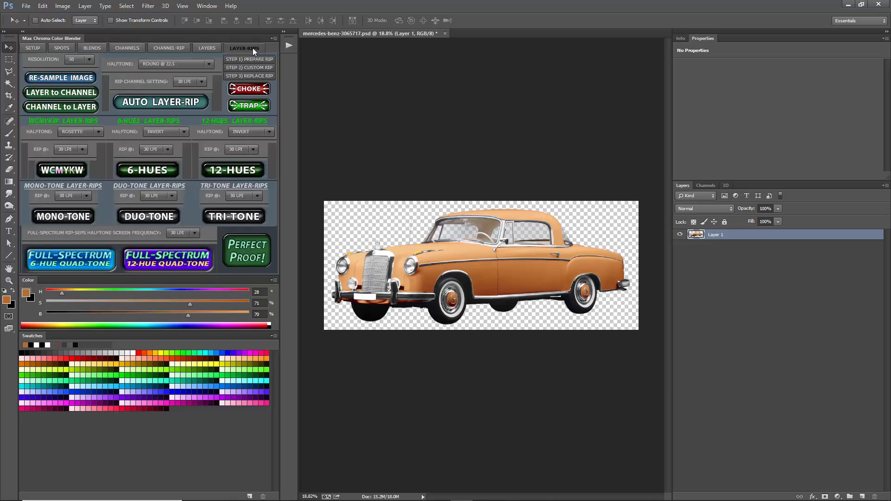
- Examine the car's windshield frame, grille and front wheel up close for color and edge detail
{"action": "key", "text": "ctrl+plus"}
{"action": "key", "text": "ctrl+plus"}
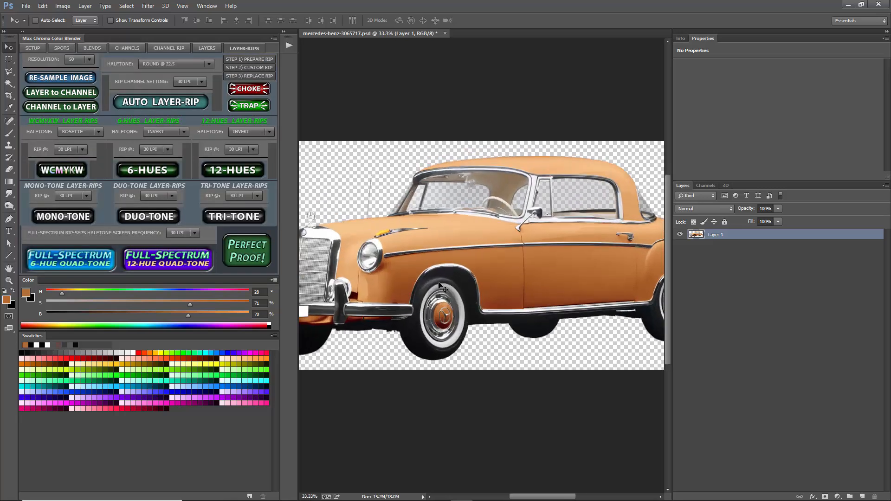
{"action": "scroll", "coordinate": [431, 198], "scroll_direction": "up", "scroll_amount": 5}
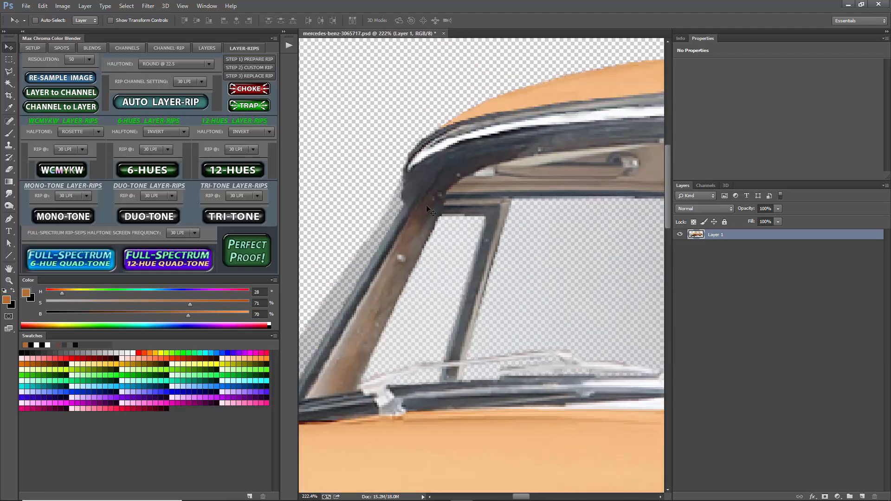
{"action": "scroll", "coordinate": [430, 211], "scroll_direction": "down", "scroll_amount": 5}
{"action": "scroll", "coordinate": [499, 319], "scroll_direction": "up", "scroll_amount": 5}
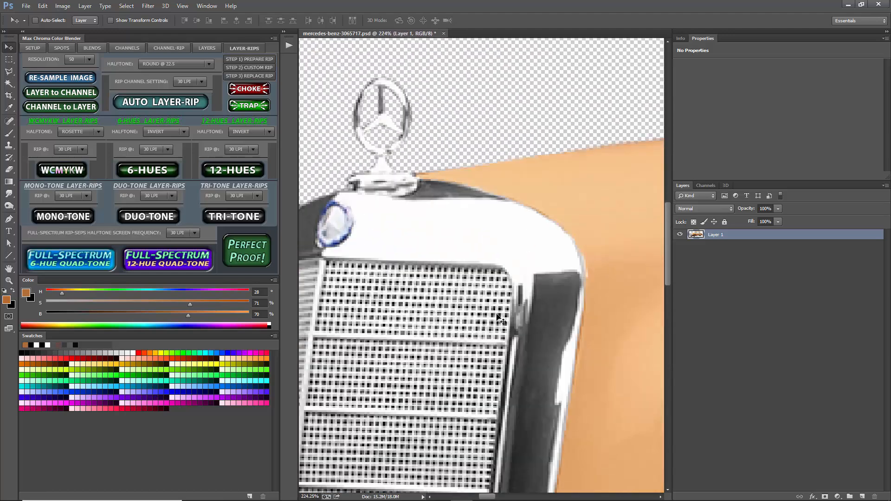
{"action": "scroll", "coordinate": [399, 222], "scroll_direction": "down", "scroll_amount": 5}
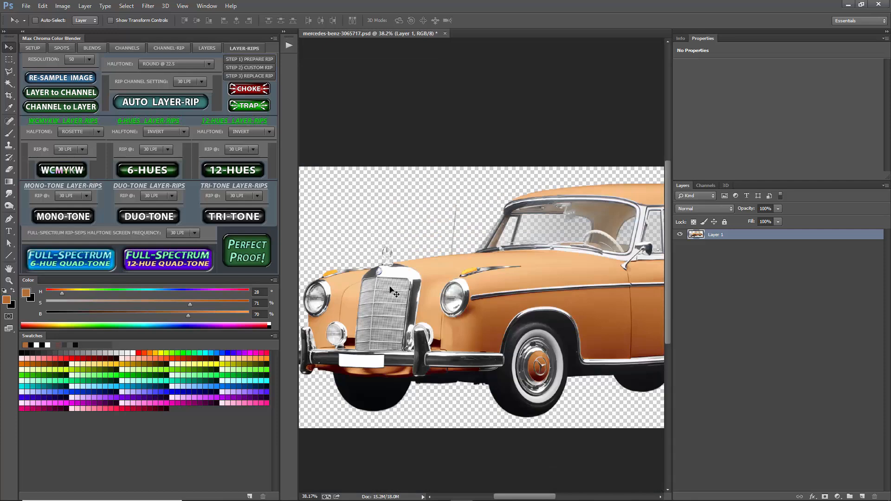
{"action": "scroll", "coordinate": [557, 375], "scroll_direction": "up", "scroll_amount": 5}
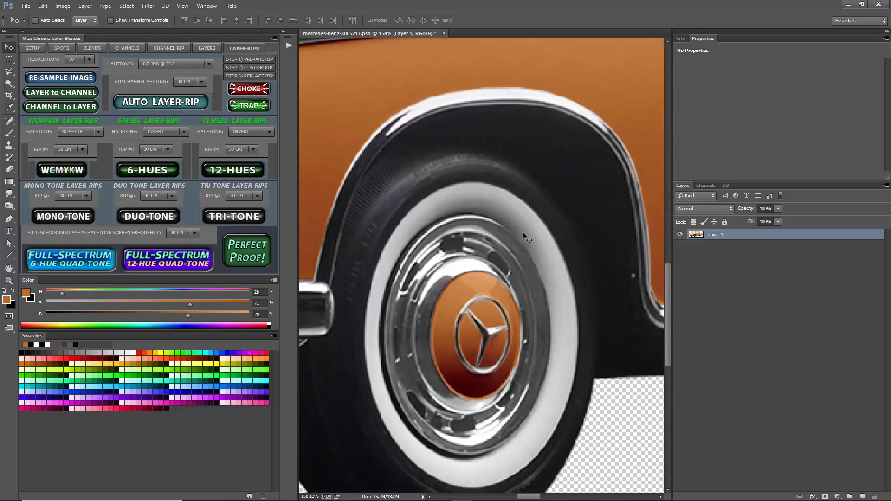
{"action": "scroll", "coordinate": [410, 262], "scroll_direction": "down", "scroll_amount": 6}
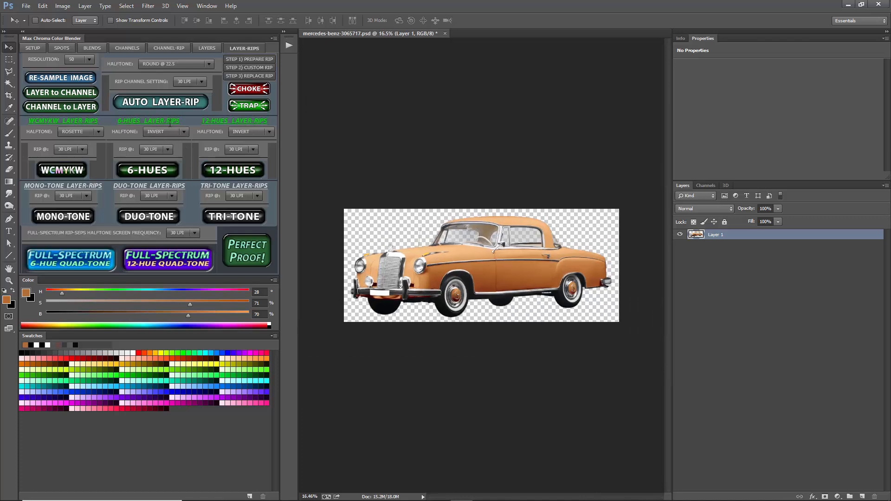
- Point out the 6-Hues and 12-Hues Layer-Rips headings, and display the plugin's Layers section
{"action": "left_click_drag", "start_coordinate": [117, 122], "coordinate": [192, 121]}
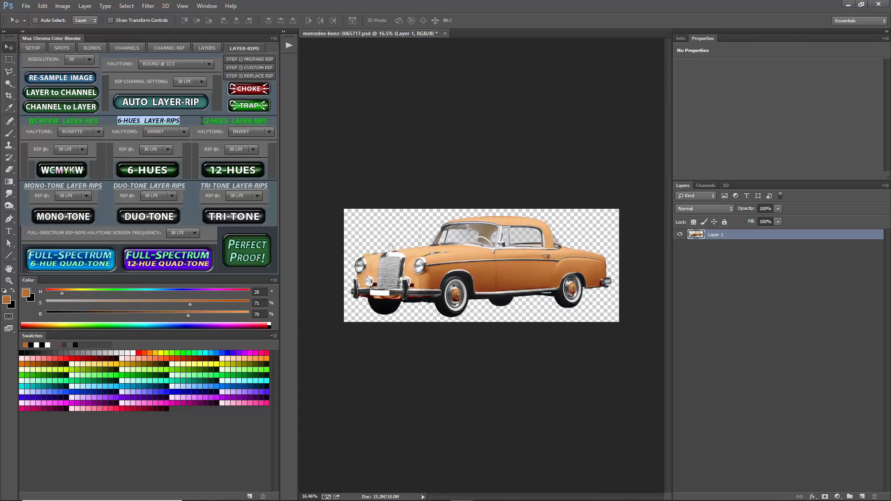
{"action": "left_click_drag", "start_coordinate": [202, 121], "coordinate": [285, 128]}
{"action": "left_click", "coordinate": [207, 48]}
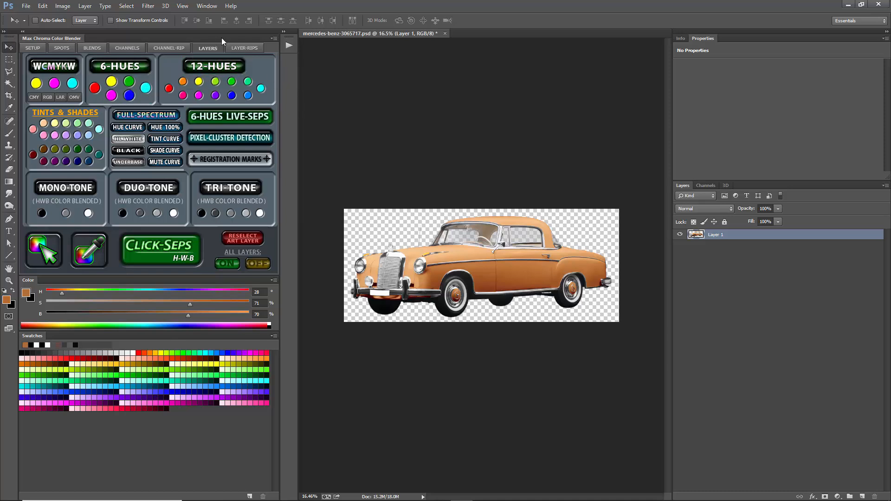
- Sample light and dark orange areas of the car in the foreground Color Picker to compare hue values, and cancel it
{"action": "left_click", "coordinate": [7, 301]}
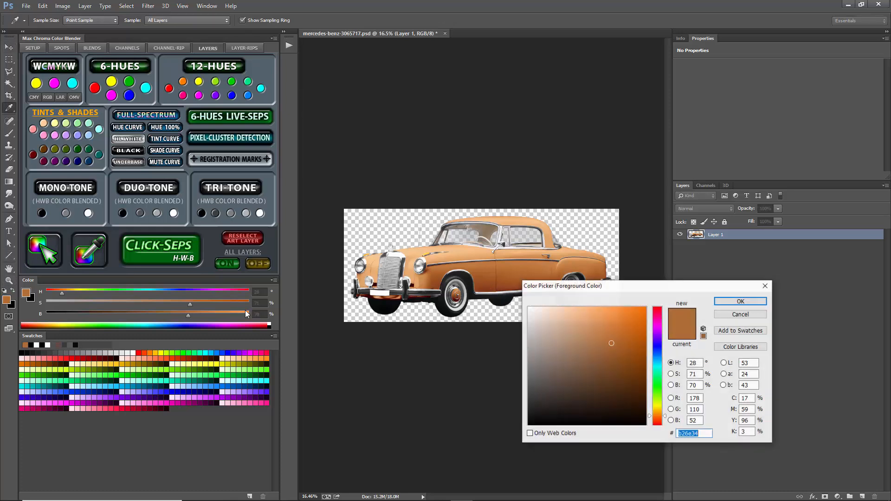
{"action": "left_click", "coordinate": [486, 268]}
{"action": "left_click", "coordinate": [694, 363]}
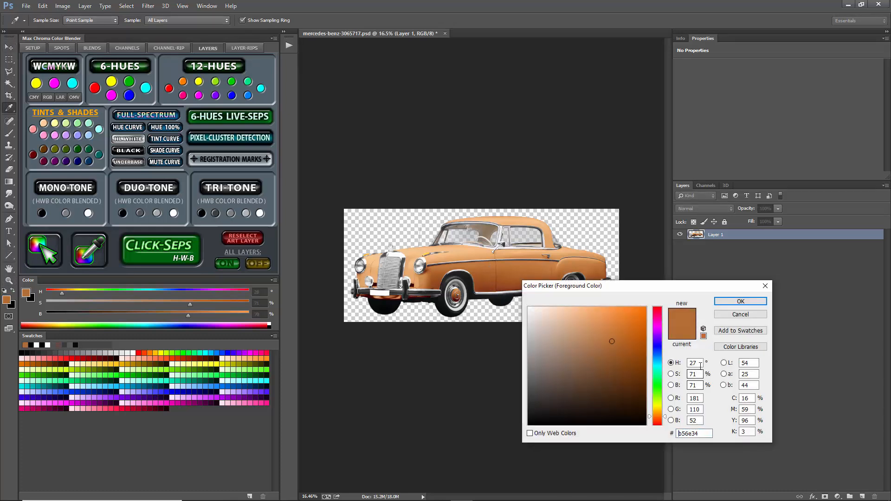
{"action": "mouse_move", "coordinate": [517, 266]}
{"action": "left_mouse_down"}
{"action": "mouse_move", "coordinate": [456, 249]}
{"action": "mouse_move", "coordinate": [491, 285]}
{"action": "mouse_move", "coordinate": [473, 251]}
{"action": "mouse_move", "coordinate": [490, 273]}
{"action": "left_mouse_up"}
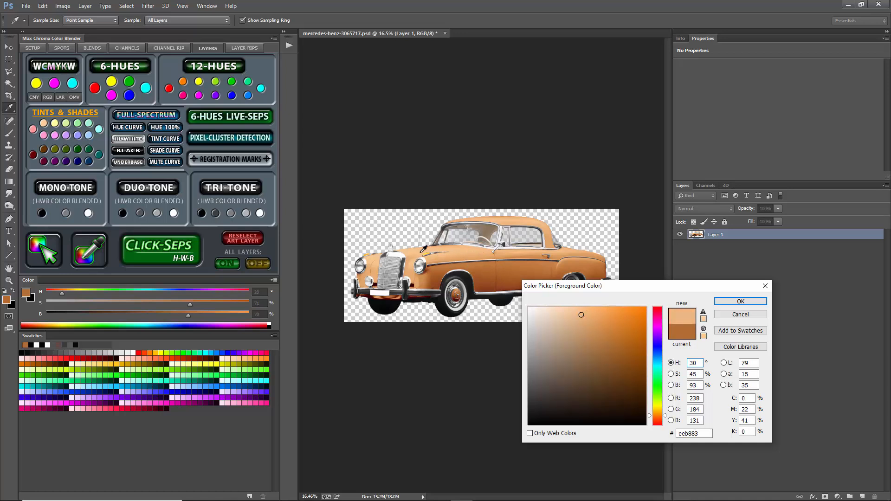
{"action": "left_click_drag", "start_coordinate": [423, 249], "coordinate": [416, 249]}
{"action": "left_click", "coordinate": [491, 280]}
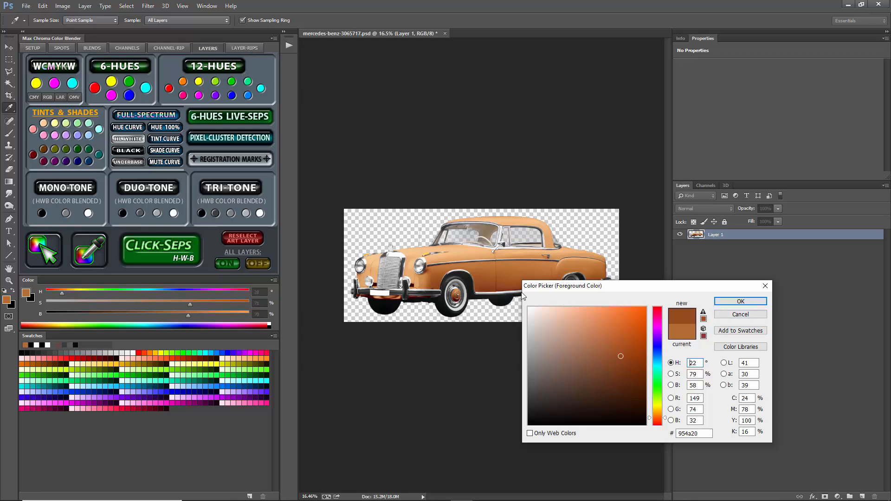
{"action": "left_click", "coordinate": [740, 315]}
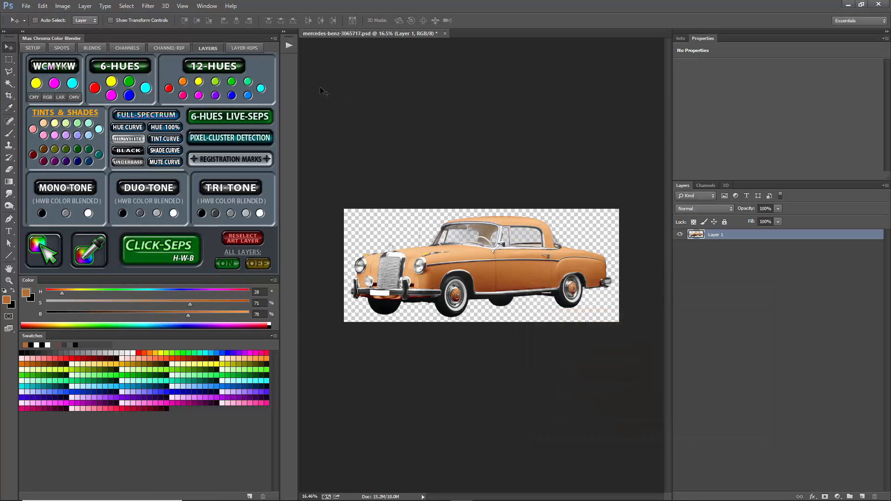
- In Layer-Rips, set the 12-Hues halftone to +1 Grey and its rip frequency to 60 LPI
{"action": "left_click", "coordinate": [253, 48]}
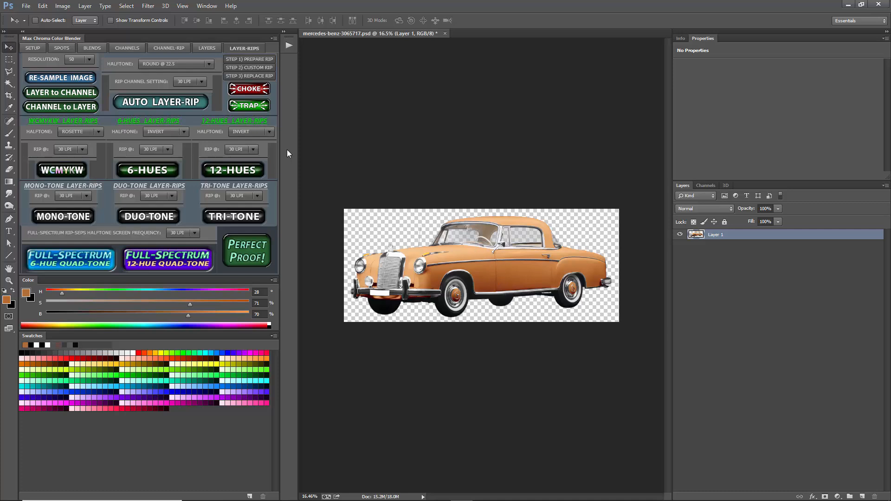
{"action": "left_click", "coordinate": [255, 132]}
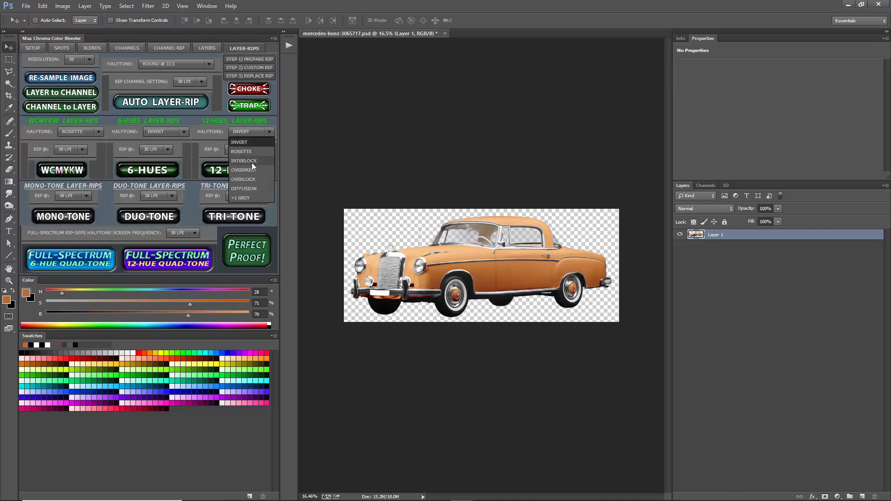
{"action": "left_click", "coordinate": [196, 133]}
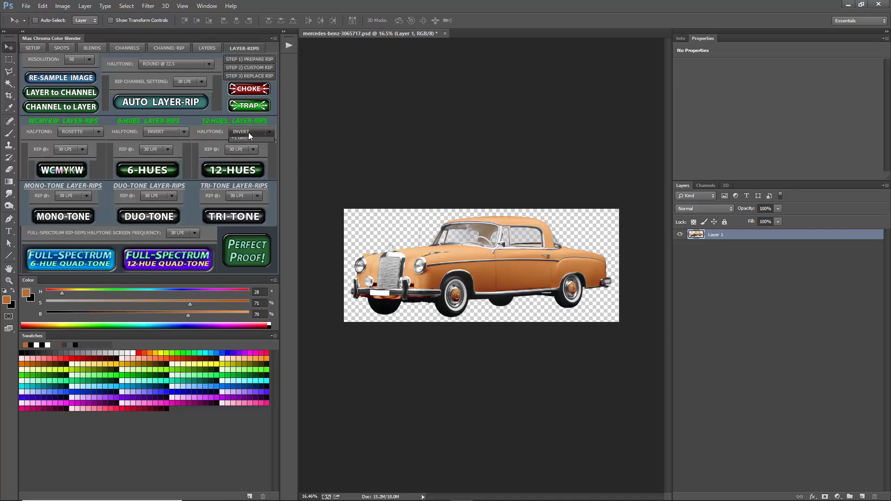
{"action": "left_click", "coordinate": [245, 197]}
{"action": "left_click", "coordinate": [242, 150]}
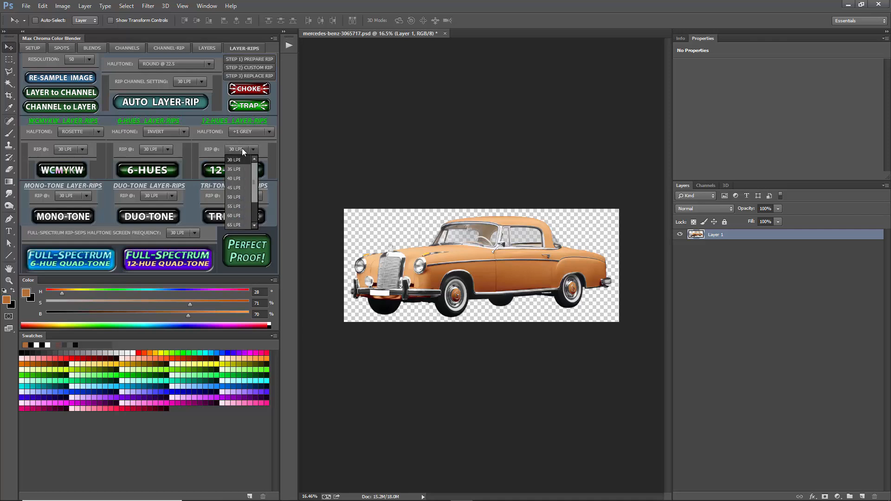
{"action": "left_click", "coordinate": [239, 216]}
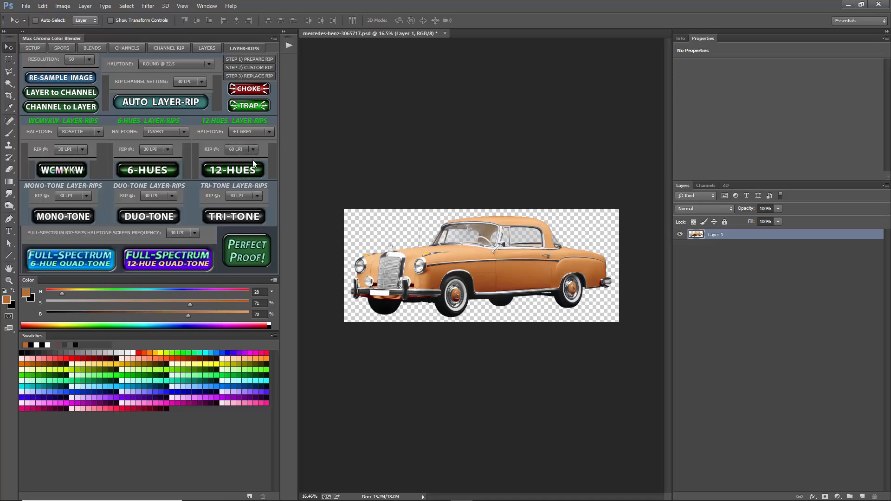
- Run the 12-Hues layer rip on the car image and collapse the plugin panel to widen the canvas
{"action": "left_click", "coordinate": [233, 170]}
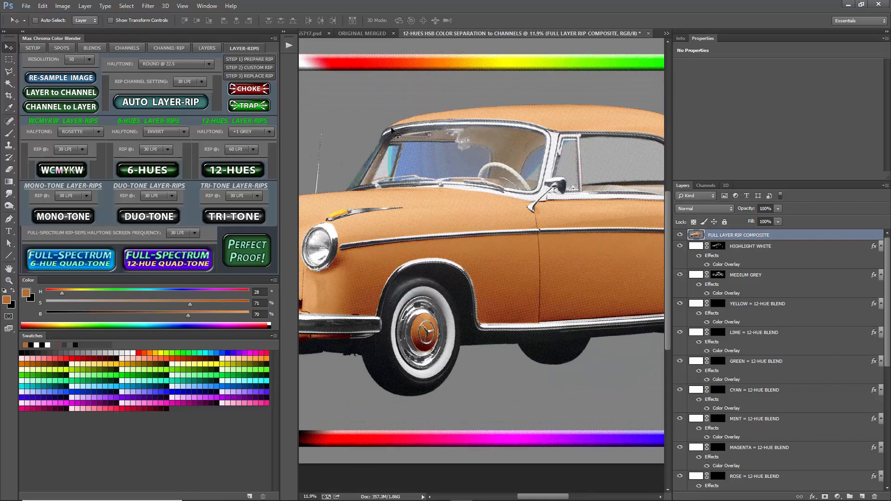
{"action": "left_click", "coordinate": [22, 32]}
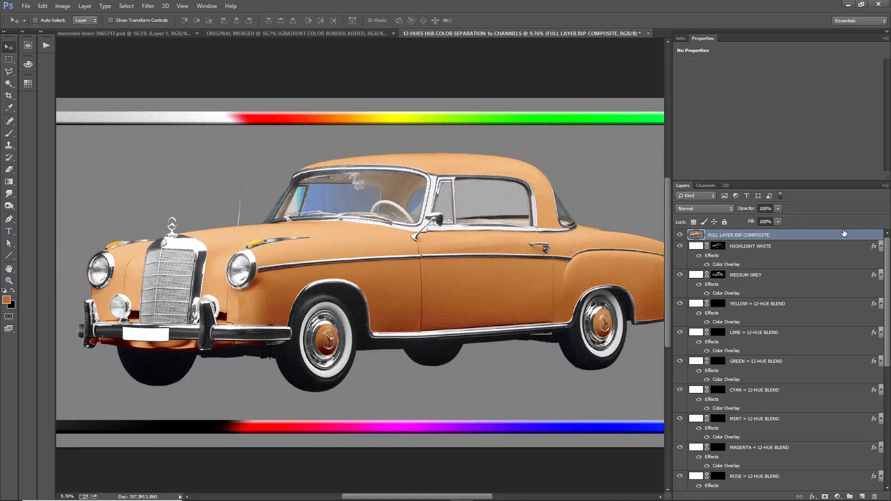
- Set the layer thumbnails to the medium size and look through the separated layers down to the ORIGINAL ARTWORK LAYER
{"action": "left_click", "coordinate": [885, 186]}
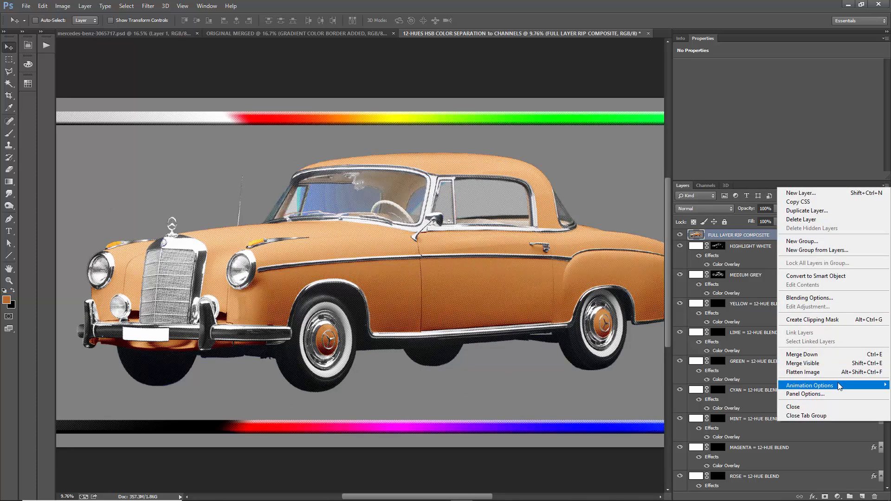
{"action": "left_click", "coordinate": [816, 395]}
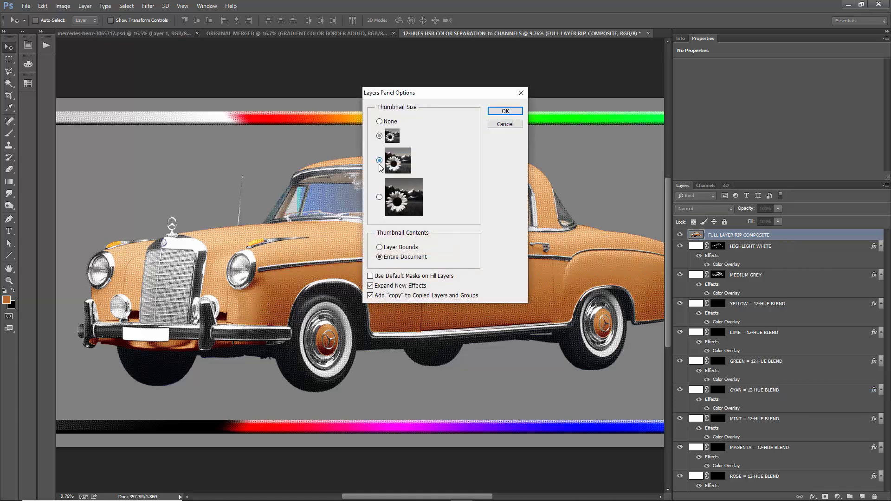
{"action": "left_click", "coordinate": [505, 111]}
{"action": "scroll", "coordinate": [749, 327], "scroll_direction": "down", "scroll_amount": 5}
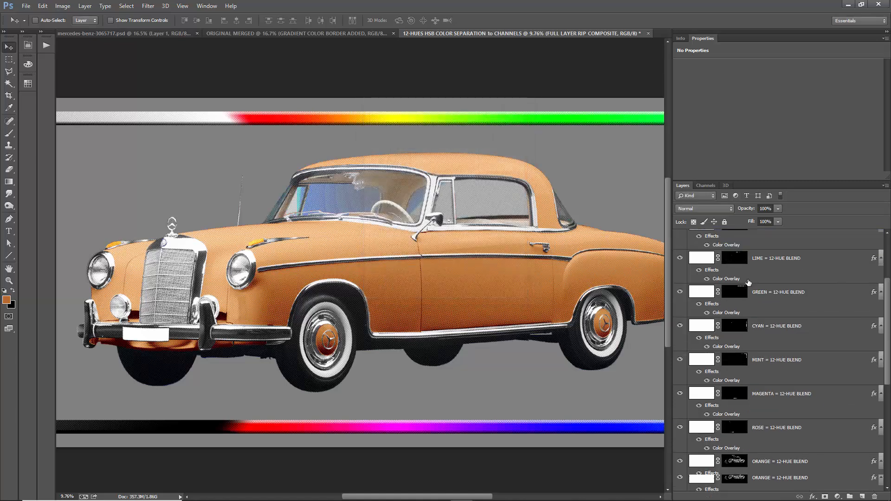
{"action": "scroll", "coordinate": [749, 327], "scroll_direction": "down", "scroll_amount": 4}
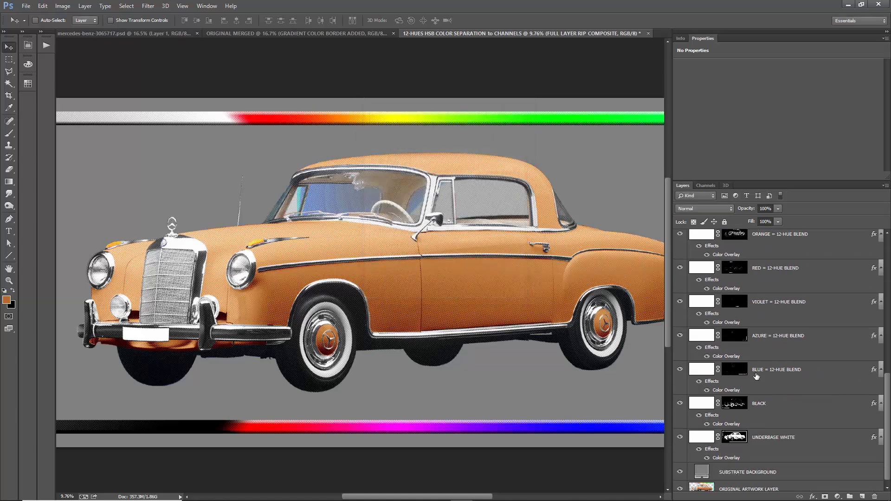
- Collapse the Properties panel to give the layer list more height, and select the FULL LAYER RIP COMPOSITE layer
{"action": "left_click", "coordinate": [797, 408]}
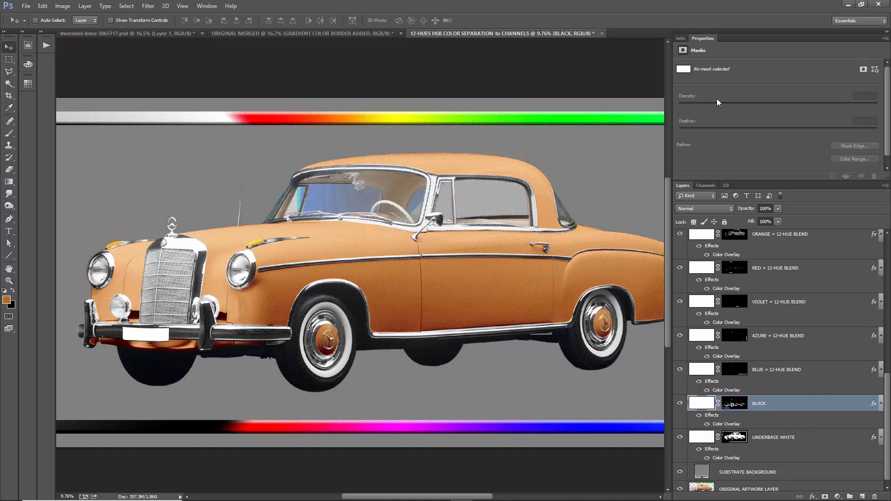
{"action": "left_click_drag", "start_coordinate": [737, 176], "coordinate": [737, 148]}
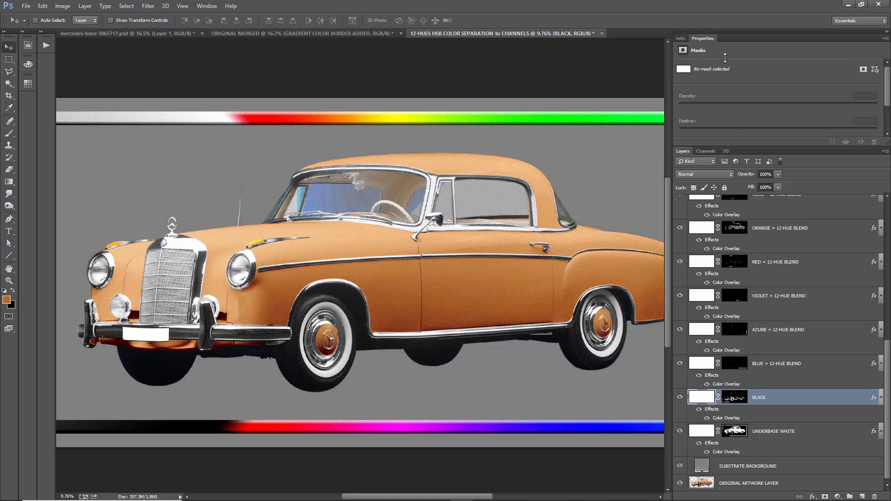
{"action": "double_click", "coordinate": [703, 38]}
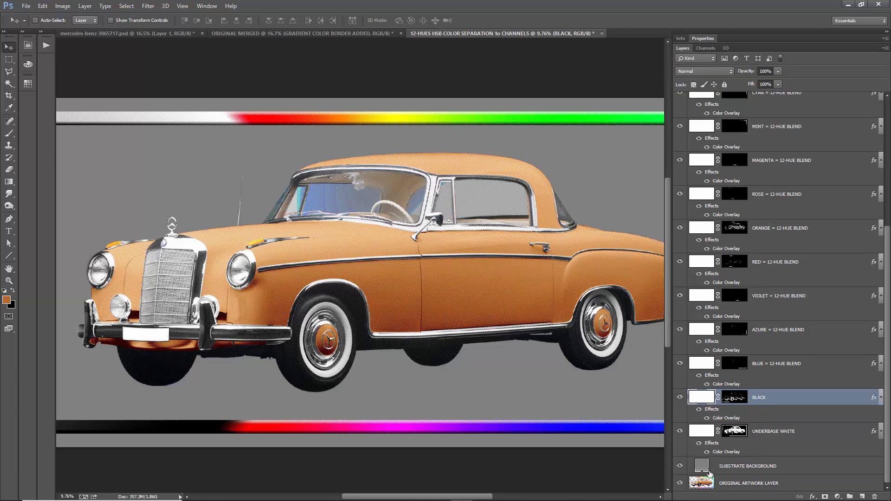
{"action": "scroll", "coordinate": [796, 263], "scroll_direction": "up", "scroll_amount": 5}
{"action": "left_click", "coordinate": [743, 102]}
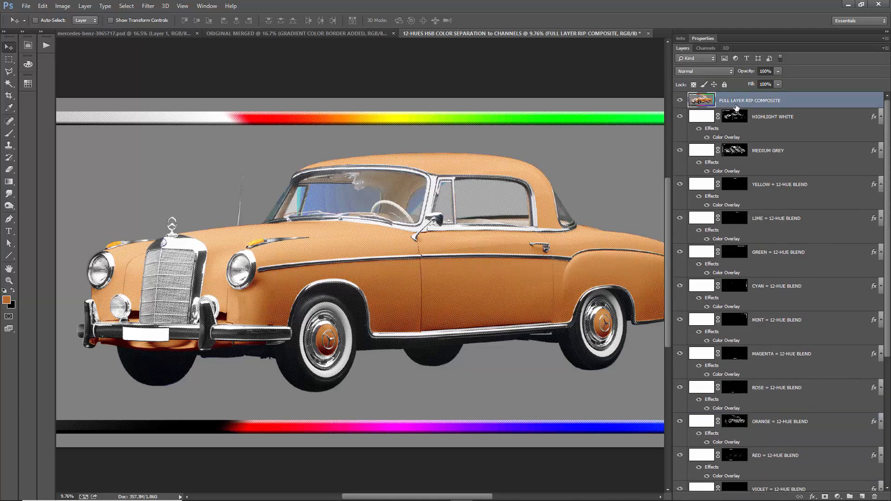
- Crop away the gradient border by reducing the canvas by 1.5 inches in both width and height, using relative sizing
{"action": "scroll", "coordinate": [481, 166], "scroll_direction": "down", "scroll_amount": 3}
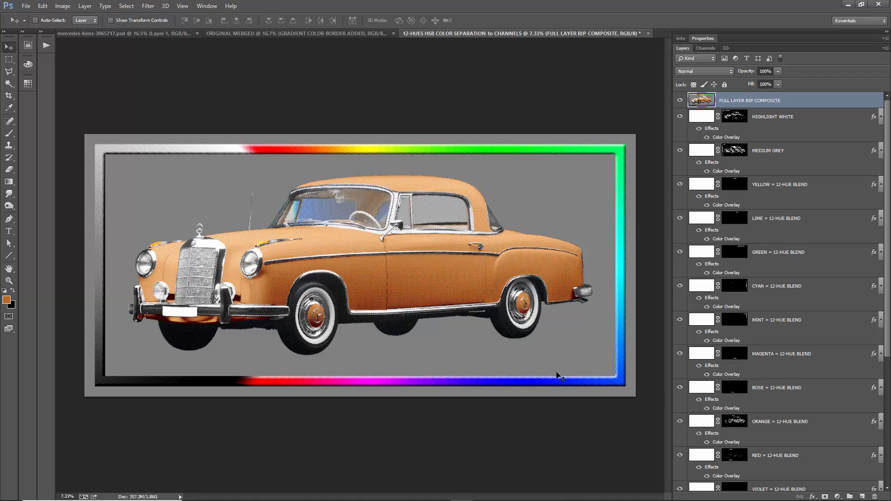
{"action": "left_click", "coordinate": [64, 6]}
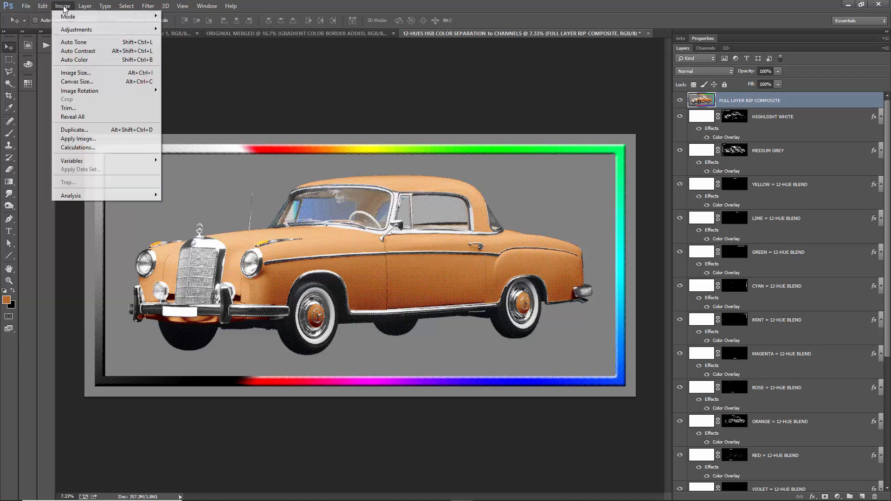
{"action": "left_click", "coordinate": [77, 81]}
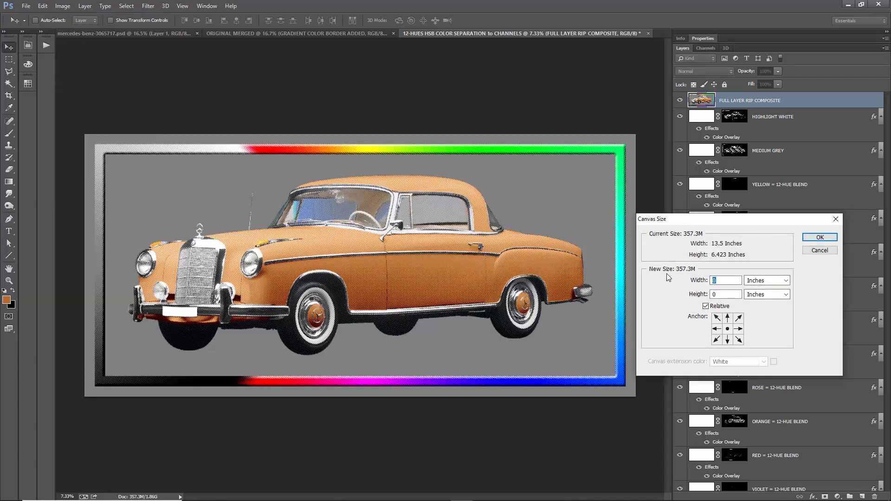
{"action": "type", "text": "-1.5"}
{"action": "key", "text": "Tab"}
{"action": "type", "text": "-1.5"}
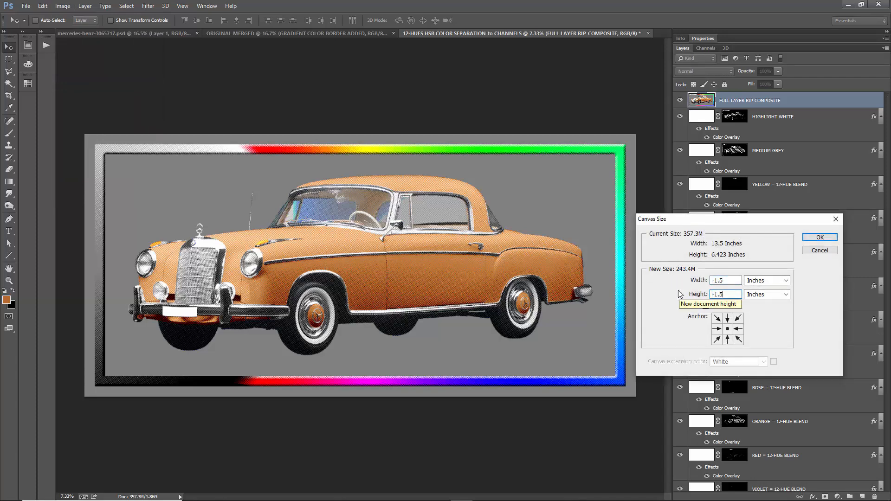
{"action": "key", "text": "Return"}
{"action": "key", "text": "Return"}
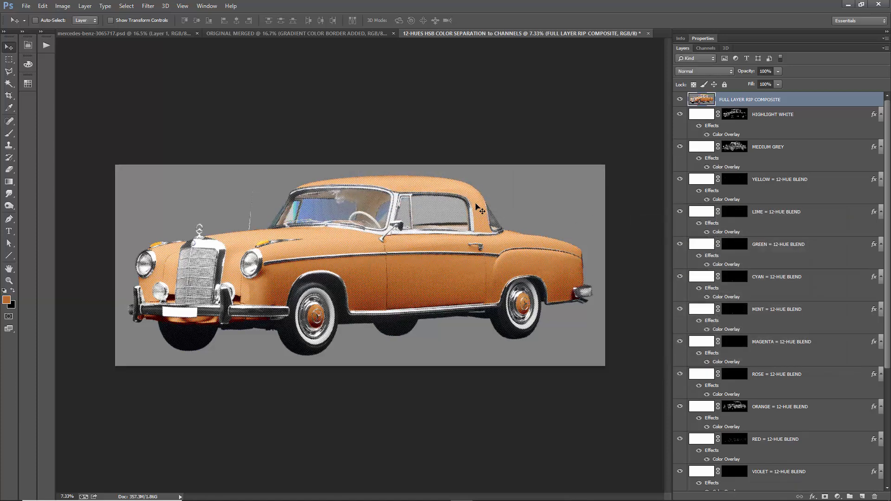
- Hide the FULL LAYER RIP COMPOSITE, examine the halftone dots on the car door at different magnifications, and show the composite again
{"action": "left_click", "coordinate": [680, 100]}
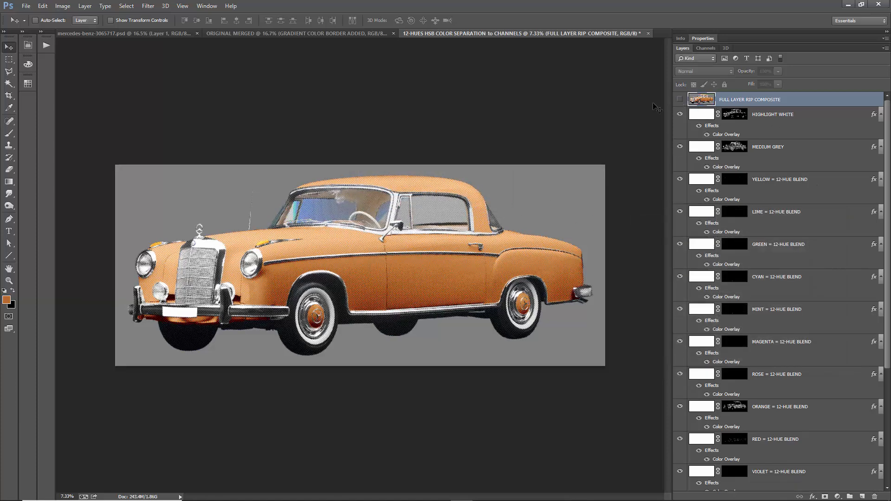
{"action": "scroll", "coordinate": [448, 249], "scroll_direction": "up", "scroll_amount": 5}
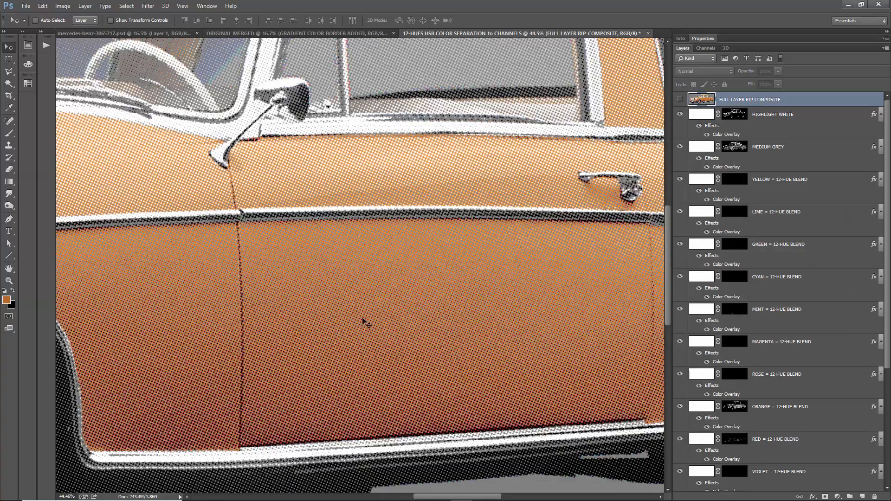
{"action": "scroll", "coordinate": [367, 320], "scroll_direction": "up", "scroll_amount": 5}
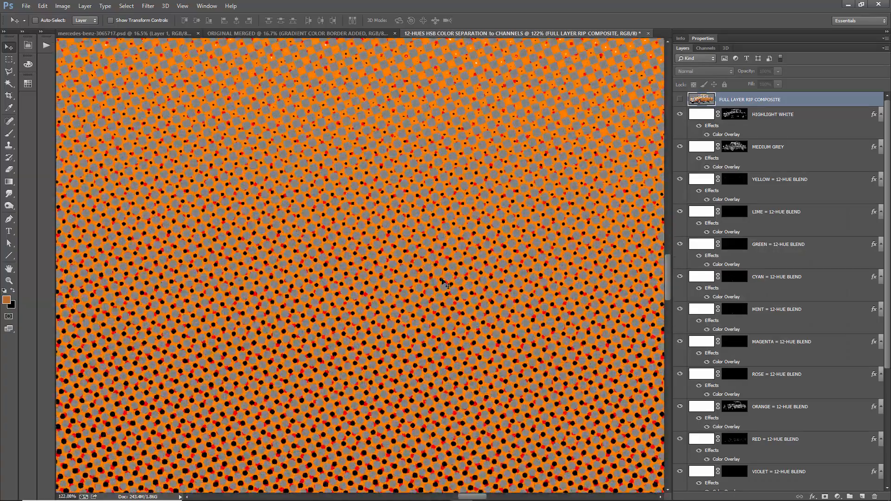
{"action": "scroll", "coordinate": [460, 281], "scroll_direction": "up", "scroll_amount": 1}
{"action": "scroll", "coordinate": [462, 284], "scroll_direction": "down", "scroll_amount": 10}
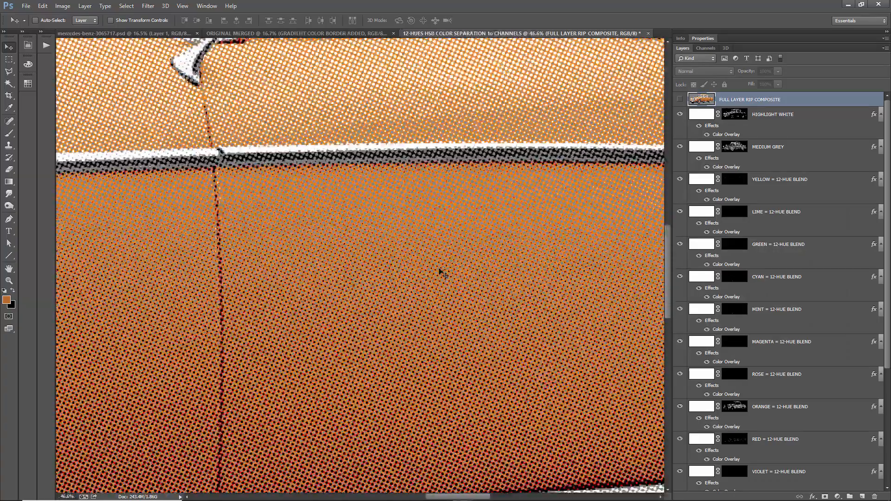
{"action": "scroll", "coordinate": [426, 278], "scroll_direction": "down", "scroll_amount": 1}
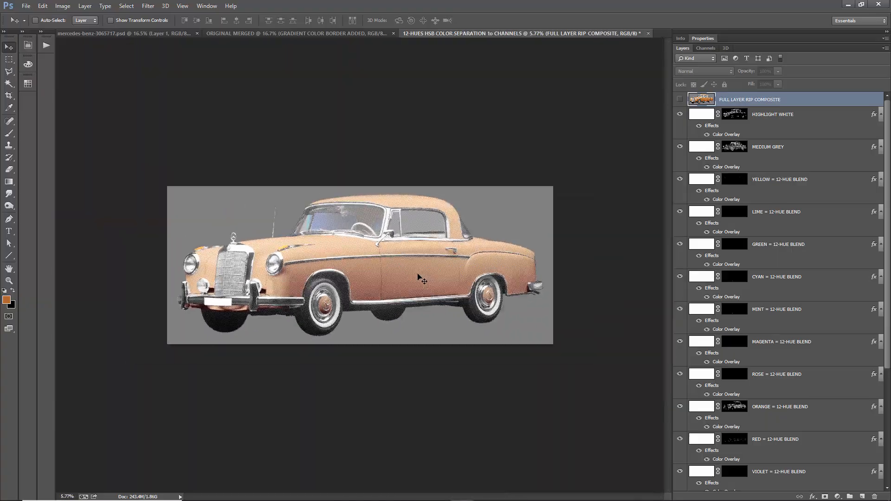
{"action": "scroll", "coordinate": [426, 277], "scroll_direction": "up", "scroll_amount": 5}
{"action": "scroll", "coordinate": [426, 277], "scroll_direction": "down", "scroll_amount": 5}
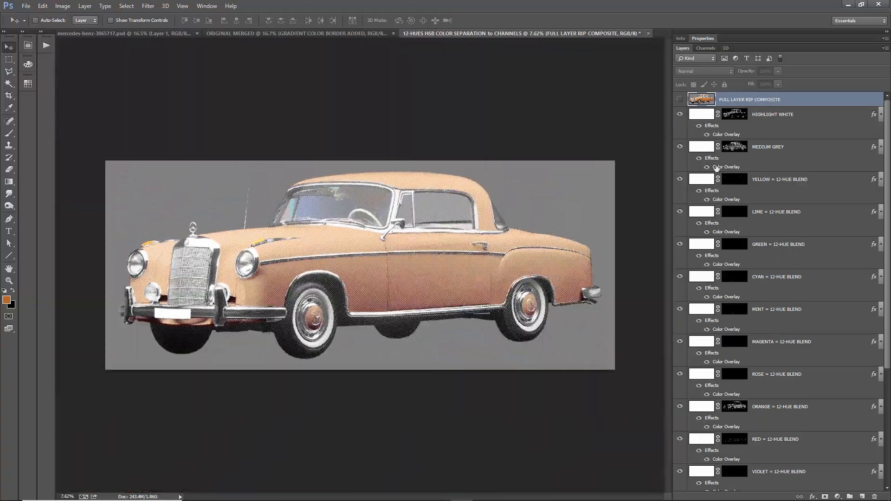
{"action": "left_click", "coordinate": [680, 99]}
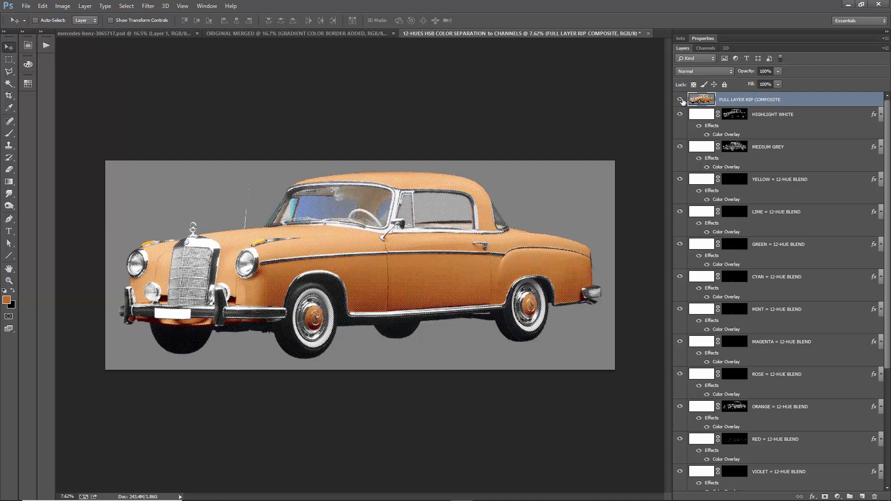
- Delete the FULL LAYER RIP COMPOSITE layer, and generate a new composite with the plugin's Perfect Proof function
{"action": "left_click", "coordinate": [32, 31]}
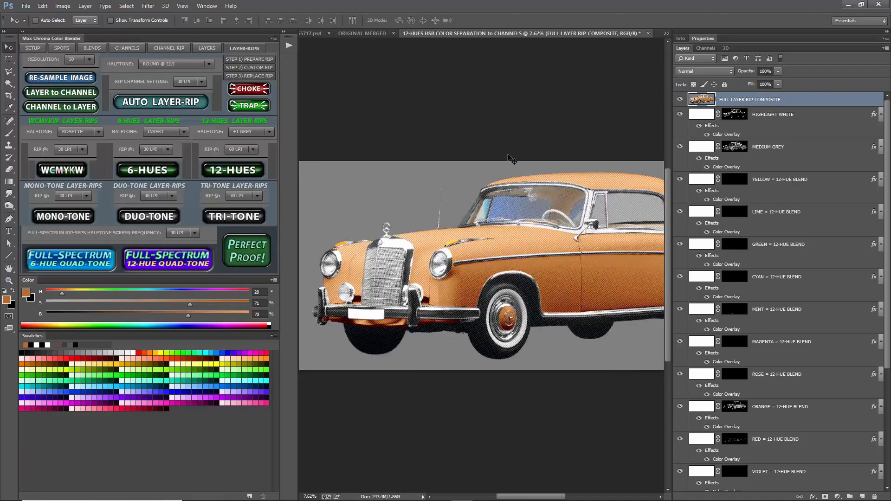
{"action": "key", "text": "Delete"}
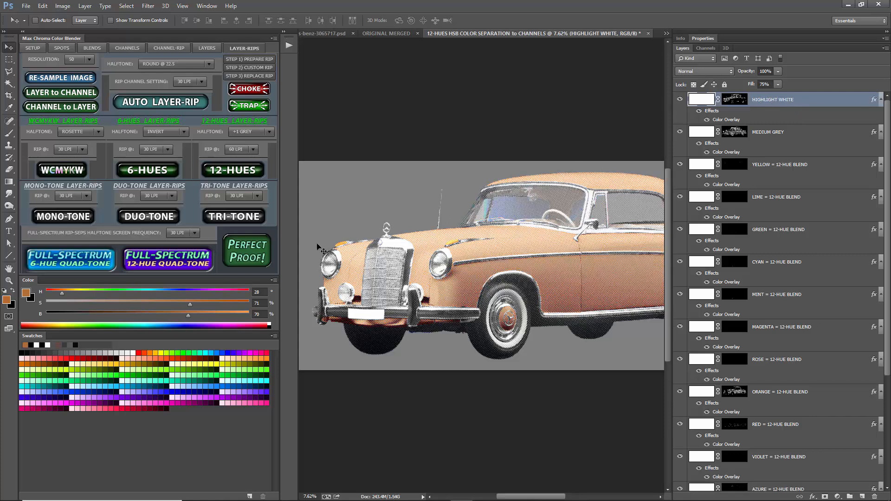
{"action": "left_click", "coordinate": [259, 258]}
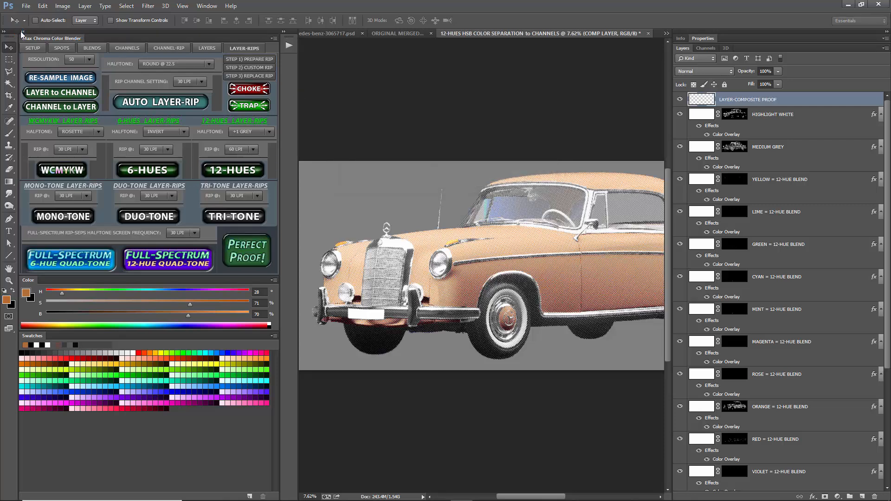
{"action": "left_click", "coordinate": [22, 33]}
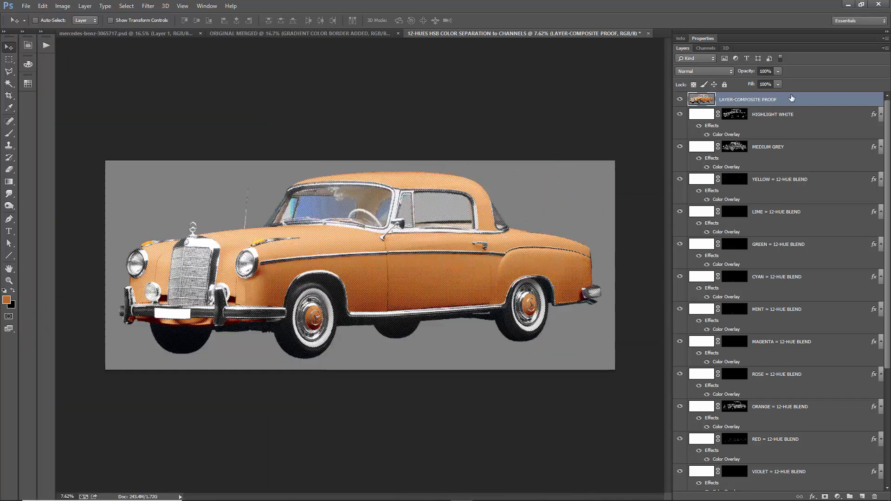
- Delete the LAYER-COMPOSITE PROOF layer and hide all separation layers from HIGHLIGHT WHITE down to UNDERBASE WHITE
{"action": "key", "text": "Delete"}
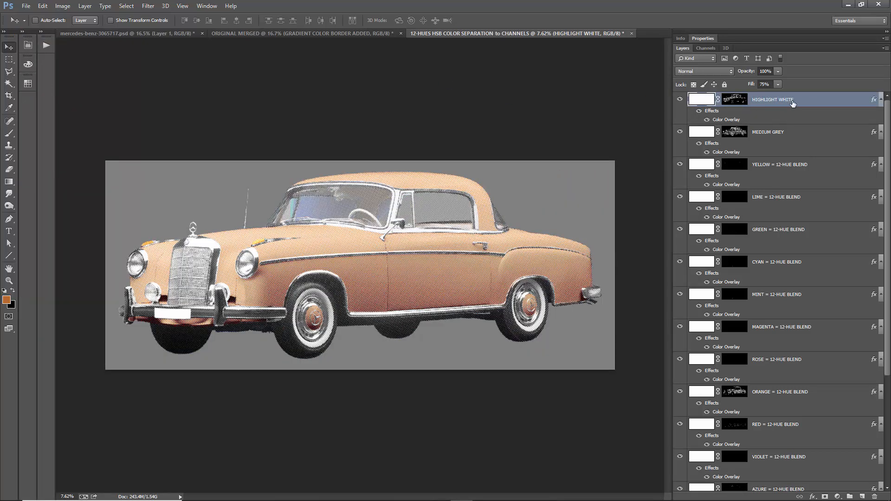
{"action": "left_click_drag", "start_coordinate": [680, 100], "coordinate": [679, 436]}
- Hide the SUBSTRATE BACKGROUND layer to view the original artwork beneath it, and show the substrate again
{"action": "left_click", "coordinate": [746, 469]}
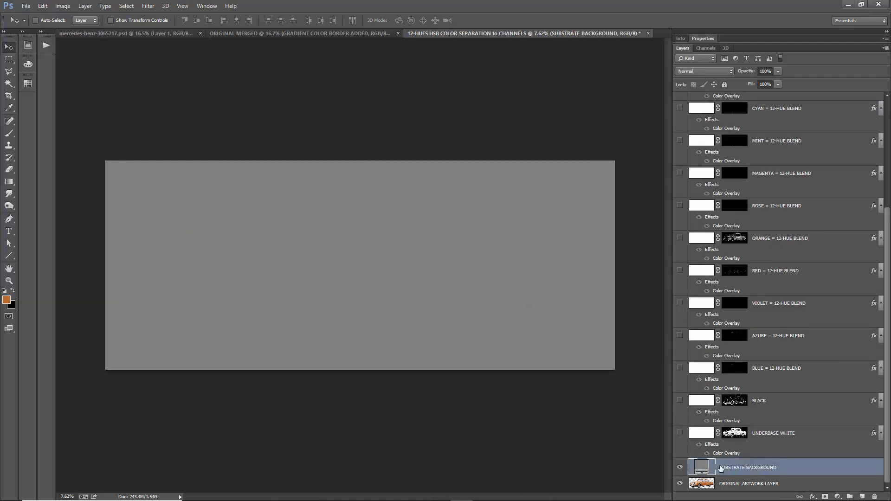
{"action": "left_click", "coordinate": [680, 468]}
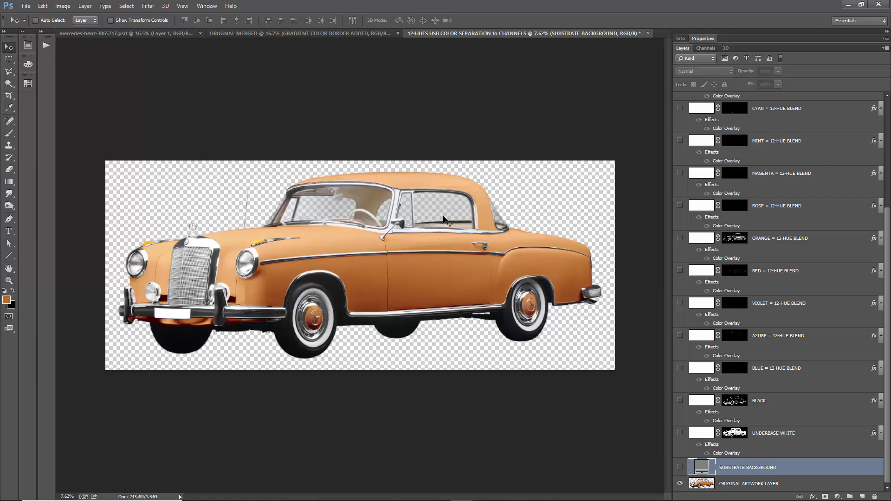
{"action": "left_click", "coordinate": [680, 468]}
- Select and show the UNDERBASE WHITE layer over the grey substrate, and examine its coverage of the car
{"action": "left_click", "coordinate": [780, 434]}
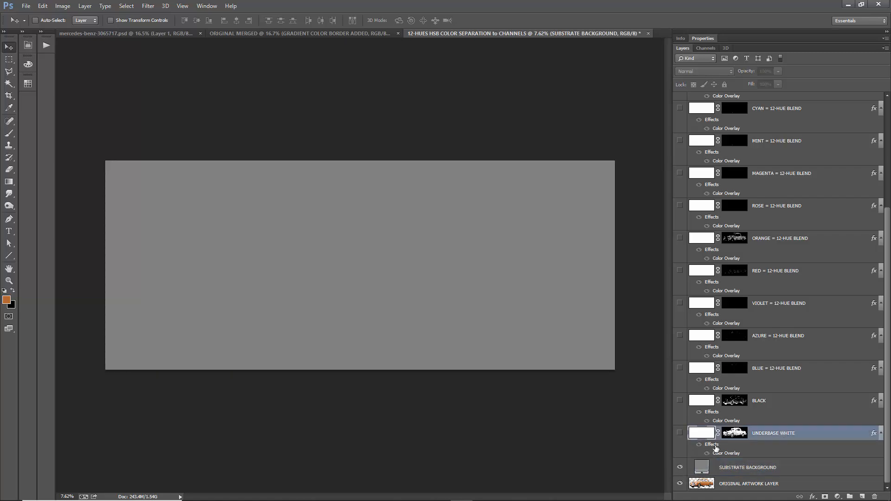
{"action": "left_click", "coordinate": [680, 433]}
{"action": "scroll", "coordinate": [407, 255], "scroll_direction": "up", "scroll_amount": 3}
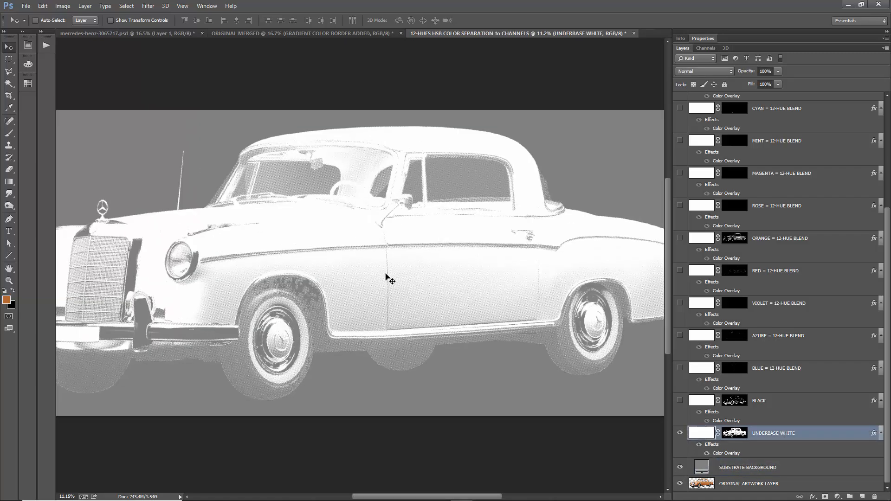
{"action": "scroll", "coordinate": [387, 277], "scroll_direction": "down", "scroll_amount": 2}
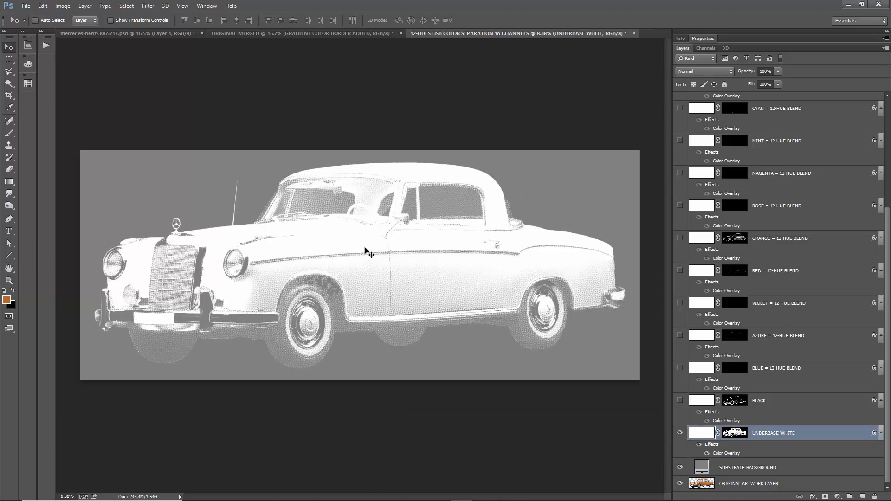
- Hide UNDERBASE WHITE and view the BLACK separation on its own over the substrate
{"action": "left_click", "coordinate": [680, 433]}
{"action": "left_click", "coordinate": [680, 401]}
{"action": "left_click", "coordinate": [761, 402]}
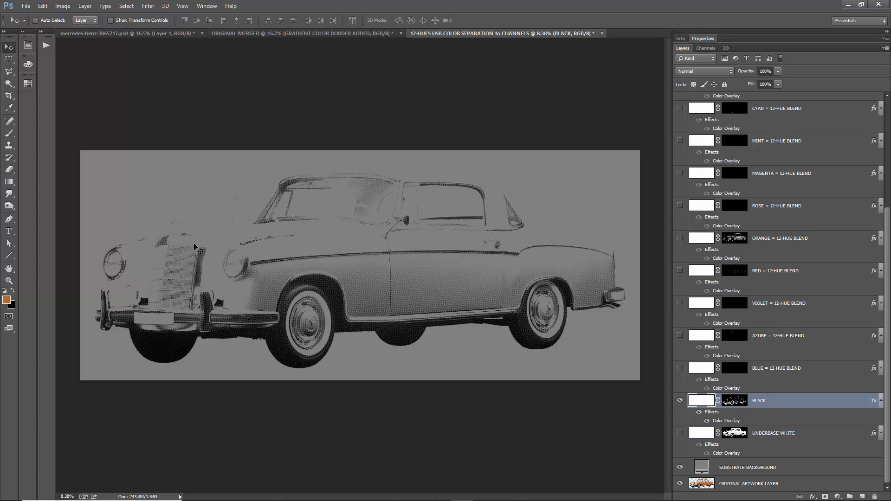
- Clear the BLACK layer from view, and build up the print by showing UNDERBASE WHITE with BLACK on top
{"action": "left_click", "coordinate": [680, 402]}
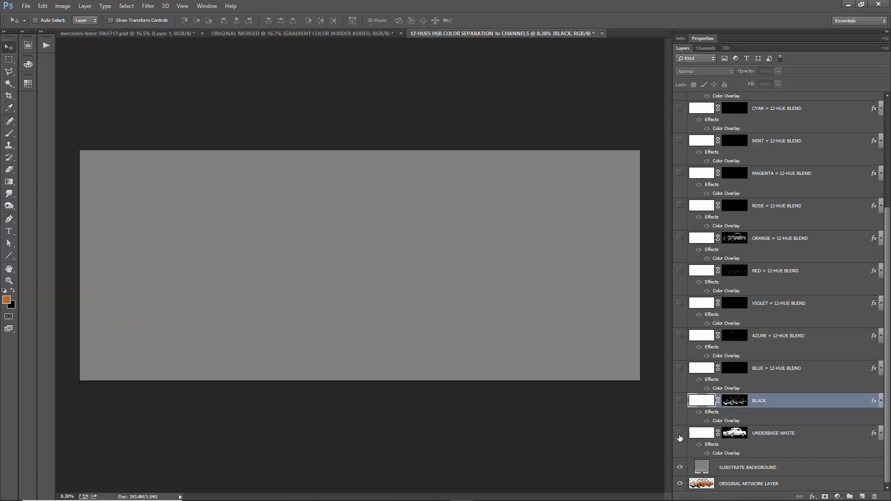
{"action": "left_click", "coordinate": [680, 433]}
{"action": "left_click", "coordinate": [680, 401]}
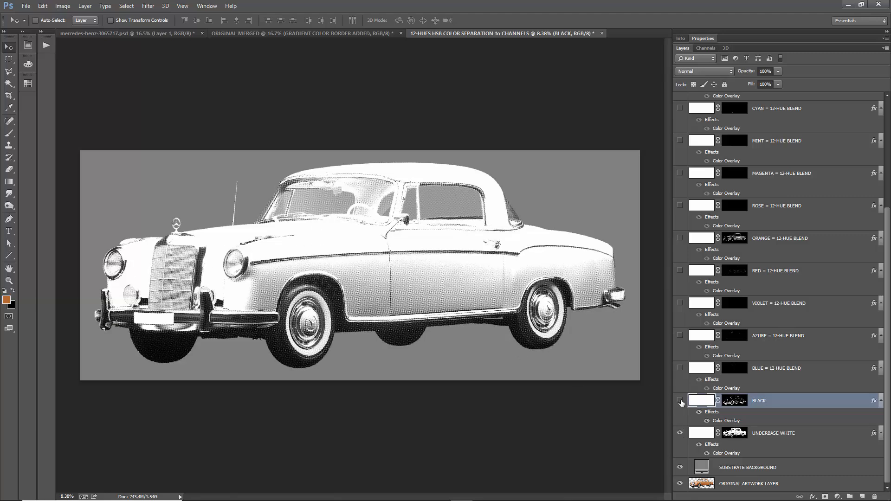
- Hide the BLACK and UNDERBASE WHITE layers and show MEDIUM GREY on its own over the substrate
{"action": "left_click", "coordinate": [681, 402]}
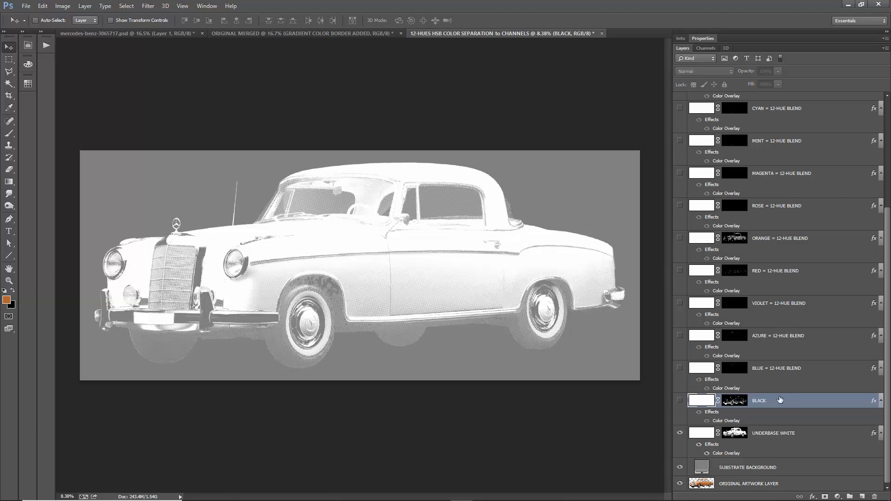
{"action": "left_click", "coordinate": [680, 400]}
{"action": "left_click", "coordinate": [679, 400]}
{"action": "scroll", "coordinate": [778, 281], "scroll_direction": "up", "scroll_amount": 5}
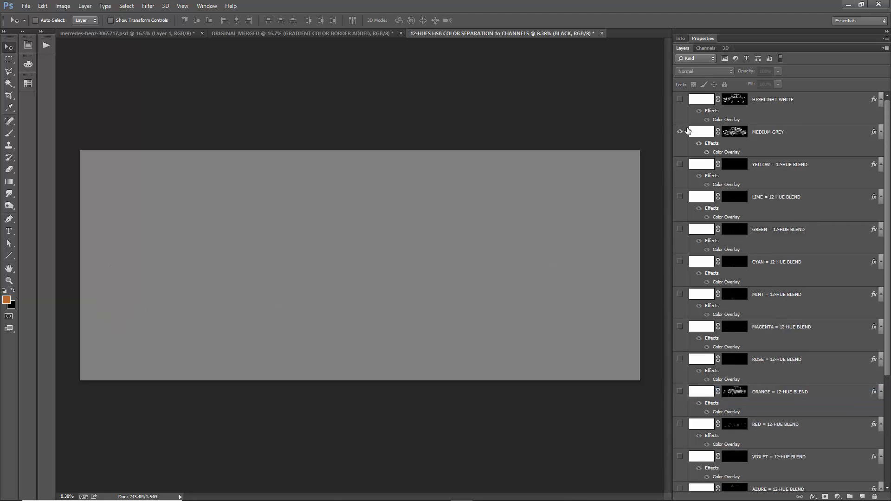
- Recolour the SUBSTRATE BACKGROUND fill layer to dark blue, hex 1f286b, and view MEDIUM GREY against it
{"action": "scroll", "coordinate": [772, 142], "scroll_direction": "down", "scroll_amount": 5}
{"action": "double_click", "coordinate": [702, 467]}
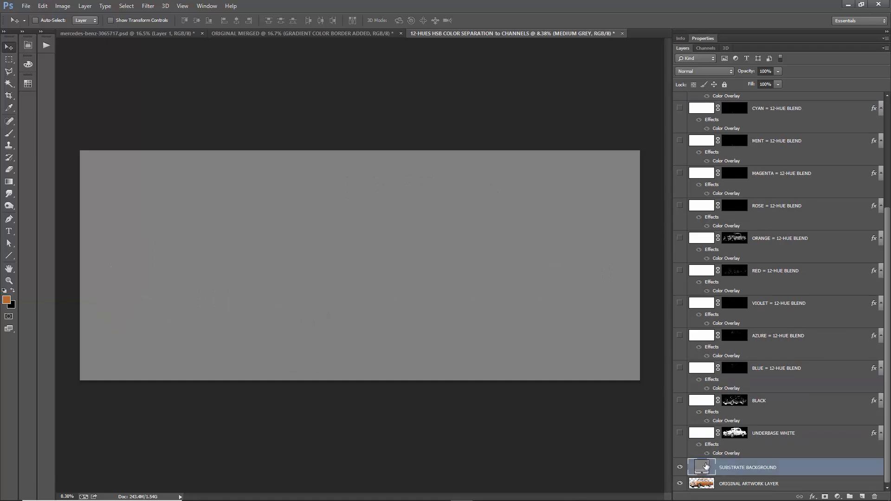
{"action": "left_click", "coordinate": [659, 348]}
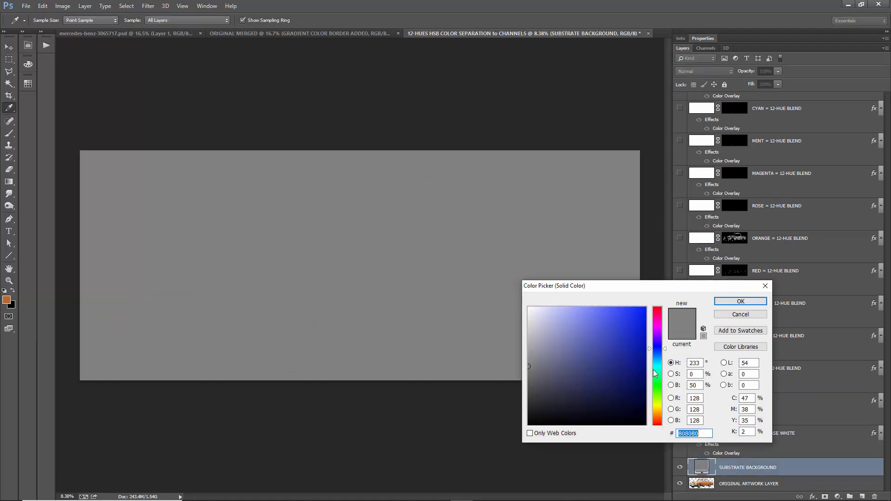
{"action": "left_click_drag", "start_coordinate": [594, 372], "coordinate": [613, 375]}
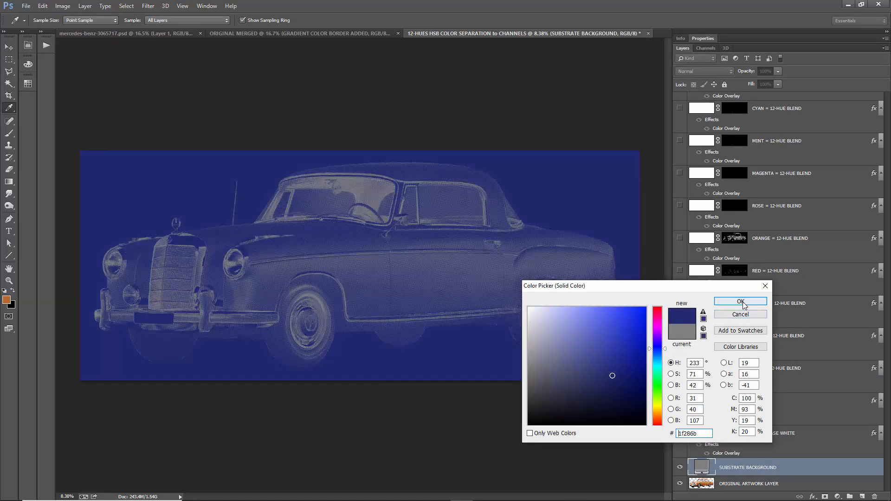
{"action": "left_click", "coordinate": [741, 301]}
{"action": "key", "text": "v"}
{"action": "scroll", "coordinate": [393, 271], "scroll_direction": "up", "scroll_amount": 3}
{"action": "scroll", "coordinate": [422, 266], "scroll_direction": "down", "scroll_amount": 2}
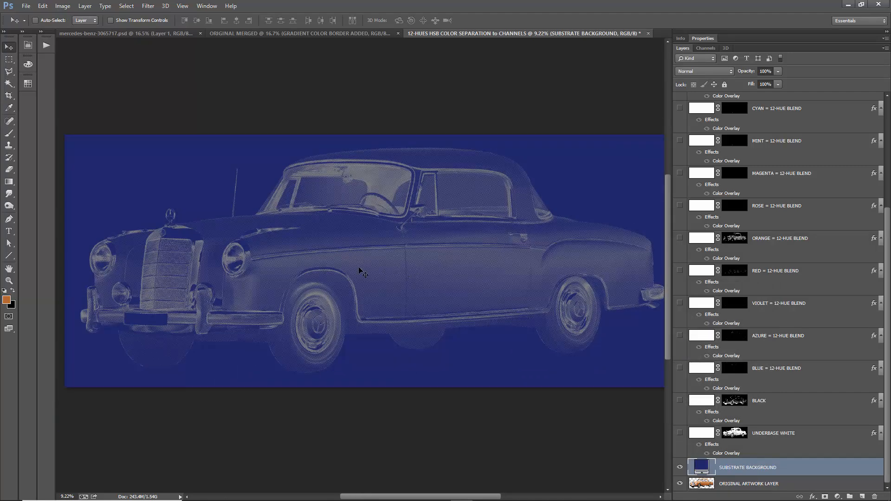
- Move the MEDIUM GREY layer down the stack to sit directly above UNDERBASE WHITE and below BLACK
{"action": "scroll", "coordinate": [747, 385], "scroll_direction": "up", "scroll_amount": 3}
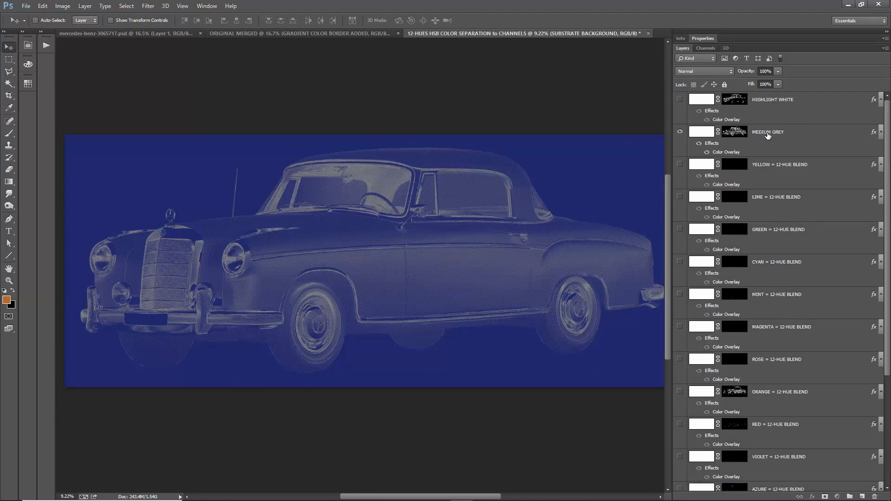
{"action": "left_click_drag", "start_coordinate": [766, 134], "coordinate": [794, 402]}
{"action": "scroll", "coordinate": [793, 384], "scroll_direction": "down", "scroll_amount": 3}
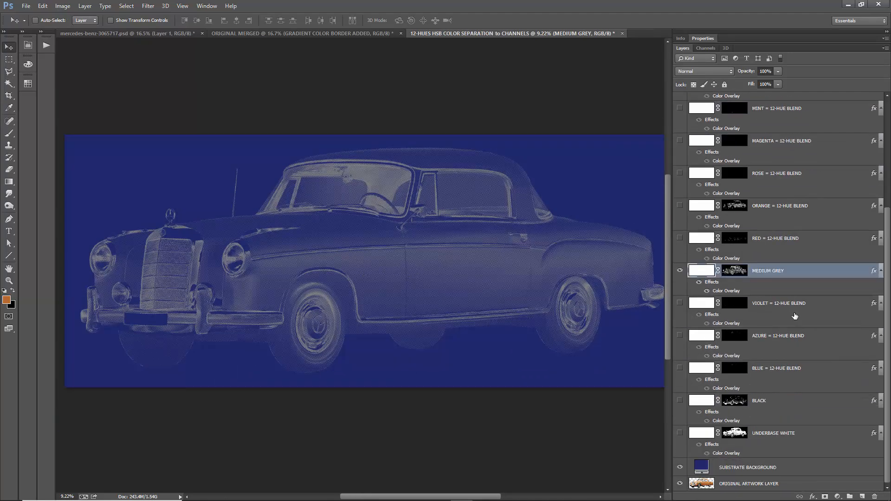
{"action": "left_click_drag", "start_coordinate": [790, 272], "coordinate": [760, 418]}
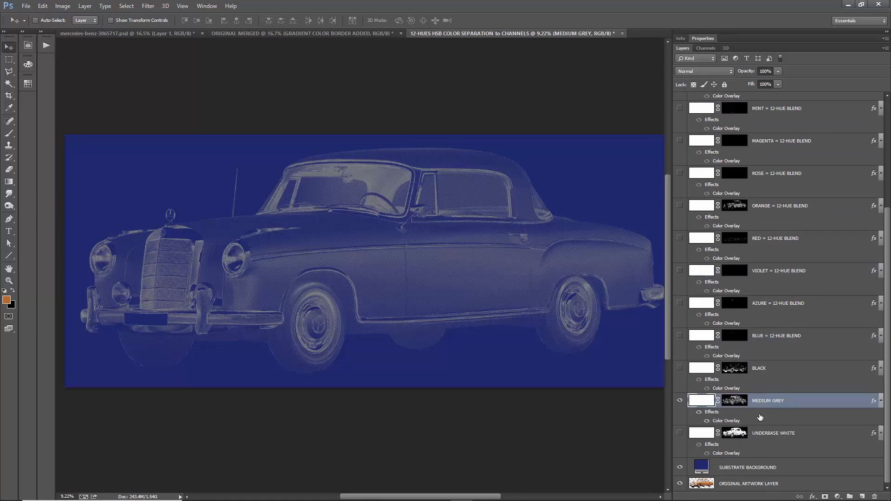
- Show UNDERBASE WHITE beneath MEDIUM GREY and compare the halftone dots up close with the grey hidden and shown
{"action": "left_click", "coordinate": [680, 434]}
{"action": "scroll", "coordinate": [320, 279], "scroll_direction": "up", "scroll_amount": 10}
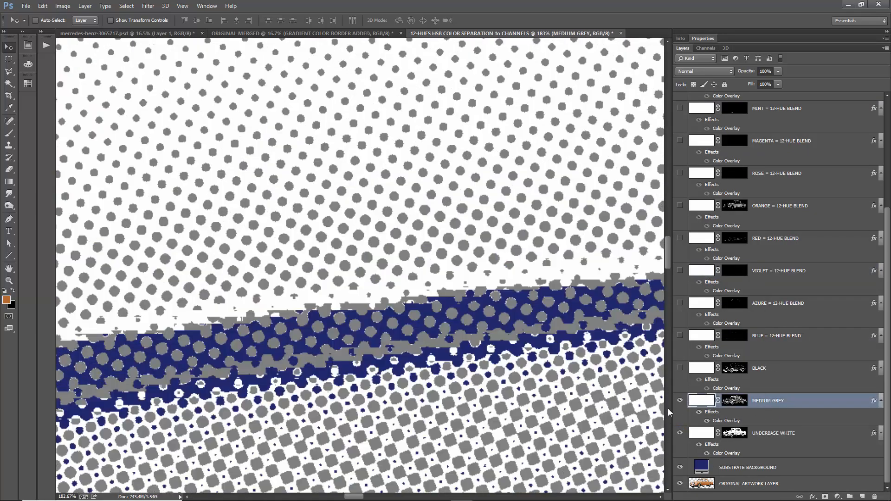
{"action": "left_click", "coordinate": [680, 400]}
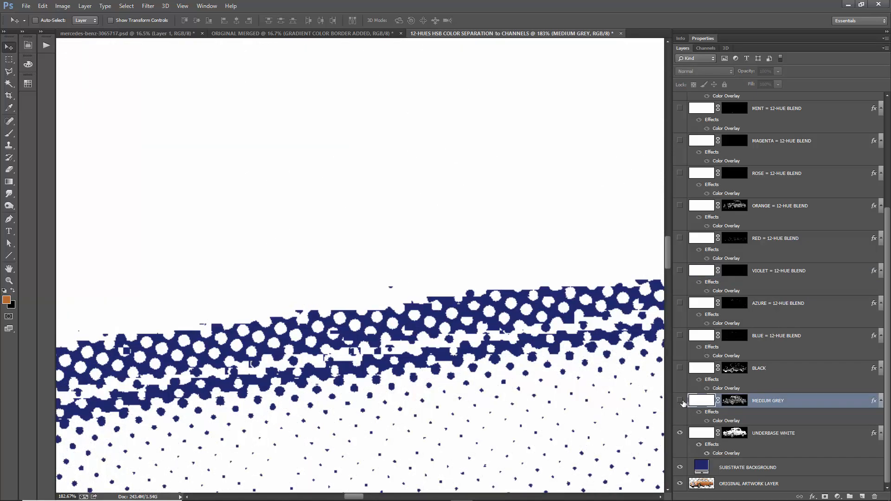
{"action": "left_click", "coordinate": [680, 401]}
{"action": "scroll", "coordinate": [397, 255], "scroll_direction": "down", "scroll_amount": 5}
{"action": "scroll", "coordinate": [398, 257], "scroll_direction": "down", "scroll_amount": 5}
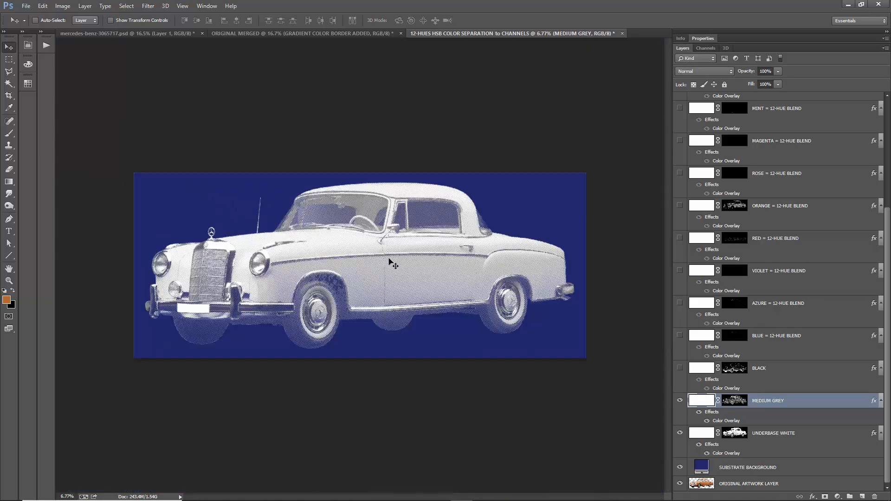
- Recolour the SUBSTRATE BACKGROUND to a neutral medium grey with 0% saturation
{"action": "double_click", "coordinate": [704, 463]}
{"action": "left_click_drag", "start_coordinate": [579, 371], "coordinate": [515, 362]}
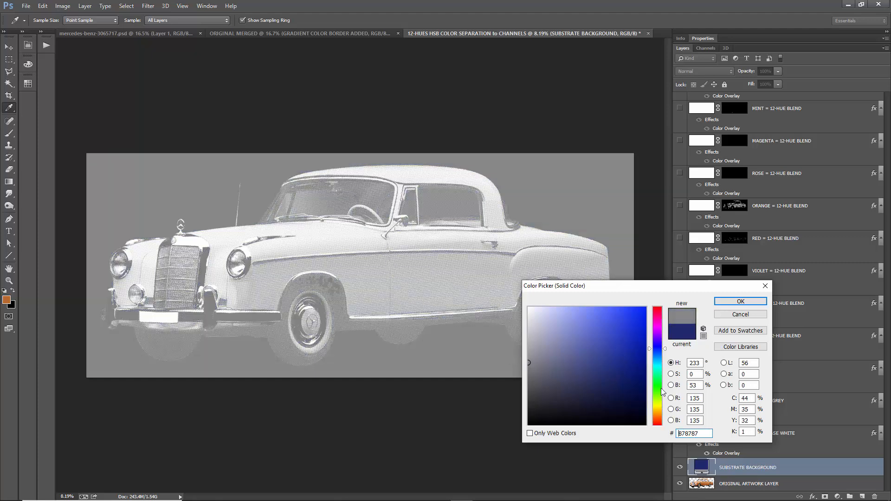
{"action": "left_click", "coordinate": [689, 388]}
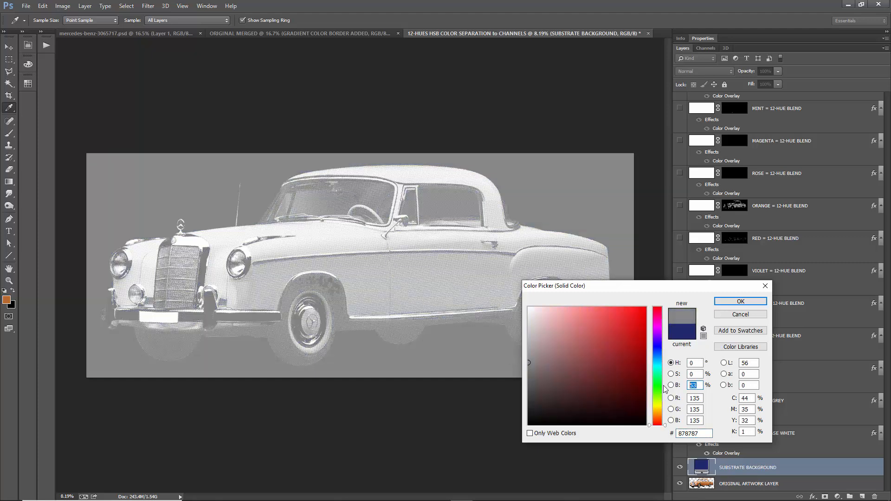
{"action": "type", "text": "54"}
{"action": "key", "text": "Return"}
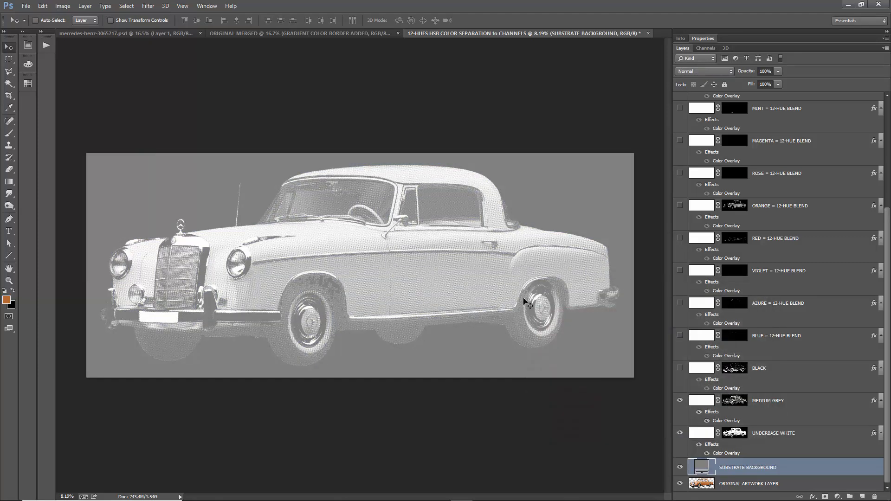
- Load the MEDIUM GREY mask as a selection, hide that layer, and knock the selected areas out of the UNDERBASE WHITE mask
{"action": "left_click", "coordinate": [765, 402]}
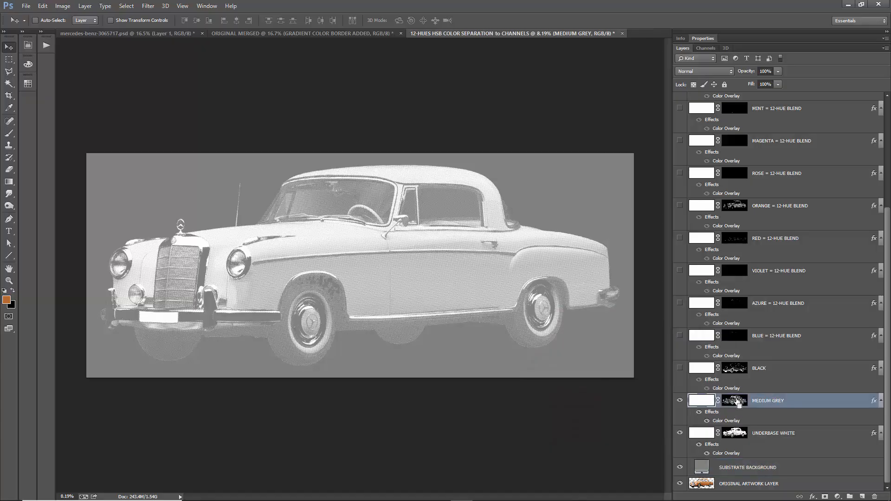
{"action": "left_click", "coordinate": [740, 404], "text": "ctrl"}
{"action": "scroll", "coordinate": [403, 264], "scroll_direction": "up", "scroll_amount": 5}
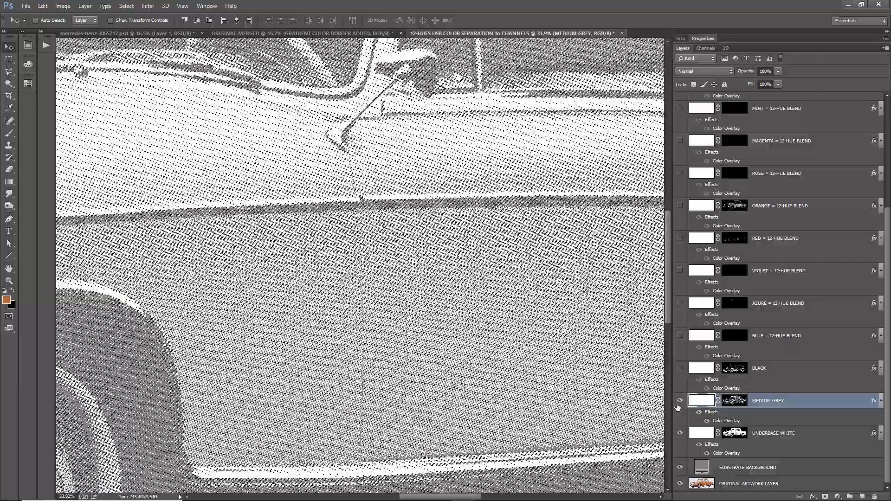
{"action": "left_click", "coordinate": [681, 401]}
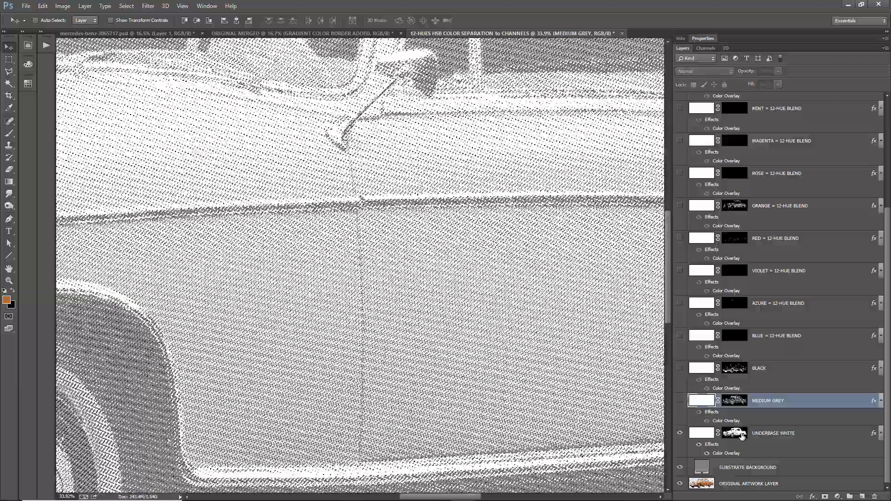
{"action": "left_click", "coordinate": [735, 433]}
{"action": "key", "text": "d"}
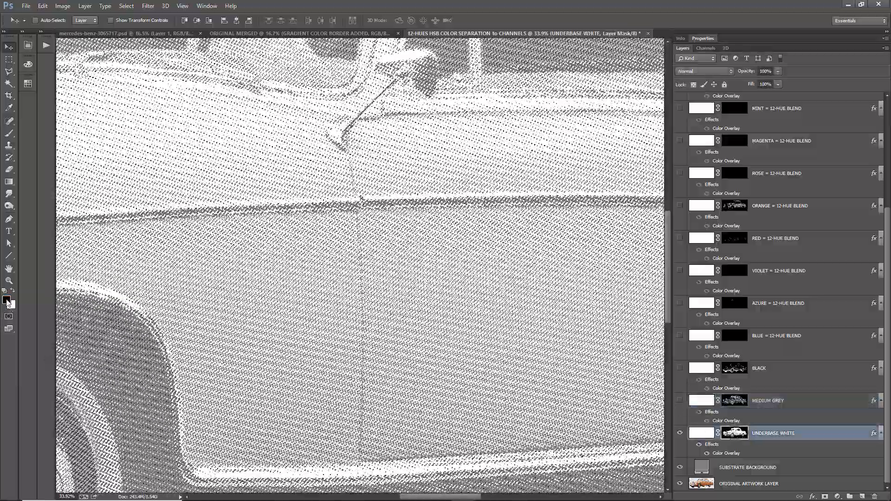
{"action": "left_click", "coordinate": [11, 293]}
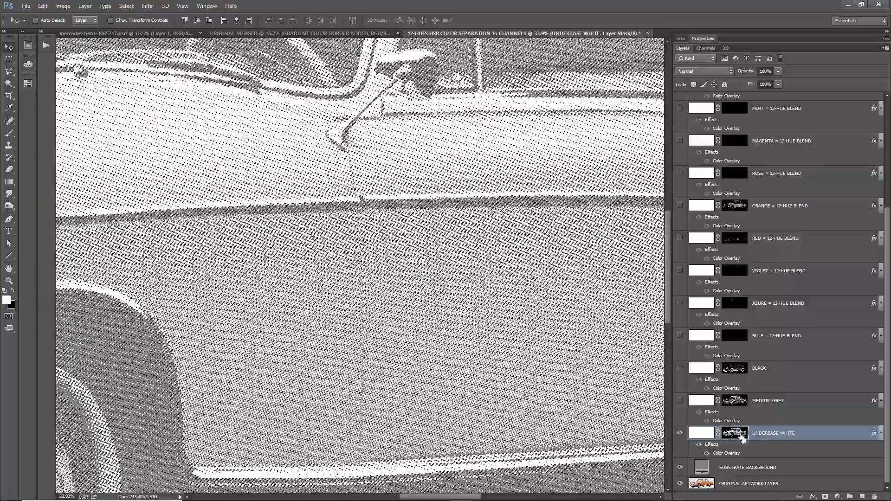
{"action": "scroll", "coordinate": [577, 334], "scroll_direction": "down", "scroll_amount": 6}
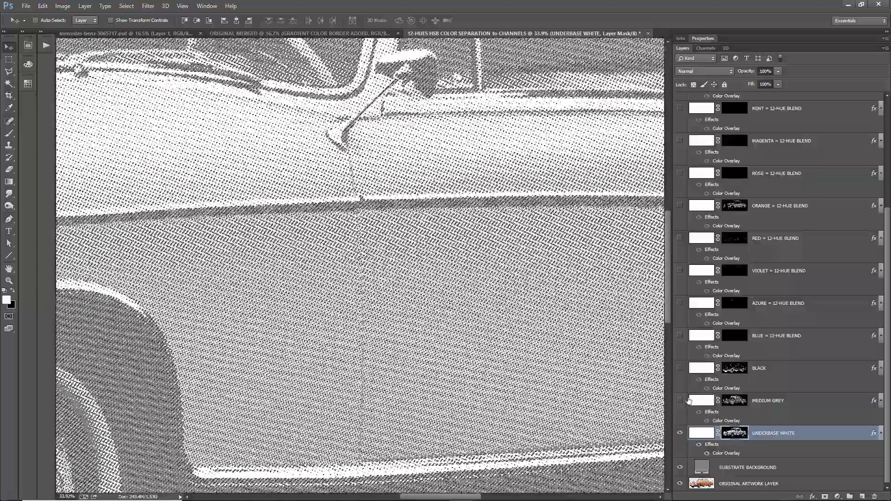
{"action": "scroll", "coordinate": [519, 285], "scroll_direction": "down", "scroll_amount": 3}
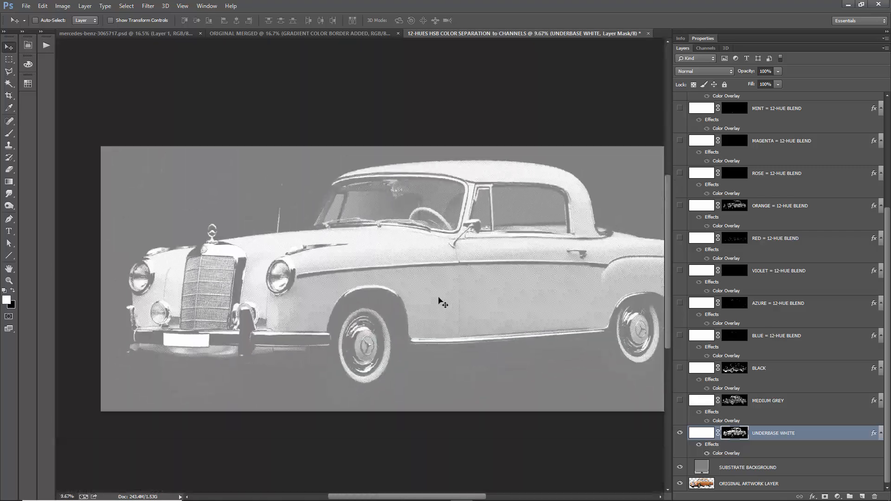
- Show BLACK over the knocked-out UNDERBASE WHITE and examine the halftone around the headlight, fender and front wheel
{"action": "scroll", "coordinate": [228, 293], "scroll_direction": "up", "scroll_amount": 2}
{"action": "scroll", "coordinate": [483, 292], "scroll_direction": "down", "scroll_amount": 2}
{"action": "scroll", "coordinate": [326, 267], "scroll_direction": "up", "scroll_amount": 2}
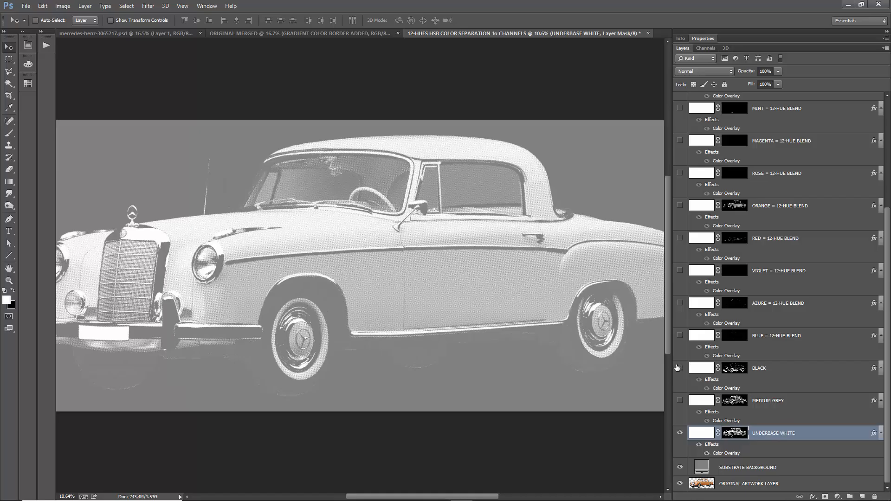
{"action": "left_click", "coordinate": [680, 368]}
{"action": "scroll", "coordinate": [325, 307], "scroll_direction": "down", "scroll_amount": 1}
{"action": "scroll", "coordinate": [271, 319], "scroll_direction": "up", "scroll_amount": 5}
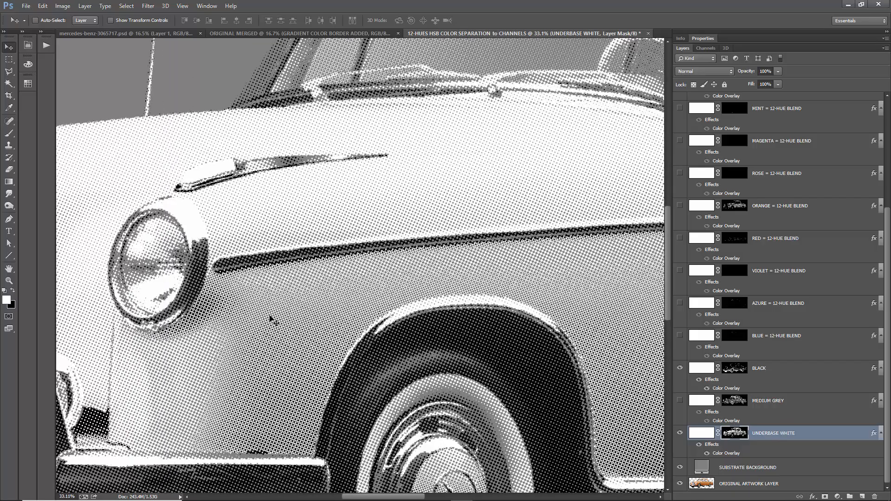
{"action": "scroll", "coordinate": [376, 288], "scroll_direction": "down", "scroll_amount": 2}
{"action": "scroll", "coordinate": [385, 255], "scroll_direction": "up", "scroll_amount": 3}
{"action": "scroll", "coordinate": [355, 263], "scroll_direction": "down", "scroll_amount": 4}
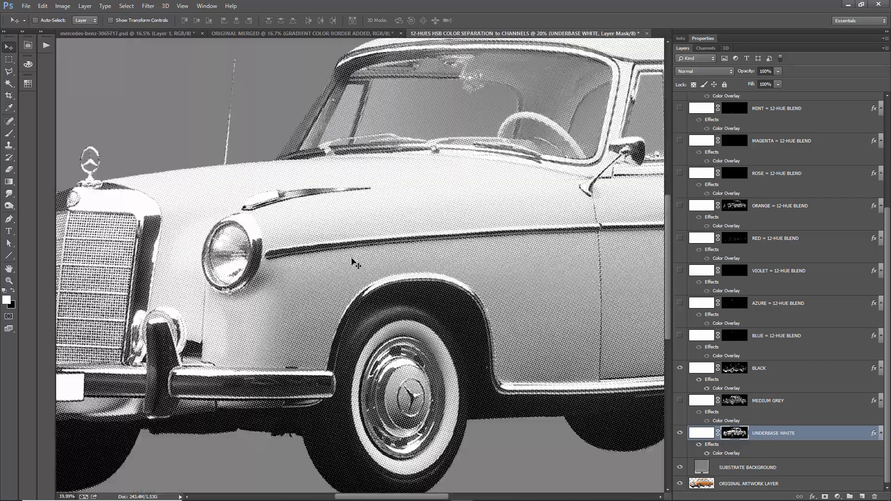
{"action": "scroll", "coordinate": [354, 263], "scroll_direction": "down", "scroll_amount": 2}
- Undo the UNDERBASE WHITE mask knockout and the grey substrate recolouring, going back to the dark blue substrate
{"action": "left_click", "coordinate": [784, 370]}
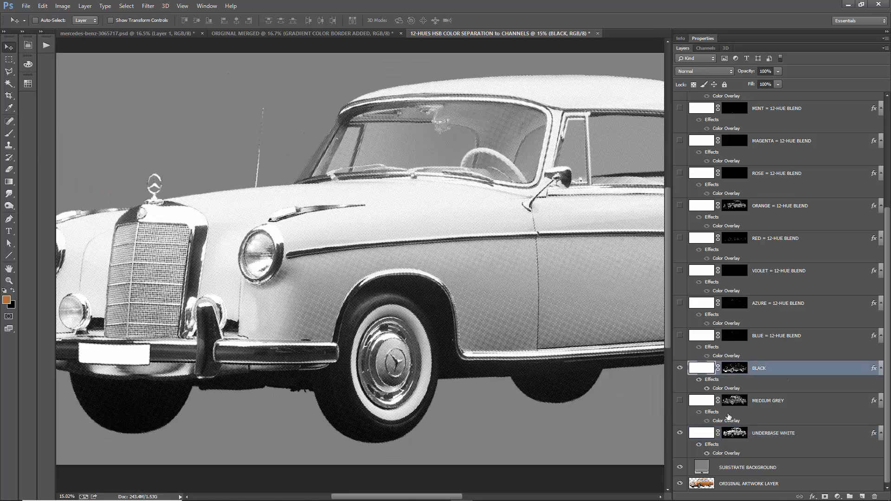
{"action": "key", "text": "alt+["}
{"action": "key", "text": "alt+["}
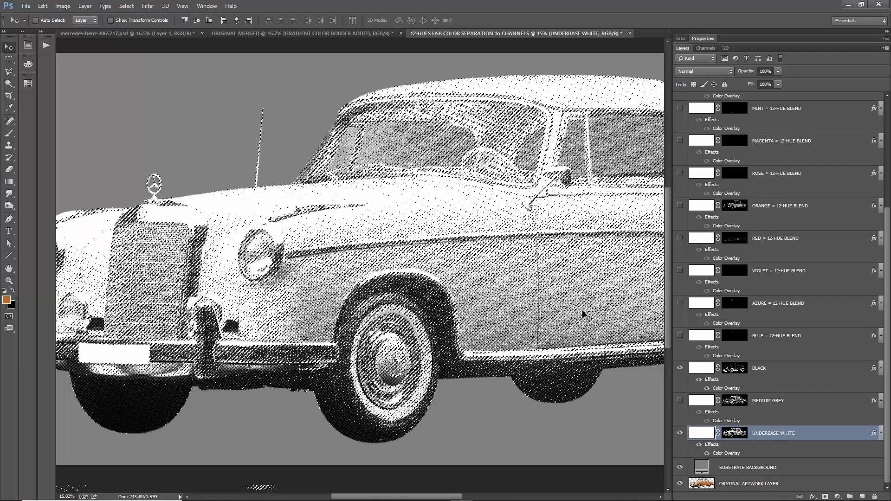
{"action": "key", "text": "alt+]"}
{"action": "key", "text": "alt+["}
{"action": "key", "text": "alt+["}
{"action": "key", "text": "alt+]"}
{"action": "key", "text": "alt+]"}
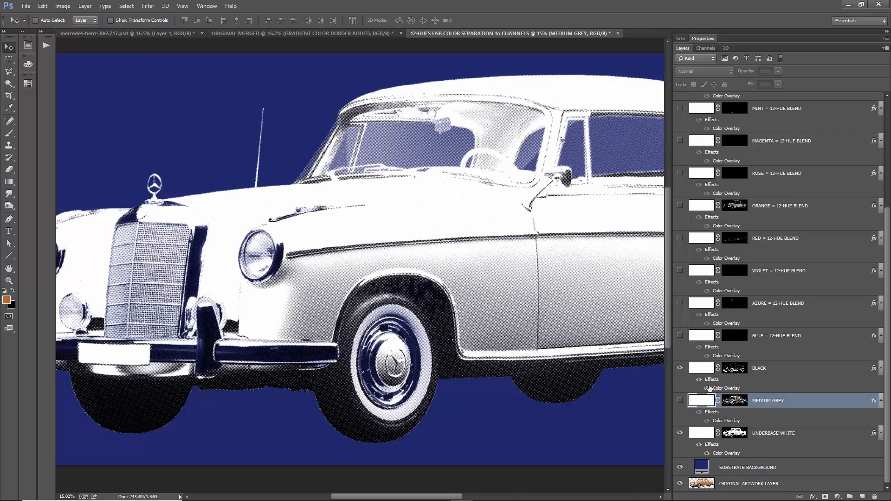
- Hide BLACK, show MEDIUM GREY over UNDERBASE WHITE, and show BLACK again on top of both
{"action": "left_click", "coordinate": [680, 369]}
{"action": "left_click", "coordinate": [680, 401]}
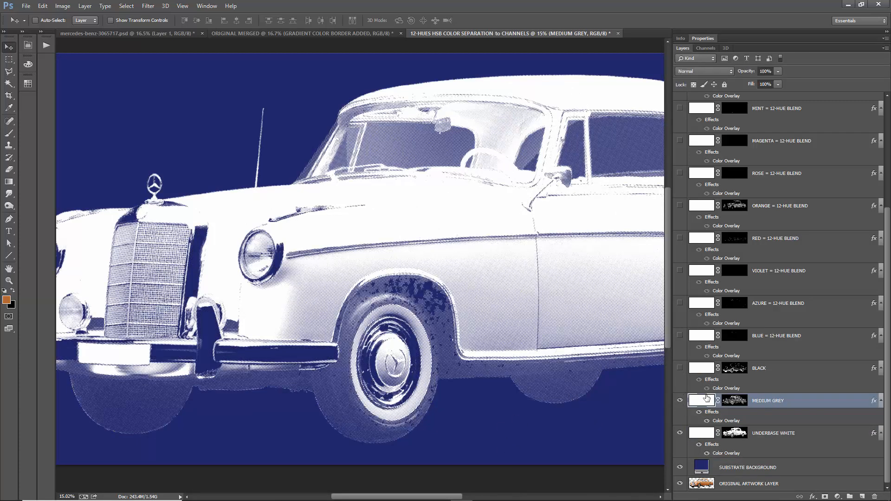
{"action": "left_click", "coordinate": [680, 369]}
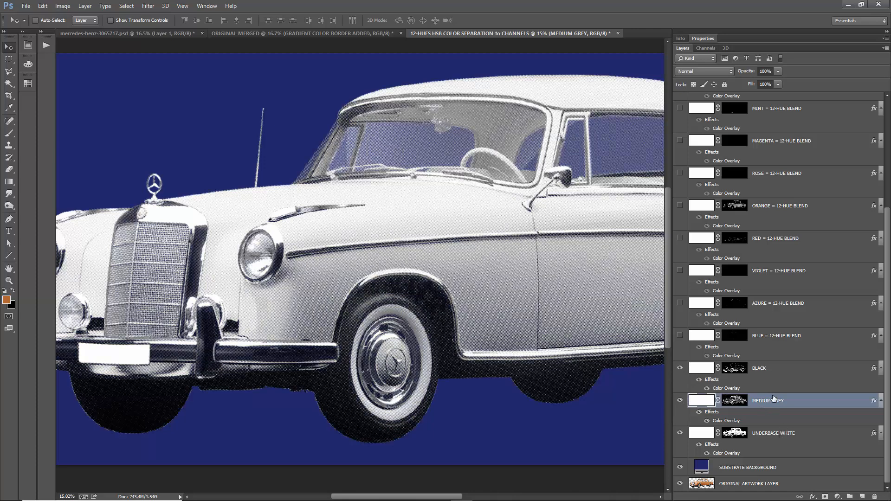
- Move the HIGHLIGHT WHITE layer down the stack to sit directly above BLACK
{"action": "scroll", "coordinate": [785, 237], "scroll_direction": "up", "scroll_amount": 4}
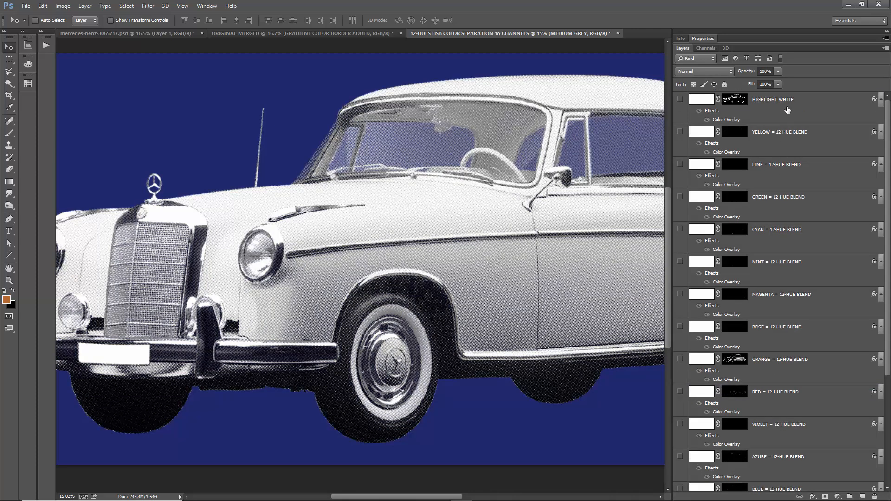
{"action": "left_click_drag", "start_coordinate": [788, 110], "coordinate": [776, 371]}
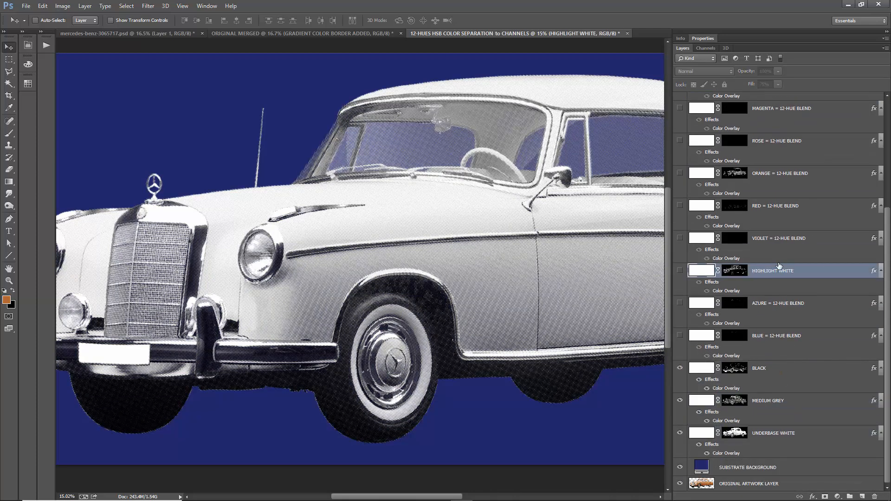
{"action": "left_click_drag", "start_coordinate": [781, 281], "coordinate": [727, 361]}
- Show HIGHLIGHT WHITE alone over the blue substrate by hiding BLACK, MEDIUM GREY and UNDERBASE WHITE, and add BLACK back beneath it
{"action": "left_click", "coordinate": [681, 335]}
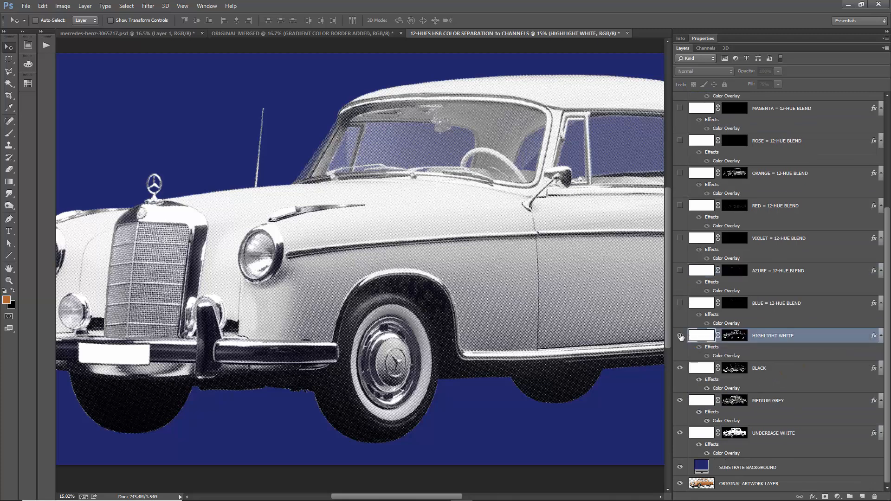
{"action": "left_click", "coordinate": [680, 368]}
{"action": "left_click", "coordinate": [680, 401]}
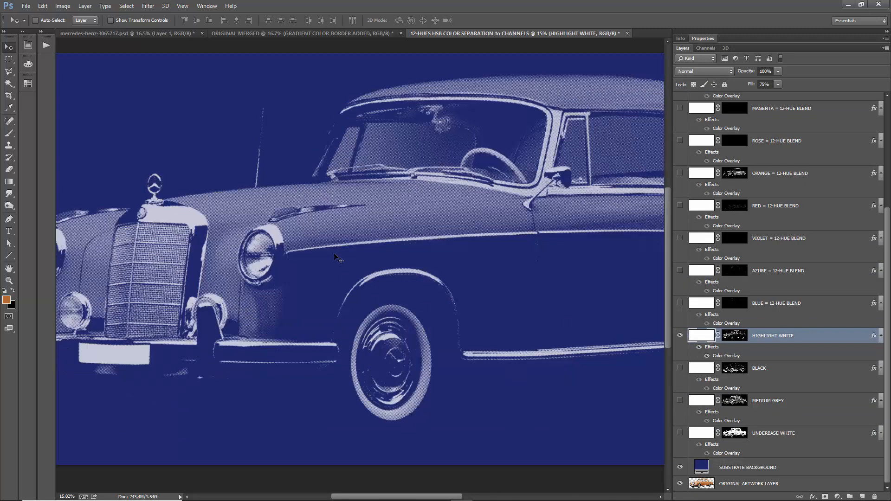
{"action": "scroll", "coordinate": [335, 256], "scroll_direction": "down", "scroll_amount": 2}
{"action": "left_click", "coordinate": [680, 369]}
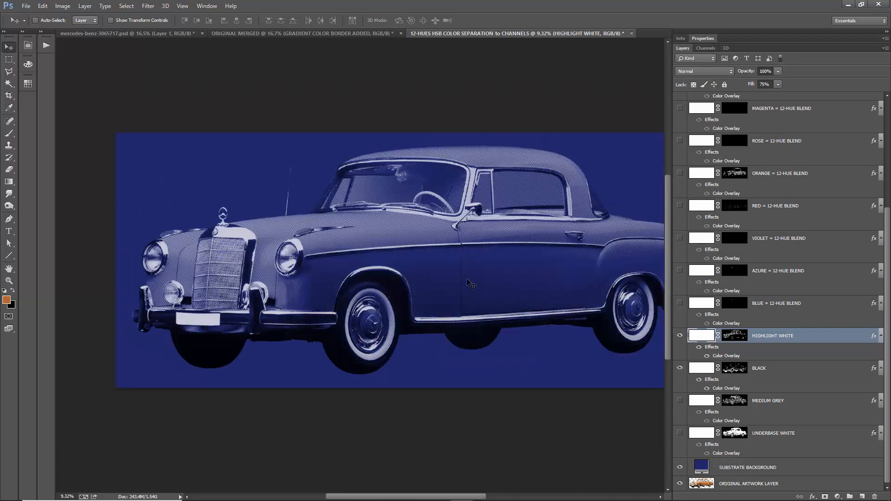
- Show MEDIUM GREY beneath BLACK and HIGHLIGHT WHITE on the blue substrate and examine the blended halftone up close and at full size
{"action": "left_click", "coordinate": [680, 401]}
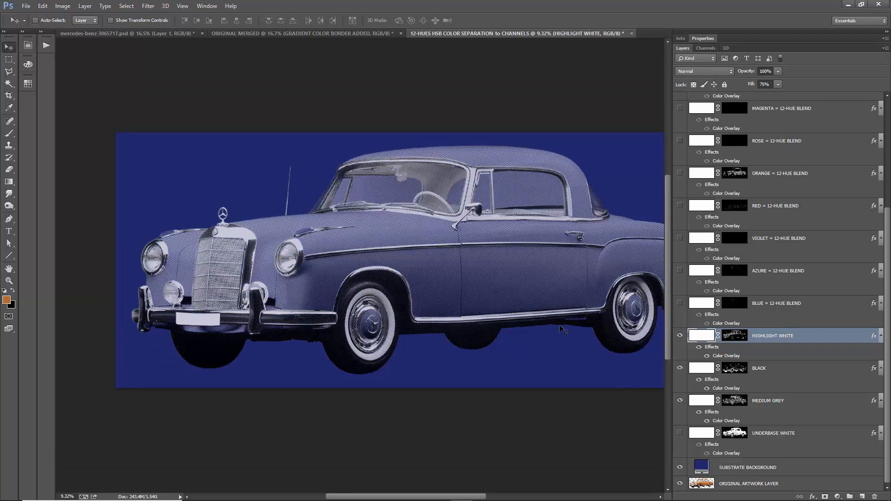
{"action": "scroll", "coordinate": [333, 268], "scroll_direction": "up", "scroll_amount": 3}
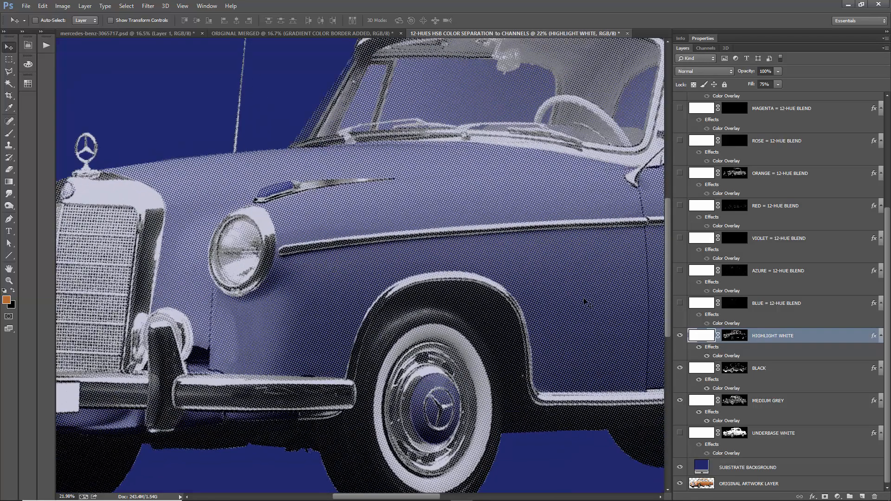
{"action": "scroll", "coordinate": [596, 277], "scroll_direction": "down", "scroll_amount": 3}
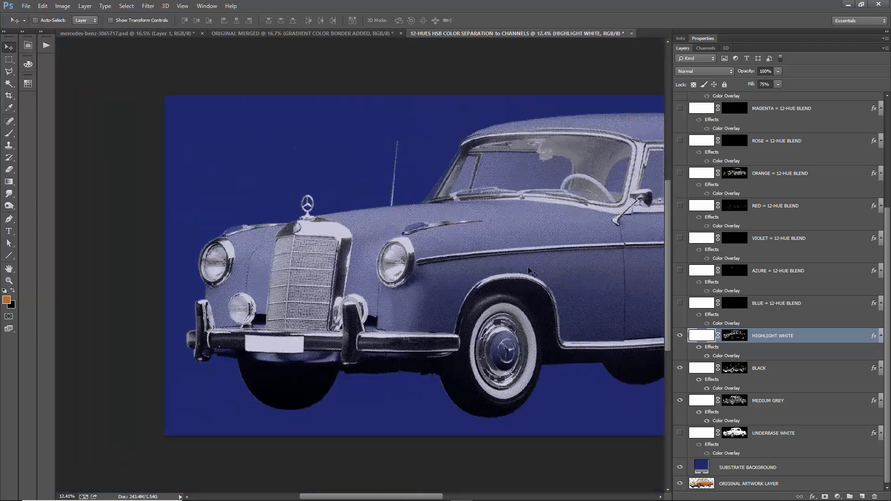
{"action": "scroll", "coordinate": [550, 225], "scroll_direction": "up", "scroll_amount": 3}
{"action": "scroll", "coordinate": [565, 250], "scroll_direction": "down", "scroll_amount": 3}
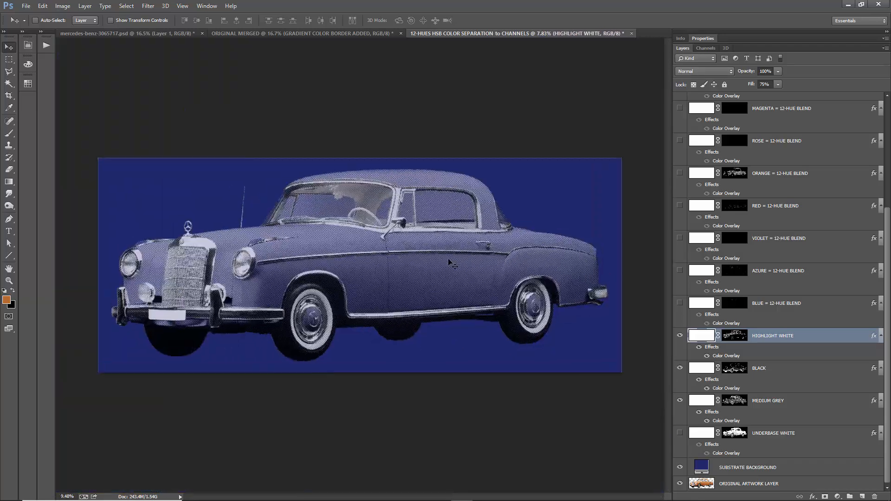
{"action": "scroll", "coordinate": [353, 279], "scroll_direction": "up", "scroll_amount": 1}
{"action": "double_click", "coordinate": [701, 468]}
{"action": "type", "text": "001eff"}
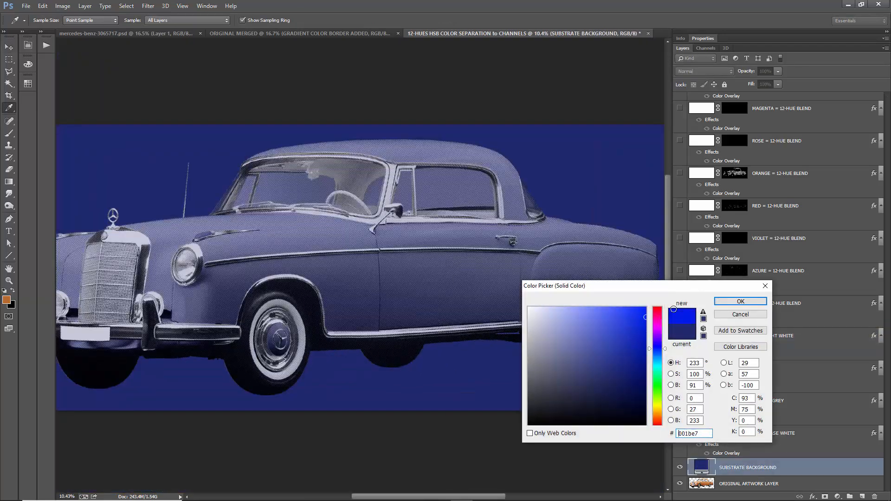
{"action": "left_click", "coordinate": [740, 314]}
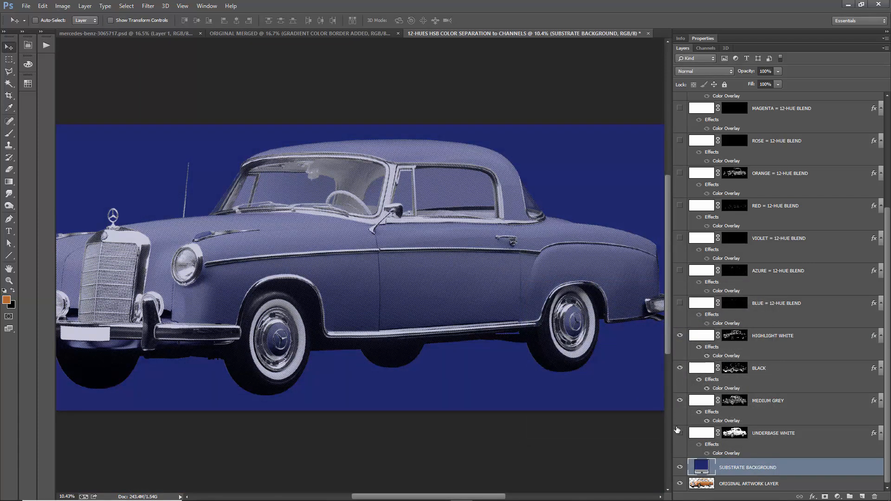
- Show UNDERBASE WHITE beneath the other layers and go up the stack through MEDIUM GREY and BLACK to HIGHLIGHT WHITE
{"action": "left_click", "coordinate": [681, 434]}
{"action": "left_click", "coordinate": [779, 434]}
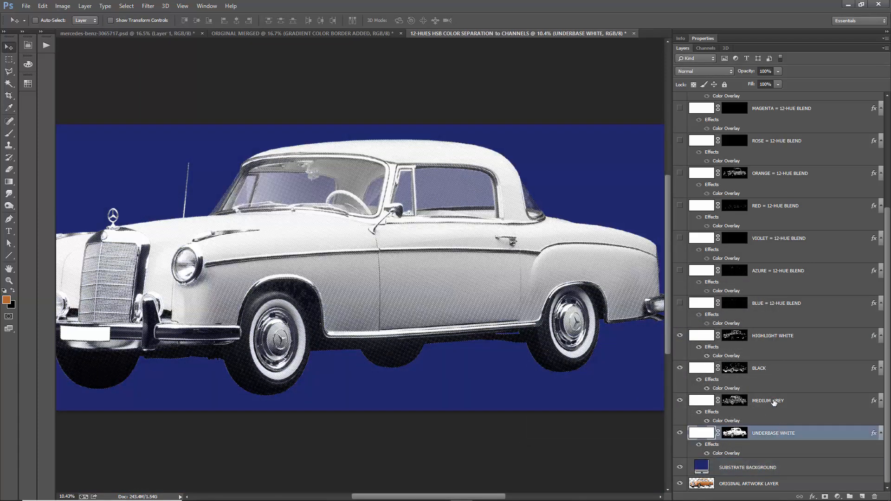
{"action": "left_click", "coordinate": [778, 394]}
{"action": "left_click", "coordinate": [768, 368]}
{"action": "left_click", "coordinate": [720, 335]}
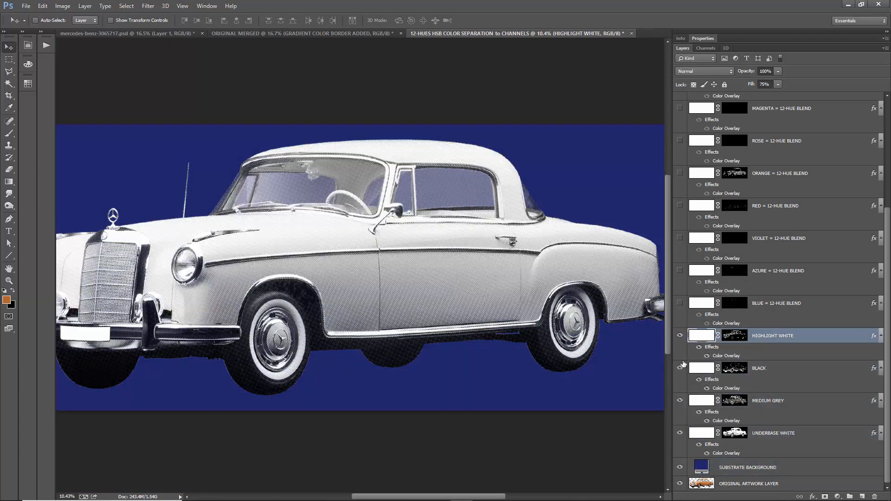
- Hide HIGHLIGHT WHITE, BLACK, MEDIUM GREY and UNDERBASE WHITE, and set the SUBSTRATE BACKGROUND colour to white (ffffff)
{"action": "left_click_drag", "start_coordinate": [681, 368], "coordinate": [681, 434]}
{"action": "left_click", "coordinate": [680, 335]}
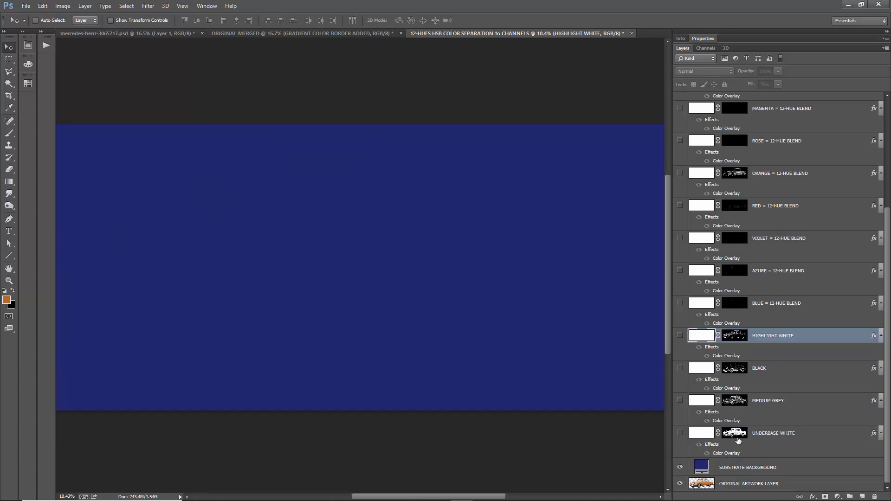
{"action": "double_click", "coordinate": [701, 465]}
{"action": "type", "text": "ffffff"}
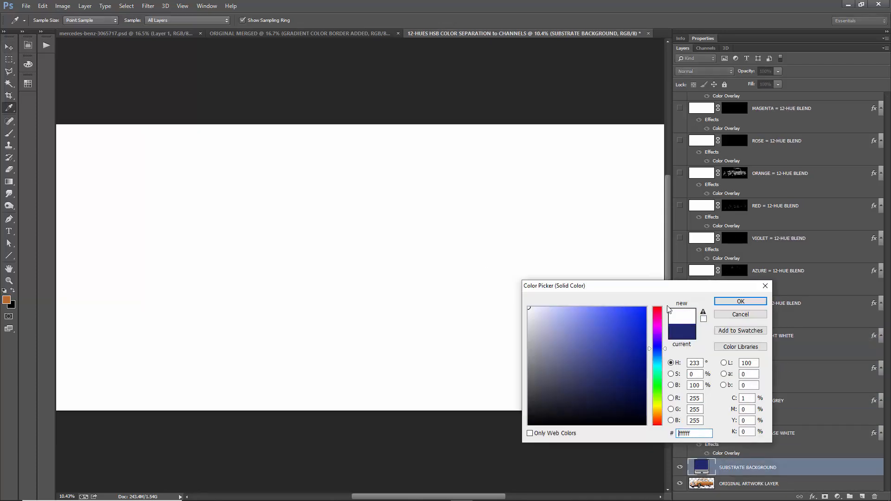
{"action": "left_click", "coordinate": [735, 302]}
- Show the BLUE = 12-HUE BLEND layer on the white substrate and move ORIGINAL ARTWORK LAYER to the top of the stack
{"action": "left_click", "coordinate": [680, 303]}
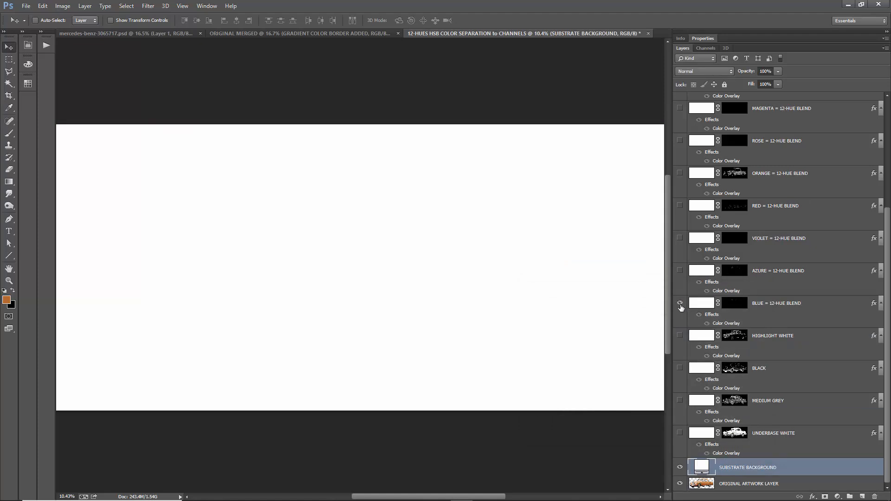
{"action": "left_click", "coordinate": [767, 306]}
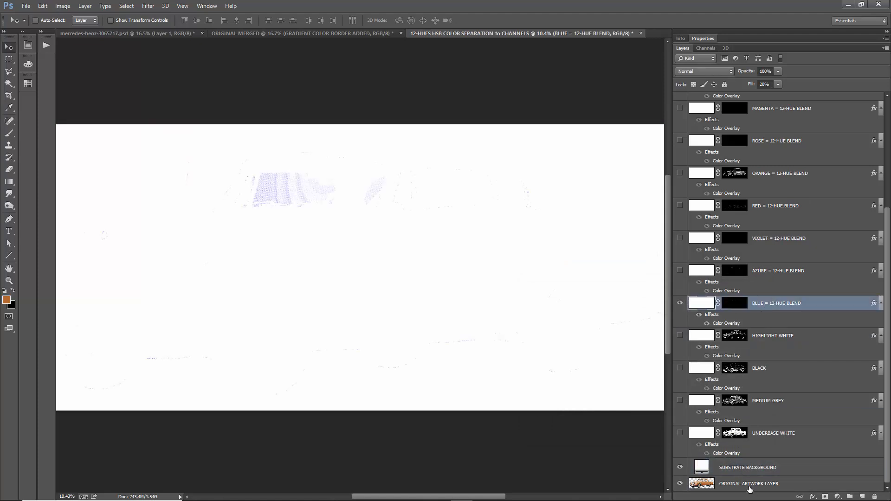
{"action": "left_click_drag", "start_coordinate": [750, 489], "coordinate": [784, 88]}
- Examine the blue dots in the windshield against the original artwork, and hide the BLUE = 12-HUE BLEND layer
{"action": "scroll", "coordinate": [293, 192], "scroll_direction": "down", "scroll_amount": 1}
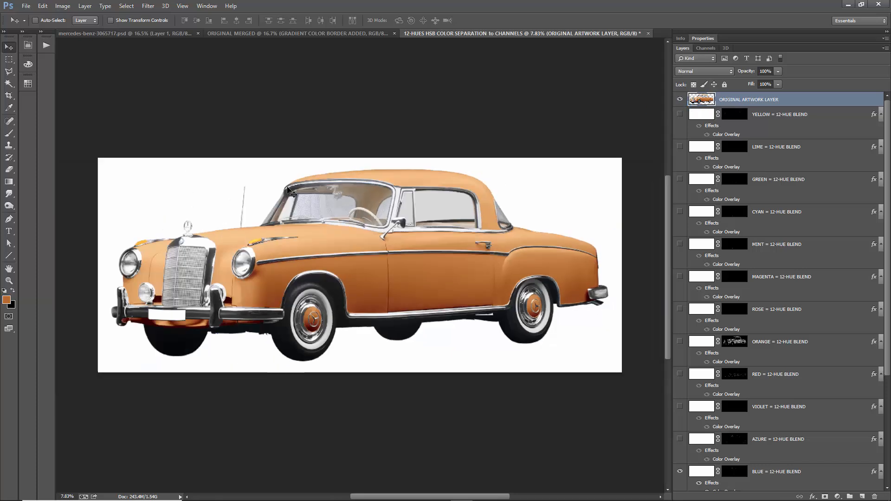
{"action": "scroll", "coordinate": [288, 189], "scroll_direction": "up", "scroll_amount": 4}
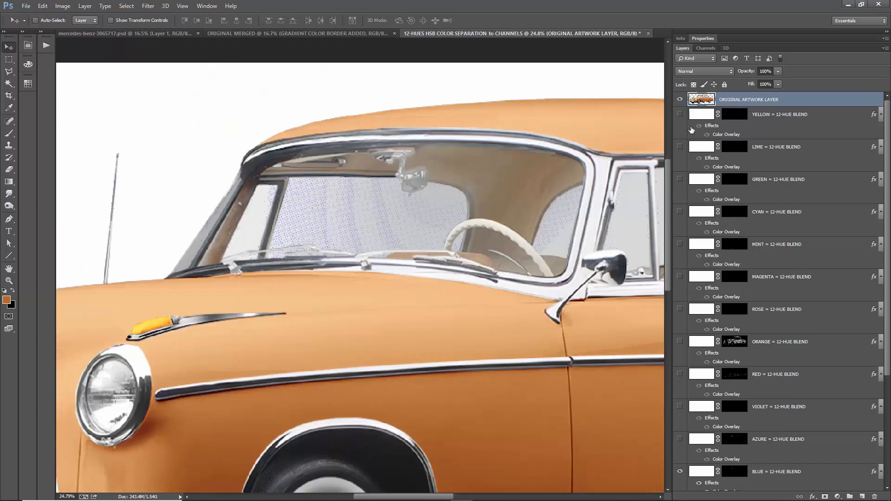
{"action": "scroll", "coordinate": [692, 130], "scroll_direction": "down", "scroll_amount": 5}
{"action": "left_click", "coordinate": [679, 319]}
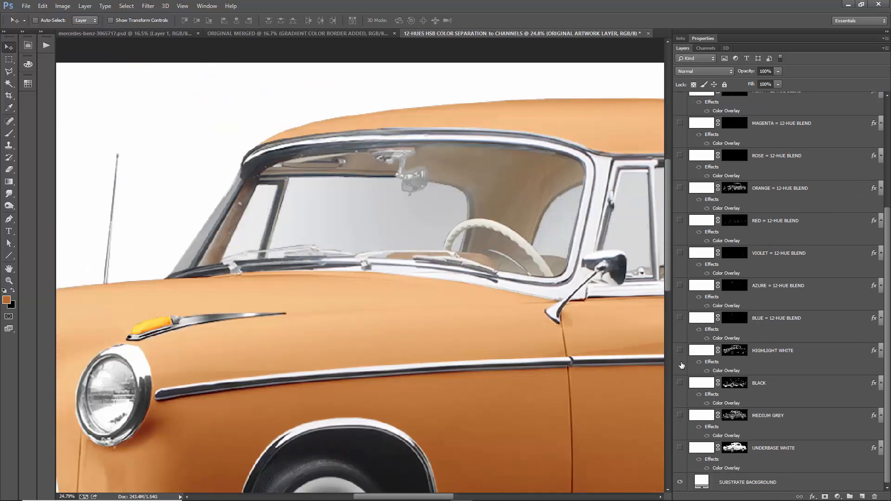
- Check the fill colour of the SUBSTRATE BACKGROUND layer, keeping it white
{"action": "left_click", "coordinate": [747, 482]}
{"action": "scroll", "coordinate": [492, 255], "scroll_direction": "down", "scroll_amount": 2}
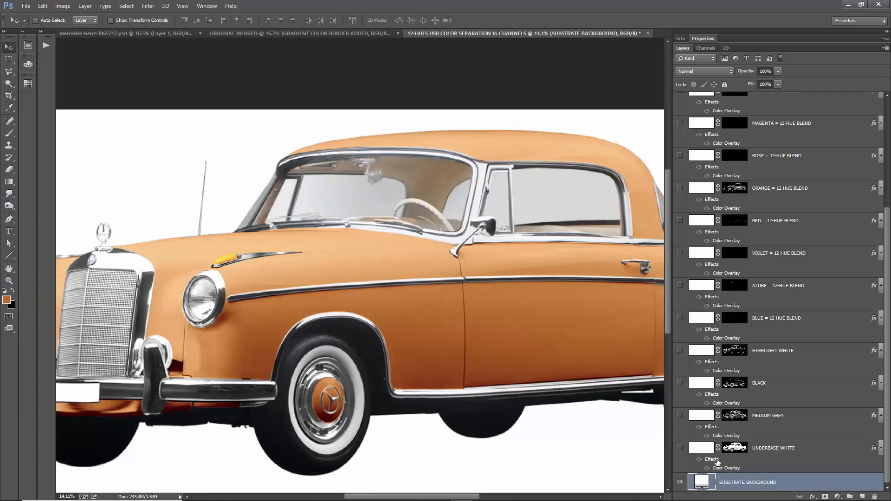
{"action": "double_click", "coordinate": [701, 483]}
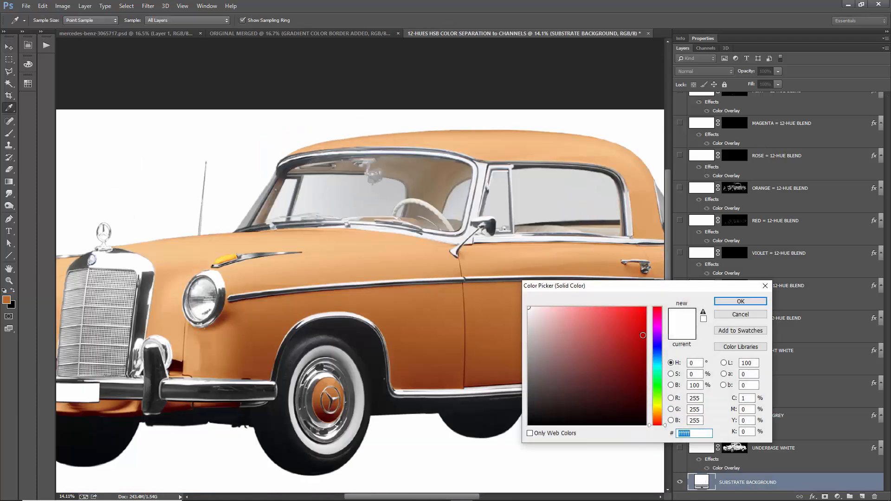
{"action": "left_click", "coordinate": [741, 301]}
- Sample the grey behind the windshield in ORIGINAL ARTWORK LAYER to read its HSB values, without changing the foreground colour
{"action": "scroll", "coordinate": [757, 185], "scroll_direction": "up", "scroll_amount": 5}
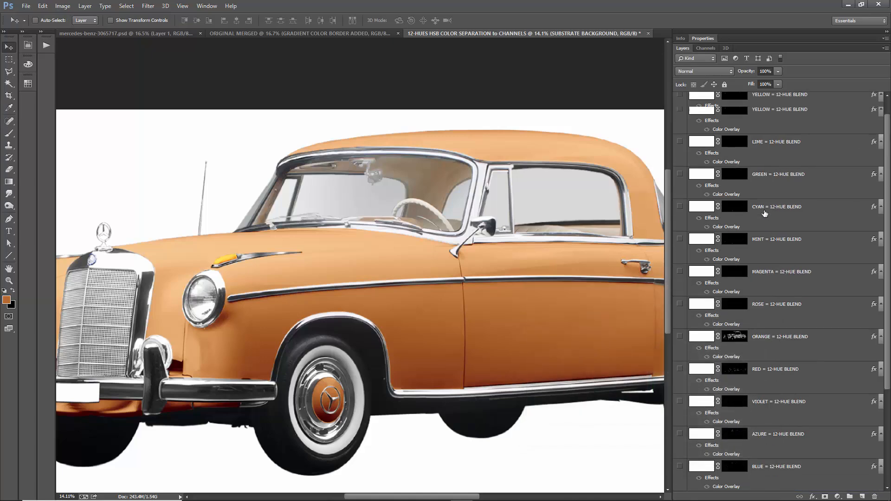
{"action": "left_click", "coordinate": [758, 103]}
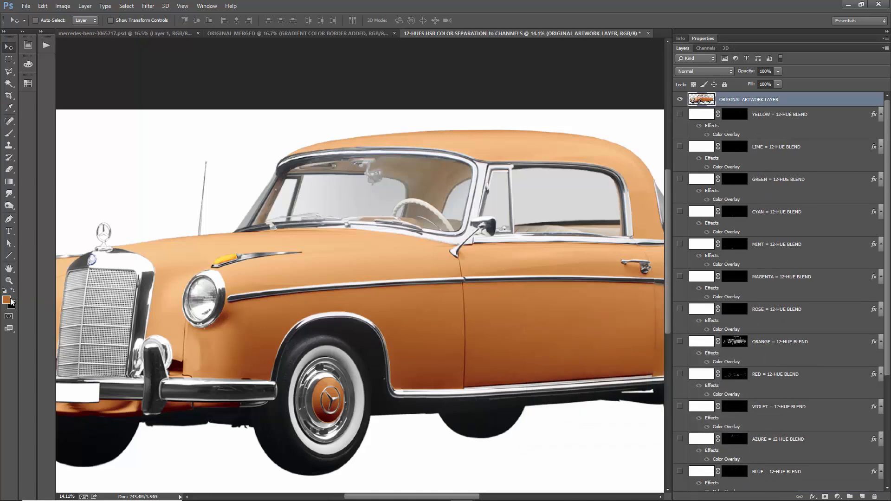
{"action": "left_click", "coordinate": [9, 301]}
{"action": "left_click", "coordinate": [327, 191]}
{"action": "left_click_drag", "start_coordinate": [329, 190], "coordinate": [355, 196]}
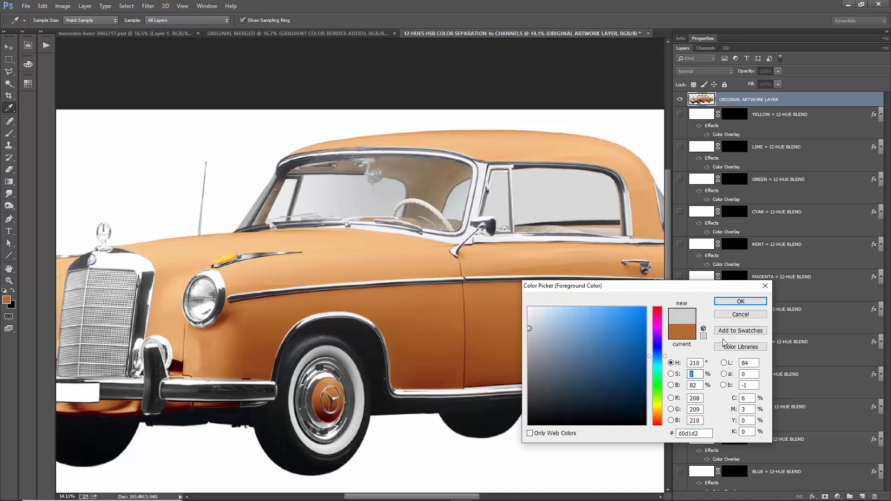
{"action": "left_click", "coordinate": [735, 317]}
- Hide ORIGINAL ARTWORK LAYER and show only the AZURE = 12-HUE BLEND layer on the white substrate
{"action": "left_click", "coordinate": [680, 100]}
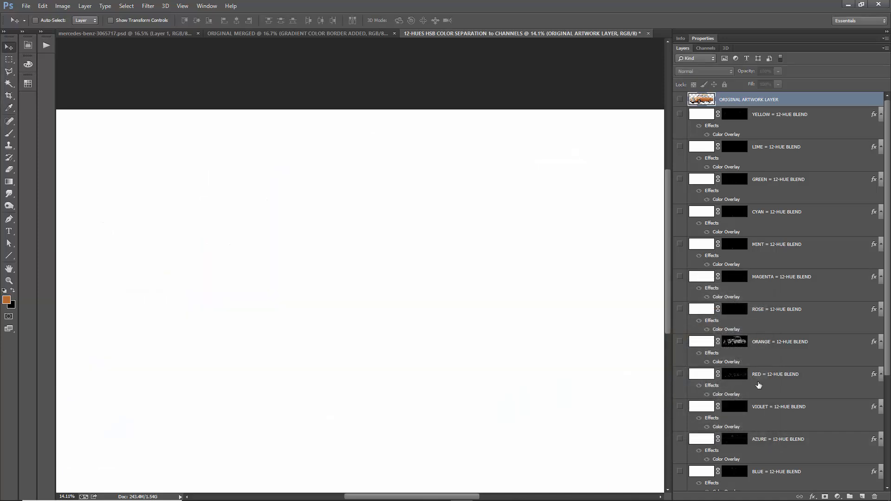
{"action": "left_click", "coordinate": [764, 380]}
{"action": "scroll", "coordinate": [737, 380], "scroll_direction": "down", "scroll_amount": 3}
{"action": "left_click", "coordinate": [772, 355]}
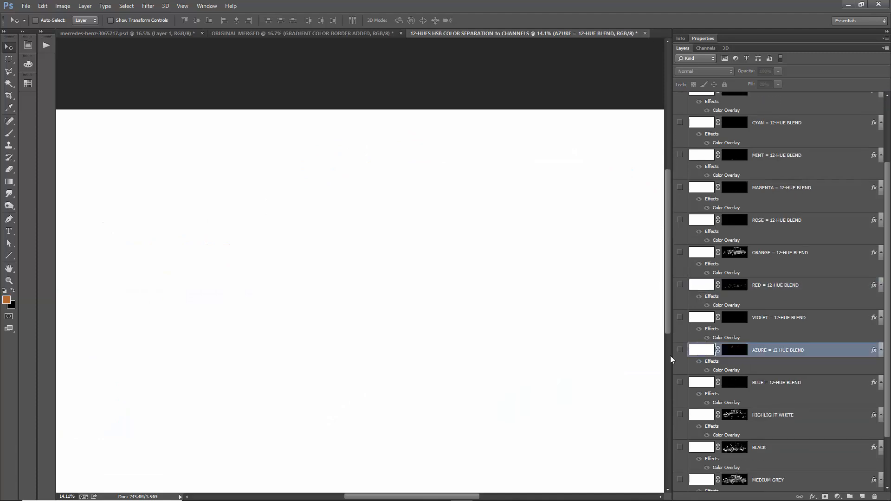
{"action": "left_click", "coordinate": [680, 351]}
{"action": "key", "text": "ctrl+0"}
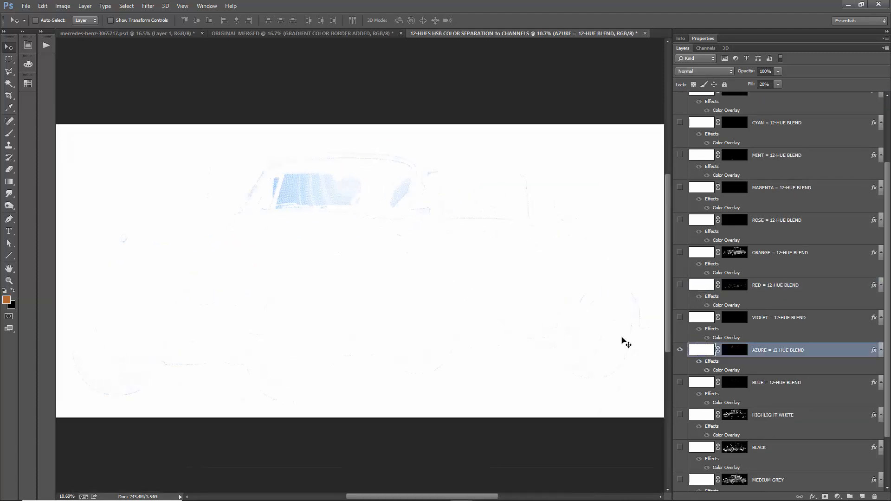
- Hide AZURE, show the RED = 12-HUE BLEND layer alone, and examine its halftone dots up close
{"action": "left_click", "coordinate": [680, 350]}
{"action": "left_click", "coordinate": [680, 285]}
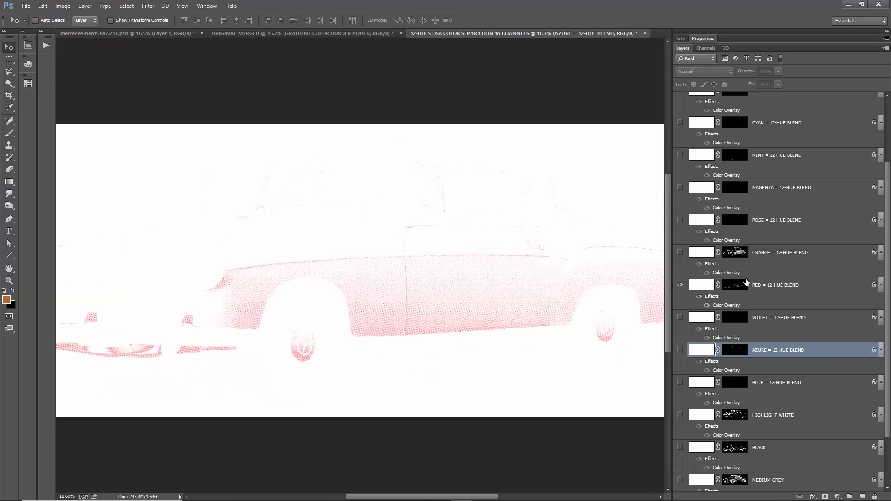
{"action": "left_click", "coordinate": [772, 286]}
{"action": "scroll", "coordinate": [752, 257], "scroll_direction": "up", "scroll_amount": 2}
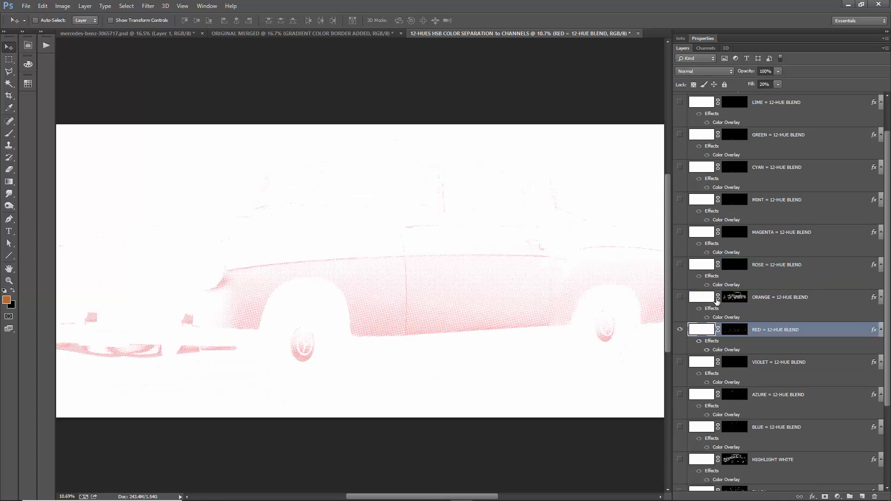
{"action": "scroll", "coordinate": [396, 313], "scroll_direction": "up", "scroll_amount": 5}
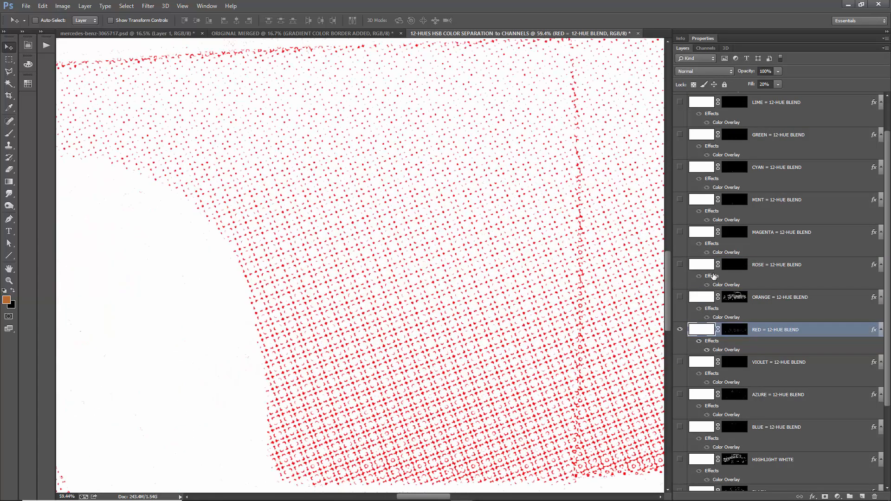
- Show the ORANGE = 12-HUE BLEND layer over RED, hide RED, and examine the orange halftone alone
{"action": "left_click", "coordinate": [680, 297]}
{"action": "scroll", "coordinate": [565, 268], "scroll_direction": "down", "scroll_amount": 5}
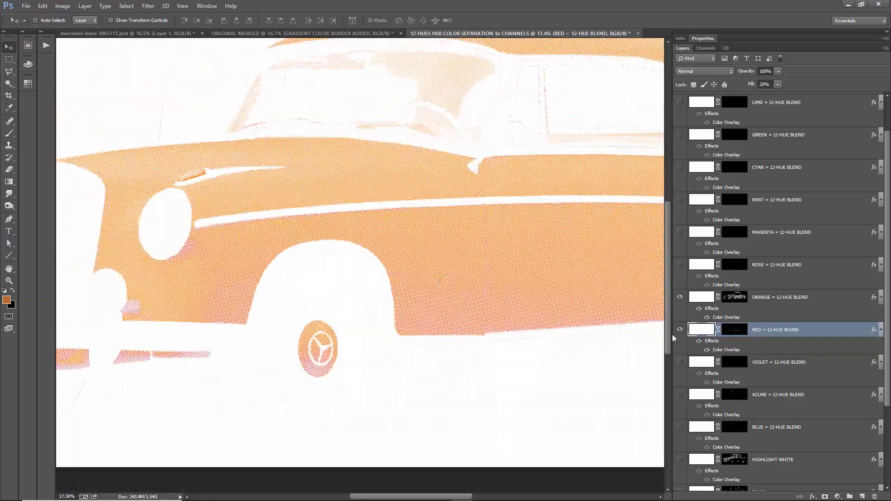
{"action": "left_click", "coordinate": [680, 330]}
{"action": "scroll", "coordinate": [497, 193], "scroll_direction": "up", "scroll_amount": 5}
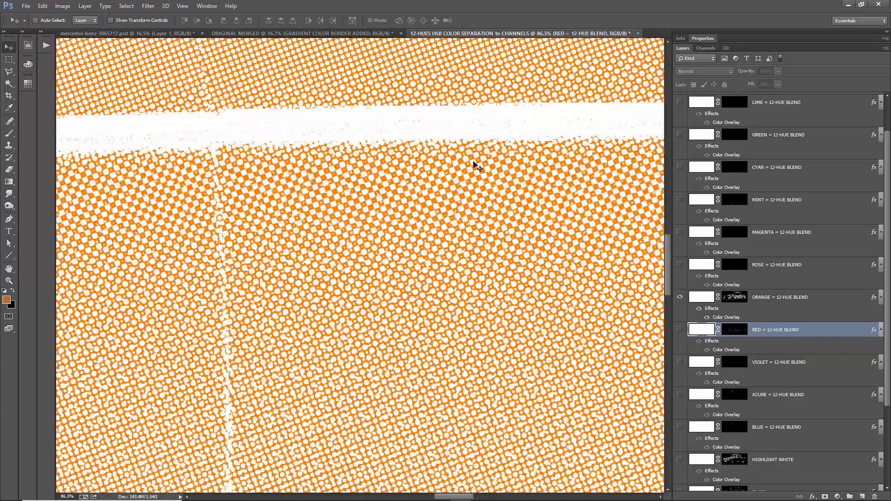
{"action": "scroll", "coordinate": [522, 211], "scroll_direction": "down", "scroll_amount": 6}
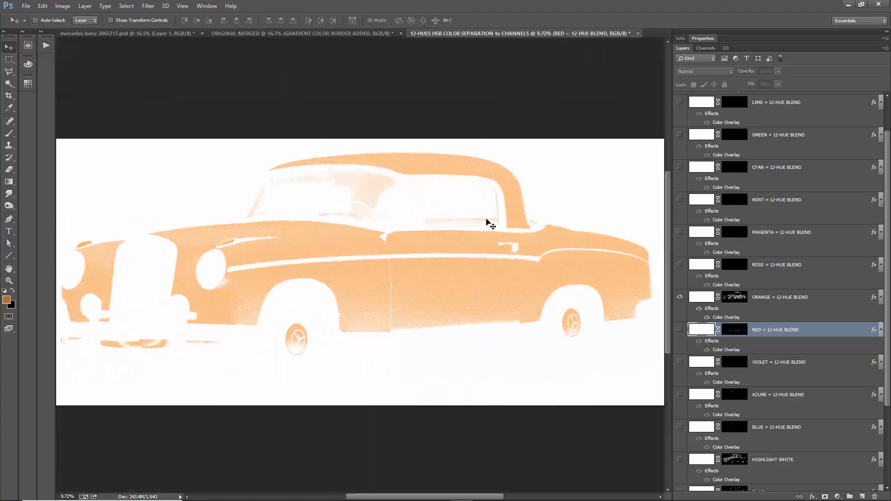
- Move the YELLOW = 12-HUE BLEND layer directly above ORANGE, show it, and hide ORANGE to view the yellow dots alone
{"action": "scroll", "coordinate": [726, 285], "scroll_direction": "up", "scroll_amount": 2}
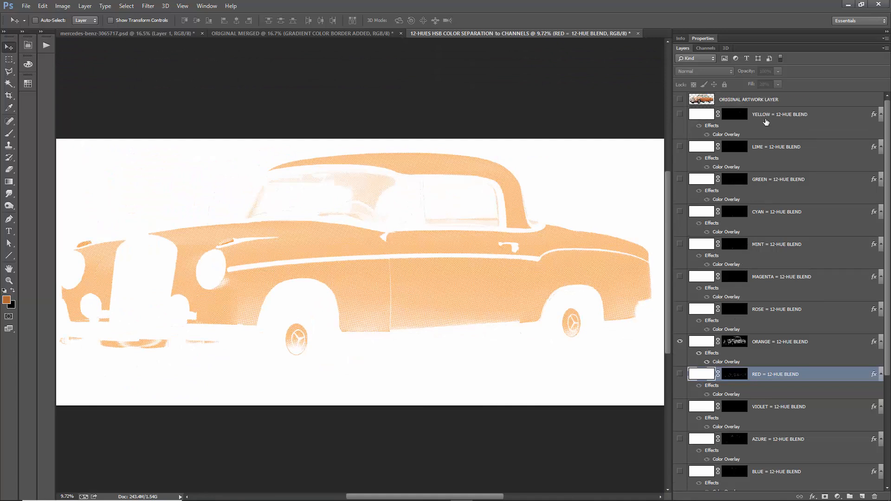
{"action": "left_click_drag", "start_coordinate": [766, 122], "coordinate": [779, 325]}
{"action": "left_click", "coordinate": [680, 309]}
{"action": "left_click", "coordinate": [680, 342]}
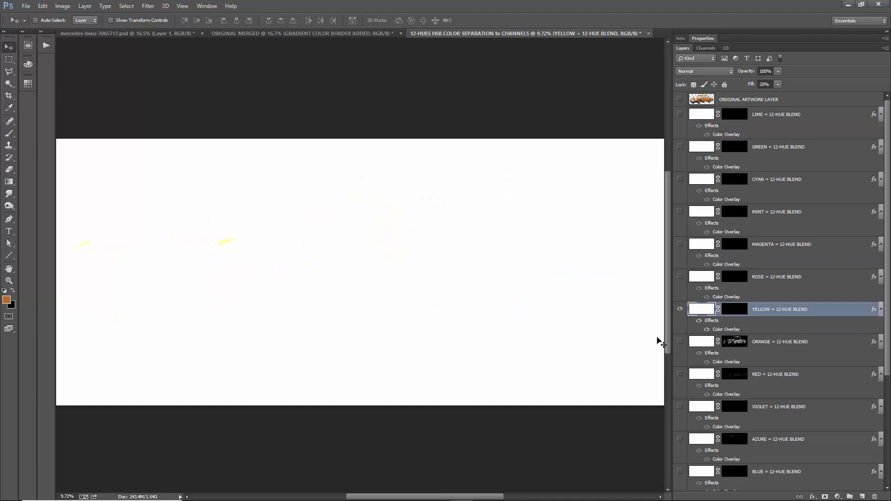
{"action": "scroll", "coordinate": [249, 328], "scroll_direction": "up", "scroll_amount": 8}
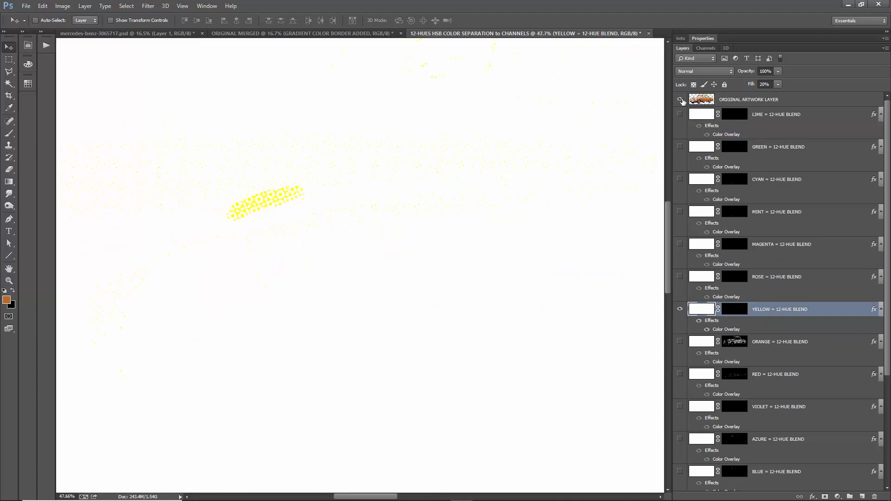
- Show ORIGINAL ARTWORK LAYER again and examine the amber turn signals on both fenders against the yellow separation
{"action": "left_click", "coordinate": [680, 99]}
{"action": "left_click", "coordinate": [749, 99]}
{"action": "scroll", "coordinate": [233, 207], "scroll_direction": "down", "scroll_amount": 3}
{"action": "scroll", "coordinate": [91, 226], "scroll_direction": "up", "scroll_amount": 4}
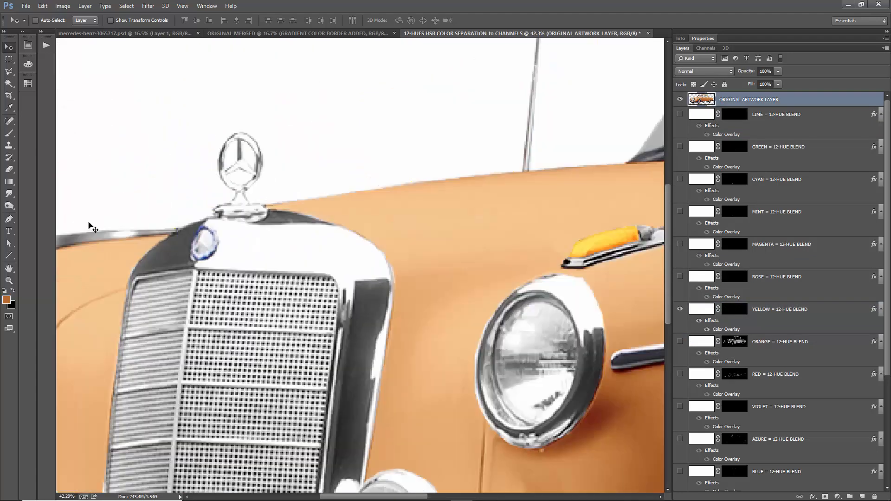
{"action": "scroll", "coordinate": [92, 228], "scroll_direction": "down", "scroll_amount": 3}
{"action": "scroll", "coordinate": [269, 263], "scroll_direction": "up", "scroll_amount": 5}
{"action": "scroll", "coordinate": [187, 261], "scroll_direction": "down", "scroll_amount": 4}
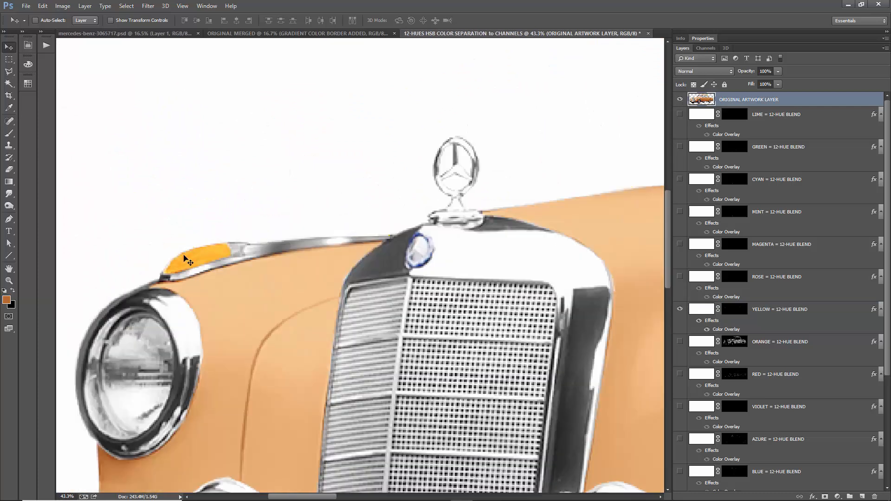
{"action": "scroll", "coordinate": [187, 260], "scroll_direction": "down", "scroll_amount": 6}
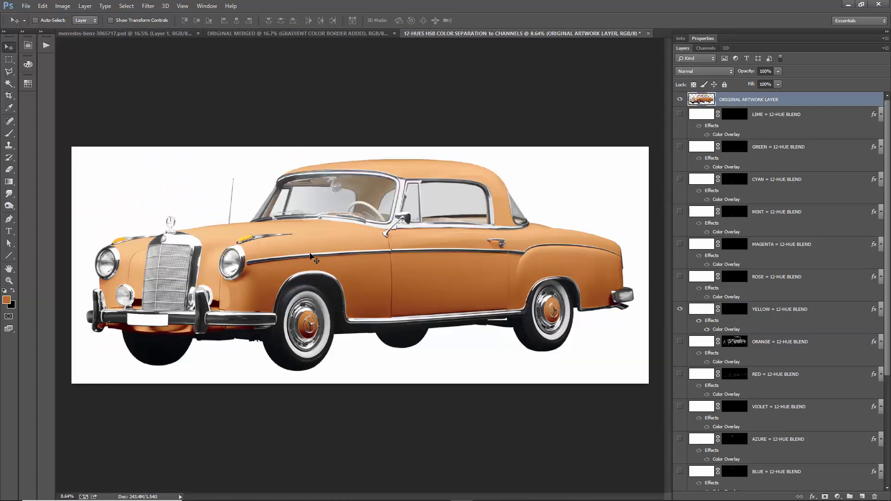
- Sample the car's orange body paint in the foreground colour picker to inspect its hue values, and discard the change
{"action": "left_click", "coordinate": [7, 300]}
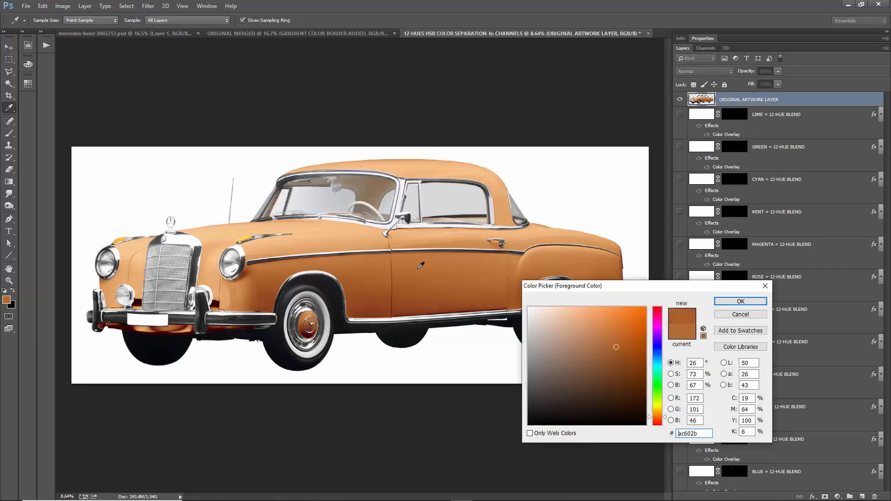
{"action": "left_click", "coordinate": [418, 263]}
{"action": "left_click_drag", "start_coordinate": [364, 243], "coordinate": [330, 232]}
{"action": "left_click", "coordinate": [735, 315]}
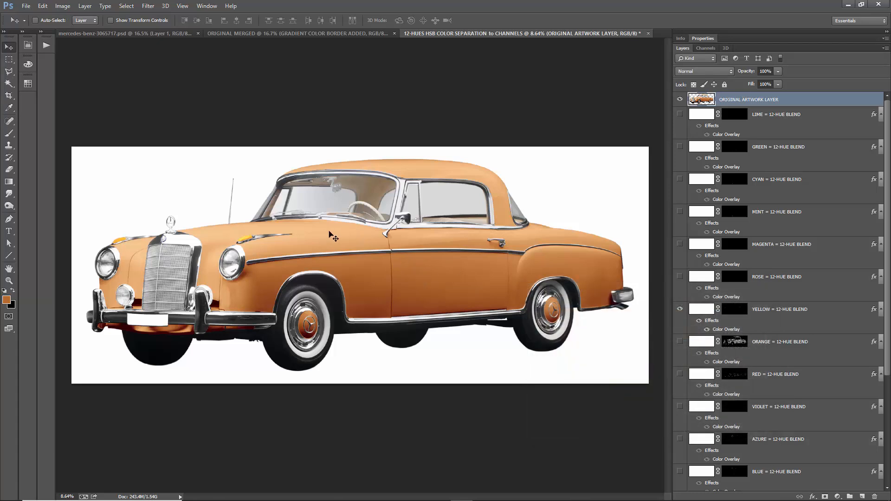
- Hide ORIGINAL ARTWORK LAYER and show the ORANGE and RED 12-HUE BLEND layers together with YELLOW
{"action": "left_click", "coordinate": [680, 99]}
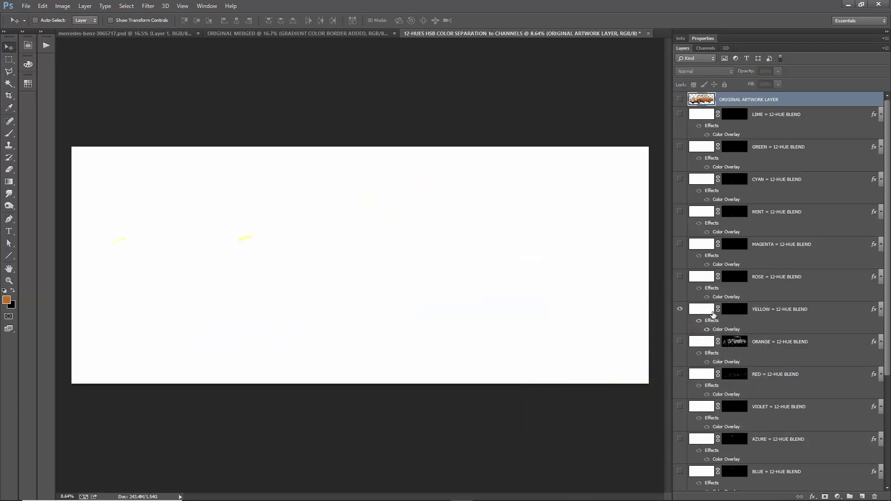
{"action": "scroll", "coordinate": [715, 316], "scroll_direction": "down", "scroll_amount": 3}
{"action": "left_click", "coordinate": [778, 239]}
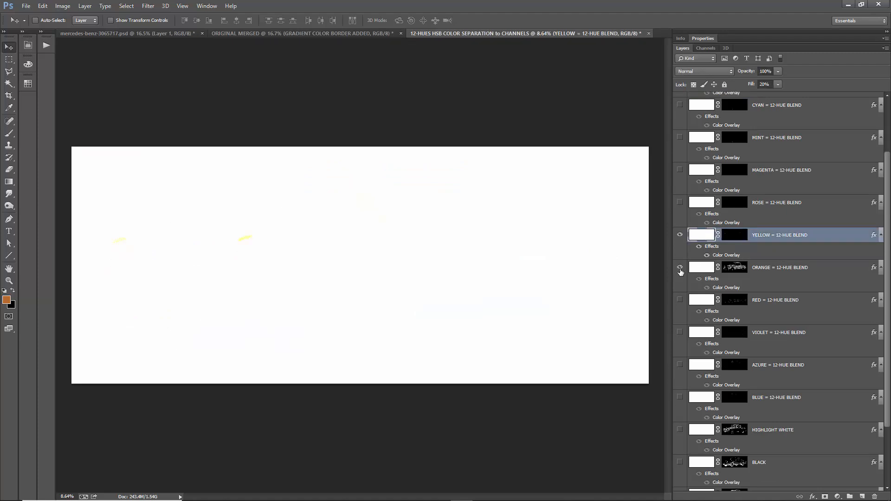
{"action": "left_click", "coordinate": [680, 268]}
{"action": "left_click", "coordinate": [679, 299]}
- Delete the unneeded VIOLET, AZURE and BLUE 12-HUE BLEND layers
{"action": "left_click", "coordinate": [772, 338]}
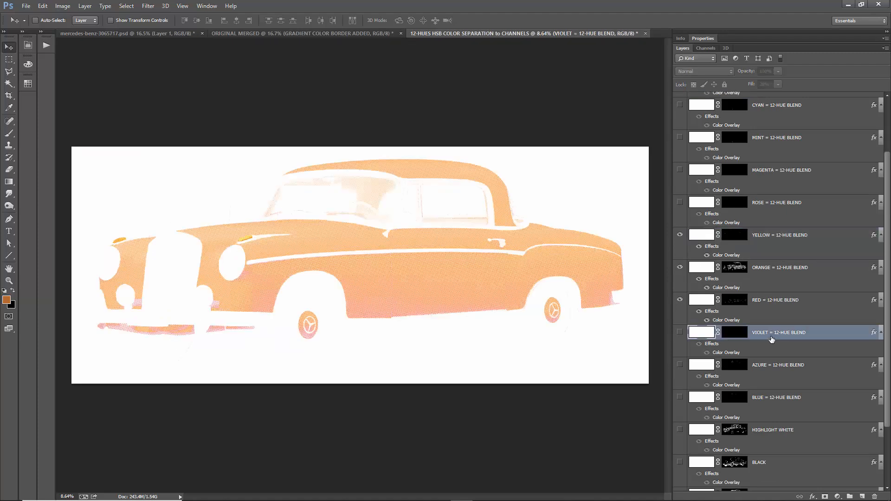
{"action": "key", "text": "Delete"}
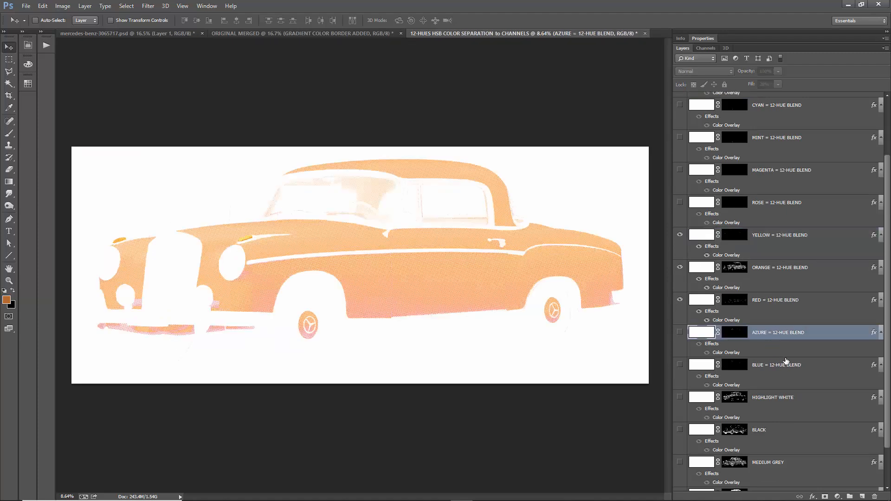
{"action": "key", "text": "Delete"}
{"action": "key", "text": "Delete"}
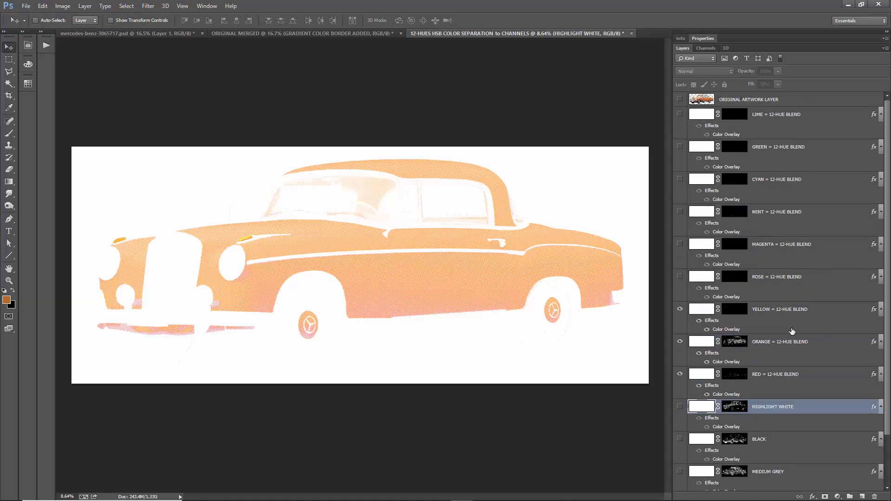
- Delete the ROSE, MAGENTA, MINT, CYAN, GREEN and LIME 12-HUE BLEND layers above YELLOW
{"action": "left_click", "coordinate": [785, 276]}
{"action": "left_click", "coordinate": [783, 247]}
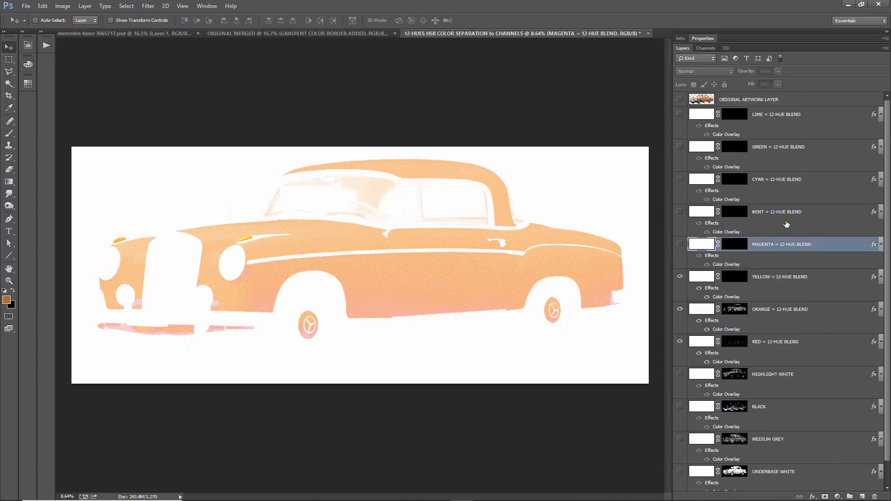
{"action": "key", "text": "Delete"}
{"action": "key", "text": "Delete"}
{"action": "left_click", "coordinate": [786, 214]}
{"action": "key", "text": "Delete"}
{"action": "left_click", "coordinate": [789, 181]}
{"action": "key", "text": "Delete"}
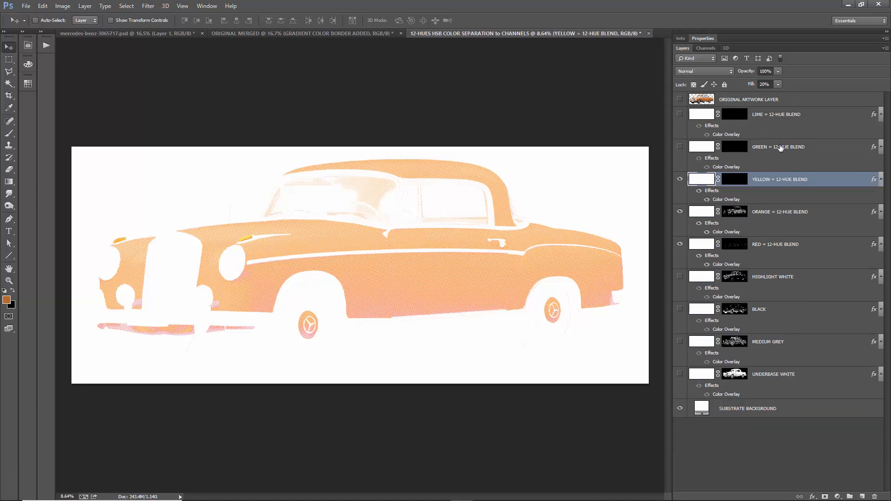
{"action": "left_click", "coordinate": [784, 147]}
{"action": "key", "text": "Delete"}
{"action": "left_click", "coordinate": [764, 114]}
{"action": "key", "text": "Delete"}
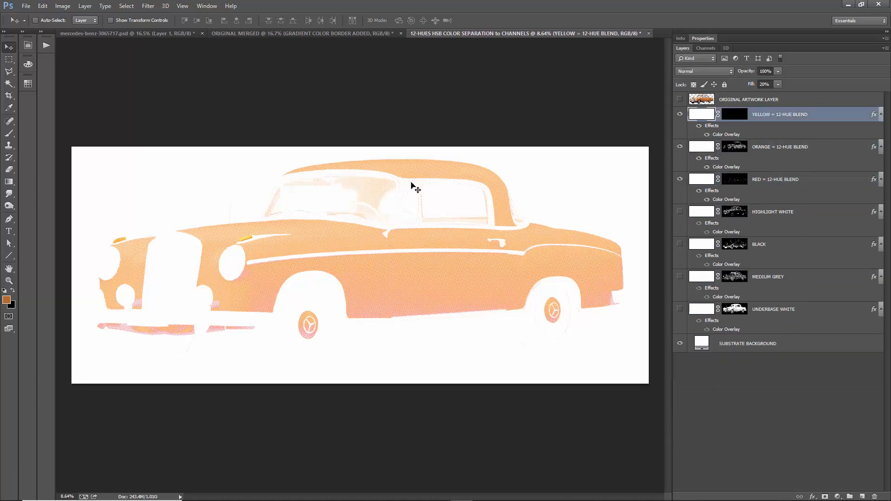
- Examine up close how the yellow, orange and red halftone dots overlap on the car body
{"action": "left_click", "coordinate": [797, 147]}
{"action": "left_click", "coordinate": [784, 181]}
{"action": "scroll", "coordinate": [411, 245], "scroll_direction": "up", "scroll_amount": 6}
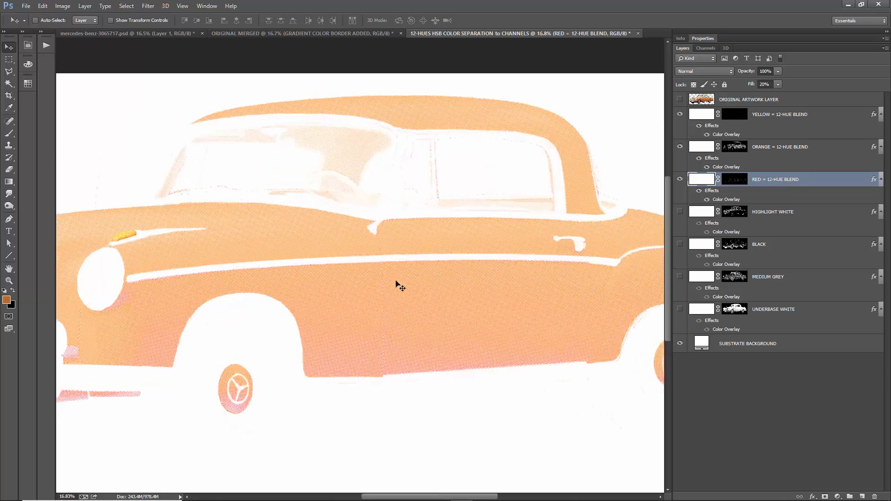
{"action": "scroll", "coordinate": [407, 291], "scroll_direction": "up", "scroll_amount": 2}
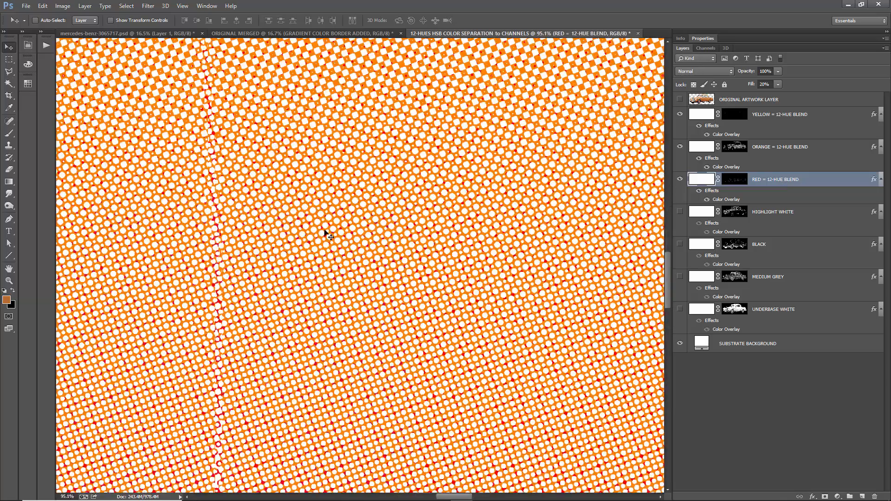
{"action": "scroll", "coordinate": [424, 248], "scroll_direction": "down", "scroll_amount": 4}
{"action": "scroll", "coordinate": [418, 253], "scroll_direction": "down", "scroll_amount": 1}
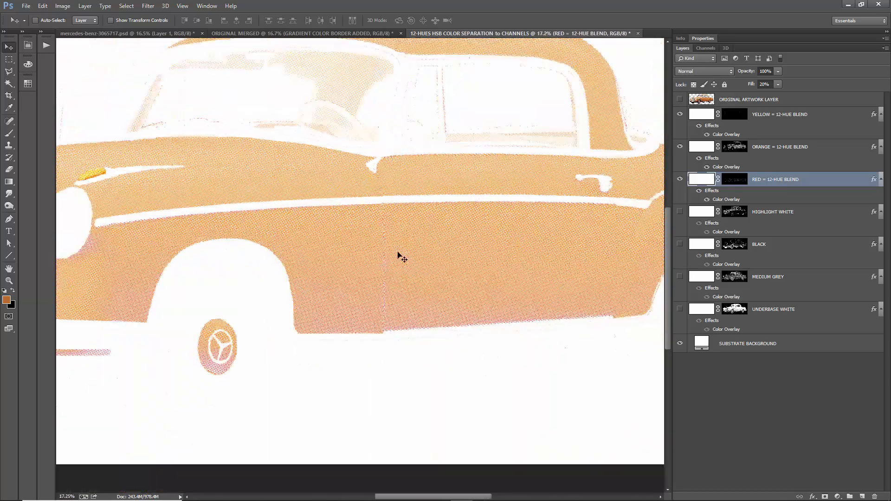
{"action": "scroll", "coordinate": [295, 185], "scroll_direction": "up", "scroll_amount": 1}
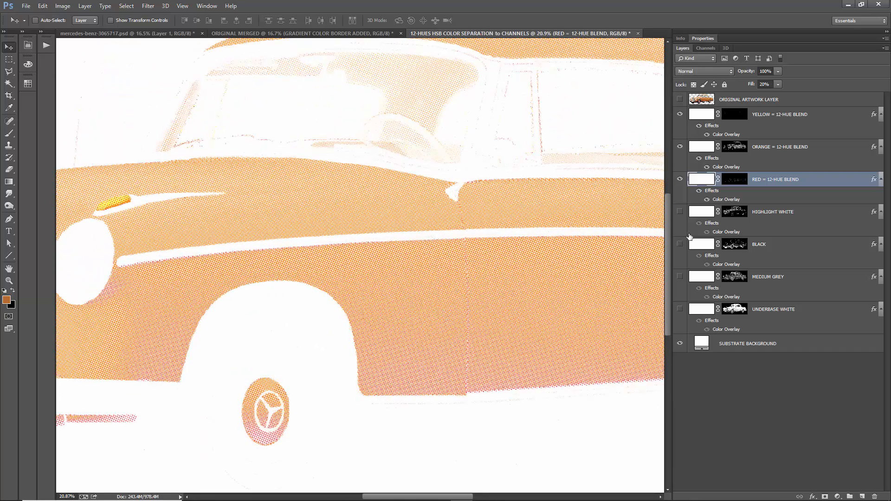
- Show the BLACK layer and move it directly above YELLOW = 12-HUE BLEND
{"action": "left_click", "coordinate": [685, 245]}
{"action": "left_click_drag", "start_coordinate": [771, 244], "coordinate": [774, 113]}
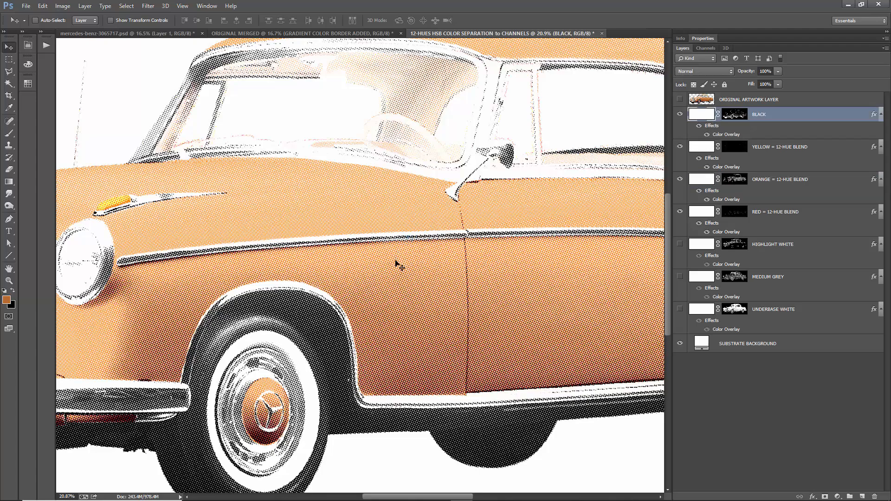
{"action": "scroll", "coordinate": [409, 269], "scroll_direction": "down", "scroll_amount": 1}
{"action": "scroll", "coordinate": [422, 277], "scroll_direction": "up", "scroll_amount": 1}
- Show MEDIUM GREY and HIGHLIGHT WHITE and stack them in that order between BLACK and YELLOW = 12-HUE BLEND
{"action": "left_click_drag", "start_coordinate": [787, 285], "coordinate": [773, 140]}
{"action": "left_click", "coordinate": [680, 146]}
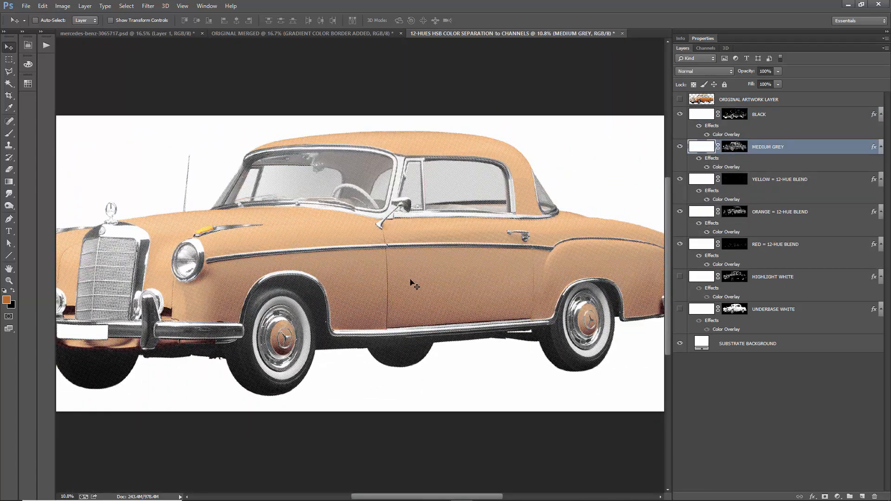
{"action": "scroll", "coordinate": [411, 280], "scroll_direction": "down", "scroll_amount": 1}
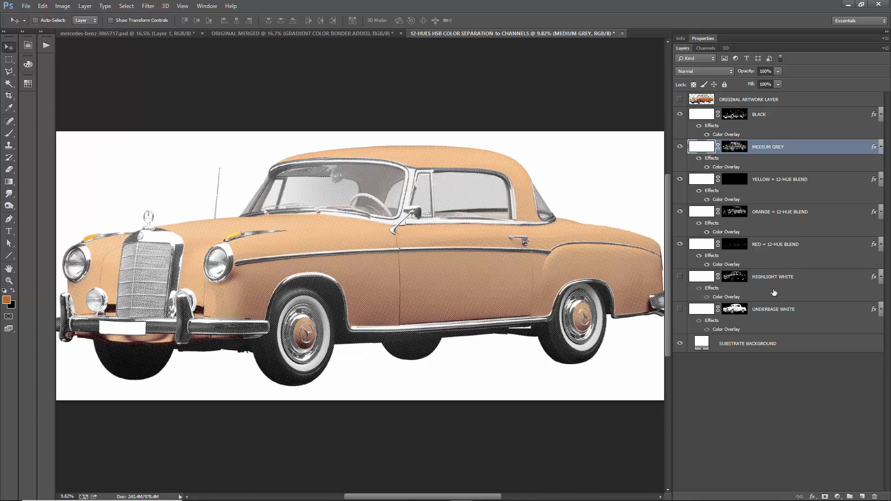
{"action": "left_click", "coordinate": [784, 278]}
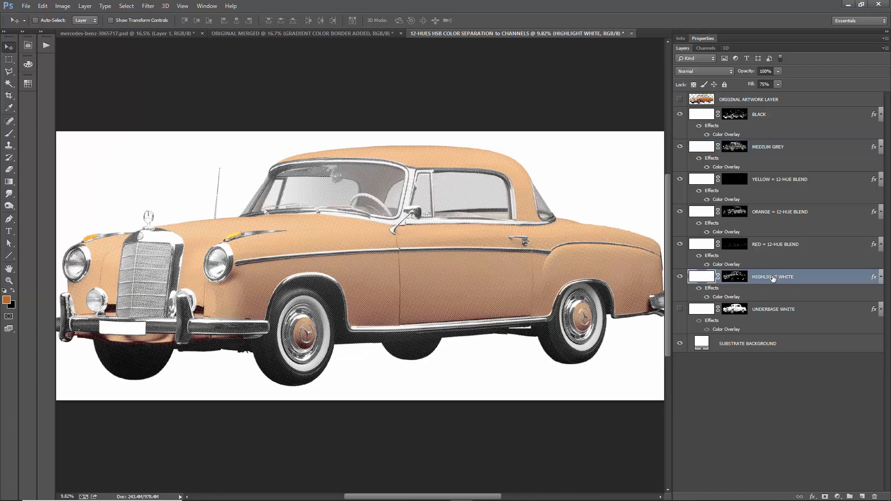
{"action": "left_click_drag", "start_coordinate": [773, 278], "coordinate": [771, 176]}
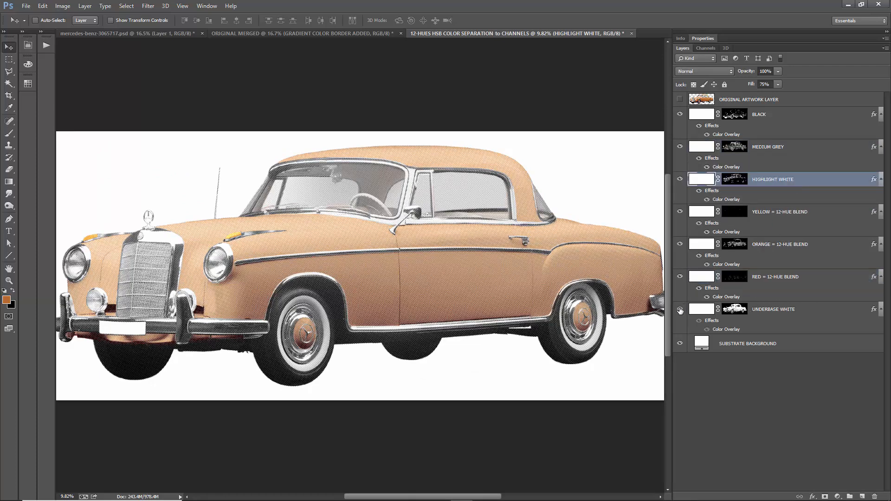
- Show UNDERBASE WHITE and change the SUBSTRATE BACKGROUND fill colour to a saturated dark blue
{"action": "double_click", "coordinate": [702, 342]}
{"action": "left_click", "coordinate": [657, 355]}
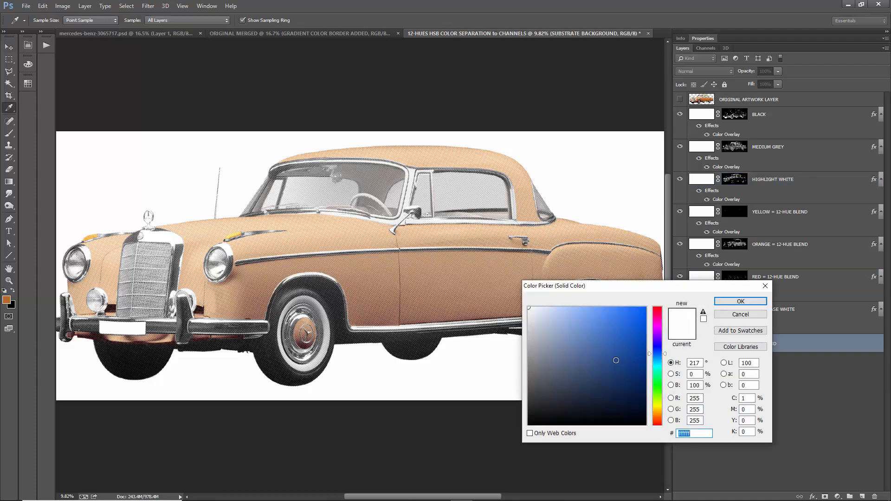
{"action": "left_click", "coordinate": [636, 339]}
{"action": "left_click", "coordinate": [741, 301]}
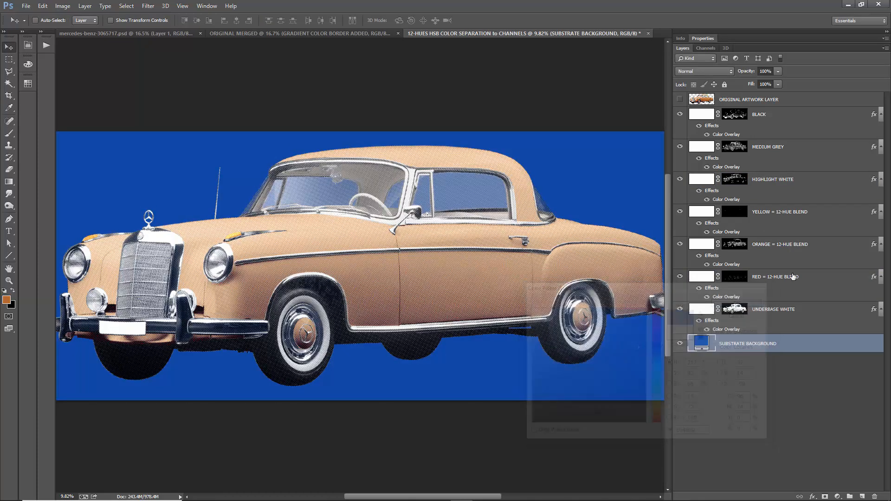
- Move ORIGINAL ARTWORK LAYER below SUBSTRATE BACKGROUND, and generate a composite proof with Perfect Proof to examine the car on blue
{"action": "left_click_drag", "start_coordinate": [750, 97], "coordinate": [769, 342]}
{"action": "left_click", "coordinate": [22, 31]}
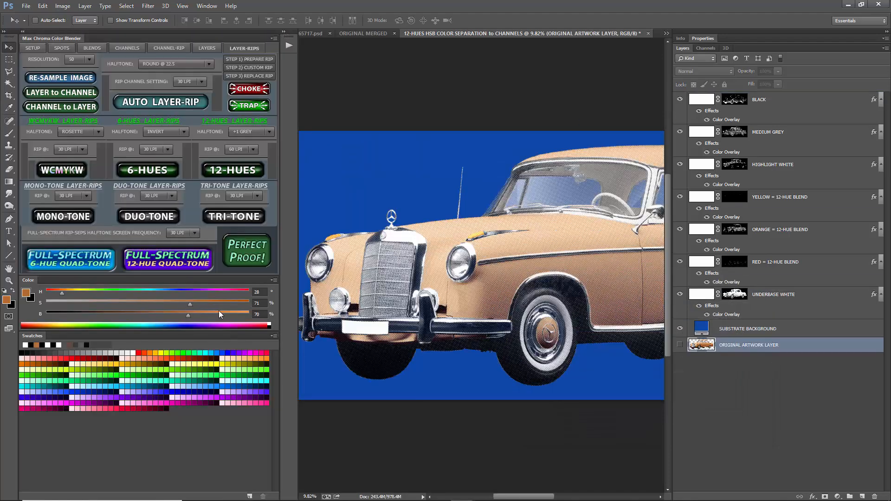
{"action": "left_click", "coordinate": [247, 258]}
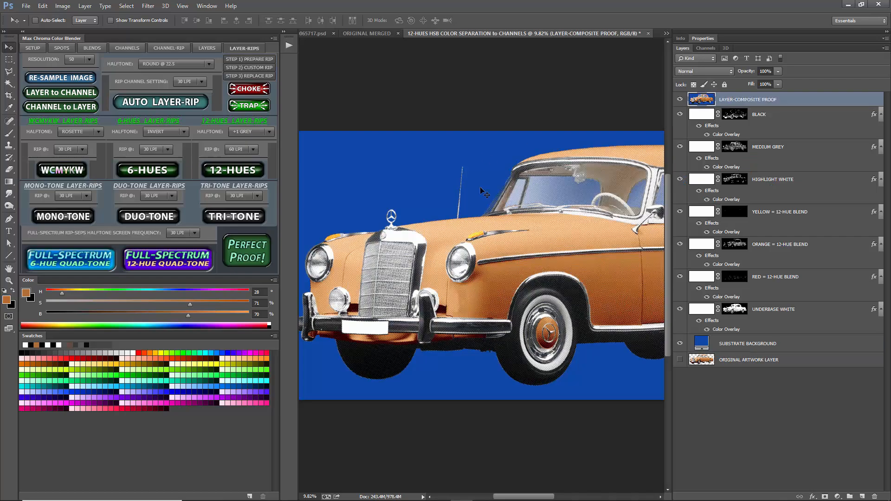
{"action": "left_click", "coordinate": [21, 32]}
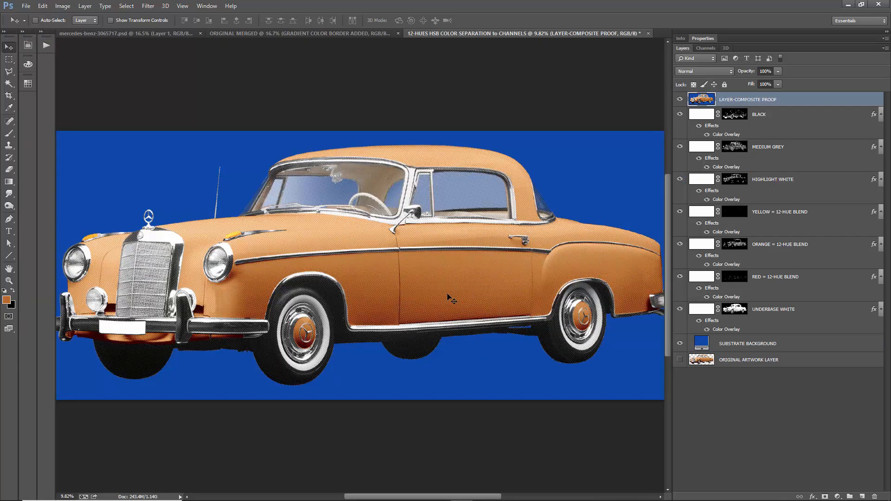
{"action": "scroll", "coordinate": [450, 297], "scroll_direction": "up", "scroll_amount": 4}
{"action": "scroll", "coordinate": [519, 265], "scroll_direction": "down", "scroll_amount": 2}
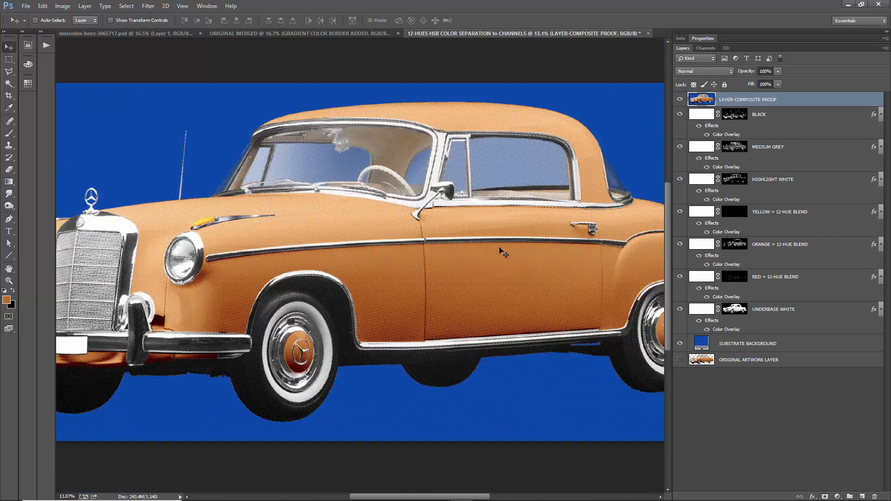
{"action": "scroll", "coordinate": [438, 225], "scroll_direction": "down", "scroll_amount": 2}
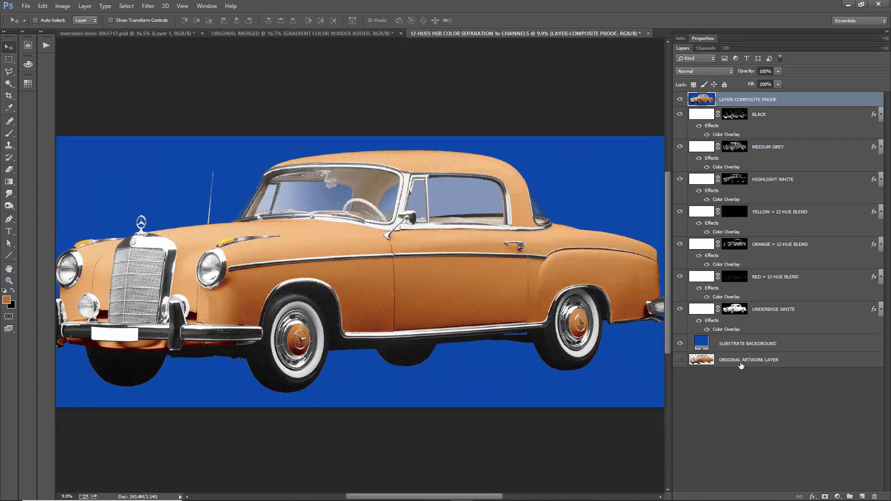
{"action": "left_click", "coordinate": [741, 362]}
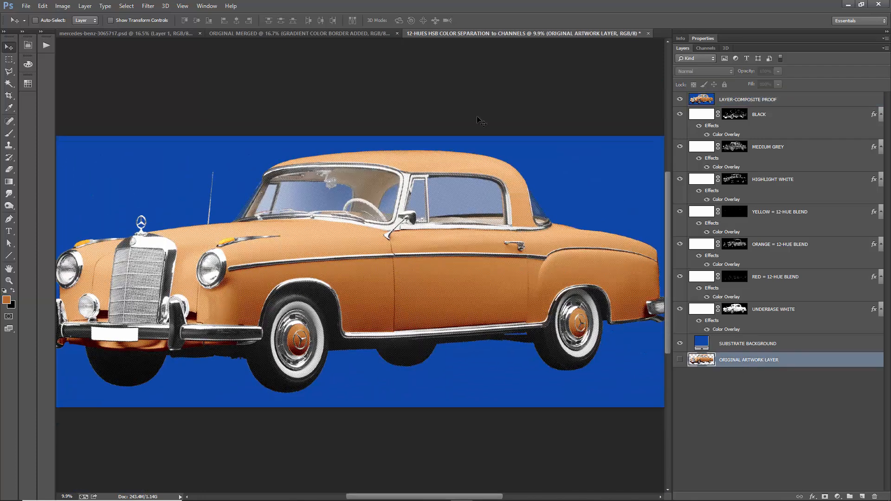
- Close the ORIGINAL MERGED and mercedes-benz-3065717.psd documents without saving changes
{"action": "left_click", "coordinate": [397, 35]}
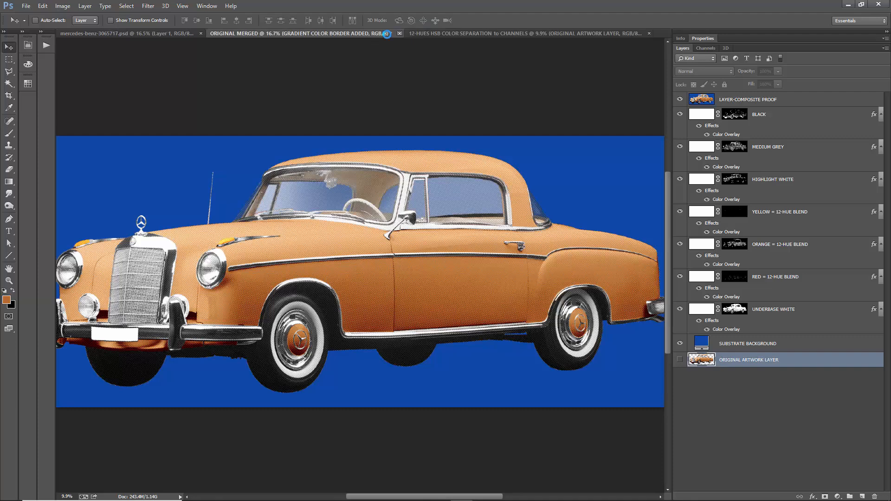
{"action": "left_click", "coordinate": [435, 190]}
{"action": "left_click", "coordinate": [166, 35]}
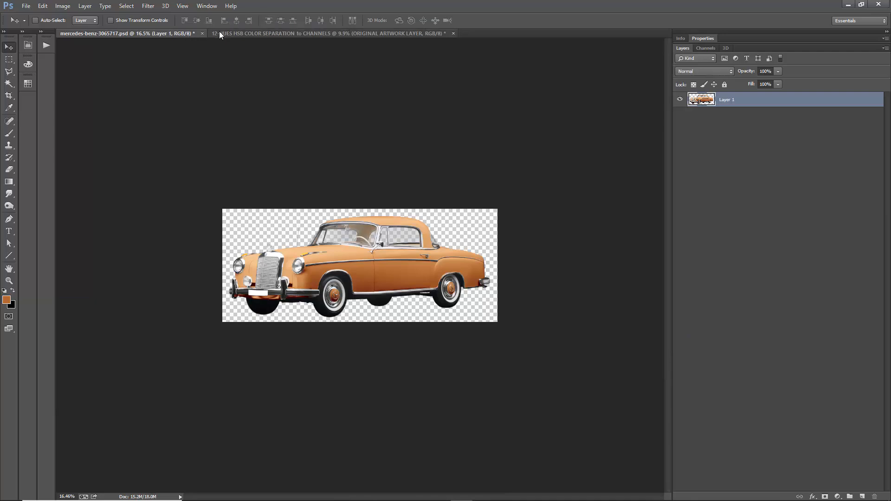
{"action": "left_click", "coordinate": [219, 32]}
{"action": "left_click", "coordinate": [188, 35]}
{"action": "left_click", "coordinate": [203, 34]}
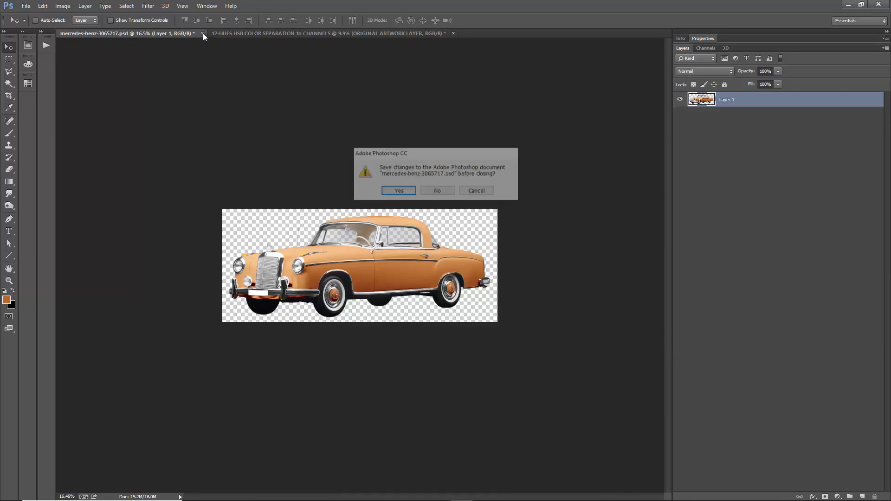
{"action": "left_click", "coordinate": [446, 191]}
- Duplicate the 12-HUES HSB COLOR SEPARATION to CHANNELS document with all its layers, keeping the suggested copy name
{"action": "left_click", "coordinate": [74, 6]}
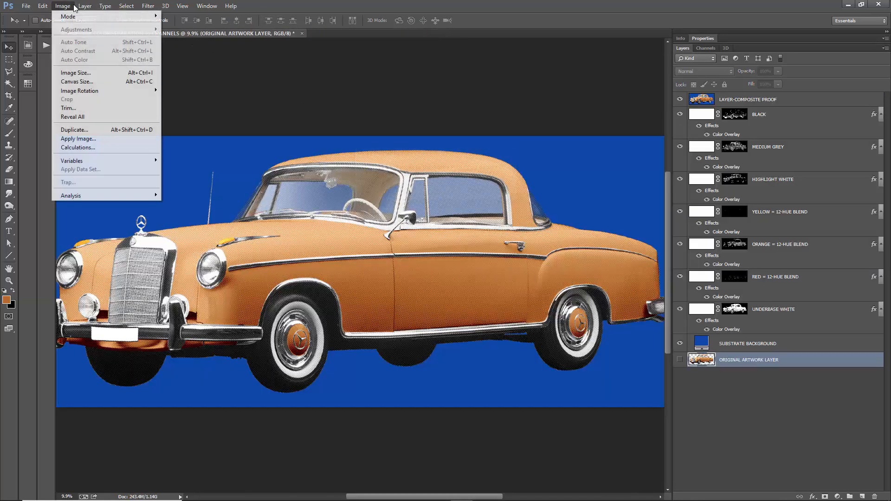
{"action": "left_click", "coordinate": [88, 130]}
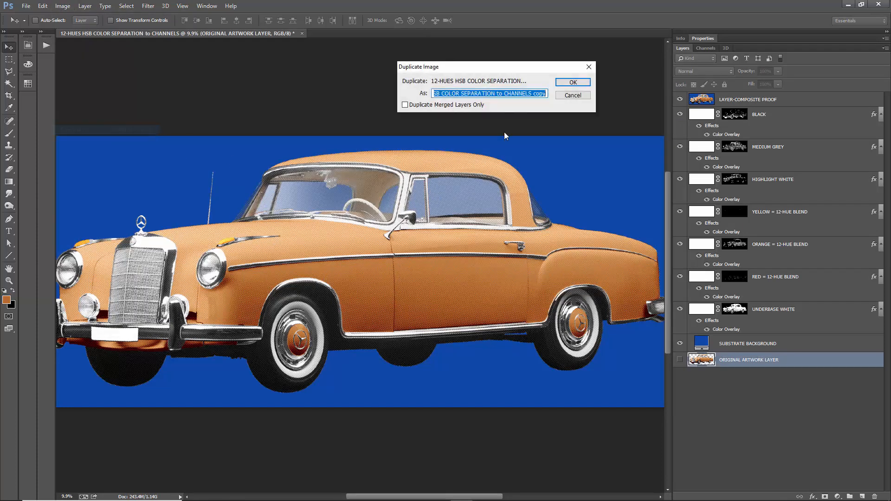
{"action": "left_click", "coordinate": [574, 85]}
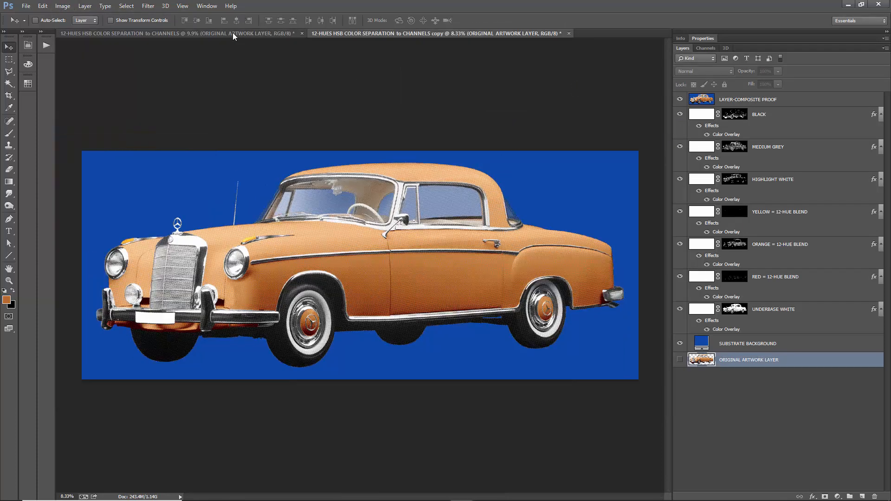
- In the original separation document, move ORIGINAL ARTWORK LAYER to the top of the stack and show only it with SUBSTRATE BACKGROUND
{"action": "left_click", "coordinate": [233, 32]}
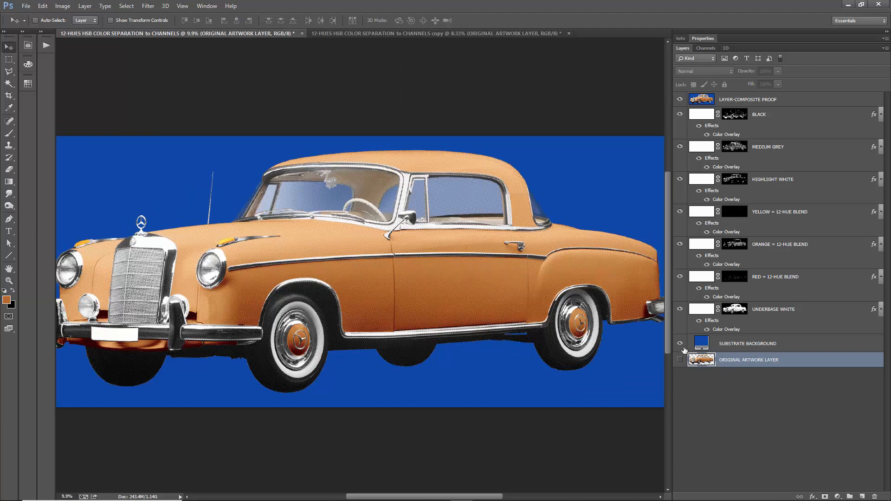
{"action": "left_click_drag", "start_coordinate": [753, 367], "coordinate": [680, 335]}
{"action": "left_click", "coordinate": [679, 99]}
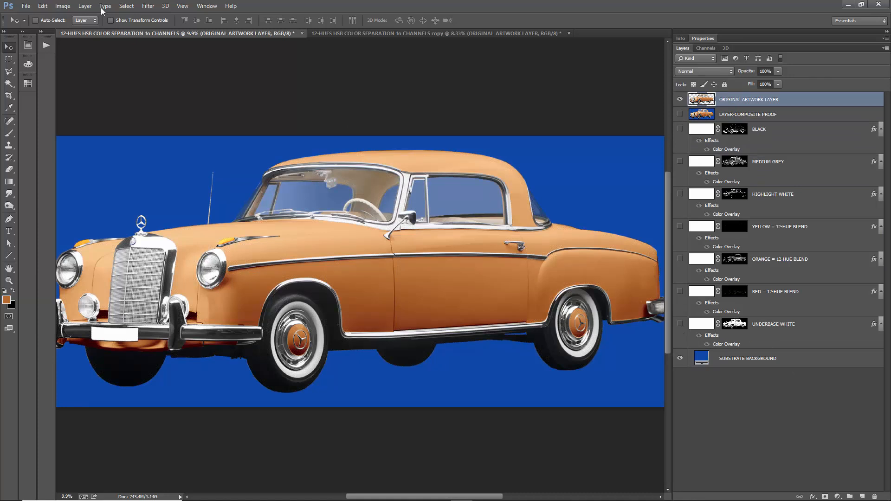
- Arrange the original separation document and its copy one above the other for comparison
{"action": "left_click", "coordinate": [206, 6]}
{"action": "mouse_move", "coordinate": [214, 18]}
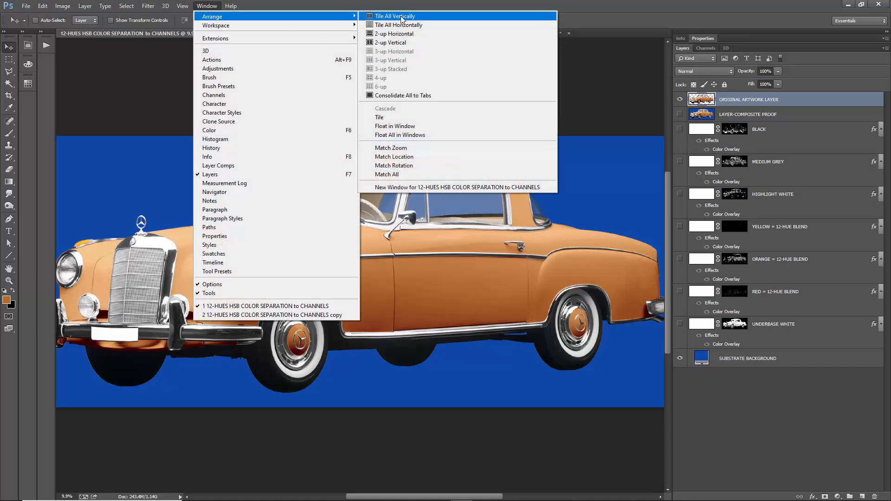
{"action": "left_click", "coordinate": [403, 42]}
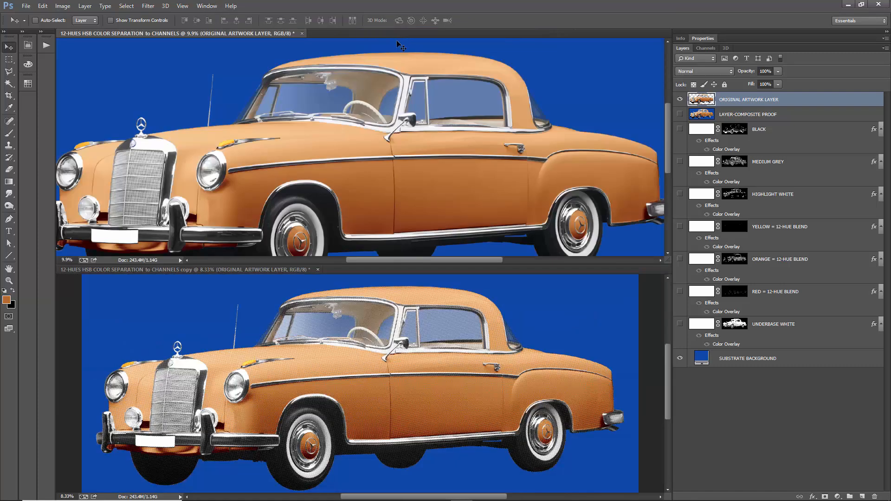
- Enlarge the original document to about 21.2% around the windshield, and match the copy's zoom and location to it
{"action": "scroll", "coordinate": [325, 181], "scroll_direction": "up", "scroll_amount": 5}
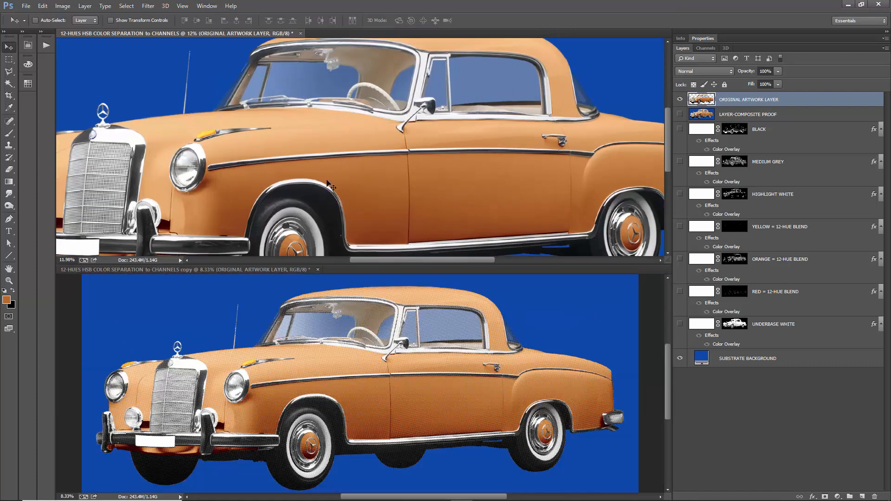
{"action": "scroll", "coordinate": [420, 163], "scroll_direction": "down", "scroll_amount": 2}
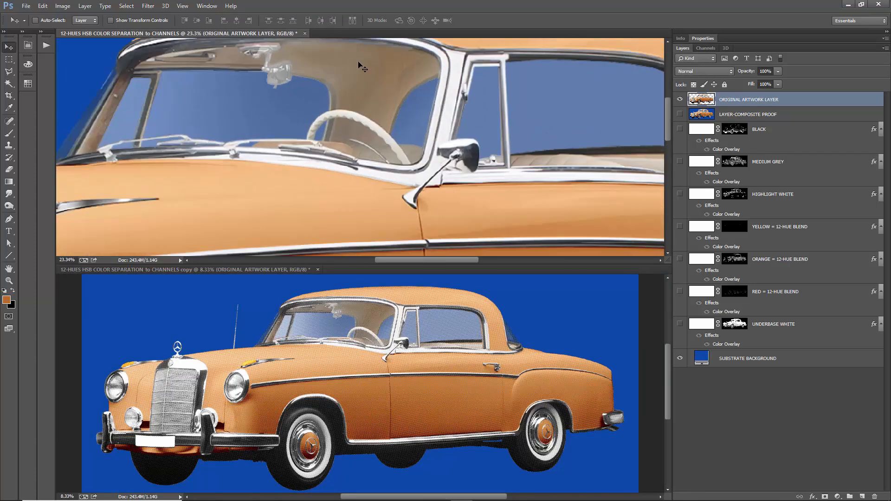
{"action": "scroll", "coordinate": [395, 191], "scroll_direction": "down", "scroll_amount": 3}
{"action": "scroll", "coordinate": [414, 223], "scroll_direction": "up", "scroll_amount": 3}
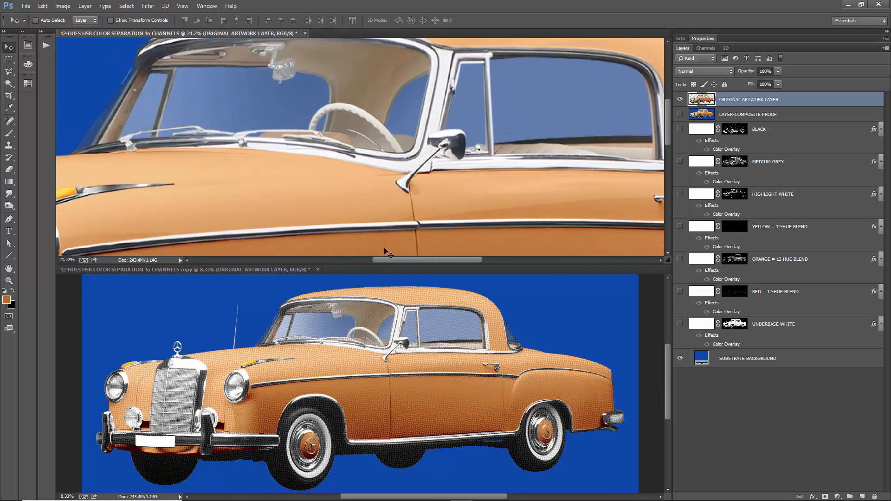
{"action": "left_click", "coordinate": [183, 6]}
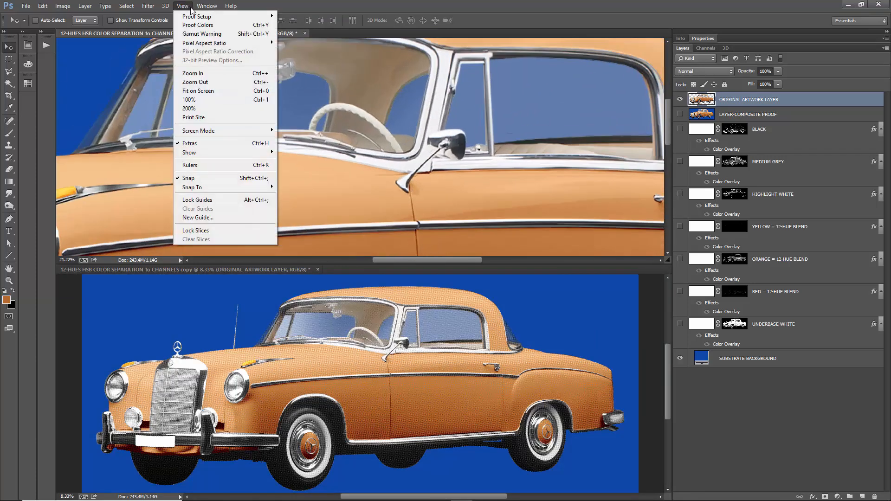
{"action": "mouse_move", "coordinate": [210, 4]}
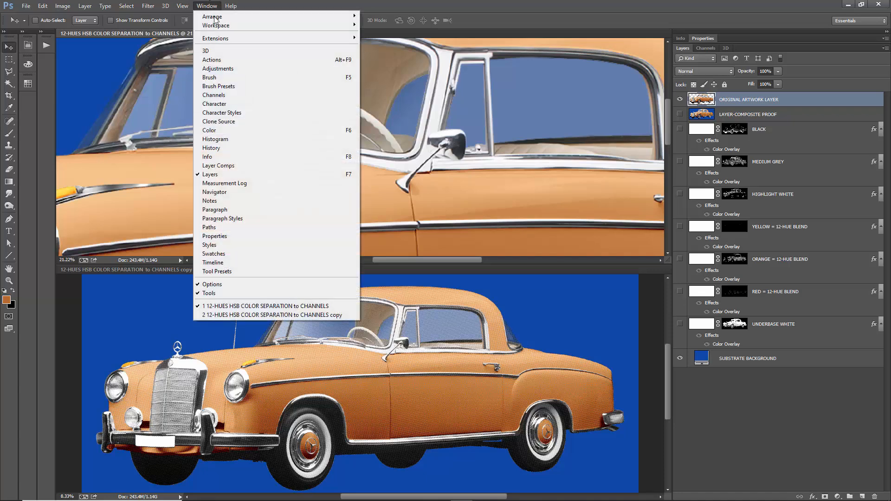
{"action": "left_click", "coordinate": [399, 173]}
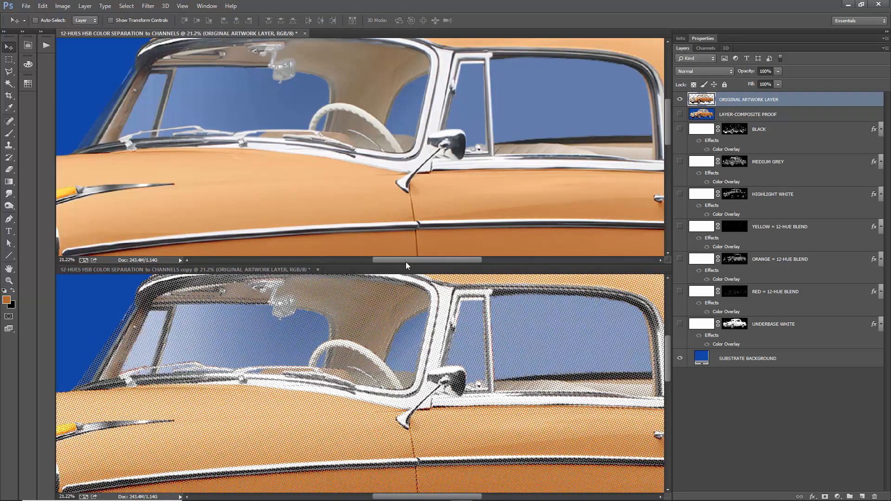
- Set the original's view to about 19.3% and match the copy to the same zoom and location
{"action": "scroll", "coordinate": [392, 434], "scroll_direction": "down", "scroll_amount": 1}
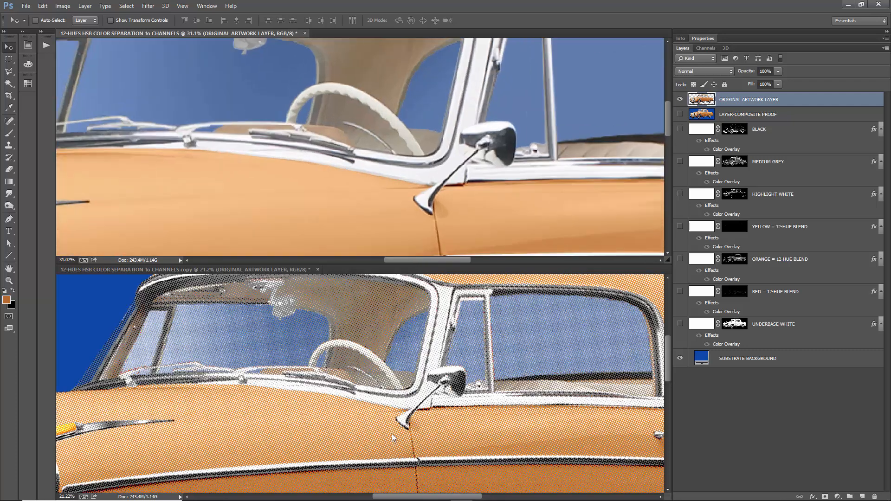
{"action": "left_click", "coordinate": [207, 5]}
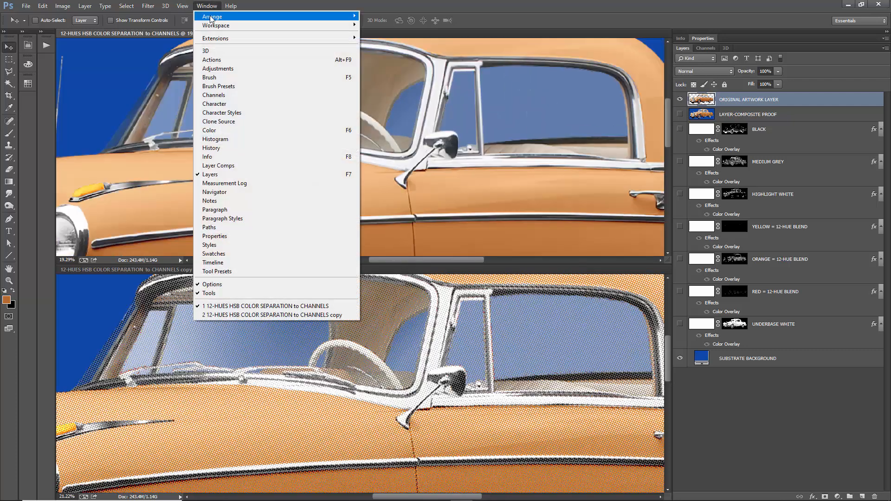
{"action": "mouse_move", "coordinate": [218, 16]}
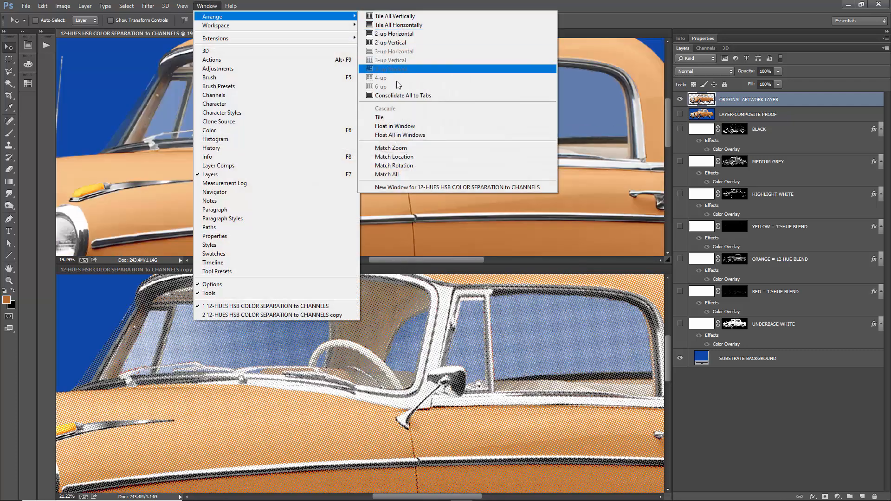
{"action": "left_click", "coordinate": [401, 175]}
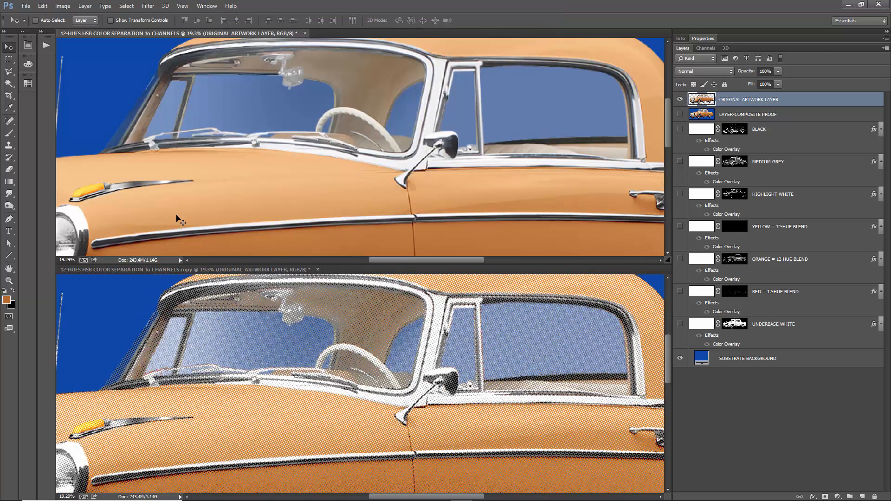
- Choose the Hand tool with Scroll All Windows enabled, and realign both documents' views with Match All
{"action": "left_click", "coordinate": [9, 270]}
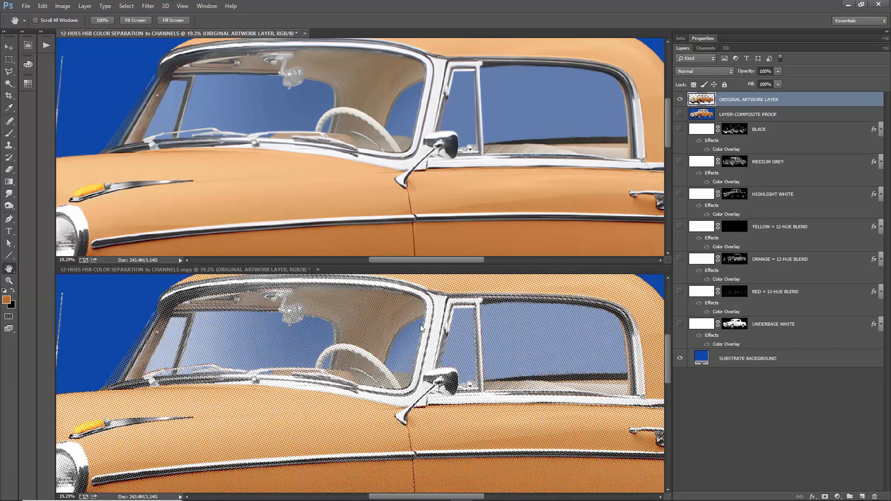
{"action": "left_click", "coordinate": [439, 371]}
{"action": "left_click_drag", "start_coordinate": [439, 349], "coordinate": [443, 379]}
{"action": "left_click_drag", "start_coordinate": [417, 210], "coordinate": [435, 205]}
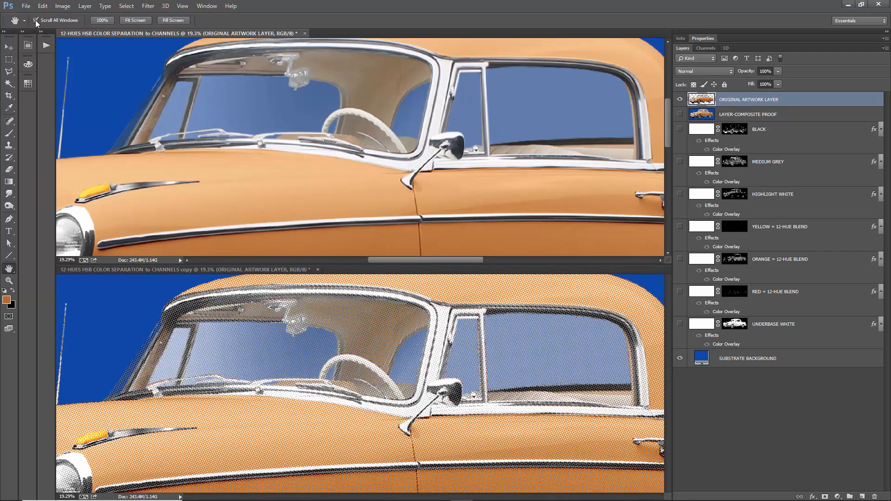
{"action": "left_click", "coordinate": [206, 6]}
{"action": "mouse_move", "coordinate": [218, 16]}
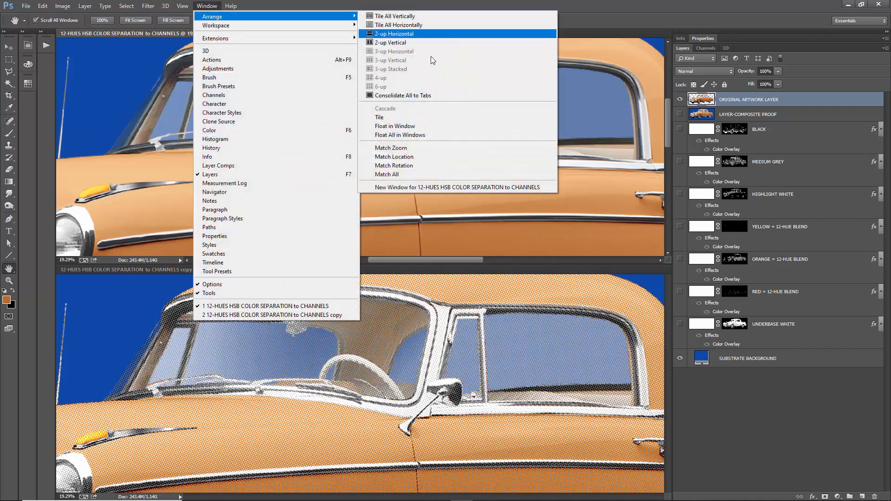
{"action": "left_click", "coordinate": [402, 173]}
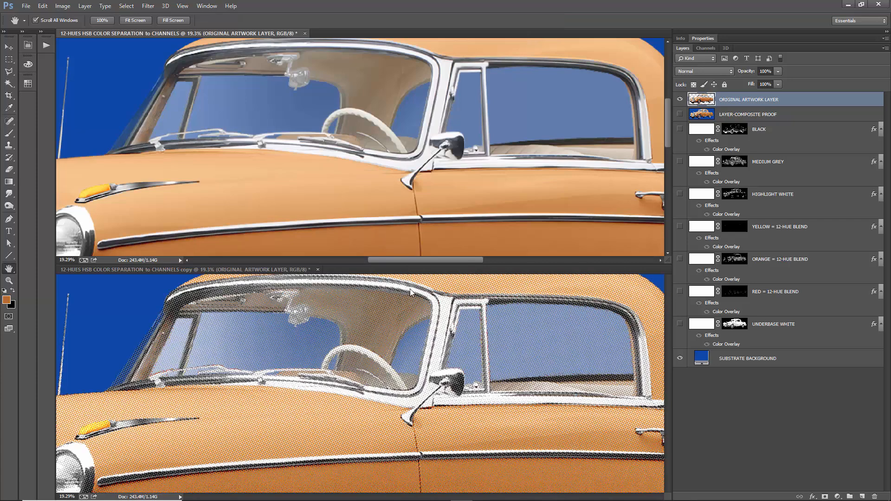
- Turn off Scroll All Windows and pan each document separately, the copy to the front wheel and the original to the roof
{"action": "left_click", "coordinate": [412, 316]}
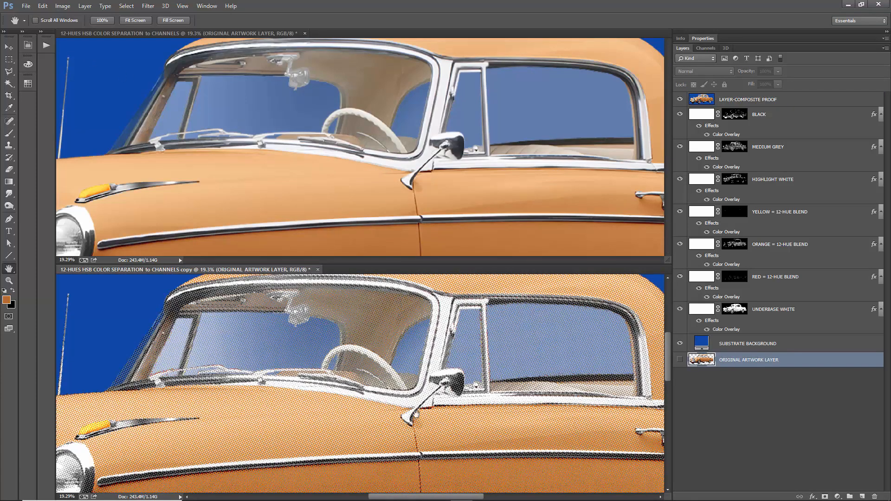
{"action": "left_click_drag", "start_coordinate": [416, 414], "coordinate": [423, 302]}
{"action": "left_click_drag", "start_coordinate": [422, 338], "coordinate": [423, 301]}
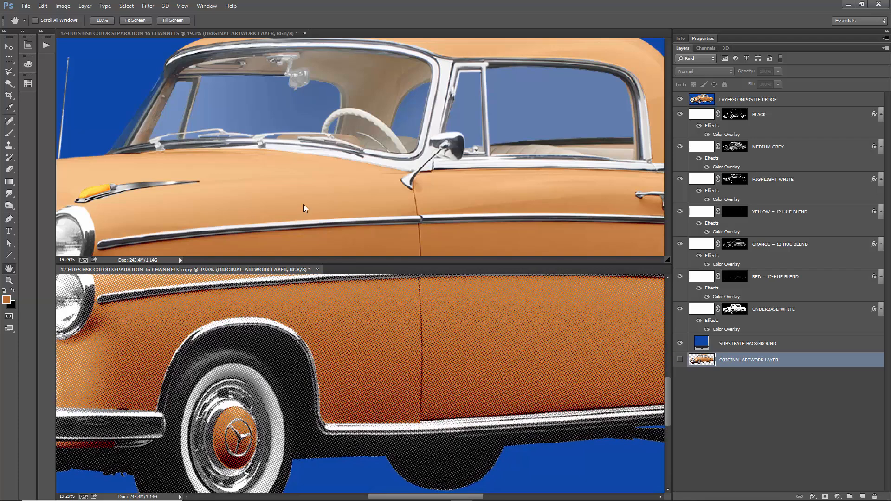
{"action": "left_click", "coordinate": [424, 211]}
{"action": "left_click_drag", "start_coordinate": [432, 212], "coordinate": [432, 258]}
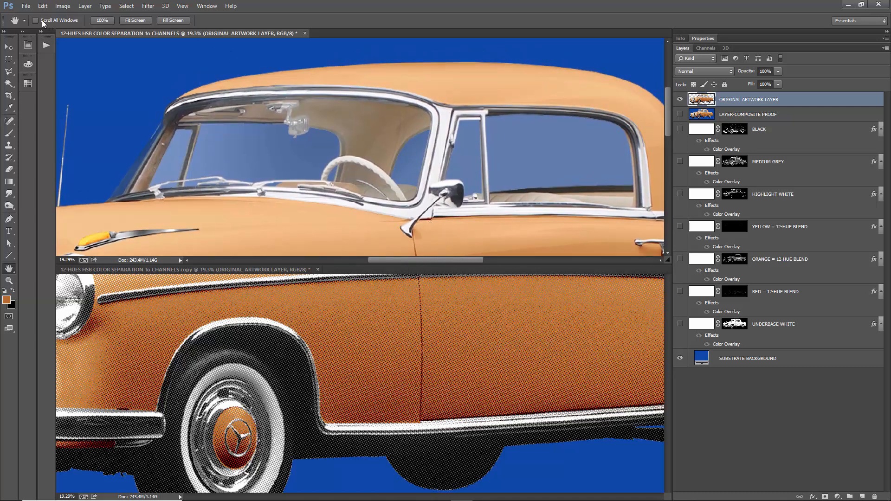
- Enable Scroll All Windows, and enlarge only the original to about 41.3% around the steering wheel and side mirror
{"action": "left_click_drag", "start_coordinate": [428, 243], "coordinate": [455, 209]}
{"action": "key", "text": "ctrl+plus"}
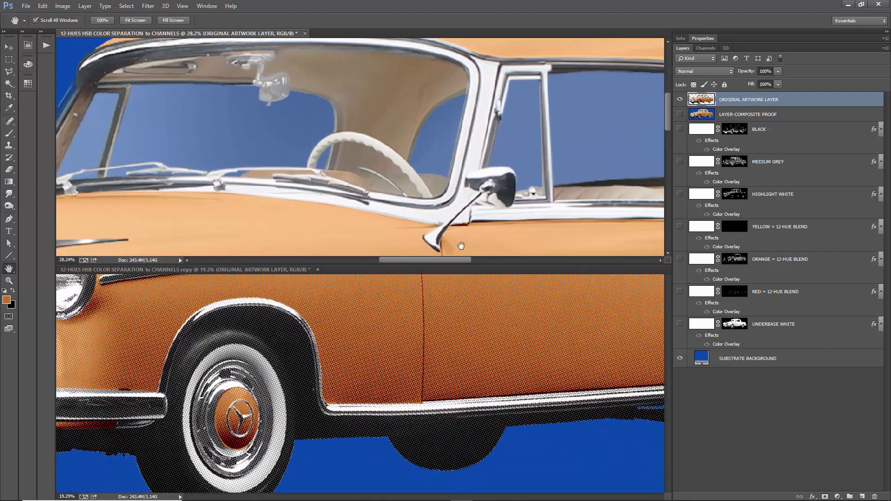
{"action": "scroll", "coordinate": [462, 246], "scroll_direction": "up", "scroll_amount": 4}
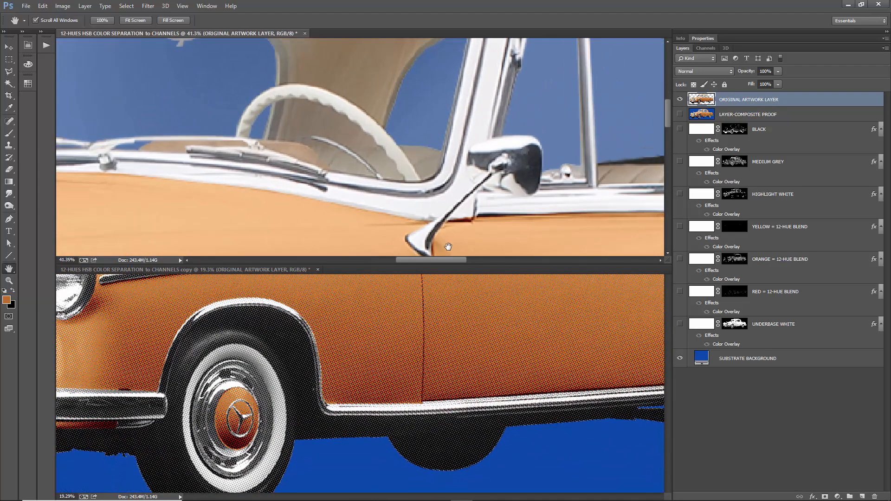
- Turn off Scroll All Windows, and enlarge the copy to 48.8% on the side trim at the door seam
{"action": "left_click", "coordinate": [463, 312]}
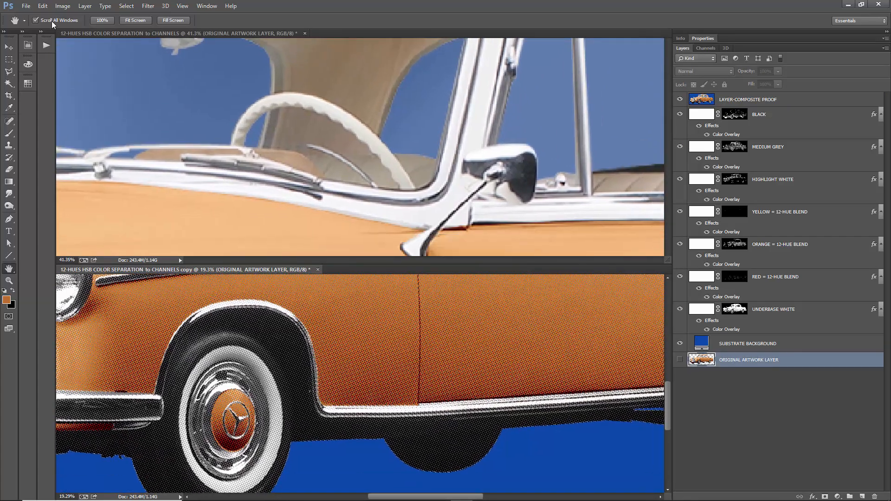
{"action": "scroll", "coordinate": [395, 283], "scroll_direction": "up", "scroll_amount": 3}
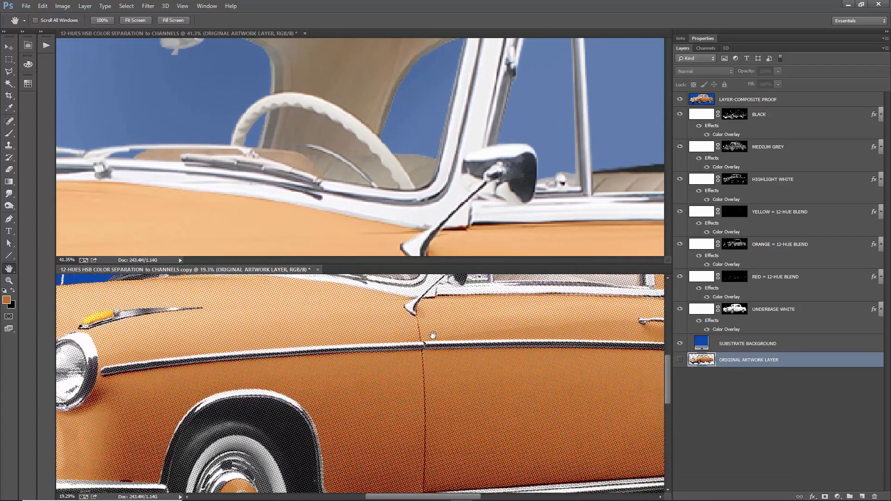
{"action": "scroll", "coordinate": [439, 330], "scroll_direction": "up", "scroll_amount": 5}
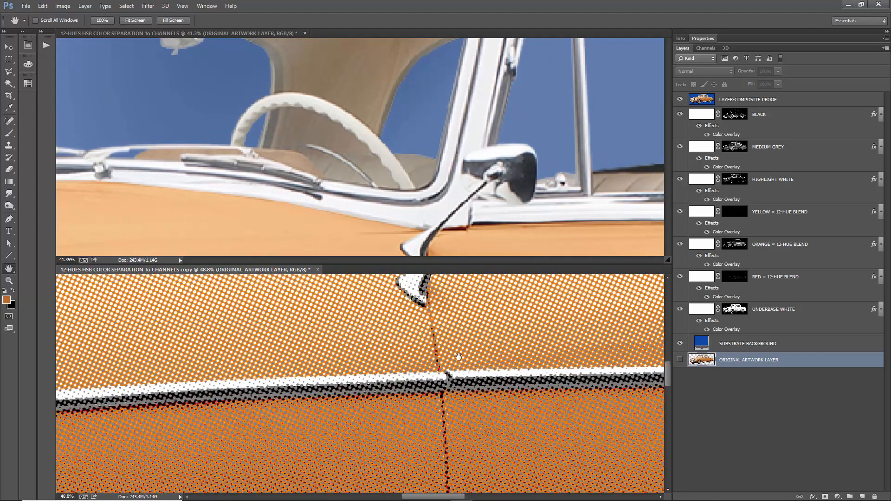
{"action": "scroll", "coordinate": [456, 336], "scroll_direction": "down", "scroll_amount": 2}
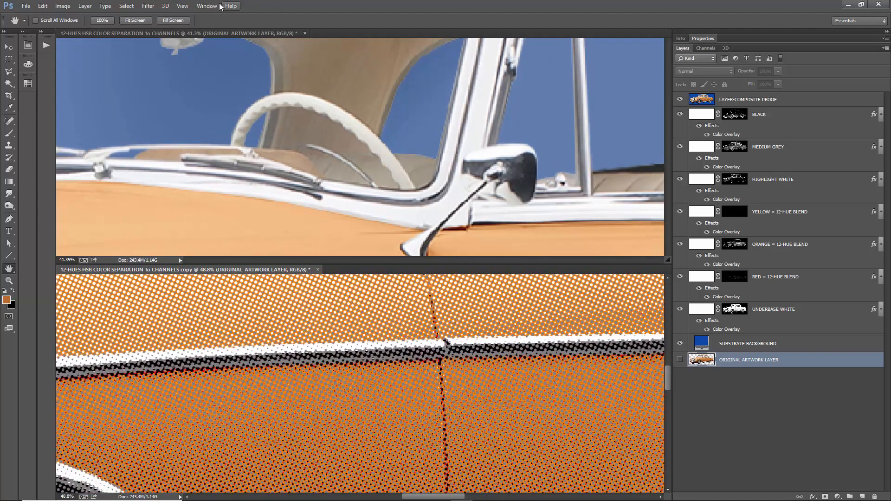
- Match the original document's zoom and location to the copy's close-up of the side trim
{"action": "left_click", "coordinate": [208, 6]}
{"action": "mouse_move", "coordinate": [218, 16]}
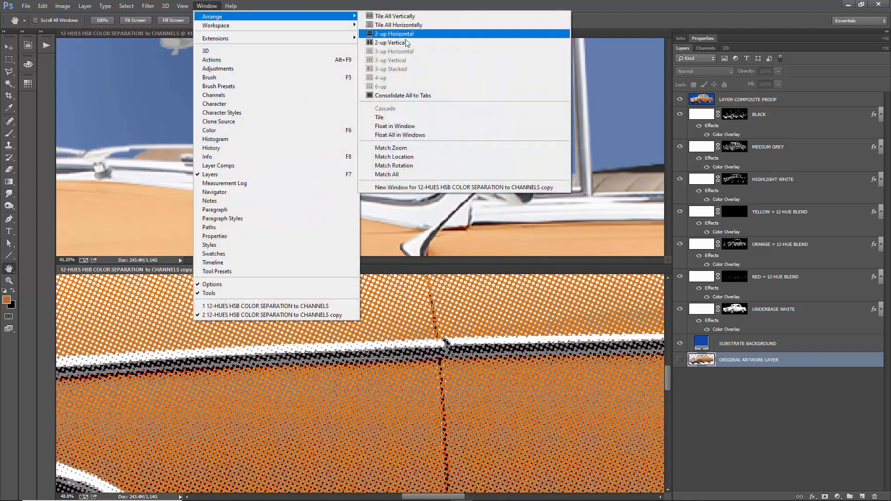
{"action": "left_click", "coordinate": [397, 175]}
{"action": "key", "text": "ctrl+shift+]"}
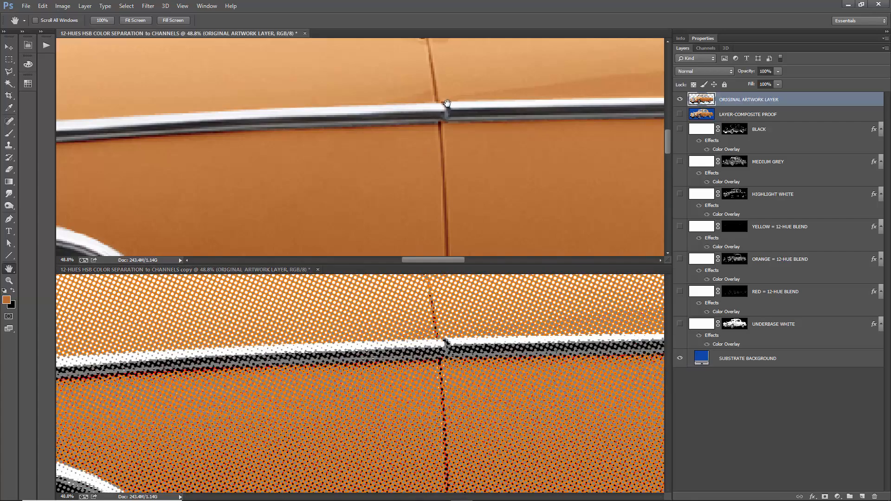
- Enable Scroll All Windows and pan both documents together to compare artwork and halftone around the hood, front wheel and door
{"action": "left_click_drag", "start_coordinate": [447, 103], "coordinate": [454, 228]}
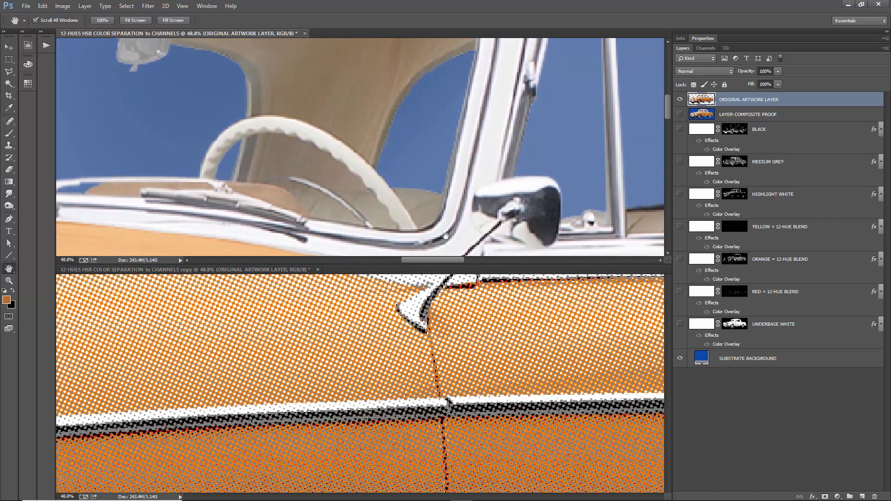
{"action": "left_click_drag", "start_coordinate": [446, 236], "coordinate": [510, 154]}
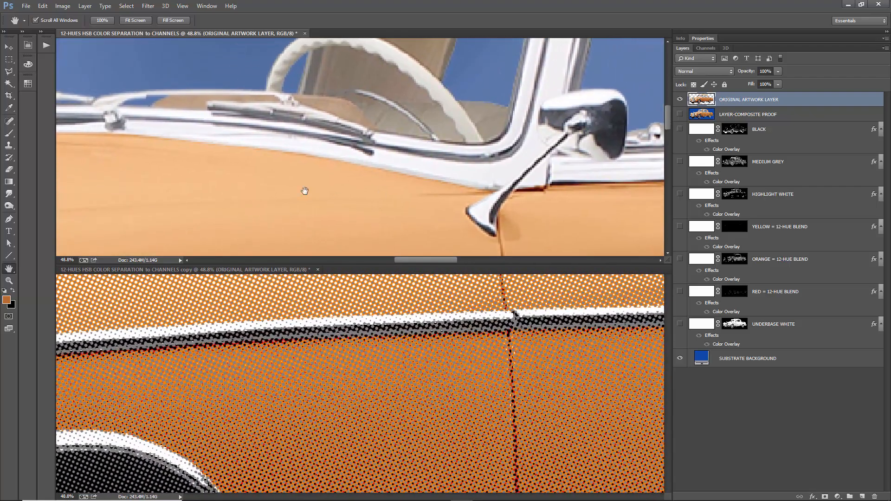
{"action": "left_click_drag", "start_coordinate": [318, 175], "coordinate": [339, 223]}
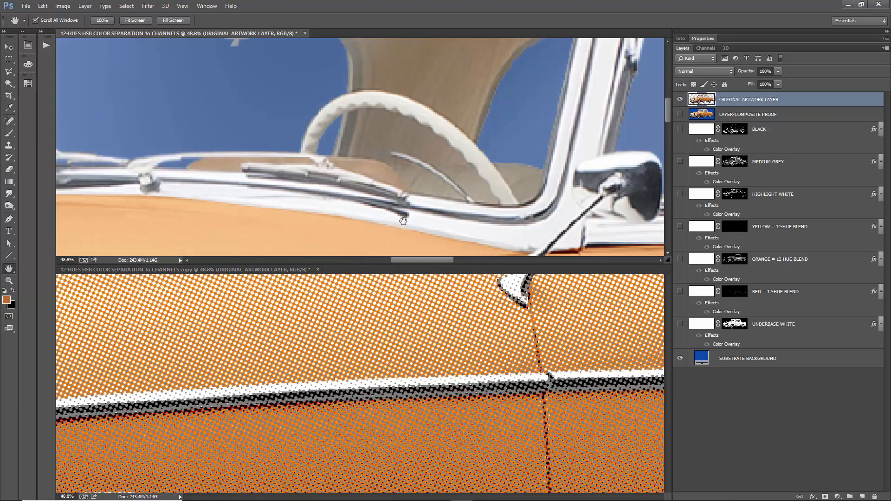
{"action": "left_click_drag", "start_coordinate": [403, 221], "coordinate": [301, 157]}
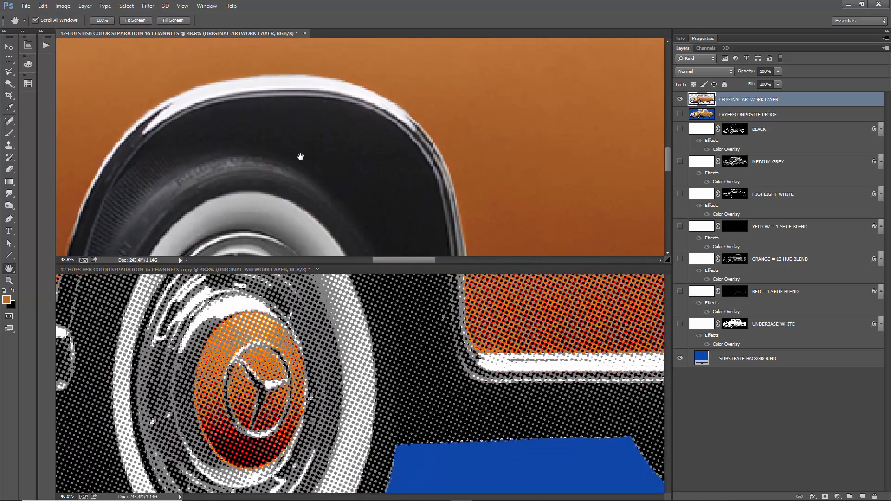
{"action": "left_click_drag", "start_coordinate": [277, 219], "coordinate": [290, 126]}
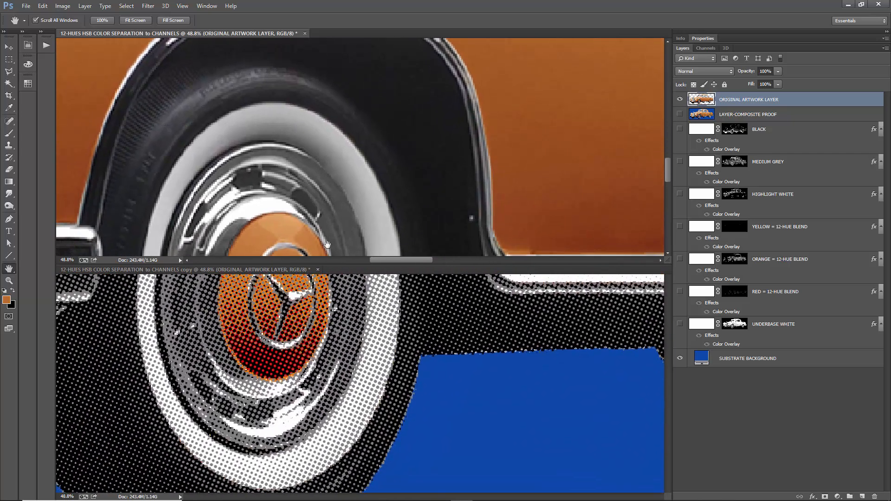
{"action": "left_click_drag", "start_coordinate": [328, 245], "coordinate": [333, 227]}
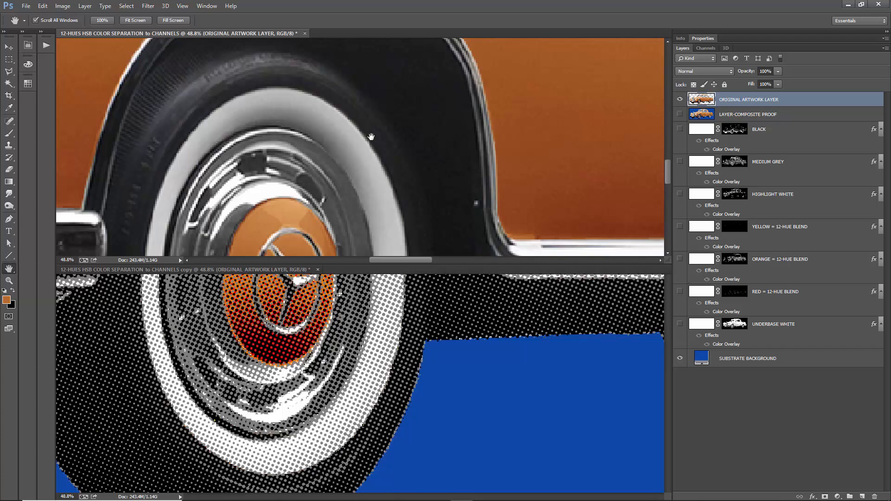
{"action": "left_click_drag", "start_coordinate": [579, 161], "coordinate": [398, 262]}
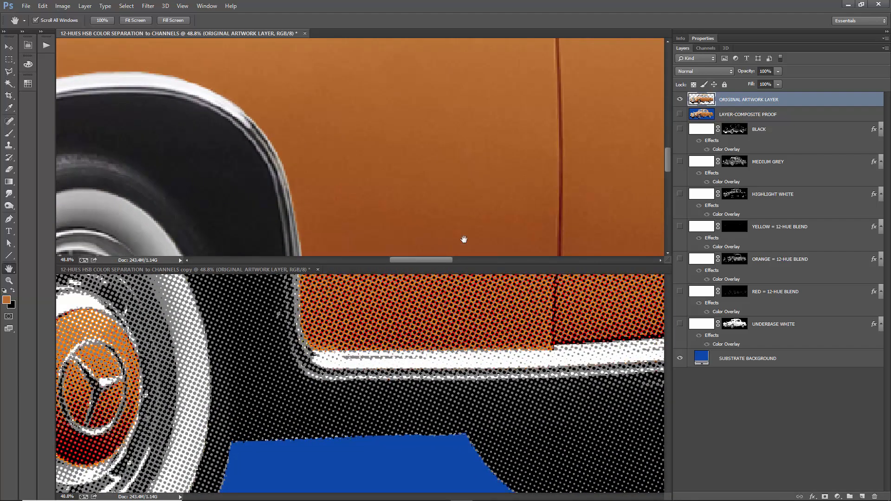
{"action": "left_click_drag", "start_coordinate": [483, 205], "coordinate": [338, 332]}
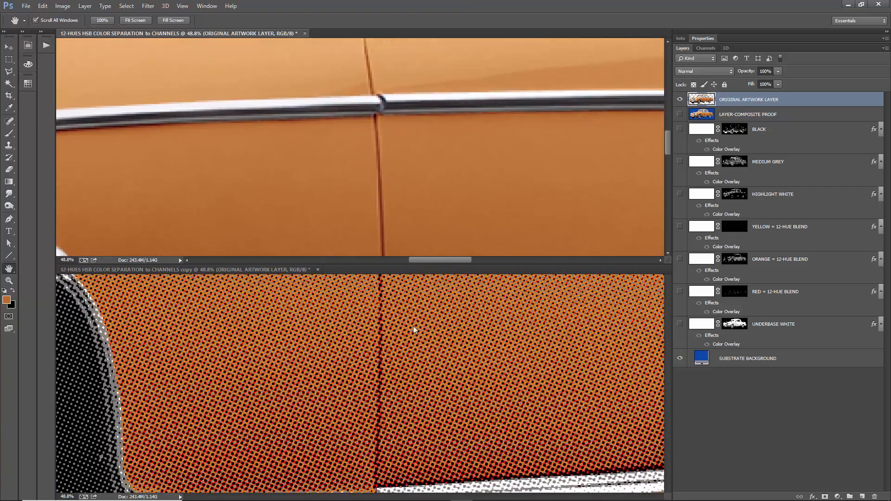
- Pan both documents together to compare the artwork and halftone around the door panel, side mirror, windshield and roof
{"action": "left_click_drag", "start_coordinate": [524, 224], "coordinate": [490, 454]}
{"action": "left_click", "coordinate": [405, 356]}
{"action": "left_click_drag", "start_coordinate": [407, 356], "coordinate": [255, 219]}
{"action": "left_click_drag", "start_coordinate": [470, 368], "coordinate": [380, 402]}
{"action": "left_click_drag", "start_coordinate": [531, 346], "coordinate": [386, 195]}
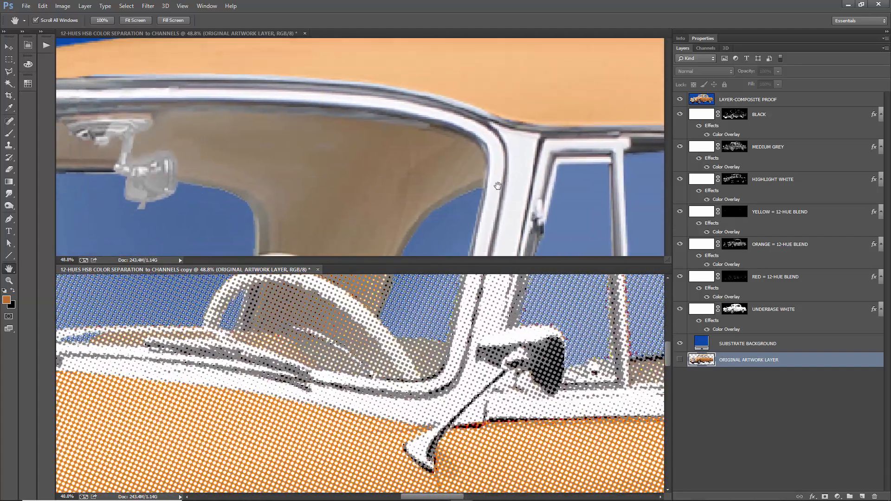
{"action": "left_click", "coordinate": [378, 183]}
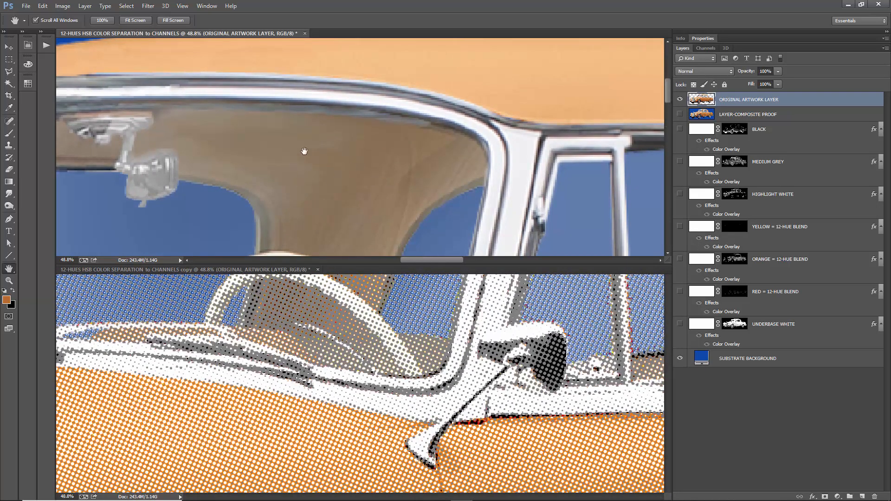
{"action": "left_click_drag", "start_coordinate": [376, 175], "coordinate": [343, 345]}
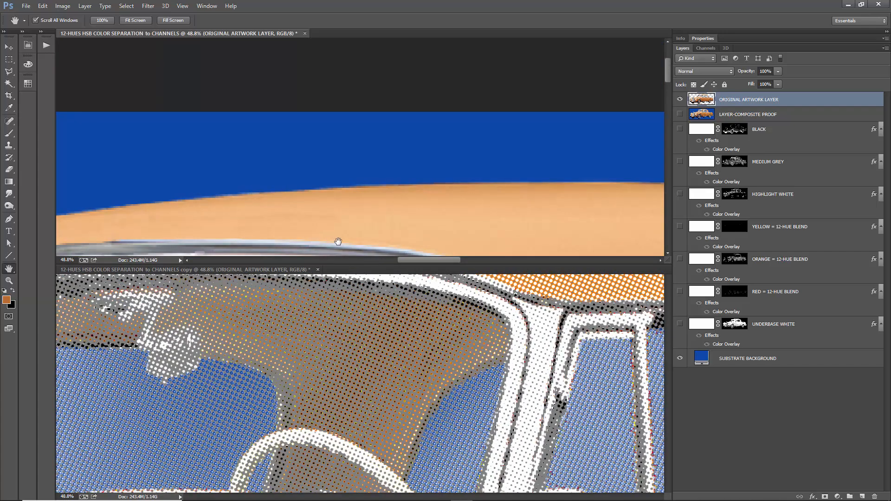
{"action": "left_click_drag", "start_coordinate": [307, 231], "coordinate": [263, 193]}
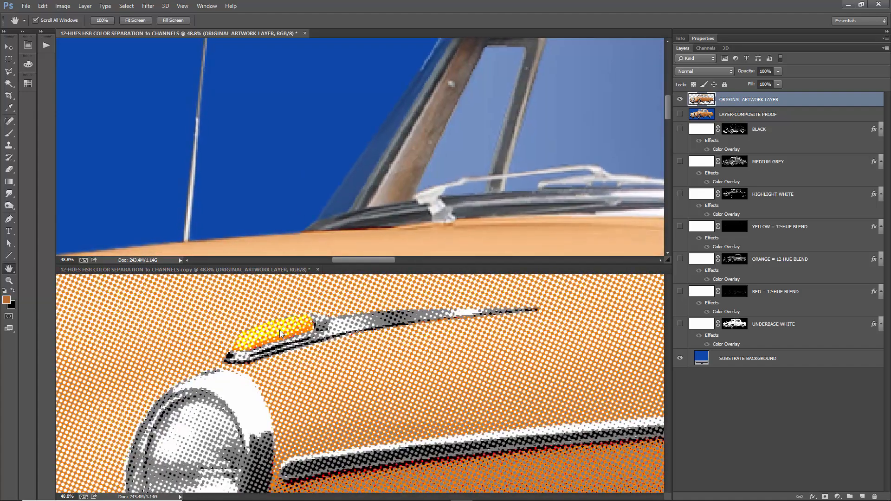
- Compare the artwork and halftone around the turn signal, headlight, radiator grille and front bumper in both documents
{"action": "left_click", "coordinate": [276, 336]}
{"action": "left_click_drag", "start_coordinate": [334, 361], "coordinate": [354, 381]}
{"action": "left_click_drag", "start_coordinate": [195, 395], "coordinate": [464, 394]}
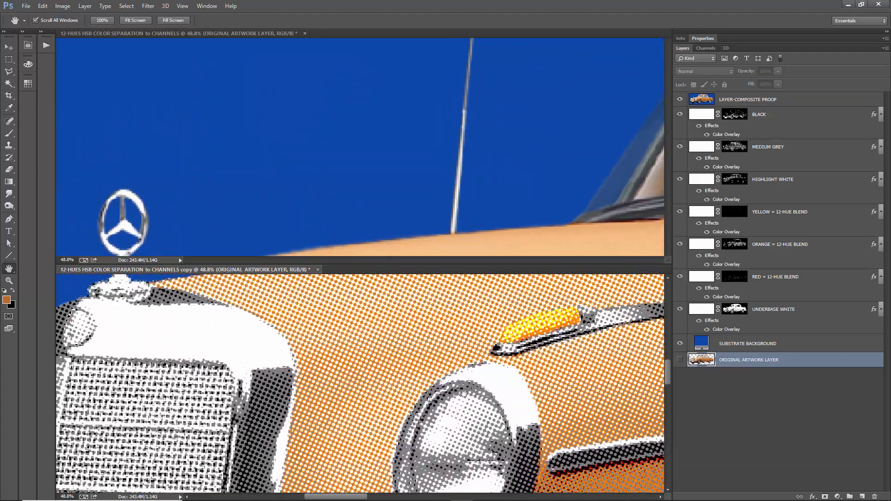
{"action": "left_click_drag", "start_coordinate": [237, 418], "coordinate": [404, 336]}
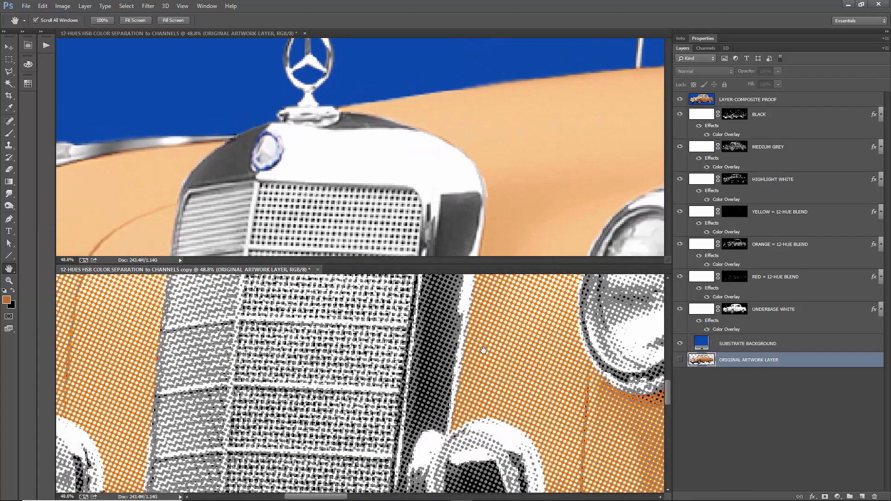
{"action": "left_click_drag", "start_coordinate": [485, 313], "coordinate": [471, 144]}
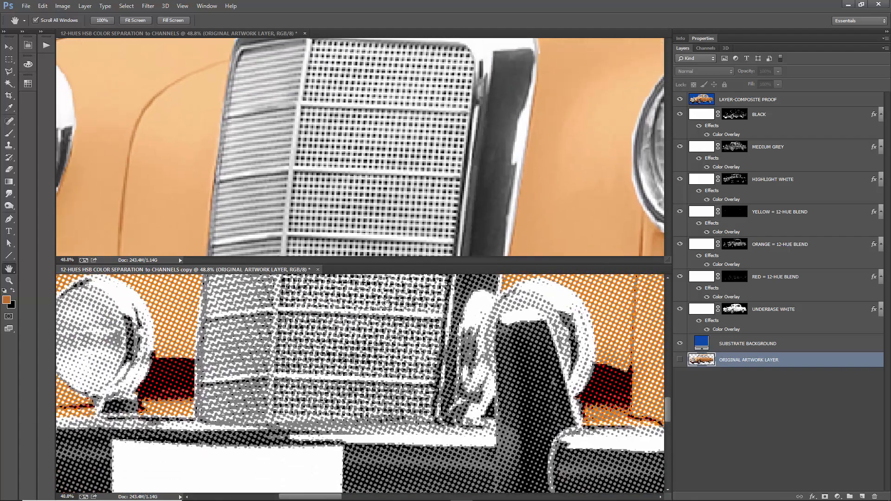
{"action": "left_click_drag", "start_coordinate": [387, 304], "coordinate": [255, 177]}
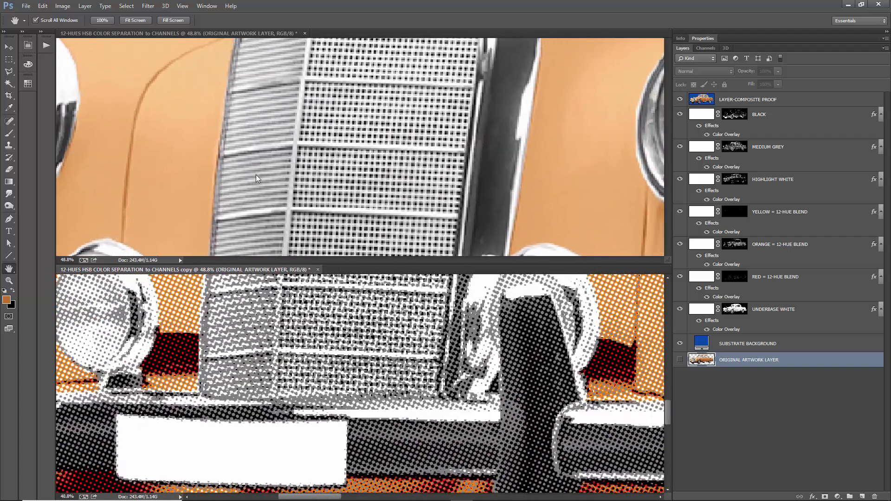
- Reduce both documents until the whole car fits in each, the original at 7.38% and the copy at 7.65%
{"action": "key", "text": "ctrl+minus"}
{"action": "scroll", "coordinate": [355, 316], "scroll_direction": "down", "scroll_amount": 6}
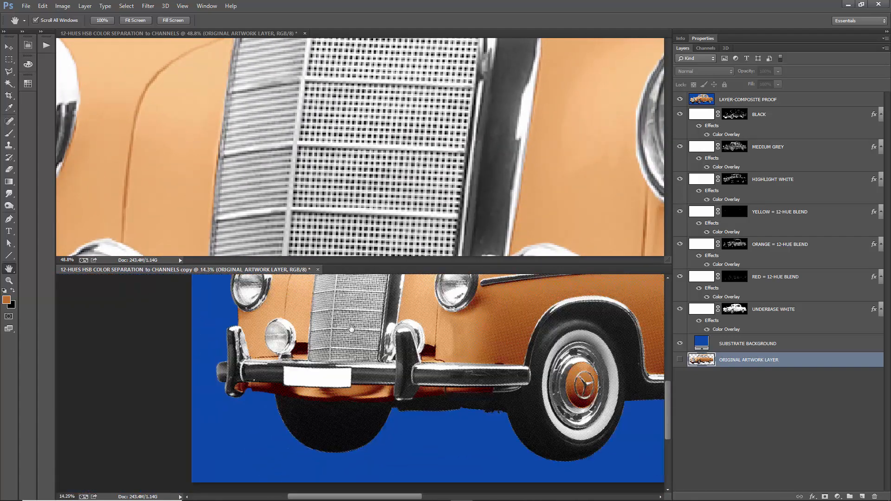
{"action": "scroll", "coordinate": [367, 163], "scroll_direction": "down", "scroll_amount": 6}
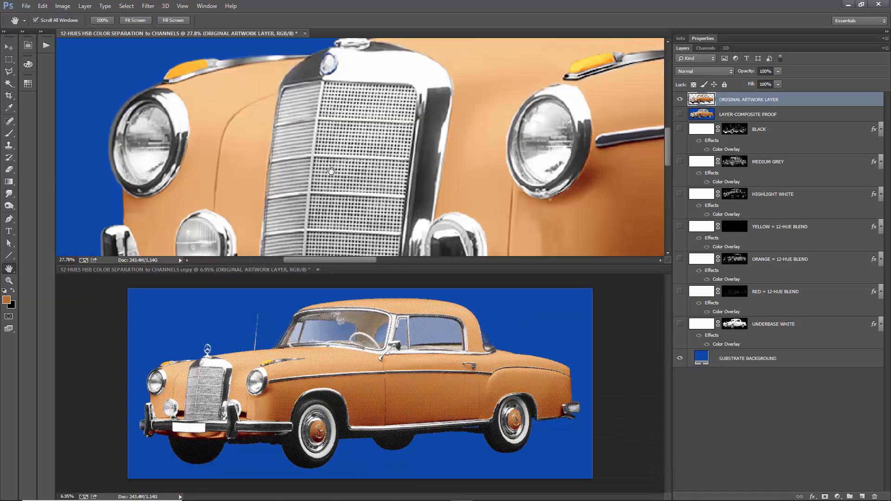
{"action": "scroll", "coordinate": [345, 148], "scroll_direction": "down", "scroll_amount": 1}
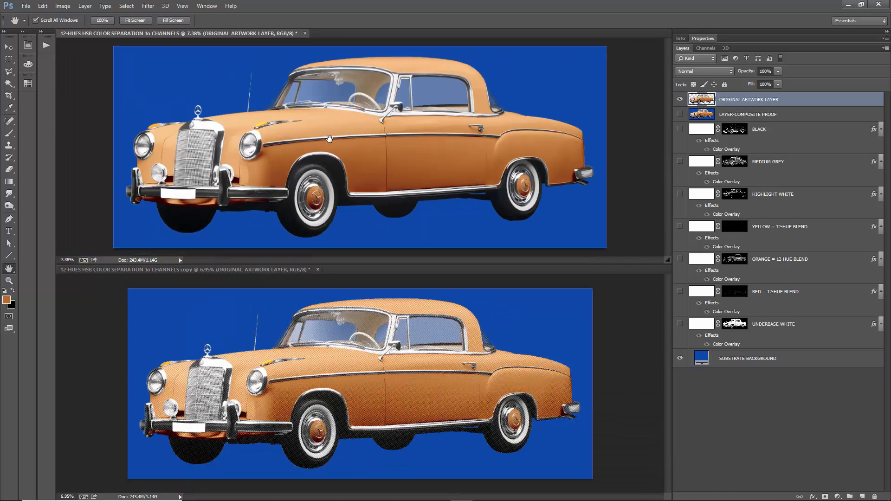
{"action": "scroll", "coordinate": [266, 342], "scroll_direction": "up", "scroll_amount": 2}
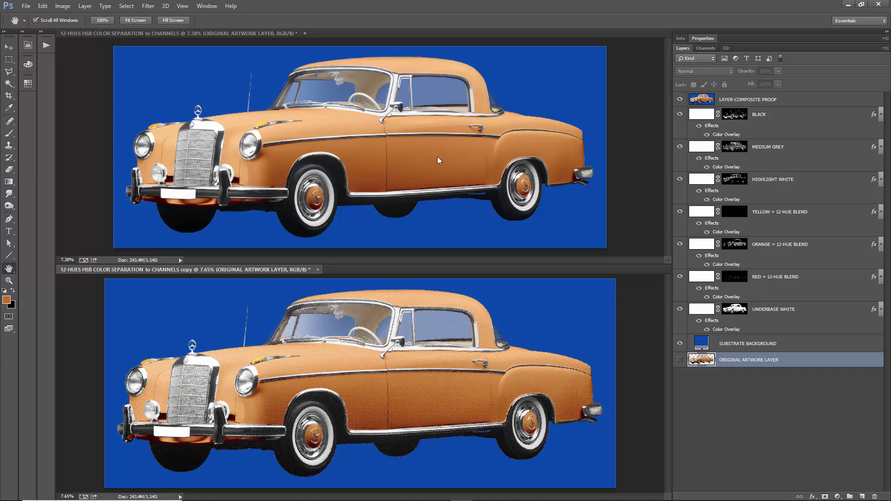
- Sample the darker door orange and lighter hood orange in the foreground Color Picker, cancel it, and return to the Hand tool
{"action": "left_click", "coordinate": [7, 300]}
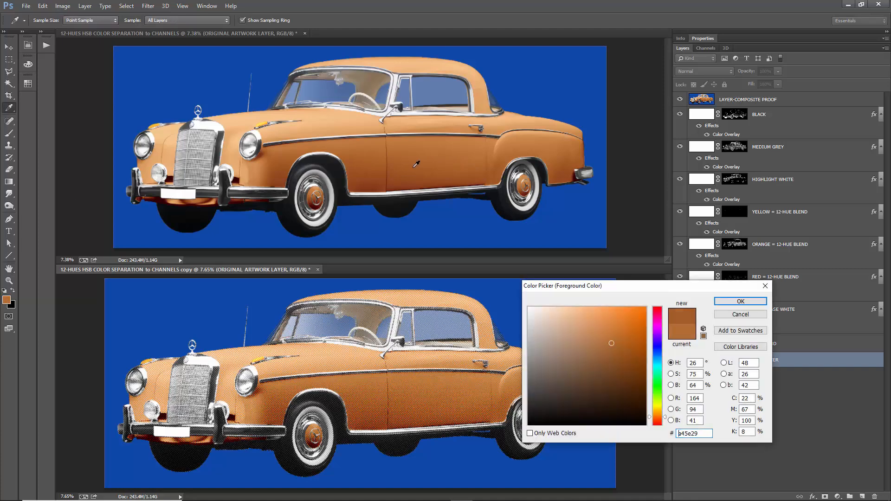
{"action": "left_click", "coordinate": [421, 150]}
{"action": "left_click", "coordinate": [360, 126]}
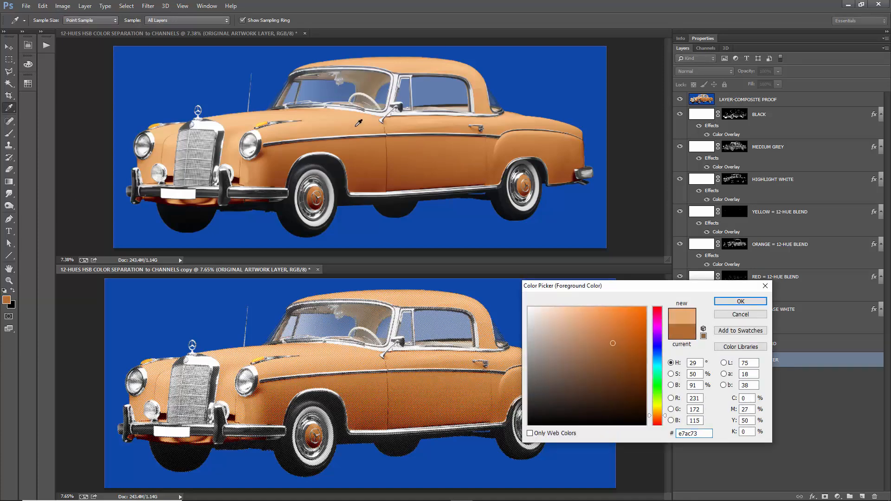
{"action": "left_click", "coordinate": [355, 123]}
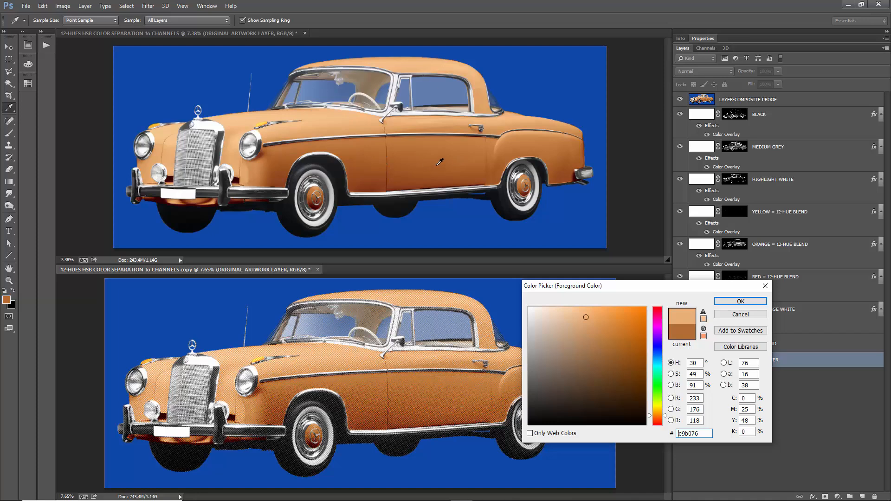
{"action": "left_click", "coordinate": [437, 164]}
{"action": "left_click", "coordinate": [337, 123]}
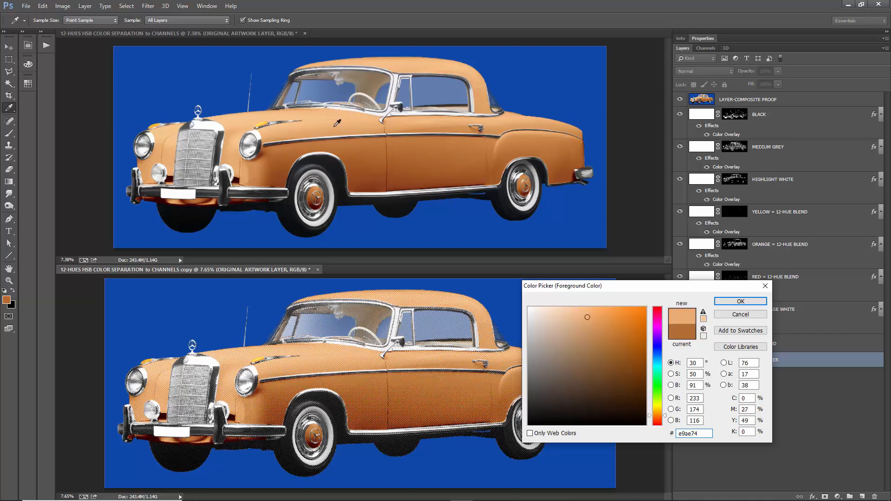
{"action": "left_click", "coordinate": [406, 176]}
{"action": "left_click", "coordinate": [339, 124]}
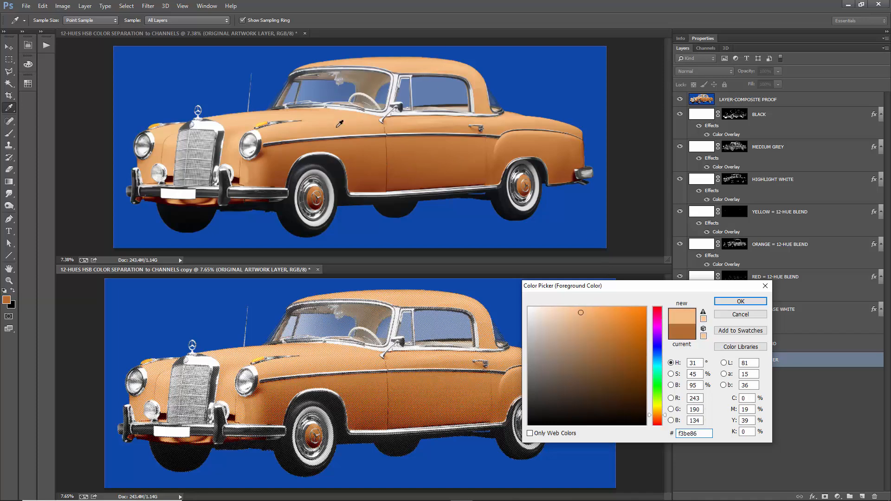
{"action": "left_click", "coordinate": [732, 316]}
{"action": "key", "text": "h"}
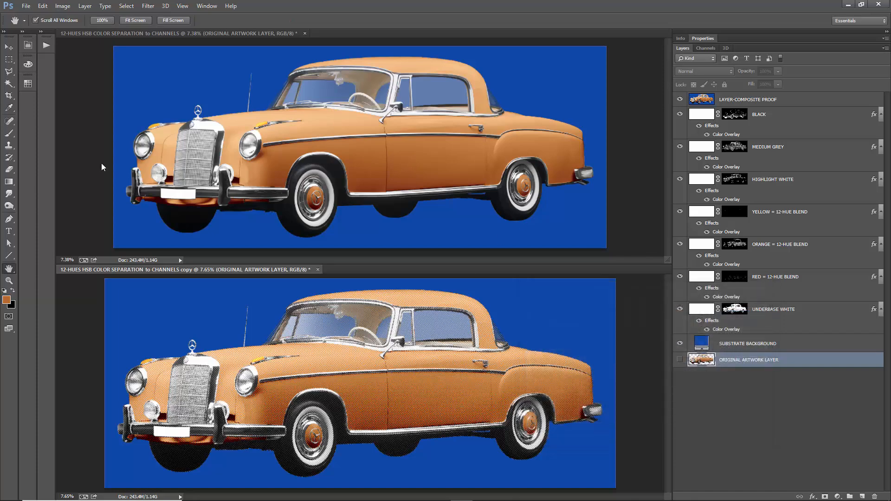
{"action": "left_click", "coordinate": [22, 33]}
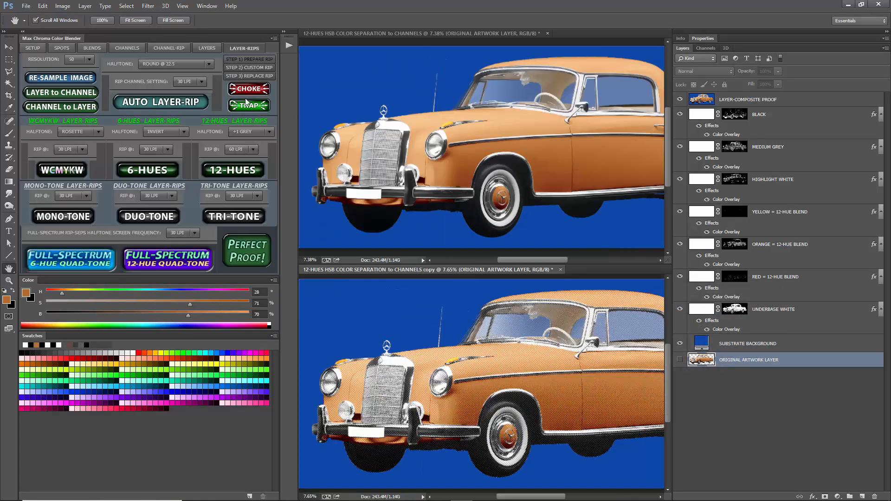
{"action": "double_click", "coordinate": [27, 35]}
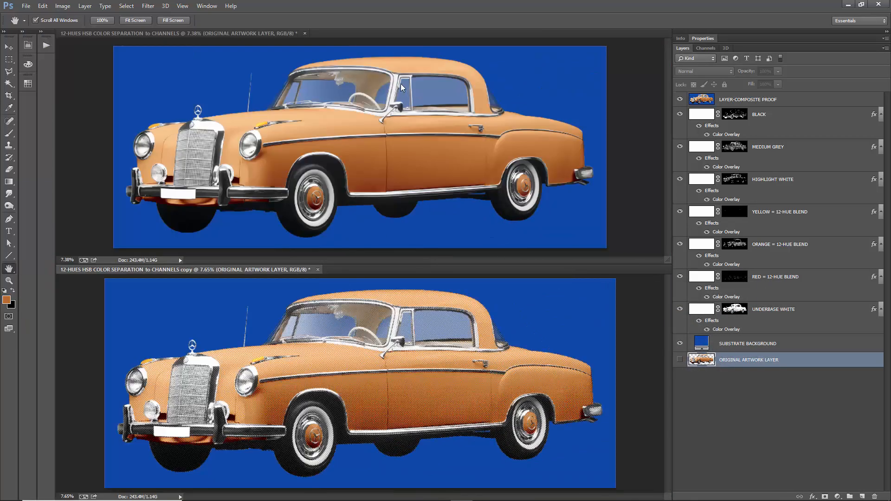
- Close both separation documents without saving and open mercedes-benz-3065717.psd from the HCWB Color Range Video Testing Files folder
{"action": "left_click", "coordinate": [318, 269]}
{"action": "left_click", "coordinate": [437, 196]}
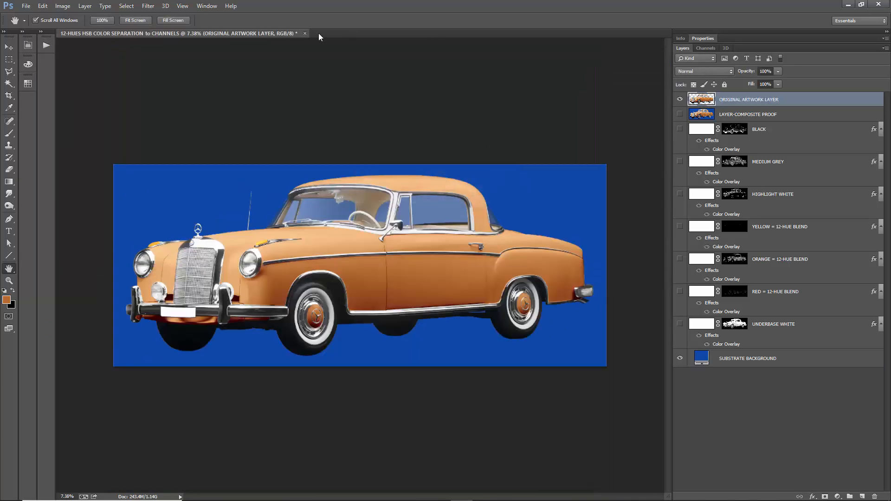
{"action": "left_click", "coordinate": [305, 33]}
{"action": "left_click", "coordinate": [436, 195]}
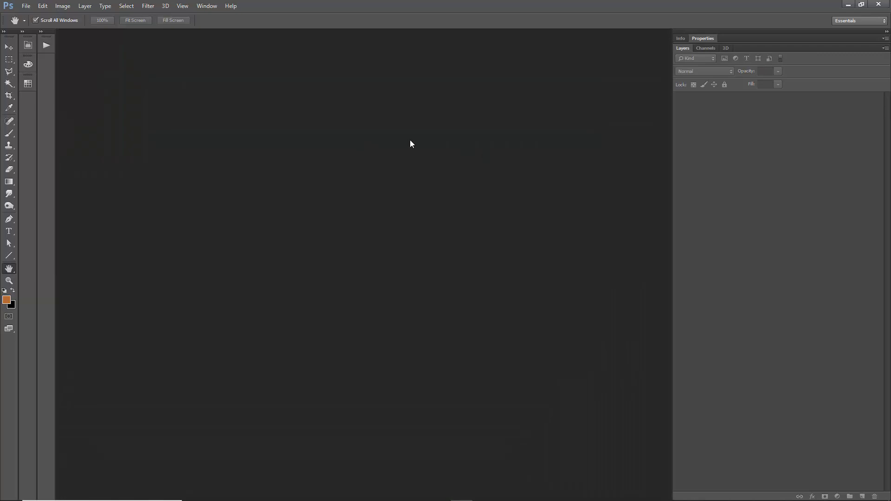
{"action": "left_click", "coordinate": [849, 5]}
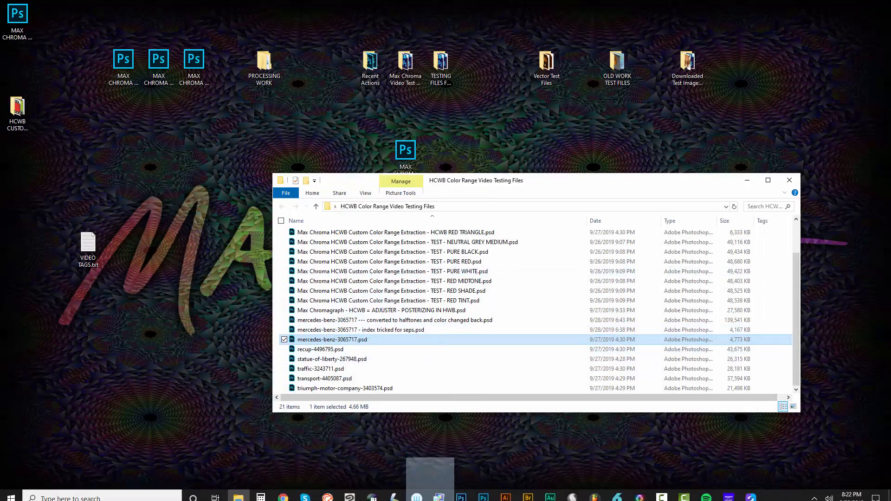
{"action": "left_click", "coordinate": [462, 492]}
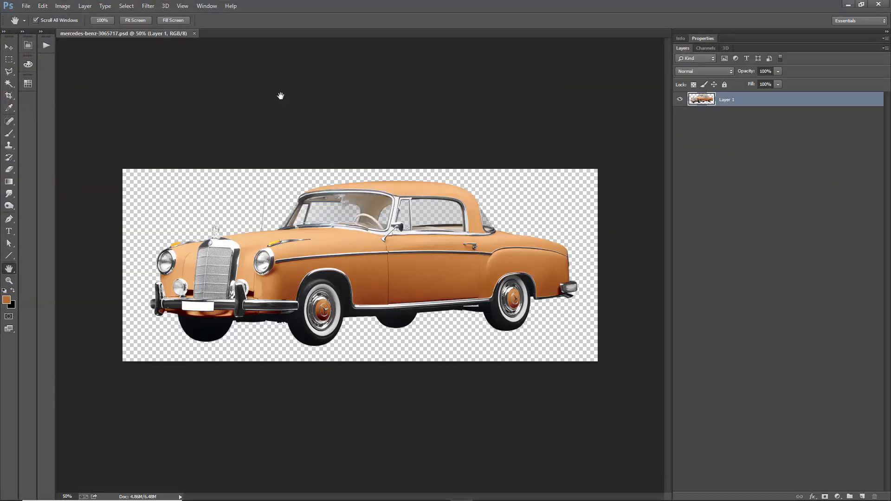
- Crop the car image slightly tighter along its lower, left and right edges, keeping the whole car inside the canvas
{"action": "left_click", "coordinate": [63, 6]}
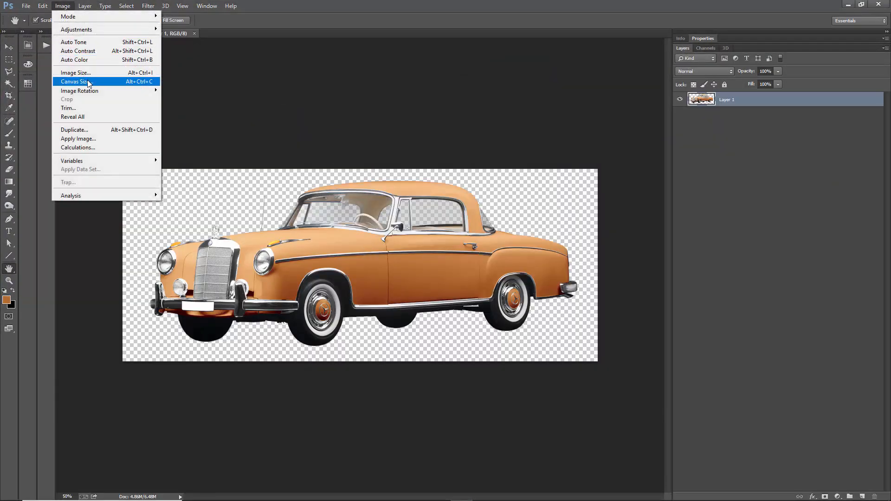
{"action": "left_click", "coordinate": [252, 91]}
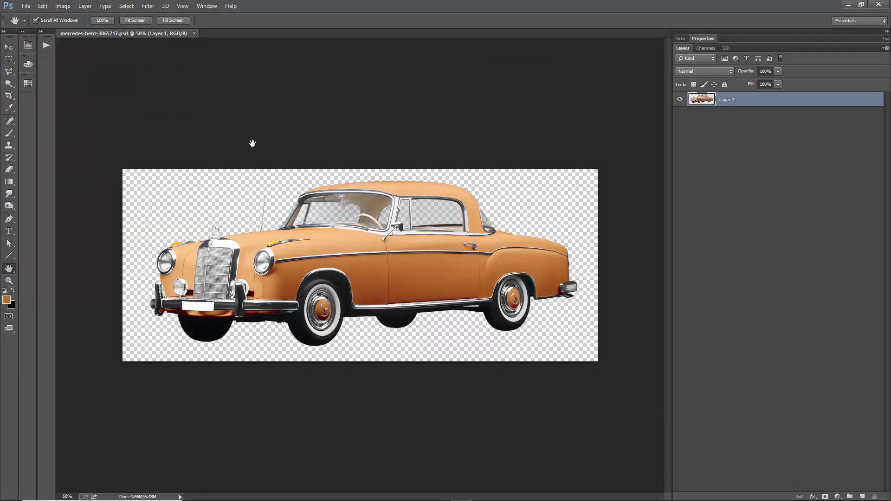
{"action": "key", "text": "c"}
{"action": "left_click_drag", "start_coordinate": [360, 361], "coordinate": [371, 356]}
{"action": "left_click_drag", "start_coordinate": [120, 265], "coordinate": [131, 265]}
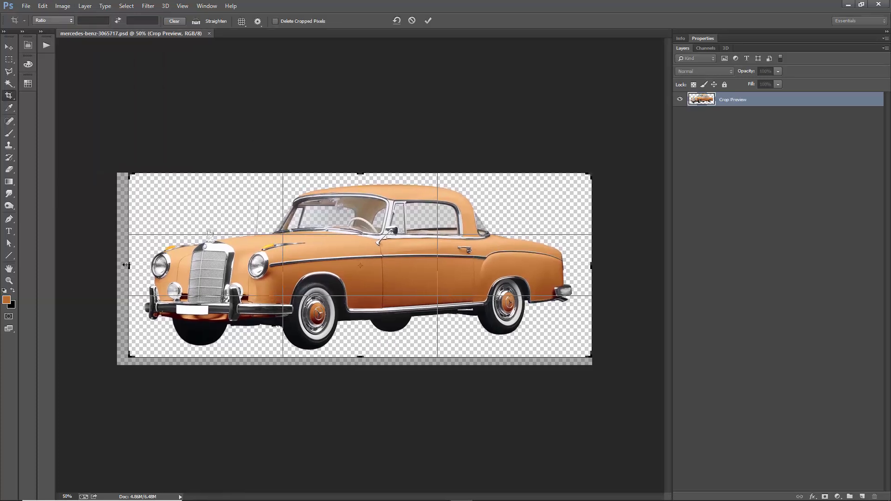
{"action": "left_click_drag", "start_coordinate": [593, 264], "coordinate": [587, 264]}
{"action": "key", "text": "Return"}
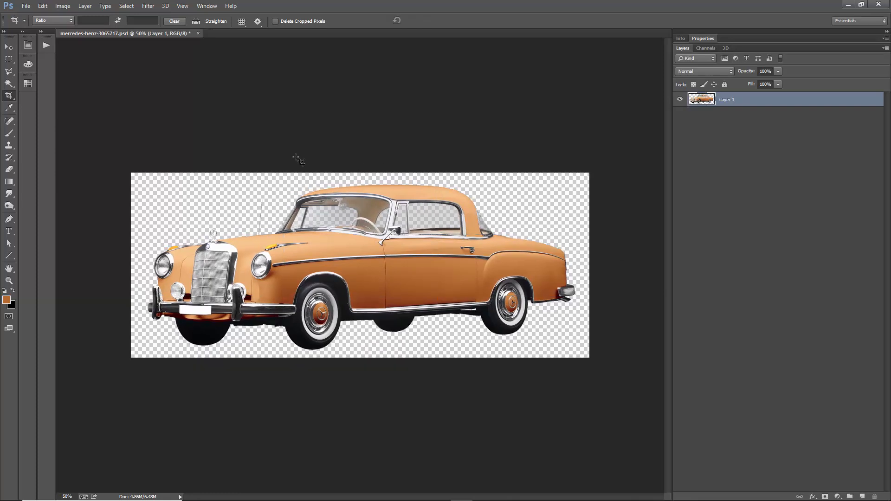
- Resize the car image to a width of 12 inches
{"action": "left_click", "coordinate": [63, 5]}
{"action": "left_click", "coordinate": [74, 72]}
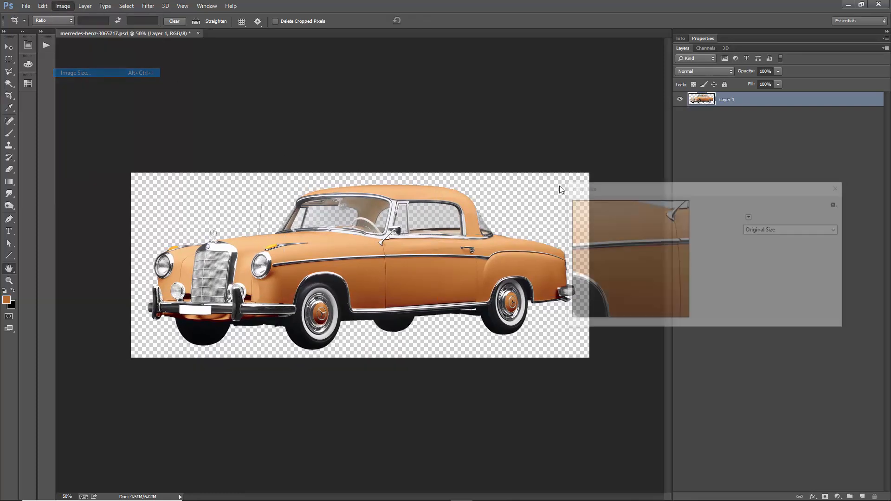
{"action": "type", "text": "12"}
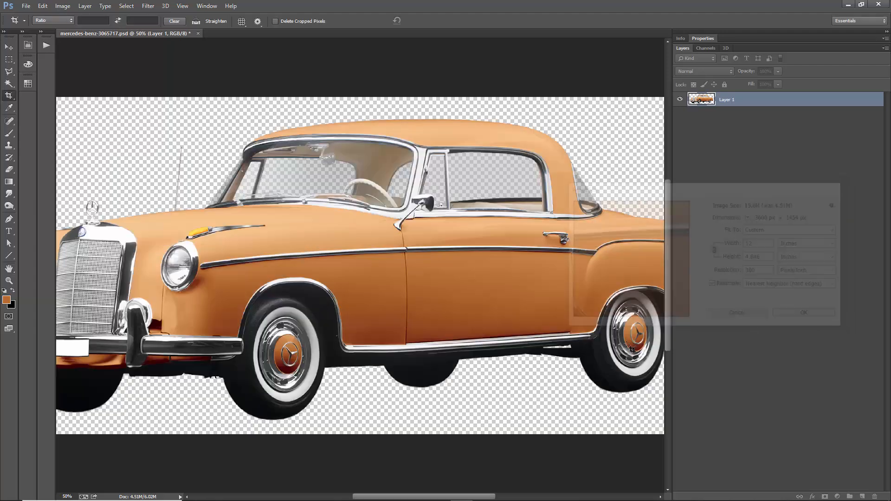
{"action": "left_click", "coordinate": [793, 317]}
- Sample the dark tire and underbody areas with the foreground color picker to check how black they are
{"action": "key", "text": "c"}
{"action": "left_click", "coordinate": [6, 301]}
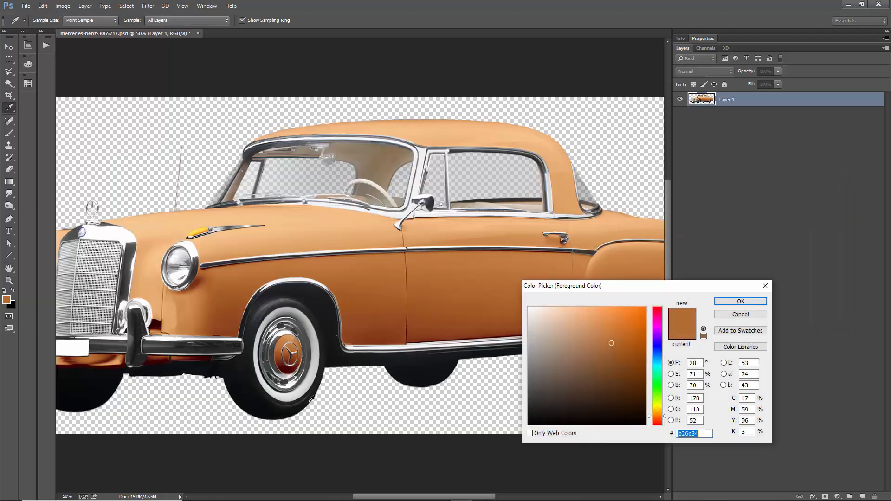
{"action": "left_click", "coordinate": [321, 298]}
{"action": "left_click_drag", "start_coordinate": [320, 297], "coordinate": [509, 410]}
{"action": "left_click_drag", "start_coordinate": [408, 356], "coordinate": [252, 356]}
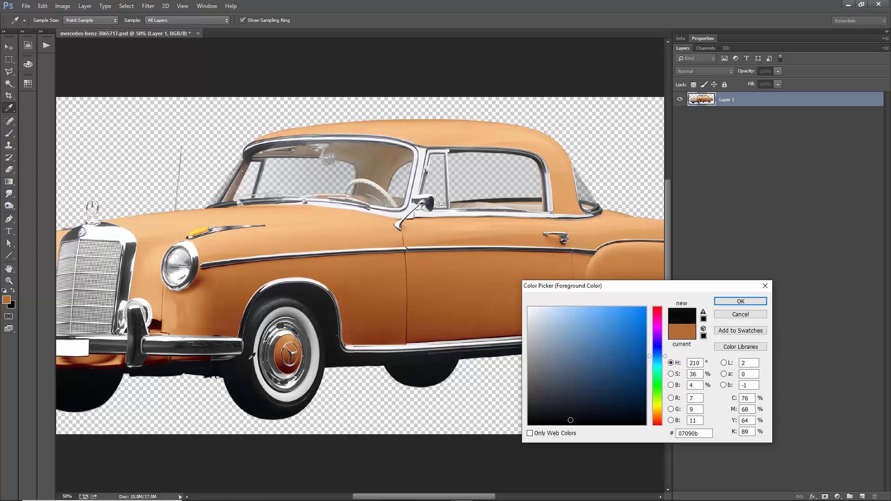
{"action": "left_click", "coordinate": [736, 316]}
{"action": "key", "text": "ctrl+0"}
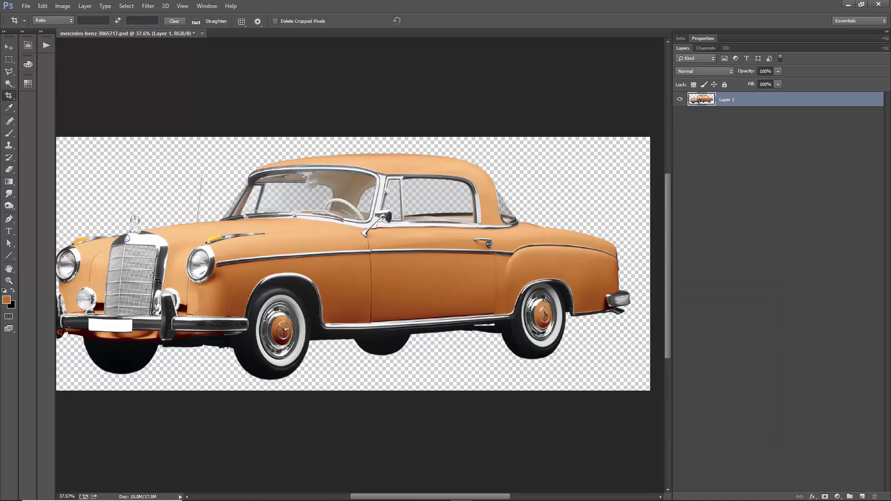
- Apply a Levels adjustment to the car layer with the black input at 9 and the midtone at 1.07
{"action": "left_click", "coordinate": [9, 84]}
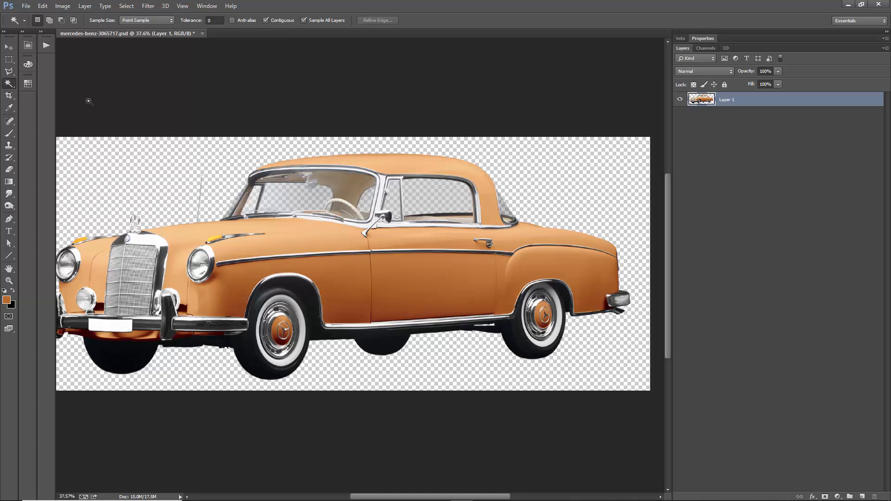
{"action": "left_click", "coordinate": [63, 6]}
{"action": "mouse_move", "coordinate": [77, 30]}
{"action": "left_click", "coordinate": [178, 38]}
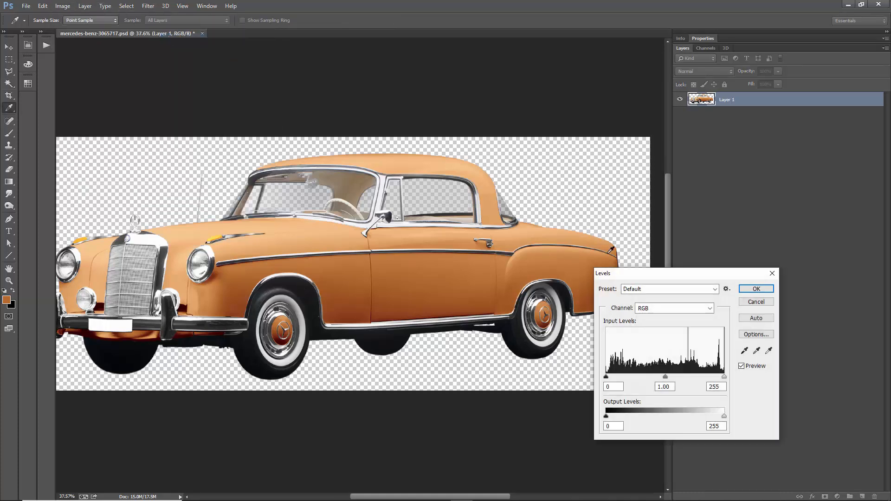
{"action": "left_click_drag", "start_coordinate": [607, 378], "coordinate": [610, 376]}
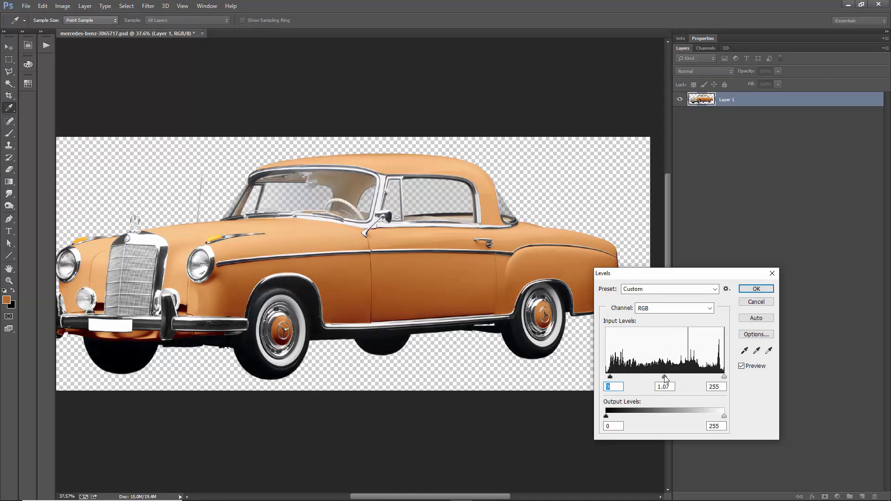
{"action": "mouse_move", "coordinate": [668, 377]}
{"action": "left_mouse_down"}
{"action": "mouse_move", "coordinate": [614, 380]}
{"action": "mouse_move", "coordinate": [666, 380]}
{"action": "left_mouse_up"}
{"action": "left_click", "coordinate": [757, 289]}
{"action": "key", "text": "w"}
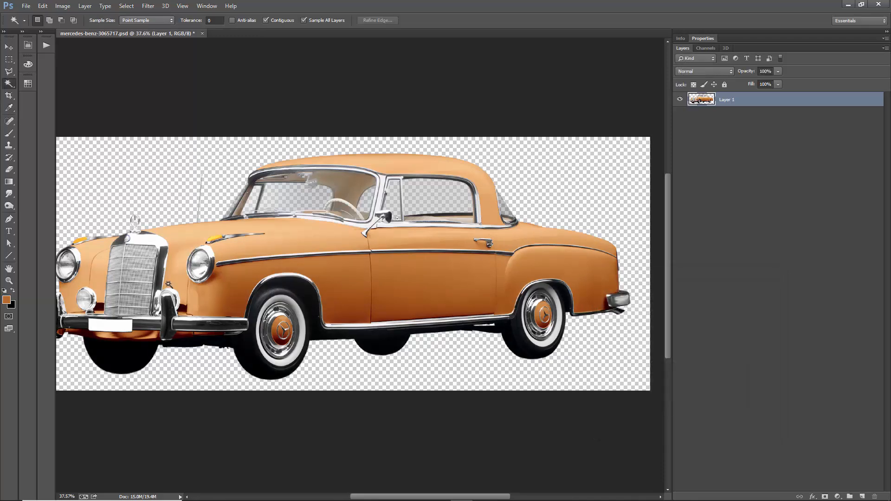
- Recheck the adjusted blacks around the tire and under the bumper with the foreground color picker
{"action": "left_click", "coordinate": [6, 299]}
{"action": "left_click_drag", "start_coordinate": [316, 297], "coordinate": [166, 346]}
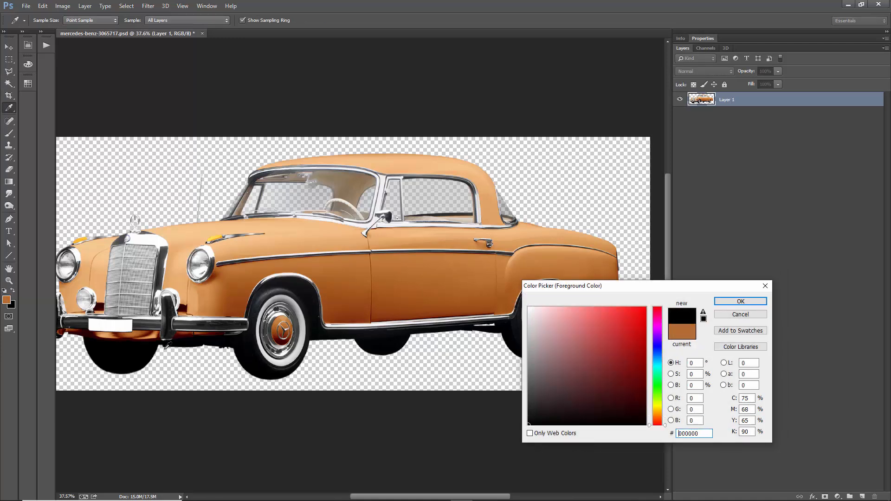
{"action": "left_click", "coordinate": [741, 314]}
{"action": "key", "text": "ctrl+0"}
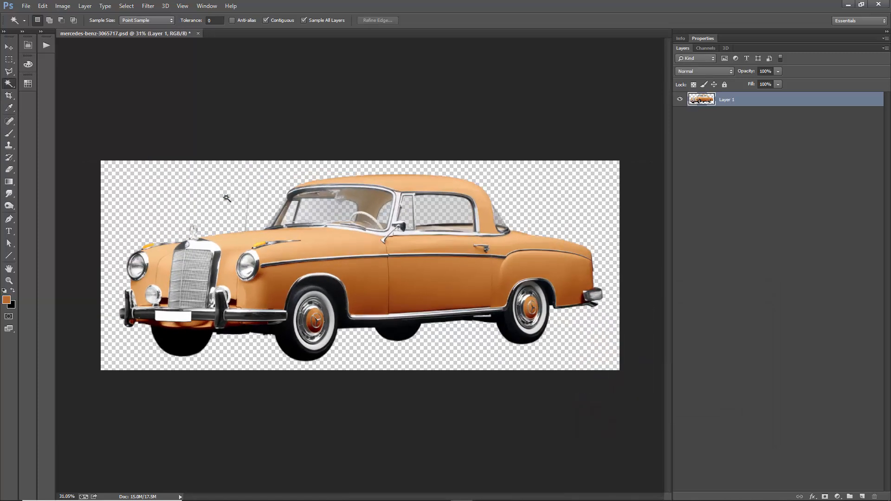
- Save a copy as "mercedes-benz-3065717 - prepared to size and fixed dark grey black issue.psd"
{"action": "left_click", "coordinate": [28, 6]}
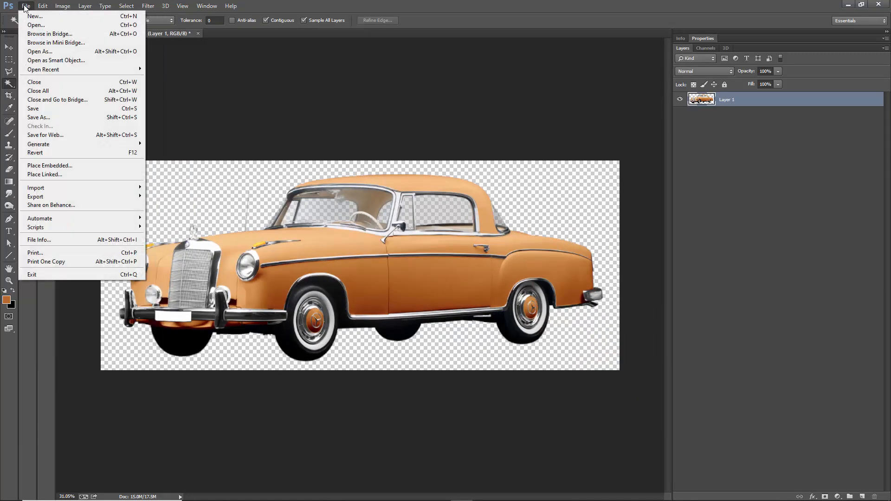
{"action": "left_click", "coordinate": [46, 119]}
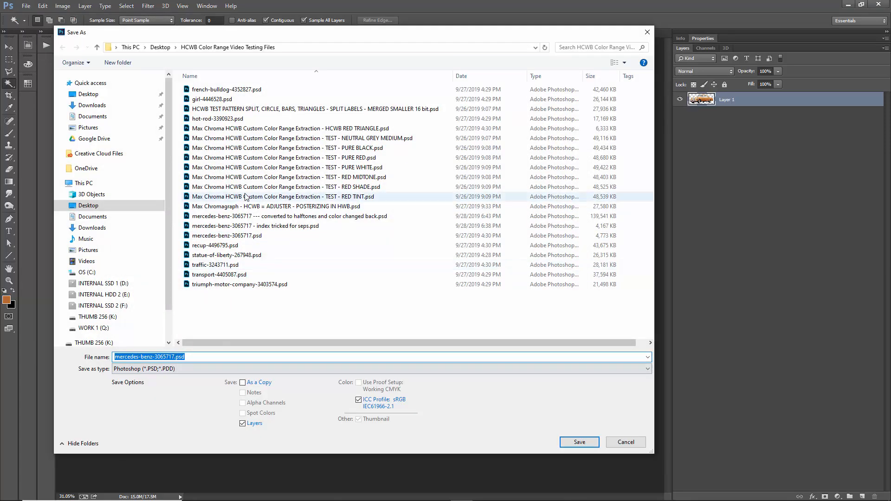
{"action": "left_click", "coordinate": [174, 357]}
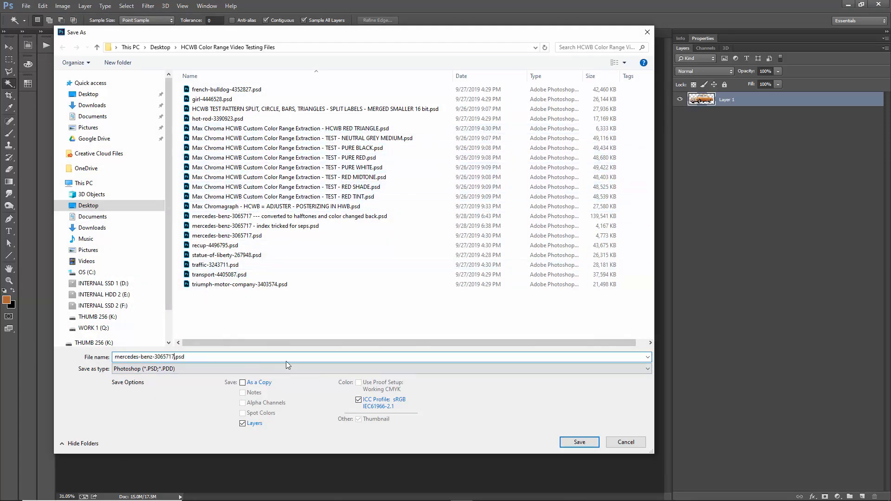
{"action": "type", "text": "- prepared to size and f"}
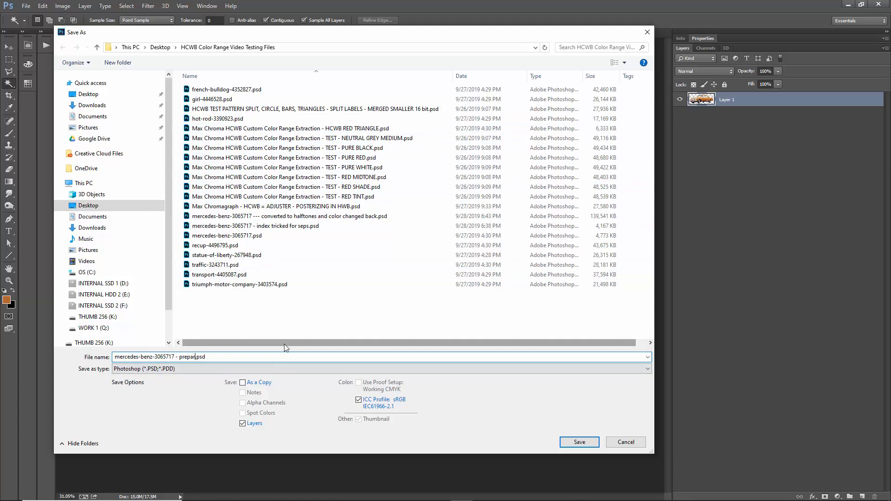
{"action": "type", "text": "ixed dark grey black issue"}
{"action": "key", "text": "Return"}
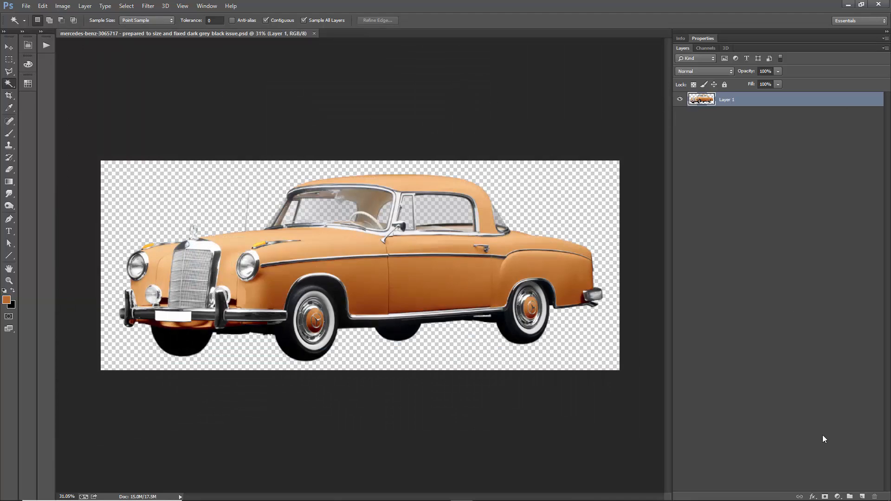
- Add a Solid Color fill layer in fully saturated magenta with the hue set to 300
{"action": "left_click", "coordinate": [837, 496]}
{"action": "left_click", "coordinate": [832, 296]}
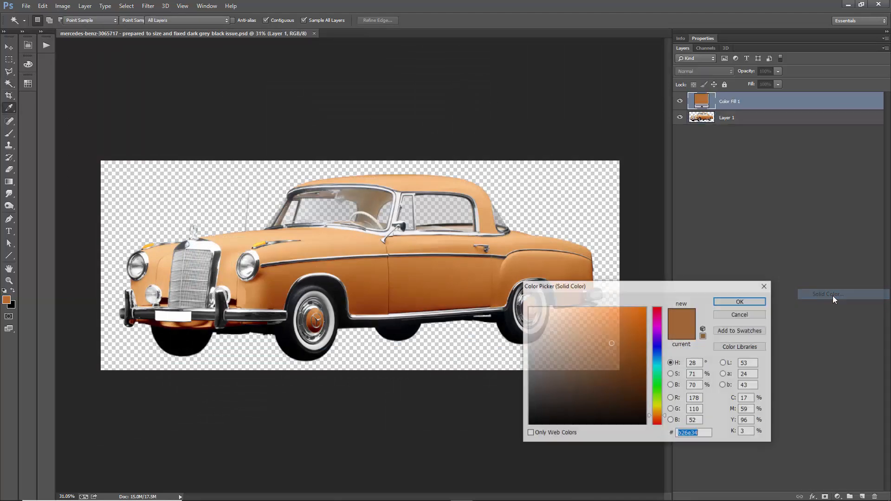
{"action": "left_click_drag", "start_coordinate": [634, 328], "coordinate": [647, 308]}
{"action": "left_click", "coordinate": [658, 328]}
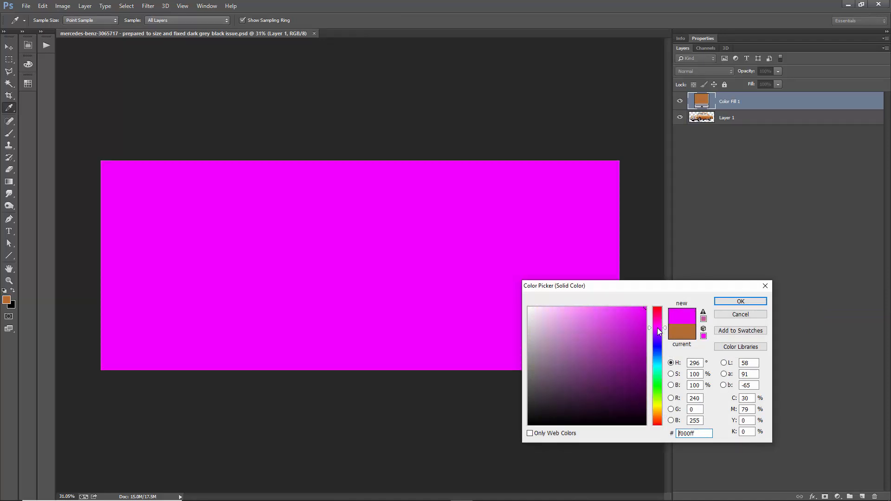
{"action": "double_click", "coordinate": [697, 363]}
{"action": "type", "text": "300"}
{"action": "key", "text": "Return"}
{"action": "key", "text": "w"}
- Place the magenta fill layer beneath the car layer and merge both into one layer
{"action": "left_click_drag", "start_coordinate": [748, 112], "coordinate": [753, 140]}
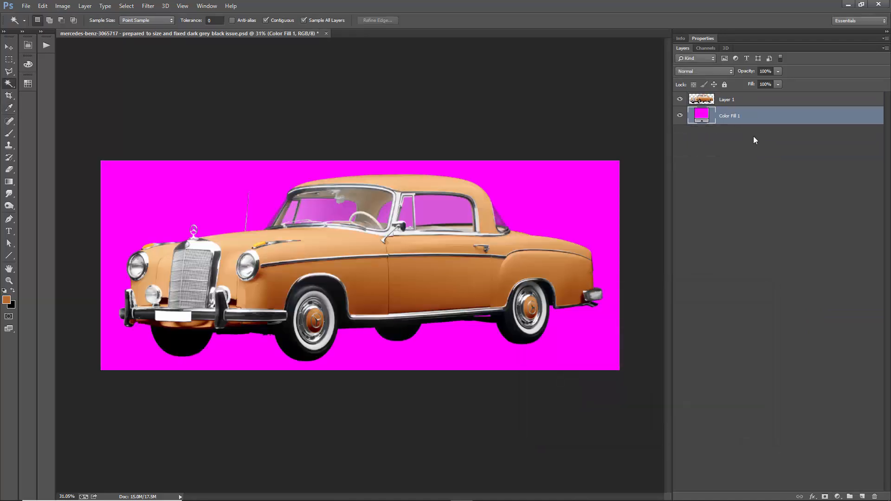
{"action": "left_click", "coordinate": [745, 100], "text": "shift"}
{"action": "key", "text": "ctrl+e"}
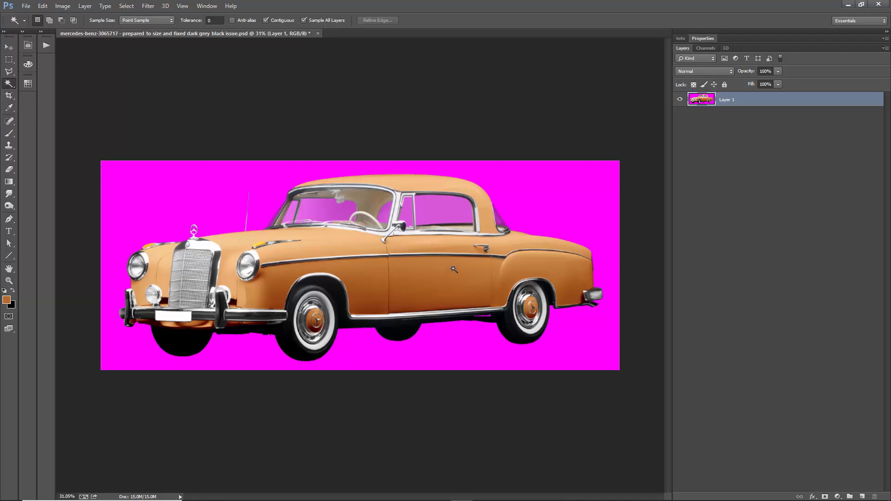
- Sample the orange-brown tones across the car body with the foreground color picker to compare their values
{"action": "left_click", "coordinate": [9, 47]}
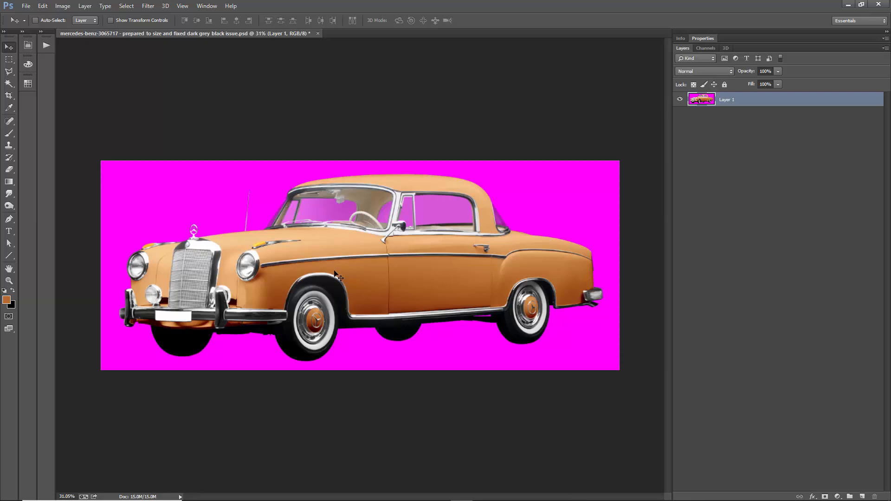
{"action": "left_click", "coordinate": [6, 300]}
{"action": "left_click", "coordinate": [436, 293]}
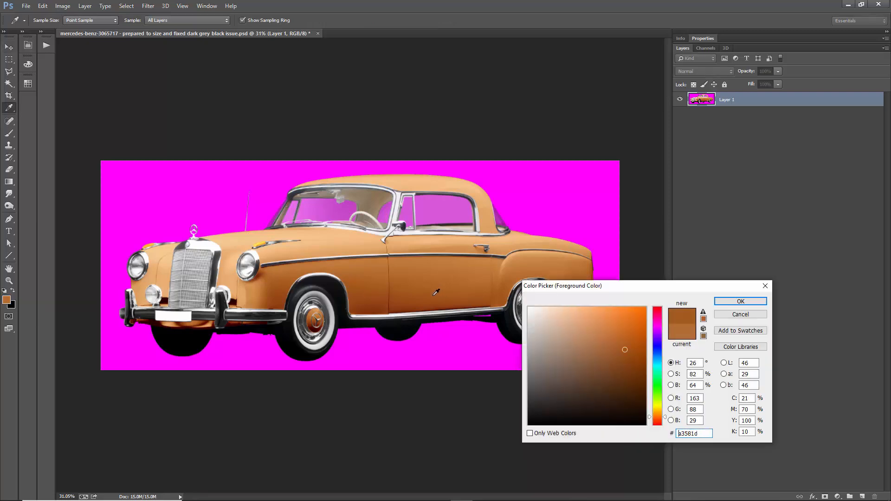
{"action": "left_click_drag", "start_coordinate": [435, 293], "coordinate": [327, 231]}
{"action": "left_click_drag", "start_coordinate": [416, 275], "coordinate": [416, 282]}
{"action": "left_click", "coordinate": [738, 315]}
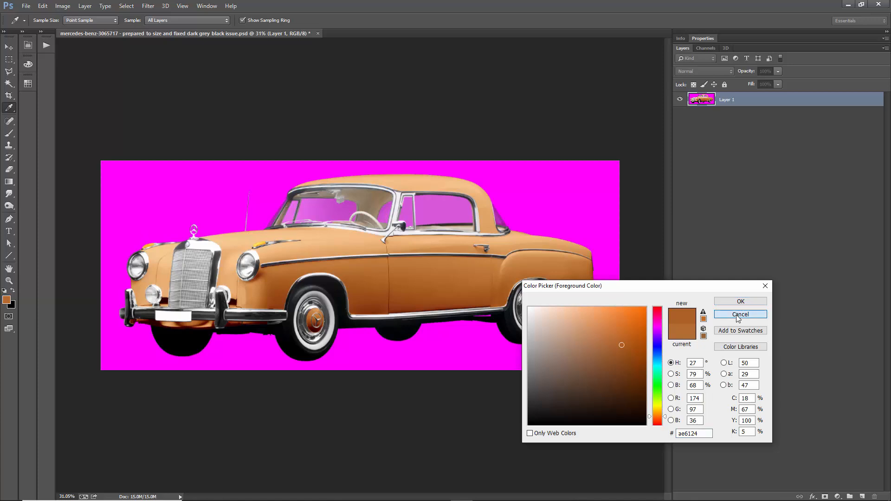
- Start an Indexed Color conversion of the image and inspect the color table of its custom palette
{"action": "left_click", "coordinate": [64, 6]}
{"action": "mouse_move", "coordinate": [69, 17]}
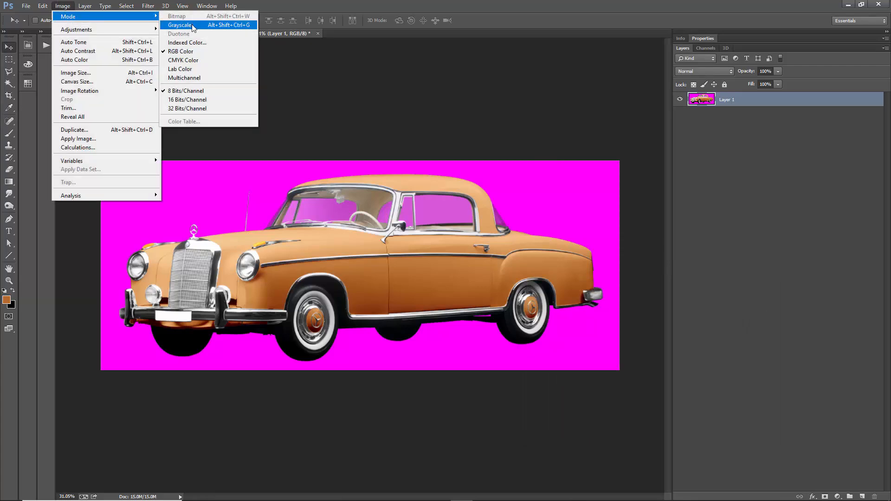
{"action": "left_click", "coordinate": [189, 42]}
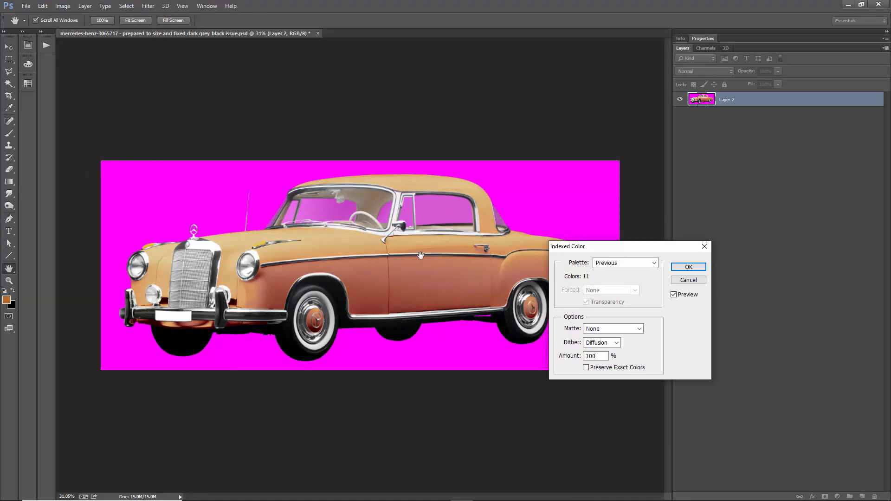
{"action": "left_click", "coordinate": [631, 265]}
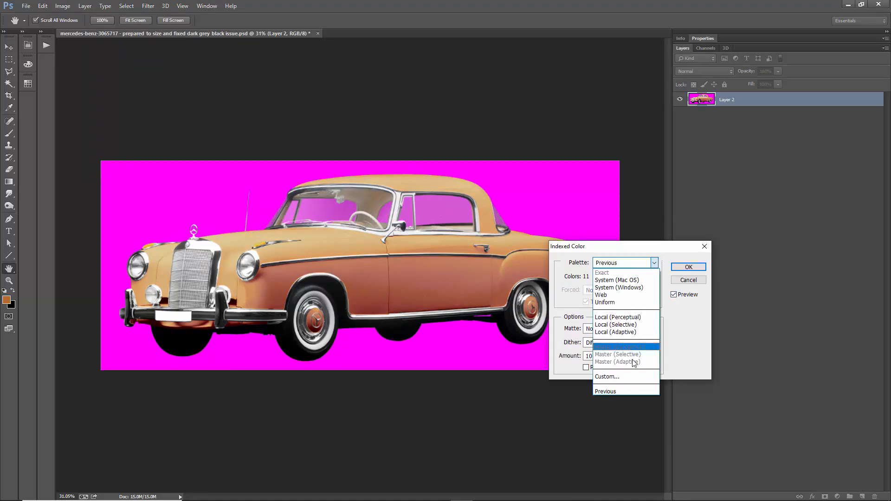
{"action": "left_click", "coordinate": [628, 377]}
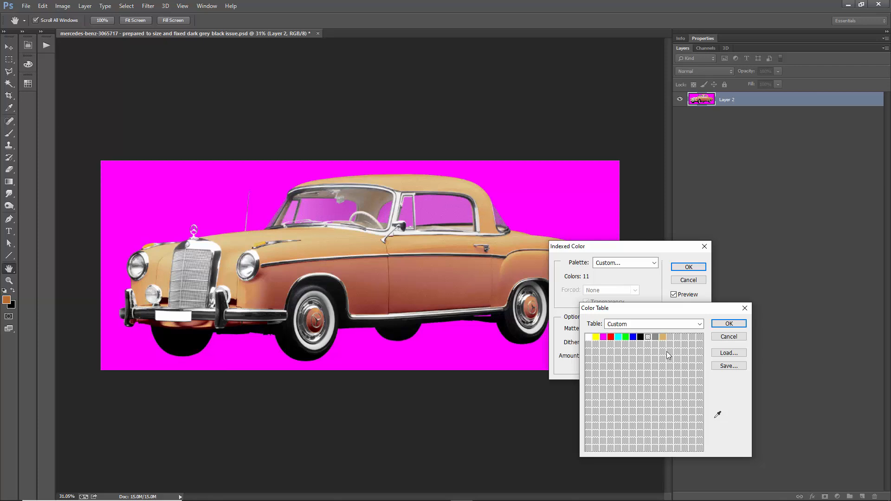
{"action": "left_click", "coordinate": [727, 338]}
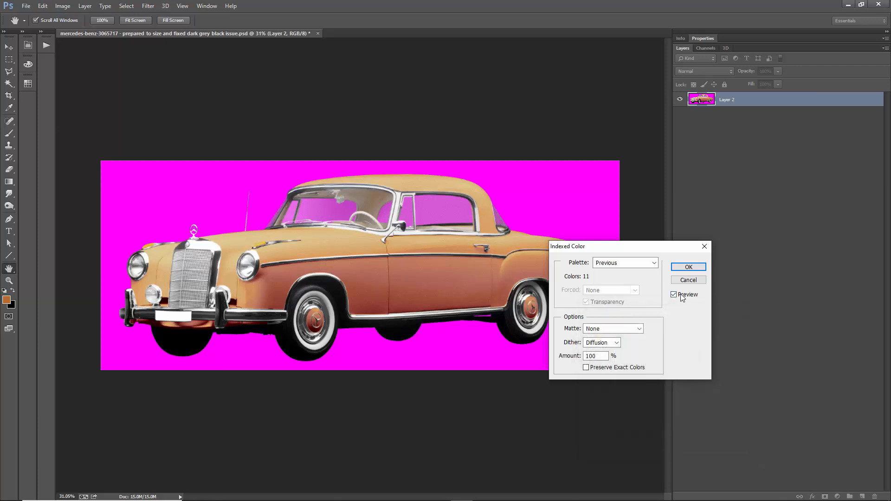
- Preview the conversion with a Local (Perceptual) palette of 3 colors, transparency off and Diffusion dither at 100%
{"action": "left_click", "coordinate": [624, 263]}
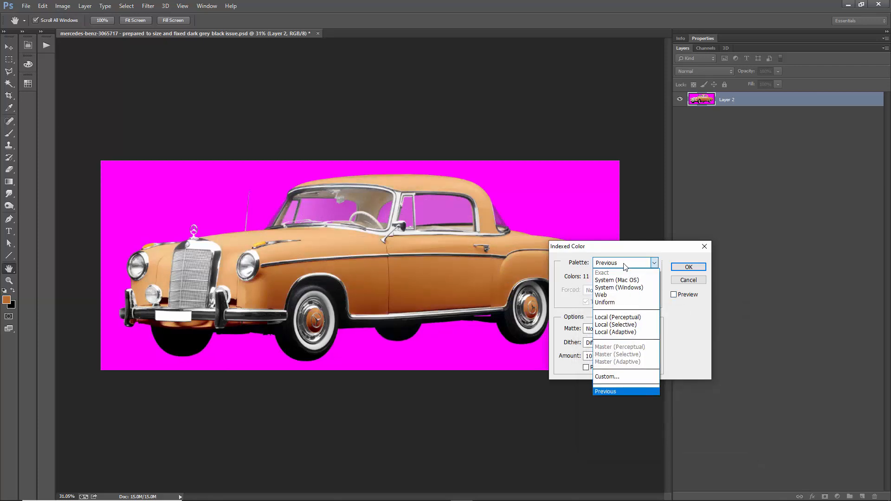
{"action": "left_click", "coordinate": [613, 317]}
{"action": "double_click", "coordinate": [597, 277]}
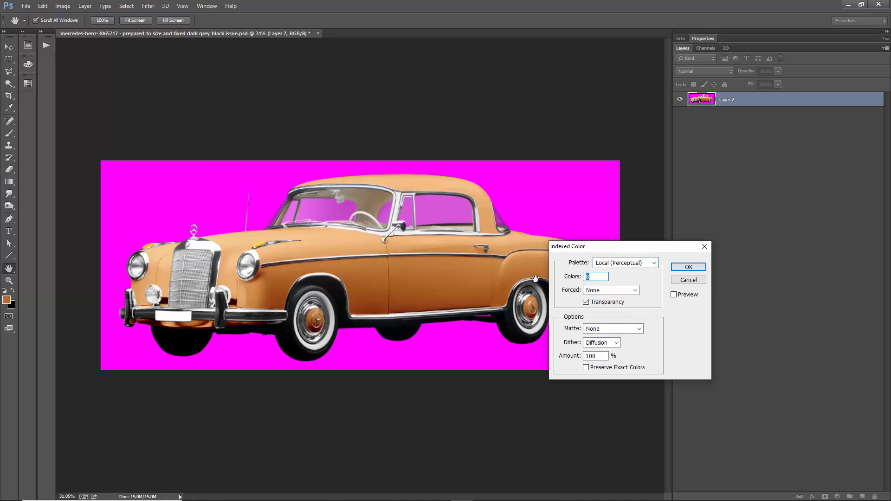
{"action": "type", "text": "3"}
{"action": "left_click", "coordinate": [613, 328]}
{"action": "left_click", "coordinate": [594, 335]}
{"action": "left_click", "coordinate": [603, 342]}
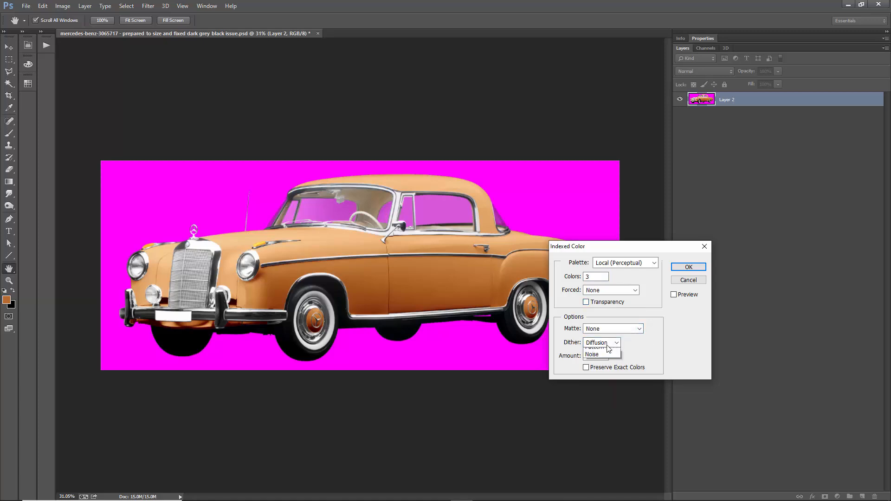
{"action": "left_click", "coordinate": [611, 368]}
{"action": "key", "text": "Tab"}
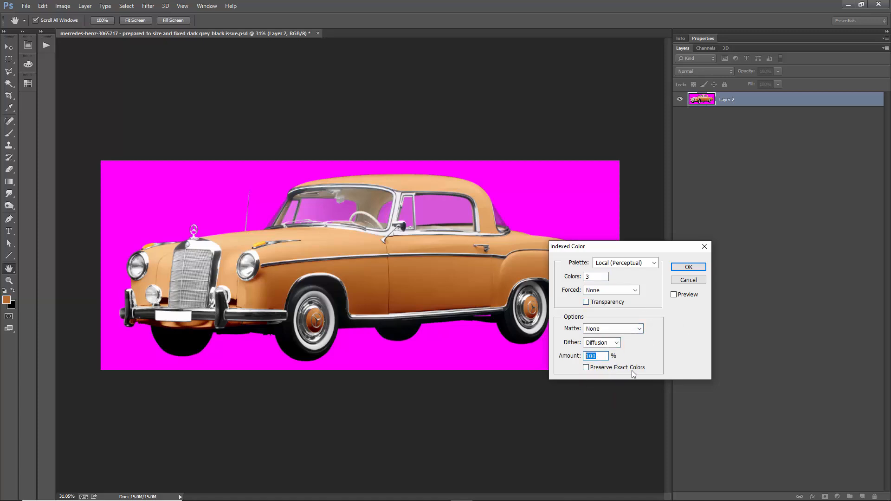
{"action": "left_click", "coordinate": [684, 296]}
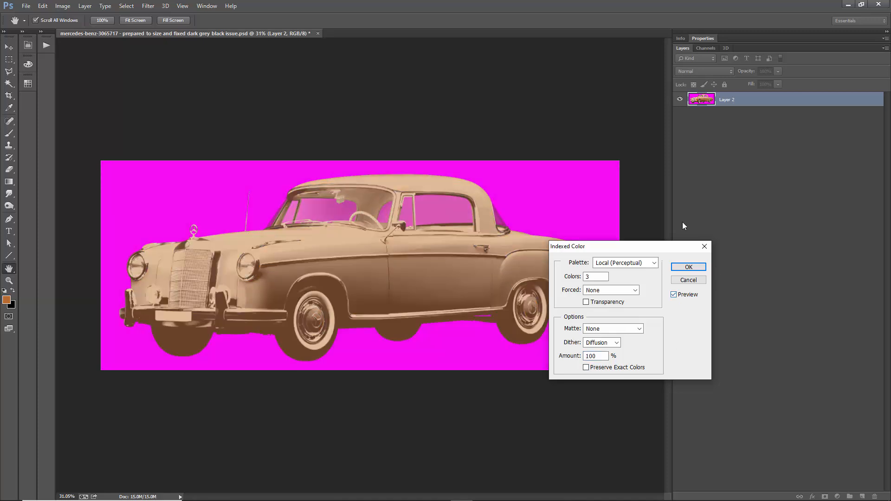
- Inspect the custom color table of the 3-color palette, cancel it, and reselect the Local (Perceptual) palette
{"action": "double_click", "coordinate": [596, 276]}
{"action": "left_click", "coordinate": [629, 265]}
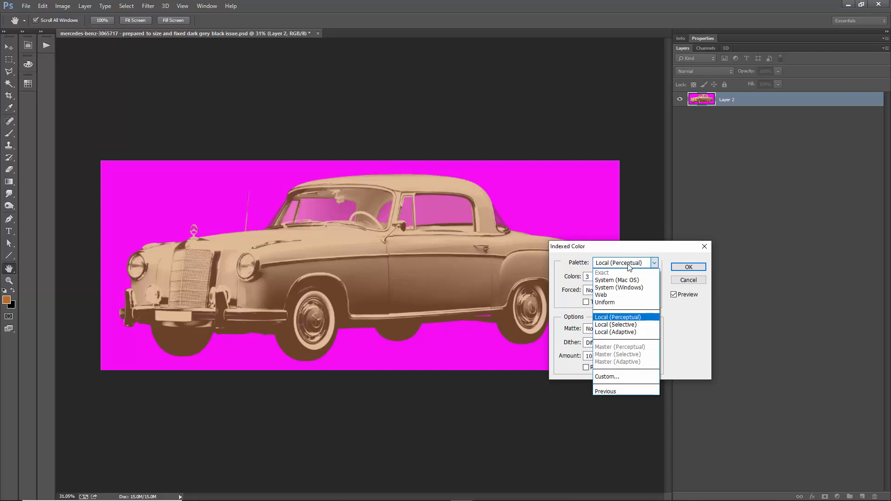
{"action": "left_click", "coordinate": [625, 379]}
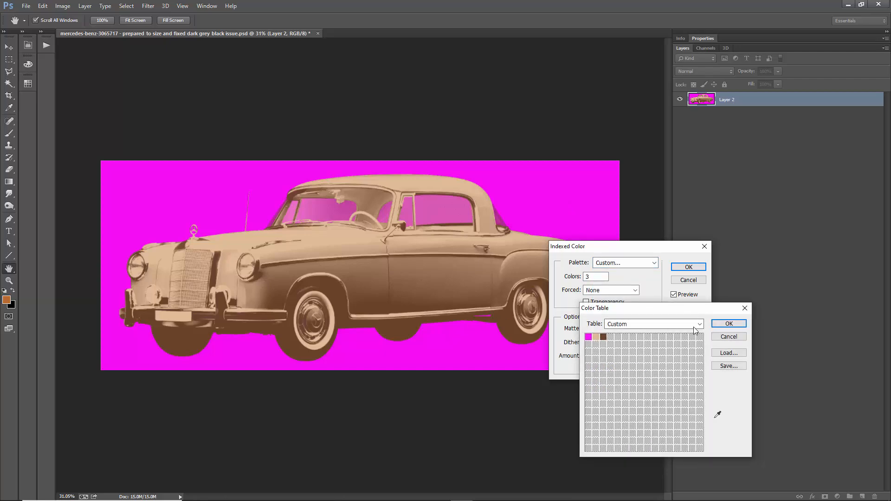
{"action": "left_click", "coordinate": [729, 337]}
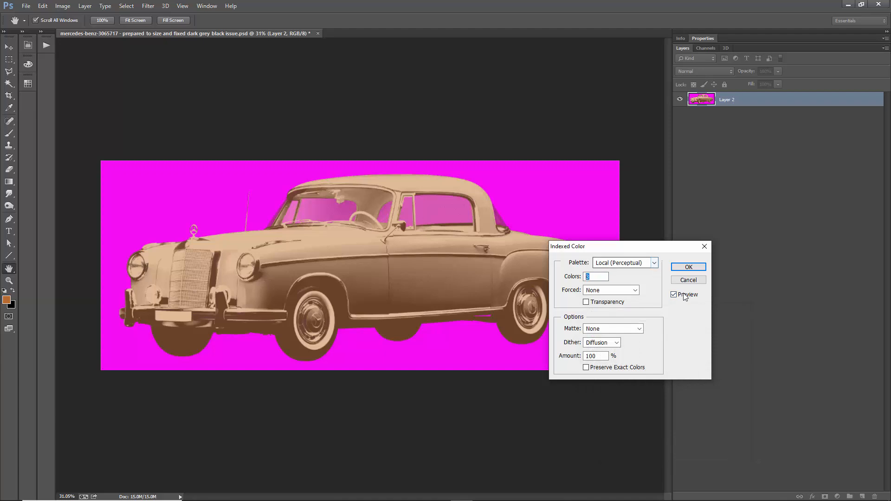
{"action": "left_click", "coordinate": [645, 263]}
{"action": "left_click", "coordinate": [626, 320]}
{"action": "key", "text": "Tab"}
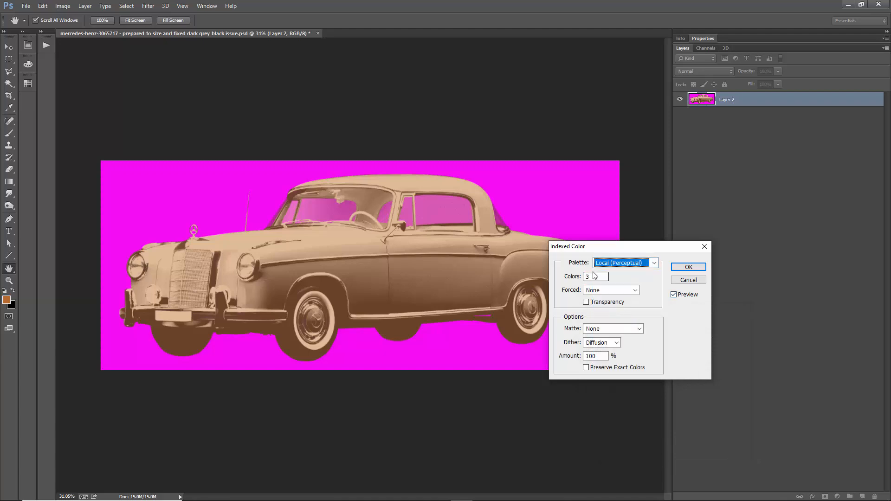
- Compare the indexed preview with the original image, leave the preview off, and move the Indexed Color dialog clear of the car
{"action": "left_click", "coordinate": [675, 295]}
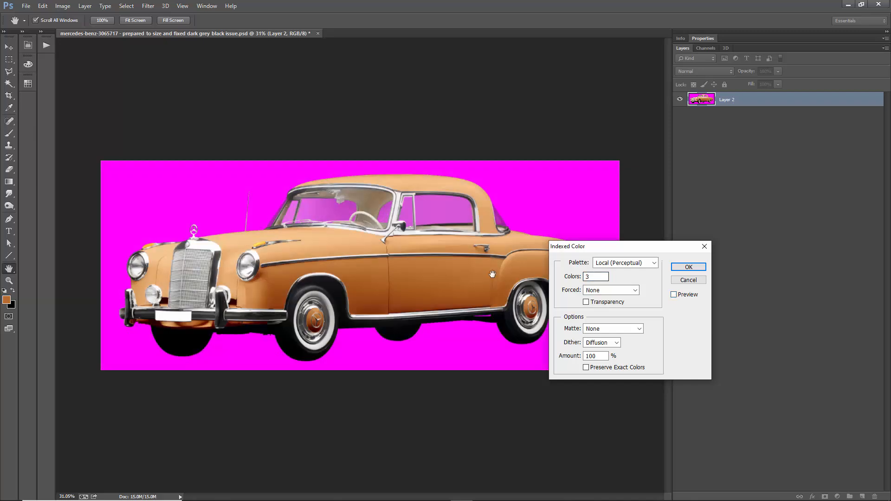
{"action": "left_click", "coordinate": [675, 296]}
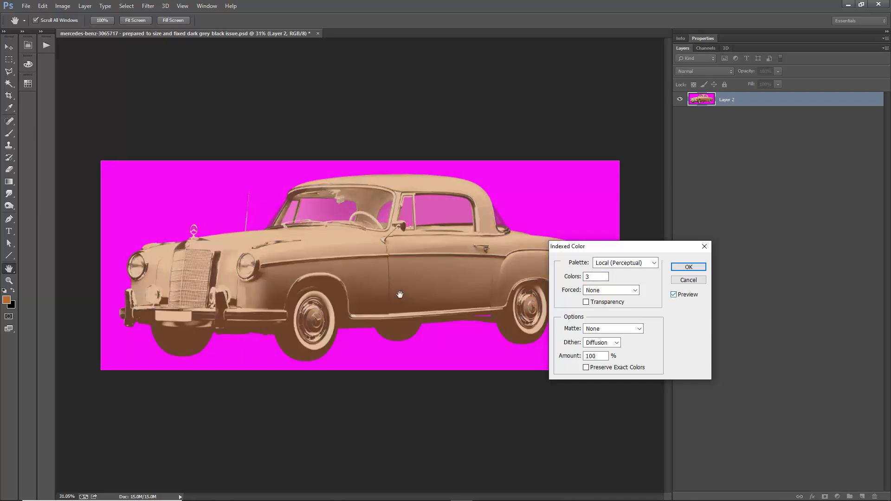
{"action": "left_click", "coordinate": [675, 295]}
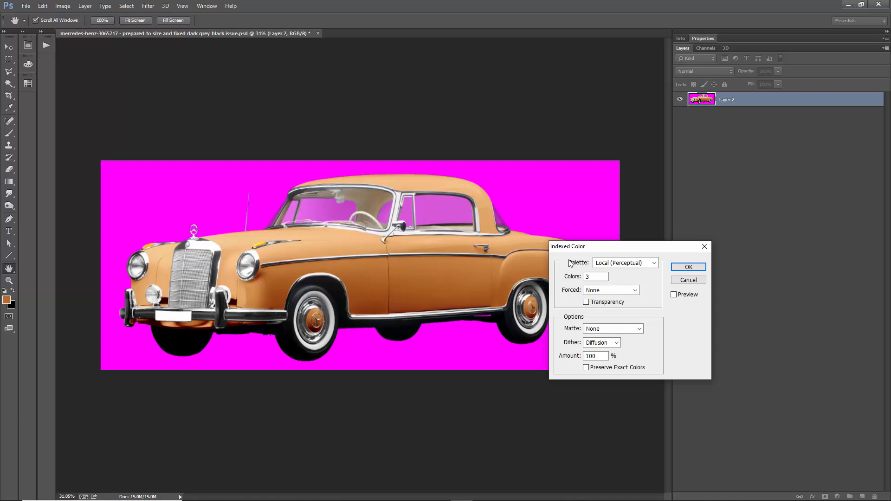
{"action": "left_click_drag", "start_coordinate": [582, 251], "coordinate": [672, 216]}
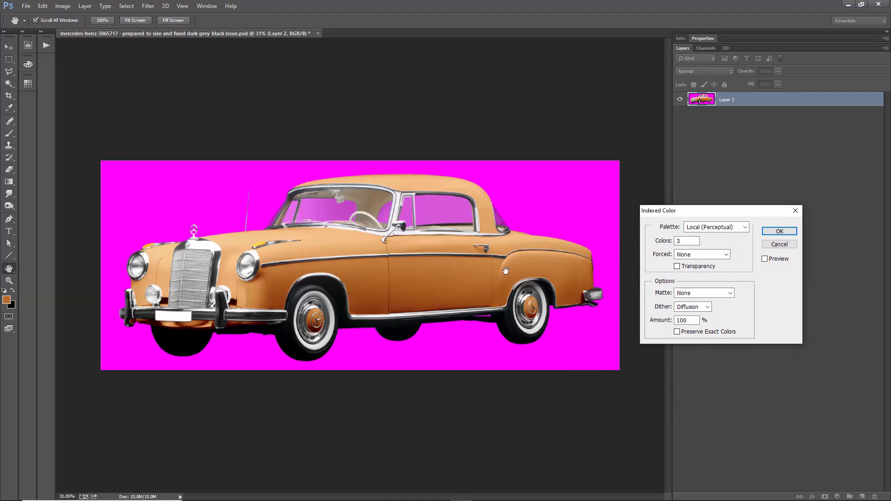
{"action": "left_click_drag", "start_coordinate": [669, 215], "coordinate": [649, 228]}
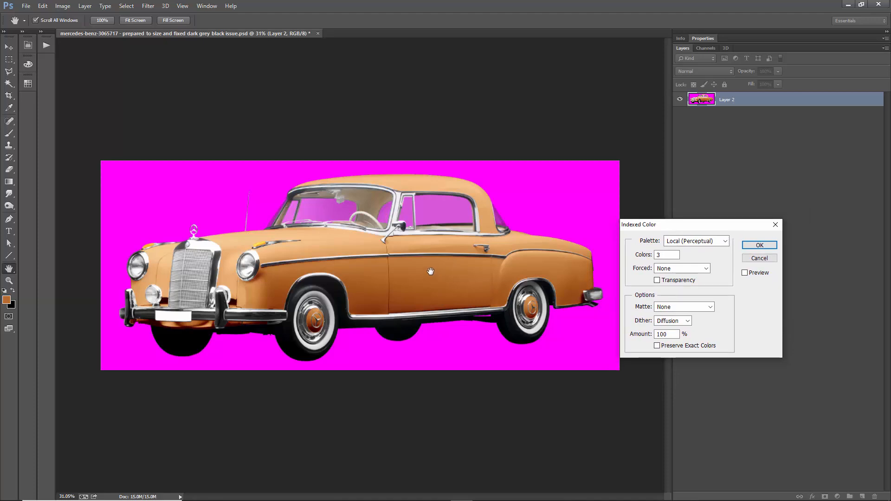
- Switch to a custom palette and set the first table color to the background magenta ff00ff
{"action": "left_click", "coordinate": [702, 248]}
{"action": "left_click", "coordinate": [707, 356]}
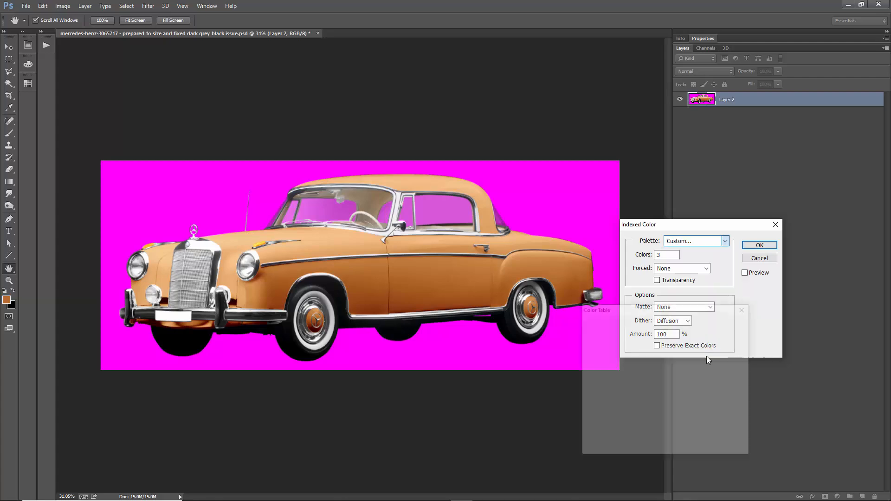
{"action": "left_click", "coordinate": [590, 336]}
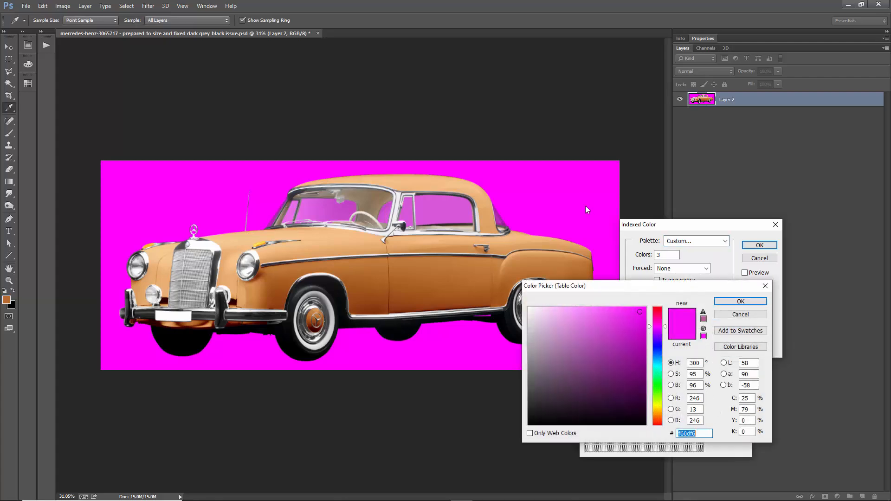
{"action": "left_click", "coordinate": [584, 195]}
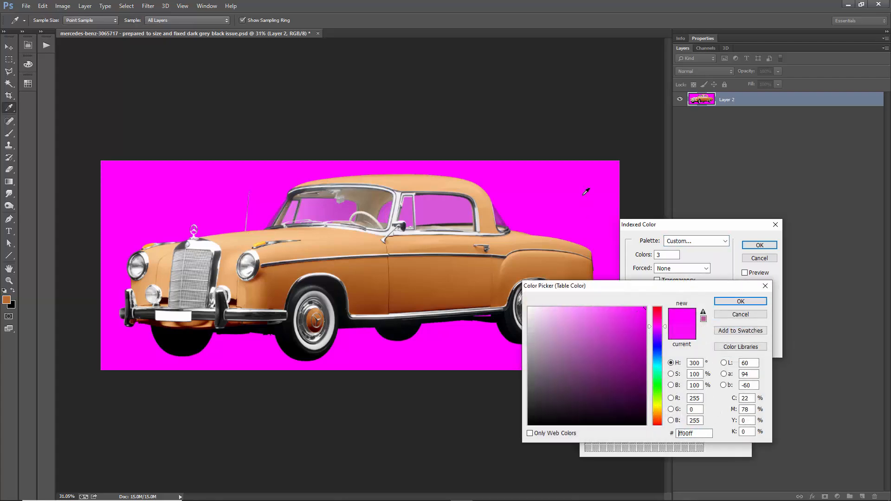
{"action": "left_click", "coordinate": [733, 301]}
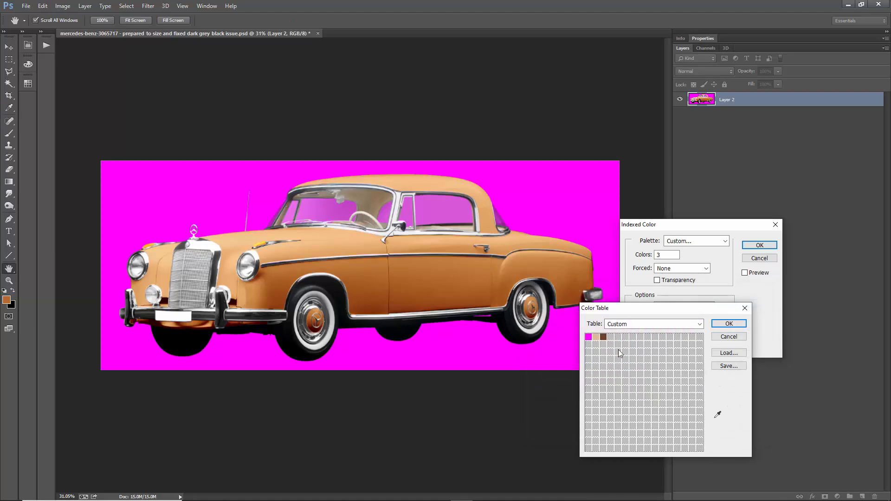
- Replace the second table color with a light orange sampled from the car's hood
{"action": "left_click", "coordinate": [597, 339]}
{"action": "left_click_drag", "start_coordinate": [341, 255], "coordinate": [315, 234]}
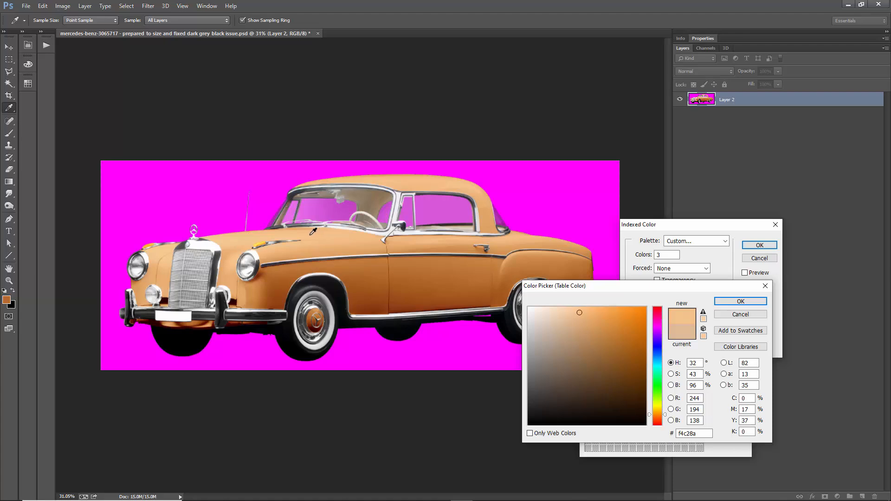
{"action": "left_click_drag", "start_coordinate": [280, 236], "coordinate": [243, 237]}
{"action": "left_click", "coordinate": [725, 302]}
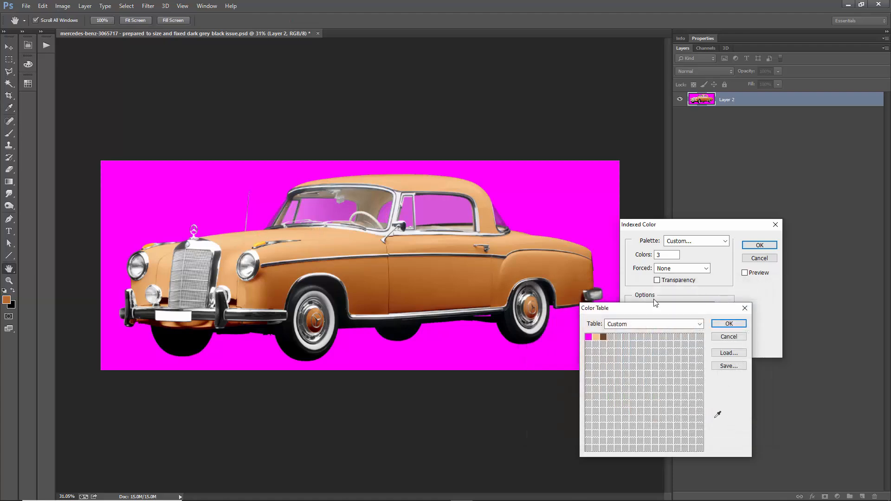
- Replace the third table color with a dark orange-brown sampled from the lower part of the car door
{"action": "left_click", "coordinate": [605, 335]}
{"action": "left_click_drag", "start_coordinate": [439, 307], "coordinate": [420, 288]}
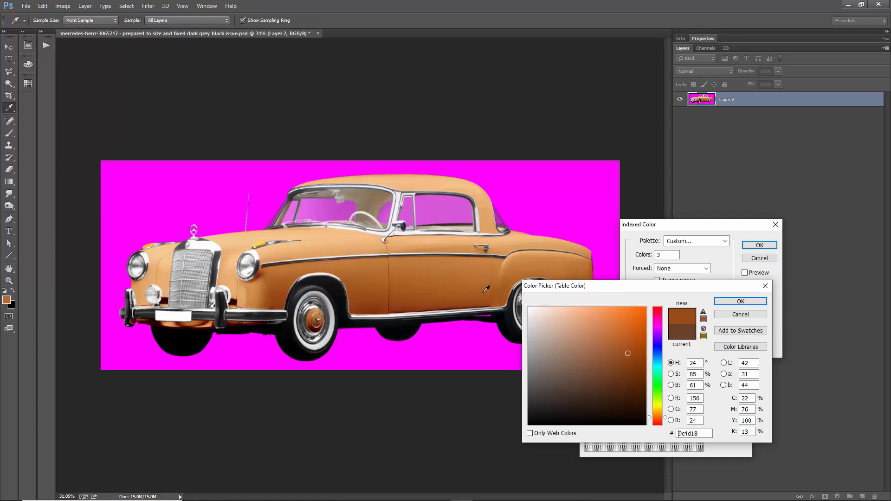
{"action": "left_click", "coordinate": [414, 289]}
{"action": "mouse_move", "coordinate": [412, 292]}
{"action": "left_mouse_down"}
{"action": "mouse_move", "coordinate": [403, 303]}
{"action": "mouse_move", "coordinate": [413, 292]}
{"action": "left_mouse_up"}
{"action": "left_click", "coordinate": [740, 302]}
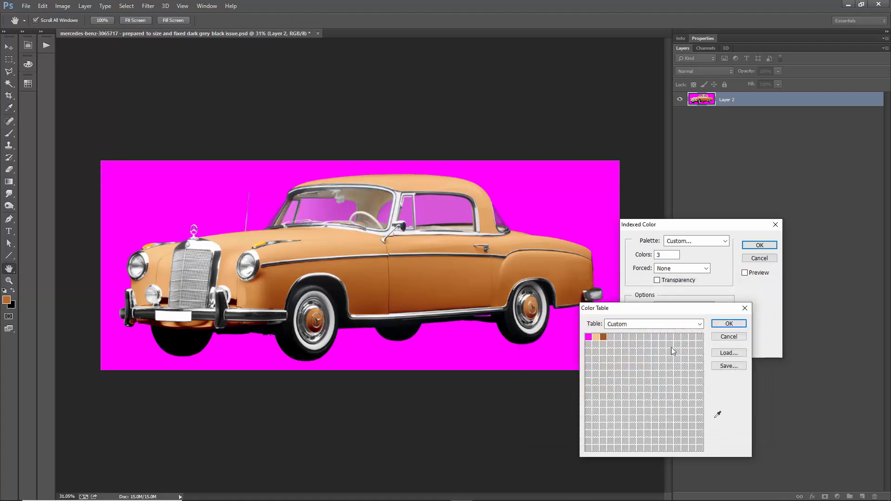
- Add black 000000 as the fourth and white ffffff as the fifth color of the custom table
{"action": "left_click", "coordinate": [611, 337]}
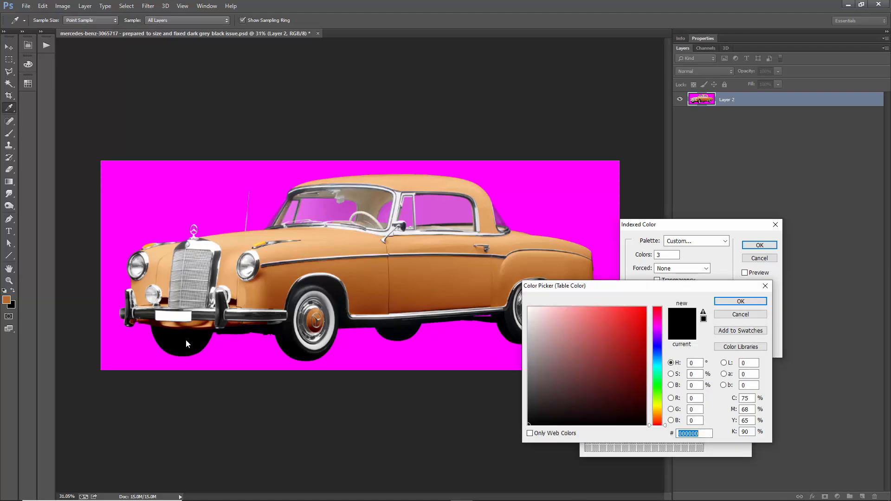
{"action": "left_click", "coordinate": [740, 314]}
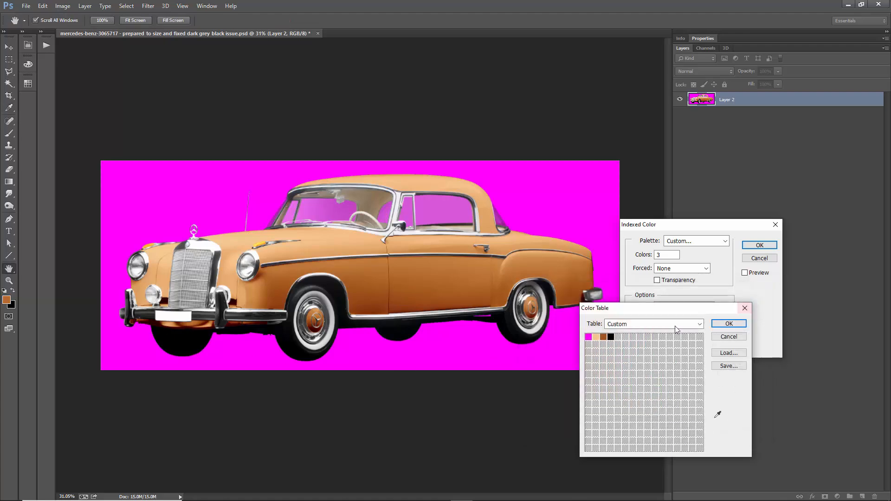
{"action": "left_click", "coordinate": [615, 335]}
{"action": "type", "text": "ffffff"}
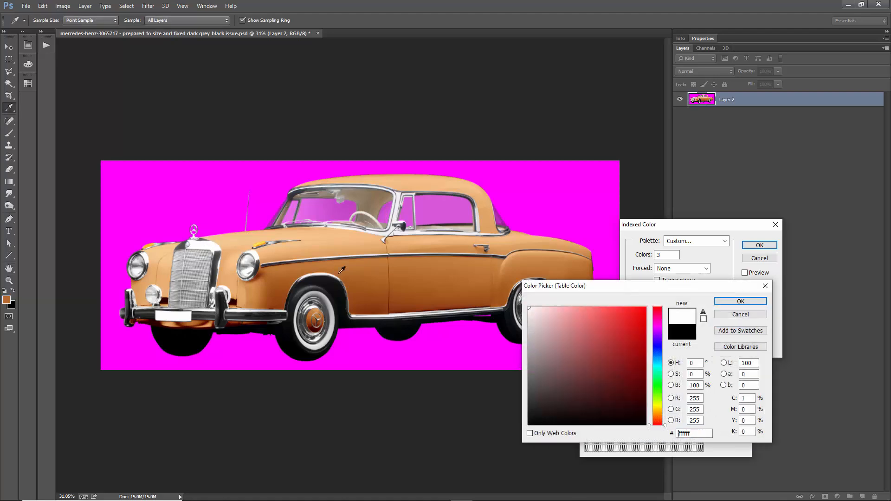
{"action": "left_click", "coordinate": [735, 299]}
- Add dark grey 4f4f4f as the sixth table color by sampling the grey tones of the car's trim and front wheel
{"action": "left_click", "coordinate": [626, 341]}
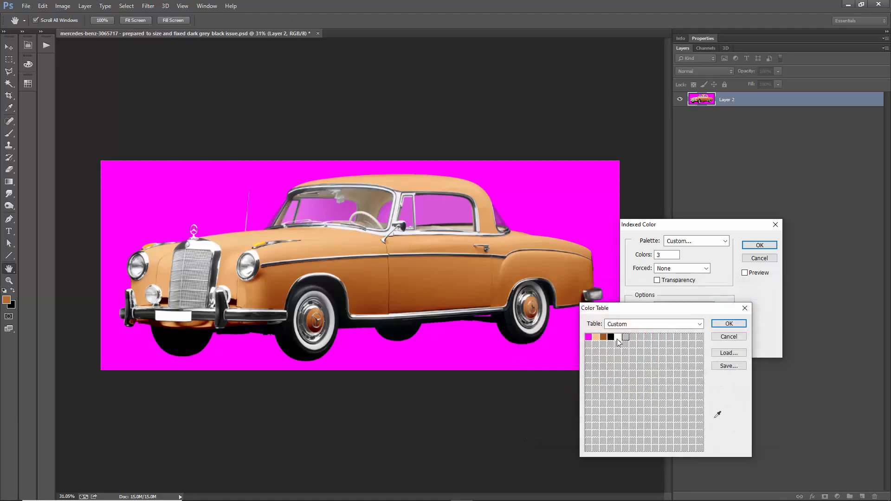
{"action": "left_click_drag", "start_coordinate": [215, 272], "coordinate": [309, 311]}
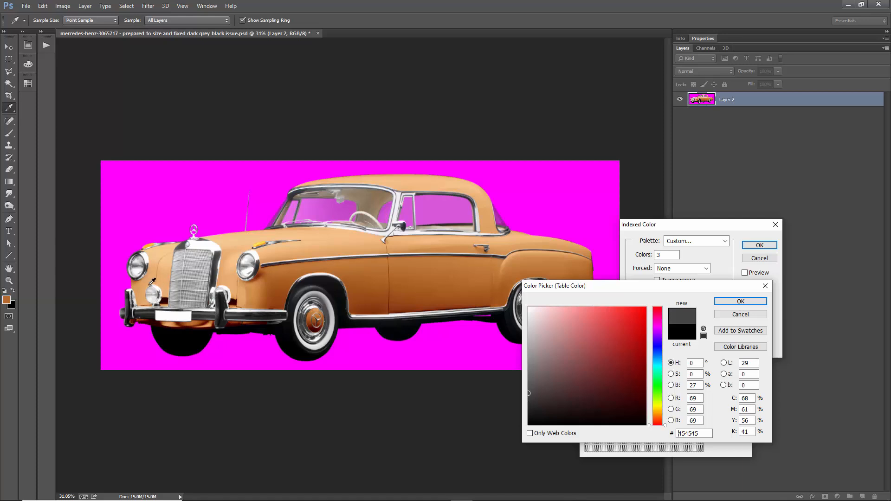
{"action": "left_click_drag", "start_coordinate": [136, 264], "coordinate": [138, 263]}
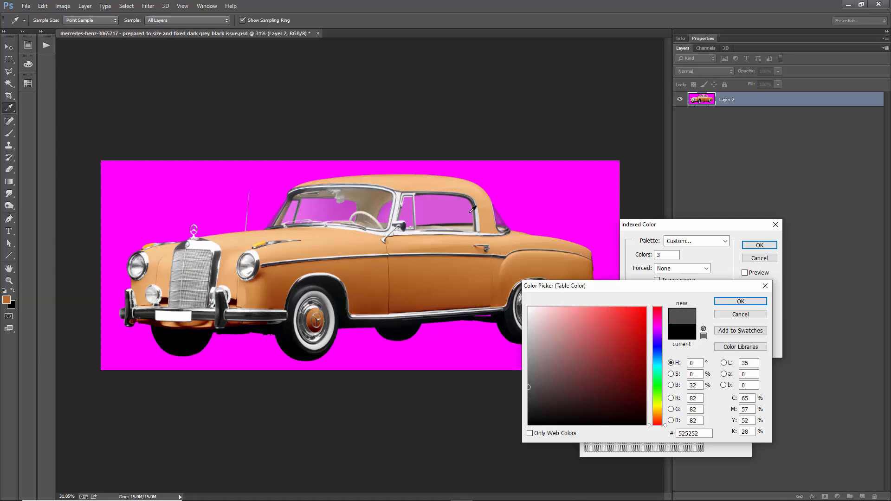
{"action": "left_click_drag", "start_coordinate": [550, 288], "coordinate": [649, 200]}
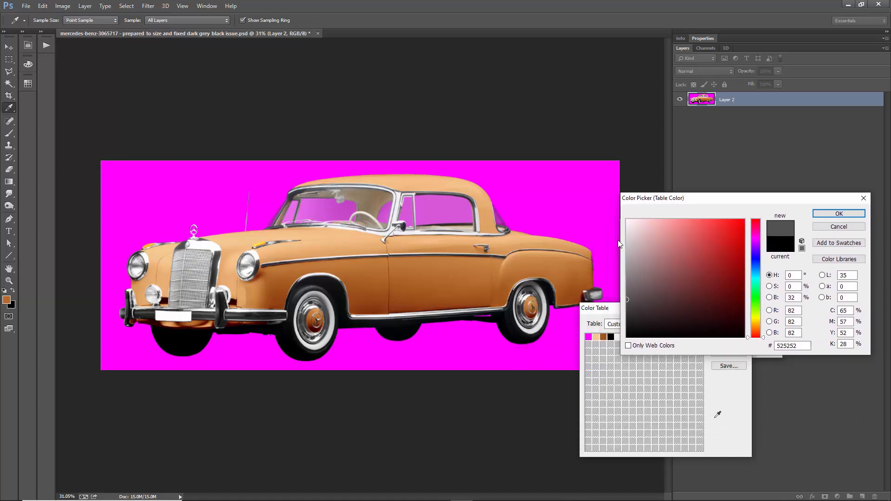
{"action": "mouse_move", "coordinate": [589, 293]}
{"action": "left_mouse_down"}
{"action": "mouse_move", "coordinate": [599, 291]}
{"action": "mouse_move", "coordinate": [588, 293]}
{"action": "left_mouse_up"}
{"action": "left_click_drag", "start_coordinate": [259, 305], "coordinate": [219, 290]}
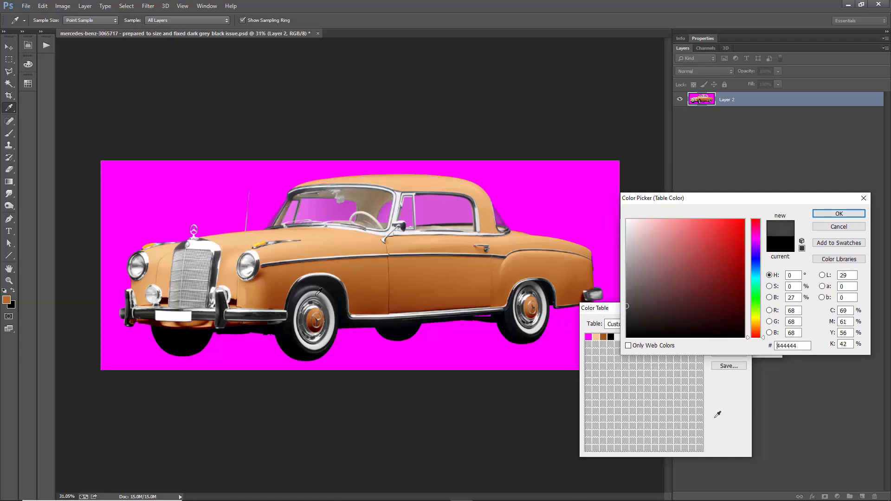
{"action": "mouse_move", "coordinate": [325, 298]}
{"action": "left_mouse_down"}
{"action": "mouse_move", "coordinate": [330, 309]}
{"action": "mouse_move", "coordinate": [309, 311]}
{"action": "mouse_move", "coordinate": [337, 304]}
{"action": "left_mouse_up"}
{"action": "left_click", "coordinate": [793, 298]}
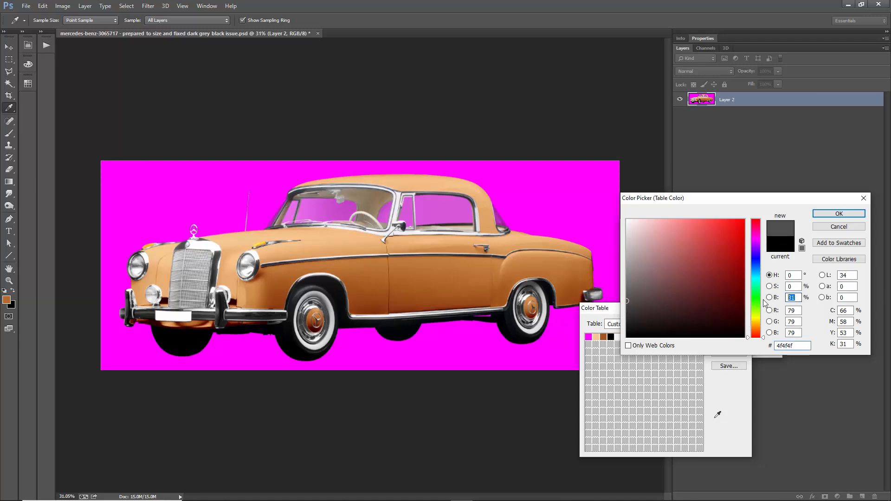
{"action": "left_click", "coordinate": [846, 215]}
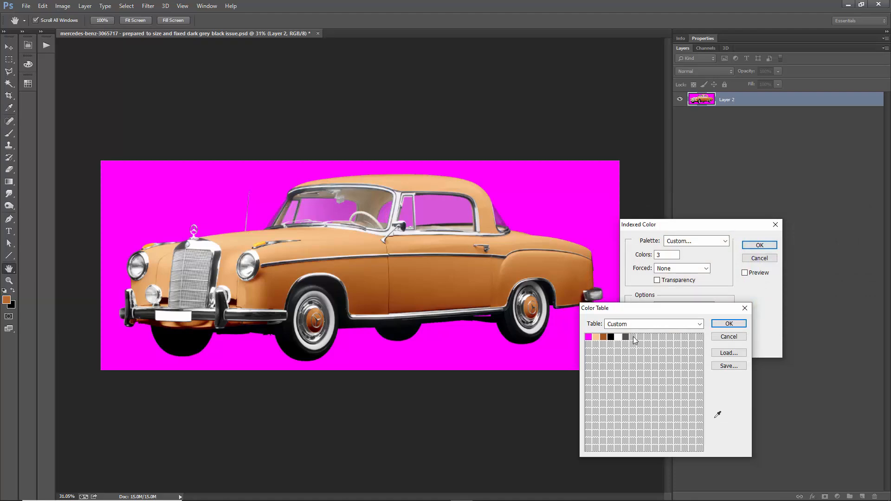
- Add an orange sampled from the fender turn signal as the seventh color of the custom table
{"action": "scroll", "coordinate": [293, 250], "scroll_direction": "up", "scroll_amount": 10}
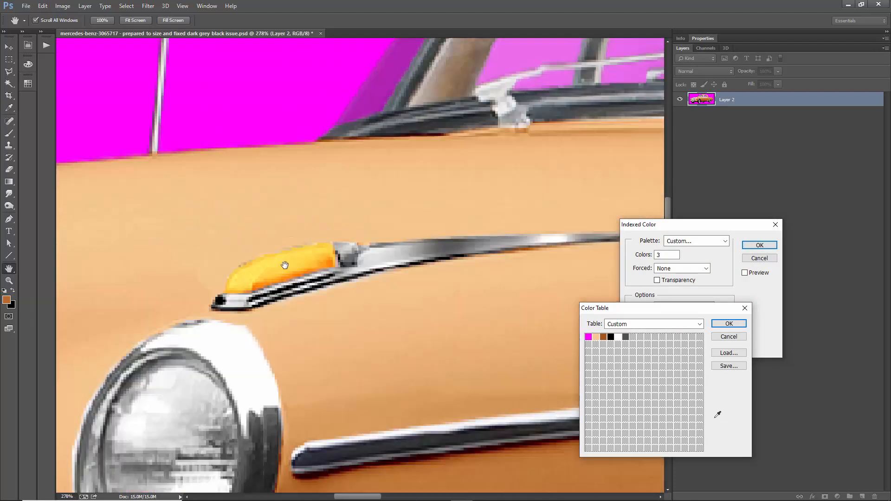
{"action": "scroll", "coordinate": [290, 267], "scroll_direction": "down", "scroll_amount": 5}
{"action": "scroll", "coordinate": [447, 277], "scroll_direction": "up", "scroll_amount": 4}
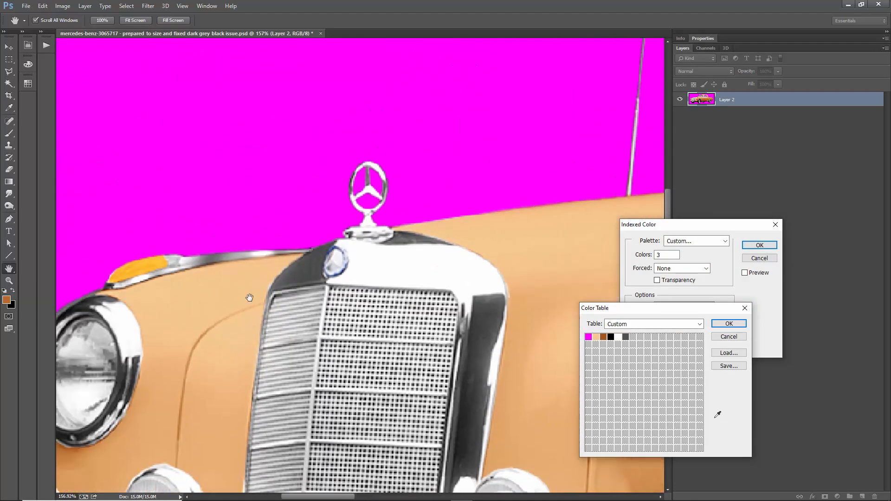
{"action": "scroll", "coordinate": [151, 292], "scroll_direction": "down", "scroll_amount": 5}
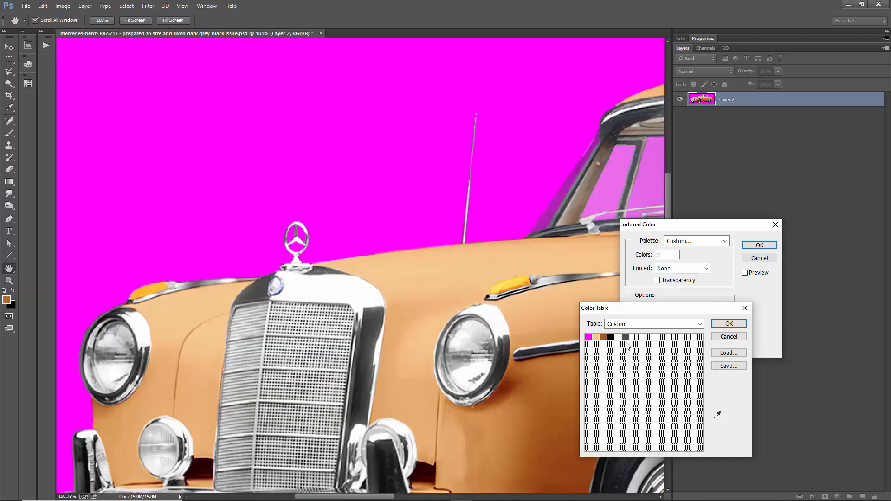
{"action": "left_click", "coordinate": [633, 338]}
{"action": "left_click", "coordinate": [151, 290]}
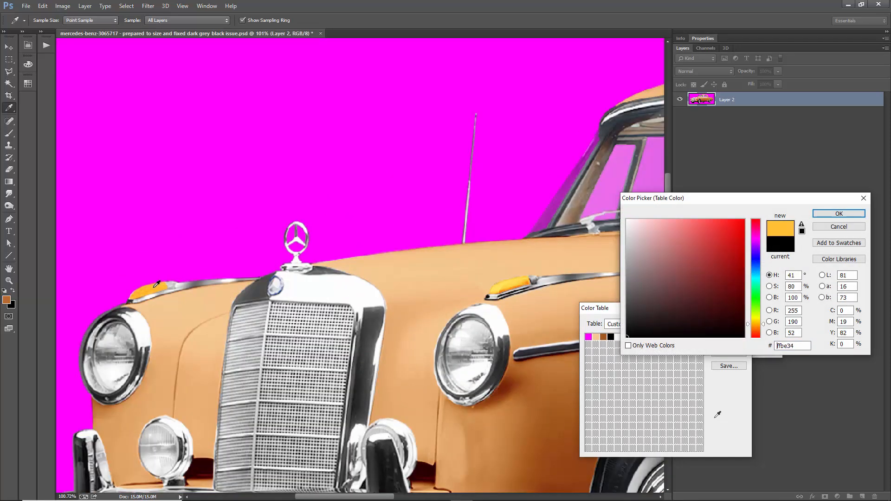
{"action": "left_click_drag", "start_coordinate": [155, 284], "coordinate": [147, 289]}
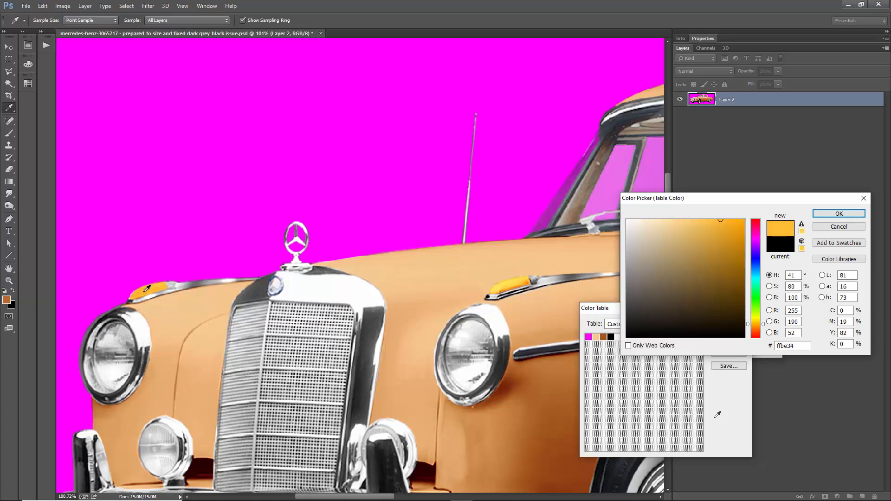
{"action": "left_click", "coordinate": [839, 213]}
- Add the light yellow ffe35b, sampled from the turn signal beside the hood, as the eighth table color
{"action": "left_click", "coordinate": [641, 338]}
{"action": "left_click_drag", "start_coordinate": [514, 288], "coordinate": [497, 287]}
{"action": "left_click", "coordinate": [834, 215]}
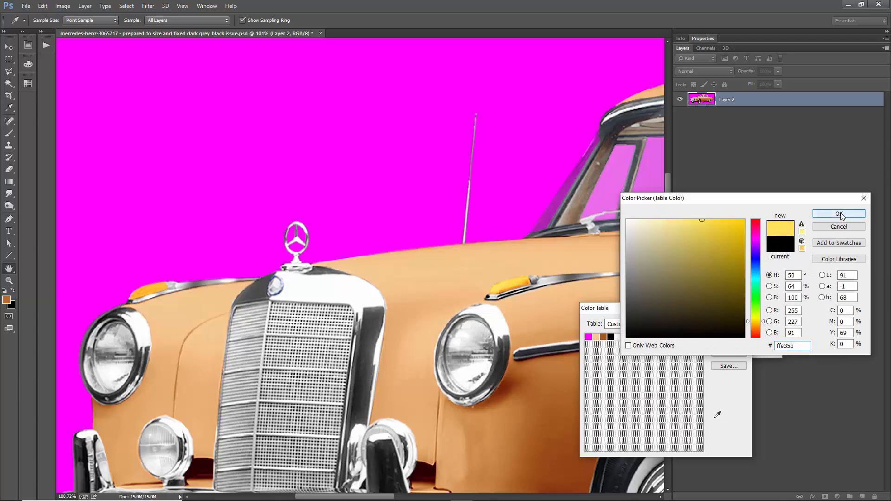
- Add the light beige d2c7bc, sampled from the seat visible through the side window, as the ninth color of the custom table
{"action": "scroll", "coordinate": [375, 303], "scroll_direction": "right", "scroll_amount": 10}
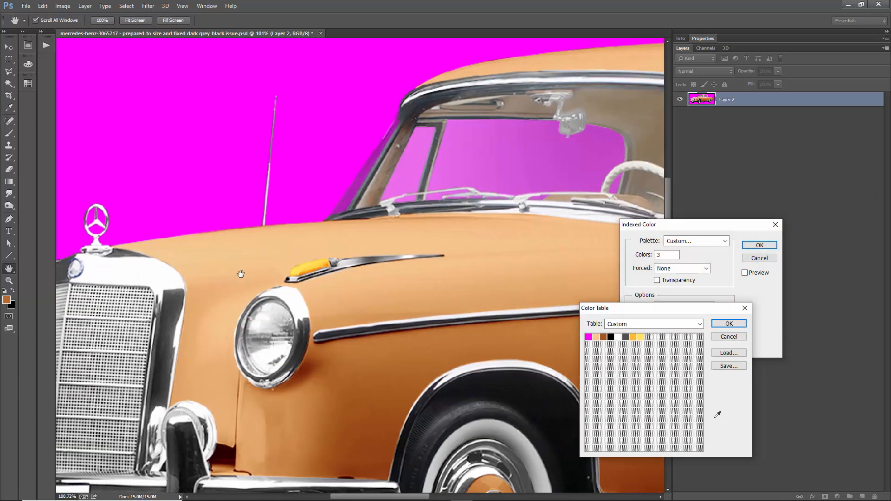
{"action": "scroll", "coordinate": [421, 218], "scroll_direction": "up", "scroll_amount": 3}
{"action": "scroll", "coordinate": [421, 218], "scroll_direction": "right", "scroll_amount": 2}
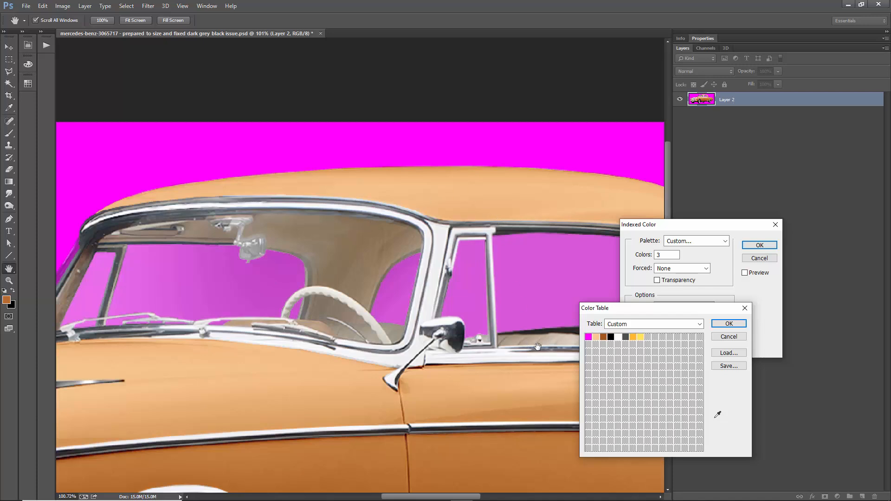
{"action": "left_click", "coordinate": [649, 337]}
{"action": "left_click", "coordinate": [344, 242]}
{"action": "mouse_move", "coordinate": [346, 240]}
{"action": "left_mouse_down"}
{"action": "mouse_move", "coordinate": [325, 228]}
{"action": "mouse_move", "coordinate": [339, 241]}
{"action": "left_mouse_up"}
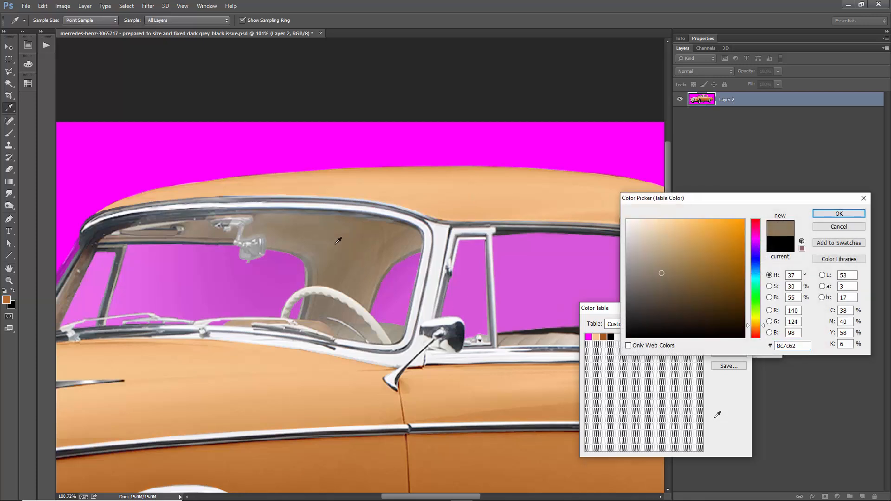
{"action": "left_click", "coordinate": [555, 338]}
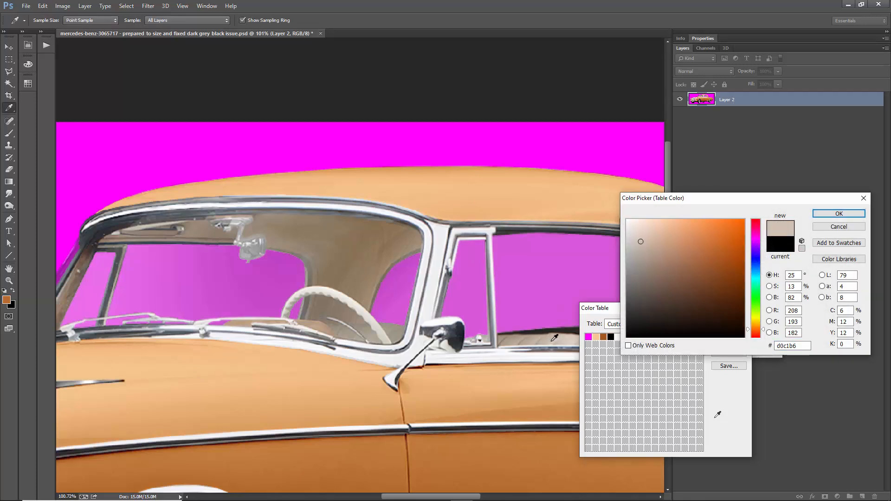
{"action": "left_click_drag", "start_coordinate": [556, 338], "coordinate": [535, 338]}
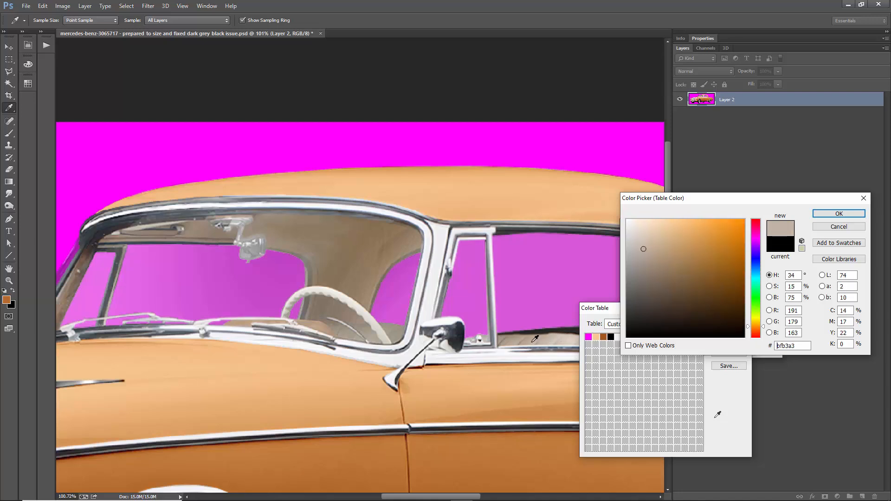
{"action": "left_click", "coordinate": [346, 239]}
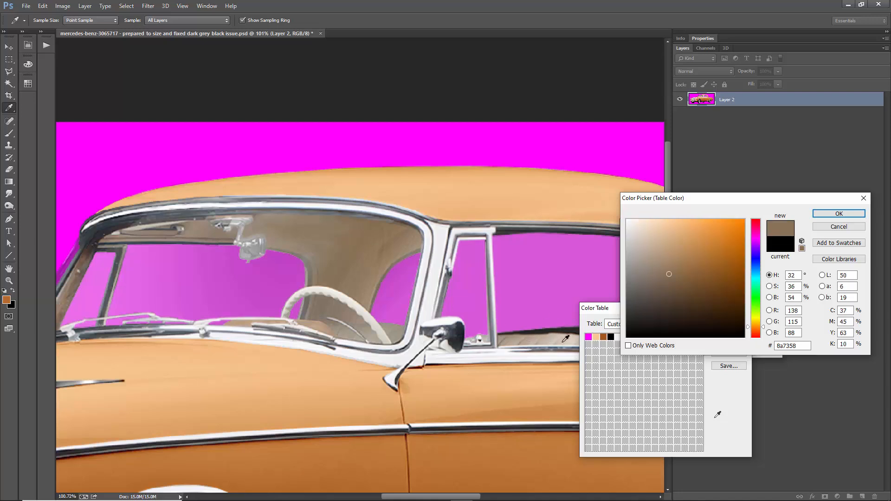
{"action": "left_click", "coordinate": [567, 337]}
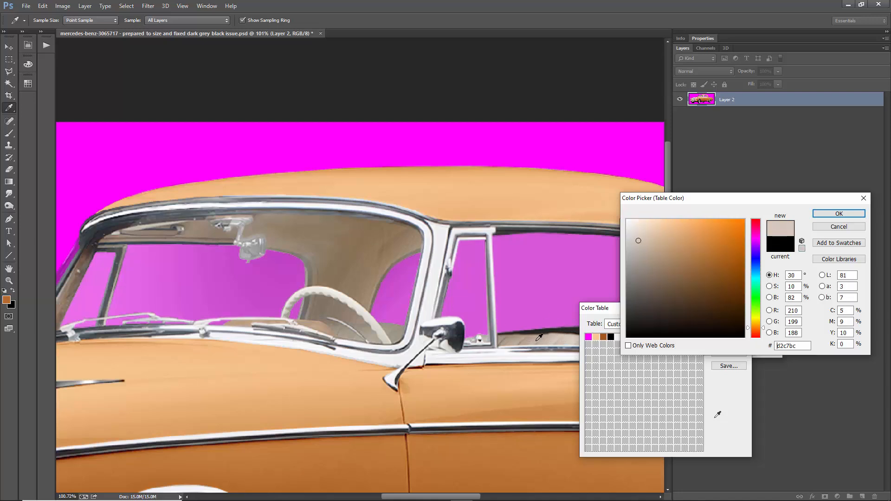
{"action": "left_click", "coordinate": [839, 214]}
- Add the grey-brown 8b7c63, sampled from the car's interior behind the windshield, as the tenth color and accept the custom table
{"action": "left_click", "coordinate": [657, 340]}
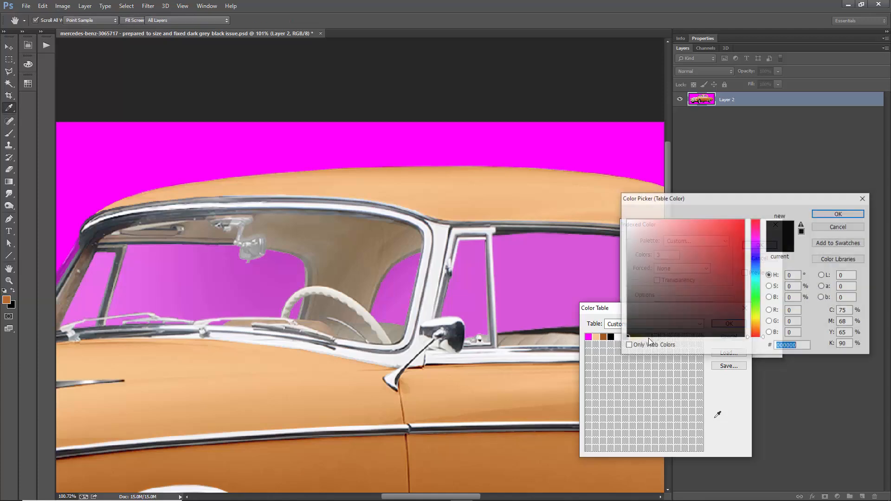
{"action": "left_click", "coordinate": [309, 226]}
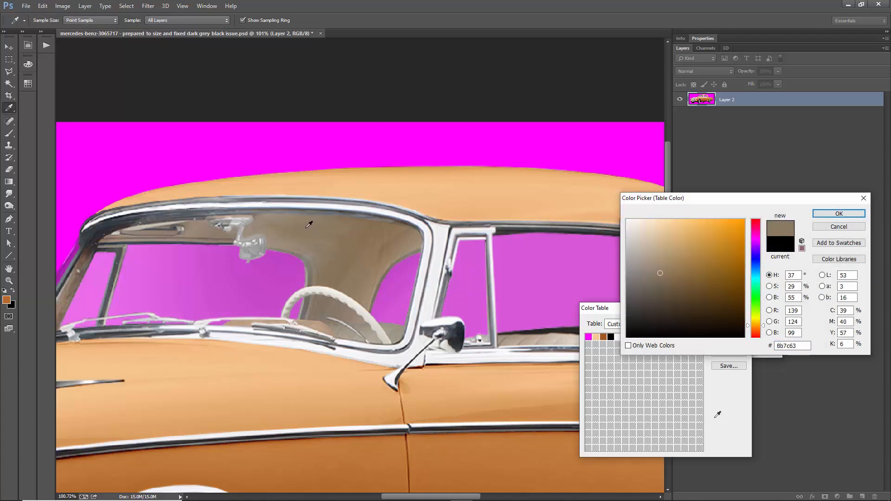
{"action": "left_click", "coordinate": [839, 214]}
{"action": "left_click", "coordinate": [729, 324]}
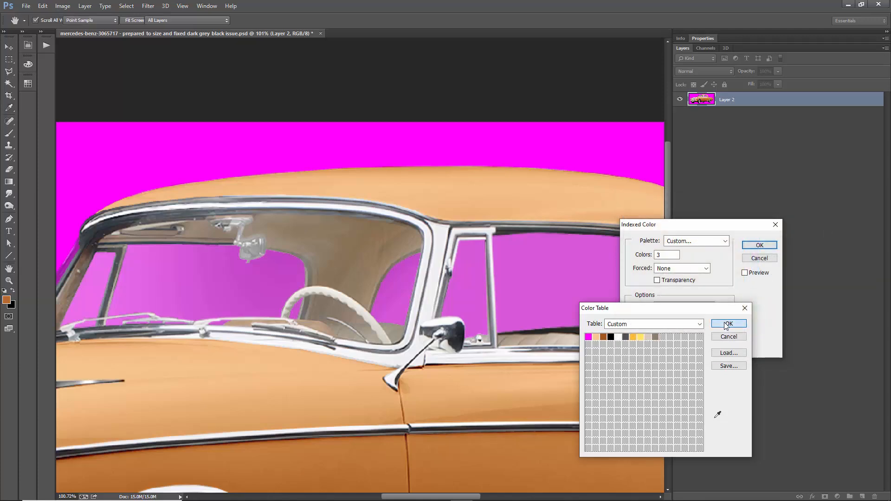
- Turn on the preview and examine the dithering on the hood, turn signal, headlight, fender and door at close range
{"action": "left_click", "coordinate": [757, 275]}
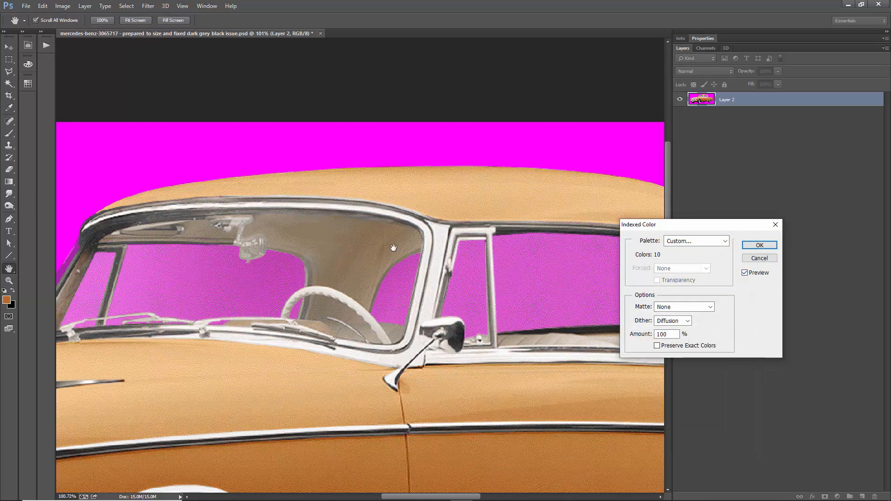
{"action": "scroll", "coordinate": [332, 234], "scroll_direction": "up", "scroll_amount": 1}
{"action": "scroll", "coordinate": [322, 296], "scroll_direction": "up", "scroll_amount": 10}
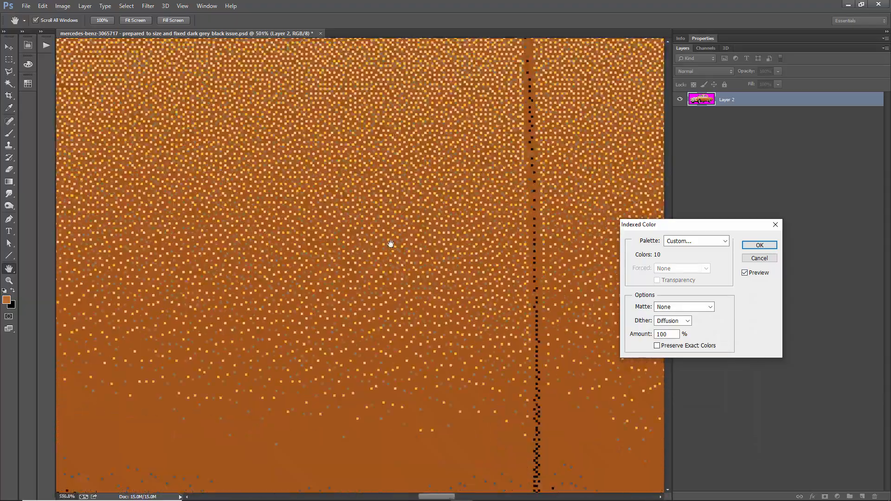
{"action": "scroll", "coordinate": [402, 181], "scroll_direction": "down", "scroll_amount": 3}
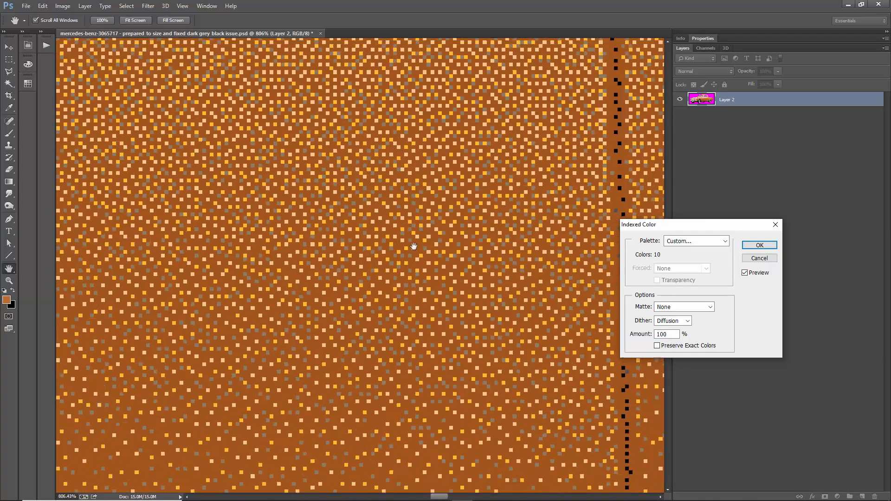
{"action": "scroll", "coordinate": [392, 258], "scroll_direction": "down", "scroll_amount": 4}
{"action": "scroll", "coordinate": [513, 285], "scroll_direction": "down", "scroll_amount": 4}
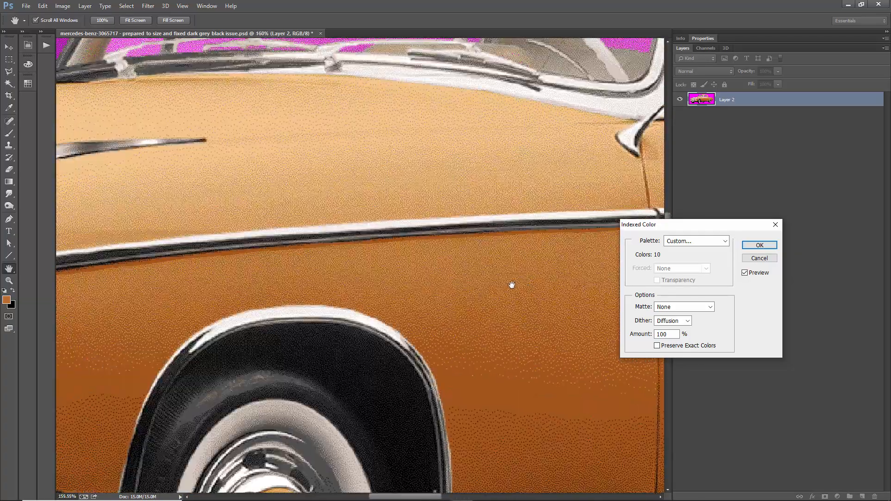
{"action": "scroll", "coordinate": [388, 311], "scroll_direction": "up", "scroll_amount": 8}
{"action": "left_click_drag", "start_coordinate": [376, 315], "coordinate": [469, 324]}
{"action": "scroll", "coordinate": [469, 324], "scroll_direction": "down", "scroll_amount": 4}
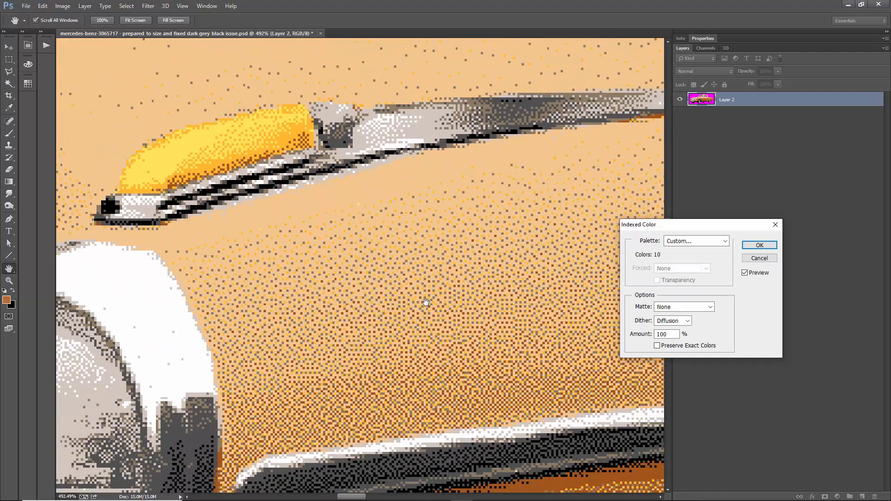
{"action": "scroll", "coordinate": [425, 299], "scroll_direction": "down", "scroll_amount": 2}
{"action": "scroll", "coordinate": [381, 315], "scroll_direction": "down", "scroll_amount": 3}
{"action": "scroll", "coordinate": [447, 213], "scroll_direction": "down", "scroll_amount": 2}
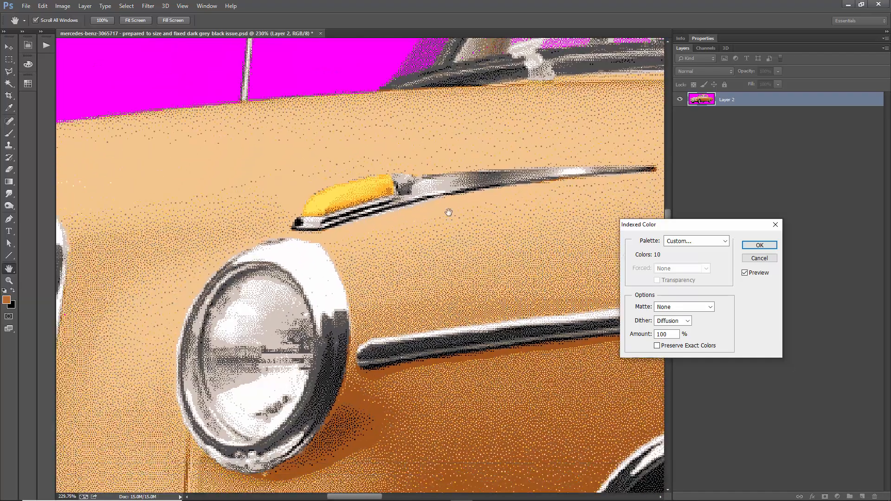
{"action": "scroll", "coordinate": [297, 271], "scroll_direction": "up", "scroll_amount": 2}
{"action": "left_click_drag", "start_coordinate": [501, 390], "coordinate": [243, 295]}
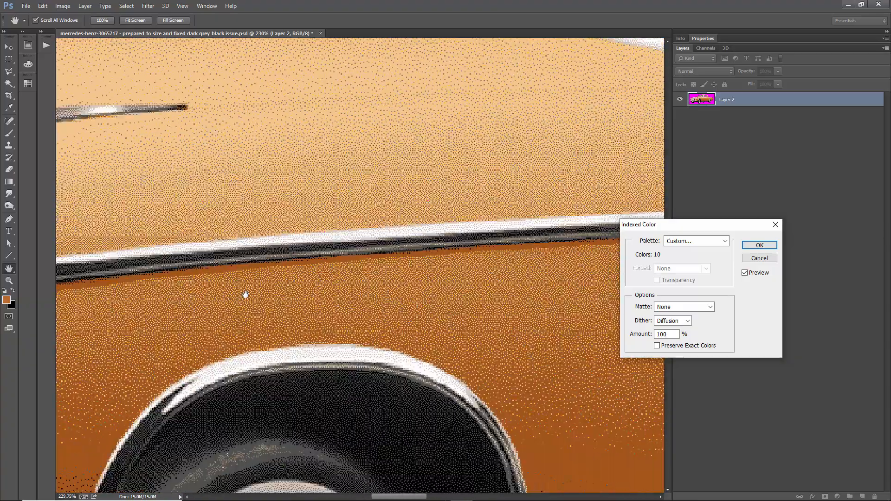
{"action": "left_click_drag", "start_coordinate": [523, 294], "coordinate": [458, 271]}
{"action": "scroll", "coordinate": [458, 271], "scroll_direction": "down", "scroll_amount": 3}
{"action": "scroll", "coordinate": [430, 293], "scroll_direction": "up", "scroll_amount": 3}
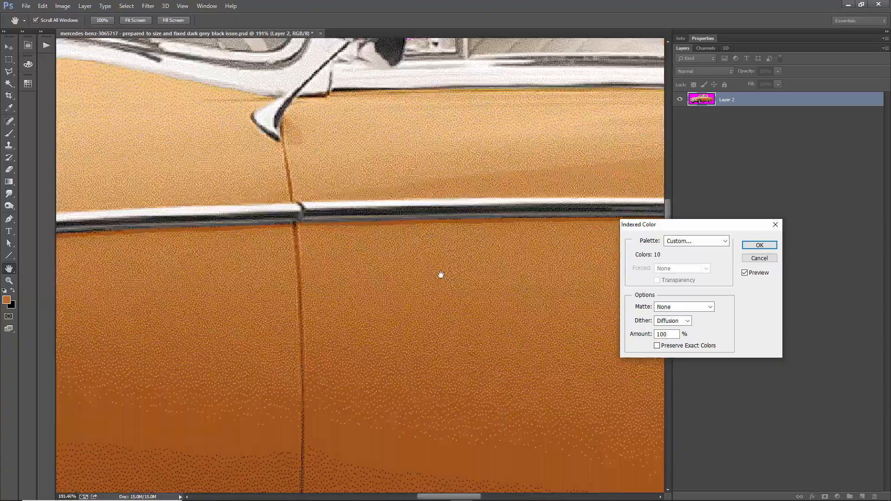
{"action": "scroll", "coordinate": [441, 273], "scroll_direction": "down", "scroll_amount": 1}
- Turn off the preview and add the mid brown ba7335, sampled from the door paint, as the eleventh color of the custom table
{"action": "left_click", "coordinate": [753, 274]}
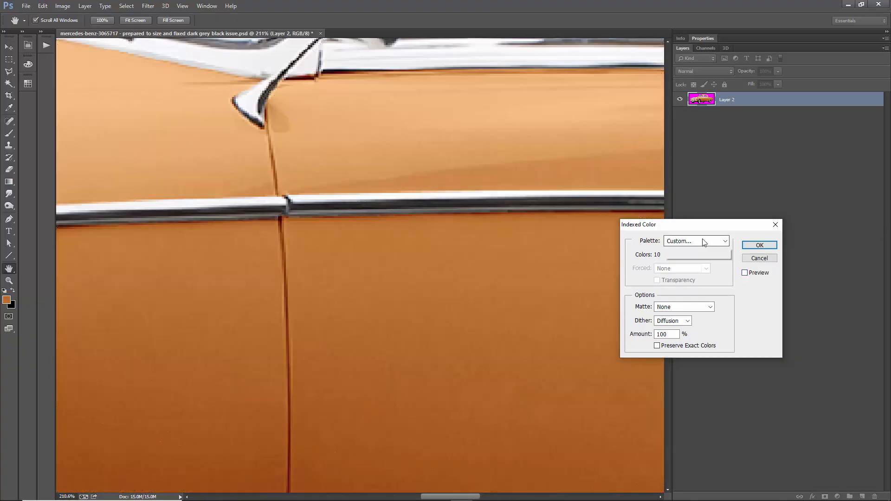
{"action": "left_click", "coordinate": [706, 241]}
{"action": "left_click", "coordinate": [695, 355]}
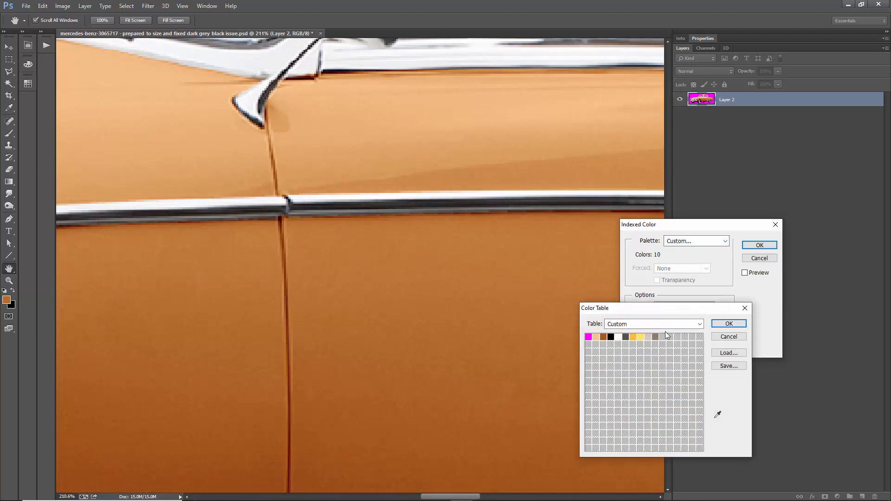
{"action": "left_click", "coordinate": [665, 338]}
{"action": "left_click", "coordinate": [363, 281]}
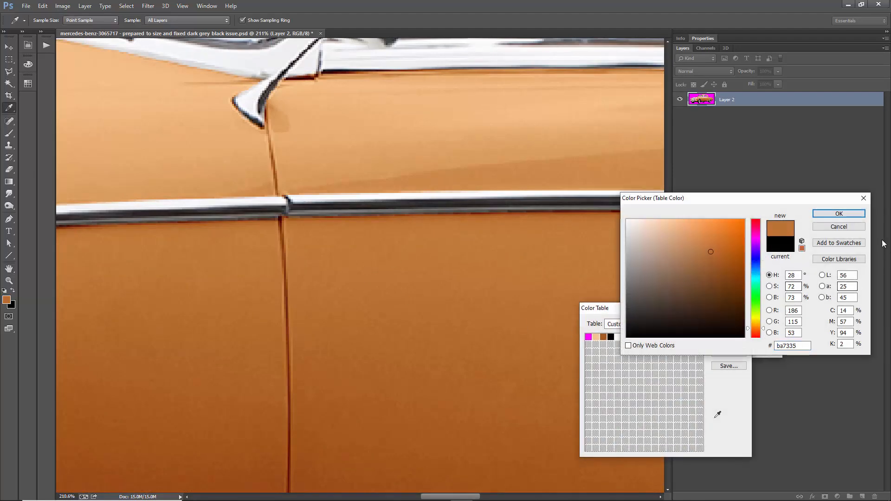
{"action": "left_click", "coordinate": [839, 214]}
{"action": "left_click", "coordinate": [728, 323]}
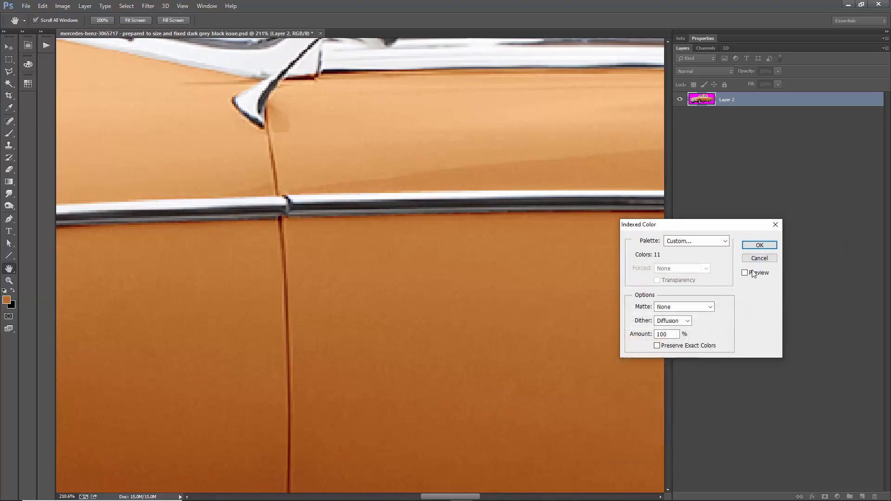
- Turn the preview back on and examine how the expanded palette dithers the door, mirror base and lower body panels
{"action": "left_click", "coordinate": [753, 274]}
{"action": "scroll", "coordinate": [435, 295], "scroll_direction": "up", "scroll_amount": 3}
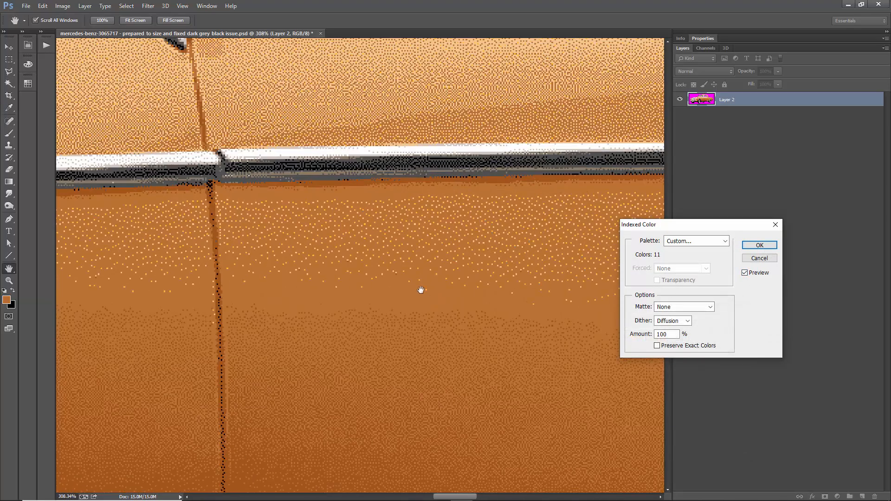
{"action": "scroll", "coordinate": [464, 324], "scroll_direction": "down", "scroll_amount": 3}
{"action": "scroll", "coordinate": [464, 278], "scroll_direction": "up", "scroll_amount": 5}
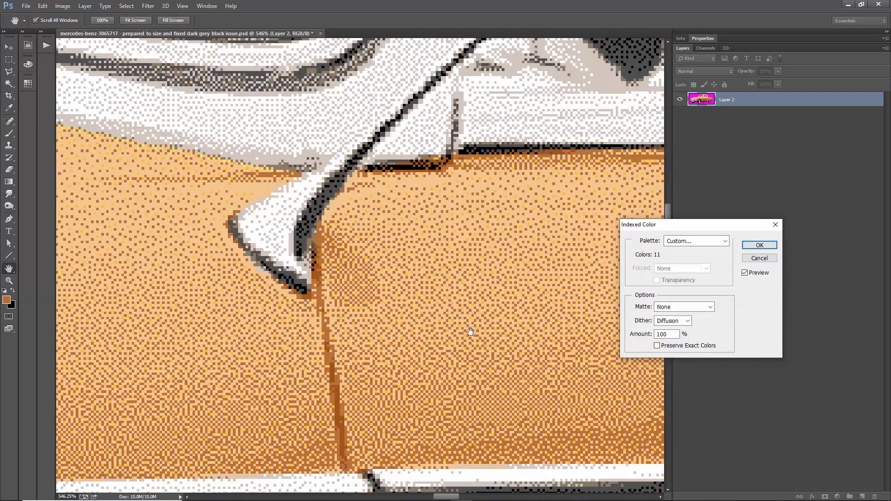
{"action": "scroll", "coordinate": [432, 215], "scroll_direction": "down", "scroll_amount": 4}
{"action": "scroll", "coordinate": [432, 273], "scroll_direction": "up", "scroll_amount": 3}
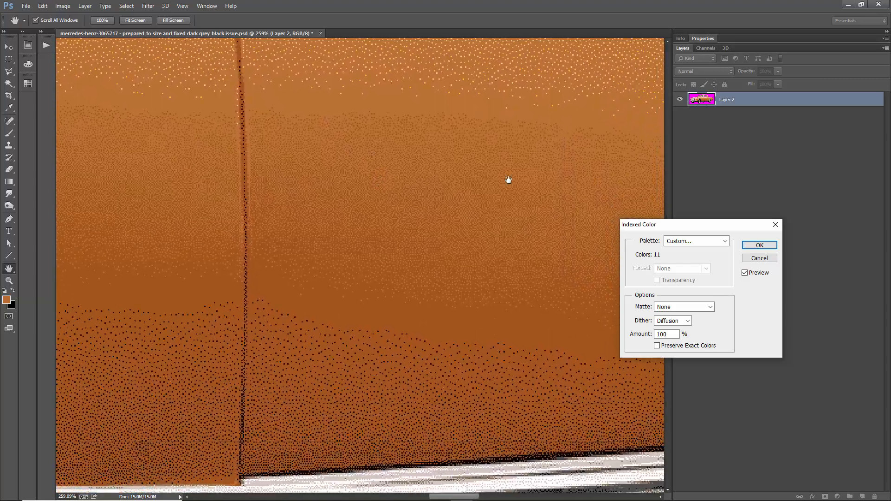
{"action": "scroll", "coordinate": [474, 271], "scroll_direction": "up", "scroll_amount": 7}
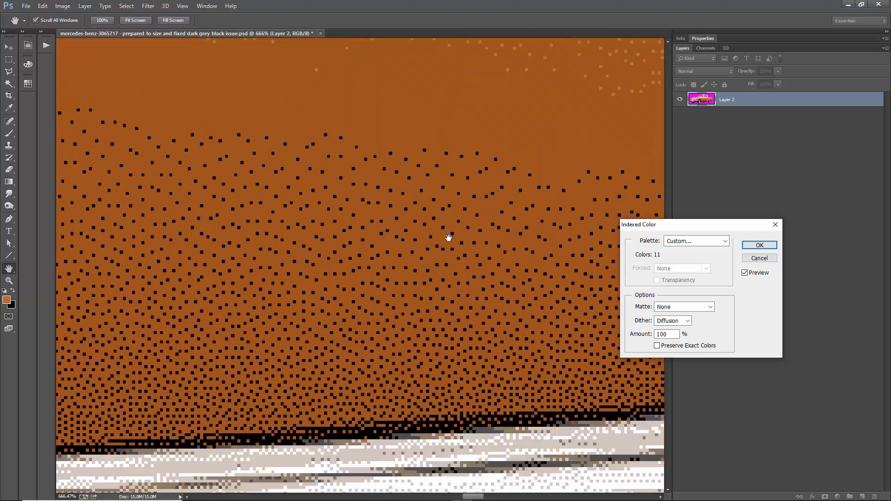
{"action": "scroll", "coordinate": [449, 238], "scroll_direction": "down", "scroll_amount": 10}
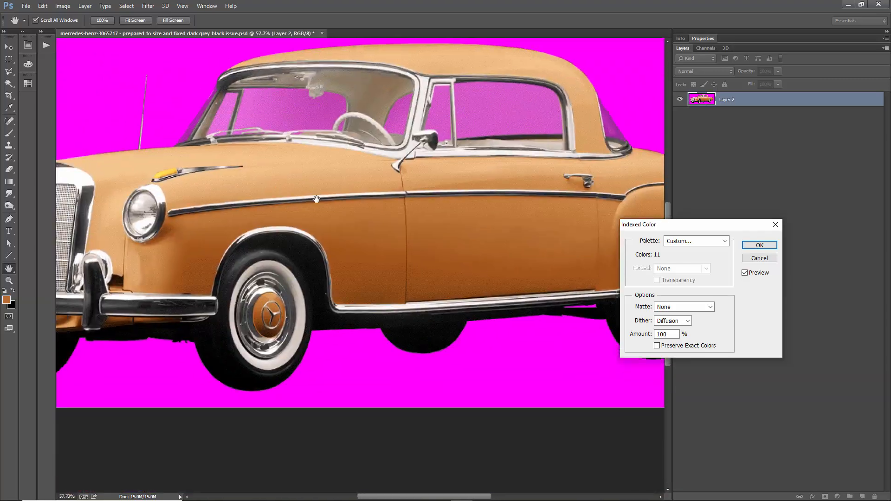
{"action": "scroll", "coordinate": [392, 199], "scroll_direction": "up", "scroll_amount": 10}
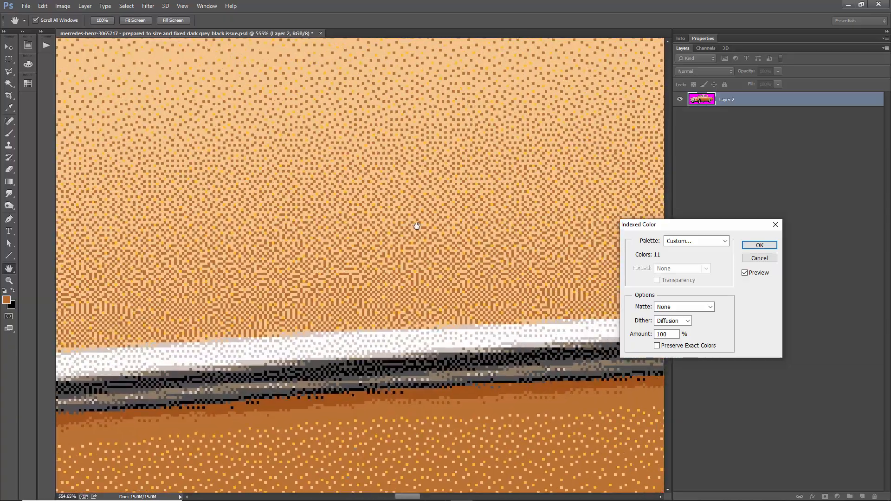
{"action": "scroll", "coordinate": [416, 227], "scroll_direction": "up", "scroll_amount": 2}
{"action": "scroll", "coordinate": [424, 223], "scroll_direction": "down", "scroll_amount": 8}
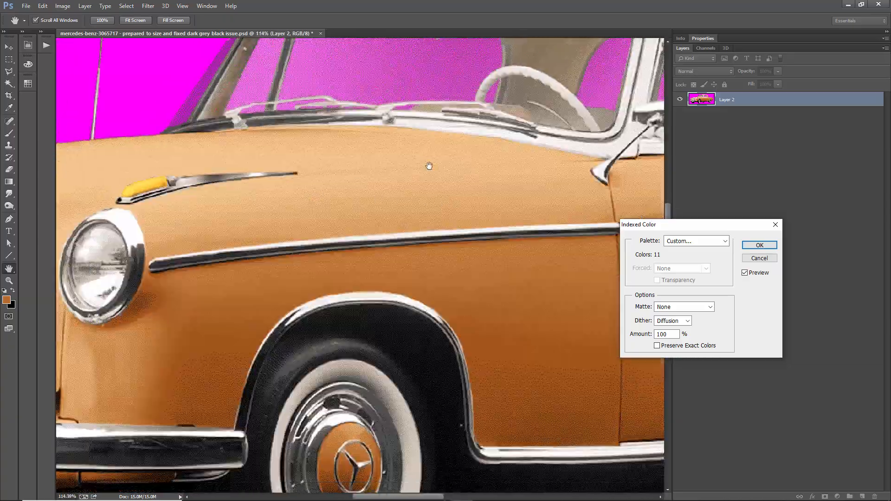
- Examine the dithering on the turn signal, headlight, windows and front wheel, comparing the image with the preview off and on
{"action": "scroll", "coordinate": [298, 169], "scroll_direction": "down", "scroll_amount": 2}
{"action": "scroll", "coordinate": [344, 159], "scroll_direction": "up", "scroll_amount": 10}
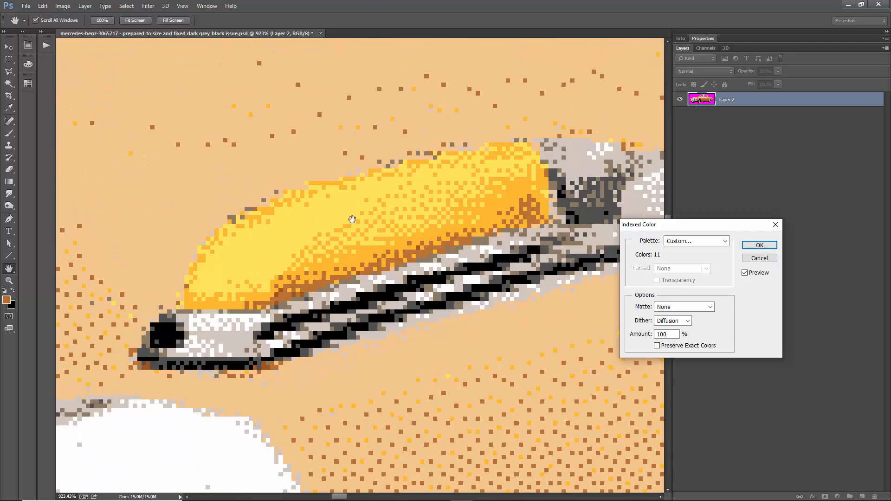
{"action": "scroll", "coordinate": [352, 219], "scroll_direction": "down", "scroll_amount": 6}
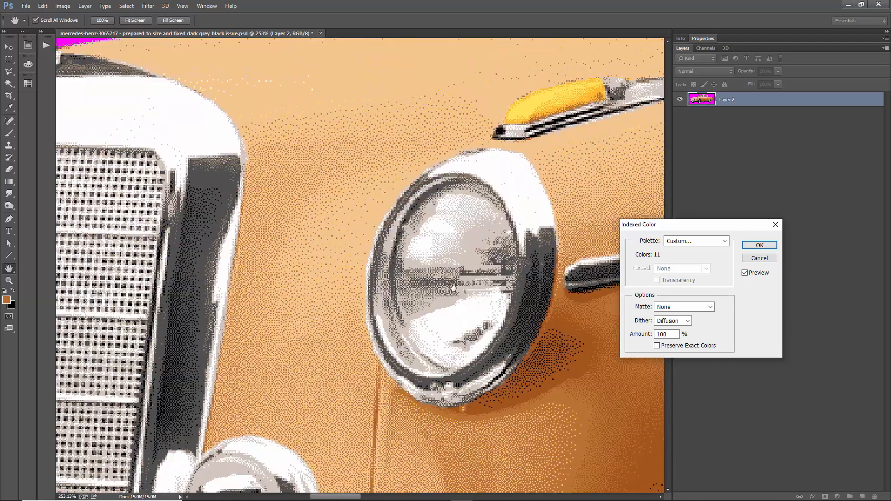
{"action": "scroll", "coordinate": [398, 268], "scroll_direction": "down", "scroll_amount": 3}
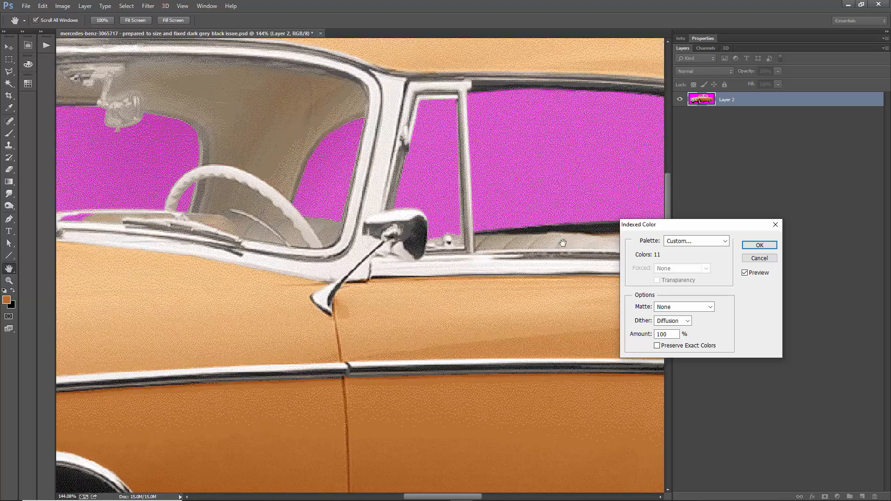
{"action": "left_click_drag", "start_coordinate": [243, 130], "coordinate": [483, 133]}
{"action": "left_click_drag", "start_coordinate": [526, 198], "coordinate": [462, 205]}
{"action": "scroll", "coordinate": [460, 287], "scroll_direction": "up", "scroll_amount": 4}
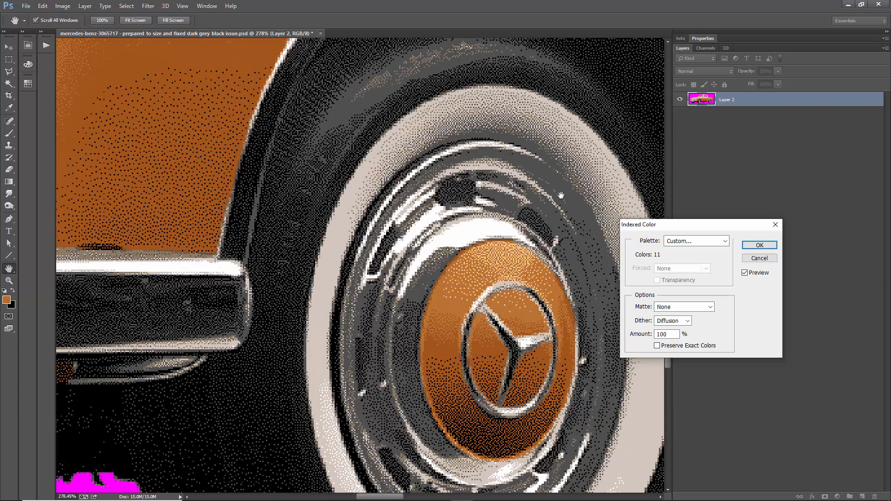
{"action": "scroll", "coordinate": [507, 191], "scroll_direction": "down", "scroll_amount": 6}
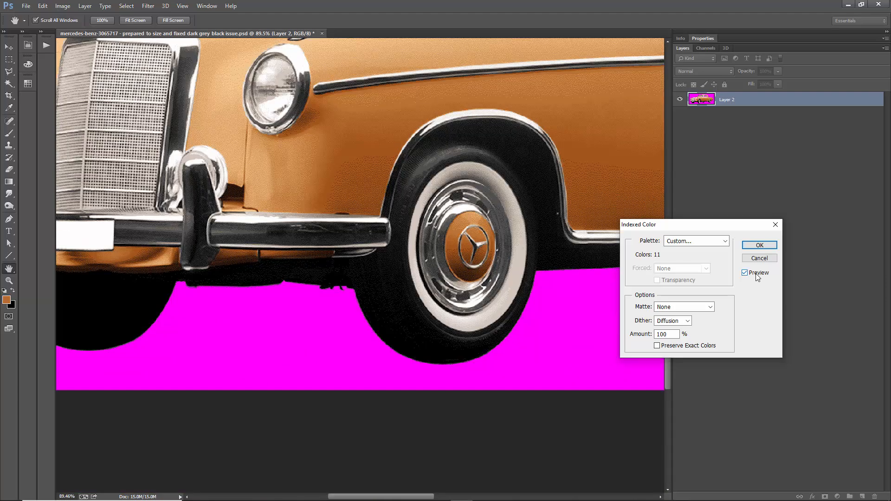
{"action": "left_click", "coordinate": [757, 274]}
{"action": "left_click", "coordinate": [757, 273]}
{"action": "scroll", "coordinate": [506, 217], "scroll_direction": "up", "scroll_amount": 4}
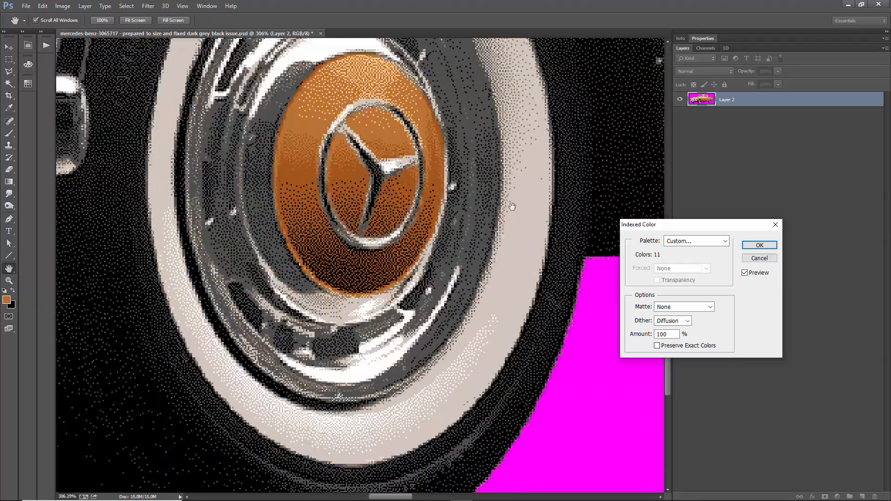
- Examine the dithering on the side window, door, bodywork and front grille up close and with more of the car in view
{"action": "scroll", "coordinate": [506, 217], "scroll_direction": "down", "scroll_amount": 4}
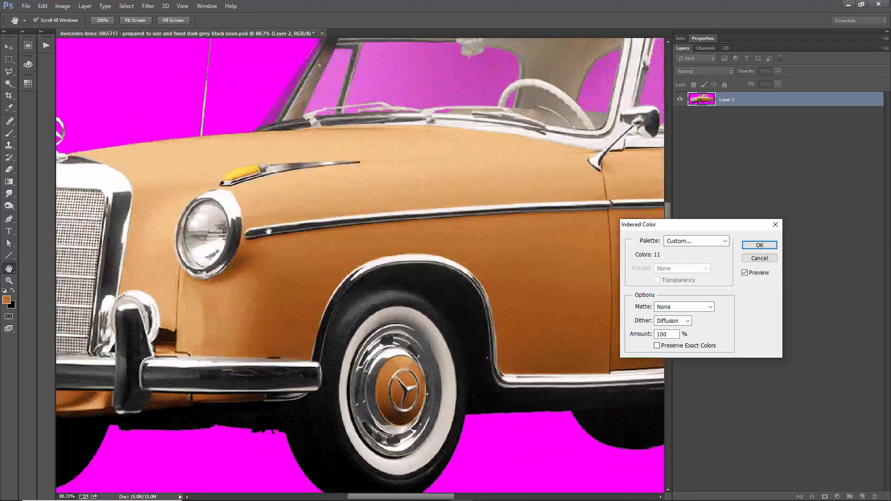
{"action": "left_click_drag", "start_coordinate": [638, 146], "coordinate": [372, 175]}
{"action": "scroll", "coordinate": [476, 168], "scroll_direction": "up", "scroll_amount": 3}
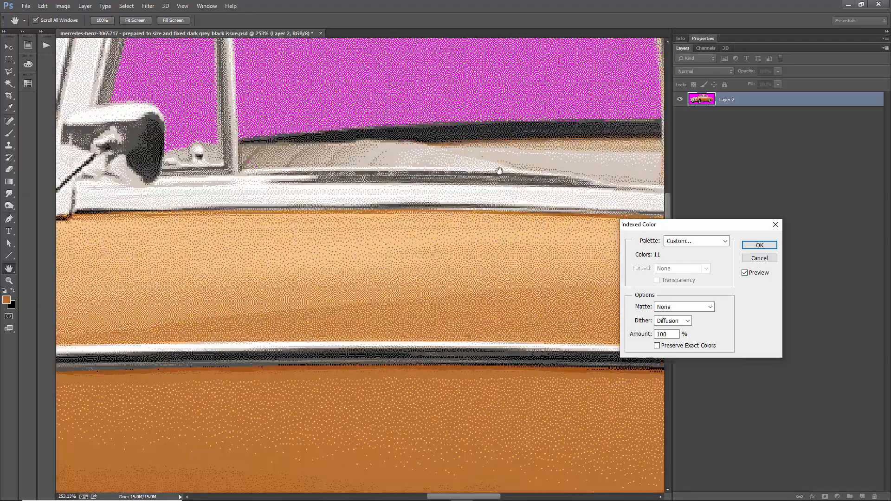
{"action": "scroll", "coordinate": [472, 158], "scroll_direction": "down", "scroll_amount": 3}
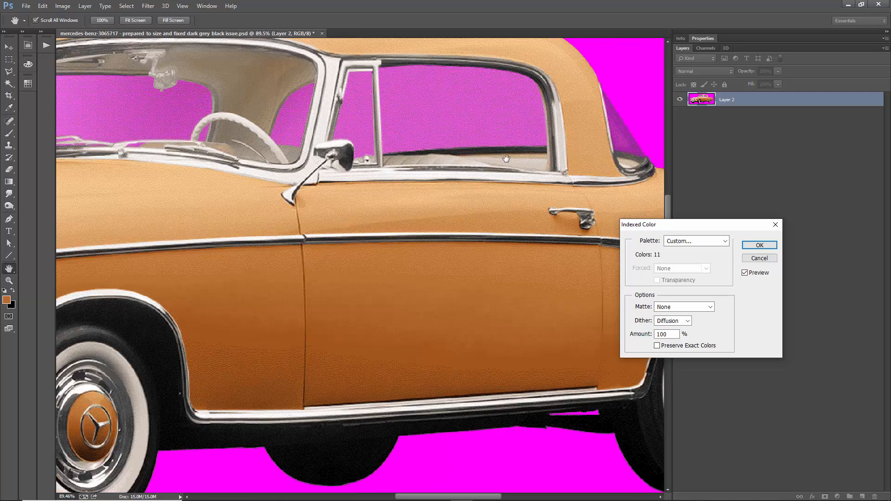
{"action": "scroll", "coordinate": [438, 132], "scroll_direction": "down", "scroll_amount": 4}
{"action": "scroll", "coordinate": [286, 224], "scroll_direction": "up", "scroll_amount": 2}
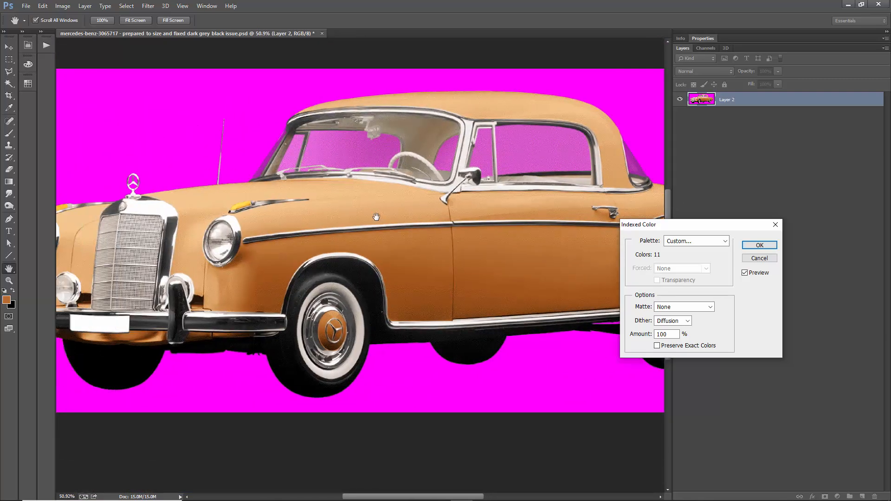
{"action": "scroll", "coordinate": [286, 225], "scroll_direction": "up", "scroll_amount": 6}
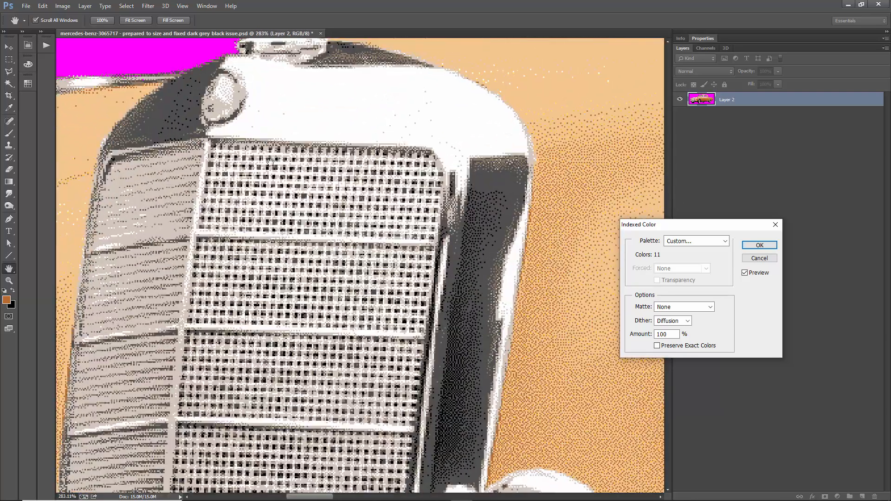
{"action": "scroll", "coordinate": [277, 160], "scroll_direction": "down", "scroll_amount": 4}
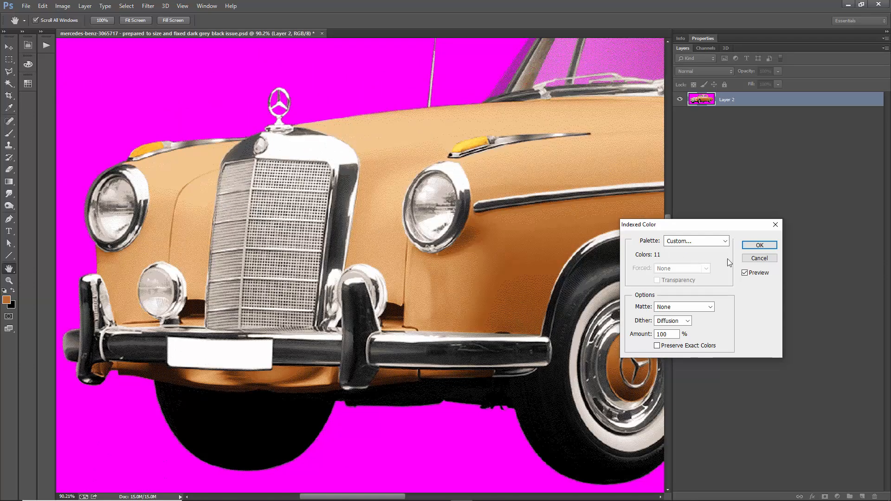
- Turn off the preview and add a neutral light gray, sampled from the front tire's whitewall, as the twelfth color of the custom table
{"action": "left_click", "coordinate": [745, 273]}
{"action": "left_click", "coordinate": [713, 241]}
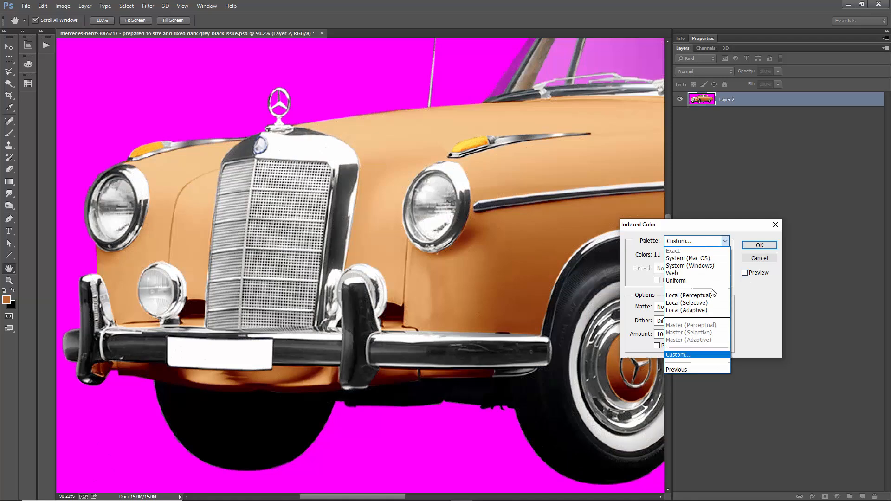
{"action": "left_click", "coordinate": [697, 355]}
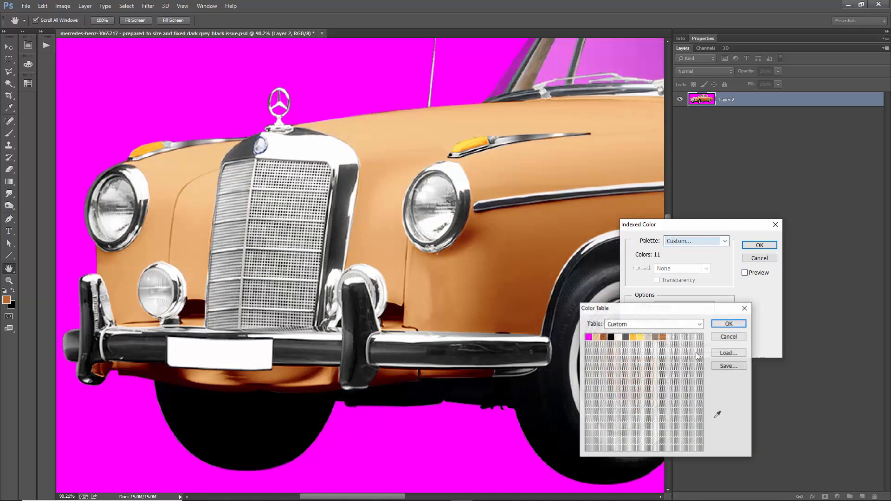
{"action": "left_click", "coordinate": [669, 338]}
{"action": "left_click", "coordinate": [240, 171]}
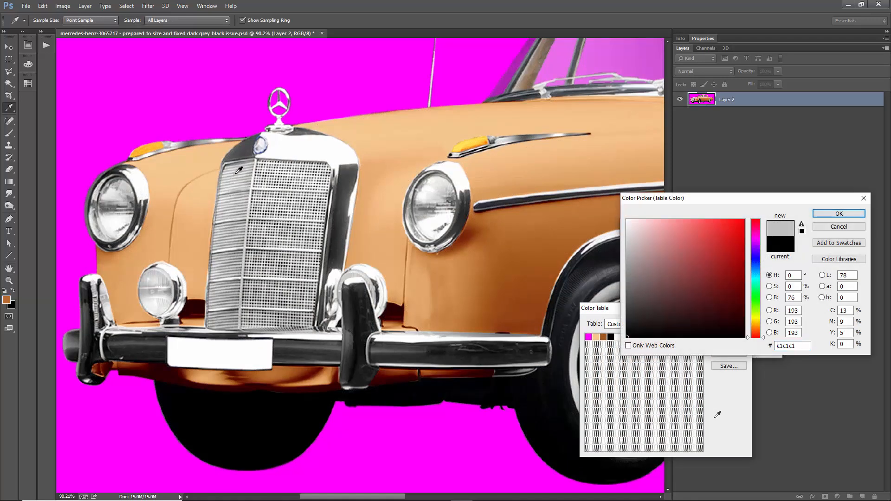
{"action": "left_click", "coordinate": [238, 170]}
{"action": "left_click", "coordinate": [609, 291]}
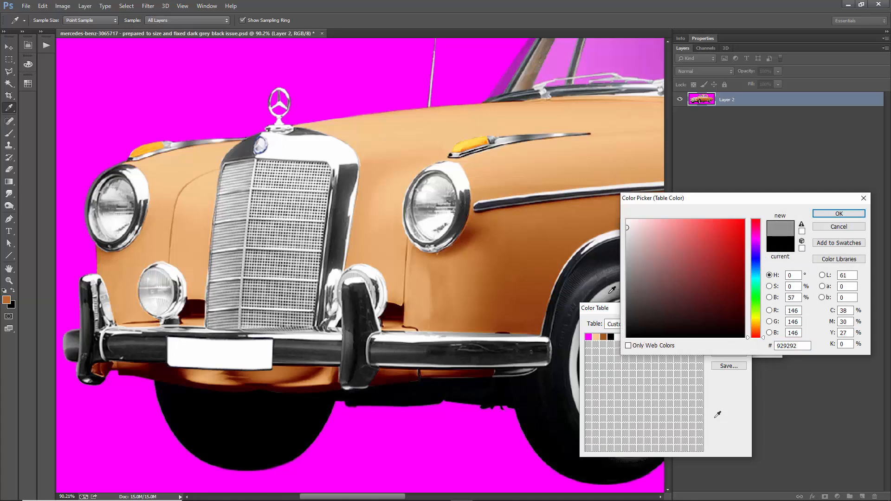
{"action": "left_click", "coordinate": [610, 290]}
{"action": "left_click", "coordinate": [839, 214]}
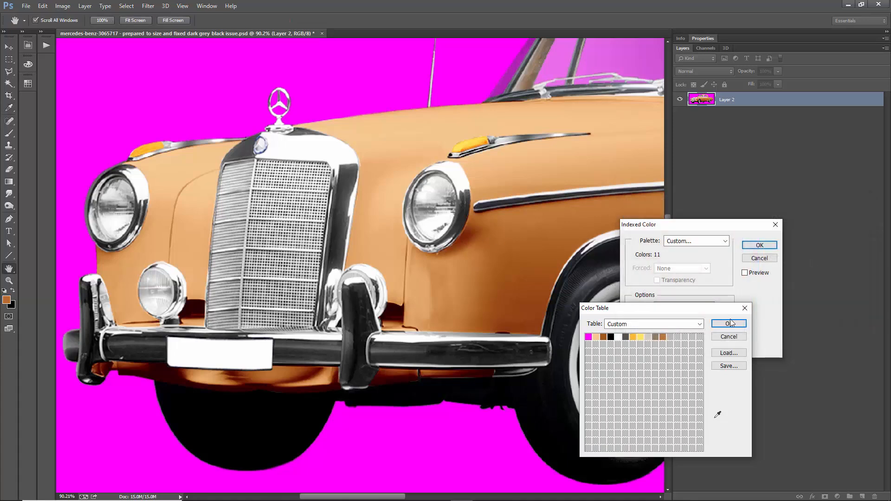
{"action": "left_click_drag", "start_coordinate": [693, 309], "coordinate": [779, 306]}
{"action": "left_click", "coordinate": [815, 318]}
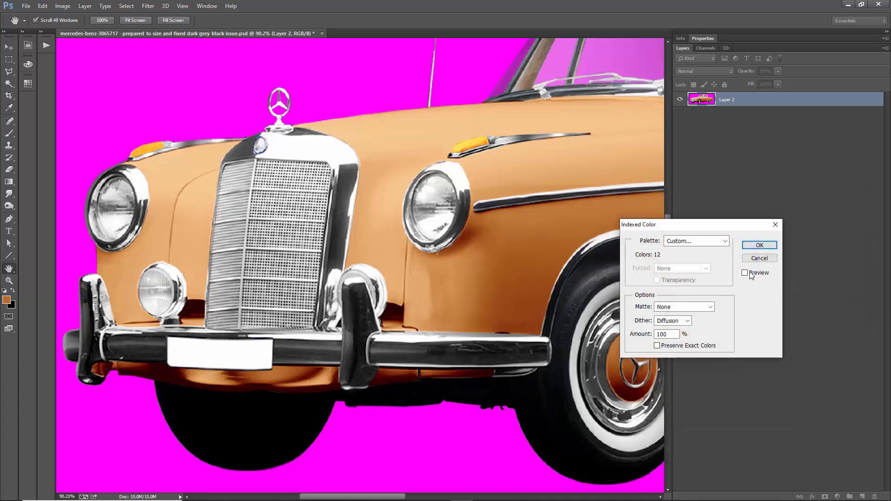
- Turn the preview back on and examine how the added gray dithers the front wheel, whitewall and radiator grille
{"action": "left_click", "coordinate": [746, 273]}
{"action": "left_click_drag", "start_coordinate": [587, 299], "coordinate": [448, 253]}
{"action": "scroll", "coordinate": [485, 242], "scroll_direction": "up", "scroll_amount": 5}
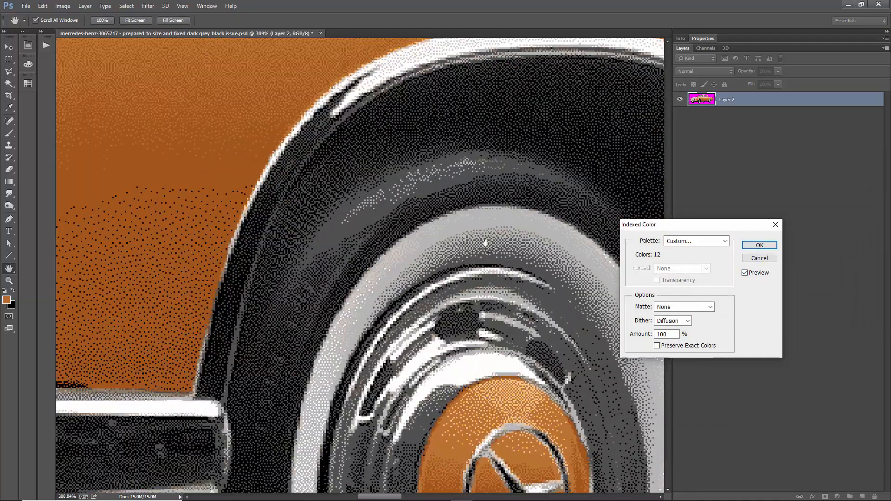
{"action": "scroll", "coordinate": [434, 205], "scroll_direction": "down", "scroll_amount": 5}
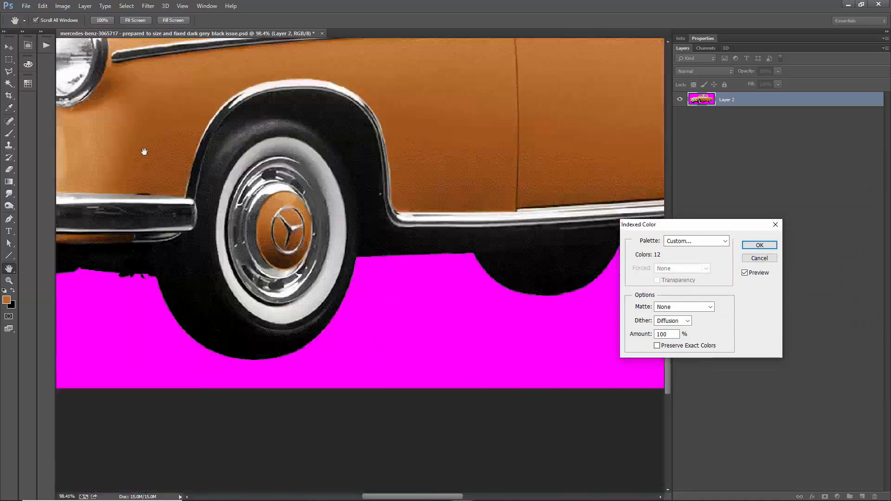
{"action": "left_click_drag", "start_coordinate": [145, 152], "coordinate": [478, 278]}
{"action": "scroll", "coordinate": [233, 172], "scroll_direction": "up", "scroll_amount": 5}
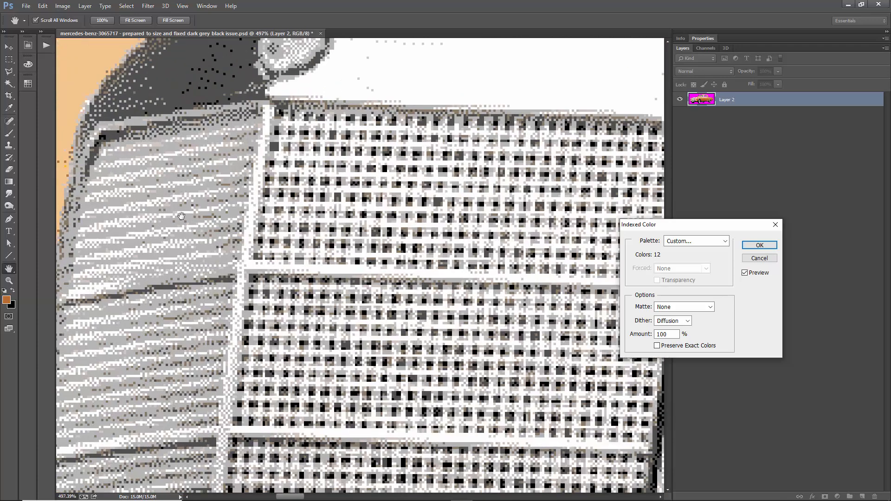
{"action": "scroll", "coordinate": [233, 172], "scroll_direction": "down", "scroll_amount": 5}
{"action": "scroll", "coordinate": [418, 209], "scroll_direction": "right", "scroll_amount": 6}
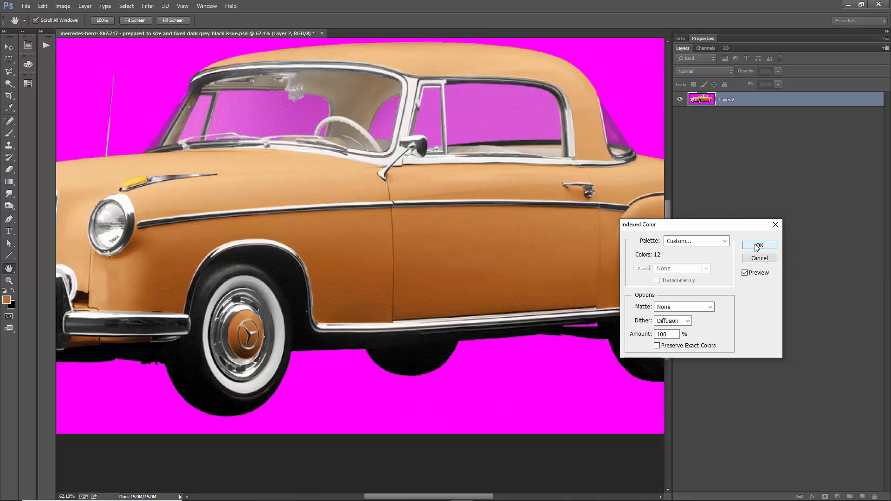
- Apply the Indexed Color conversion with the 12-color custom palette and diffusion dither, and view the whole car
{"action": "left_click", "coordinate": [757, 247]}
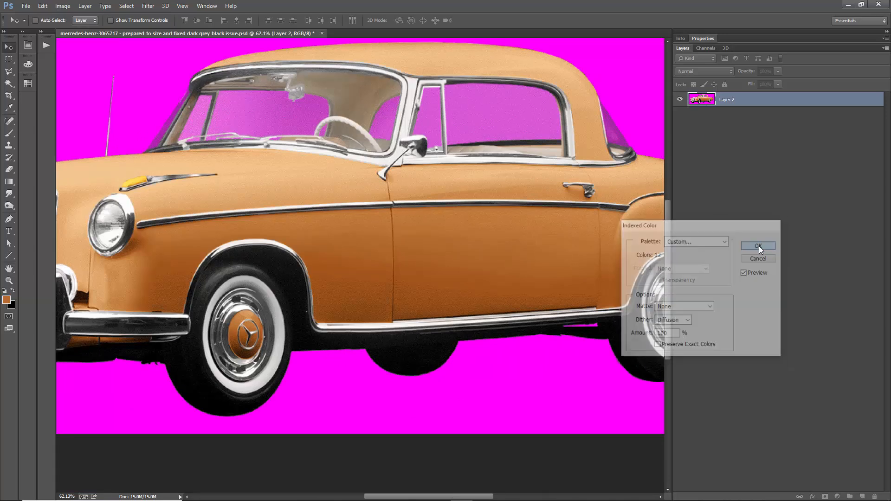
{"action": "scroll", "coordinate": [408, 209], "scroll_direction": "down", "scroll_amount": 5}
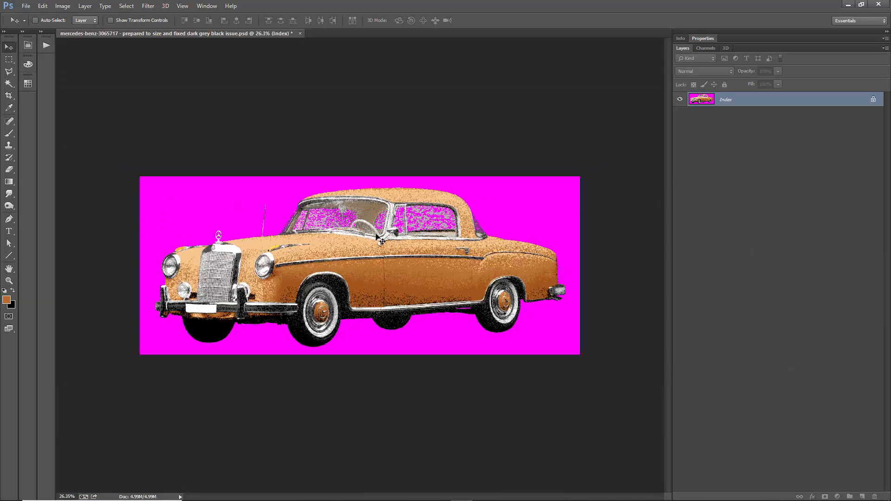
{"action": "scroll", "coordinate": [382, 239], "scroll_direction": "up", "scroll_amount": 2}
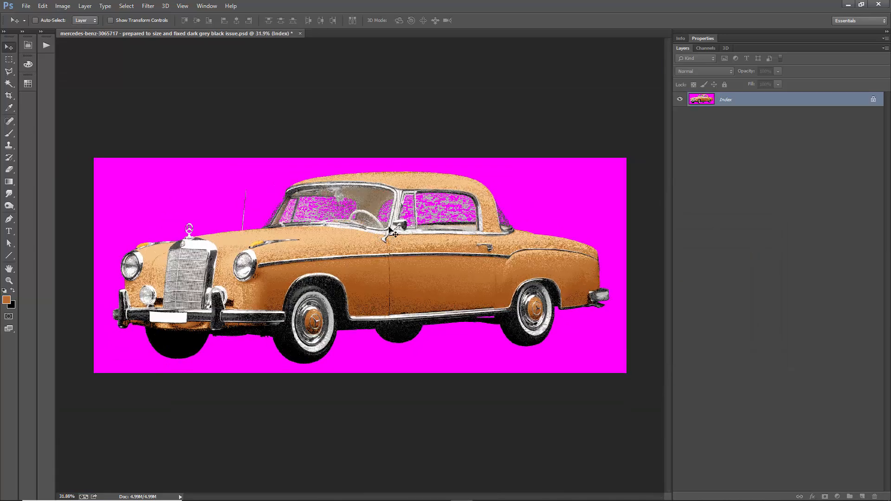
- Convert the indexed car image back to RGB Color mode
{"action": "left_click", "coordinate": [69, 7]}
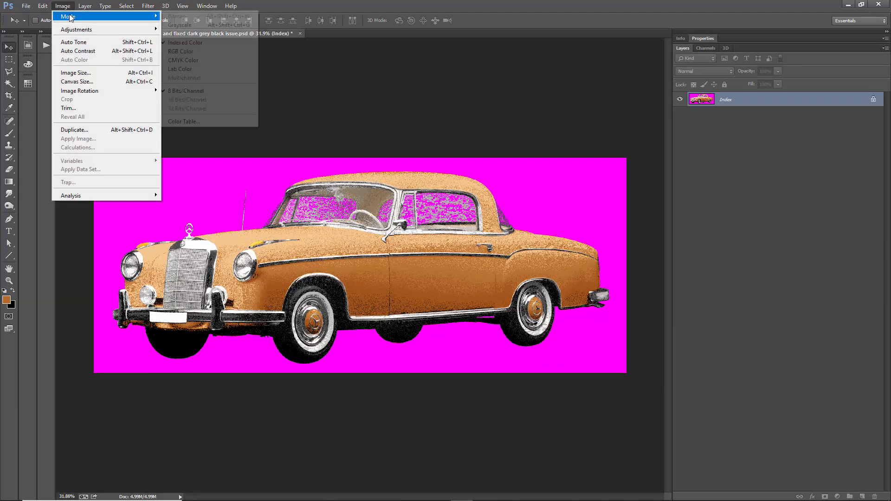
{"action": "mouse_move", "coordinate": [70, 15]}
{"action": "left_click", "coordinate": [189, 51]}
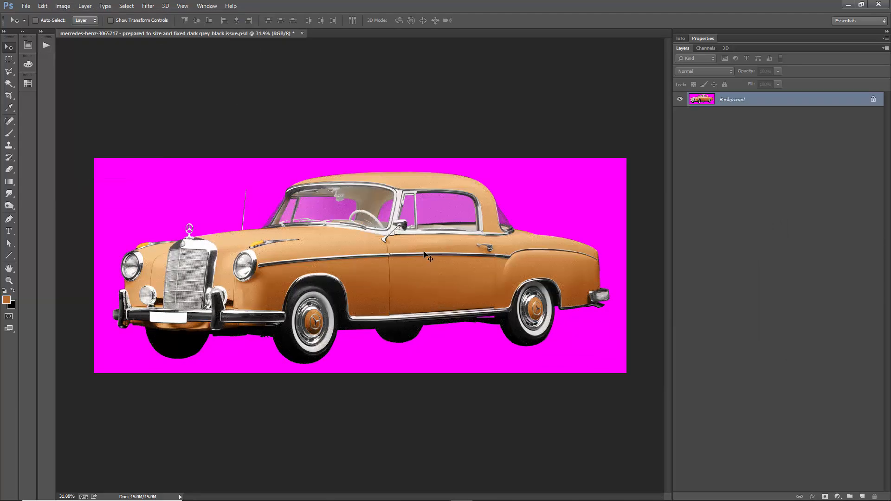
- Undo both the RGB Color and the Indexed Color mode conversions
{"action": "left_click", "coordinate": [42, 6]}
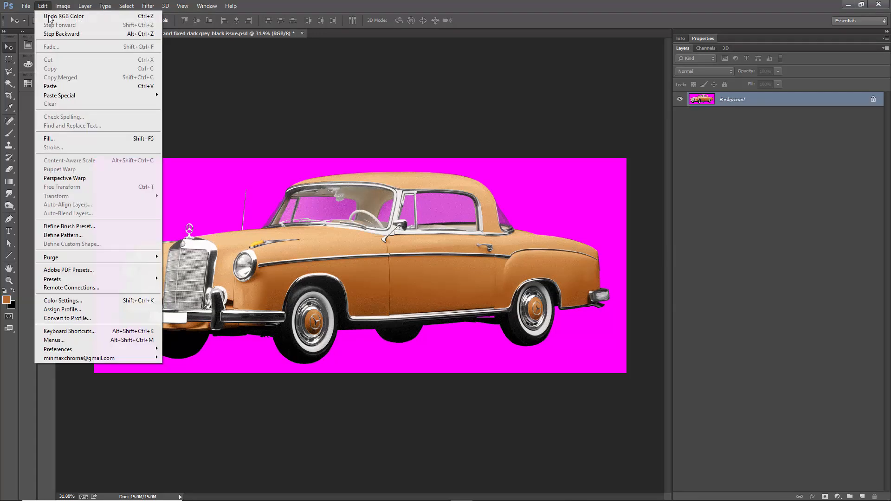
{"action": "left_click", "coordinate": [58, 14]}
{"action": "left_click", "coordinate": [43, 6]}
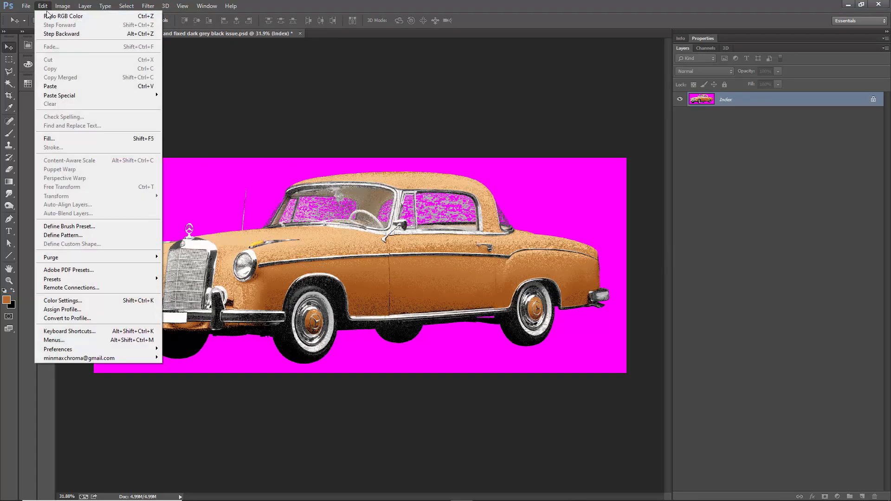
{"action": "left_click", "coordinate": [56, 33]}
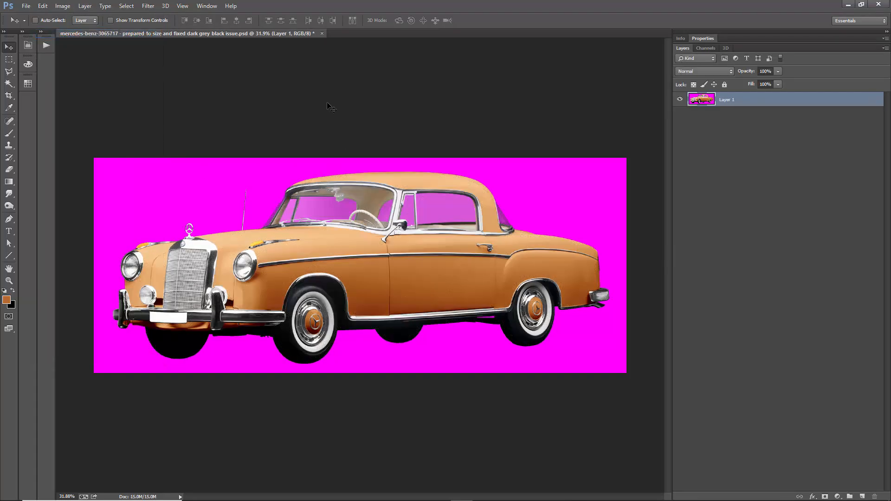
- Resample the image to a resolution of 1200 pixels/inch with Nearest Neighbor and fit the whole car in view
{"action": "scroll", "coordinate": [375, 188], "scroll_direction": "up", "scroll_amount": 8}
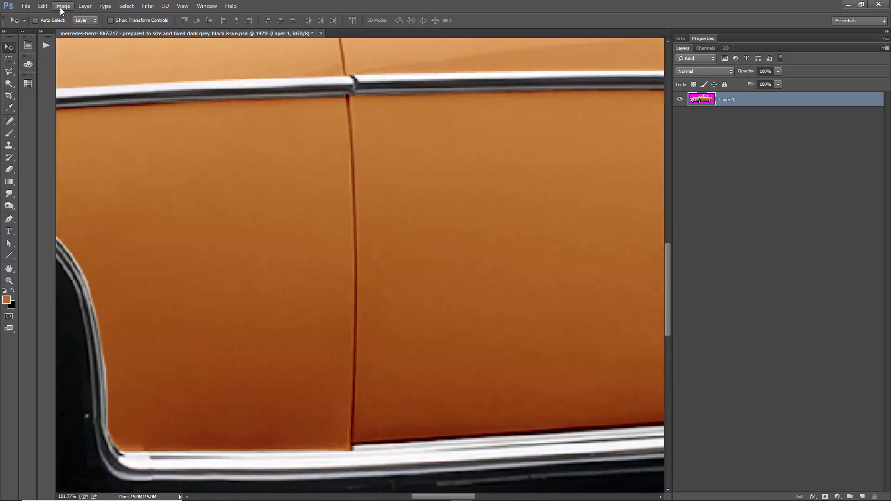
{"action": "left_click", "coordinate": [60, 8]}
{"action": "left_click", "coordinate": [70, 75]}
{"action": "left_click", "coordinate": [718, 271]}
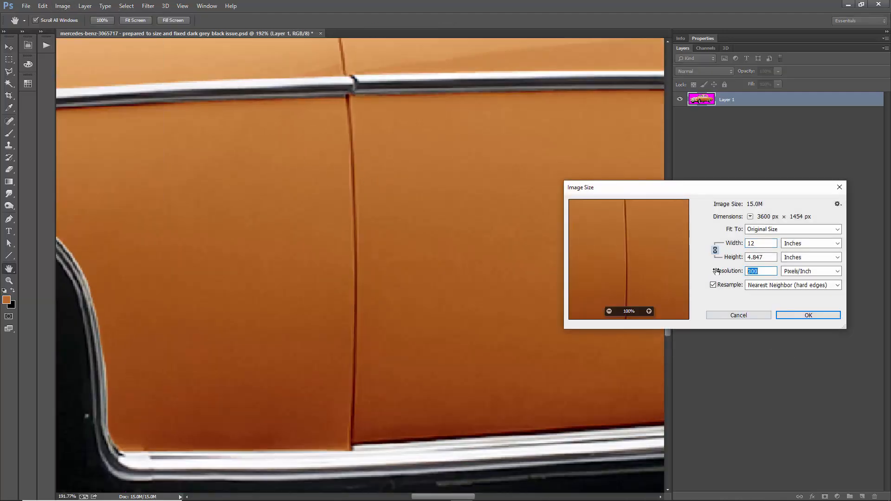
{"action": "type", "text": "1200"}
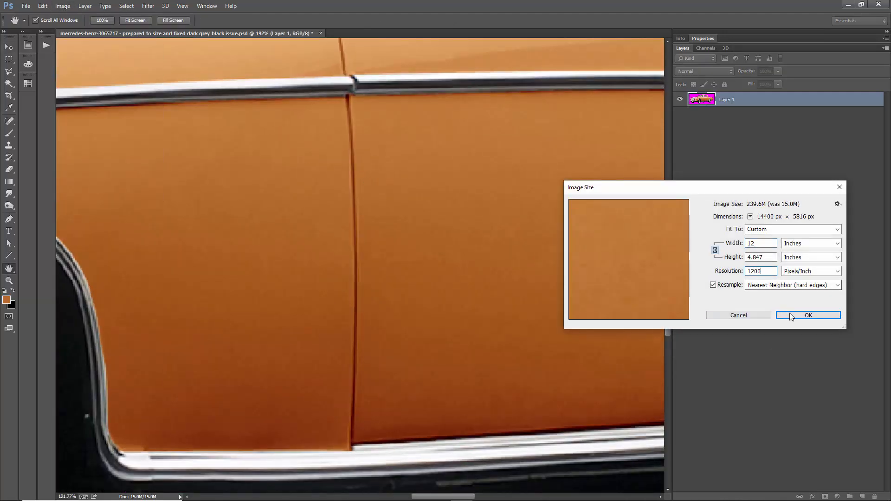
{"action": "left_click", "coordinate": [792, 315]}
{"action": "key", "text": "ctrl+0"}
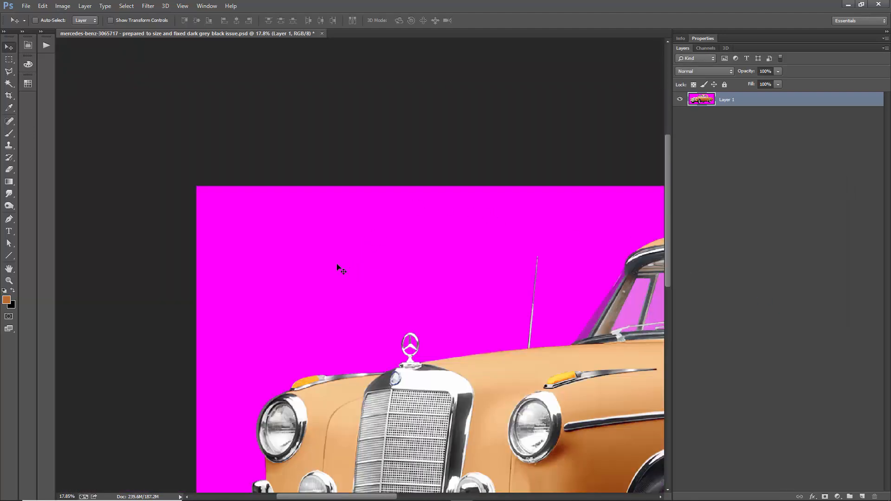
- Start an Indexed Color conversion with the previous 12-color palette and compare the whole car with the preview on and off
{"action": "left_click", "coordinate": [62, 6]}
{"action": "mouse_move", "coordinate": [67, 14]}
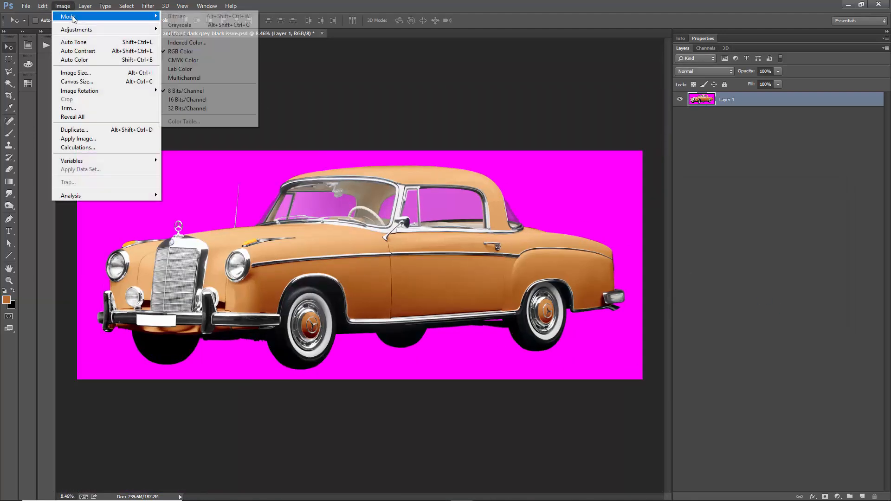
{"action": "left_click", "coordinate": [209, 42]}
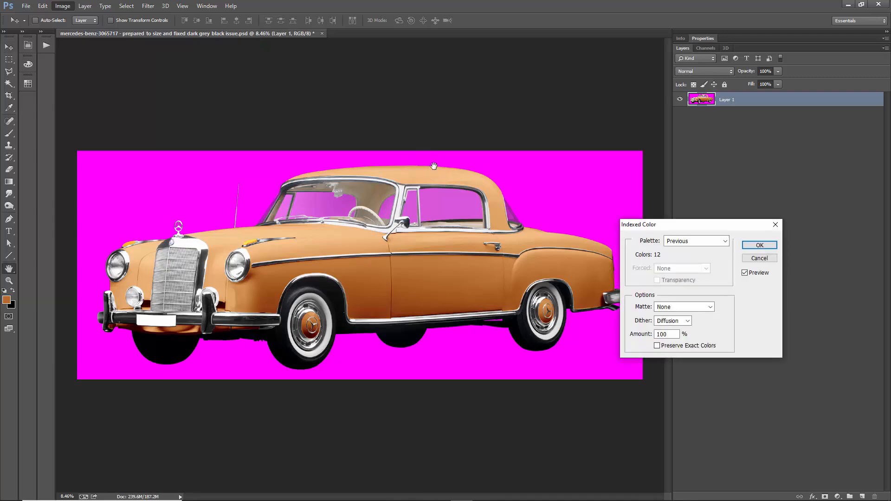
{"action": "left_click", "coordinate": [746, 273]}
{"action": "left_click", "coordinate": [746, 273]}
{"action": "left_click", "coordinate": [746, 273]}
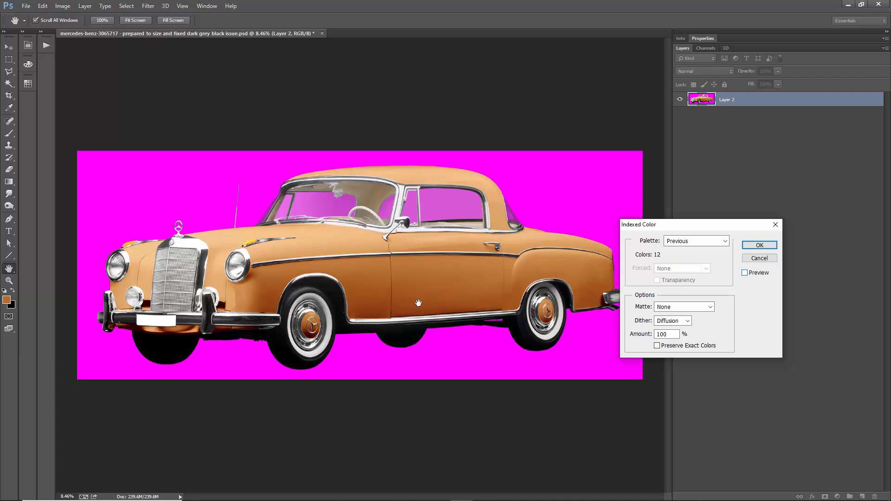
- Inspect the high-resolution dithering on the door, sill and wheel arch, comparing close-up and full views with the preview toggled
{"action": "scroll", "coordinate": [343, 324], "scroll_direction": "up", "scroll_amount": 5}
{"action": "scroll", "coordinate": [344, 323], "scroll_direction": "up", "scroll_amount": 3}
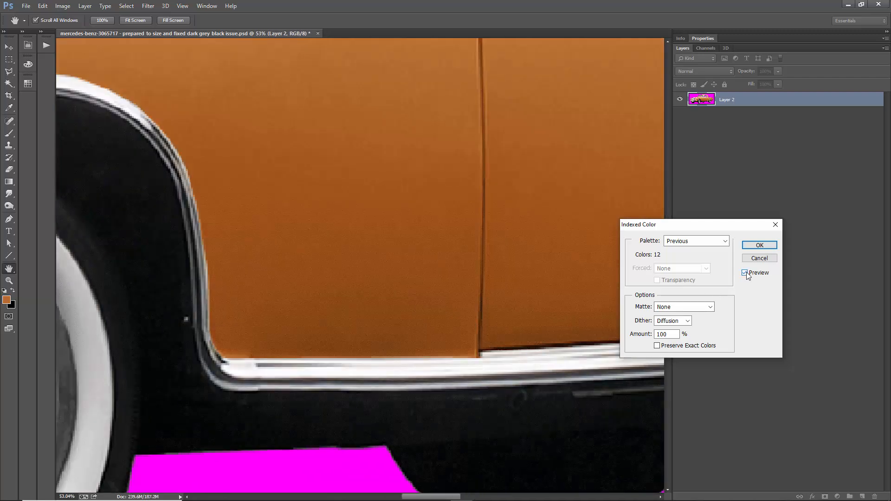
{"action": "scroll", "coordinate": [379, 298], "scroll_direction": "down", "scroll_amount": 9}
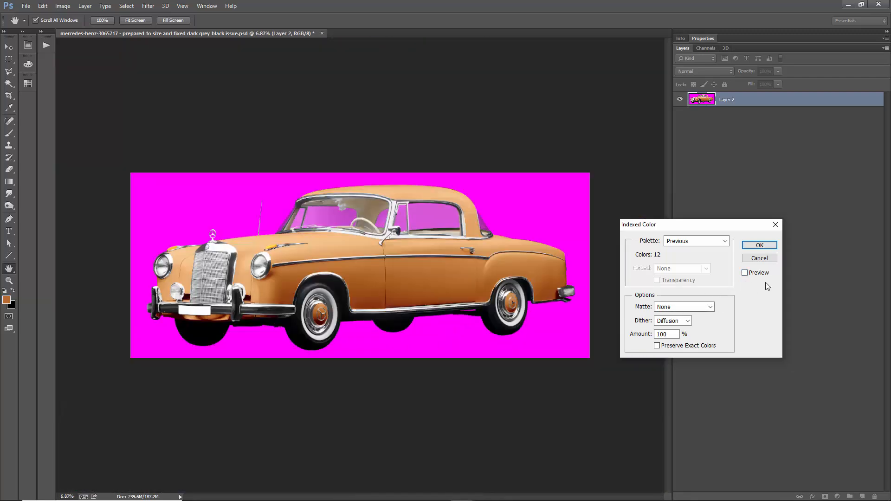
{"action": "left_click", "coordinate": [746, 273]}
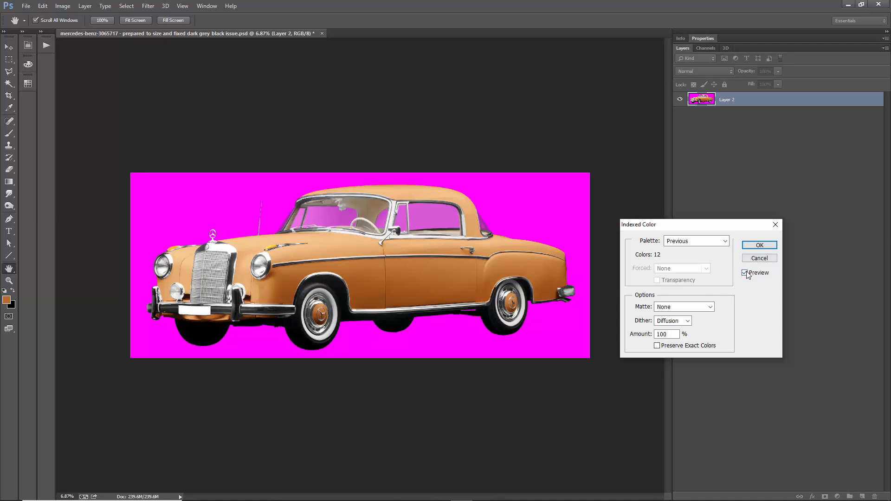
- Apply the Indexed Color conversion with the Previous palette and Diffusion dither at 100%
{"action": "key", "text": "alt+Down"}
{"action": "key", "text": "Up"}
{"action": "key", "text": "Down"}
{"action": "key", "text": "Up"}
{"action": "key", "text": "u"}
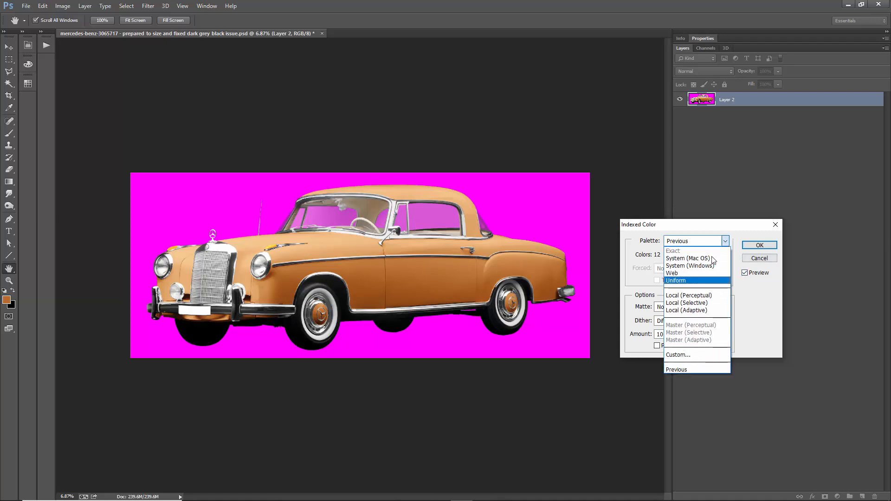
{"action": "left_click", "coordinate": [713, 261]}
{"action": "left_click", "coordinate": [759, 245]}
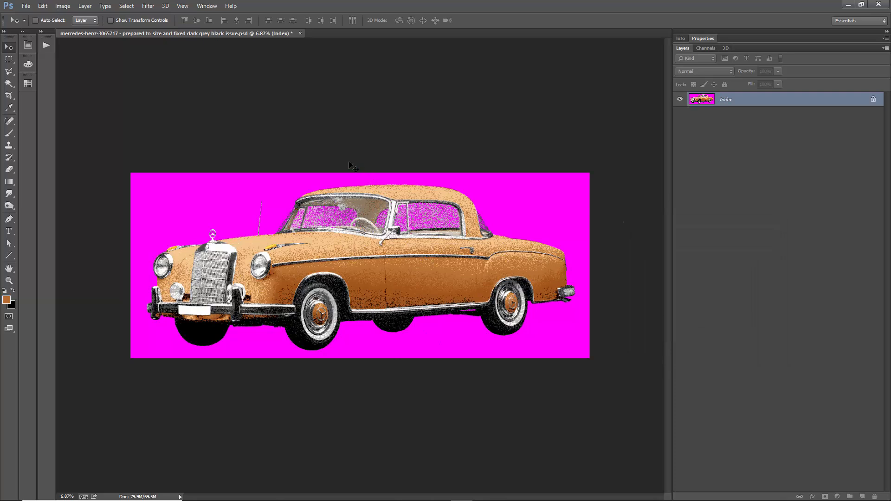
- In the image's color table, change the light tan color to a fully saturated cyan with hue 180° (00ffff)
{"action": "left_click", "coordinate": [61, 6]}
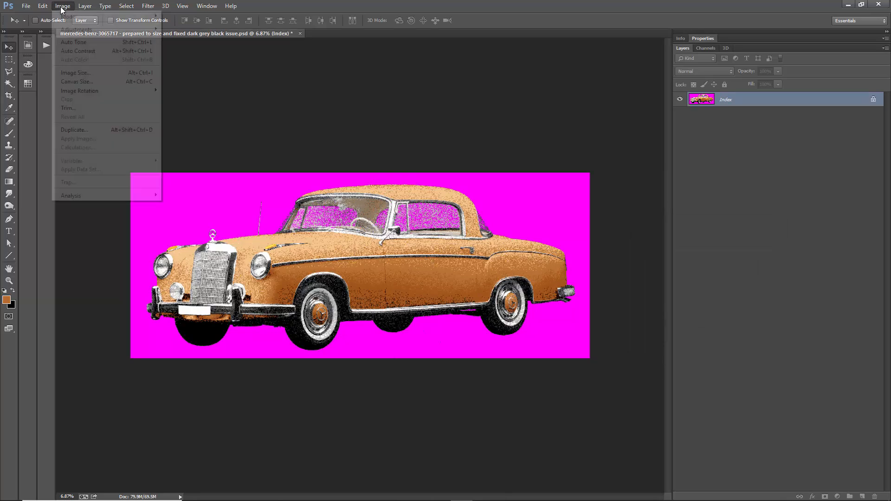
{"action": "mouse_move", "coordinate": [70, 17]}
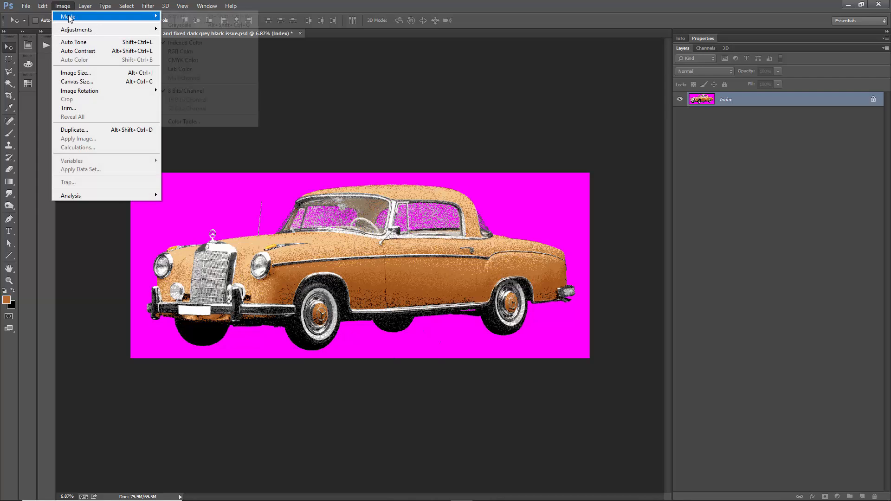
{"action": "left_click", "coordinate": [197, 121]}
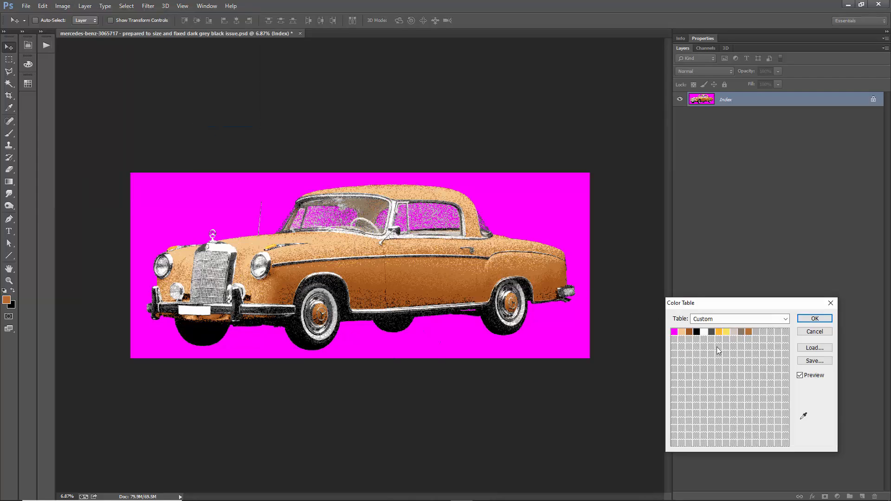
{"action": "left_click_drag", "start_coordinate": [752, 304], "coordinate": [675, 304]}
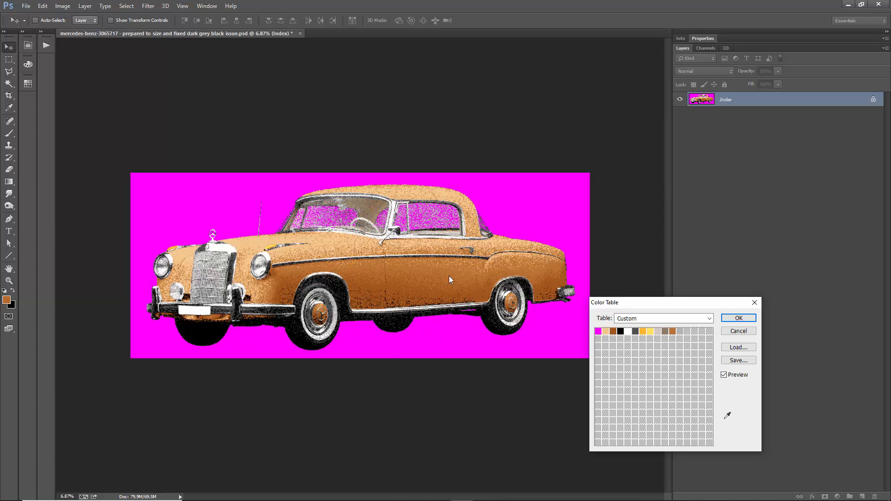
{"action": "left_click", "coordinate": [606, 332]}
{"action": "type", "text": "00fcff"}
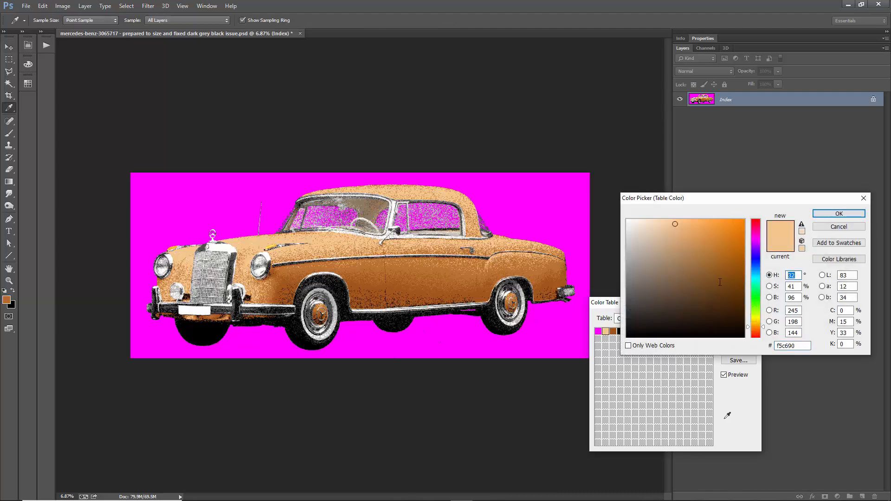
{"action": "left_click", "coordinate": [794, 275]}
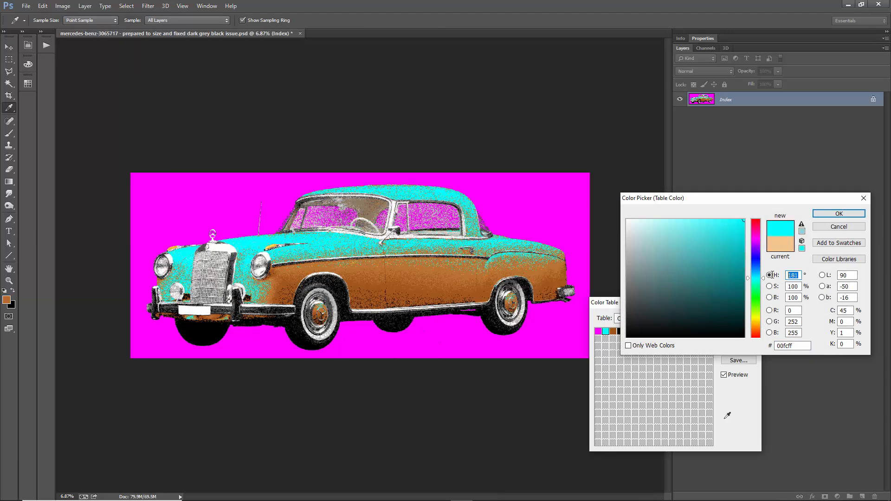
{"action": "type", "text": "187"}
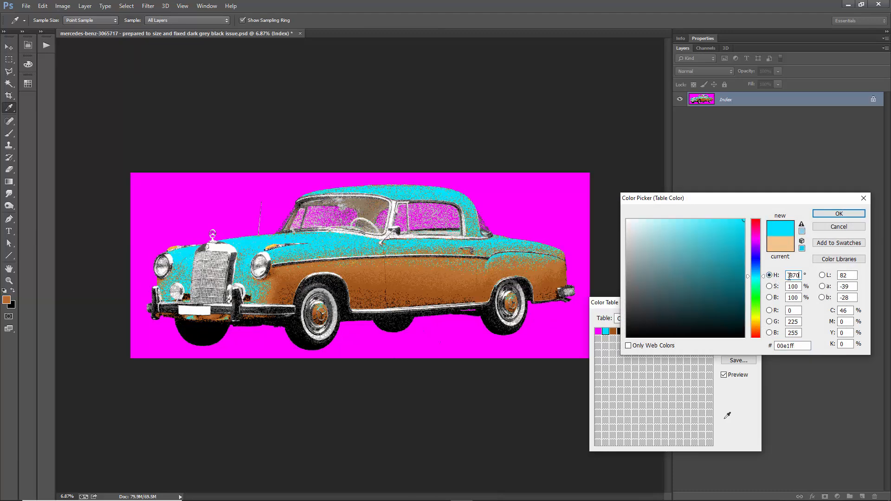
{"action": "key", "text": "BackSpace"}
{"action": "type", "text": "0"}
{"action": "key", "text": "Tab"}
{"action": "key", "text": "Tab"}
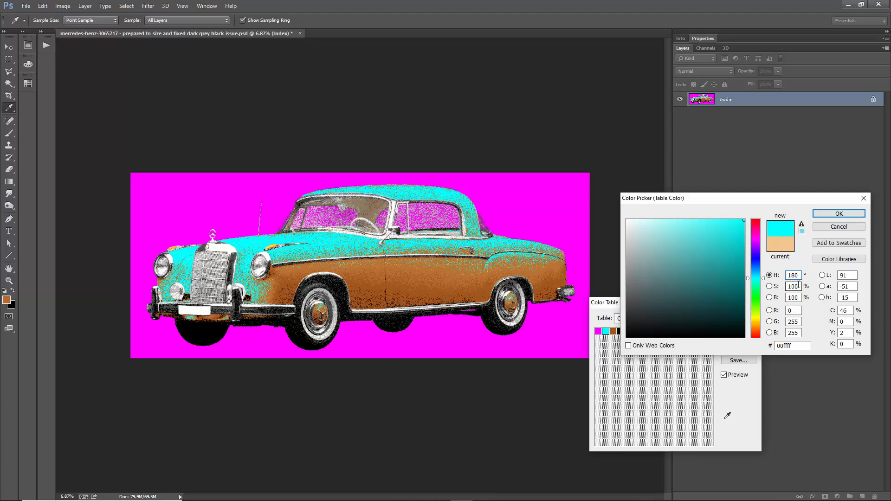
{"action": "left_click", "coordinate": [844, 215]}
- Change the mid orange-brown color at the end of the color table to bright blue with hue 210° (0080ff)
{"action": "left_click", "coordinate": [673, 331]}
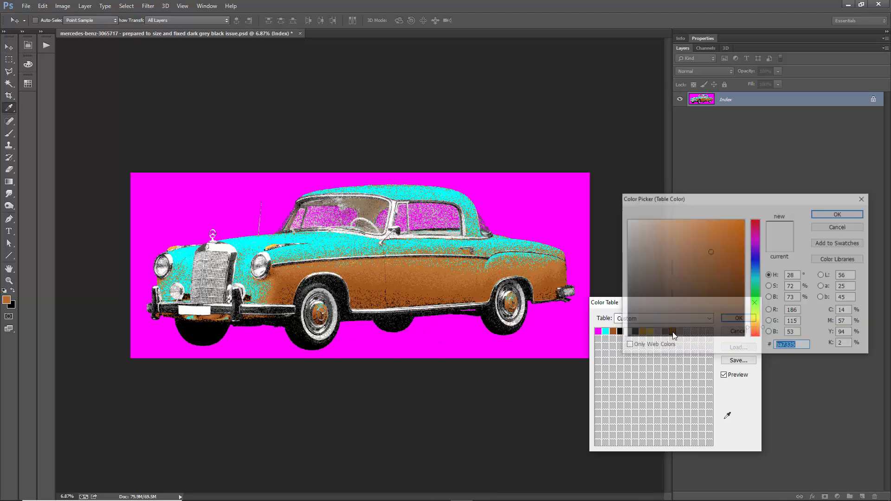
{"action": "left_click", "coordinate": [793, 275]}
{"action": "type", "text": "210"}
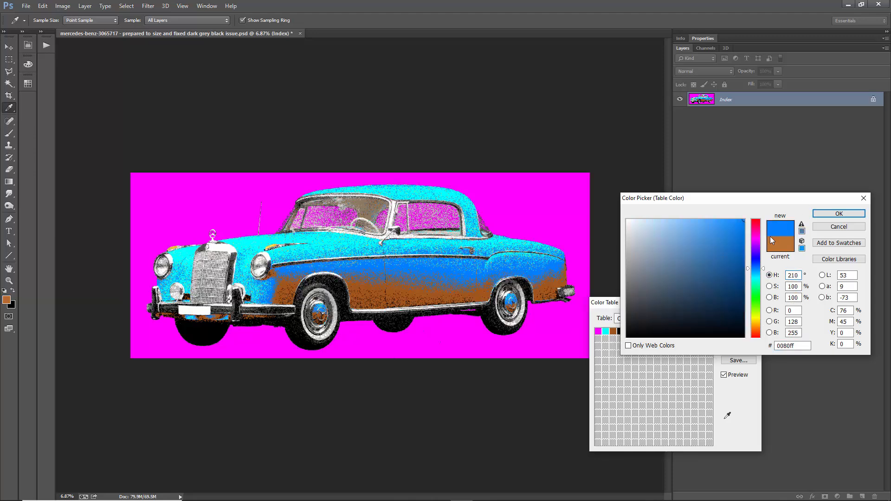
{"action": "left_click", "coordinate": [839, 213]}
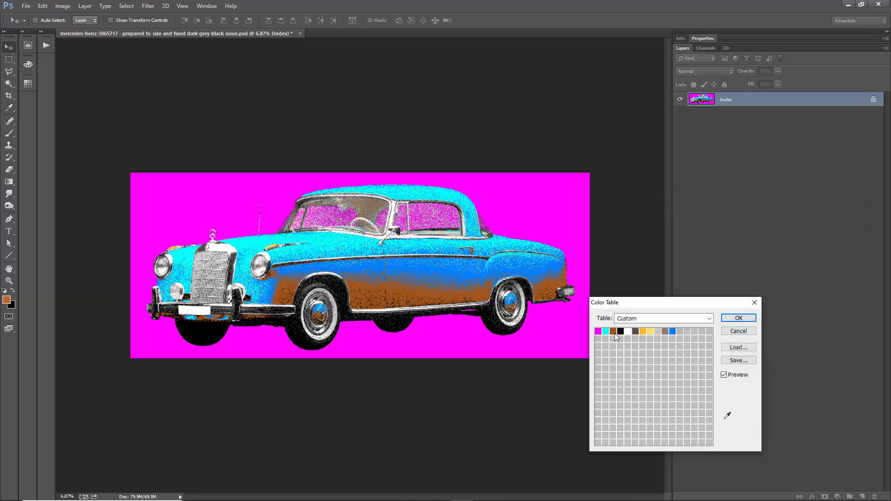
- Change the dark brown table color to a fully saturated deep blue with hue 240° (0000ff)
{"action": "left_click", "coordinate": [614, 332]}
{"action": "left_click", "coordinate": [744, 220]}
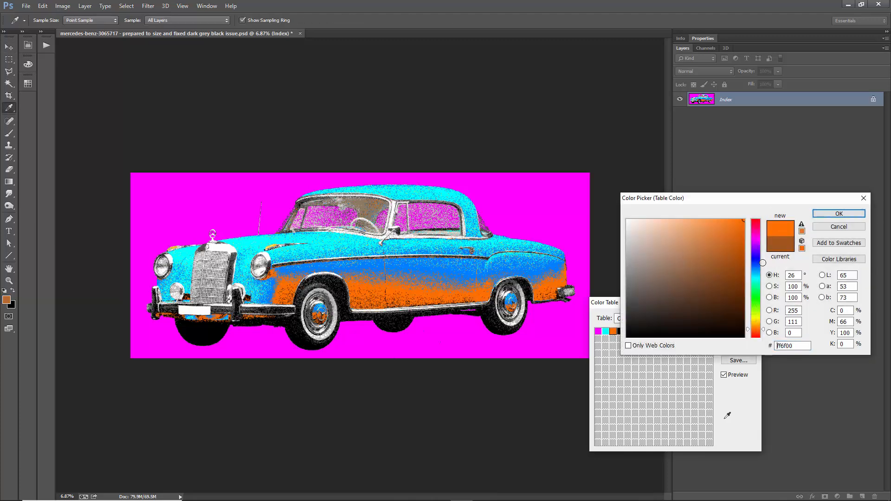
{"action": "left_click", "coordinate": [759, 263]}
{"action": "type", "text": "40"}
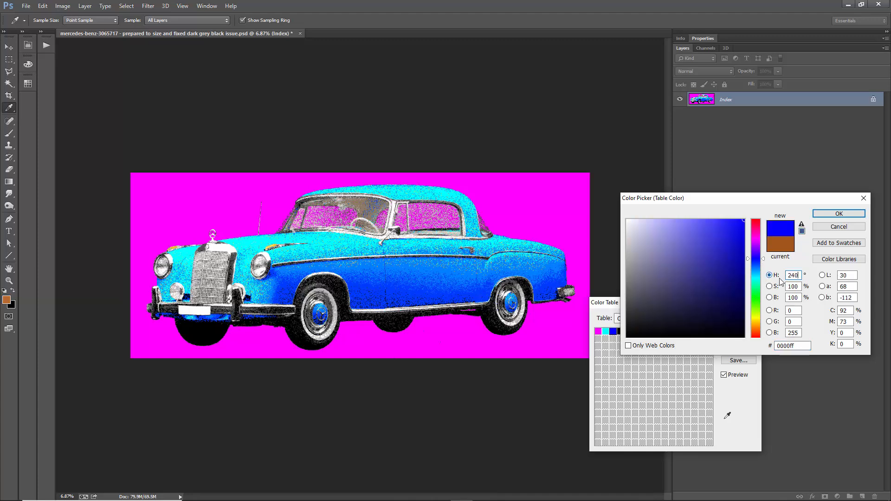
{"action": "left_click", "coordinate": [827, 216]}
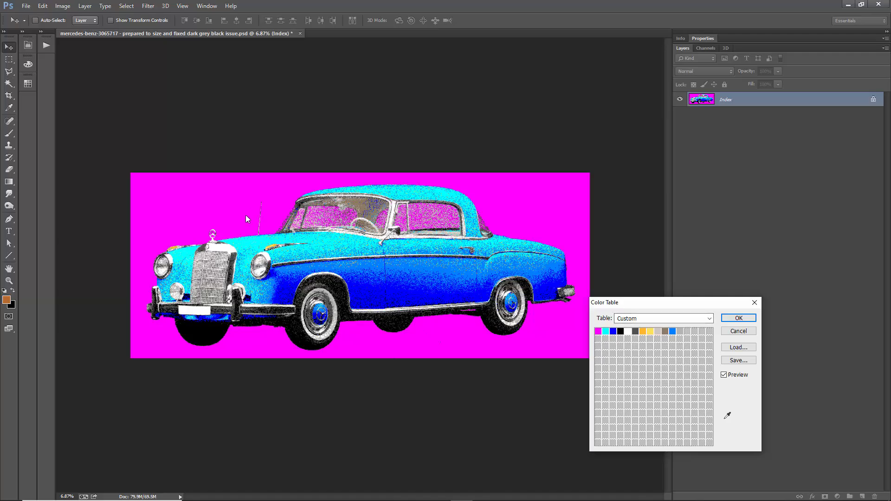
- Change the amber table color used in the turn indicator to saturated orange with hue 30° (ff7f00)
{"action": "scroll", "coordinate": [251, 232], "scroll_direction": "up", "scroll_amount": 2}
{"action": "scroll", "coordinate": [236, 232], "scroll_direction": "up", "scroll_amount": 14}
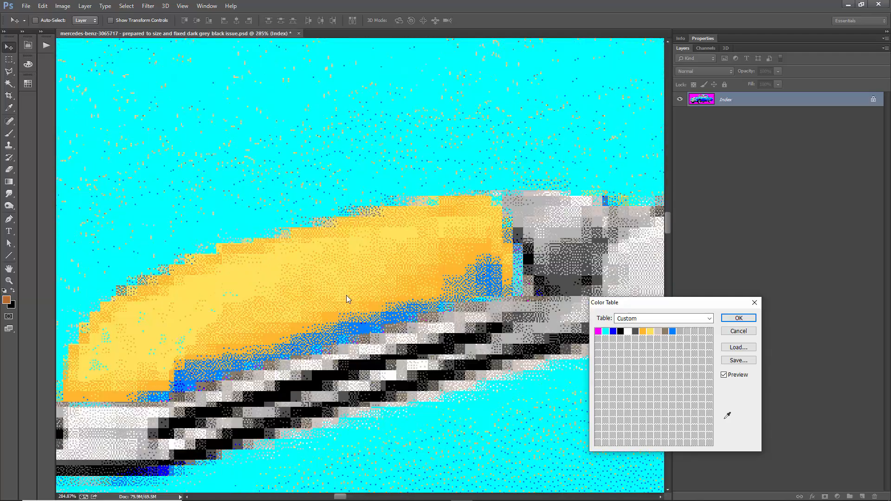
{"action": "left_click", "coordinate": [643, 331]}
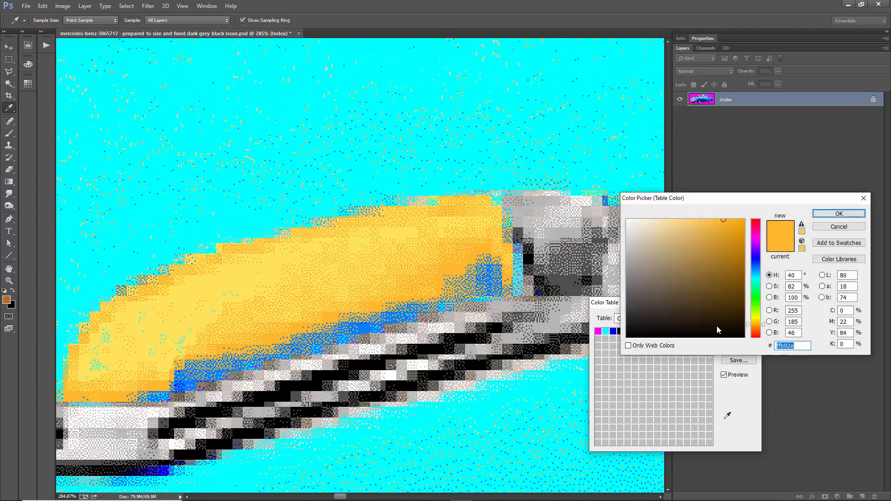
{"action": "type", "text": "ffaa00"}
{"action": "left_click", "coordinate": [793, 275]}
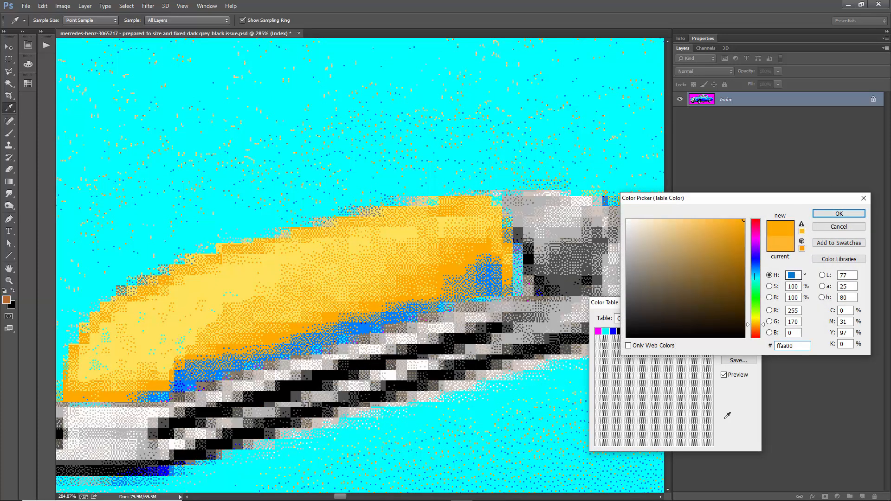
{"action": "type", "text": "30"}
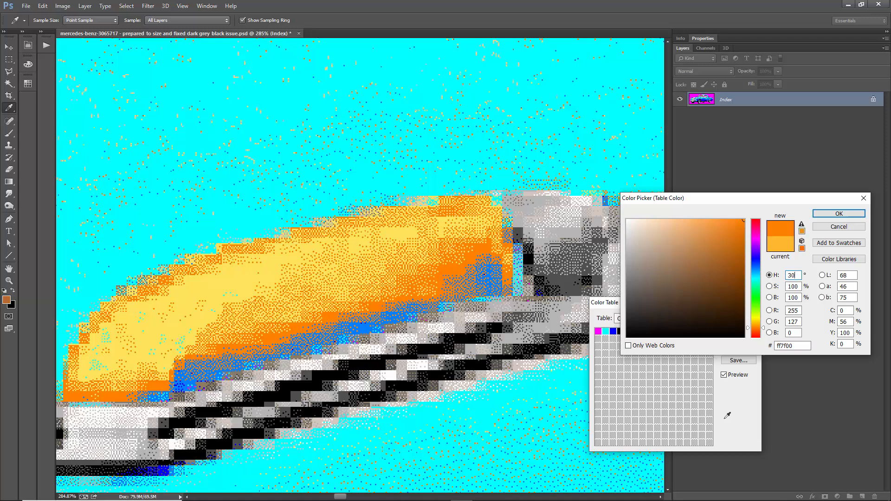
{"action": "left_click", "coordinate": [839, 213]}
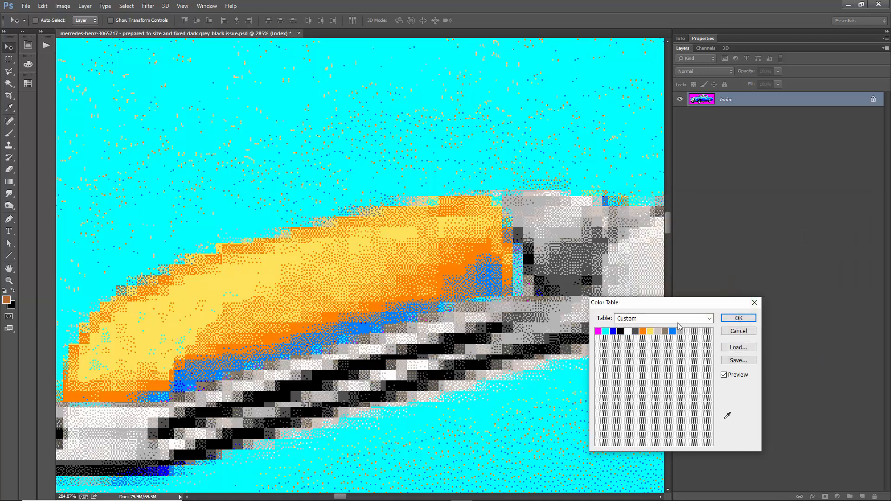
- Change the light yellow table color to pure yellow with hue 60° (ffff00) and apply the color table
{"action": "left_click", "coordinate": [651, 332]}
{"action": "type", "text": "ffd300"}
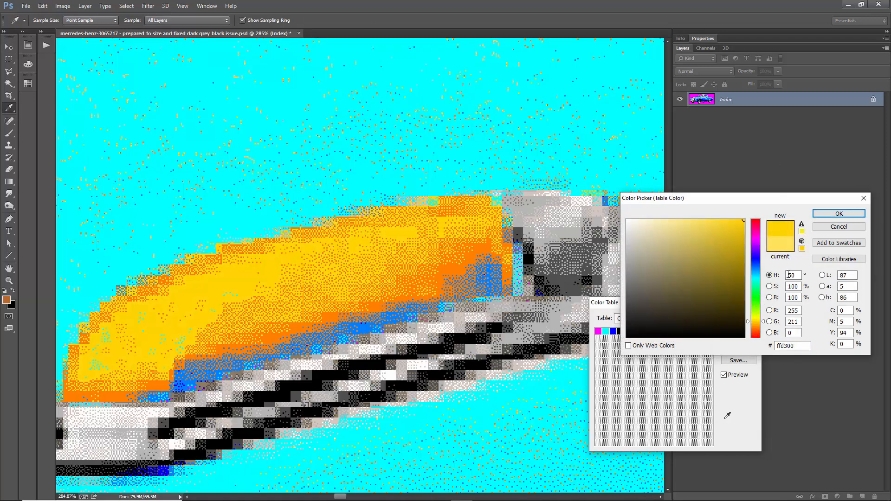
{"action": "double_click", "coordinate": [791, 275]}
{"action": "type", "text": "60"}
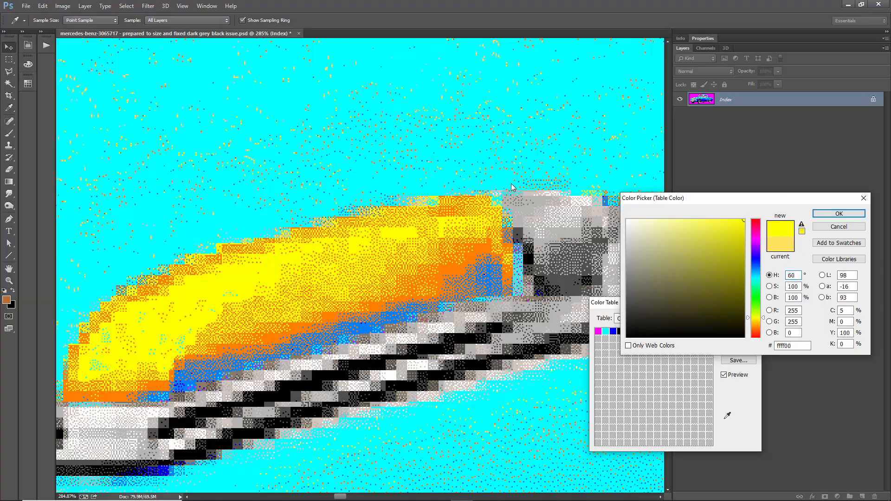
{"action": "key", "text": "Return"}
{"action": "key", "text": "Return"}
- Examine the recolored turn indicators, body and windows of the car, both close up and in wider views
{"action": "scroll", "coordinate": [446, 189], "scroll_direction": "down", "scroll_amount": 10}
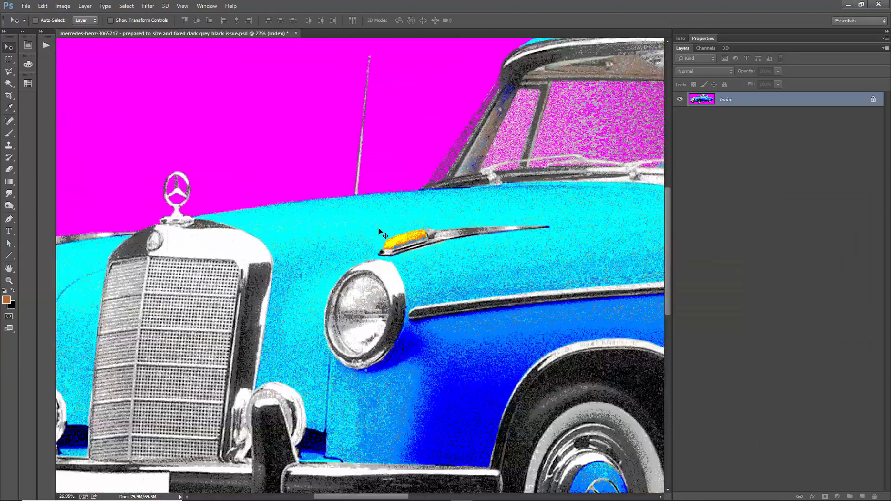
{"action": "scroll", "coordinate": [379, 231], "scroll_direction": "down", "scroll_amount": 2}
{"action": "scroll", "coordinate": [299, 186], "scroll_direction": "up", "scroll_amount": 10}
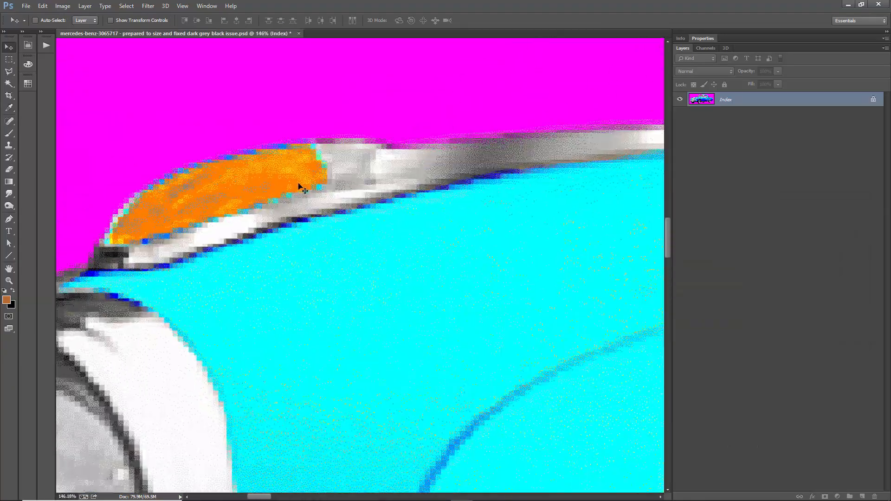
{"action": "scroll", "coordinate": [169, 195], "scroll_direction": "down", "scroll_amount": 2}
{"action": "scroll", "coordinate": [219, 200], "scroll_direction": "down", "scroll_amount": 5}
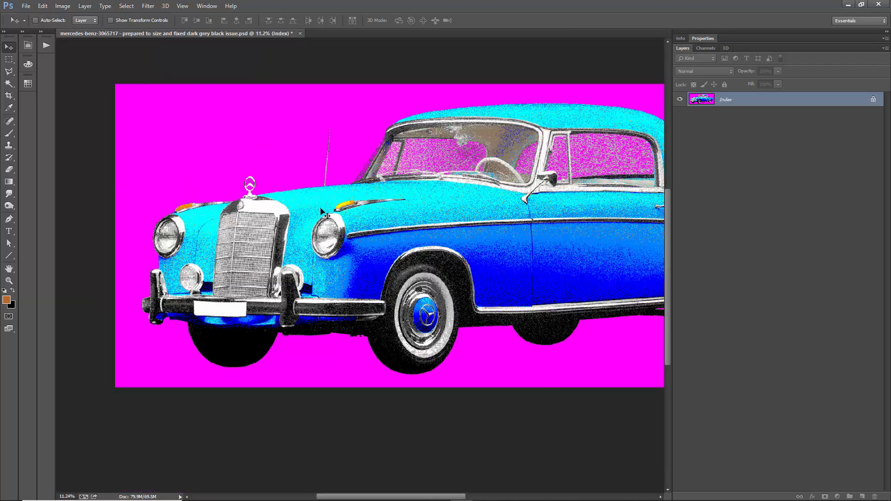
{"action": "scroll", "coordinate": [173, 165], "scroll_direction": "down", "scroll_amount": 1}
{"action": "scroll", "coordinate": [343, 304], "scroll_direction": "up", "scroll_amount": 3}
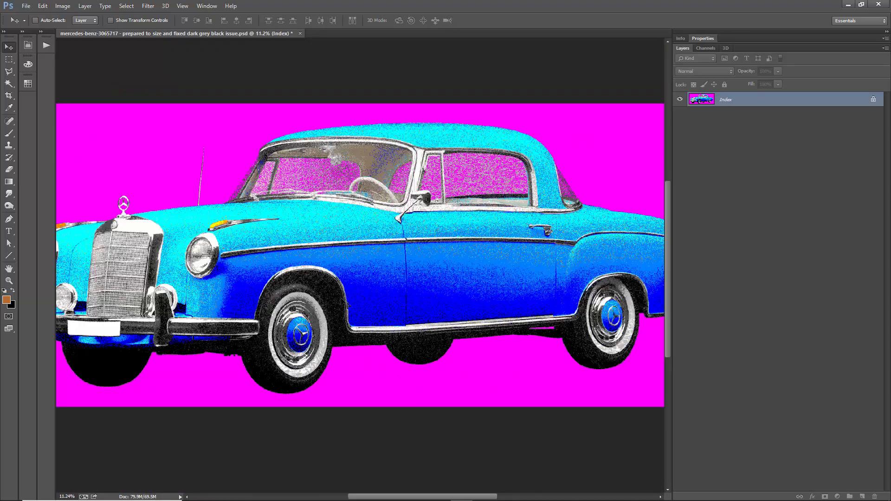
{"action": "scroll", "coordinate": [481, 191], "scroll_direction": "up", "scroll_amount": 1}
{"action": "scroll", "coordinate": [467, 186], "scroll_direction": "up", "scroll_amount": 1}
{"action": "scroll", "coordinate": [207, 146], "scroll_direction": "down", "scroll_amount": 3}
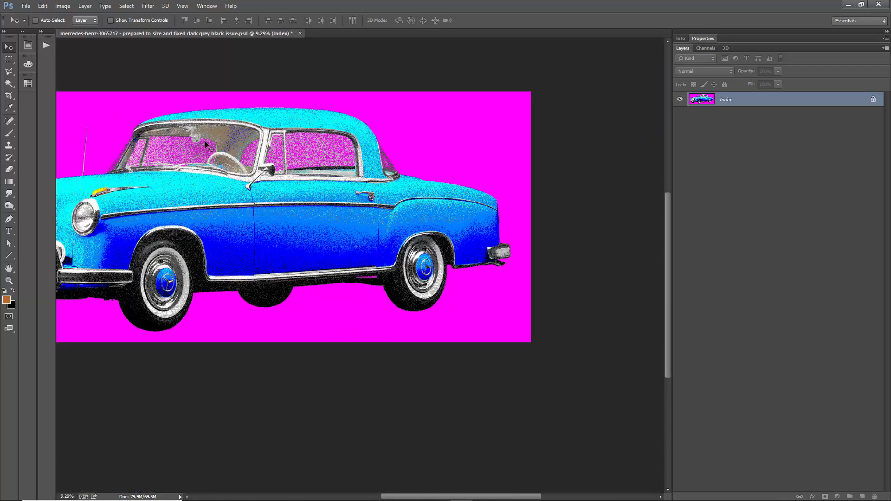
- Reopen the color table and check the light grey color after the bright blue in the Color Picker
{"action": "left_click", "coordinate": [62, 5]}
{"action": "mouse_move", "coordinate": [70, 17]}
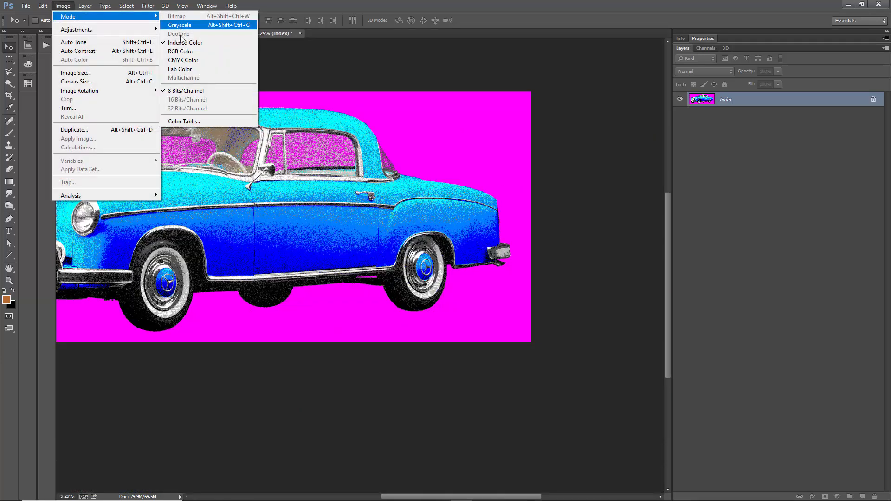
{"action": "left_click", "coordinate": [185, 122]}
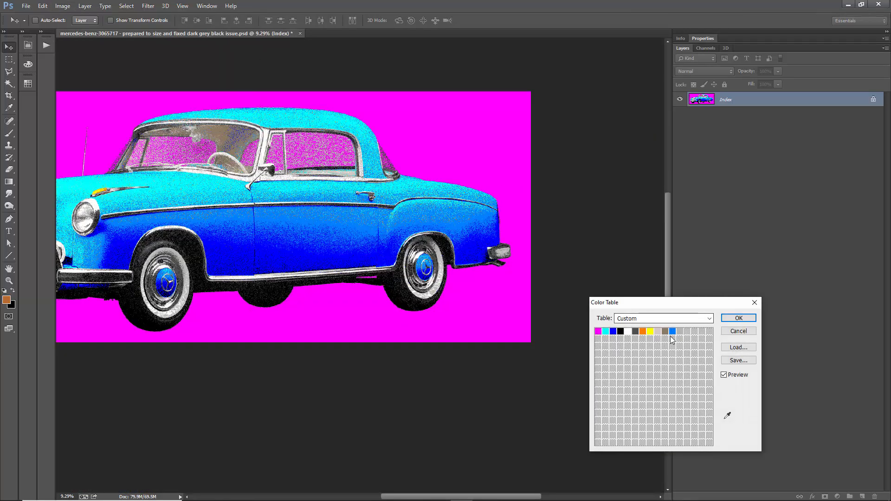
{"action": "left_click", "coordinate": [685, 336]}
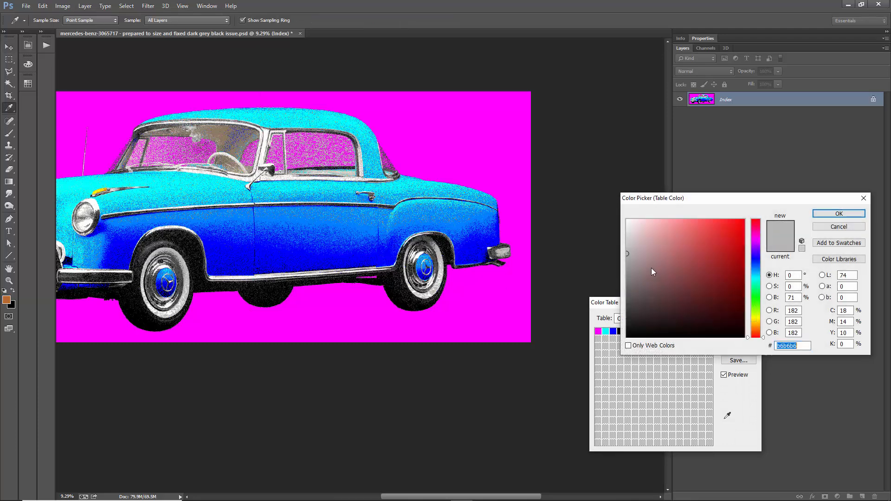
{"action": "left_click", "coordinate": [838, 215]}
- Change the dark grey table color to a mid grey with 50% brightness (808080)
{"action": "scroll", "coordinate": [205, 278], "scroll_direction": "down", "scroll_amount": 2}
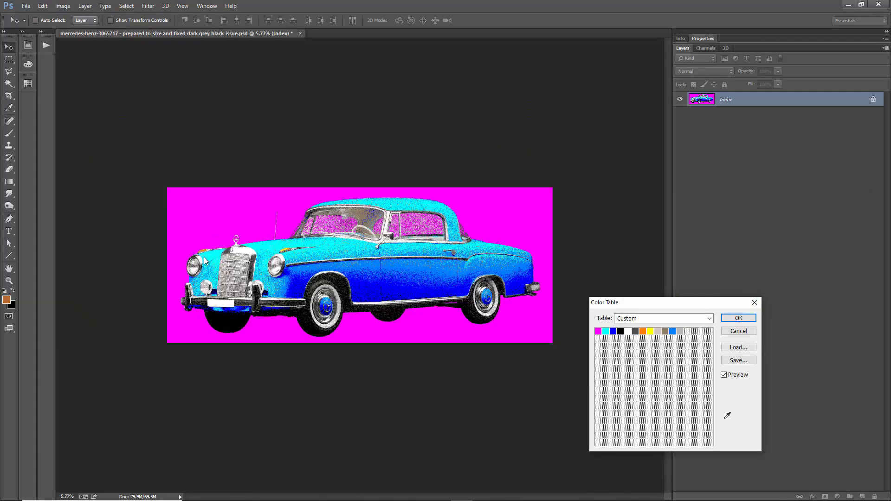
{"action": "scroll", "coordinate": [205, 278], "scroll_direction": "up", "scroll_amount": 5}
{"action": "scroll", "coordinate": [197, 280], "scroll_direction": "up", "scroll_amount": 2}
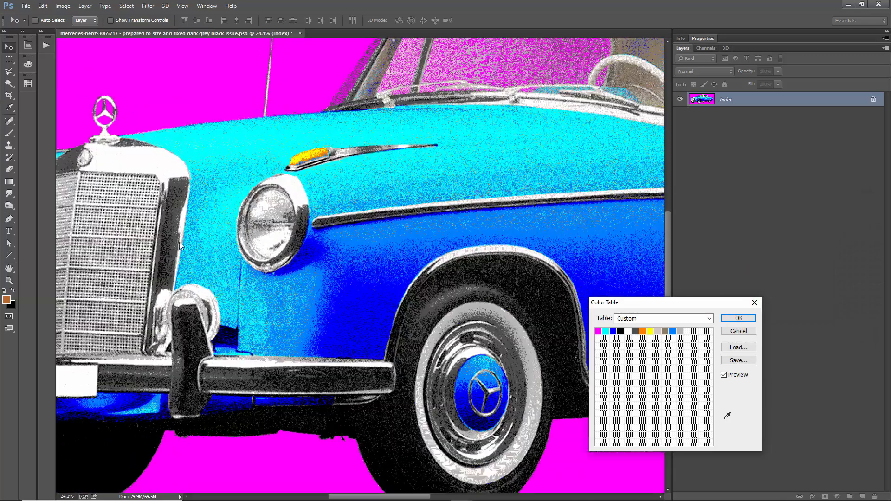
{"action": "left_click", "coordinate": [636, 332]}
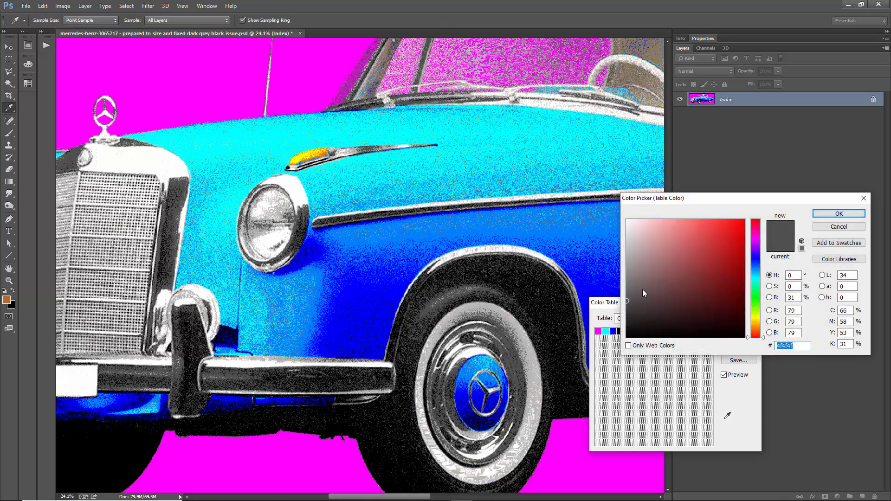
{"action": "type", "text": "808080"}
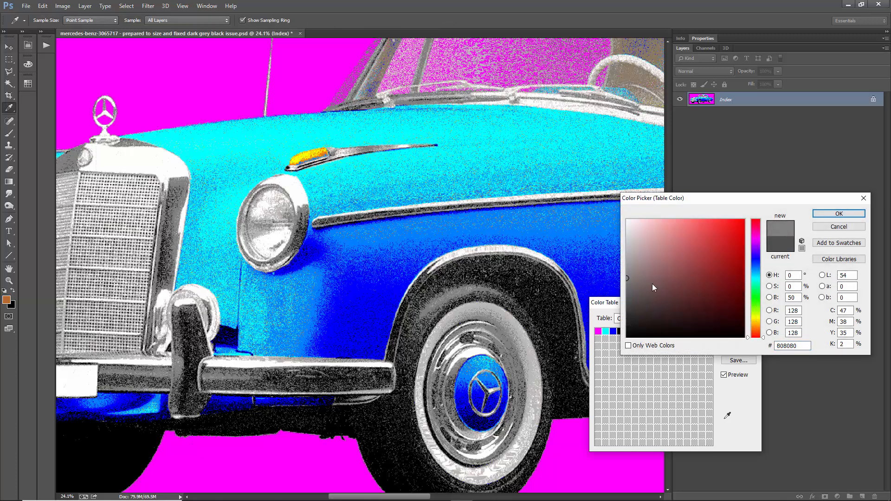
{"action": "type", "text": "50"}
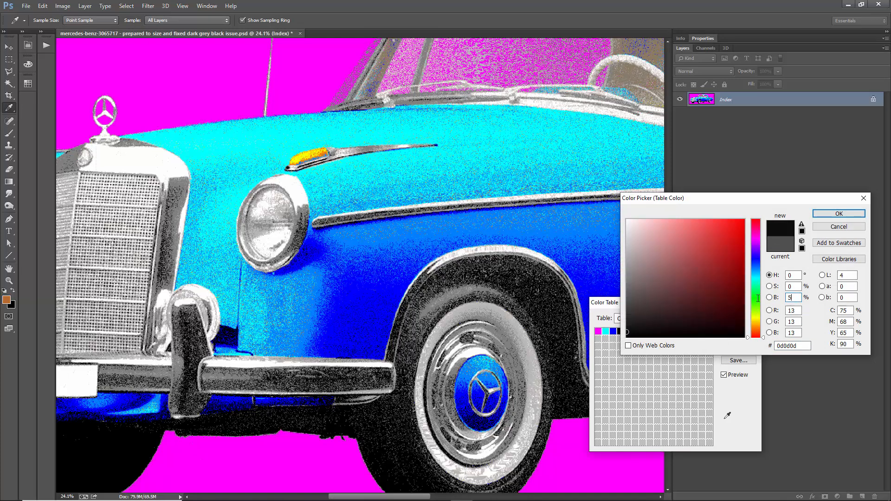
{"action": "left_click", "coordinate": [824, 214]}
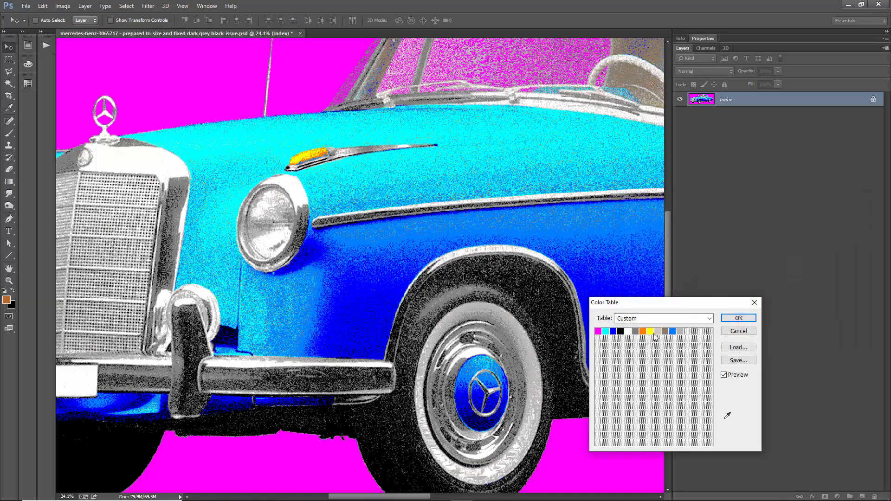
- Lighten the light grey table color after the bright blue to 80% brightness
{"action": "left_click", "coordinate": [681, 331]}
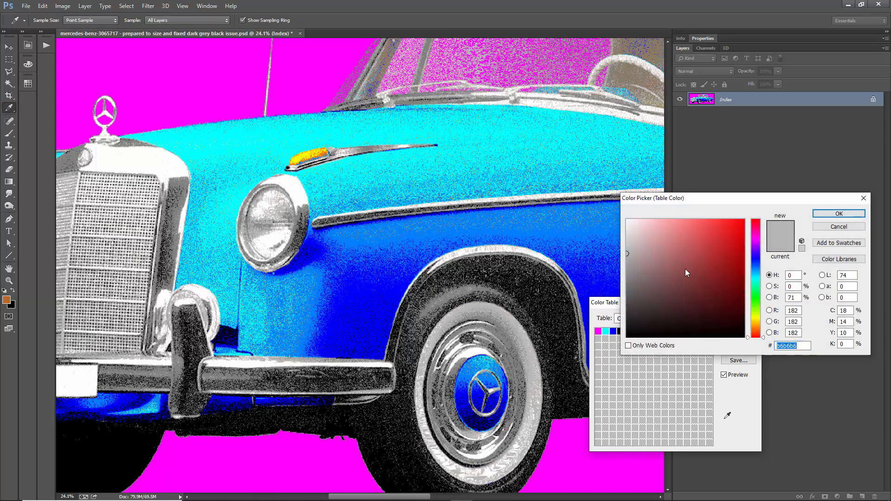
{"action": "left_click_drag", "start_coordinate": [637, 241], "coordinate": [621, 242]}
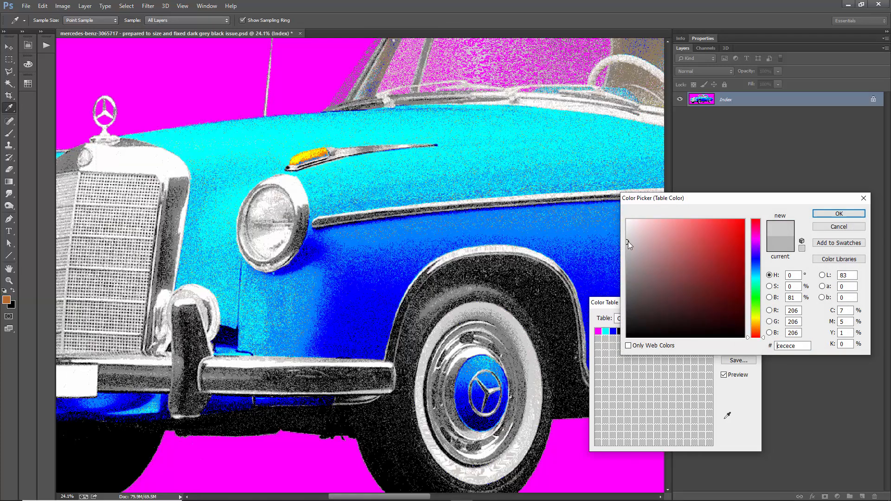
{"action": "left_click_drag", "start_coordinate": [800, 298], "coordinate": [778, 301]}
{"action": "type", "text": "80"}
{"action": "left_click", "coordinate": [825, 215]}
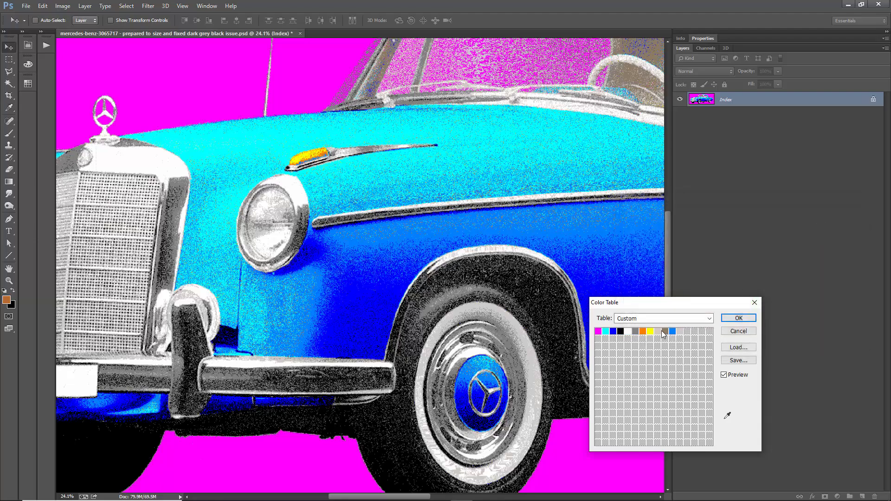
- Shift the hue of the brown table color used in the windshield to 210°
{"action": "scroll", "coordinate": [563, 266], "scroll_direction": "down", "scroll_amount": 3}
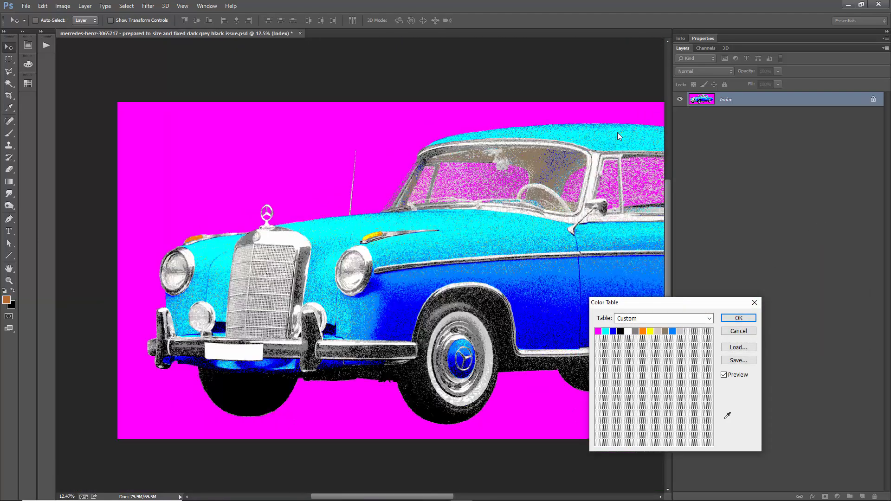
{"action": "scroll", "coordinate": [617, 132], "scroll_direction": "up", "scroll_amount": 5}
{"action": "scroll", "coordinate": [397, 200], "scroll_direction": "down", "scroll_amount": 2}
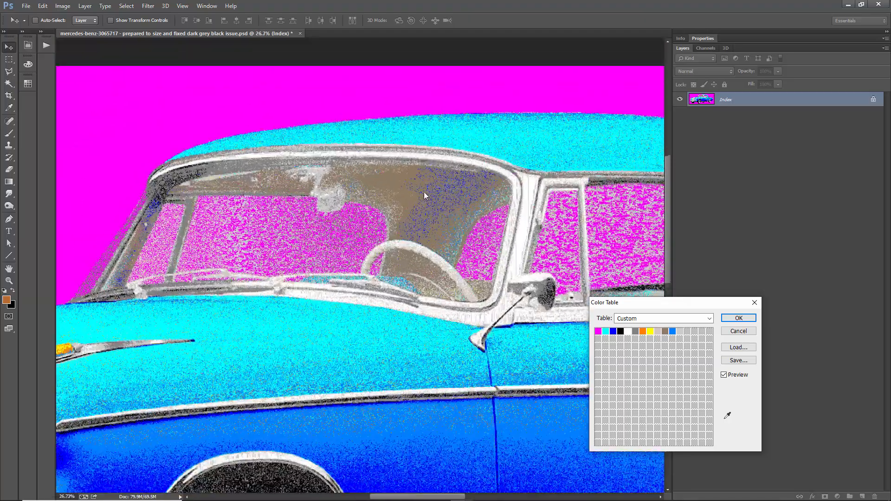
{"action": "scroll", "coordinate": [414, 191], "scroll_direction": "down", "scroll_amount": 1}
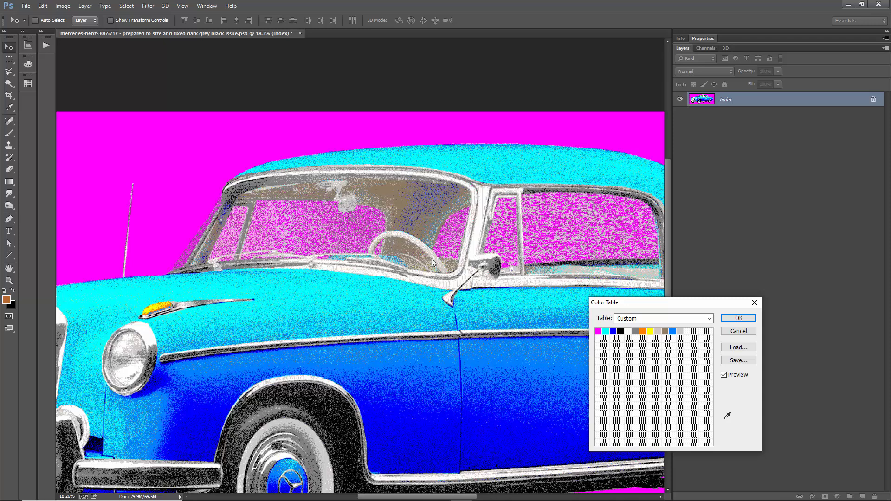
{"action": "left_click", "coordinate": [664, 332]}
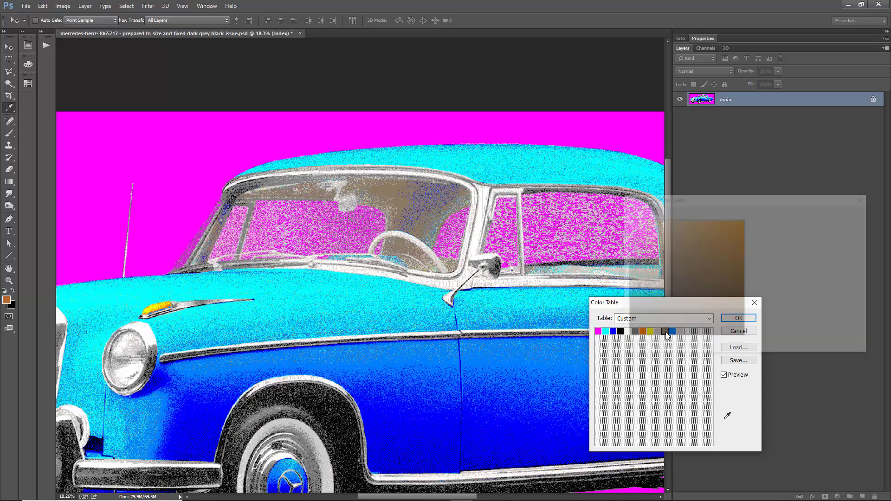
{"action": "double_click", "coordinate": [793, 276]}
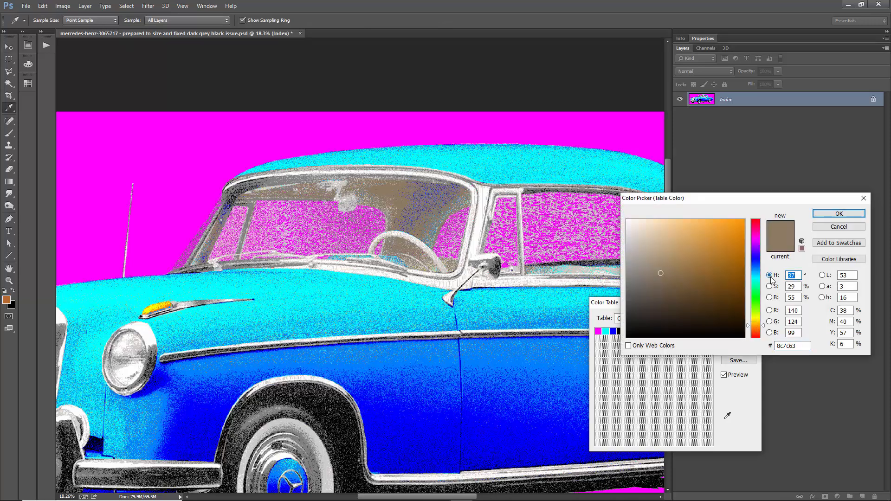
{"action": "type", "text": "231"}
{"action": "double_click", "coordinate": [793, 276]}
{"action": "type", "text": "210"}
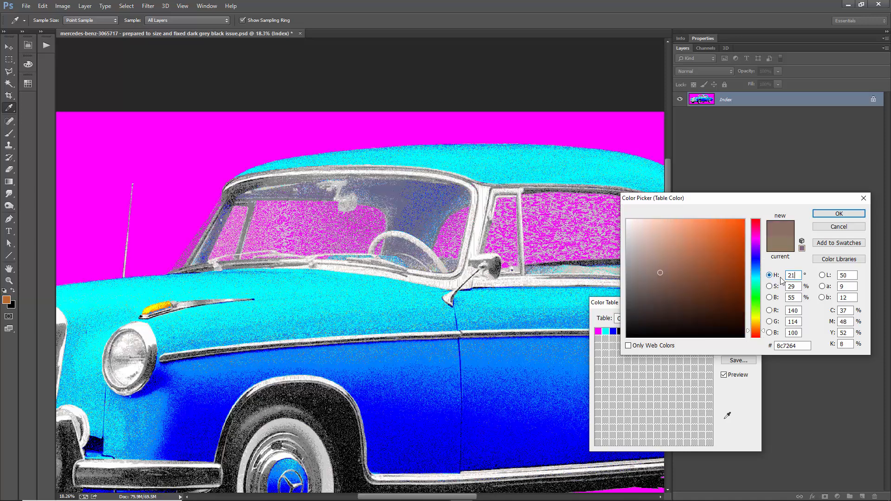
- Adjust the windshield's blue table color to a muted slate blue with 41% saturation and 57% brightness (567492)
{"action": "double_click", "coordinate": [799, 287]}
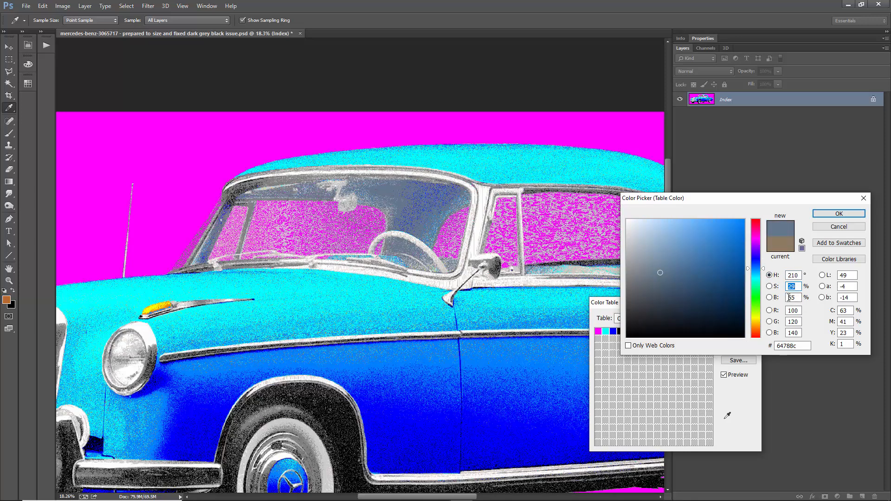
{"action": "left_click", "coordinate": [681, 268]}
{"action": "left_click_drag", "start_coordinate": [685, 268], "coordinate": [773, 210]}
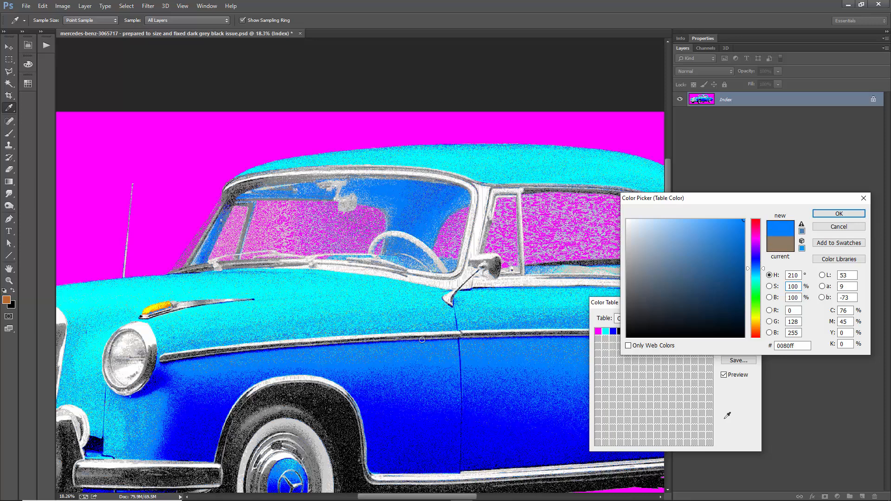
{"action": "mouse_move", "coordinate": [689, 269]}
{"action": "left_mouse_down"}
{"action": "mouse_move", "coordinate": [682, 263]}
{"action": "mouse_move", "coordinate": [684, 275]}
{"action": "left_mouse_up"}
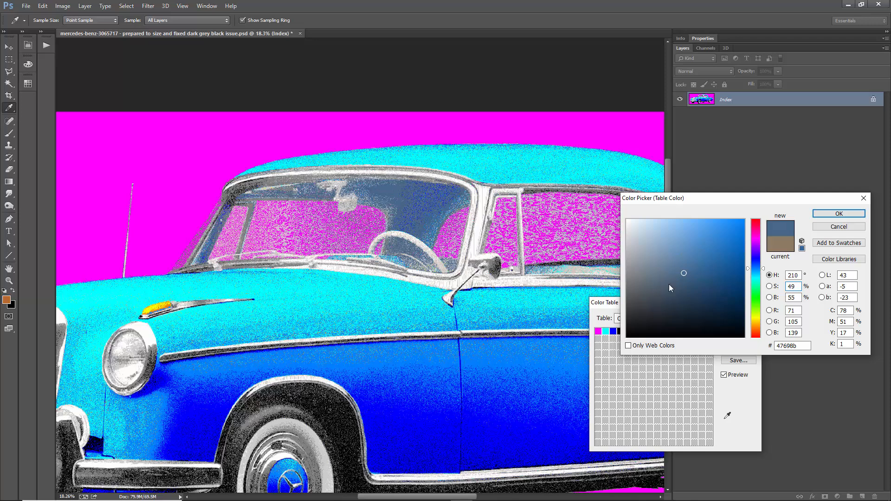
{"action": "left_click", "coordinate": [675, 270]}
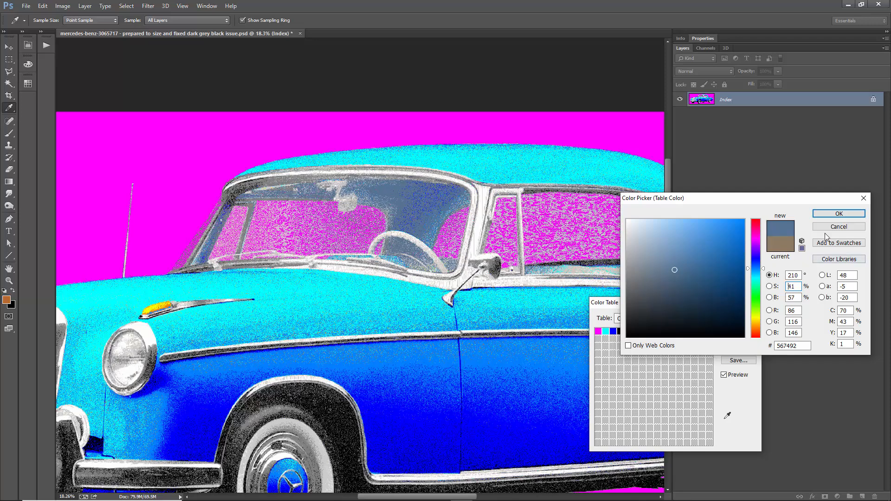
{"action": "left_click", "coordinate": [839, 213]}
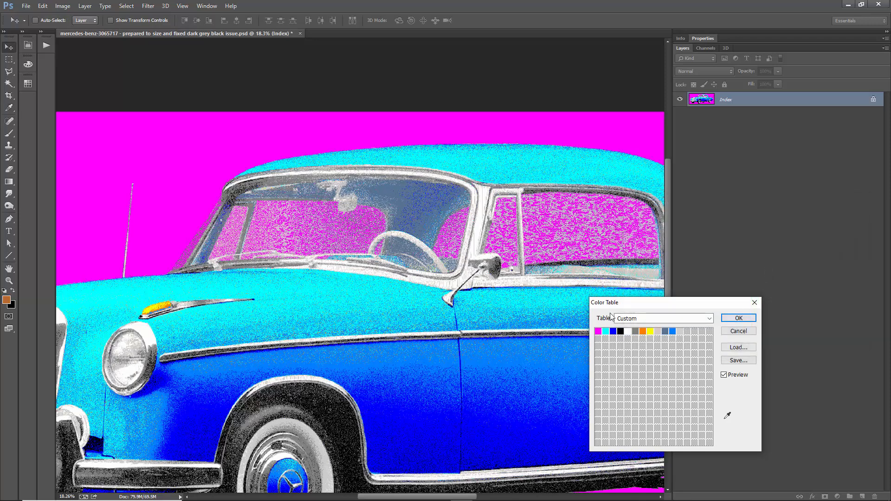
- Examine the car's side window up close and check the beige table color in the Color Picker
{"action": "scroll", "coordinate": [586, 266], "scroll_direction": "down", "scroll_amount": 2}
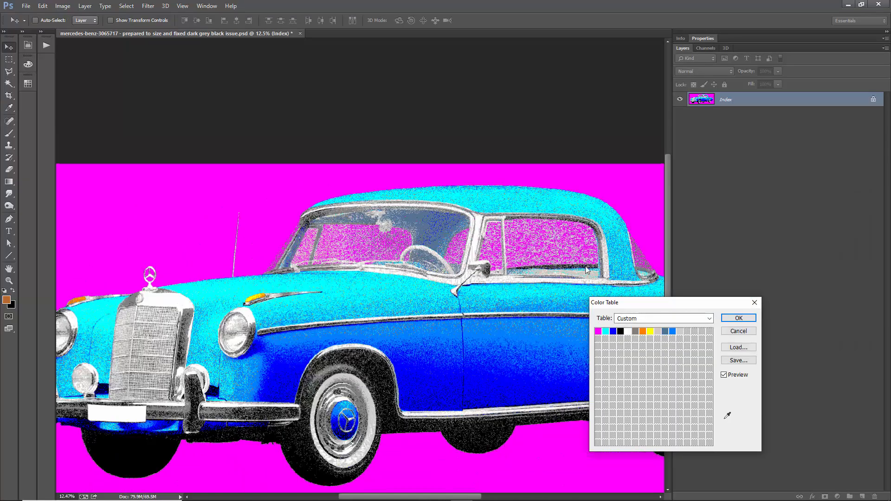
{"action": "scroll", "coordinate": [577, 276], "scroll_direction": "up", "scroll_amount": 5}
{"action": "scroll", "coordinate": [509, 291], "scroll_direction": "down", "scroll_amount": 4}
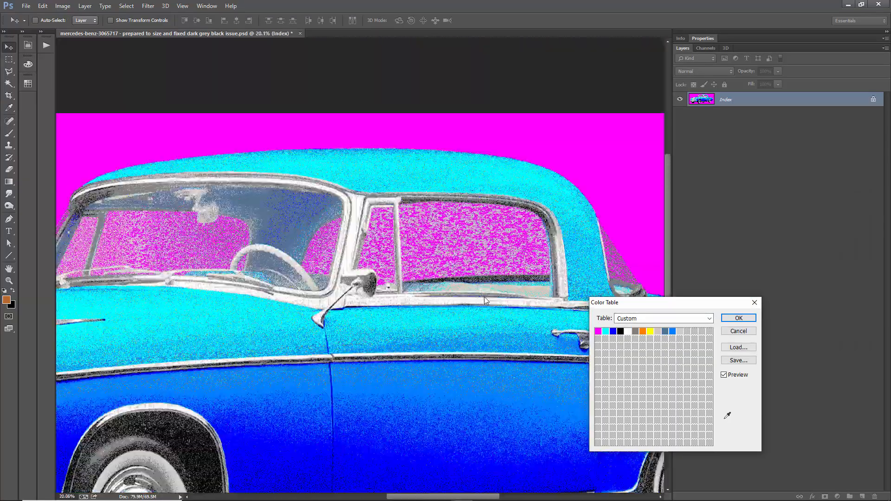
{"action": "scroll", "coordinate": [484, 296], "scroll_direction": "up", "scroll_amount": 1}
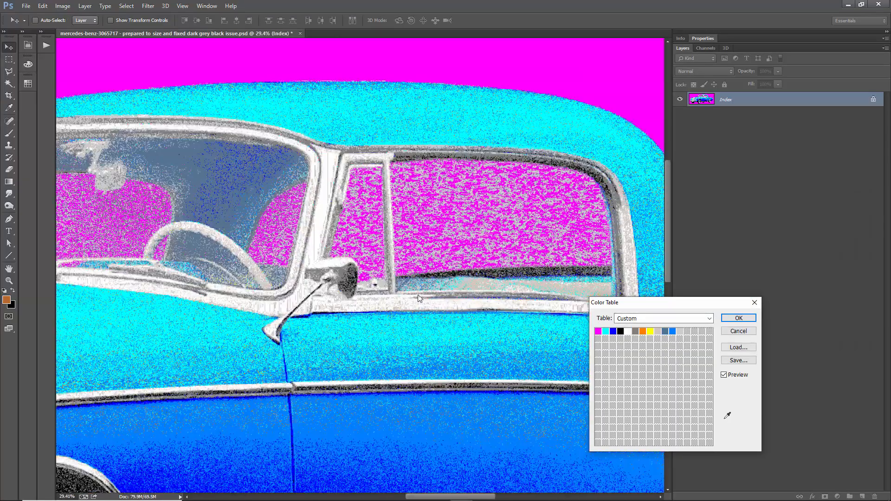
{"action": "left_click", "coordinate": [659, 333]}
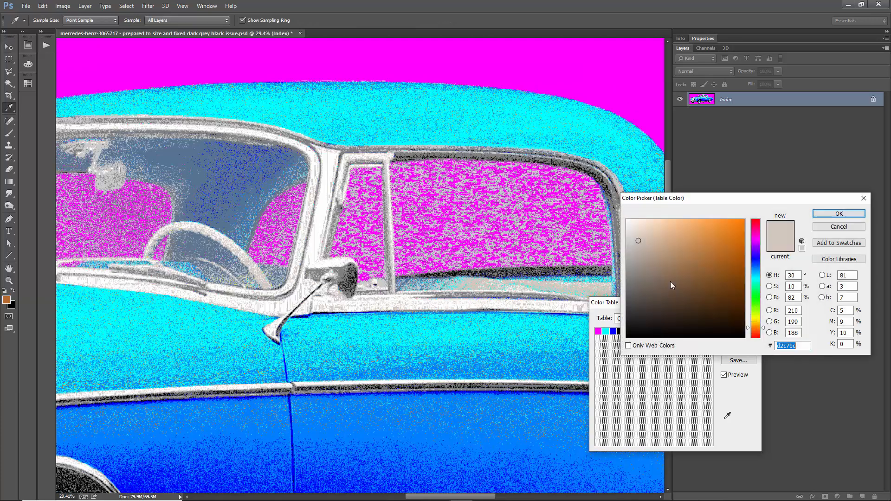
{"action": "left_click", "coordinate": [821, 228]}
- Inspect the grille, turn indicator and windows, and recheck the beige and slate blue table colors without changing them
{"action": "scroll", "coordinate": [510, 321], "scroll_direction": "down", "scroll_amount": 3}
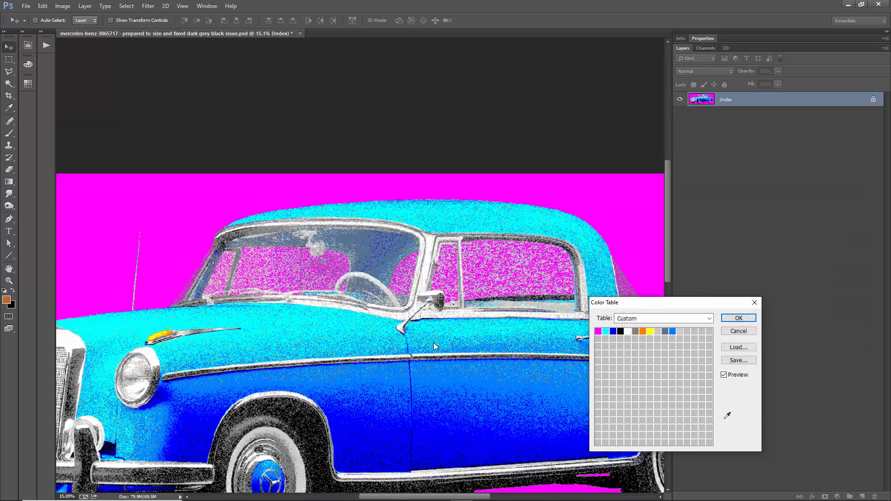
{"action": "scroll", "coordinate": [132, 357], "scroll_direction": "up", "scroll_amount": 5}
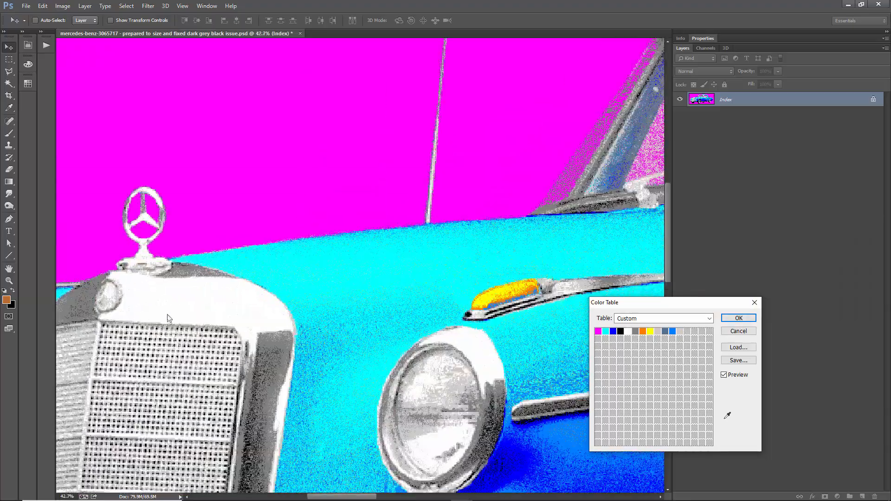
{"action": "scroll", "coordinate": [325, 325], "scroll_direction": "down", "scroll_amount": 2}
{"action": "scroll", "coordinate": [362, 321], "scroll_direction": "up", "scroll_amount": 5}
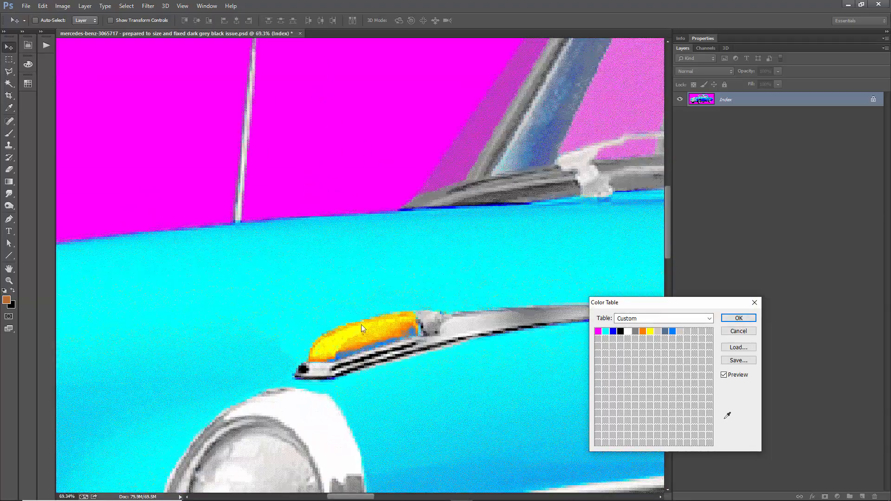
{"action": "scroll", "coordinate": [311, 317], "scroll_direction": "down", "scroll_amount": 5}
{"action": "scroll", "coordinate": [539, 277], "scroll_direction": "up", "scroll_amount": 3}
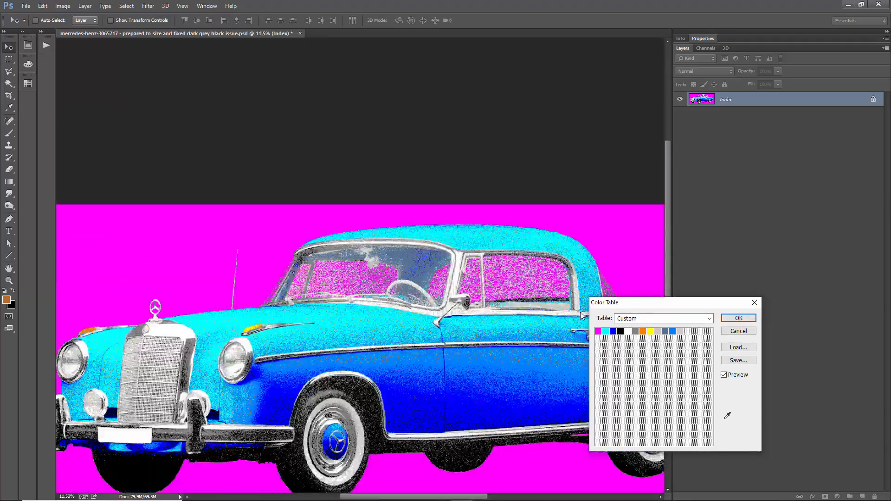
{"action": "left_click", "coordinate": [657, 332]}
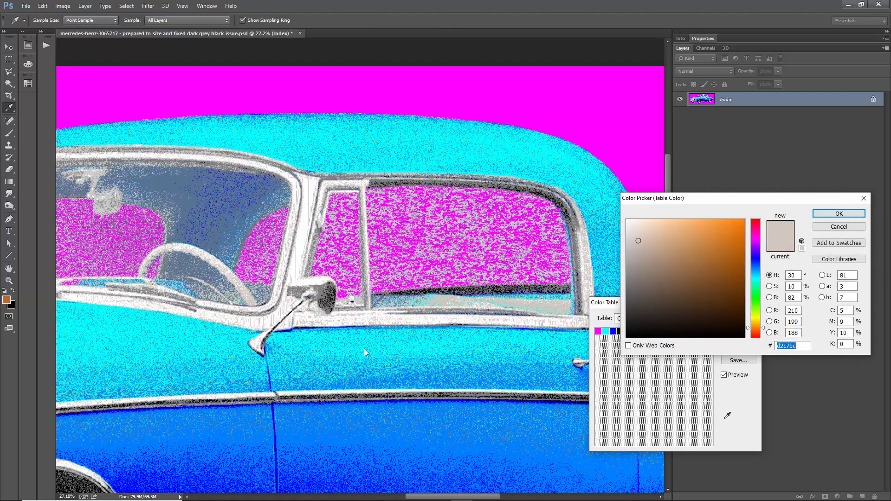
{"action": "left_click", "coordinate": [839, 227]}
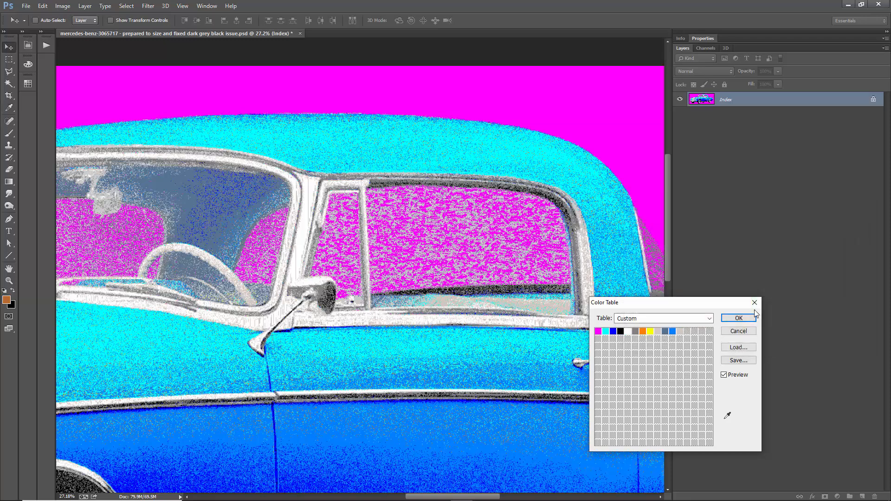
{"action": "left_click", "coordinate": [665, 332]}
{"action": "left_click", "coordinate": [839, 227]}
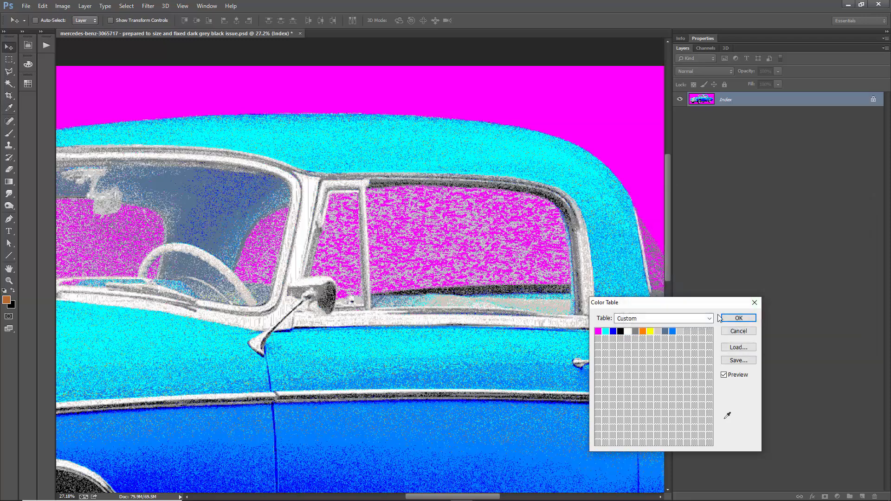
- Recolor the beige table color to a pale blue-grey with 210° hue, 13% saturation and 84% brightness (bccad7), and apply the color table
{"action": "left_click", "coordinate": [658, 332]}
{"action": "left_click", "coordinate": [755, 276]}
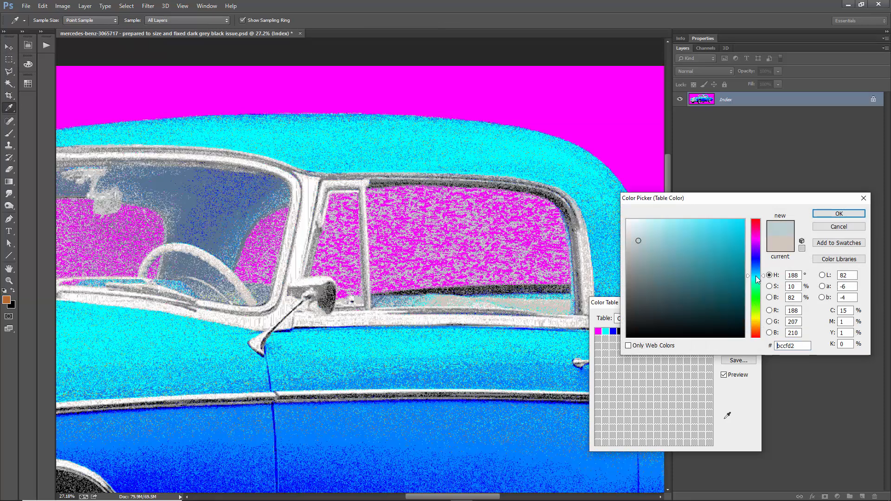
{"action": "left_click", "coordinate": [800, 275]}
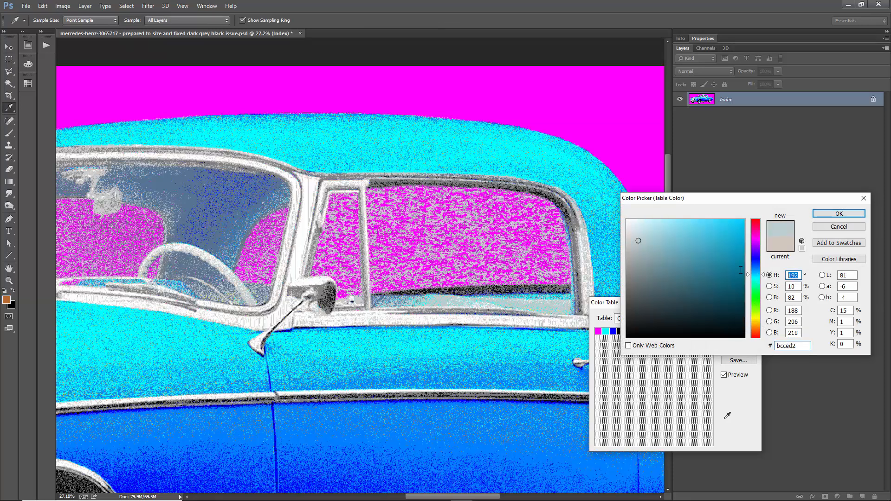
{"action": "type", "text": "210"}
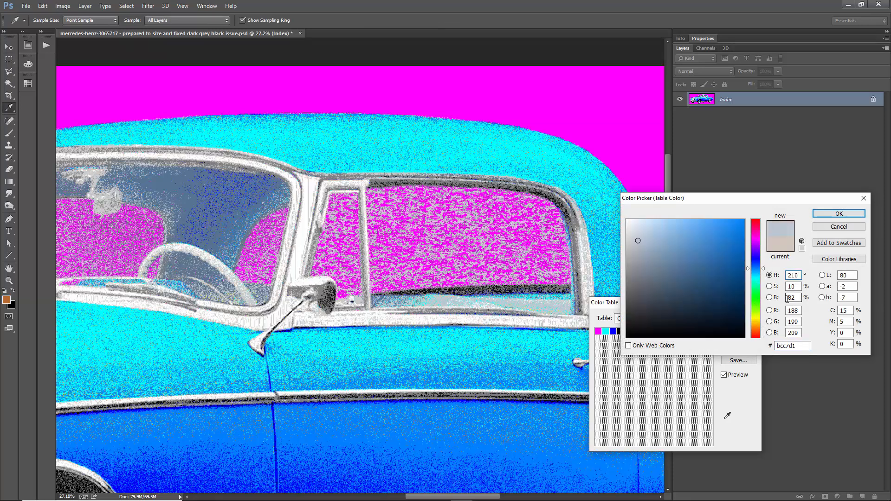
{"action": "left_click", "coordinate": [643, 236]}
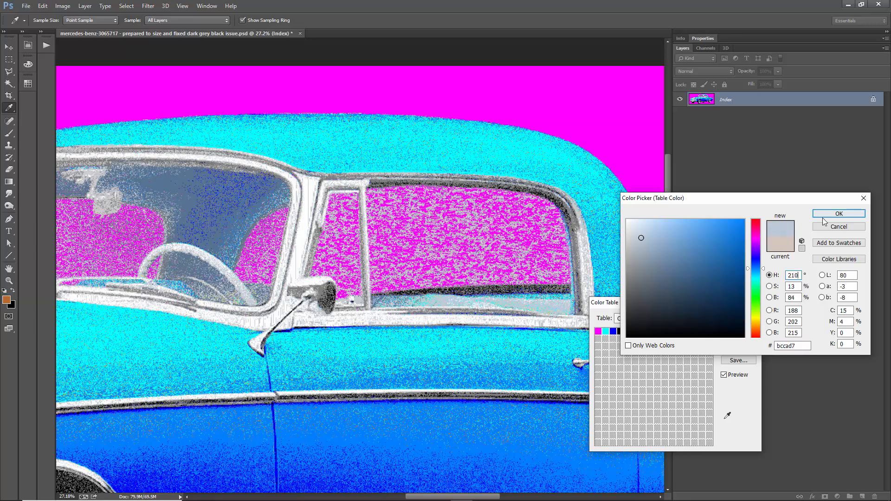
{"action": "left_click", "coordinate": [839, 214]}
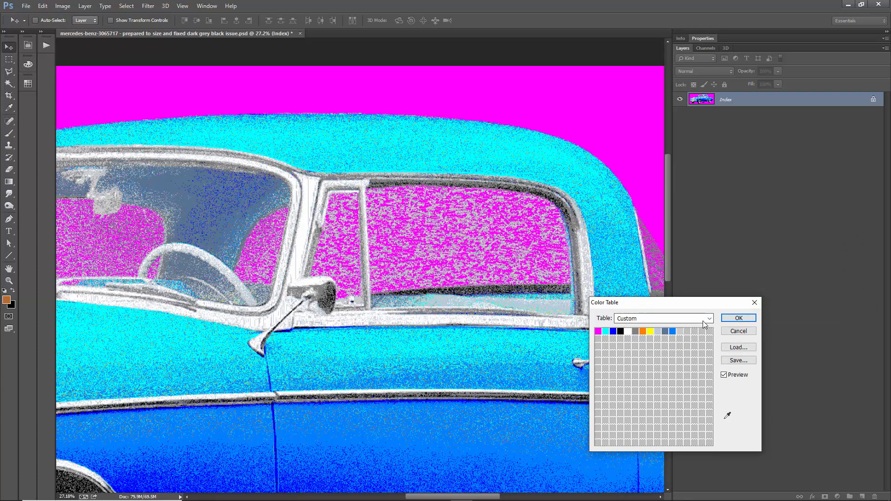
{"action": "left_click", "coordinate": [739, 319]}
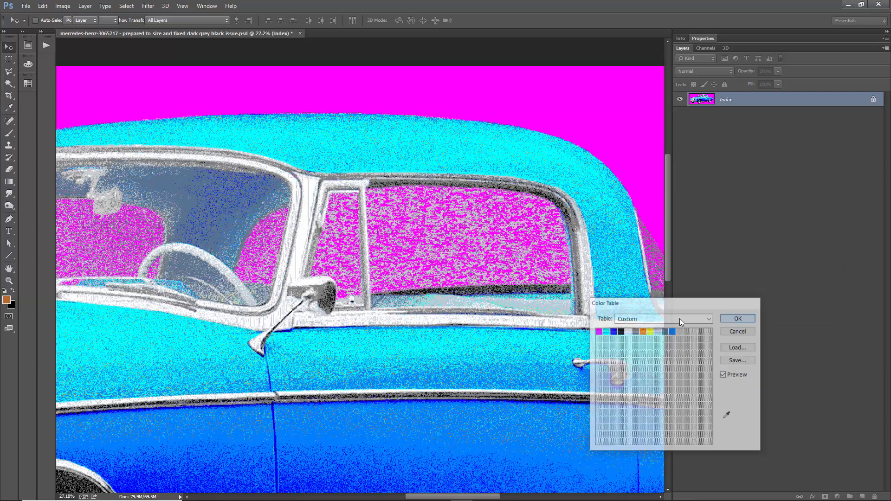
- Save the indexed image as a new PSD named "mercedes-benz-3065717 - - INdex Re-Colored for Halftone Separation Trick"
{"action": "scroll", "coordinate": [320, 314], "scroll_direction": "down", "scroll_amount": 5}
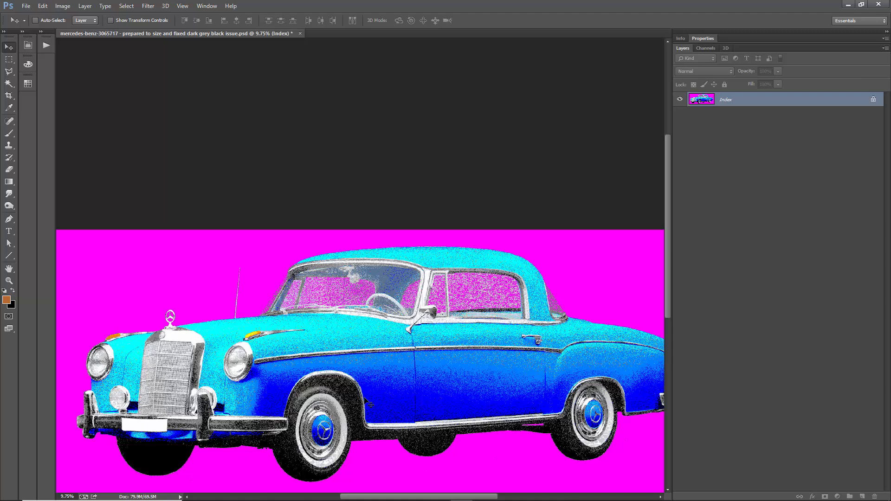
{"action": "scroll", "coordinate": [379, 395], "scroll_direction": "down", "scroll_amount": 2}
{"action": "scroll", "coordinate": [373, 311], "scroll_direction": "up", "scroll_amount": 1}
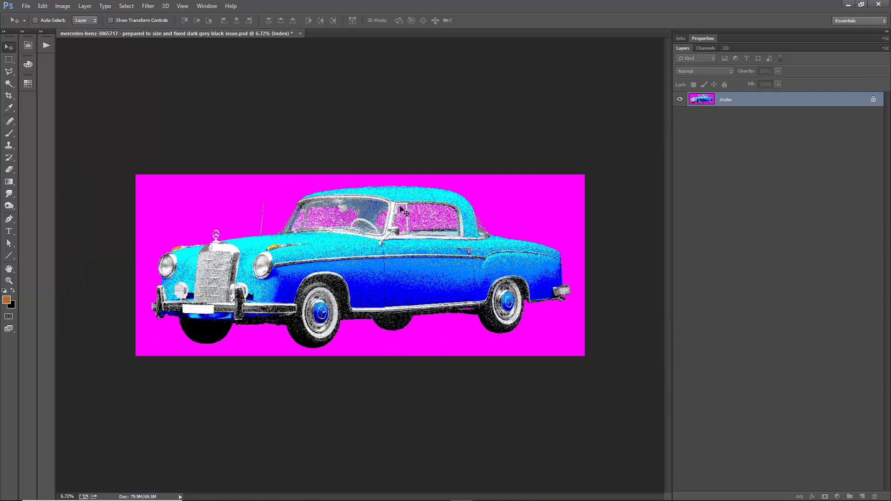
{"action": "left_click", "coordinate": [63, 5]}
{"action": "mouse_move", "coordinate": [72, 17]}
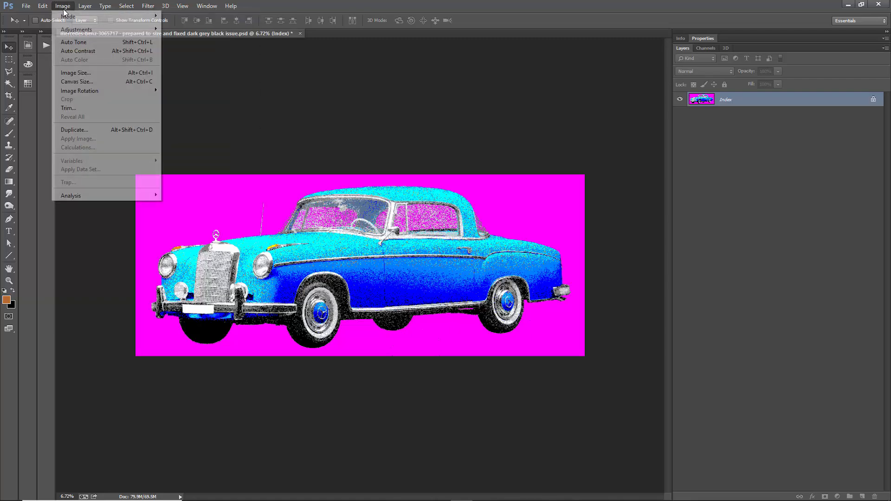
{"action": "mouse_move", "coordinate": [26, 6]}
{"action": "left_click", "coordinate": [38, 117]}
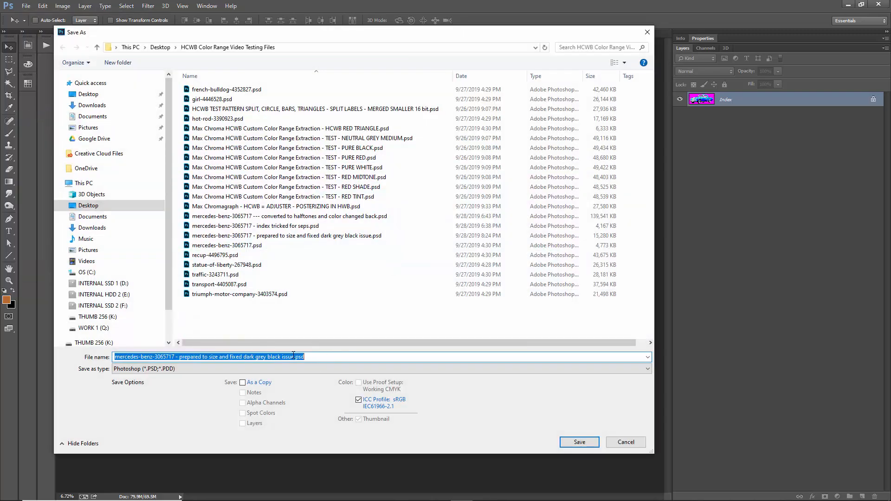
{"action": "left_click_drag", "start_coordinate": [293, 356], "coordinate": [179, 357]}
{"action": "type", "text": "- INde"}
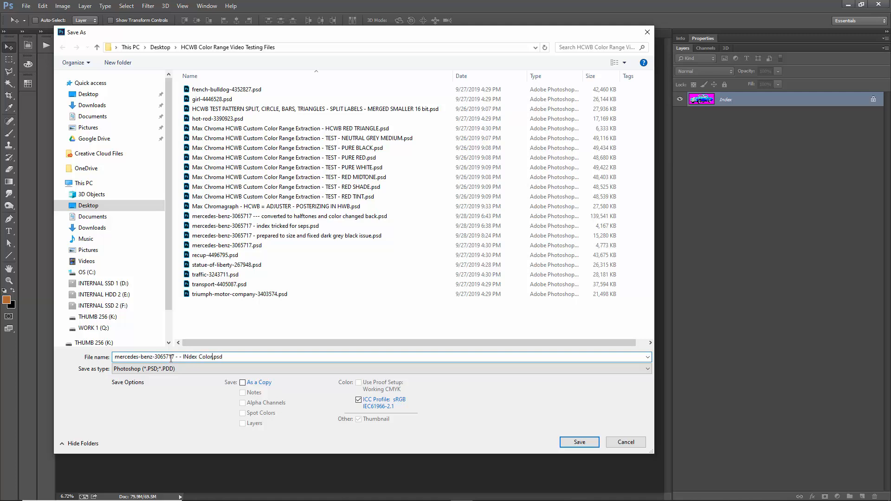
{"action": "type", "text": "x Re-Co"}
{"action": "key", "text": "BackSpace"}
{"action": "key", "text": "BackSpace"}
{"action": "type", "text": "Re-Colored for Halftone Separation Trick"}
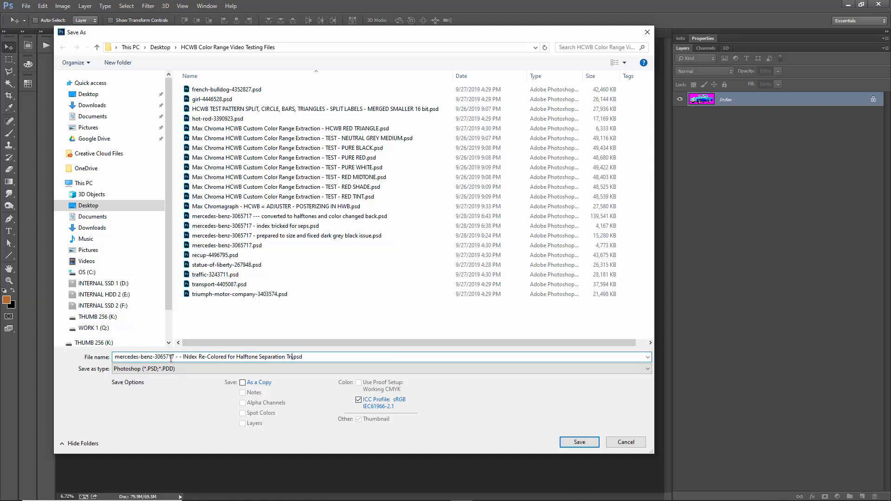
{"action": "key", "text": "Return"}
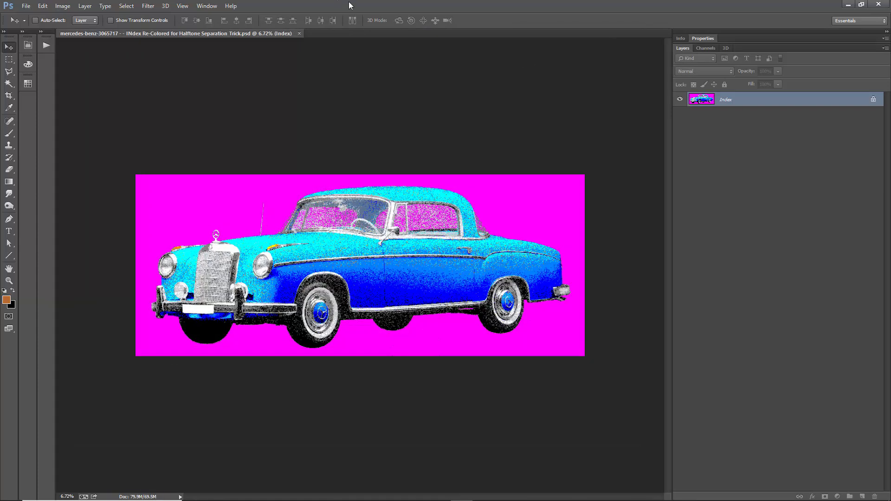
- Convert the indexed image to RGB Color mode and check the dithered pixels along the car's chrome side trim
{"action": "left_click", "coordinate": [63, 5]}
{"action": "left_click", "coordinate": [176, 48]}
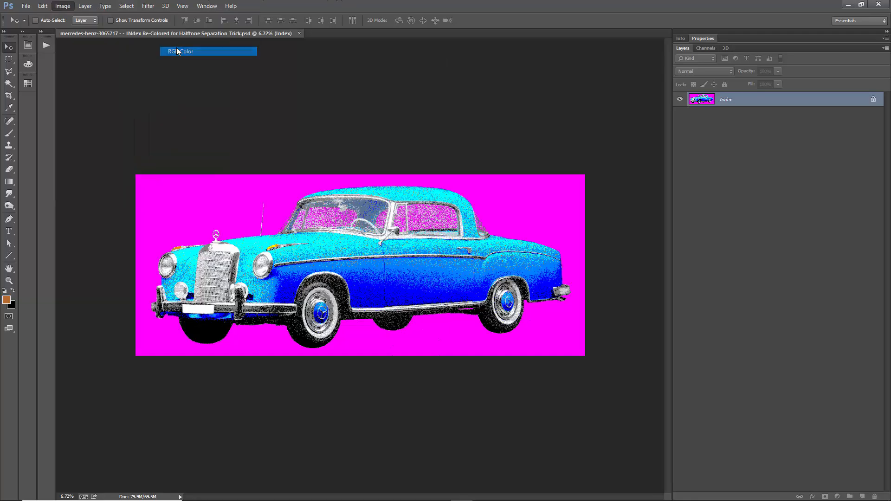
{"action": "scroll", "coordinate": [337, 238], "scroll_direction": "up", "scroll_amount": 2}
{"action": "scroll", "coordinate": [337, 237], "scroll_direction": "up", "scroll_amount": 10}
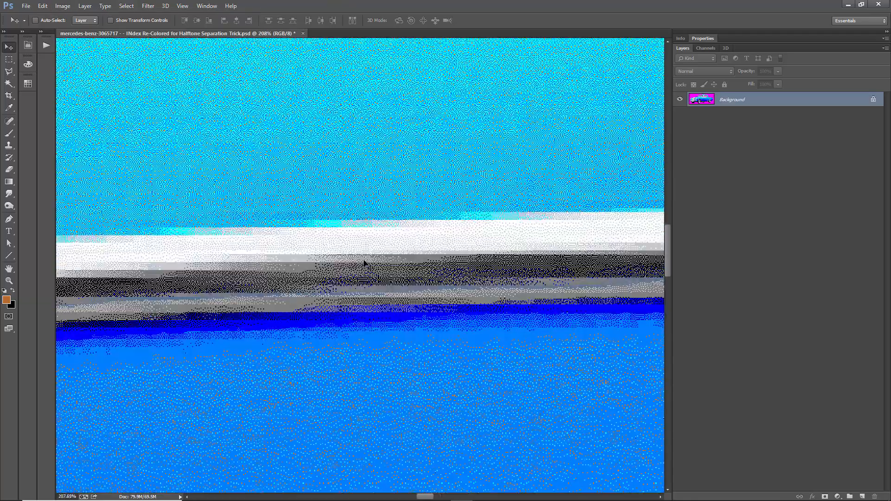
{"action": "scroll", "coordinate": [382, 228], "scroll_direction": "down", "scroll_amount": 6}
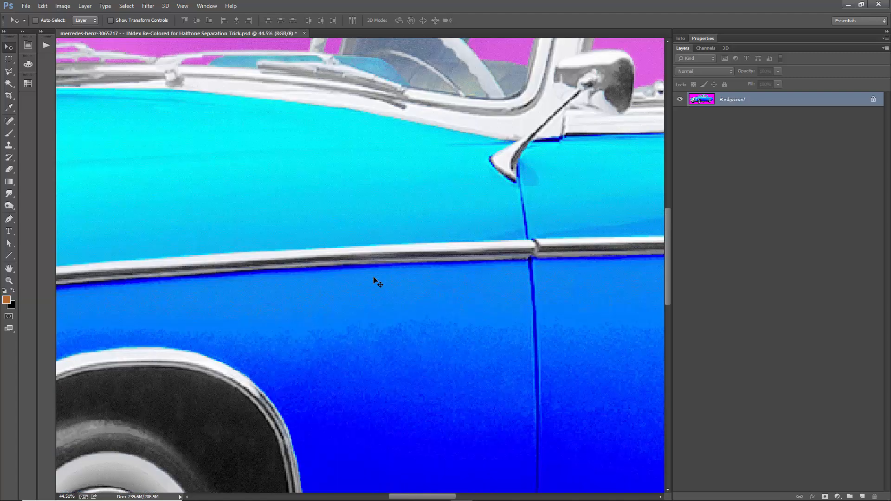
{"action": "scroll", "coordinate": [378, 282], "scroll_direction": "down", "scroll_amount": 2}
- Resample the image to a resolution of 300 pixels/inch using Bicubic (smooth gradients)
{"action": "left_click", "coordinate": [63, 6]}
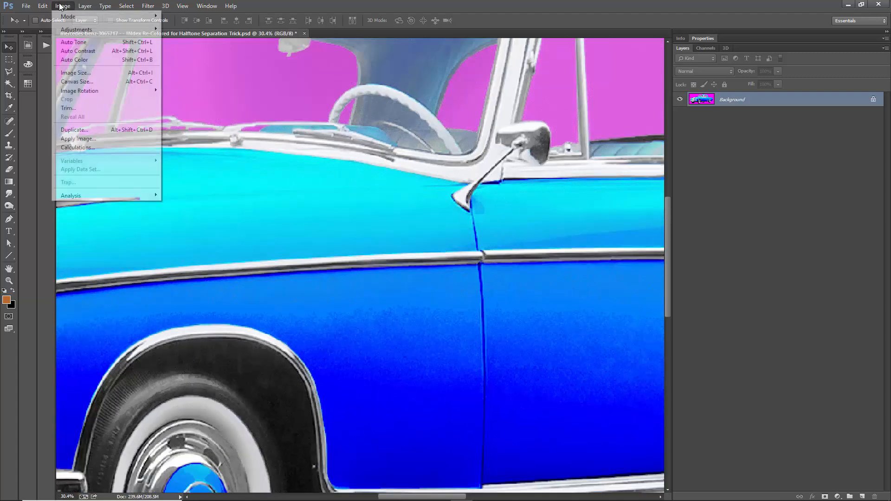
{"action": "left_click", "coordinate": [82, 73]}
{"action": "left_click_drag", "start_coordinate": [748, 271], "coordinate": [756, 271]}
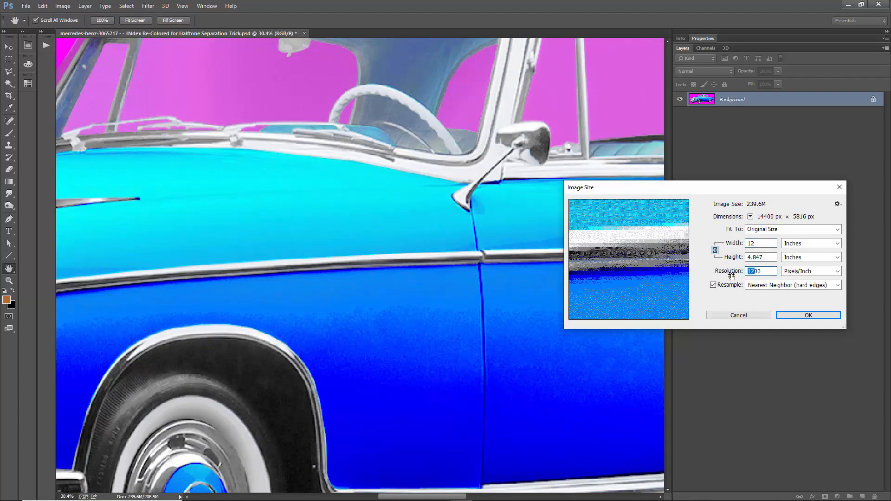
{"action": "type", "text": "3"}
{"action": "left_click", "coordinate": [838, 285]}
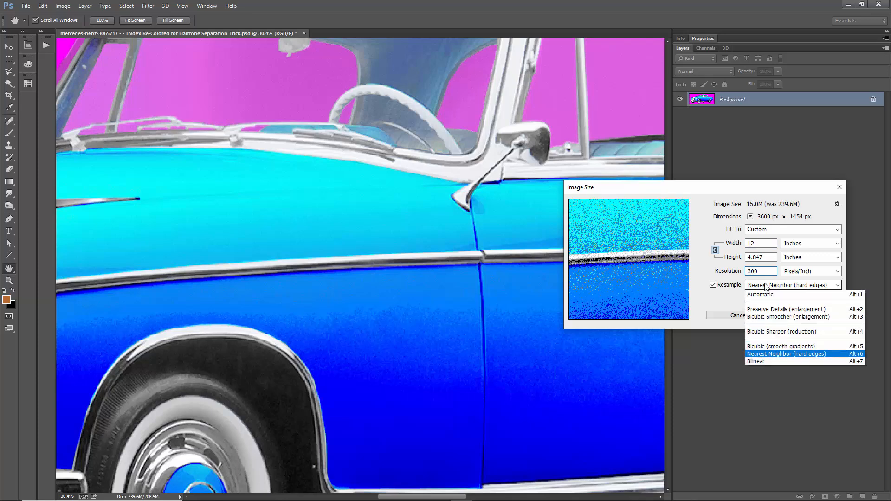
{"action": "left_click", "coordinate": [778, 344]}
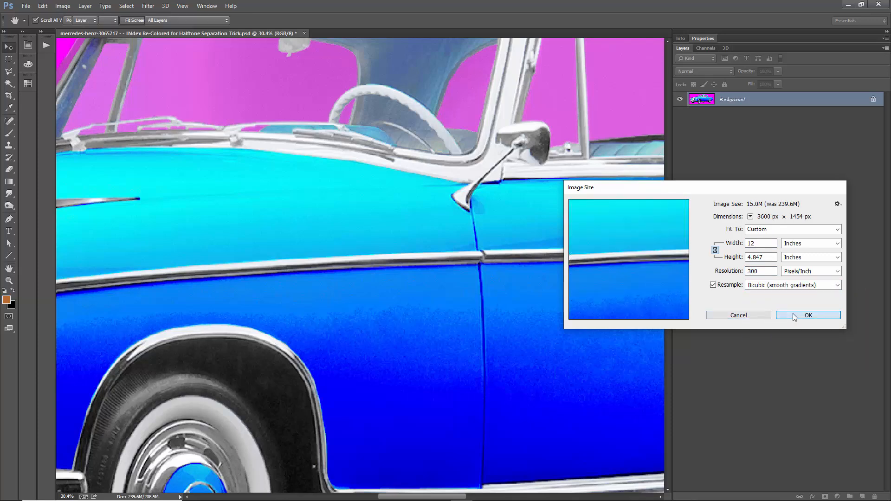
{"action": "left_click", "coordinate": [795, 317]}
{"action": "key", "text": "v"}
- Examine the blue gradients on the car's door and front fender up close for leftover dither texture
{"action": "scroll", "coordinate": [418, 297], "scroll_direction": "up", "scroll_amount": 10}
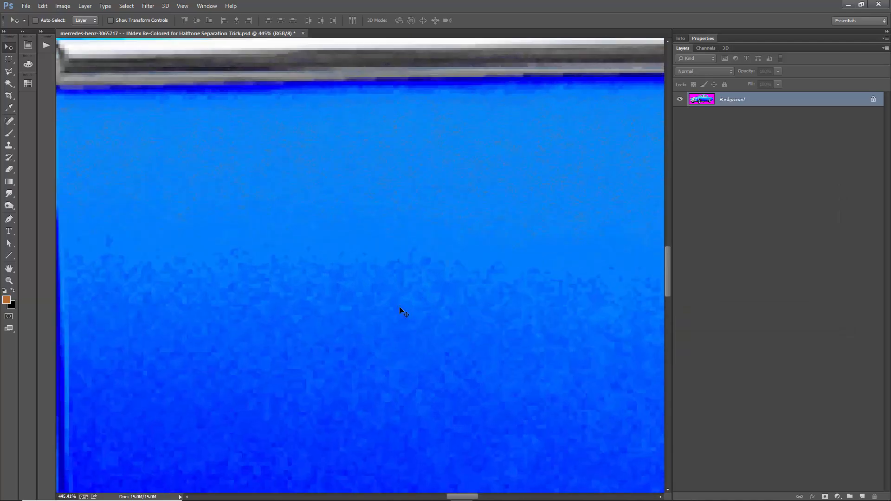
{"action": "scroll", "coordinate": [407, 242], "scroll_direction": "down", "scroll_amount": 5}
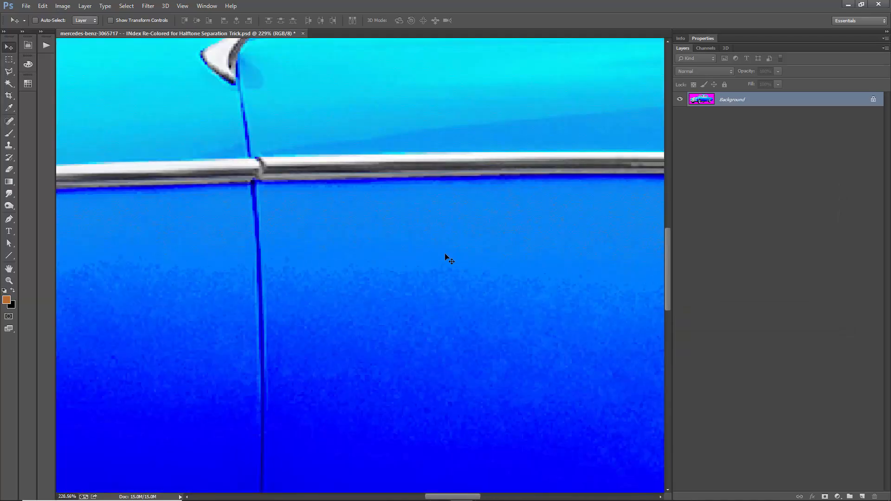
{"action": "scroll", "coordinate": [225, 147], "scroll_direction": "up", "scroll_amount": 3}
{"action": "scroll", "coordinate": [283, 191], "scroll_direction": "down", "scroll_amount": 8}
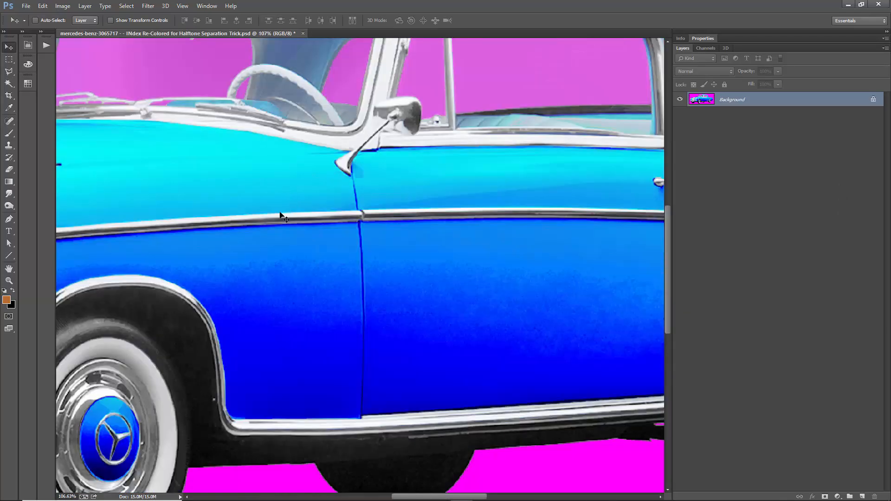
{"action": "scroll", "coordinate": [165, 278], "scroll_direction": "up", "scroll_amount": 7}
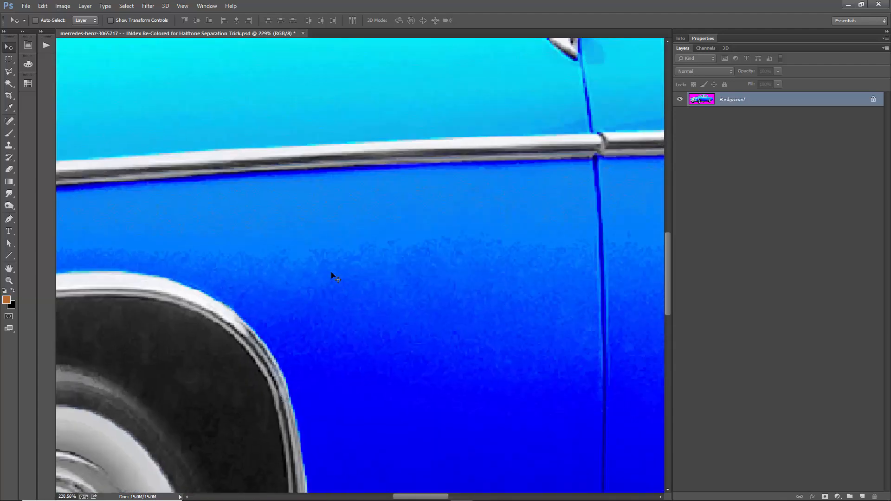
{"action": "scroll", "coordinate": [331, 273], "scroll_direction": "down", "scroll_amount": 5}
{"action": "scroll", "coordinate": [313, 208], "scroll_direction": "up", "scroll_amount": 4}
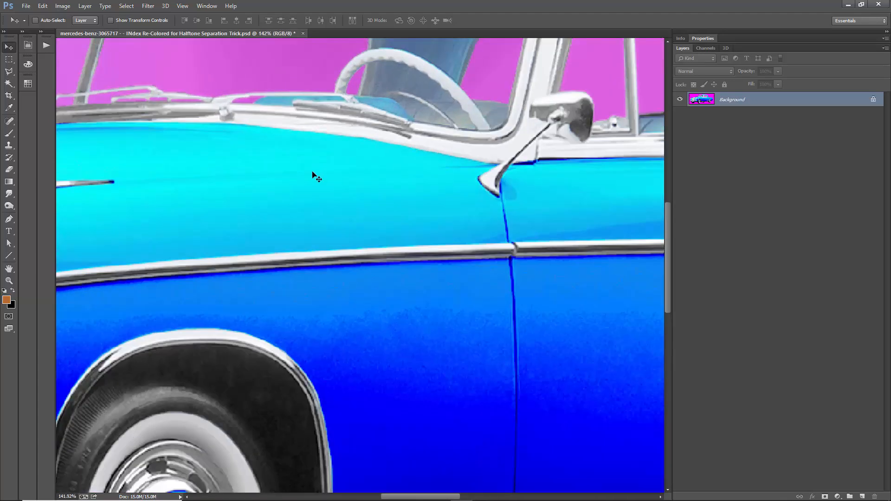
- Apply a Gaussian Blur with a 1 pixel radius to the Background layer
{"action": "left_click", "coordinate": [148, 5]}
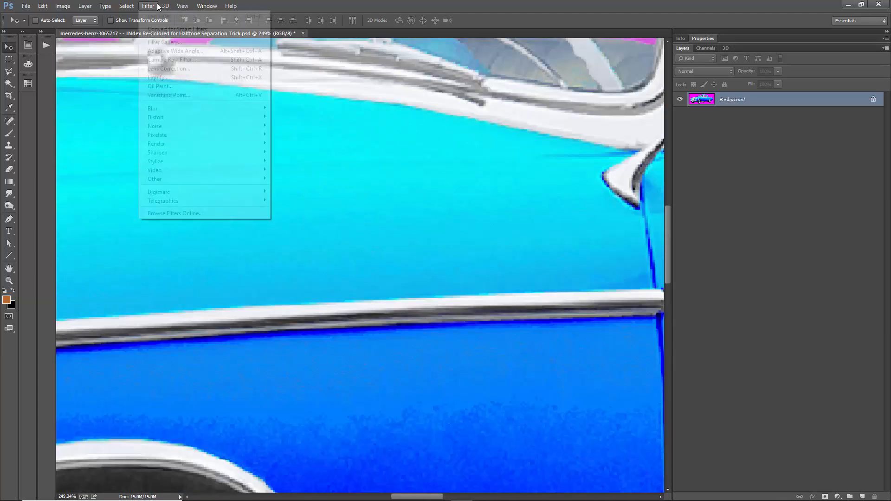
{"action": "mouse_move", "coordinate": [209, 108]}
{"action": "left_click", "coordinate": [305, 173]}
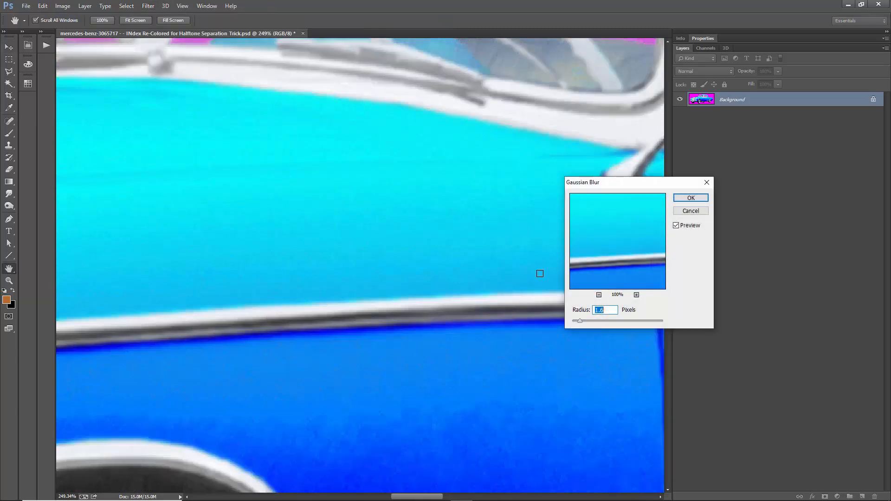
{"action": "type", "text": "1"}
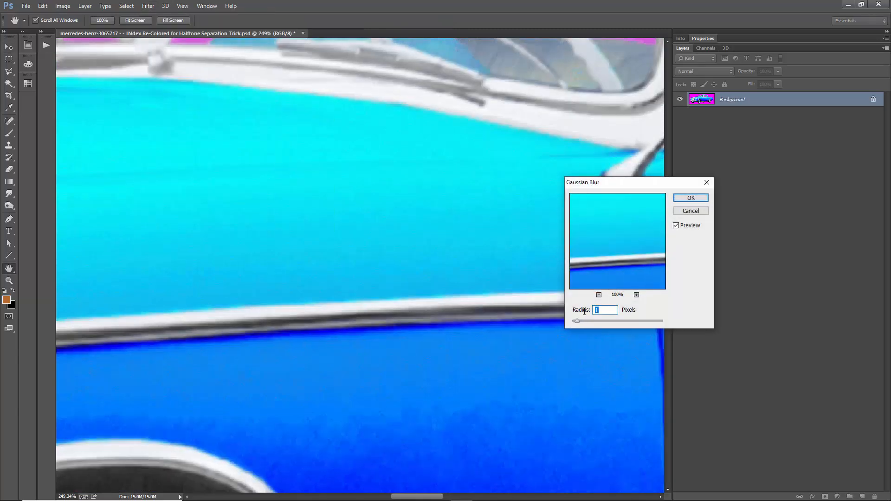
{"action": "type", "text": "0.5"}
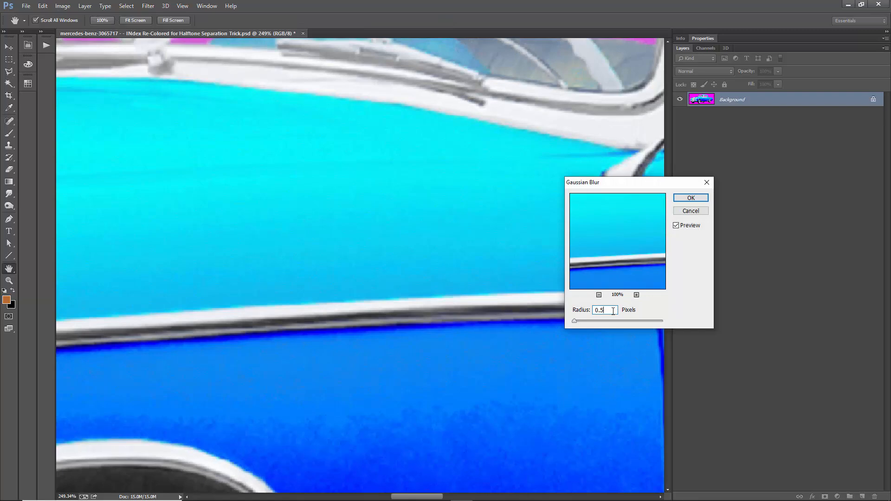
{"action": "type", "text": "1"}
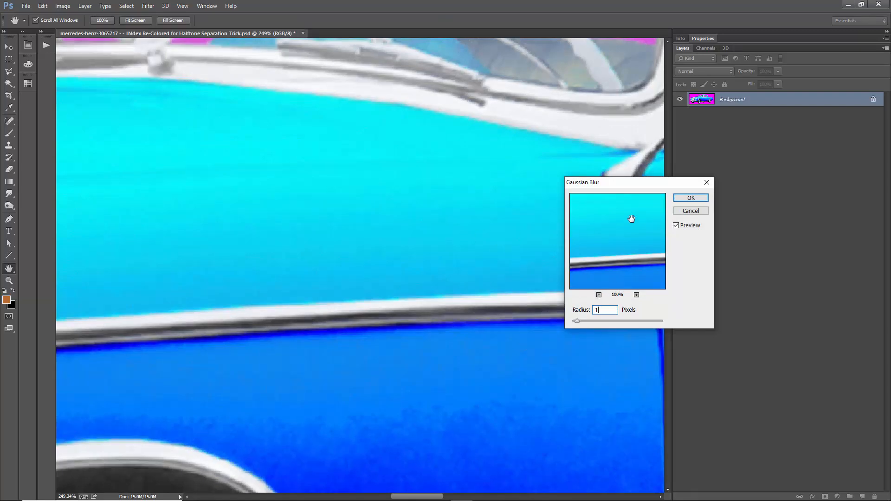
{"action": "left_click", "coordinate": [691, 198]}
{"action": "key", "text": "v"}
- Save the blurred image as a new PSD named "mercedes-benz-3065717 - - back to 300 dpi - prepared for Halftone Separation"
{"action": "scroll", "coordinate": [435, 232], "scroll_direction": "down", "scroll_amount": 8}
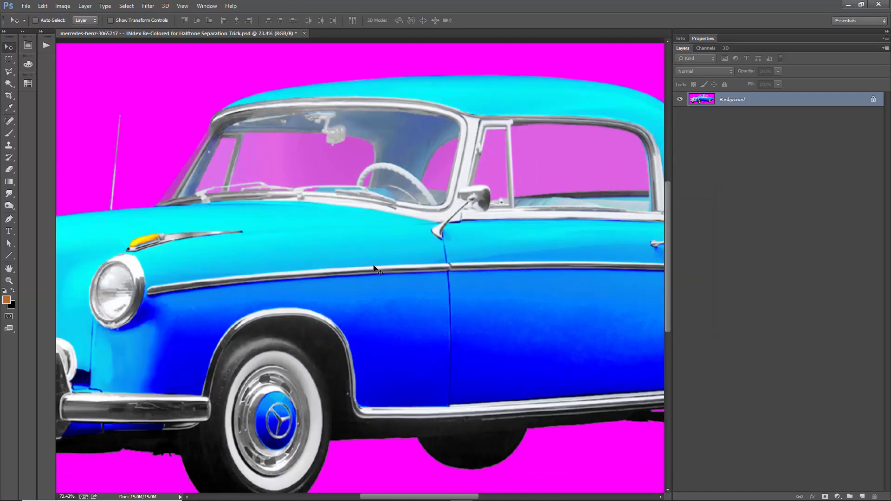
{"action": "scroll", "coordinate": [371, 302], "scroll_direction": "down", "scroll_amount": 3}
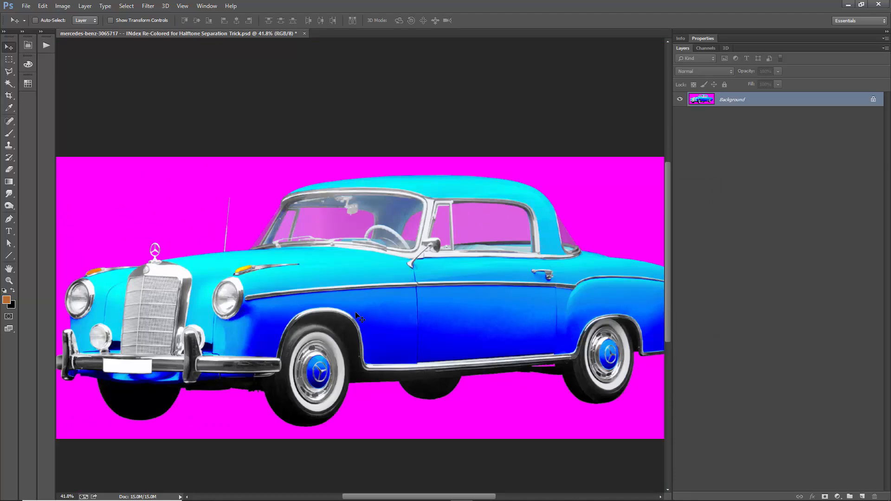
{"action": "scroll", "coordinate": [361, 320], "scroll_direction": "down", "scroll_amount": 1}
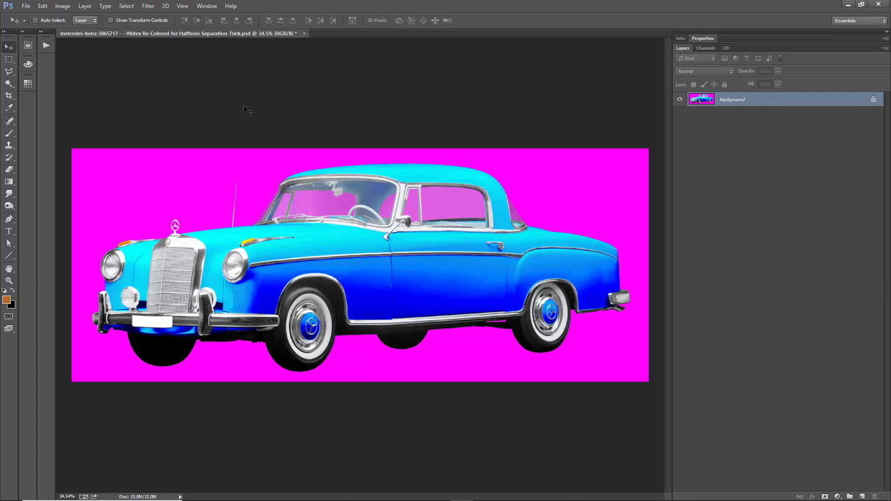
{"action": "left_click", "coordinate": [61, 7]}
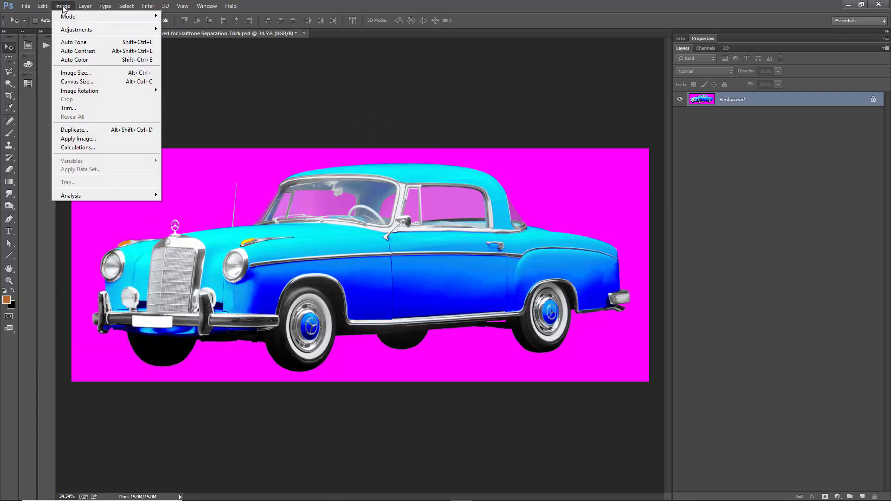
{"action": "mouse_move", "coordinate": [26, 6]}
{"action": "left_click", "coordinate": [50, 117]}
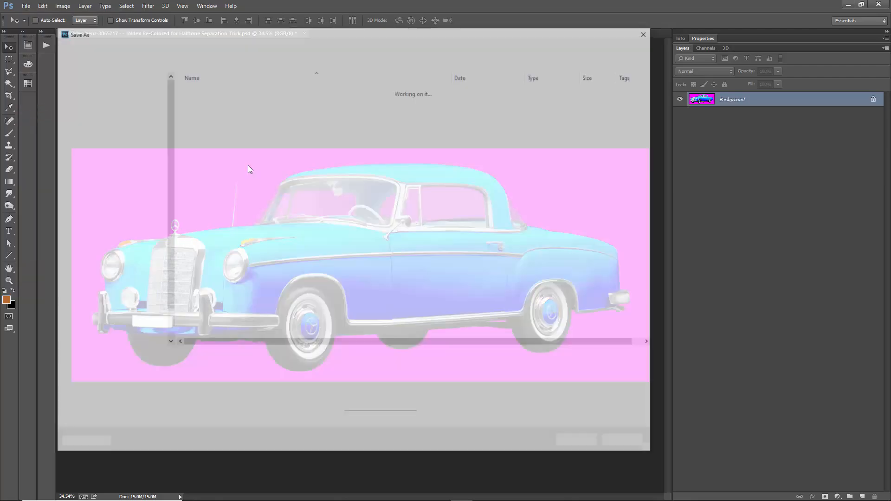
{"action": "left_click_drag", "start_coordinate": [298, 357], "coordinate": [184, 364]}
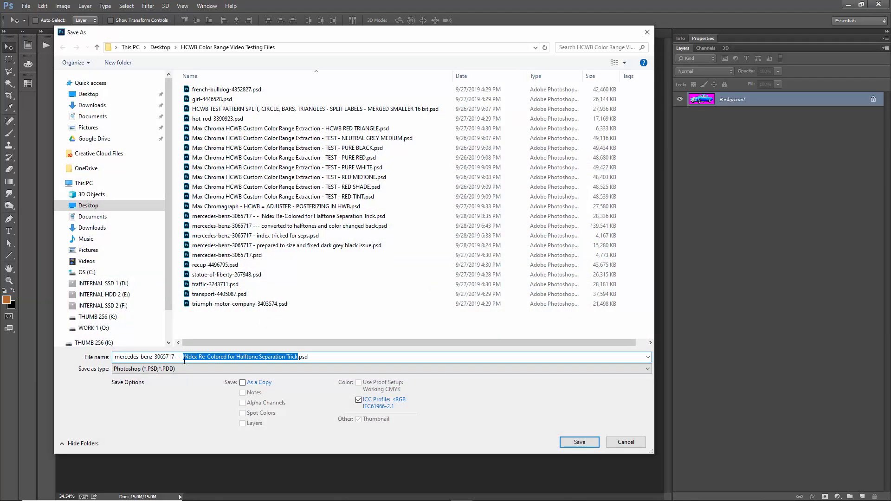
{"action": "type", "text": "back r"}
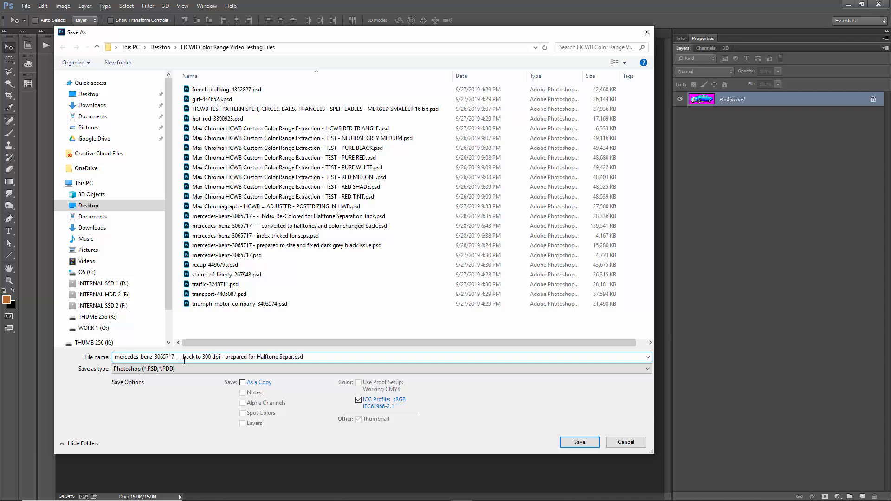
{"action": "key", "text": "Return"}
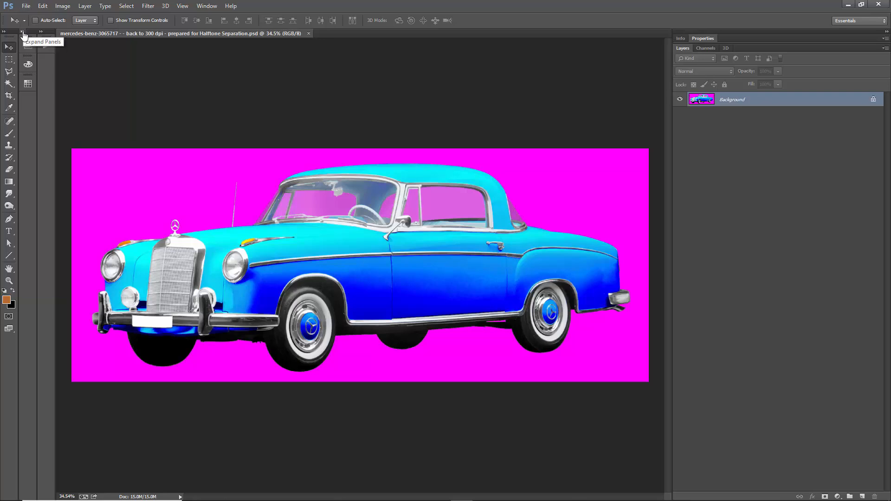
- Run the Max Chroma Color Blender 12-HUES layer-rip with the +1 GREY halftone at 60 LPI
{"action": "left_click", "coordinate": [22, 31]}
{"action": "scroll", "coordinate": [462, 216], "scroll_direction": "down", "scroll_amount": 3}
{"action": "scroll", "coordinate": [462, 216], "scroll_direction": "up", "scroll_amount": 1}
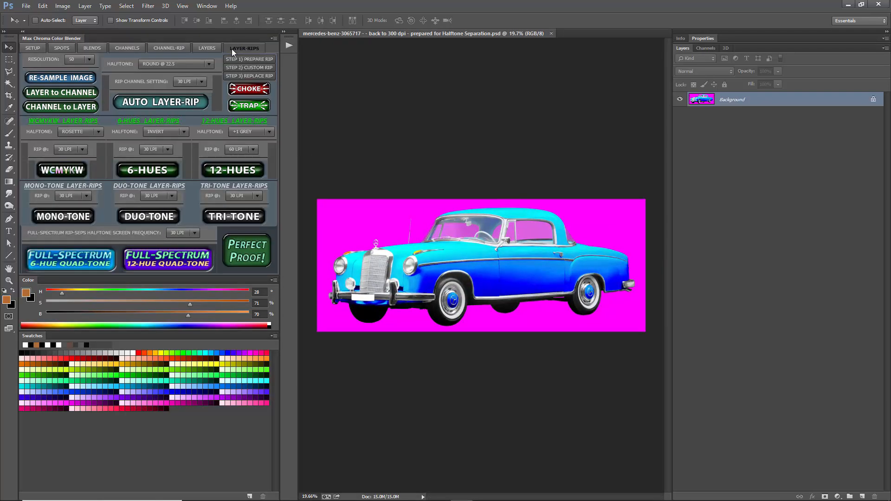
{"action": "left_click", "coordinate": [207, 48]}
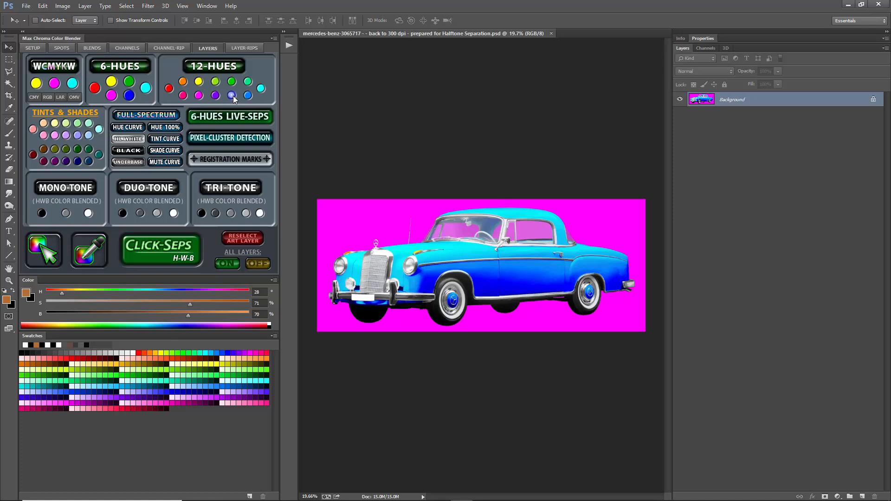
{"action": "left_click", "coordinate": [243, 47]}
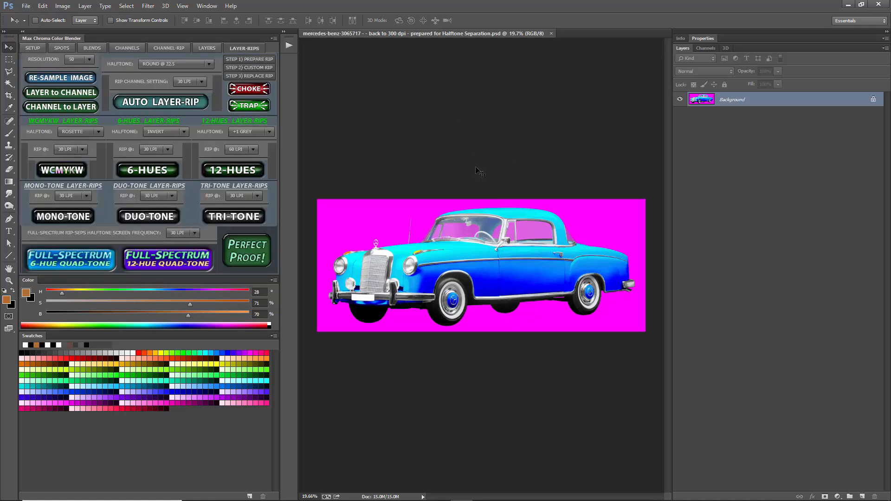
{"action": "left_click", "coordinate": [263, 133]}
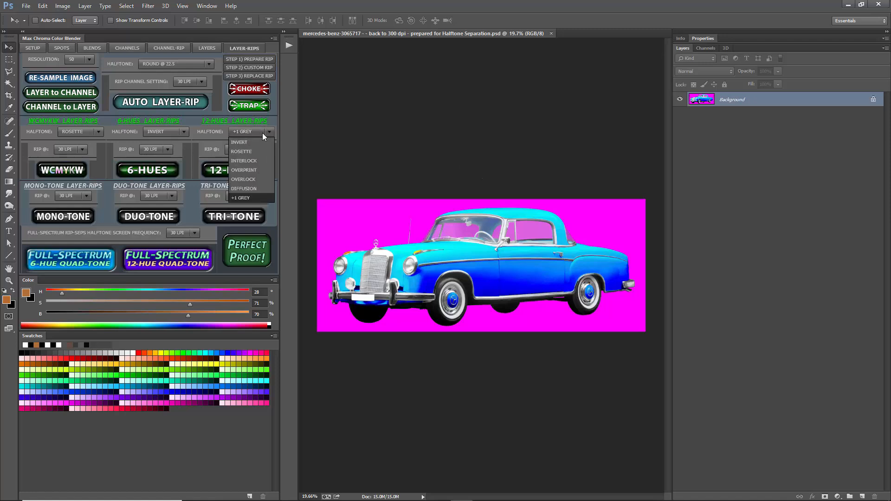
{"action": "left_click", "coordinate": [247, 196]}
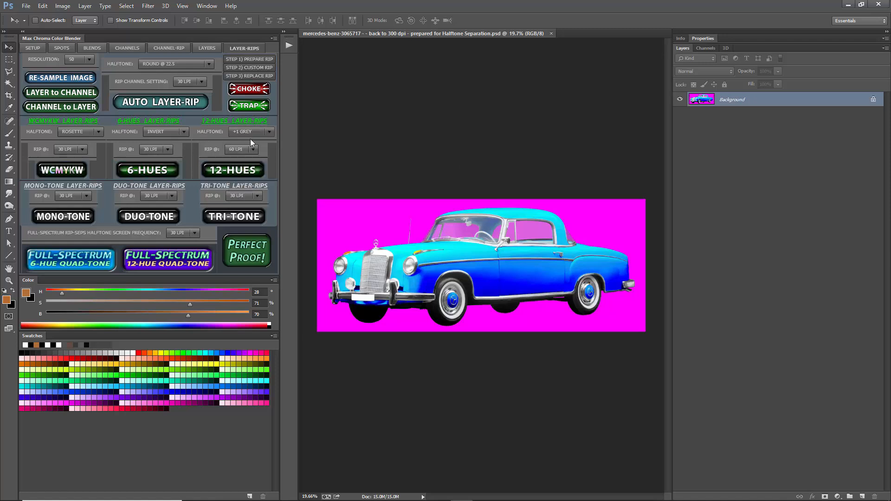
{"action": "left_click", "coordinate": [248, 168]}
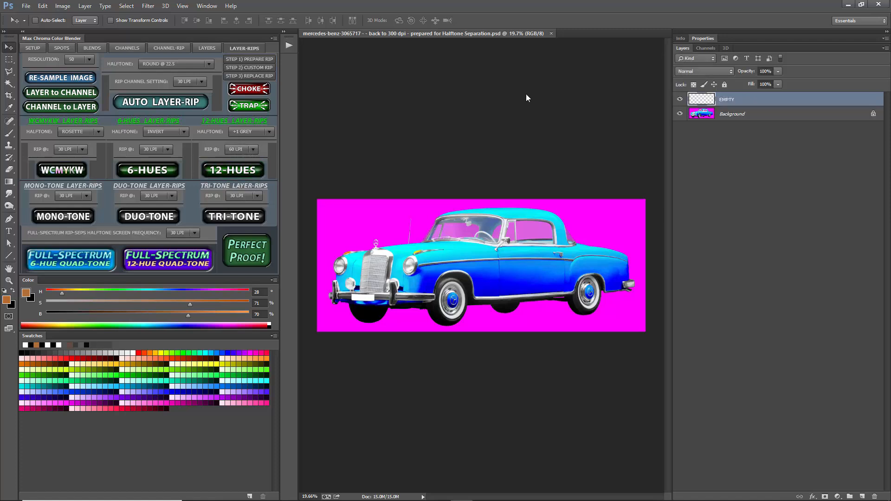
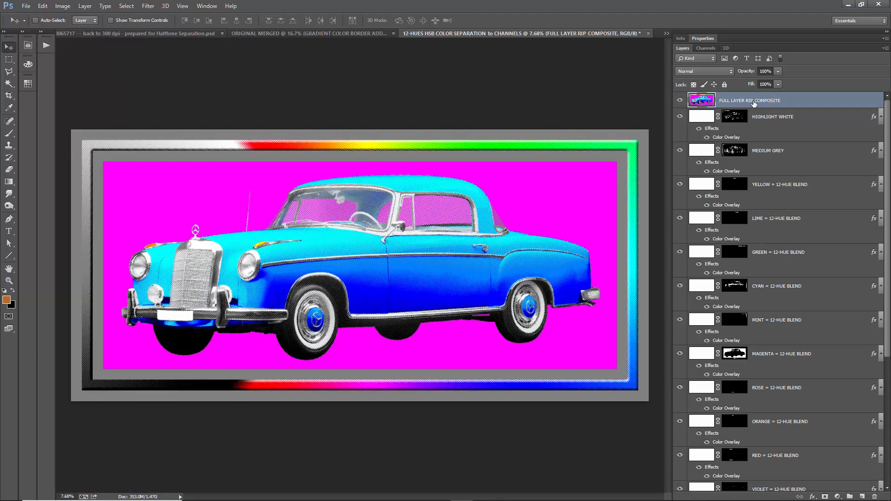
- Remove the FULL LAYER RIP COMPOSITE layer and shrink the canvas by 1.5 inches in both width and height, accepting the clipping
{"action": "left_click", "coordinate": [800, 119]}
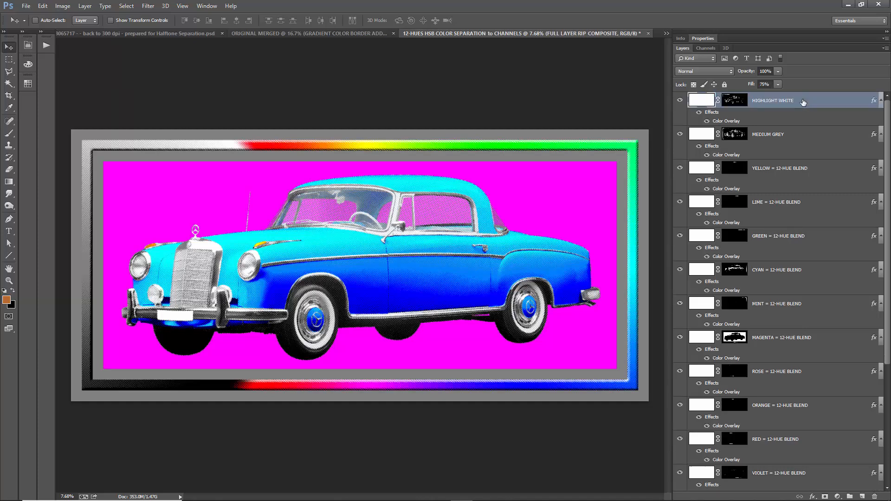
{"action": "left_click", "coordinate": [63, 6]}
{"action": "left_click", "coordinate": [77, 81]}
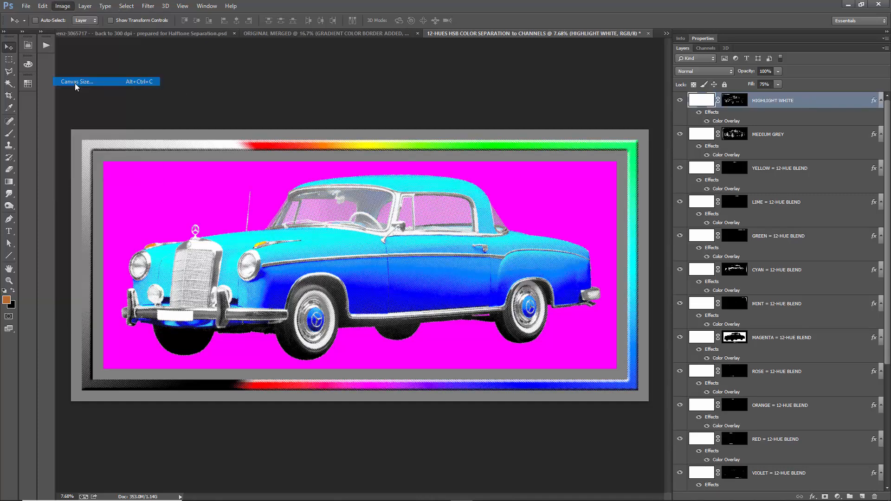
{"action": "double_click", "coordinate": [717, 280]}
{"action": "type", "text": "-1.5"}
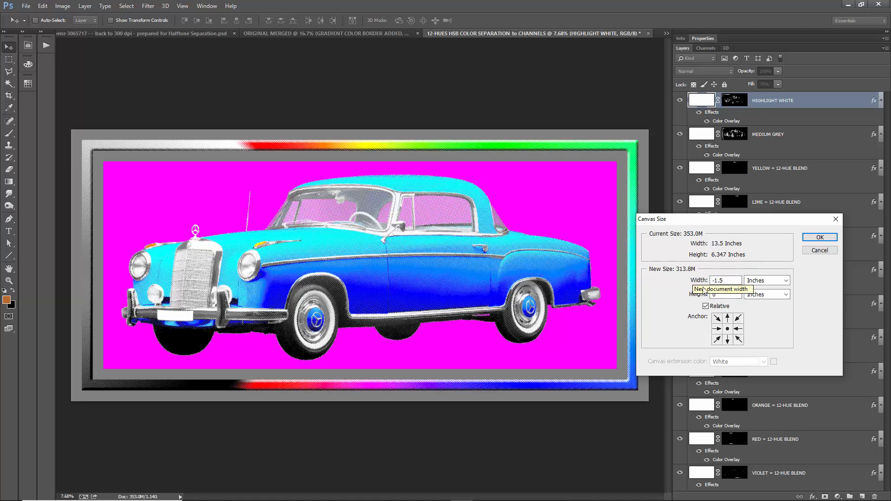
{"action": "key", "text": "Tab"}
{"action": "type", "text": "-1.5"}
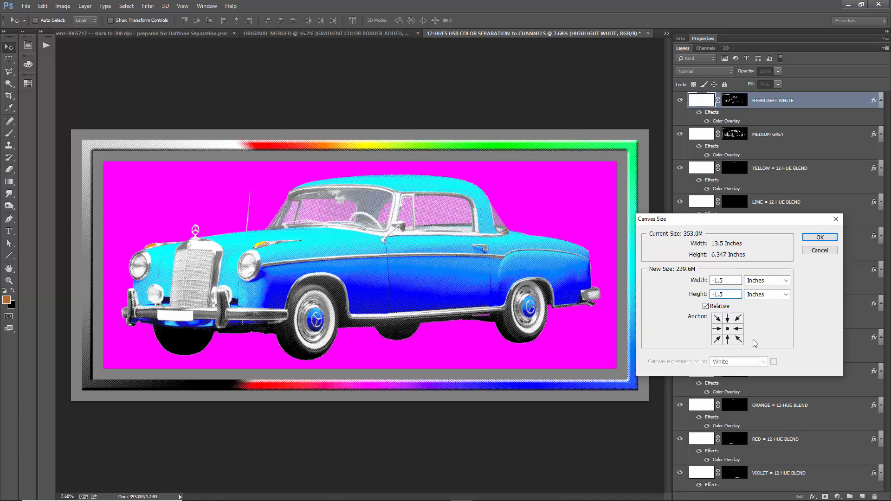
{"action": "left_click", "coordinate": [819, 239]}
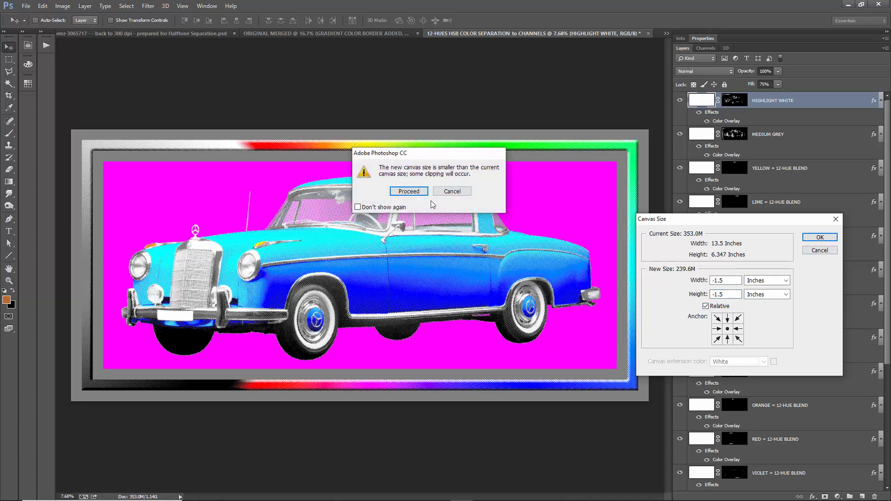
{"action": "left_click", "coordinate": [409, 192]}
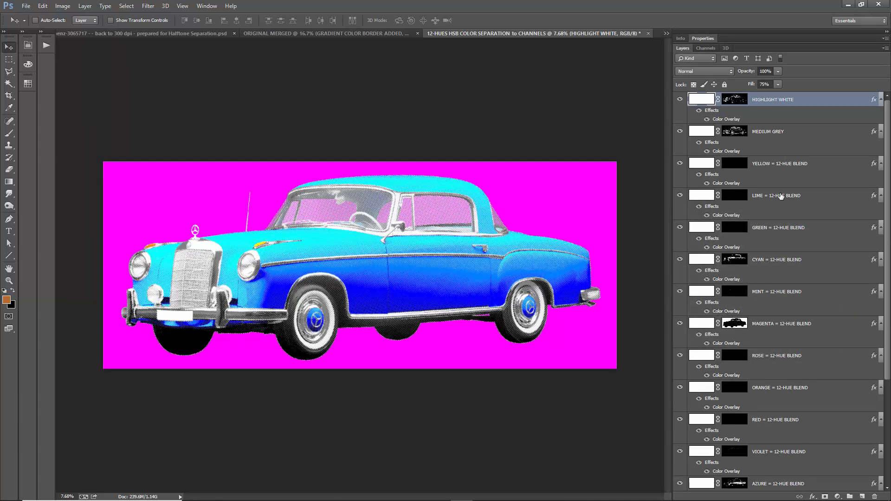
- Load the MAGENTA = 12-HUE BLEND layer's mask as a selection and hide that layer
{"action": "scroll", "coordinate": [782, 196], "scroll_direction": "down", "scroll_amount": 5}
{"action": "left_click", "coordinate": [805, 181]}
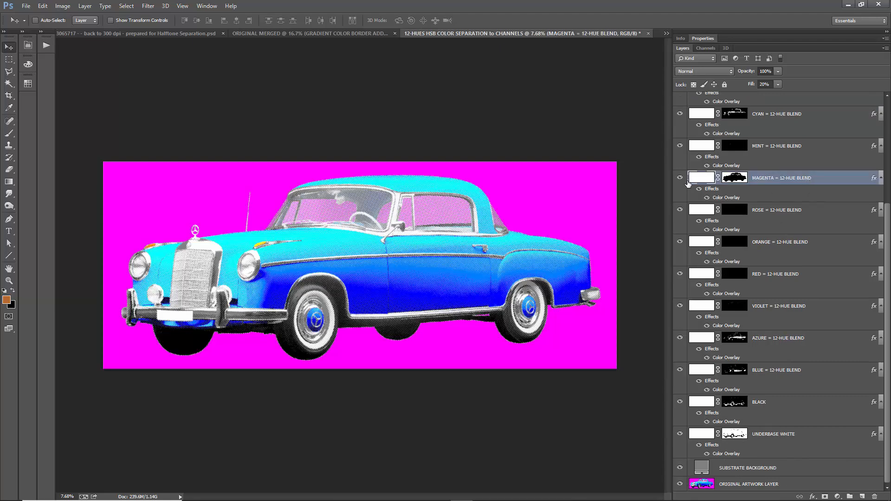
{"action": "left_click", "coordinate": [681, 178]}
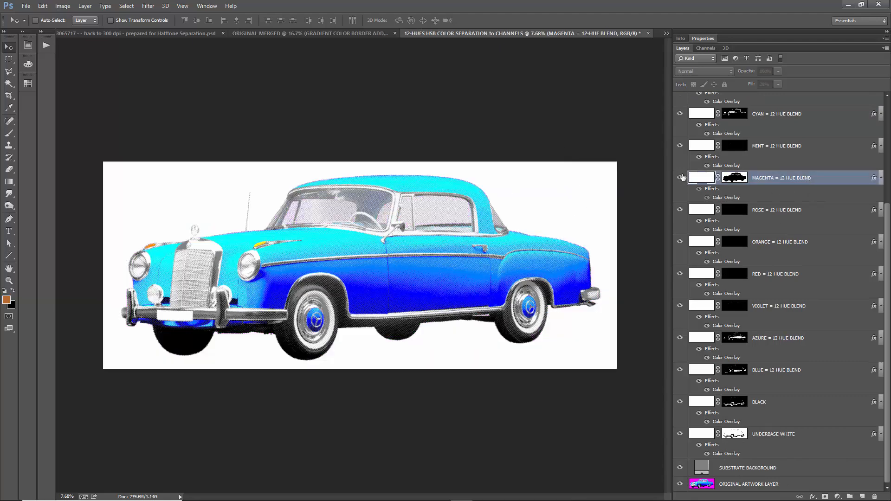
{"action": "left_click", "coordinate": [681, 178]}
{"action": "left_click", "coordinate": [735, 181], "text": "ctrl"}
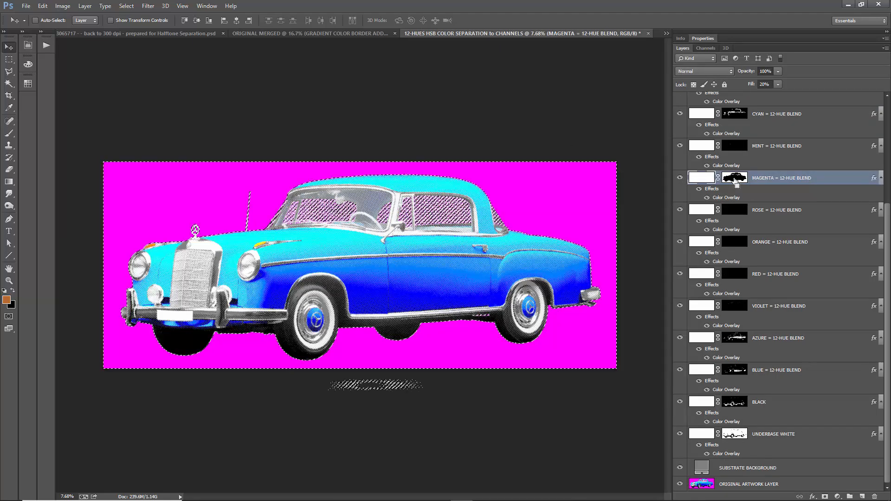
{"action": "left_click", "coordinate": [680, 177]}
- Clear the selected background area from the UNDERBASE WHITE layer mask and deselect
{"action": "left_click", "coordinate": [730, 436]}
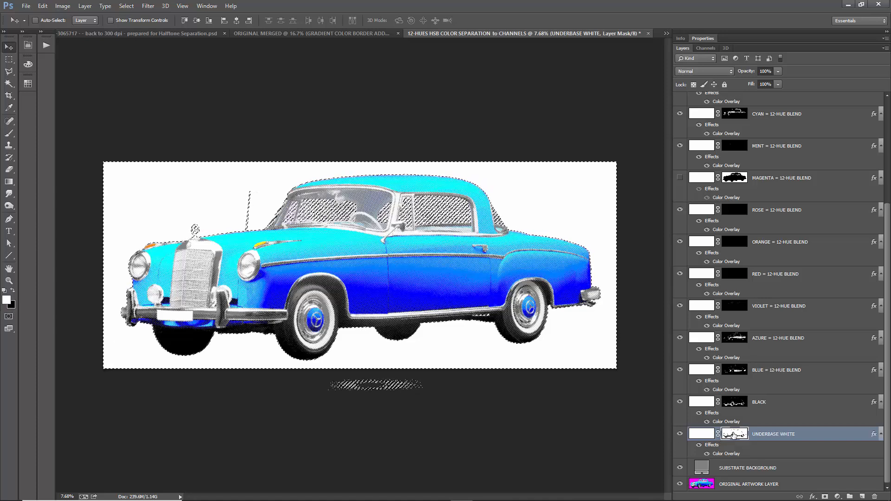
{"action": "key", "text": "Delete"}
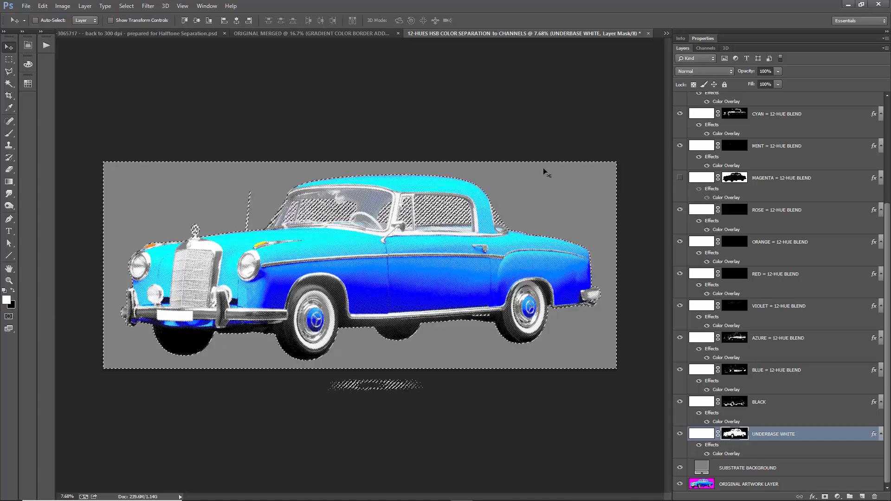
{"action": "key", "text": "ctrl+d"}
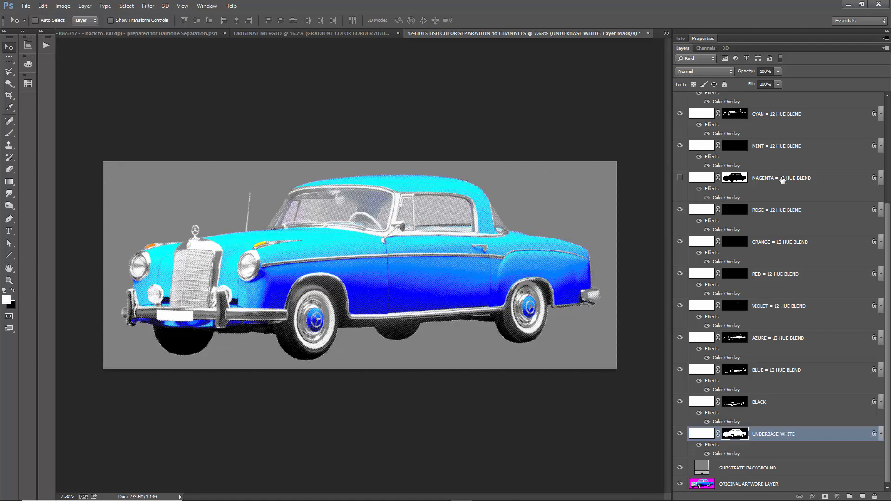
- Delete the MAGENTA and ROSE 12-HUE BLEND layers from the separation
{"action": "left_click", "coordinate": [782, 179]}
{"action": "key", "text": "Delete"}
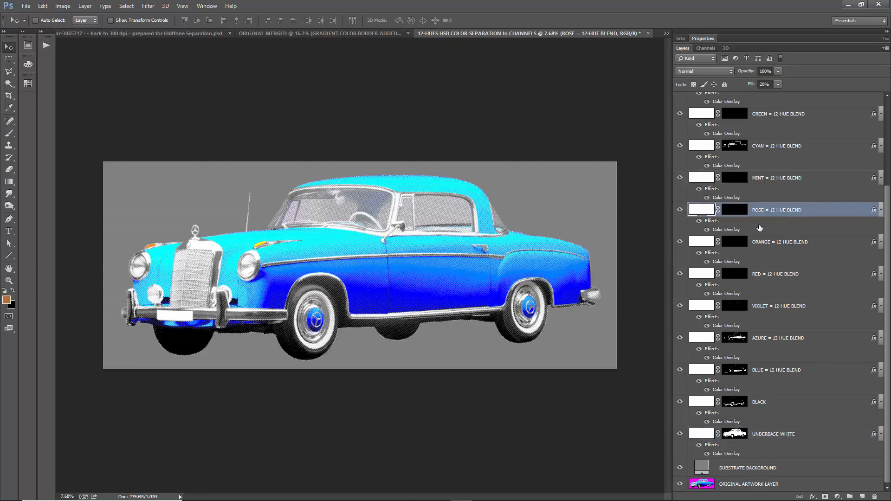
{"action": "key", "text": "Delete"}
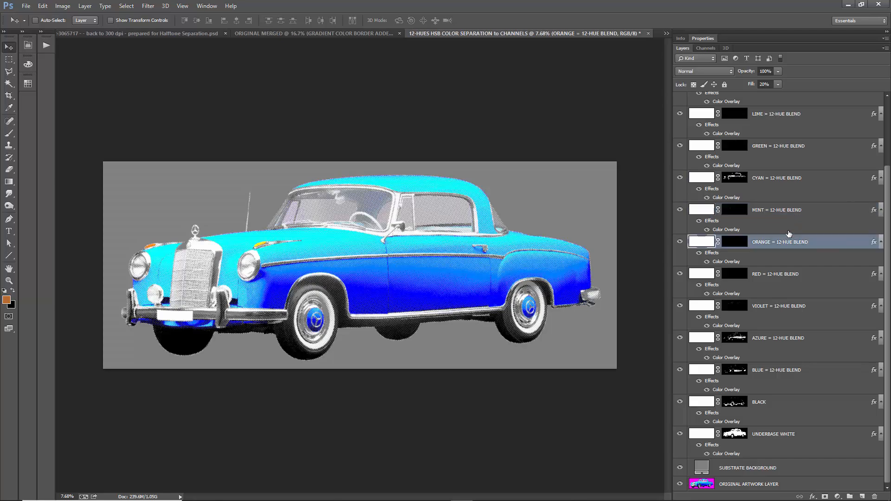
- Delete the RED, MINT, GREEN and LIME 12-HUE BLEND layers and select the YELLOW one
{"action": "scroll", "coordinate": [245, 249], "scroll_direction": "up", "scroll_amount": 8}
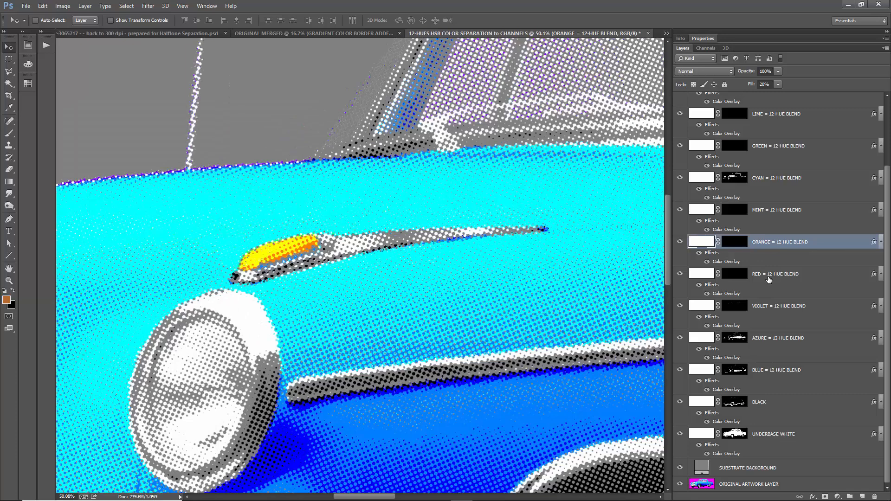
{"action": "left_click", "coordinate": [769, 279]}
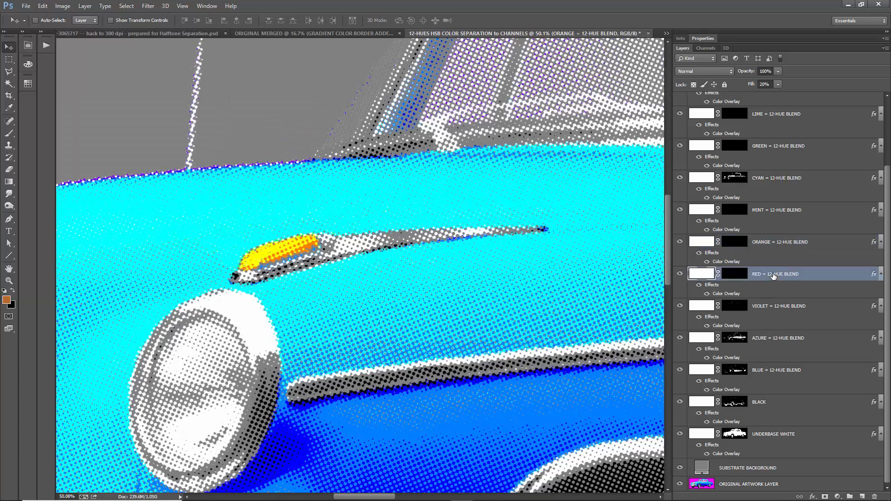
{"action": "scroll", "coordinate": [385, 245], "scroll_direction": "down", "scroll_amount": 3}
{"action": "key", "text": "Delete"}
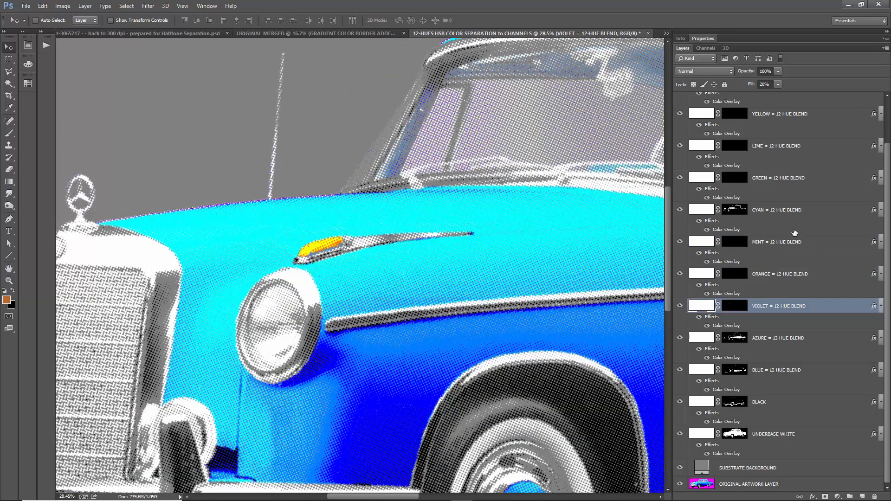
{"action": "left_click", "coordinate": [775, 251]}
{"action": "key", "text": "Delete"}
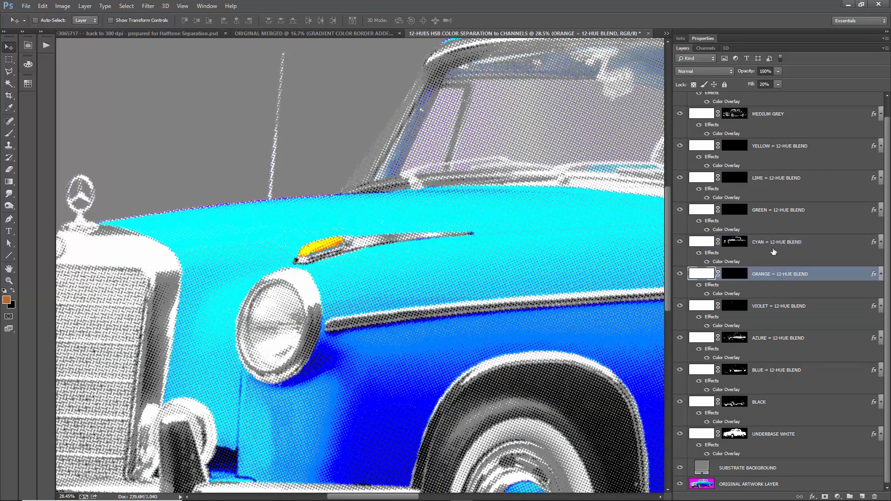
{"action": "left_click", "coordinate": [787, 221]}
{"action": "key", "text": "Delete"}
{"action": "left_click", "coordinate": [795, 201]}
{"action": "key", "text": "Delete"}
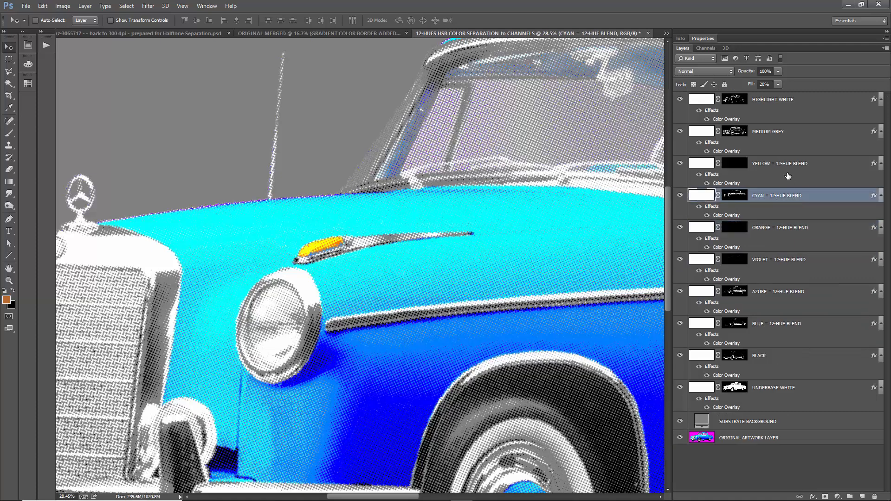
{"action": "left_click", "coordinate": [789, 175]}
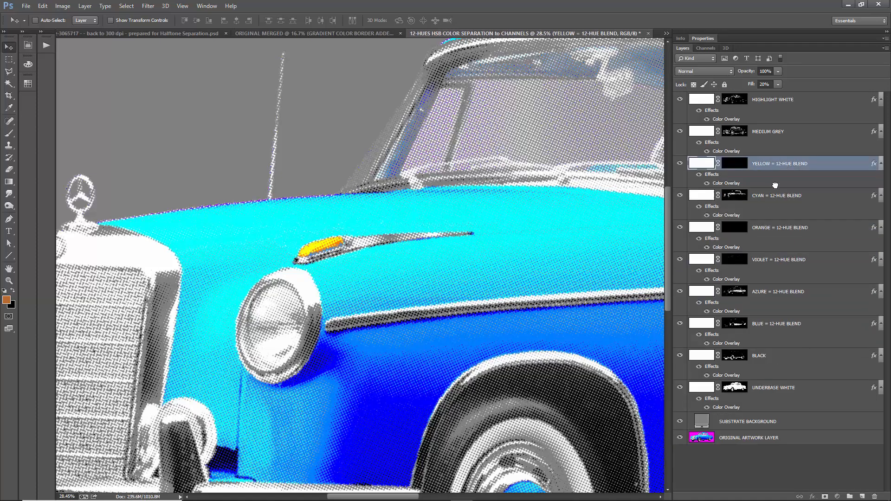
- Move the ORANGE = 12-HUE BLEND layer directly below the YELLOW layer, above CYAN
{"action": "left_click_drag", "start_coordinate": [780, 228], "coordinate": [769, 181]}
{"action": "scroll", "coordinate": [262, 228], "scroll_direction": "down", "scroll_amount": 3}
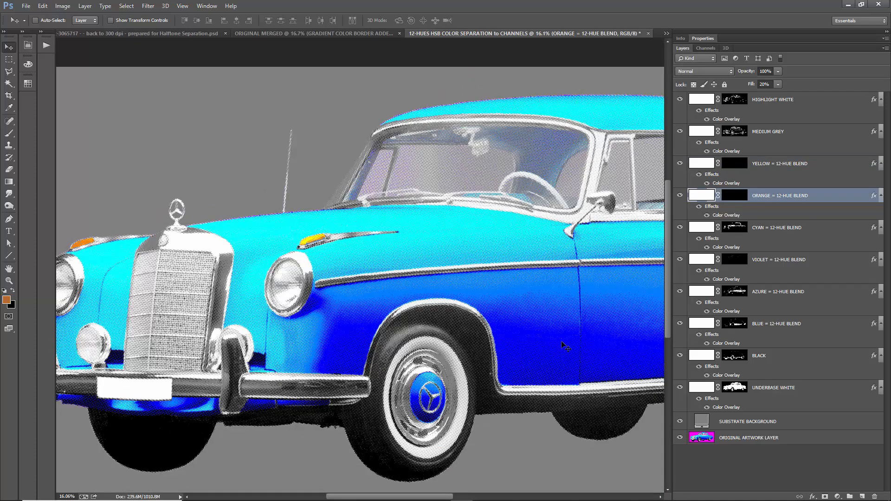
{"action": "scroll", "coordinate": [565, 346], "scroll_direction": "down", "scroll_amount": 3}
{"action": "scroll", "coordinate": [491, 326], "scroll_direction": "up", "scroll_amount": 2}
{"action": "scroll", "coordinate": [542, 344], "scroll_direction": "down", "scroll_amount": 1}
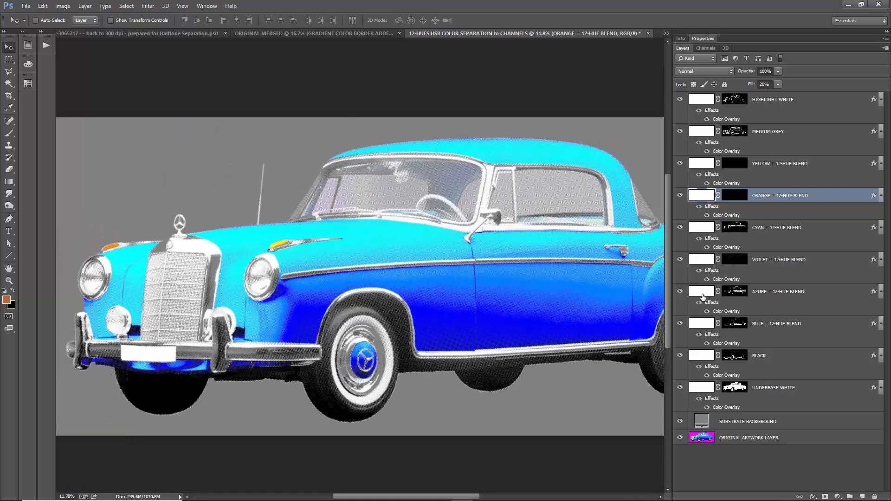
- Darken the MEDIUM GREY layer's Color Overlay to neutral grey #525252 and apply the layer style
{"action": "left_click", "coordinate": [781, 140]}
{"action": "scroll", "coordinate": [207, 290], "scroll_direction": "up", "scroll_amount": 5}
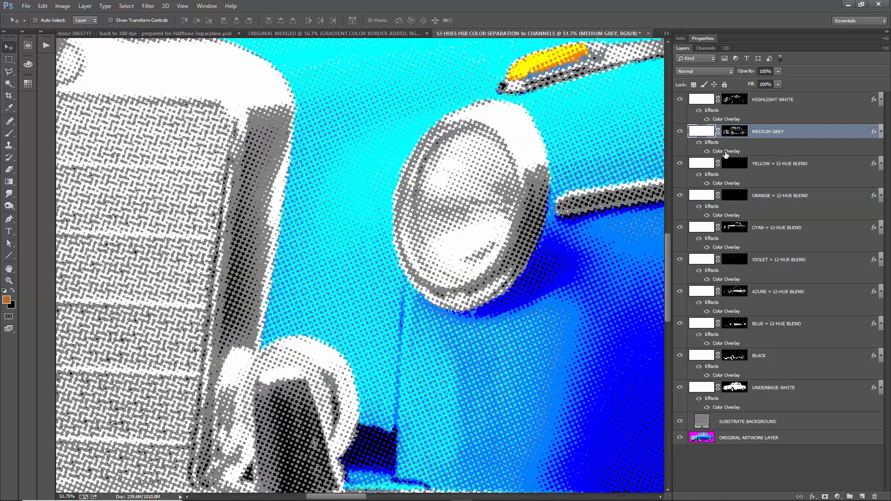
{"action": "double_click", "coordinate": [726, 151]}
{"action": "left_click", "coordinate": [821, 244]}
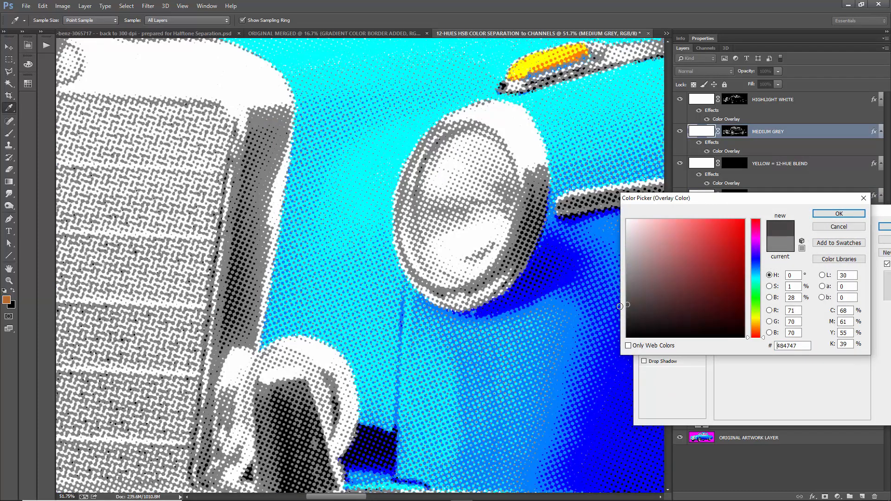
{"action": "mouse_move", "coordinate": [620, 307]}
{"action": "left_mouse_down"}
{"action": "mouse_move", "coordinate": [633, 309]}
{"action": "mouse_move", "coordinate": [627, 299]}
{"action": "left_mouse_up"}
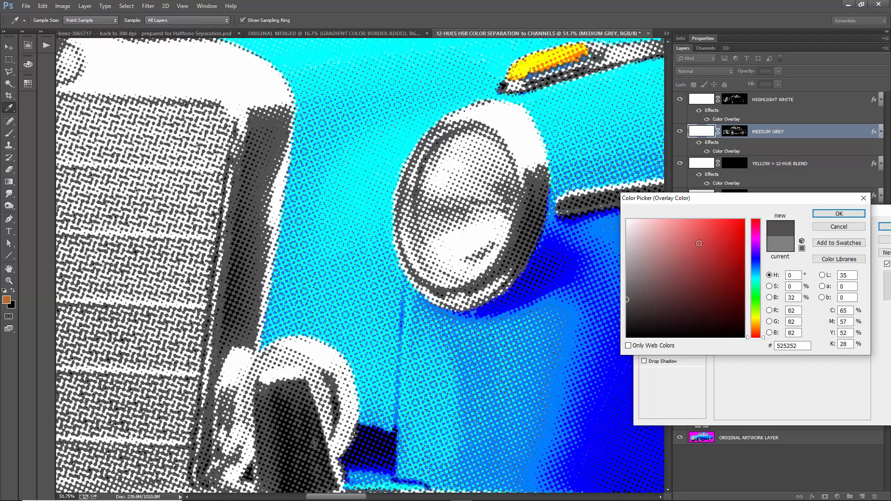
{"action": "left_click", "coordinate": [829, 213]}
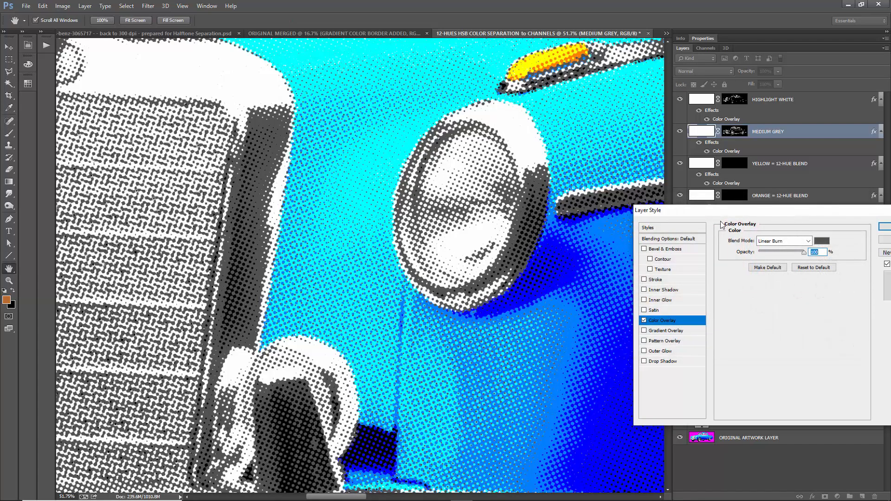
{"action": "left_click", "coordinate": [885, 228]}
{"action": "scroll", "coordinate": [174, 253], "scroll_direction": "down", "scroll_amount": 4}
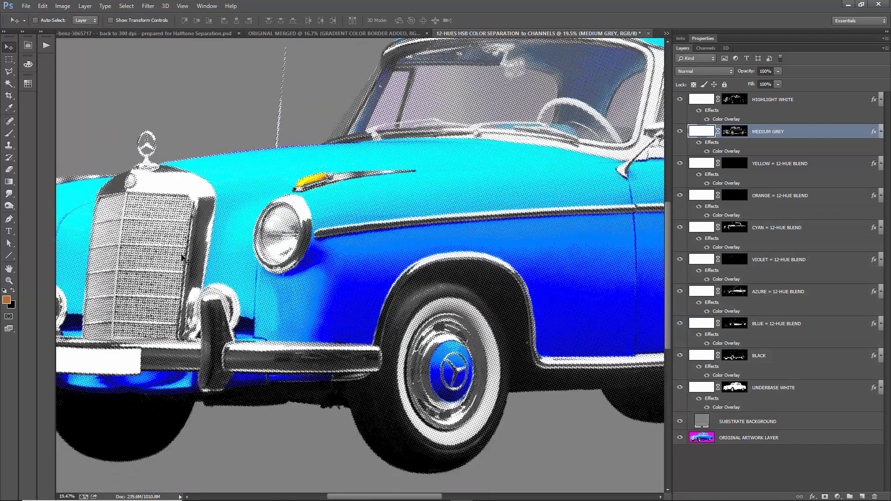
{"action": "scroll", "coordinate": [218, 312], "scroll_direction": "up", "scroll_amount": 5}
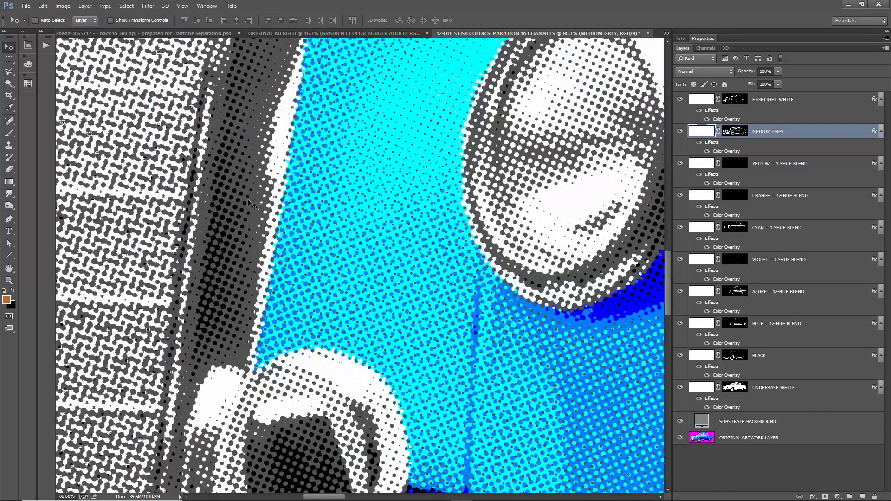
- Examine the halftone dots in the grille, headlights and front bodywork of the separated car
{"action": "scroll", "coordinate": [248, 201], "scroll_direction": "down", "scroll_amount": 3}
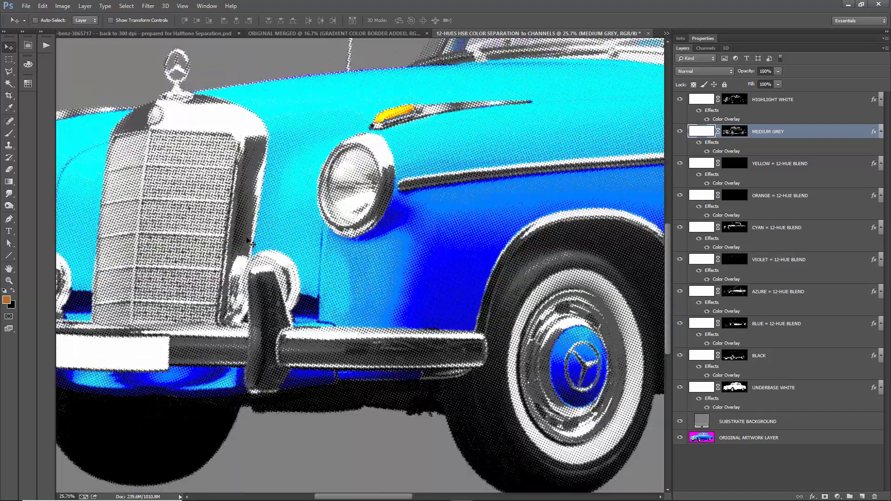
{"action": "scroll", "coordinate": [135, 120], "scroll_direction": "up", "scroll_amount": 4}
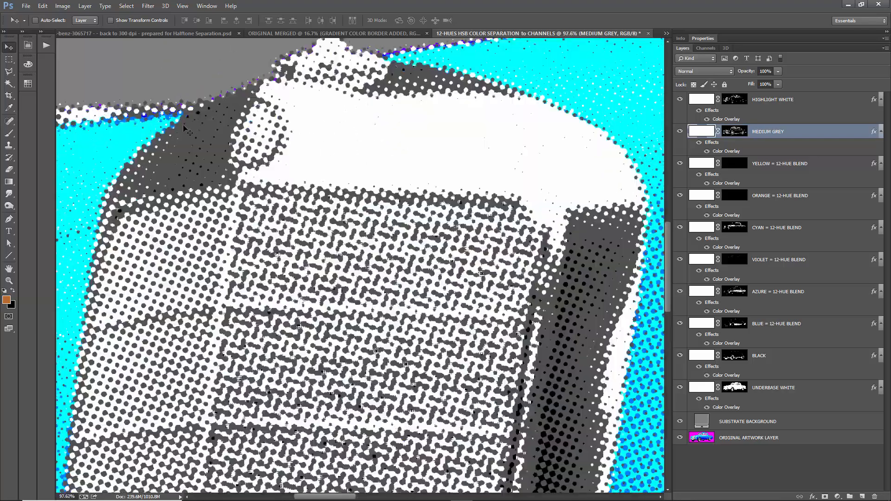
{"action": "scroll", "coordinate": [177, 148], "scroll_direction": "down", "scroll_amount": 6}
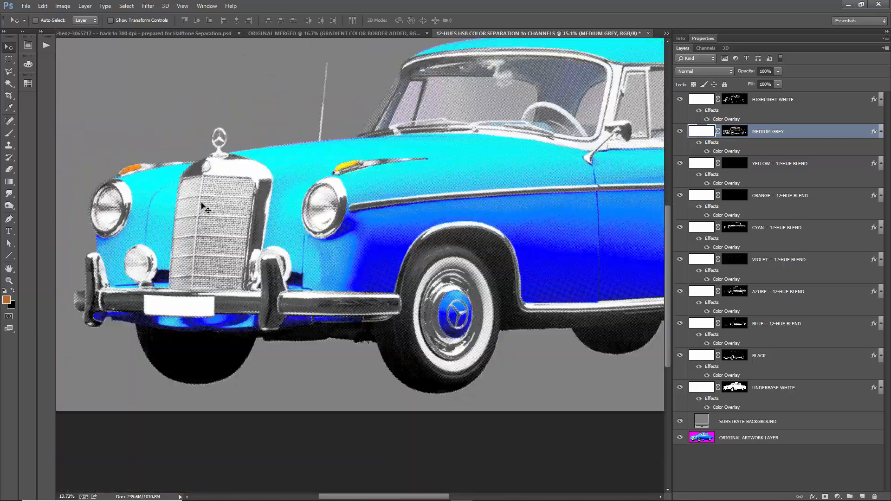
{"action": "scroll", "coordinate": [209, 205], "scroll_direction": "down", "scroll_amount": 2}
{"action": "scroll", "coordinate": [236, 214], "scroll_direction": "up", "scroll_amount": 5}
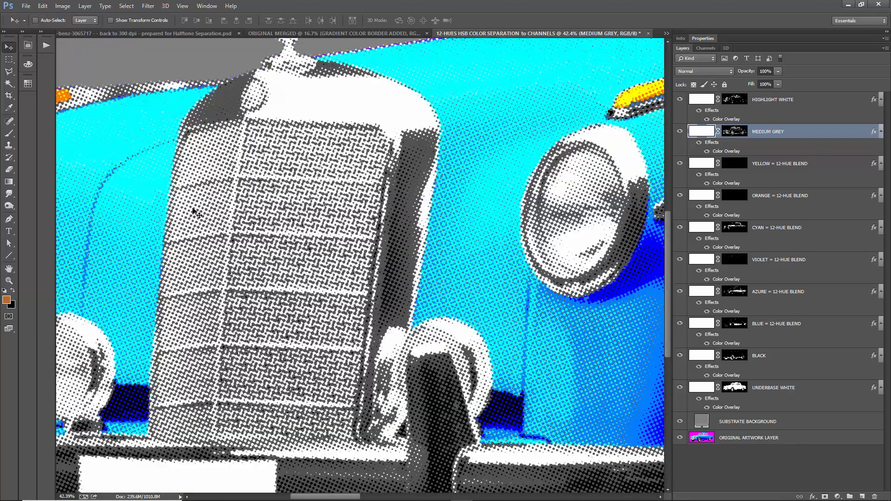
{"action": "scroll", "coordinate": [236, 142], "scroll_direction": "down", "scroll_amount": 6}
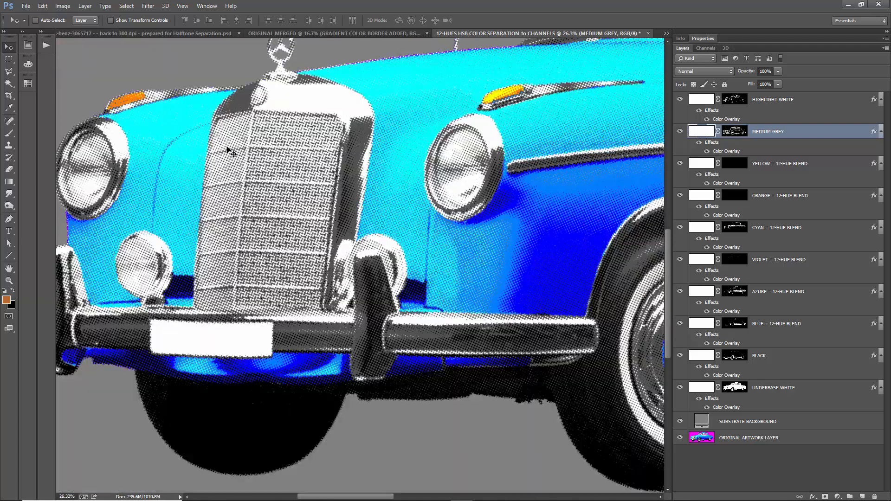
{"action": "scroll", "coordinate": [279, 257], "scroll_direction": "up", "scroll_amount": 1}
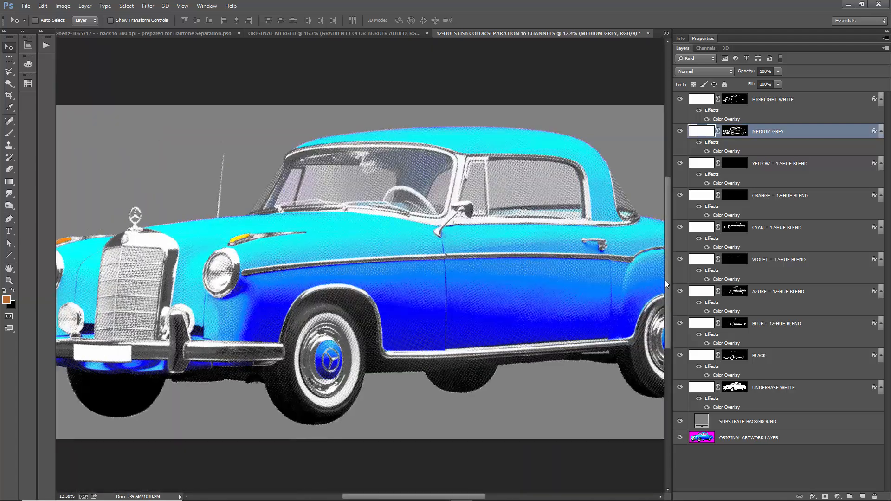
- Delete the VIOLET = 12-HUE BLEND layer from the color separation
{"action": "left_click", "coordinate": [786, 324]}
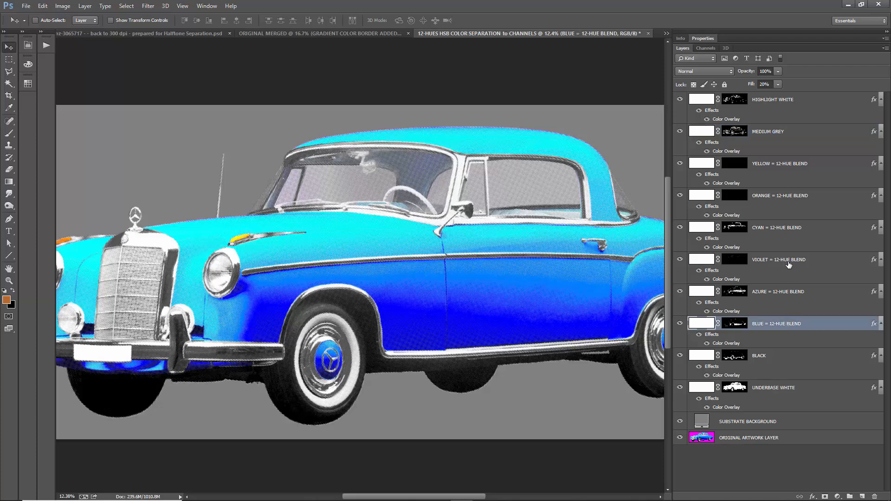
{"action": "left_click", "coordinate": [743, 260]}
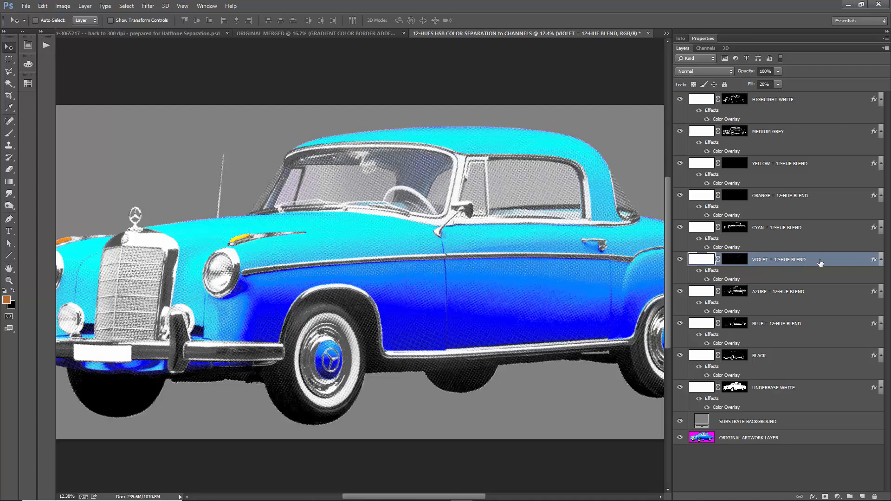
{"action": "key", "text": "Delete"}
- Review the remaining orange, cyan, azure and blue separation layers against the whole car
{"action": "left_click", "coordinate": [813, 232]}
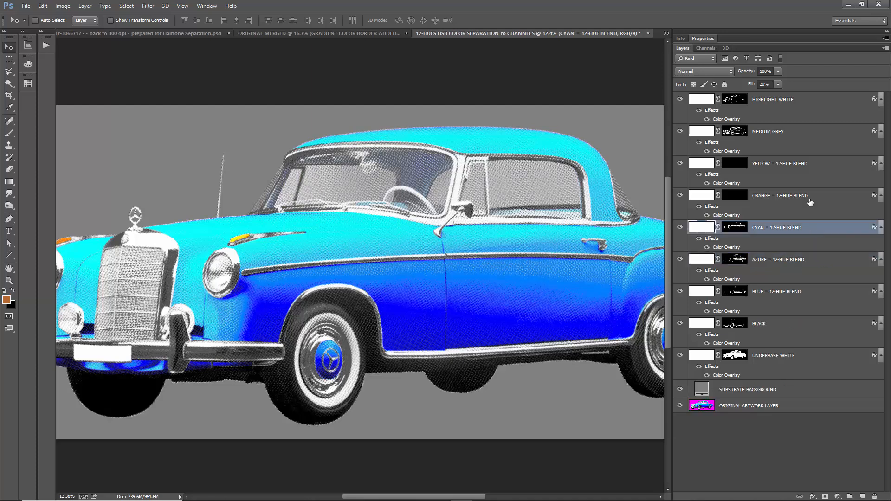
{"action": "left_click", "coordinate": [778, 202]}
{"action": "left_click", "coordinate": [780, 230]}
{"action": "left_click", "coordinate": [771, 262]}
{"action": "left_click", "coordinate": [771, 293]}
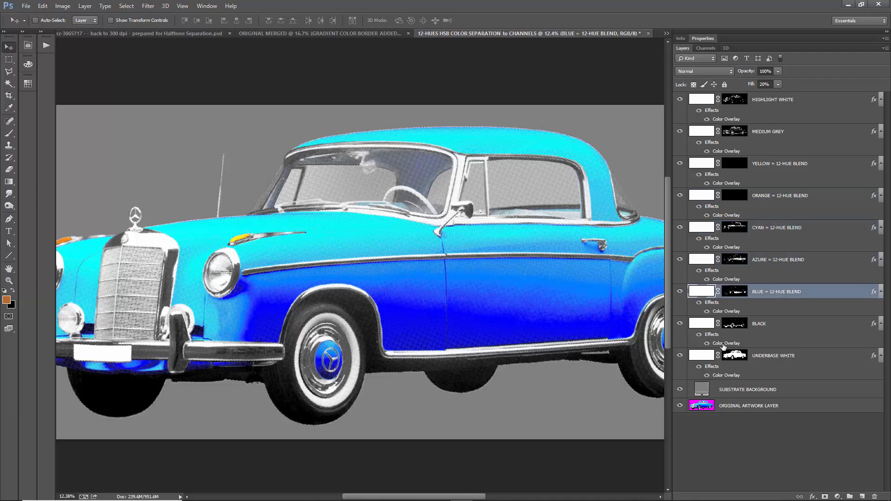
{"action": "scroll", "coordinate": [343, 284], "scroll_direction": "down", "scroll_amount": 2}
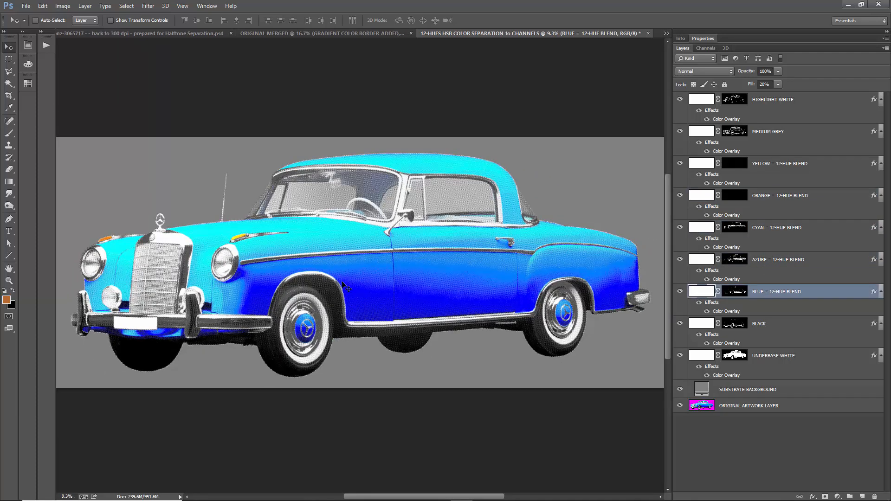
- Close the ORIGINAL MERGED document and the 300 dpi document prepared for Halftone Separation
{"action": "left_click", "coordinate": [295, 32]}
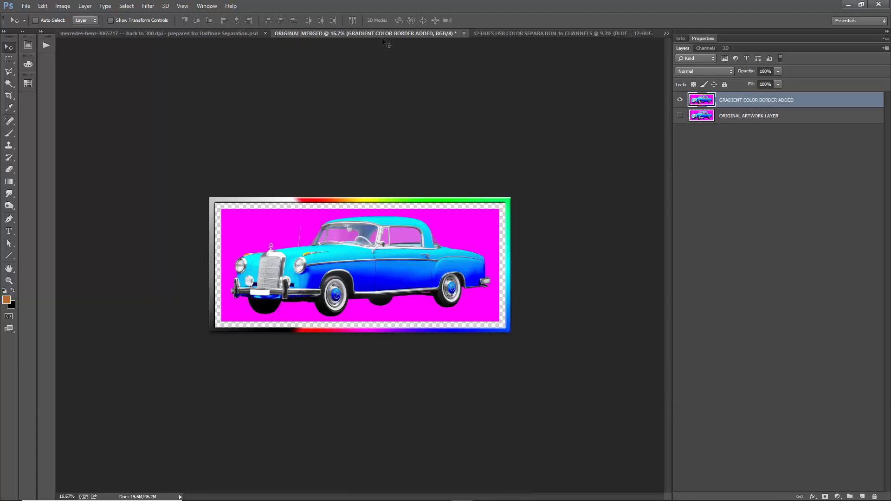
{"action": "left_click", "coordinate": [464, 33]}
{"action": "left_click", "coordinate": [438, 191]}
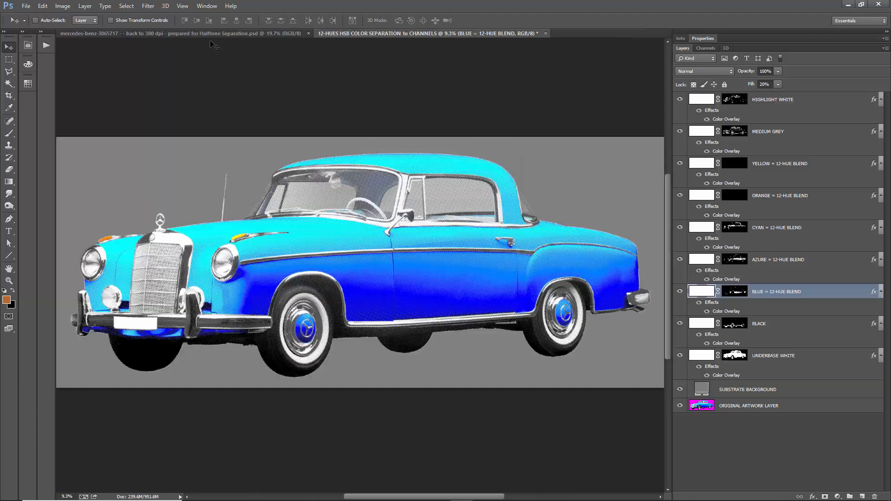
{"action": "left_click", "coordinate": [216, 33]}
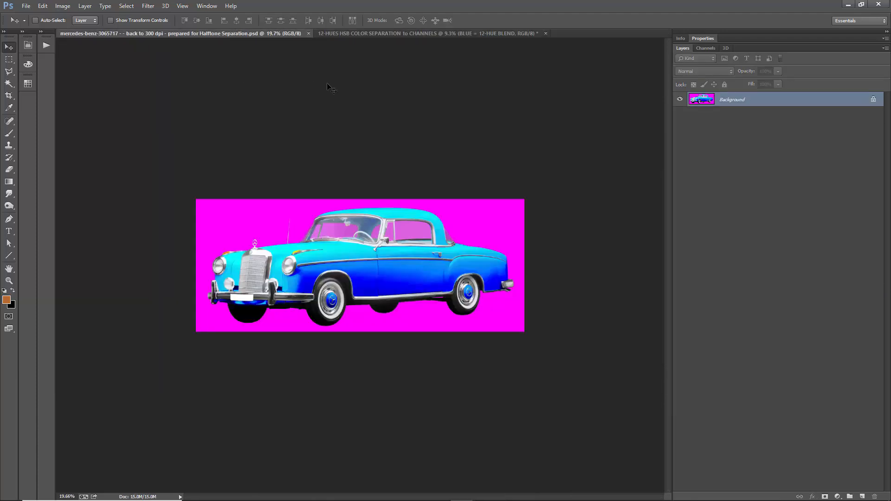
{"action": "left_click", "coordinate": [309, 32]}
{"action": "left_click", "coordinate": [26, 6]}
{"action": "mouse_move", "coordinate": [67, 70]}
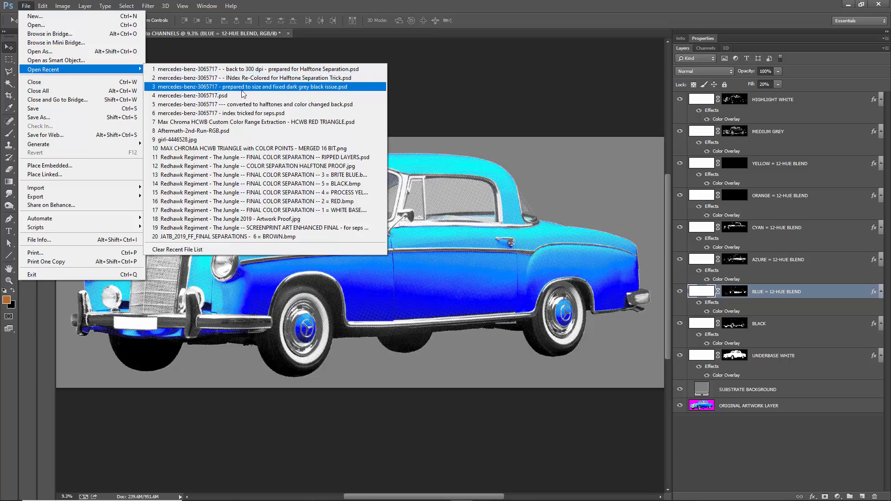
{"action": "left_click", "coordinate": [215, 80]}
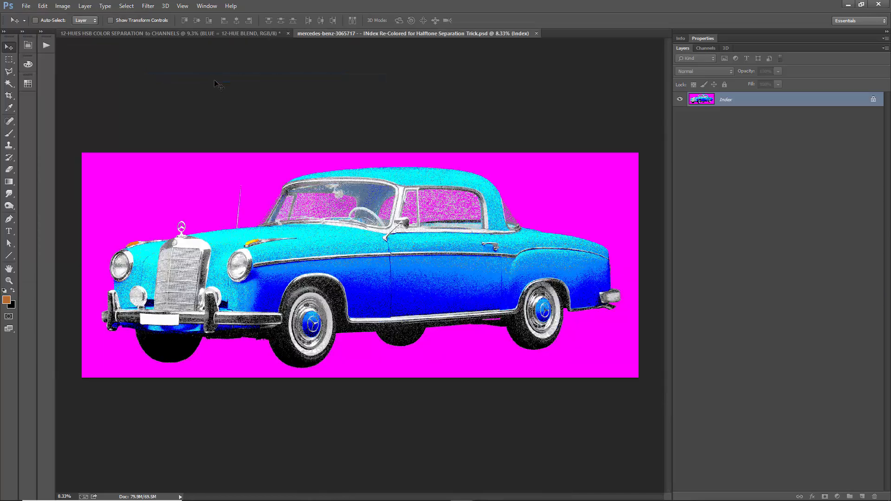
{"action": "left_click", "coordinate": [537, 33]}
- Open the recent file "mercedes-benz-3065717 - prepared to size and fixed dark grey black issue.psd" and convert it to Indexed Color with the Previous palette and Diffusion dither
{"action": "left_click", "coordinate": [26, 5]}
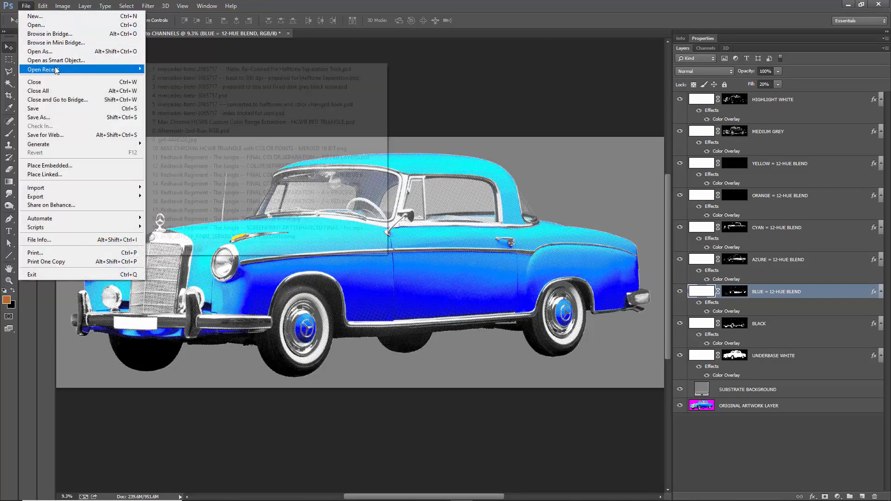
{"action": "left_click", "coordinate": [215, 87]}
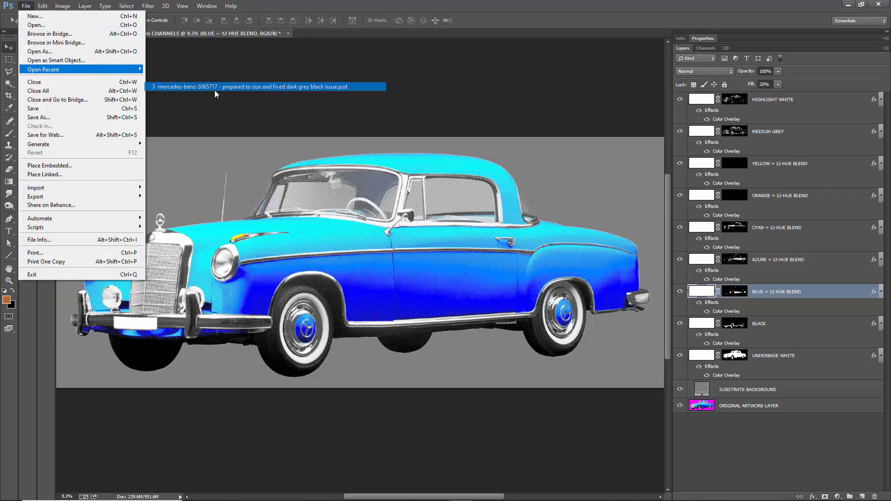
{"action": "left_click", "coordinate": [62, 6]}
{"action": "mouse_move", "coordinate": [70, 17]}
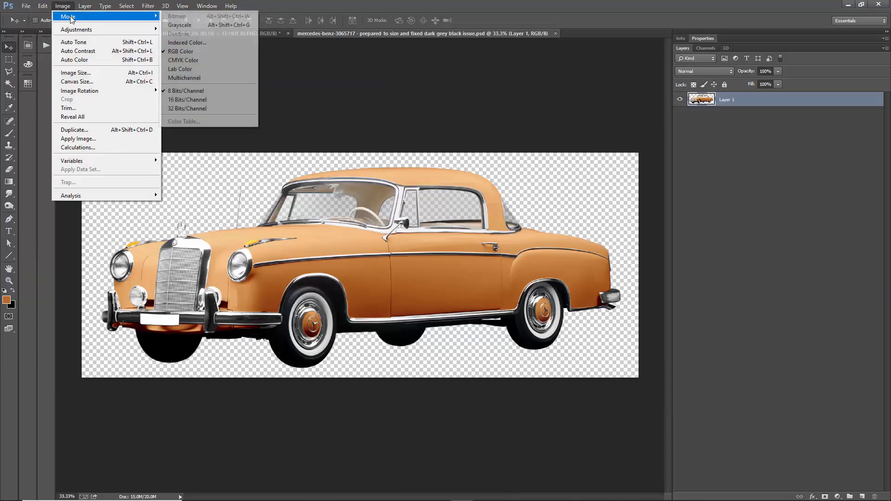
{"action": "left_click", "coordinate": [187, 42]}
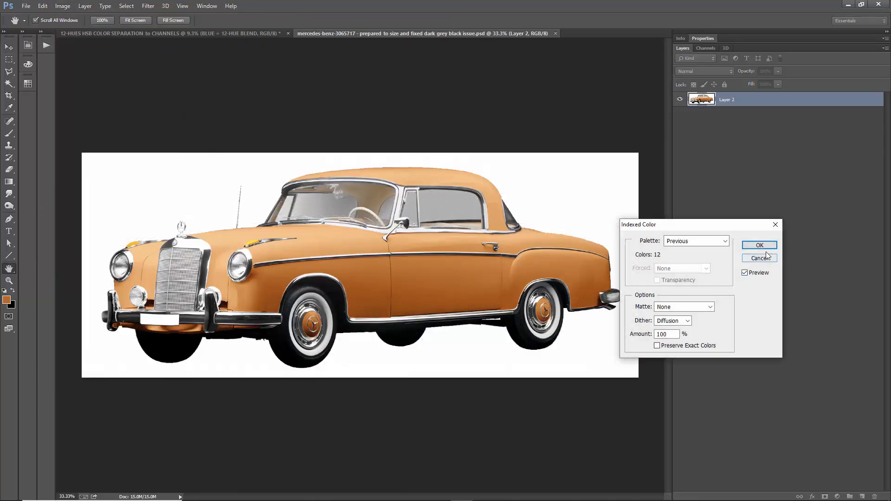
{"action": "left_click", "coordinate": [760, 245]}
{"action": "key", "text": "v"}
- Float the indexed orange car in its own window beside the separation document, with its individual body-color pixels visible
{"action": "scroll", "coordinate": [388, 308], "scroll_direction": "up", "scroll_amount": 10}
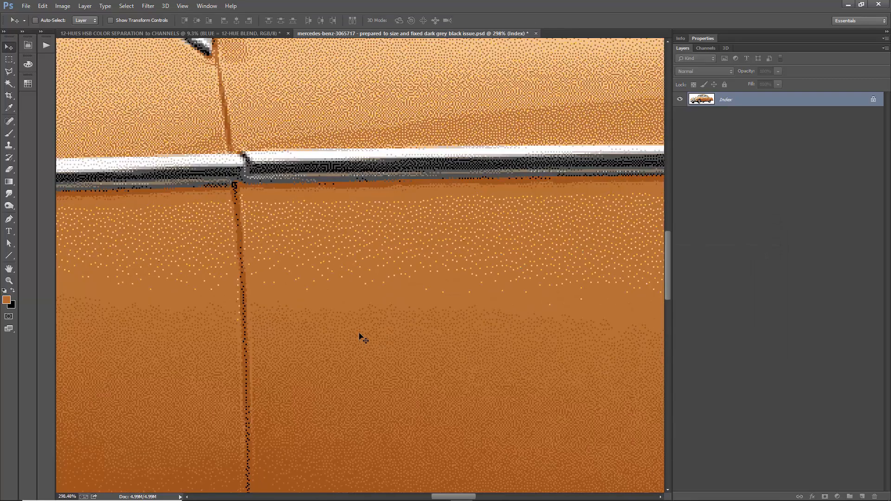
{"action": "scroll", "coordinate": [347, 249], "scroll_direction": "down", "scroll_amount": 5}
{"action": "scroll", "coordinate": [331, 245], "scroll_direction": "up", "scroll_amount": 7}
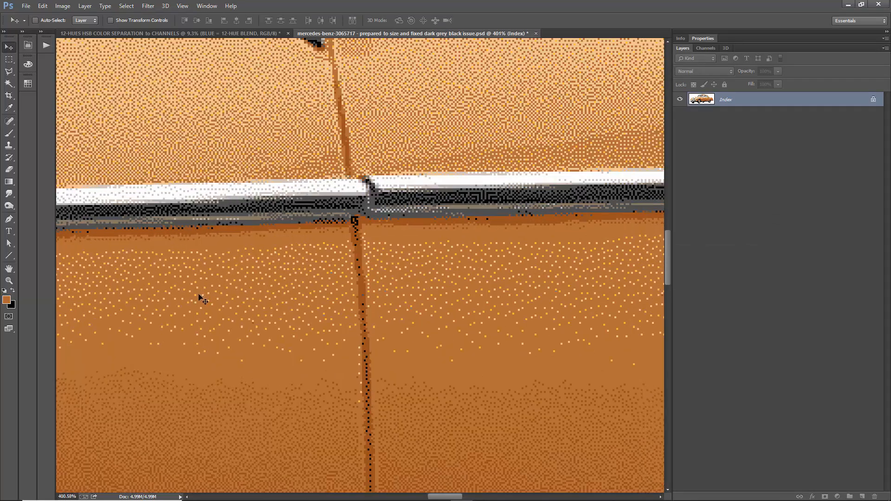
{"action": "scroll", "coordinate": [199, 297], "scroll_direction": "up", "scroll_amount": 6}
{"action": "left_click_drag", "start_coordinate": [425, 33], "coordinate": [163, 70]}
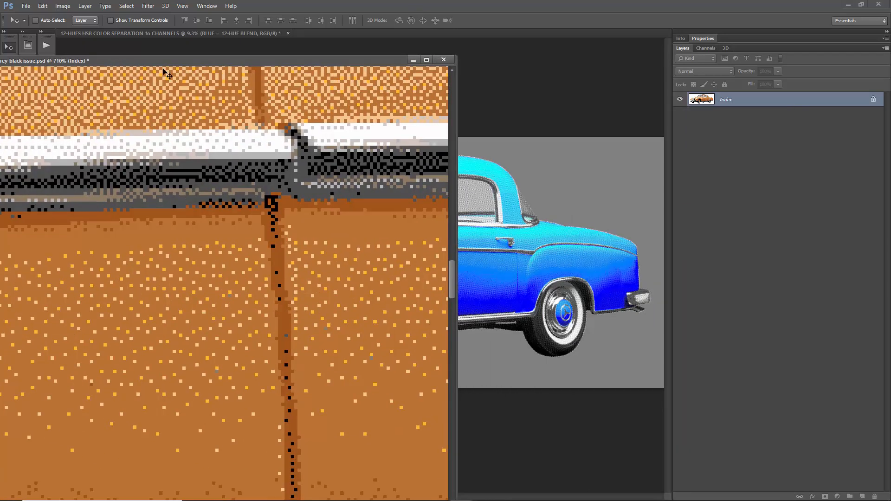
{"action": "left_click_drag", "start_coordinate": [453, 60], "coordinate": [149, 73]}
- Set the BLUE = 12-HUE BLEND layer's Color Overlay to the dark orange a3561b sampled from the indexed car's lower body
{"action": "left_click", "coordinate": [234, 59]}
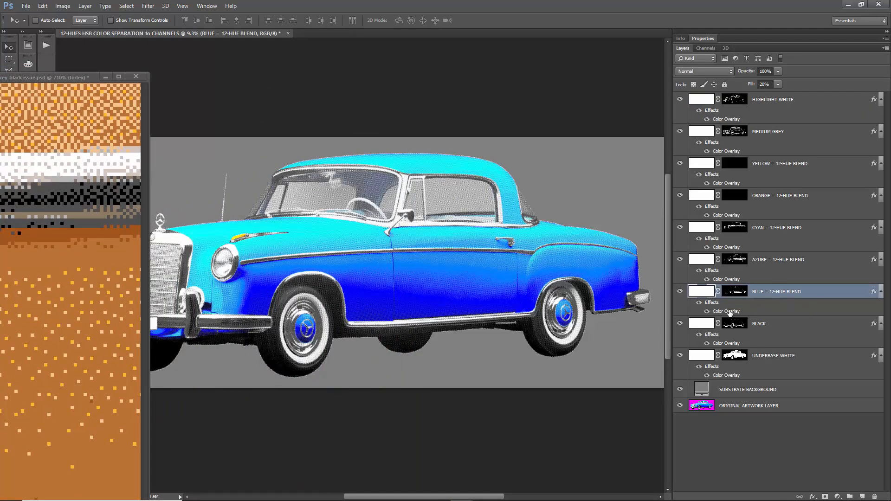
{"action": "left_click", "coordinate": [54, 233]}
{"action": "scroll", "coordinate": [54, 233], "scroll_direction": "down", "scroll_amount": 5}
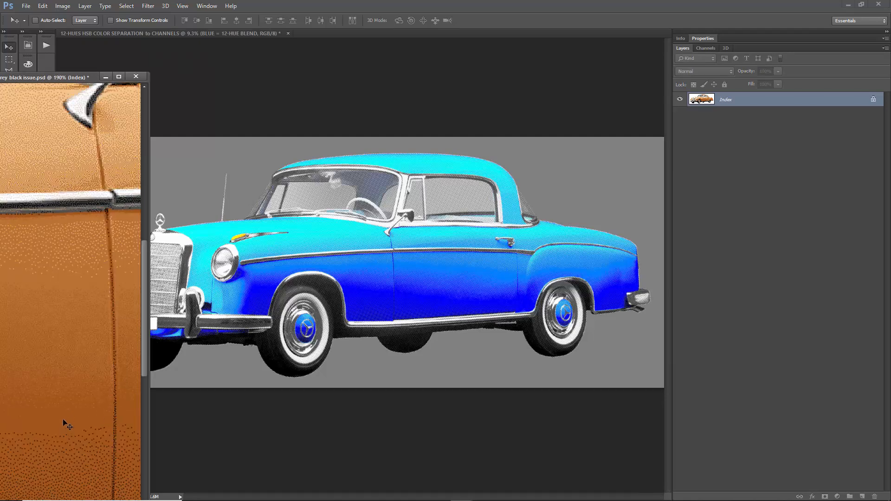
{"action": "scroll", "coordinate": [63, 420], "scroll_direction": "up", "scroll_amount": 5}
{"action": "left_click", "coordinate": [246, 140]}
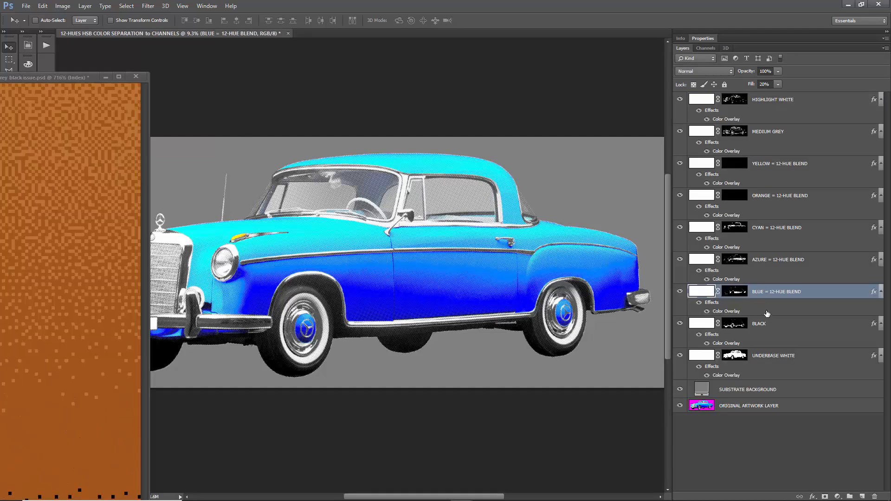
{"action": "double_click", "coordinate": [732, 313]}
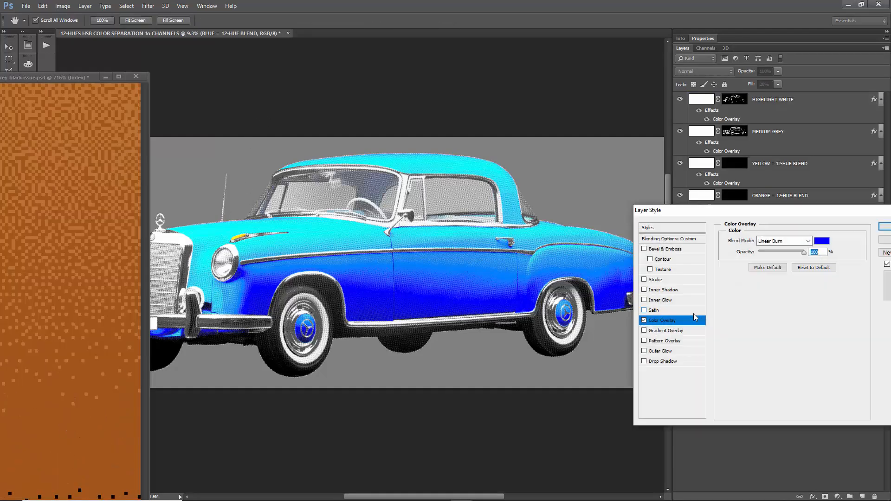
{"action": "left_click", "coordinate": [819, 245]}
{"action": "left_click", "coordinate": [71, 440]}
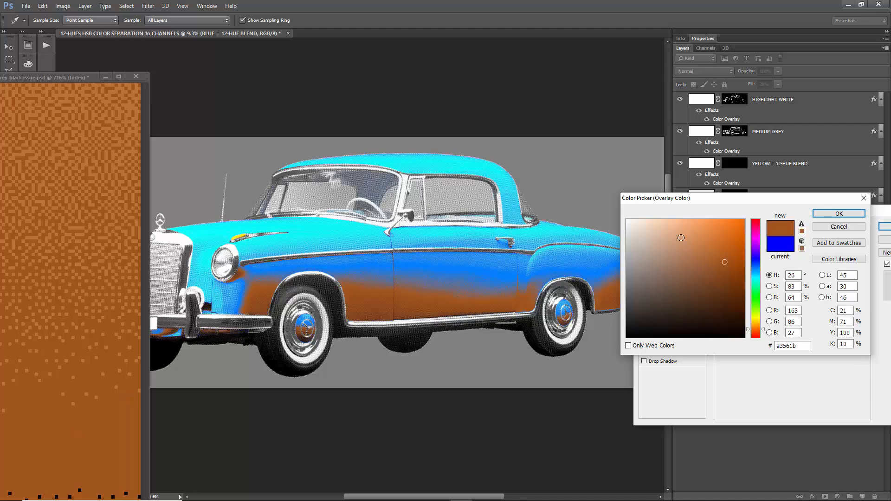
{"action": "left_click", "coordinate": [839, 213]}
{"action": "left_click", "coordinate": [885, 227]}
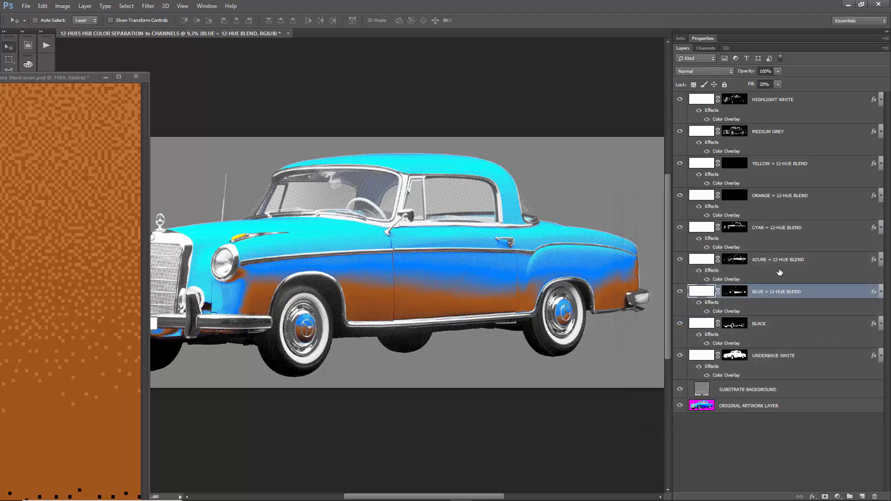
- Set the AZURE = 12-HUE BLEND layer's Color Overlay to the medium orange ba7335 sampled from the indexed car
{"action": "left_click", "coordinate": [779, 263]}
{"action": "left_click", "coordinate": [62, 123]}
{"action": "scroll", "coordinate": [65, 254], "scroll_direction": "down", "scroll_amount": 3}
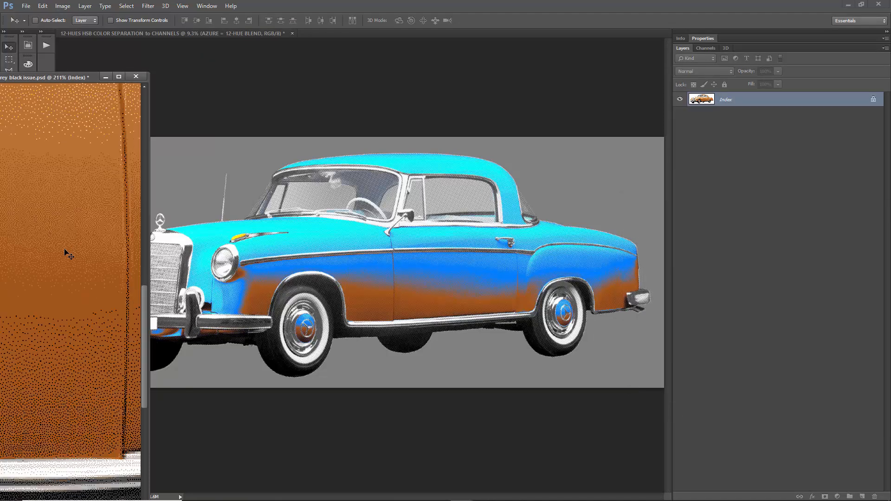
{"action": "scroll", "coordinate": [56, 263], "scroll_direction": "up", "scroll_amount": 3}
{"action": "left_click", "coordinate": [340, 242]}
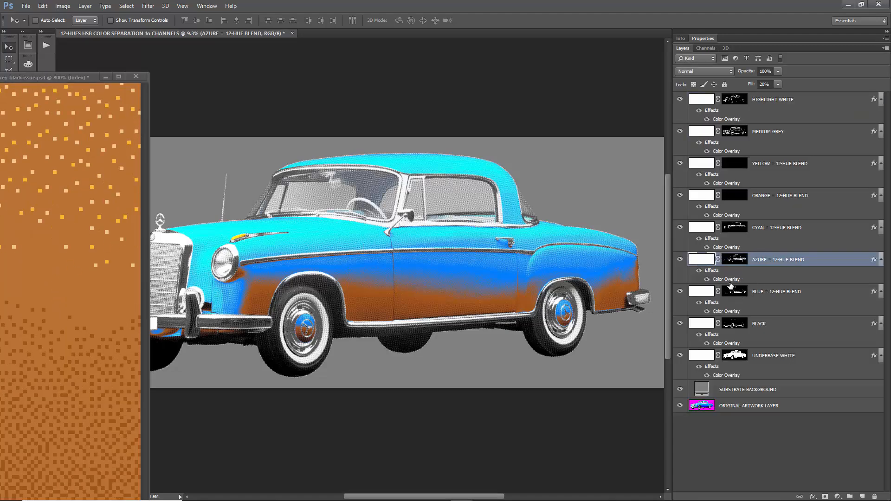
{"action": "double_click", "coordinate": [731, 281]}
{"action": "left_click", "coordinate": [822, 241]}
{"action": "left_click", "coordinate": [81, 279]}
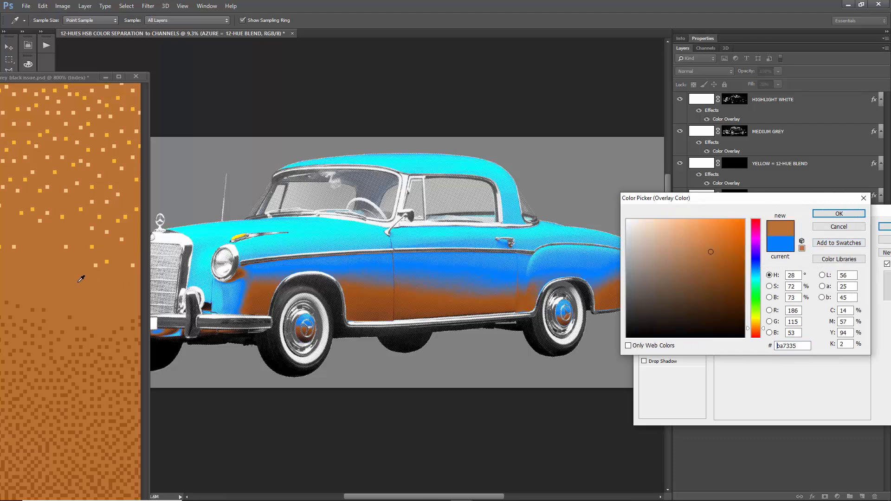
{"action": "left_click", "coordinate": [831, 214]}
{"action": "key", "text": "Return"}
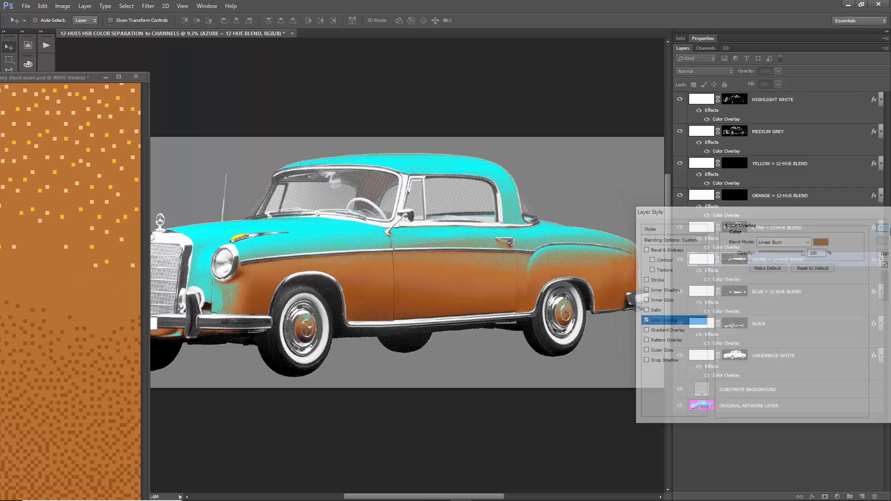
- Set the CYAN = 12-HUE BLEND layer's Color Overlay to the light orange sampled from the indexed car, and close the indexed document without saving
{"action": "left_click", "coordinate": [89, 81]}
{"action": "scroll", "coordinate": [70, 293], "scroll_direction": "down", "scroll_amount": 5}
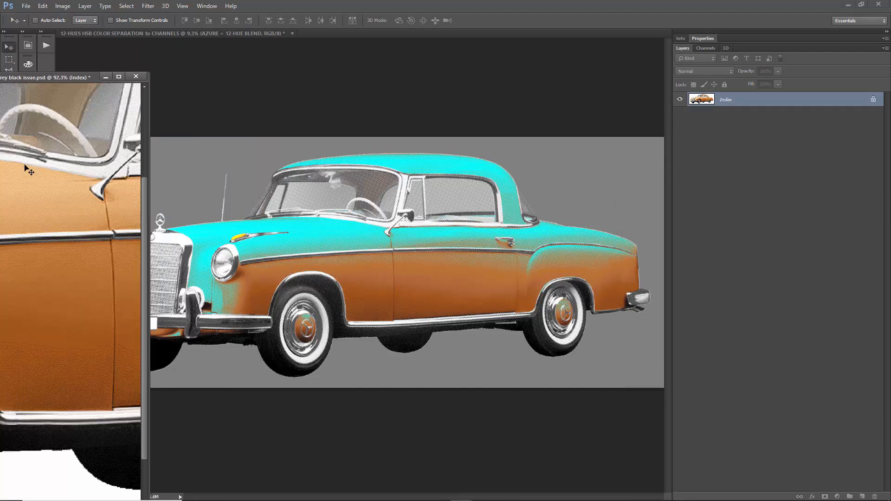
{"action": "scroll", "coordinate": [40, 219], "scroll_direction": "up", "scroll_amount": 6}
{"action": "left_click", "coordinate": [296, 180]}
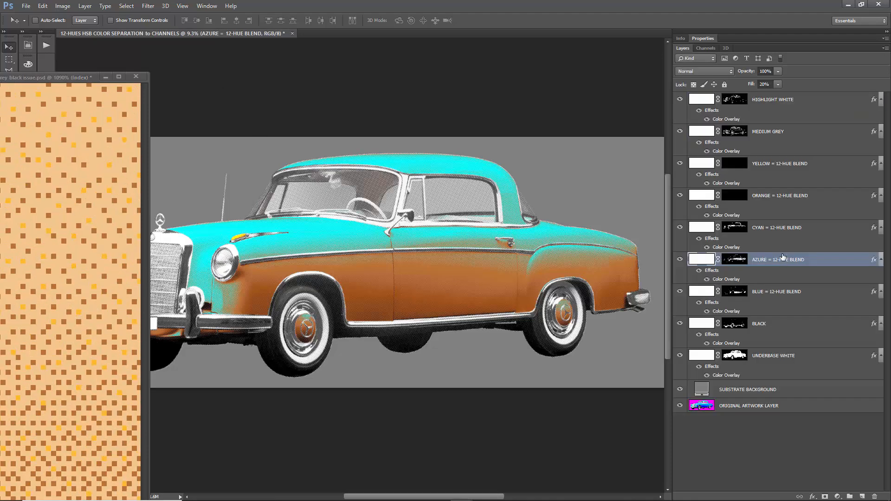
{"action": "left_click", "coordinate": [783, 228]}
{"action": "double_click", "coordinate": [727, 249]}
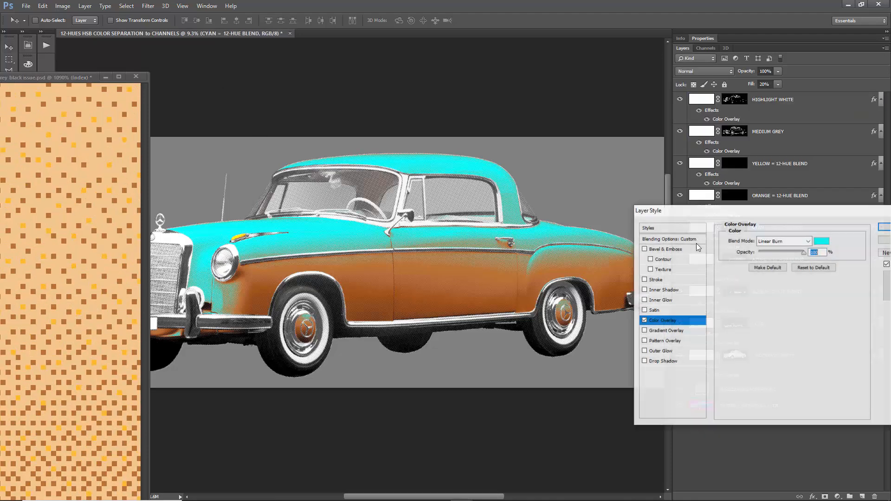
{"action": "left_click", "coordinate": [821, 244]}
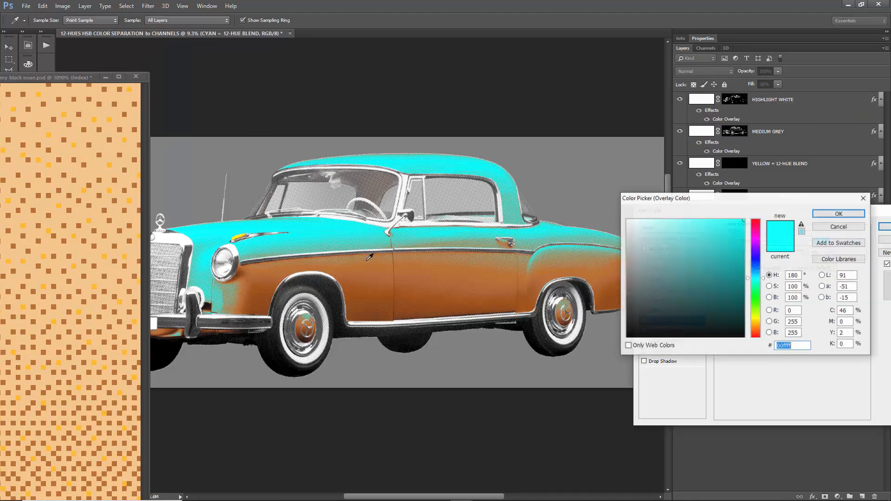
{"action": "left_click", "coordinate": [102, 165]}
{"action": "left_click", "coordinate": [840, 214]}
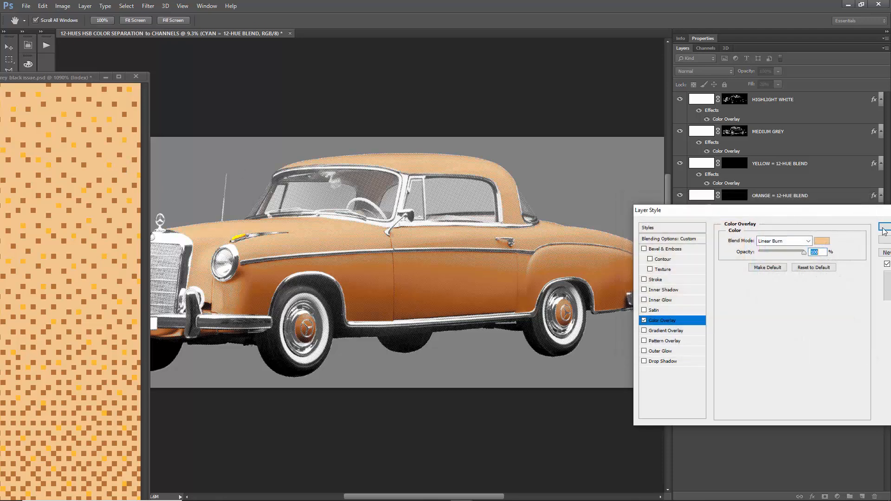
{"action": "left_click", "coordinate": [885, 227]}
{"action": "left_click", "coordinate": [140, 77]}
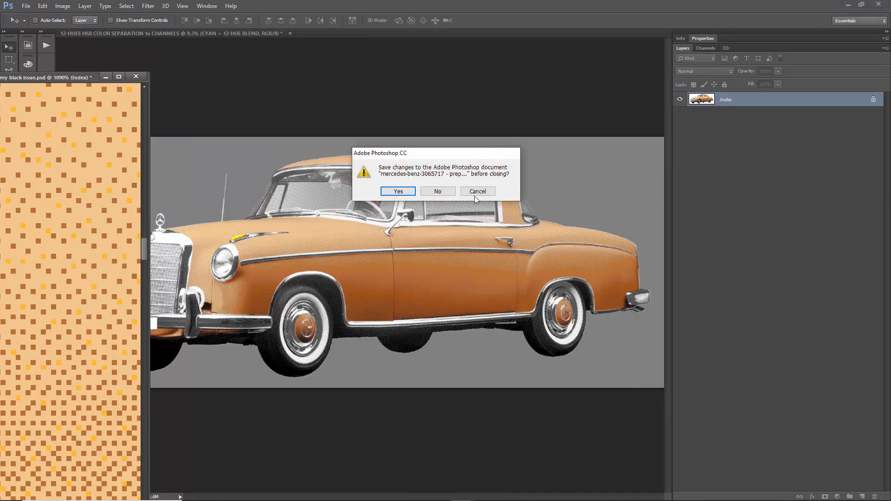
{"action": "left_click", "coordinate": [438, 190]}
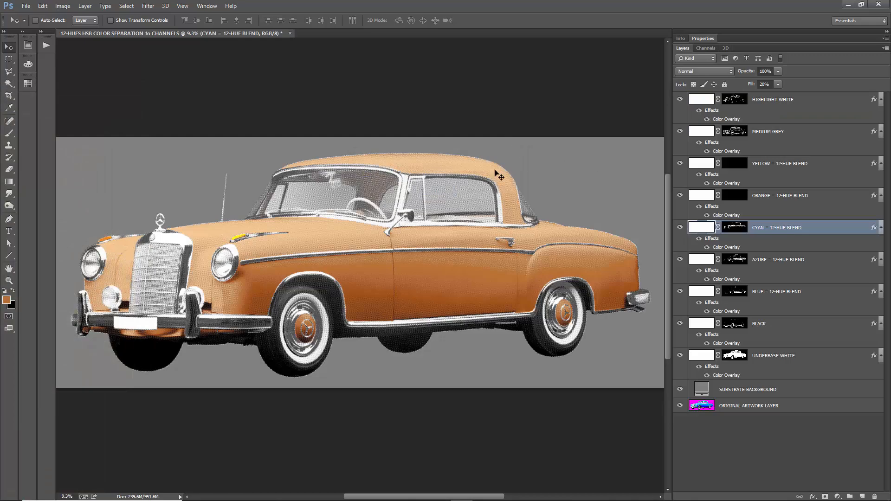
- Examine the recolored halftone dots around both turn signals, the headlight and the front fender
{"action": "scroll", "coordinate": [282, 212], "scroll_direction": "up", "scroll_amount": 2}
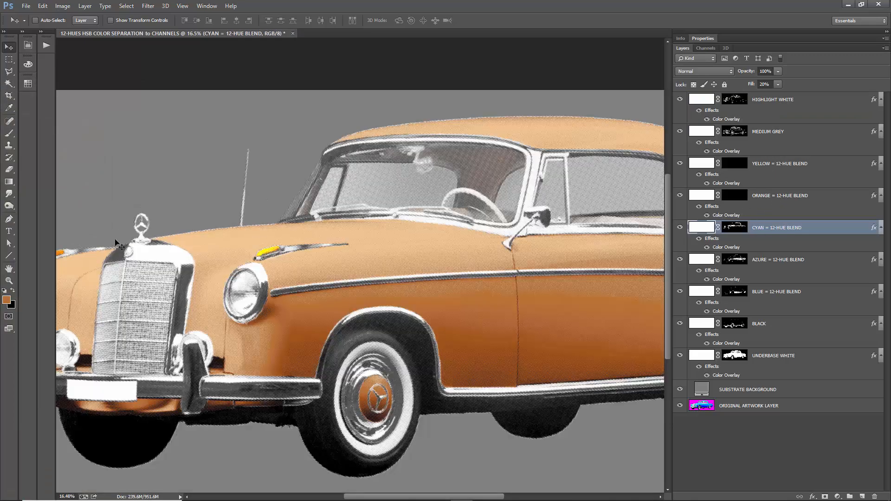
{"action": "scroll", "coordinate": [260, 236], "scroll_direction": "down", "scroll_amount": 1}
{"action": "scroll", "coordinate": [244, 278], "scroll_direction": "up", "scroll_amount": 3}
{"action": "scroll", "coordinate": [231, 263], "scroll_direction": "up", "scroll_amount": 2}
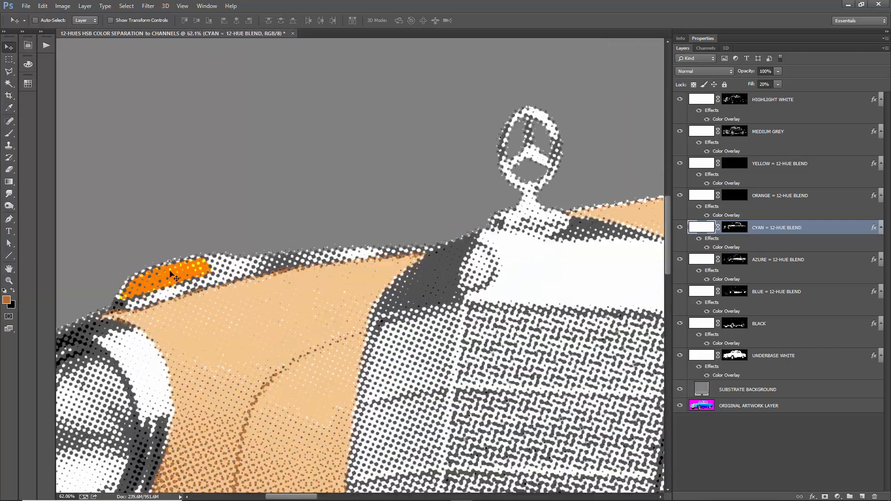
{"action": "scroll", "coordinate": [209, 232], "scroll_direction": "down", "scroll_amount": 4}
{"action": "scroll", "coordinate": [548, 333], "scroll_direction": "up", "scroll_amount": 4}
{"action": "scroll", "coordinate": [543, 325], "scroll_direction": "up", "scroll_amount": 1}
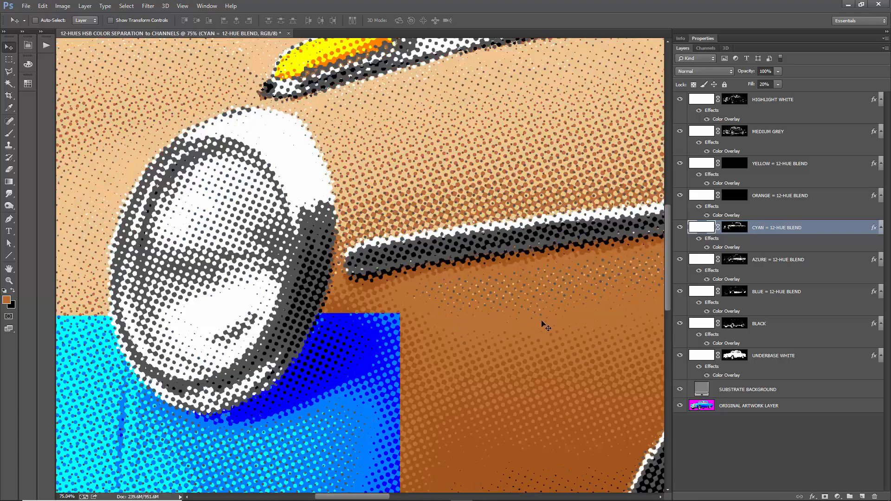
{"action": "scroll", "coordinate": [548, 343], "scroll_direction": "down", "scroll_amount": 3}
{"action": "scroll", "coordinate": [549, 350], "scroll_direction": "up", "scroll_amount": 1}
{"action": "scroll", "coordinate": [480, 204], "scroll_direction": "up", "scroll_amount": 5}
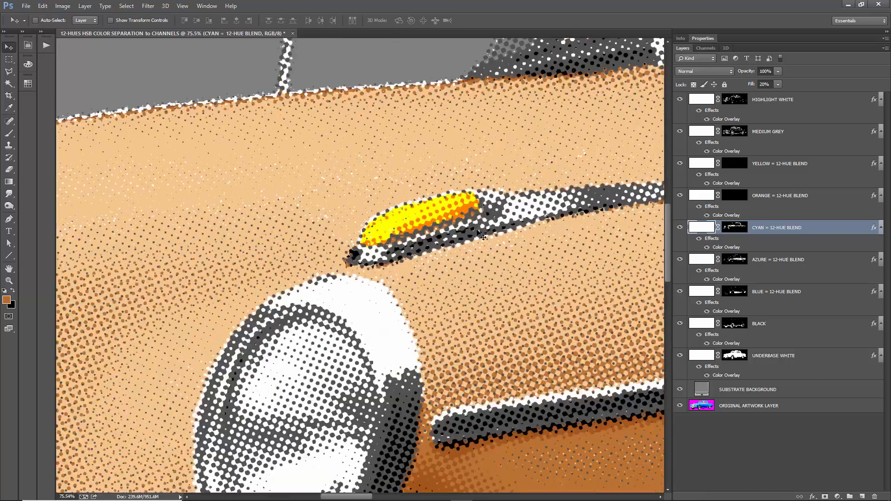
{"action": "left_click", "coordinate": [772, 197]}
{"action": "scroll", "coordinate": [360, 259], "scroll_direction": "down", "scroll_amount": 7}
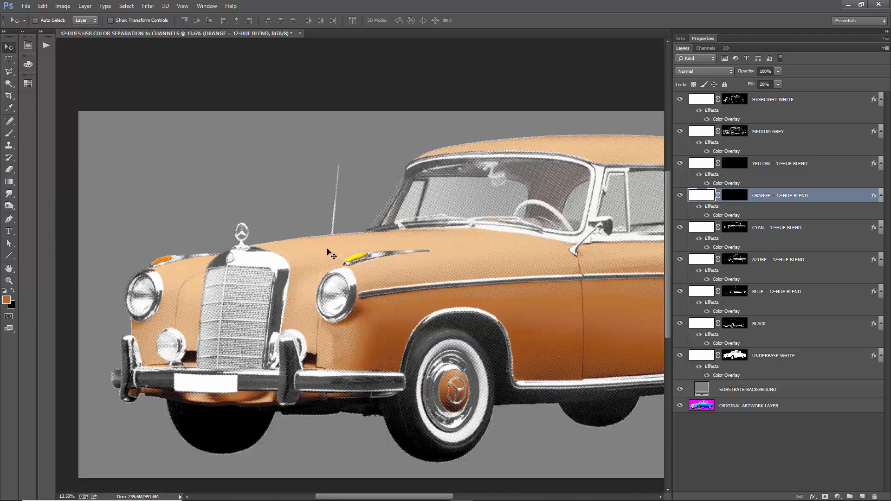
{"action": "scroll", "coordinate": [339, 255], "scroll_direction": "up", "scroll_amount": 4}
{"action": "scroll", "coordinate": [380, 275], "scroll_direction": "down", "scroll_amount": 3}
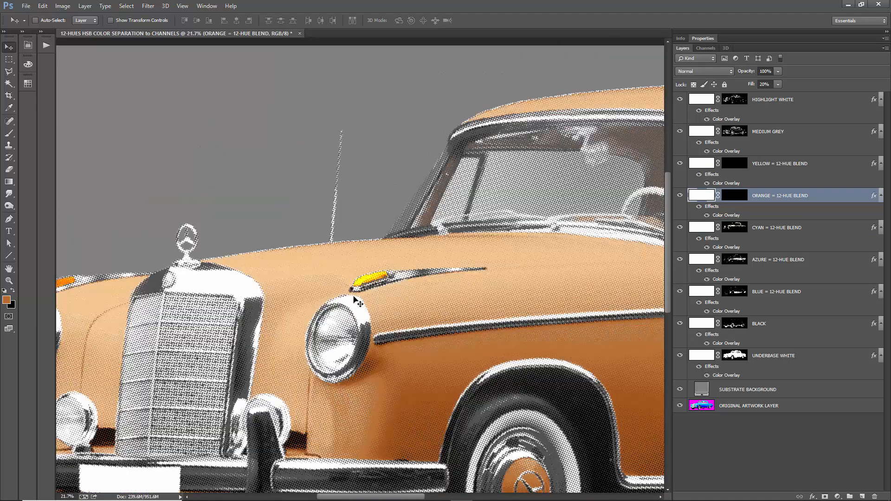
{"action": "double_click", "coordinate": [732, 216]}
{"action": "left_click", "coordinate": [822, 242]}
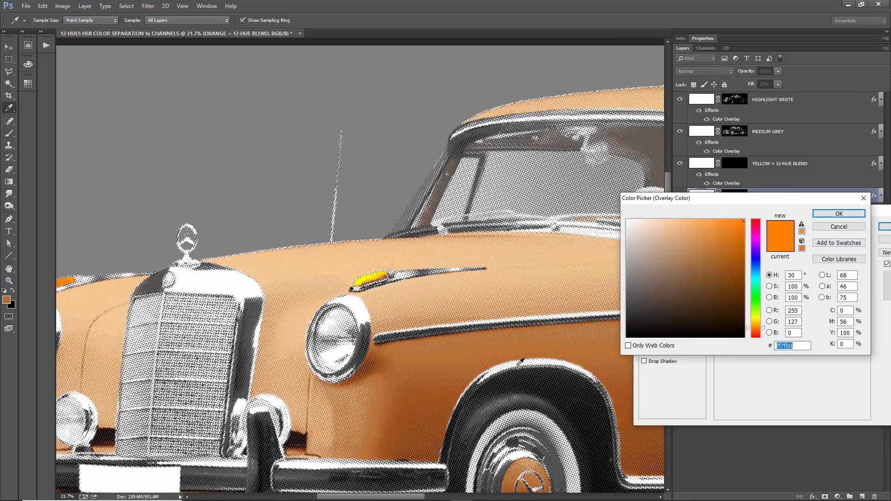
{"action": "left_click", "coordinate": [468, 346]}
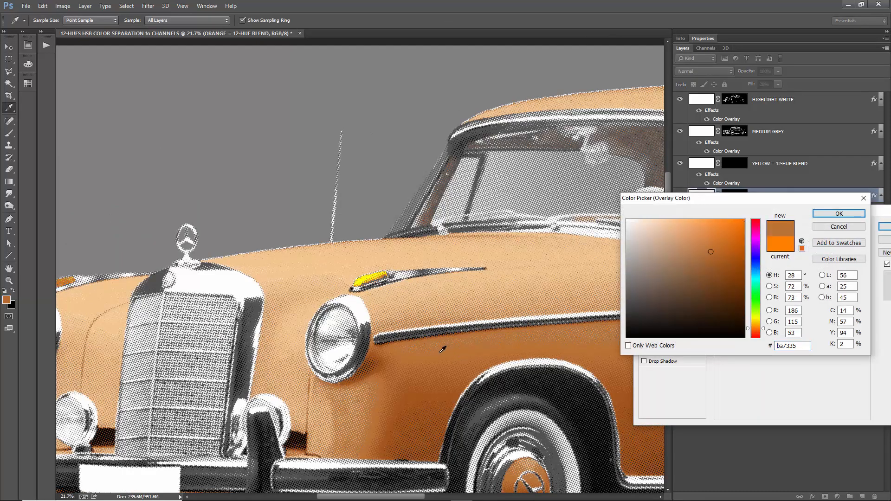
{"action": "left_click", "coordinate": [404, 398]}
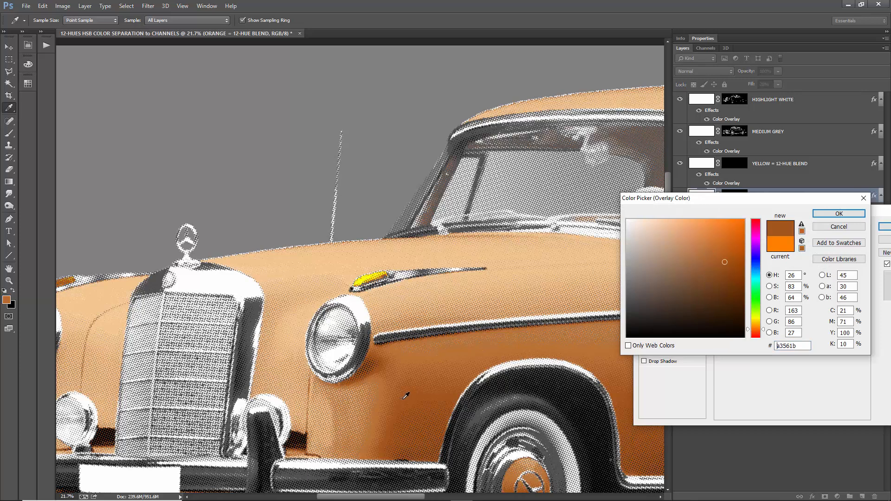
{"action": "left_click", "coordinate": [413, 352]}
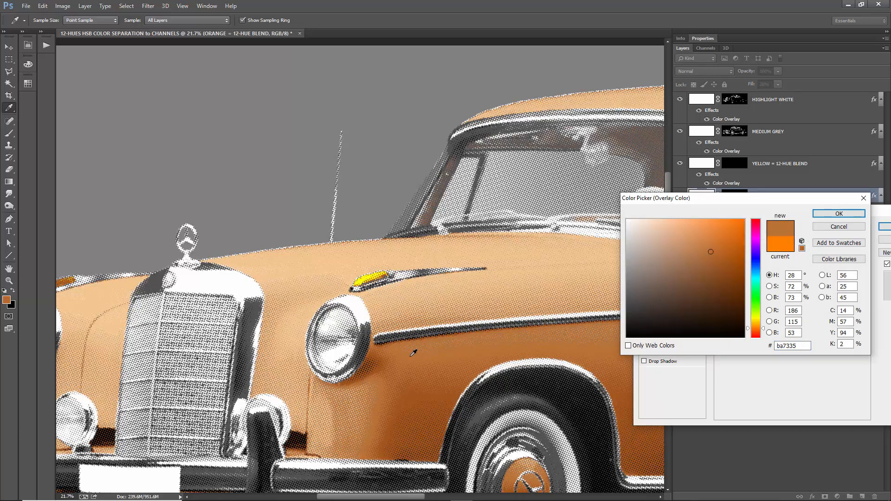
{"action": "left_click", "coordinate": [839, 227]}
{"action": "left_click", "coordinate": [885, 227]}
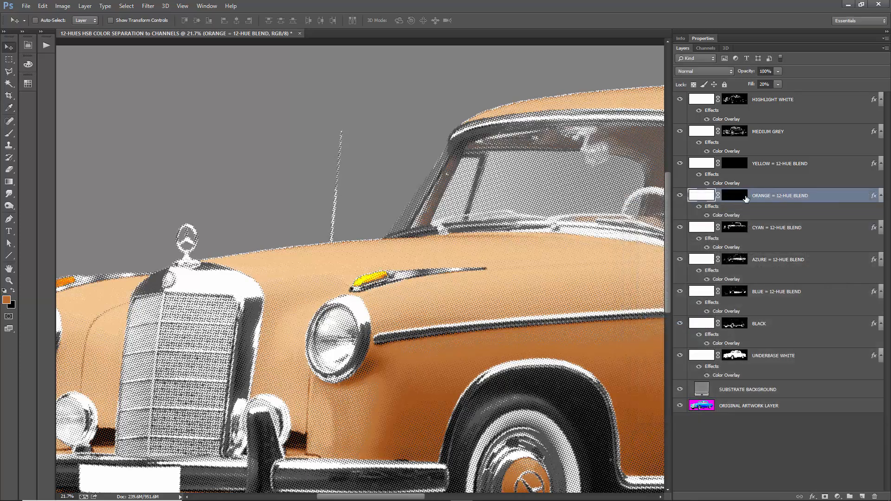
- Add the ORANGE layer's dots to the AZURE = 12-HUE BLEND layer mask by selecting them and filling that mask with white
{"action": "scroll", "coordinate": [400, 248], "scroll_direction": "up", "scroll_amount": 7}
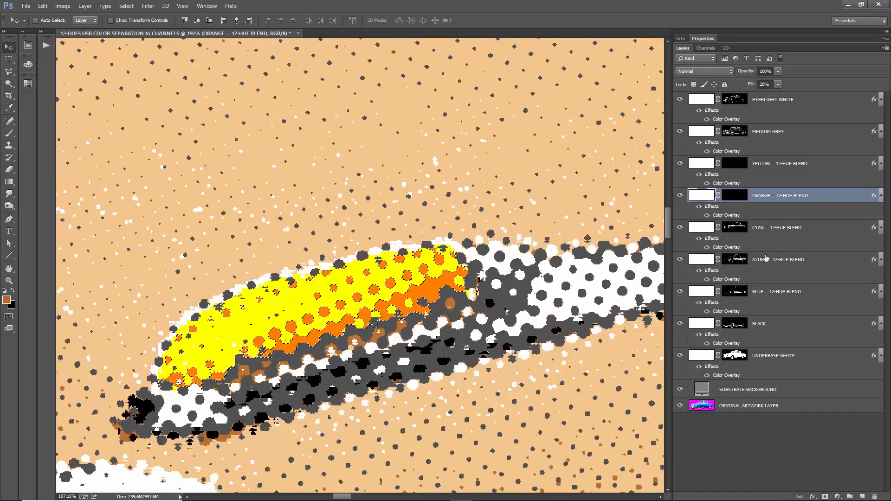
{"action": "left_click", "coordinate": [766, 258]}
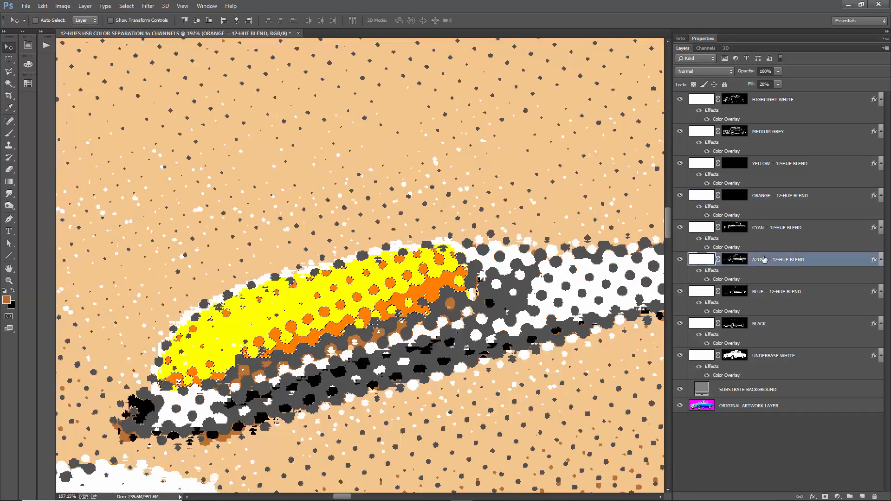
{"action": "left_click", "coordinate": [737, 264]}
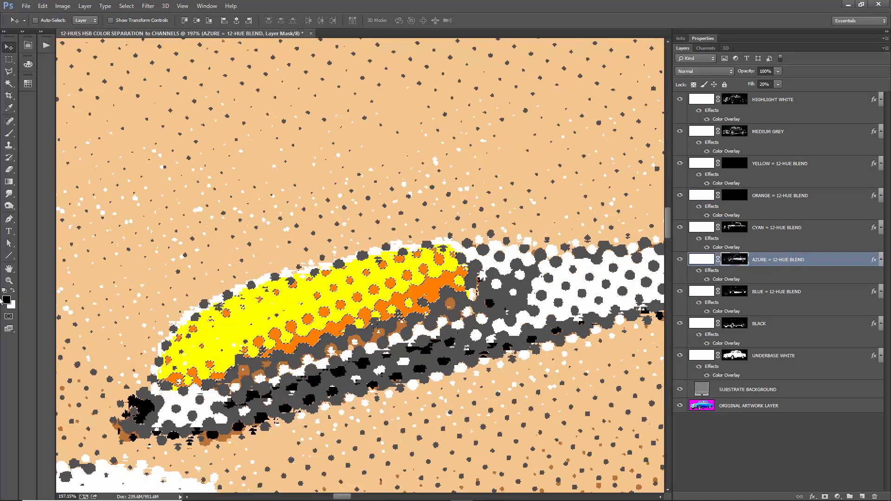
{"action": "left_click", "coordinate": [14, 307]}
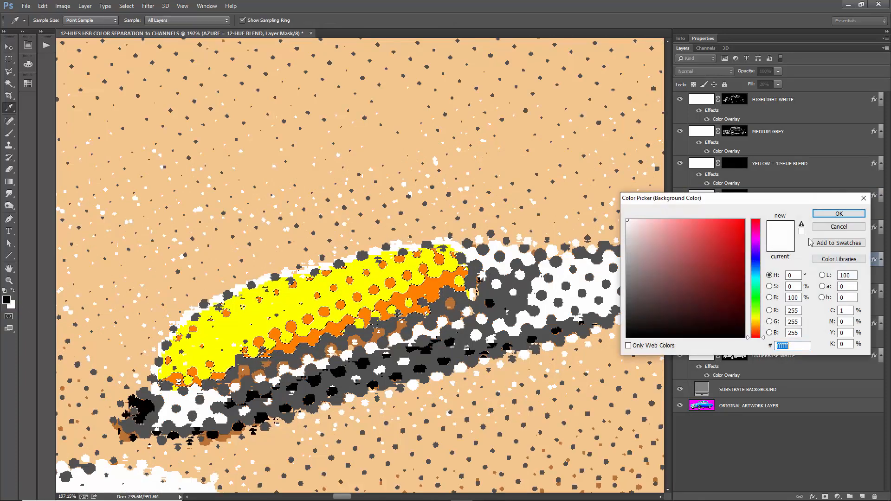
{"action": "left_click", "coordinate": [833, 230]}
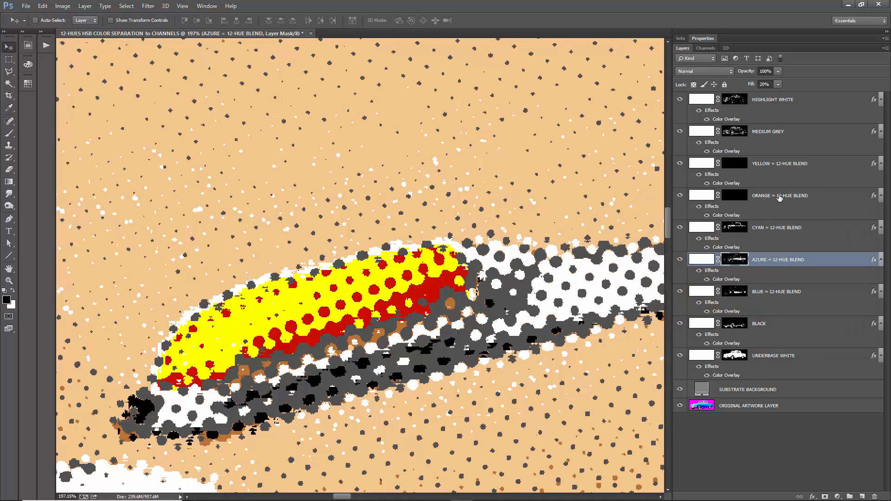
- Hide the ORANGE = 12-HUE BLEND layer and delete it from the separation document
{"action": "left_click", "coordinate": [704, 194]}
{"action": "left_click", "coordinate": [680, 196]}
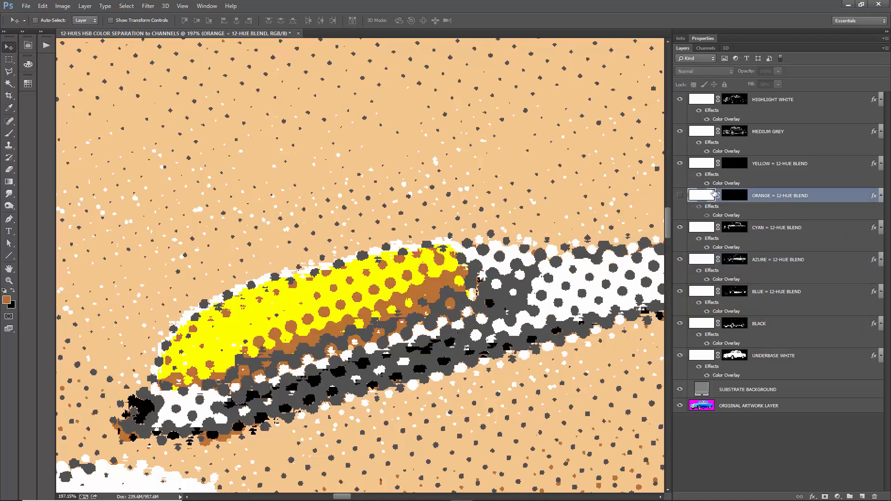
{"action": "key", "text": "Delete"}
{"action": "scroll", "coordinate": [506, 250], "scroll_direction": "down", "scroll_amount": 5}
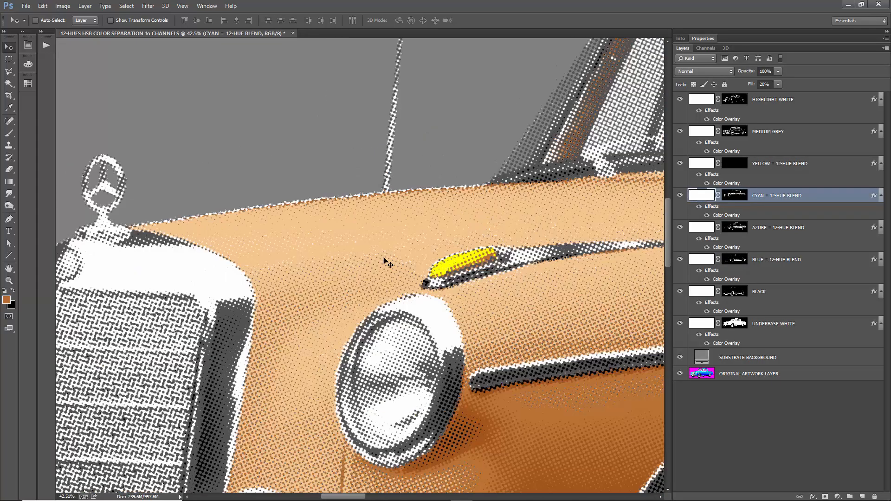
{"action": "scroll", "coordinate": [388, 264], "scroll_direction": "down", "scroll_amount": 3}
{"action": "scroll", "coordinate": [219, 291], "scroll_direction": "up", "scroll_amount": 1}
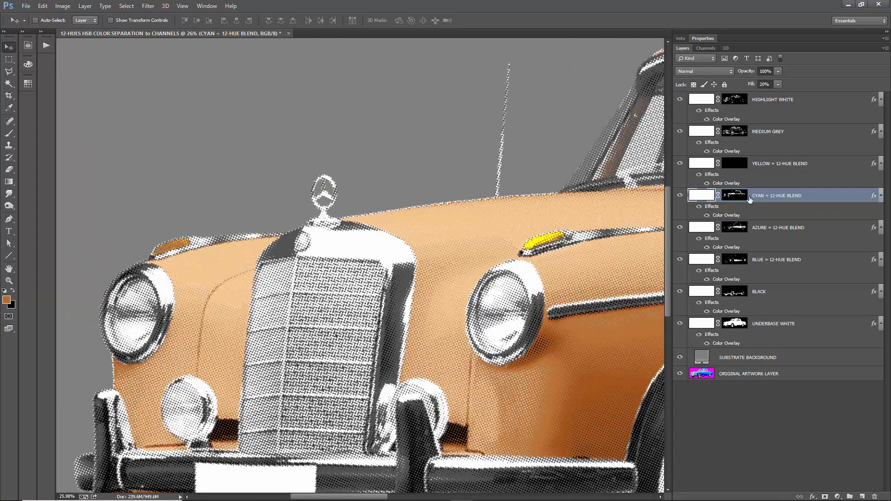
- Set the YELLOW = 12-HUE BLEND layer's Color Overlay to a warmer yellow with a hue of 45°
{"action": "left_click", "coordinate": [727, 185]}
{"action": "double_click", "coordinate": [726, 183]}
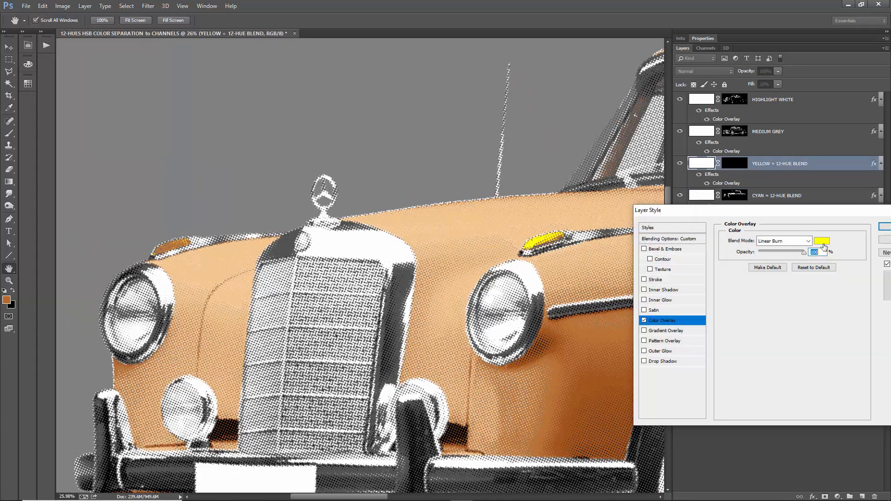
{"action": "left_click", "coordinate": [824, 241]}
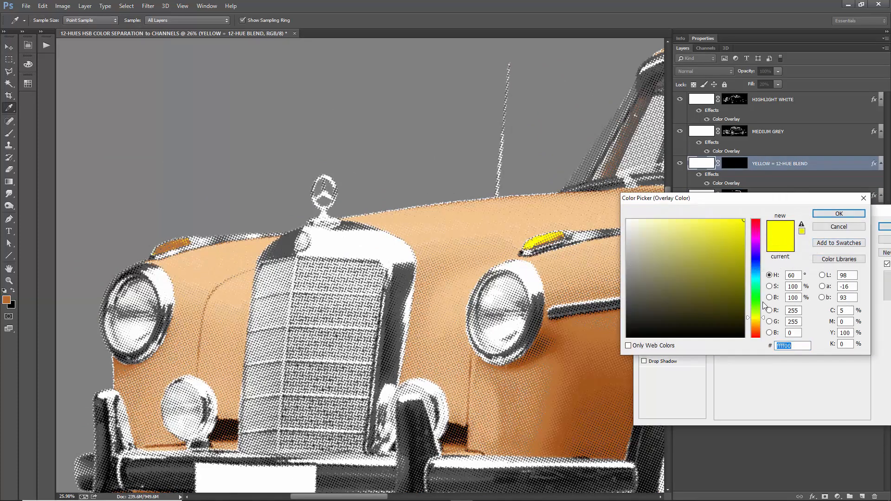
{"action": "left_click", "coordinate": [755, 321]}
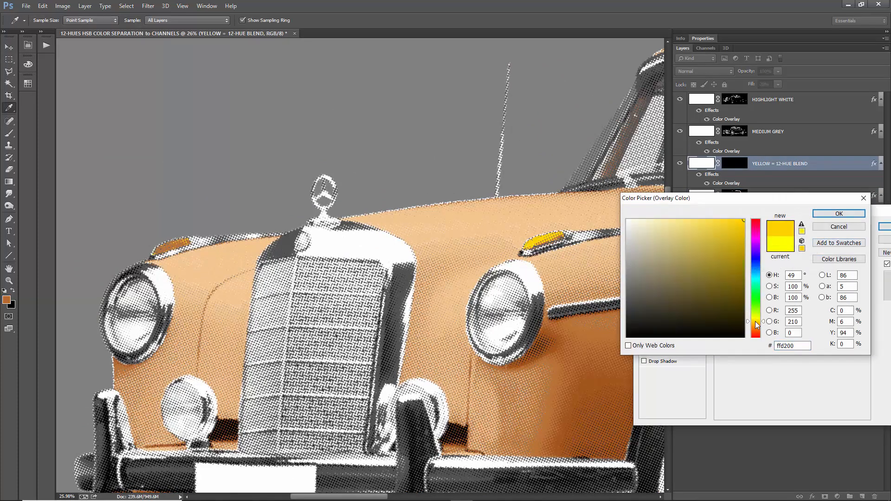
{"action": "double_click", "coordinate": [795, 278]}
{"action": "type", "text": "45"}
{"action": "left_click", "coordinate": [839, 214]}
{"action": "key", "text": "Return"}
- Select the brown-orange area of the turn signal lens on the car's far fender with the Magic Wand at tolerance 0
{"action": "scroll", "coordinate": [176, 245], "scroll_direction": "up", "scroll_amount": 6}
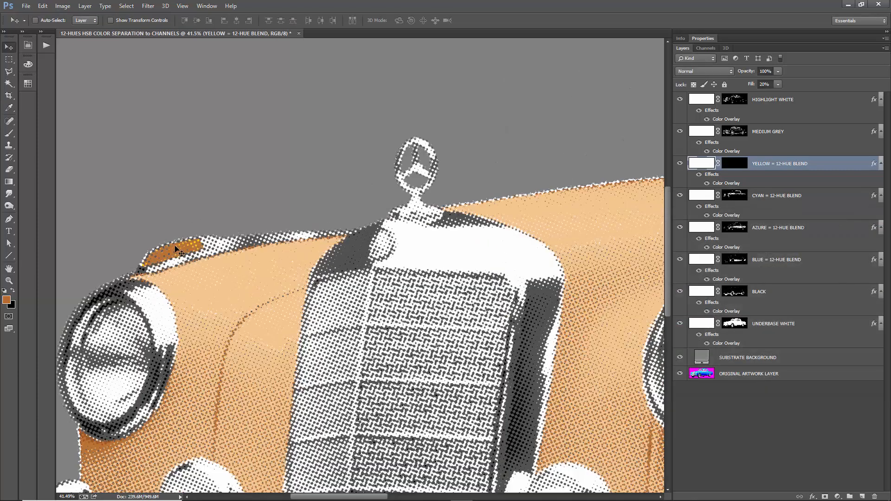
{"action": "scroll", "coordinate": [181, 260], "scroll_direction": "up", "scroll_amount": 2}
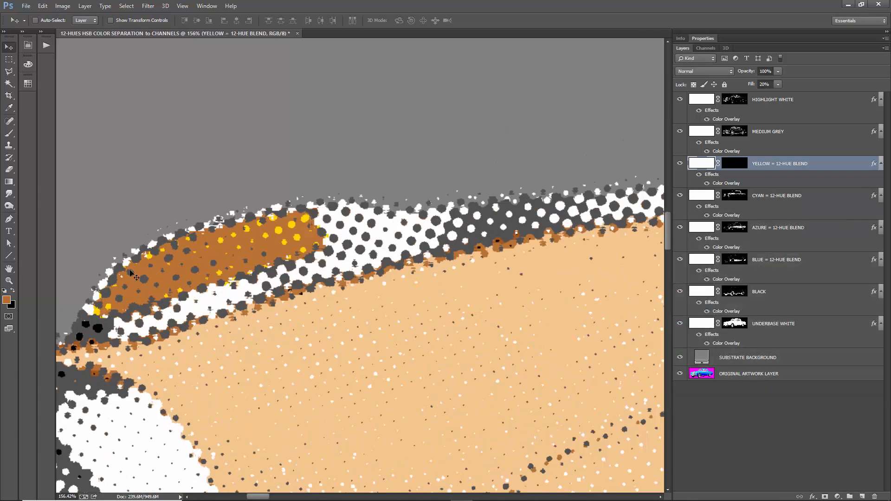
{"action": "left_click", "coordinate": [8, 83]}
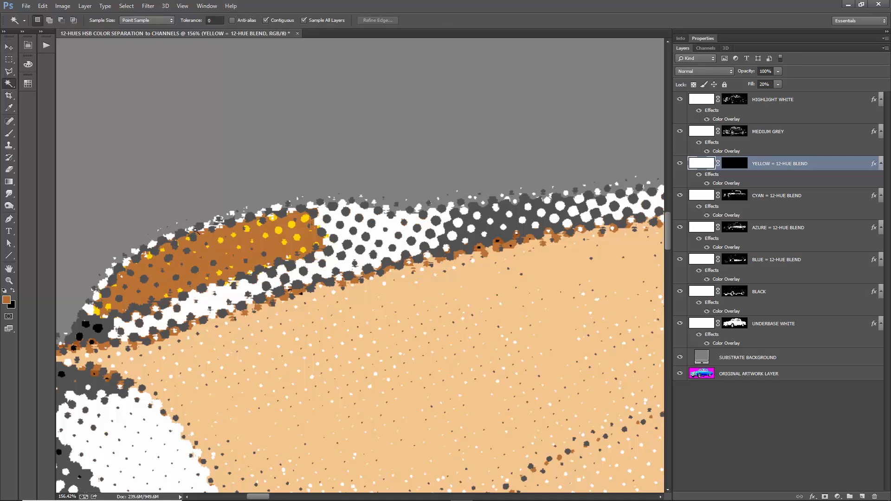
{"action": "left_click", "coordinate": [214, 255]}
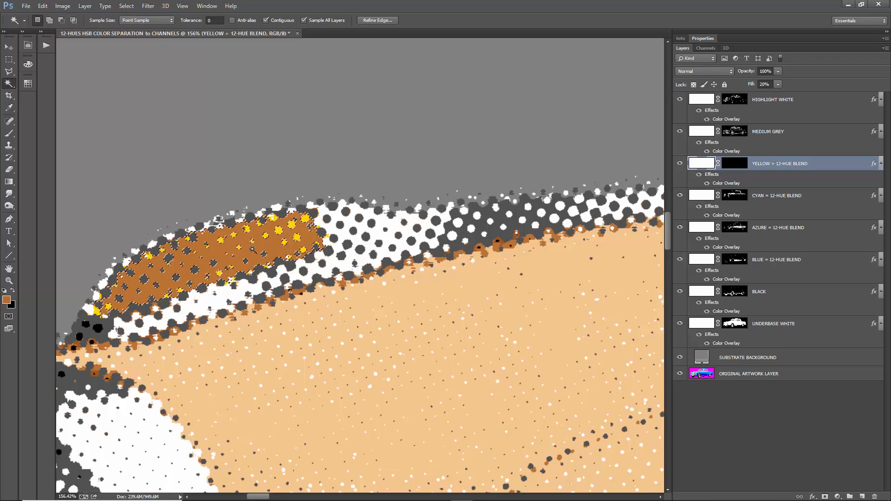
{"action": "scroll", "coordinate": [252, 249], "scroll_direction": "down", "scroll_amount": 5}
{"action": "scroll", "coordinate": [620, 258], "scroll_direction": "up", "scroll_amount": 2}
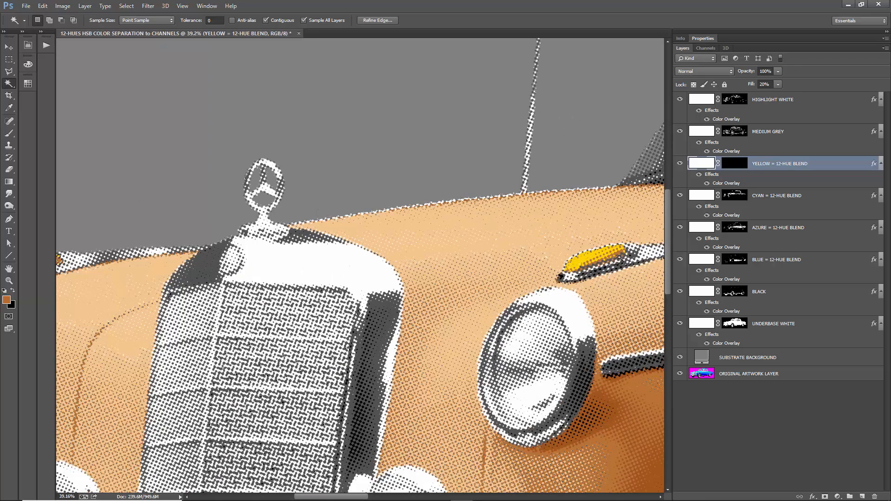
{"action": "scroll", "coordinate": [195, 261], "scroll_direction": "up", "scroll_amount": 5}
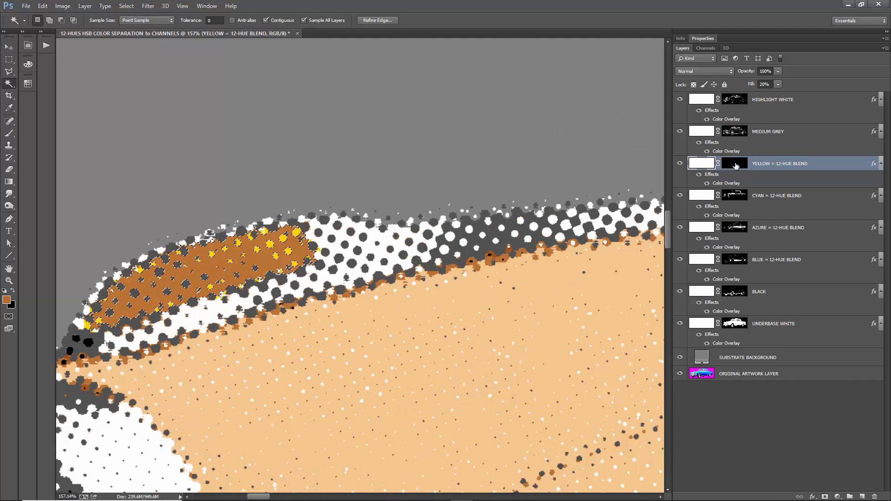
- Fill the selected turn signal lens area with white in the YELLOW layer mask and with black in the AZURE layer mask
{"action": "left_click", "coordinate": [736, 166]}
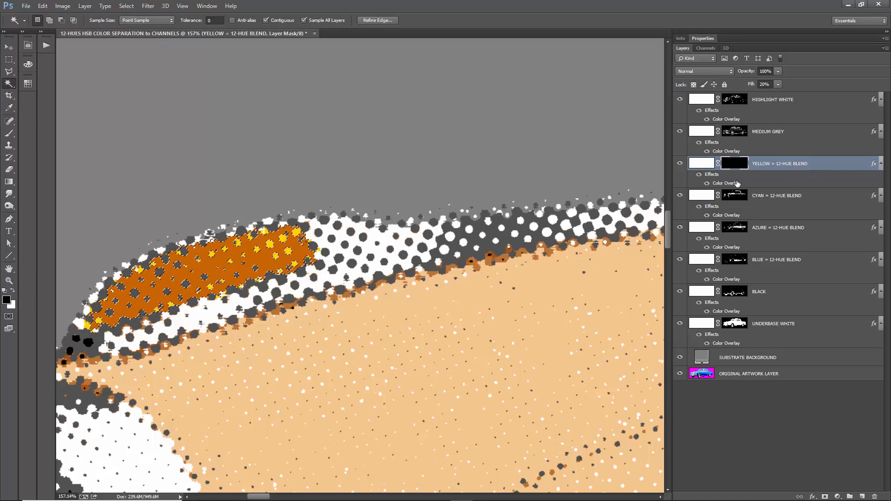
{"action": "left_click", "coordinate": [732, 195]}
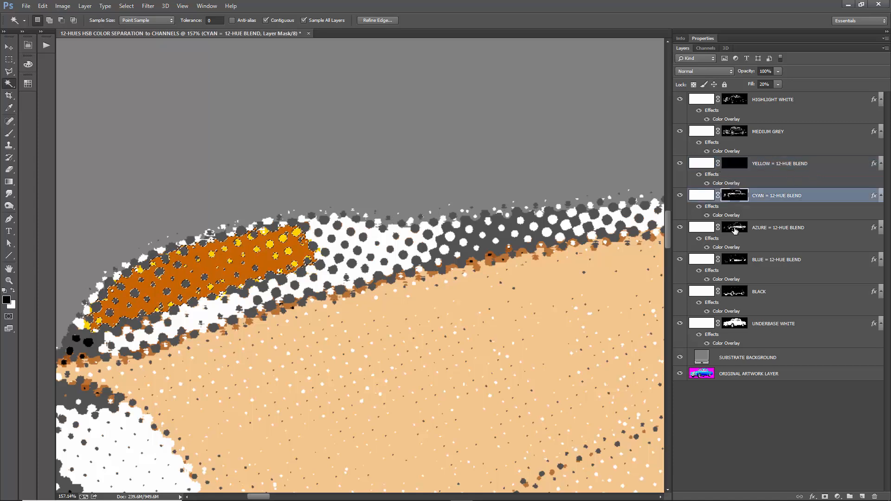
{"action": "left_click", "coordinate": [735, 228]}
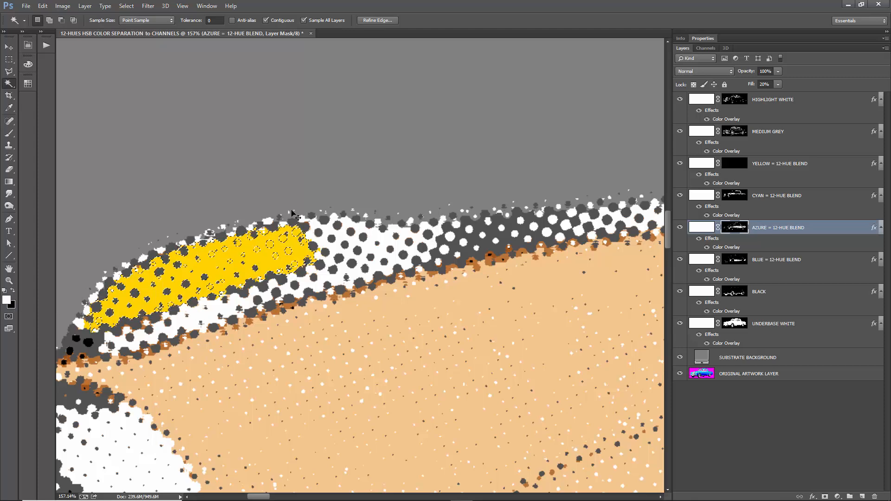
- Examine the recolored halftone dots on the car's hood, fenders, doors and door handle, both close up and as a whole
{"action": "scroll", "coordinate": [282, 218], "scroll_direction": "down", "scroll_amount": 10}
{"action": "scroll", "coordinate": [174, 254], "scroll_direction": "up", "scroll_amount": 3}
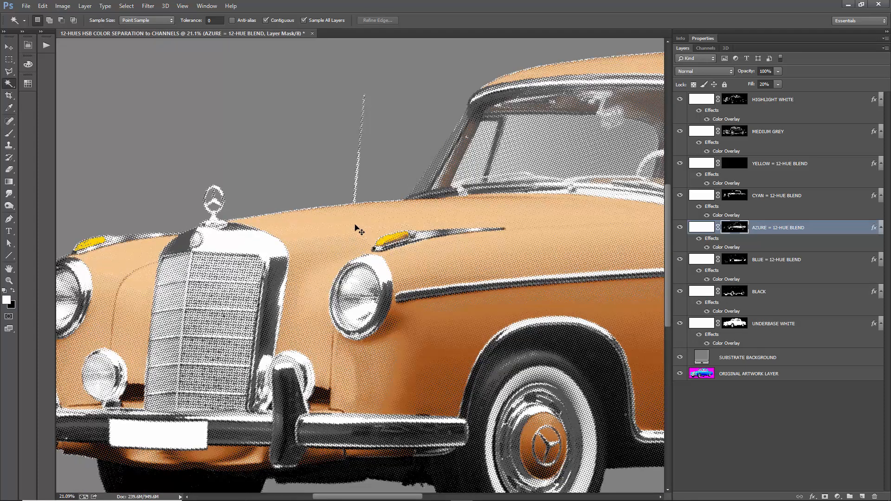
{"action": "scroll", "coordinate": [295, 229], "scroll_direction": "down", "scroll_amount": 2}
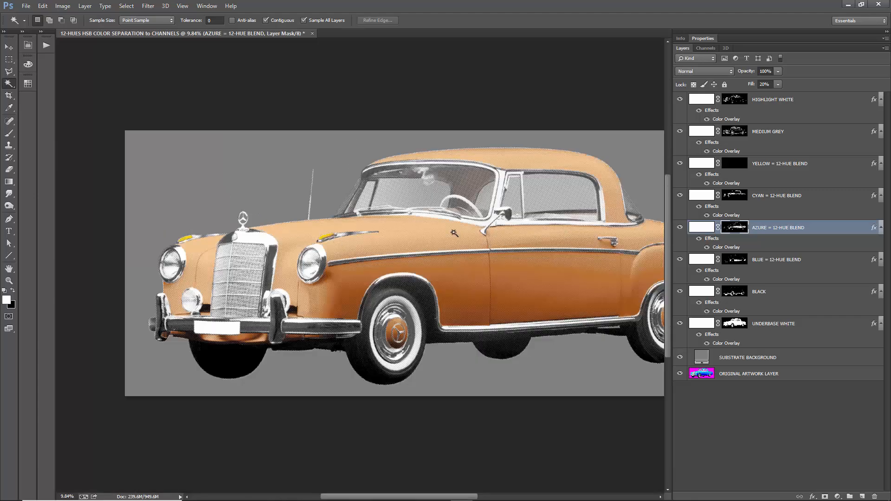
{"action": "left_click", "coordinate": [7, 47]}
{"action": "scroll", "coordinate": [409, 265], "scroll_direction": "up", "scroll_amount": 5}
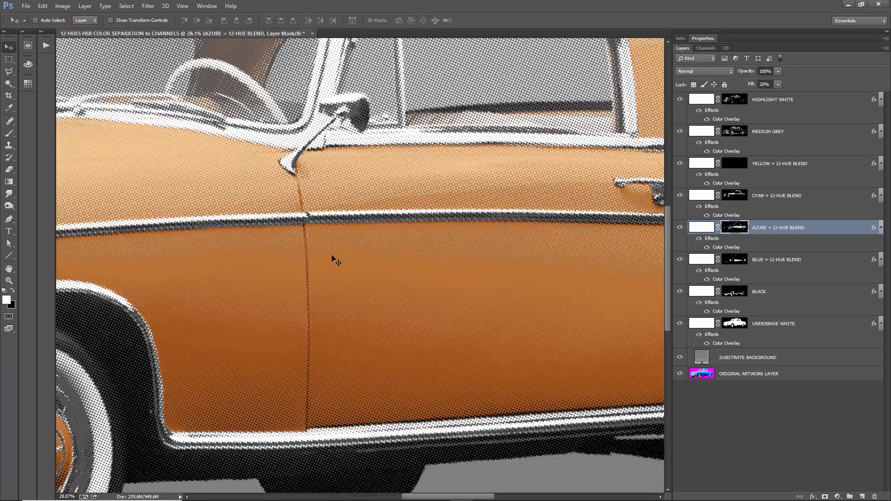
{"action": "scroll", "coordinate": [399, 318], "scroll_direction": "up", "scroll_amount": 2}
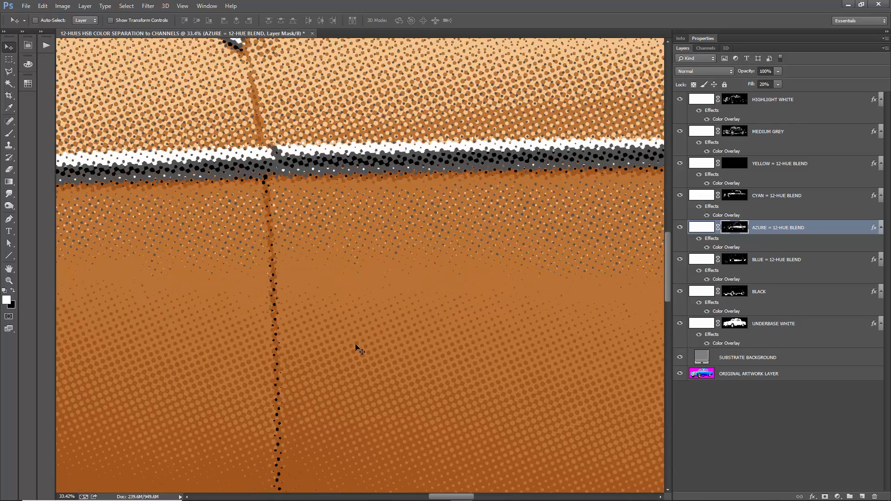
{"action": "scroll", "coordinate": [325, 366], "scroll_direction": "up", "scroll_amount": 2}
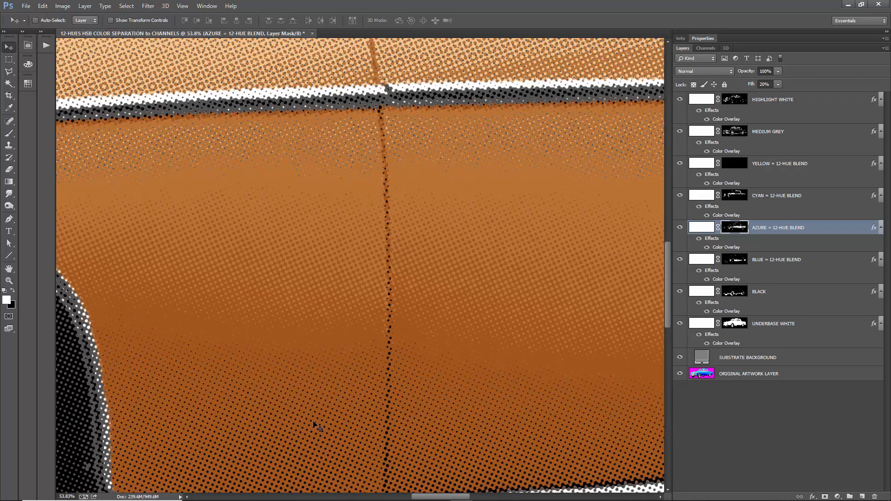
{"action": "scroll", "coordinate": [480, 422], "scroll_direction": "down", "scroll_amount": 2}
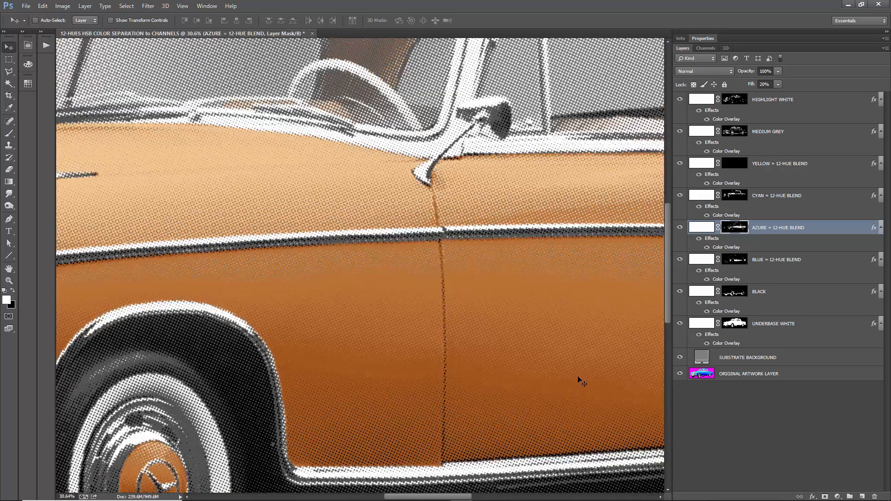
{"action": "scroll", "coordinate": [582, 381], "scroll_direction": "down", "scroll_amount": 1}
{"action": "scroll", "coordinate": [599, 382], "scroll_direction": "up", "scroll_amount": 2}
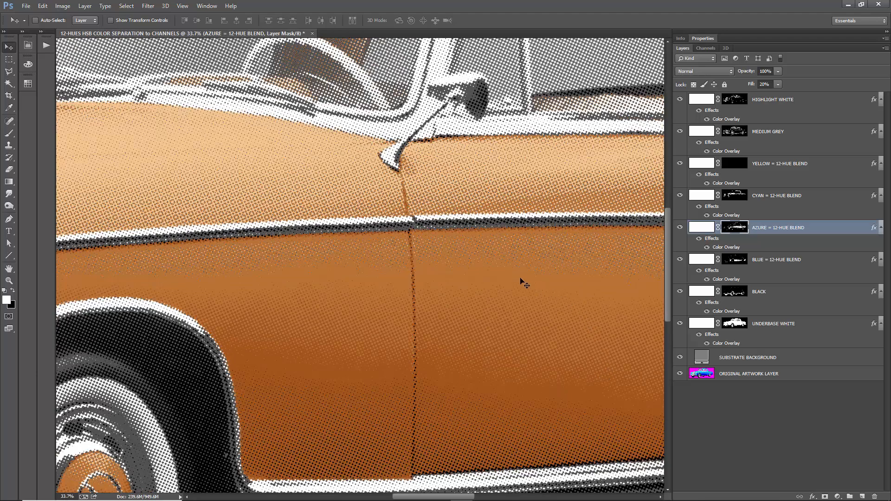
{"action": "scroll", "coordinate": [308, 175], "scroll_direction": "down", "scroll_amount": 3}
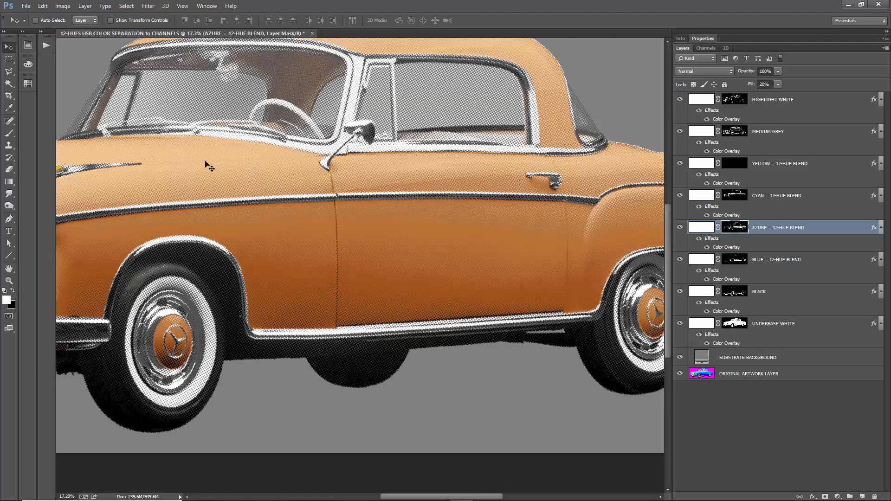
{"action": "scroll", "coordinate": [209, 166], "scroll_direction": "up", "scroll_amount": 8}
{"action": "scroll", "coordinate": [364, 192], "scroll_direction": "down", "scroll_amount": 8}
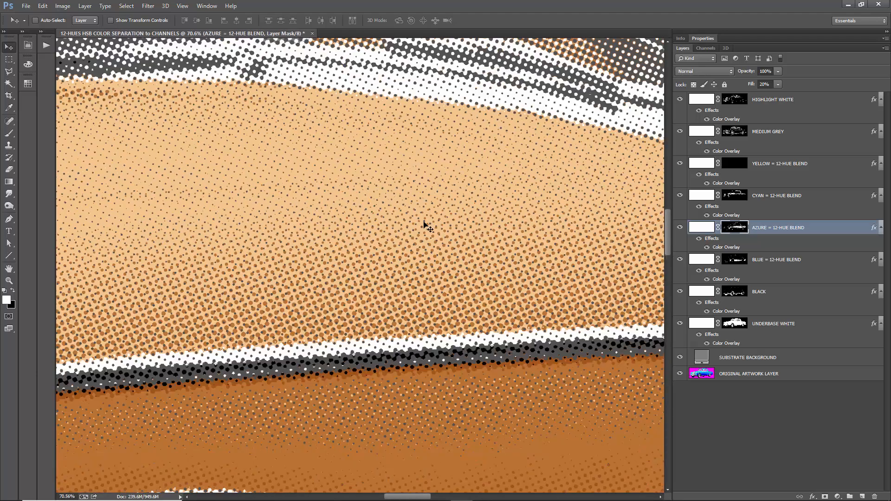
{"action": "scroll", "coordinate": [429, 224], "scroll_direction": "down", "scroll_amount": 2}
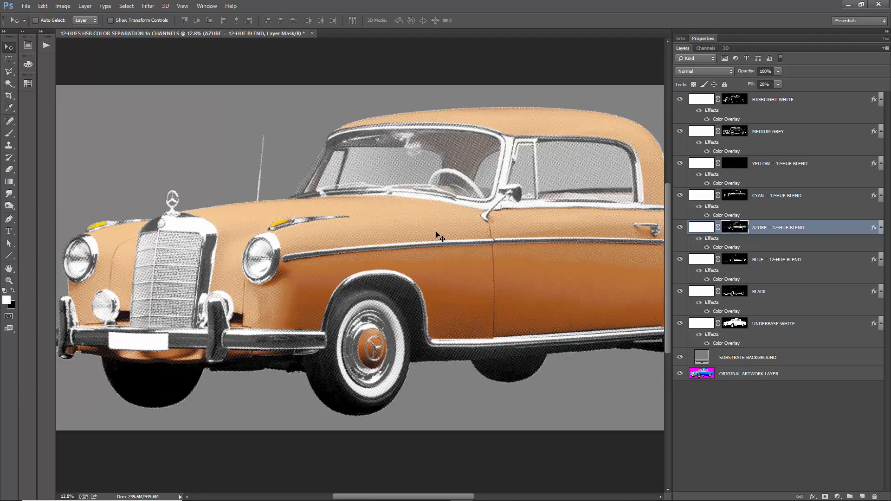
{"action": "scroll", "coordinate": [439, 228], "scroll_direction": "down", "scroll_amount": 1}
{"action": "scroll", "coordinate": [602, 226], "scroll_direction": "up", "scroll_amount": 7}
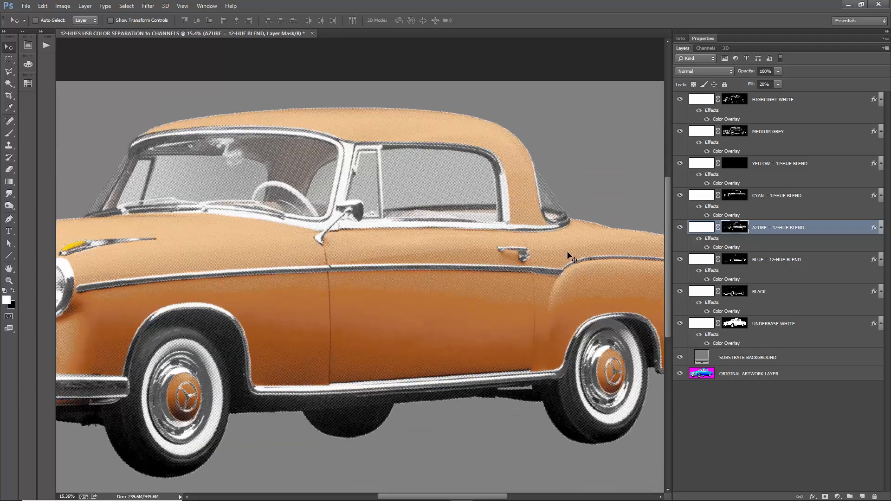
{"action": "scroll", "coordinate": [553, 255], "scroll_direction": "up", "scroll_amount": 2}
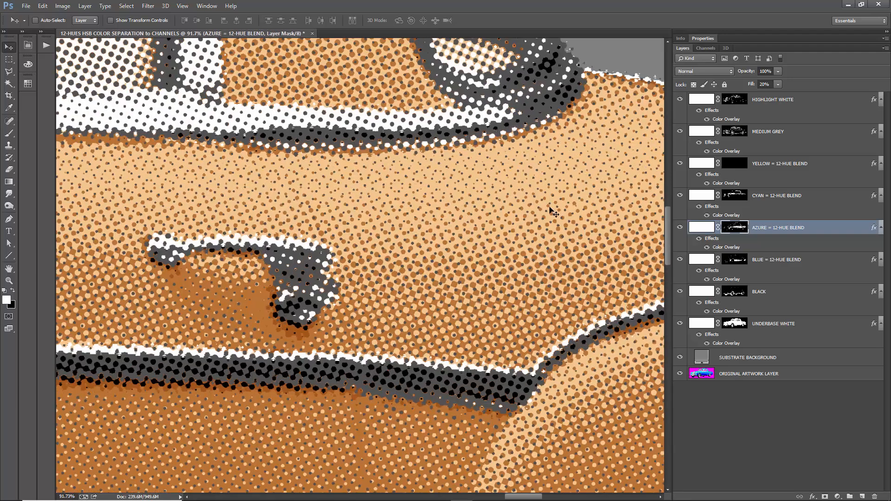
{"action": "scroll", "coordinate": [553, 235], "scroll_direction": "down", "scroll_amount": 2}
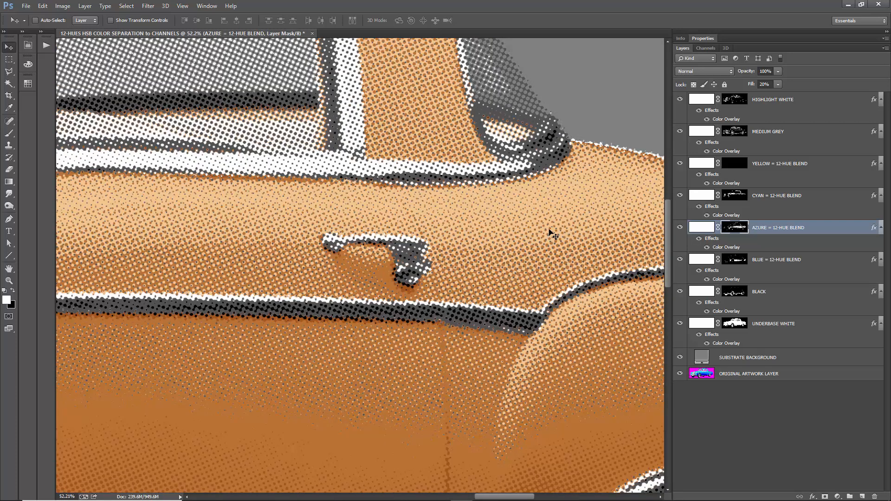
{"action": "scroll", "coordinate": [552, 235], "scroll_direction": "down", "scroll_amount": 2}
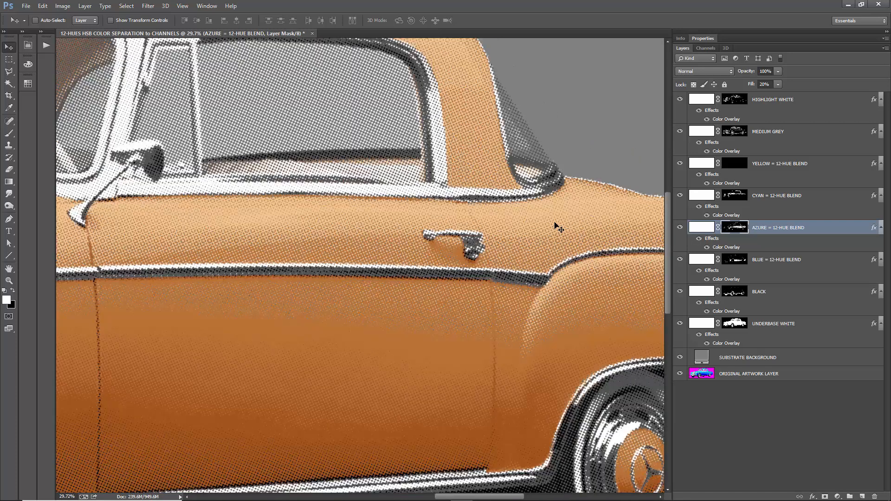
{"action": "scroll", "coordinate": [557, 226], "scroll_direction": "down", "scroll_amount": 1}
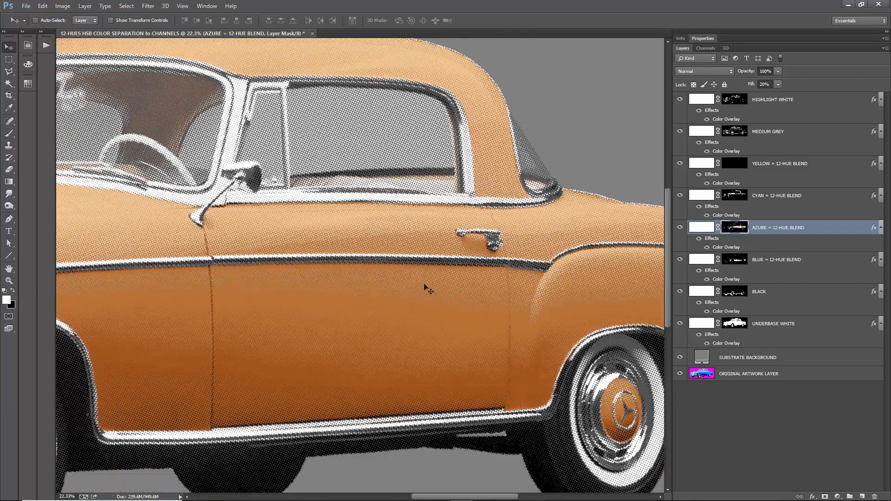
{"action": "scroll", "coordinate": [321, 279], "scroll_direction": "up", "scroll_amount": 2}
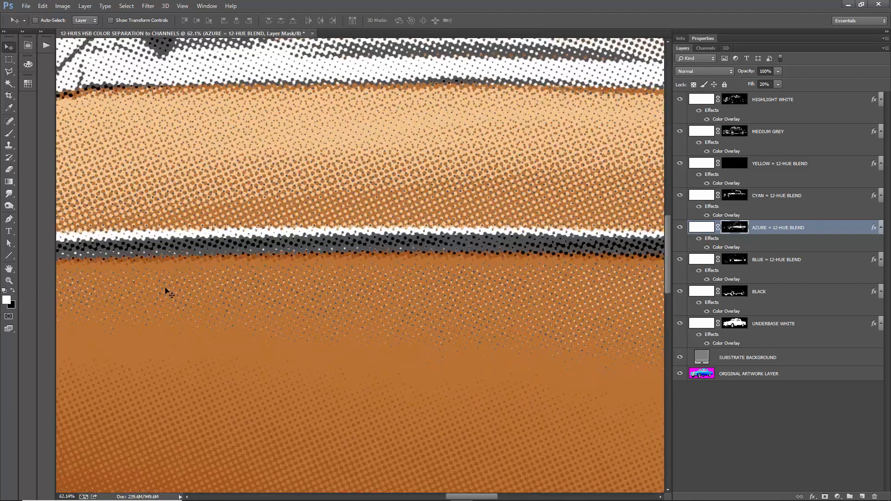
{"action": "left_click", "coordinate": [9, 71]}
{"action": "scroll", "coordinate": [211, 272], "scroll_direction": "down", "scroll_amount": 2}
{"action": "scroll", "coordinate": [159, 260], "scroll_direction": "up", "scroll_amount": 4}
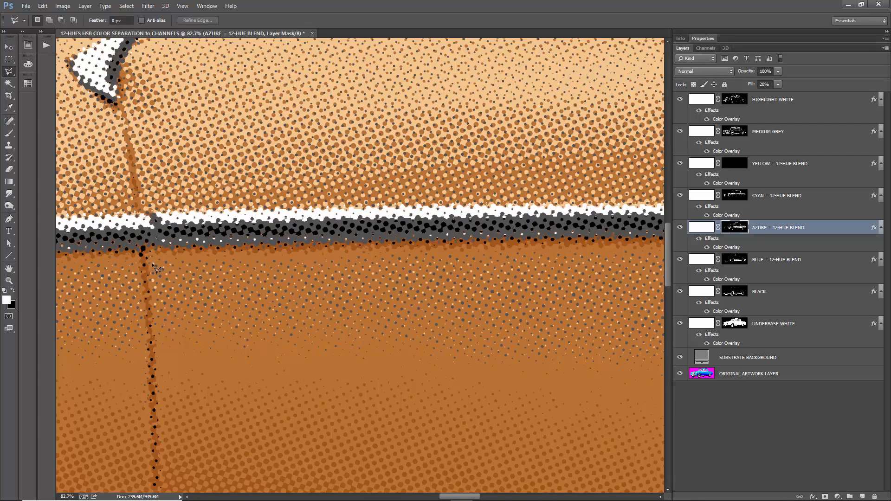
{"action": "scroll", "coordinate": [343, 260], "scroll_direction": "right", "scroll_amount": 5}
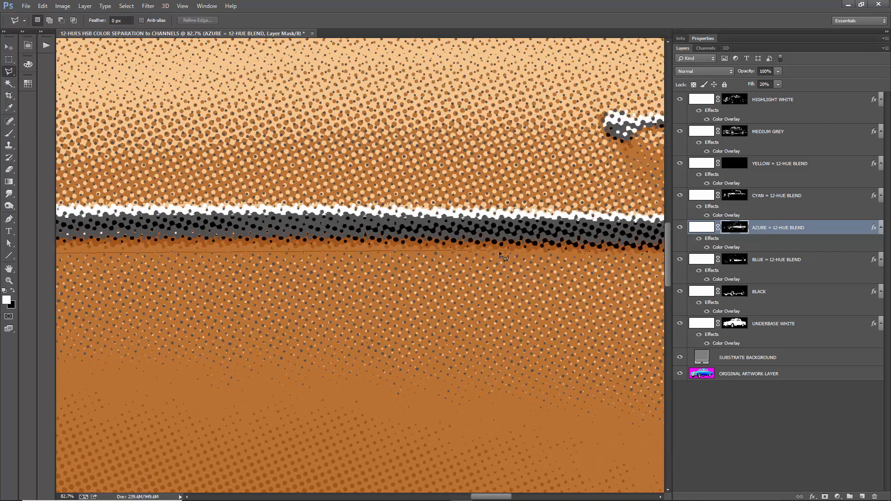
{"action": "double_click", "coordinate": [374, 251]}
{"action": "key", "text": "ctrl+d"}
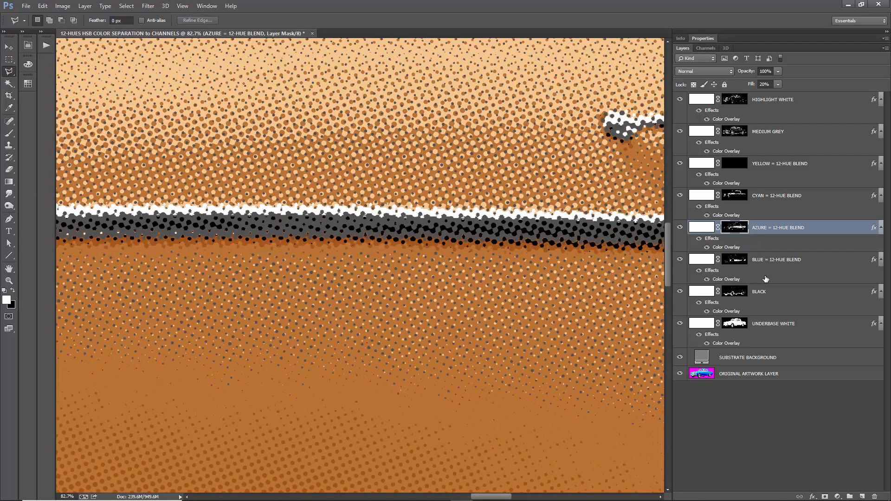
- Isolate the MEDIUM GREY layer by hiding the highlight, hue blend, black and underbase layers
{"action": "scroll", "coordinate": [508, 244], "scroll_direction": "down", "scroll_amount": 9}
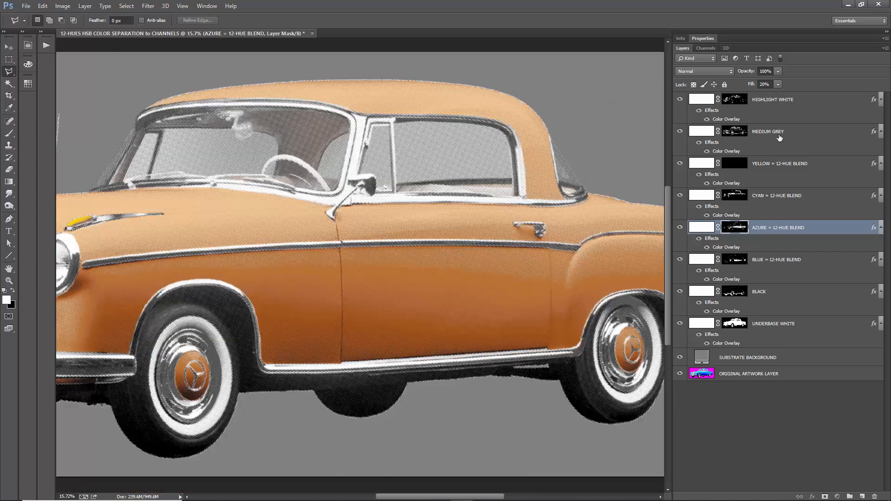
{"action": "left_click", "coordinate": [693, 130]}
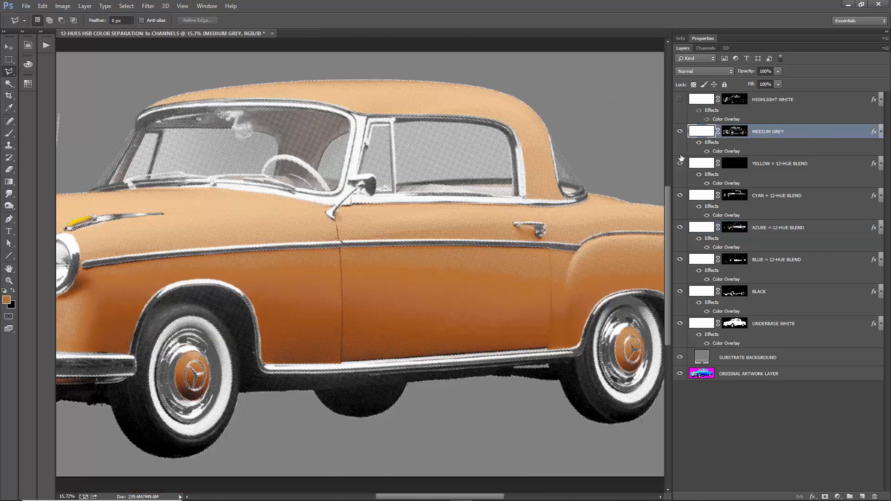
{"action": "left_click_drag", "start_coordinate": [680, 161], "coordinate": [676, 272]}
{"action": "left_click", "coordinate": [682, 324]}
- Set the SUBSTRATE BACKGROUND fill color to white (ffffff)
{"action": "double_click", "coordinate": [701, 357]}
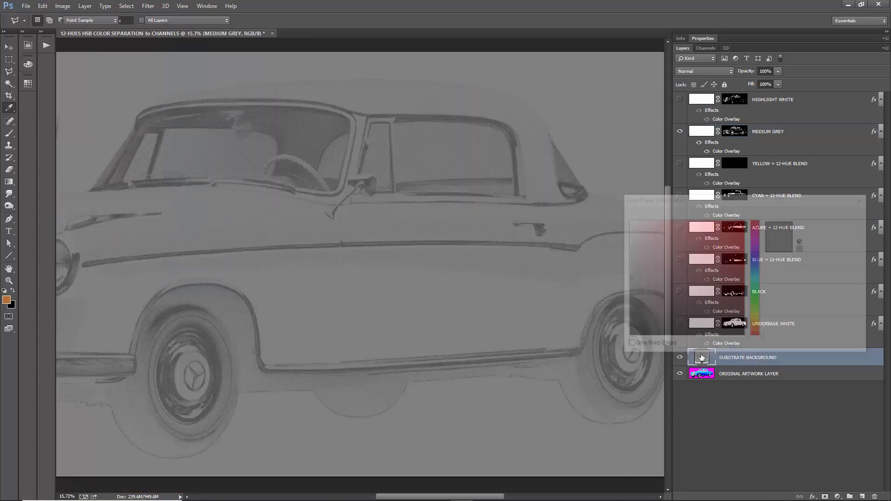
{"action": "type", "text": "ffffff"}
{"action": "left_click", "coordinate": [839, 214]}
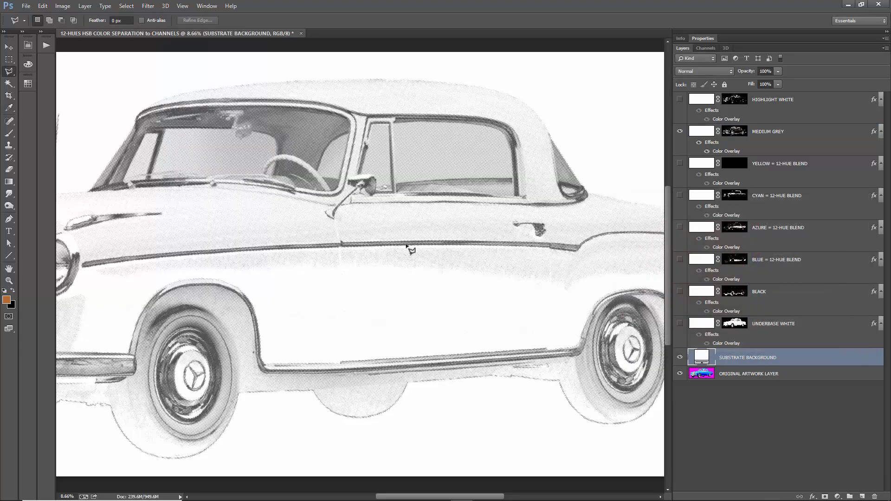
- Outline the near fender's turn signal trim with the Polygonal Lasso and add the headlight beneath it to the selection
{"action": "scroll", "coordinate": [411, 250], "scroll_direction": "down", "scroll_amount": 3}
{"action": "scroll", "coordinate": [411, 244], "scroll_direction": "up", "scroll_amount": 5}
{"action": "scroll", "coordinate": [409, 320], "scroll_direction": "down", "scroll_amount": 3}
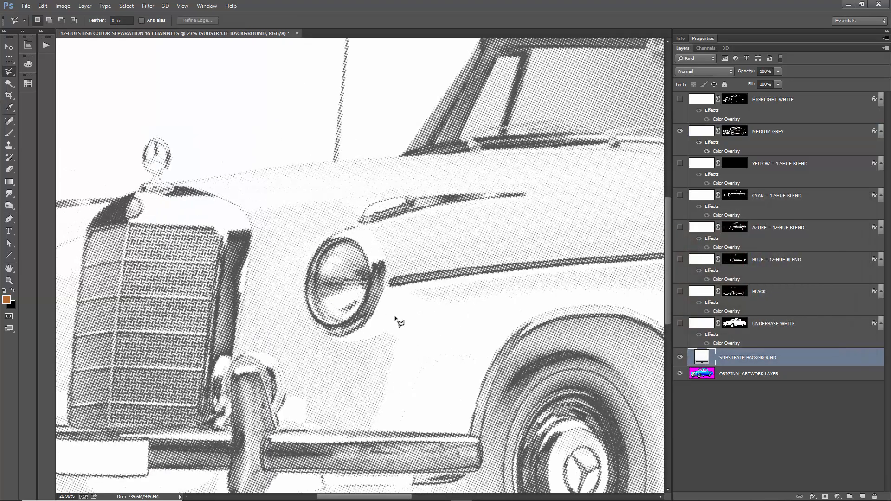
{"action": "scroll", "coordinate": [505, 263], "scroll_direction": "up", "scroll_amount": 1}
{"action": "scroll", "coordinate": [503, 262], "scroll_direction": "up", "scroll_amount": 4}
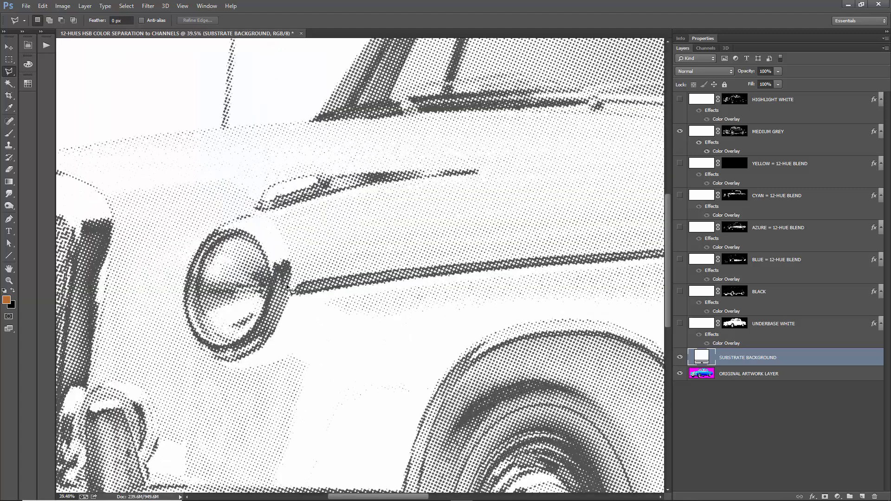
{"action": "left_click", "coordinate": [260, 207]}
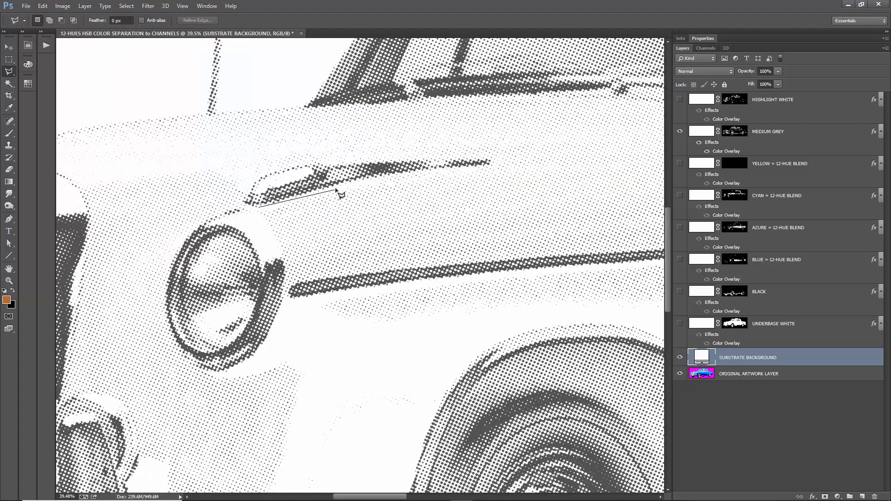
{"action": "left_click", "coordinate": [491, 161]}
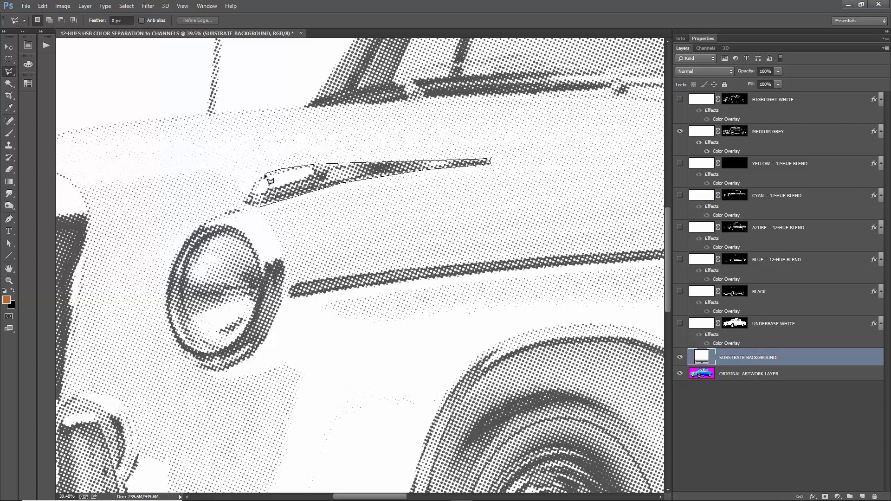
{"action": "left_click", "coordinate": [245, 209]}
{"action": "key", "text": "shift"}
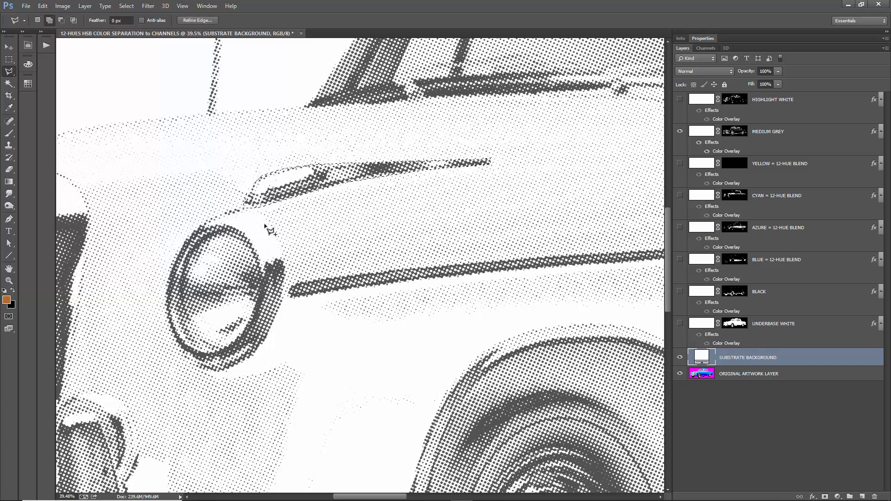
{"action": "left_click", "coordinate": [265, 225], "text": "shift"}
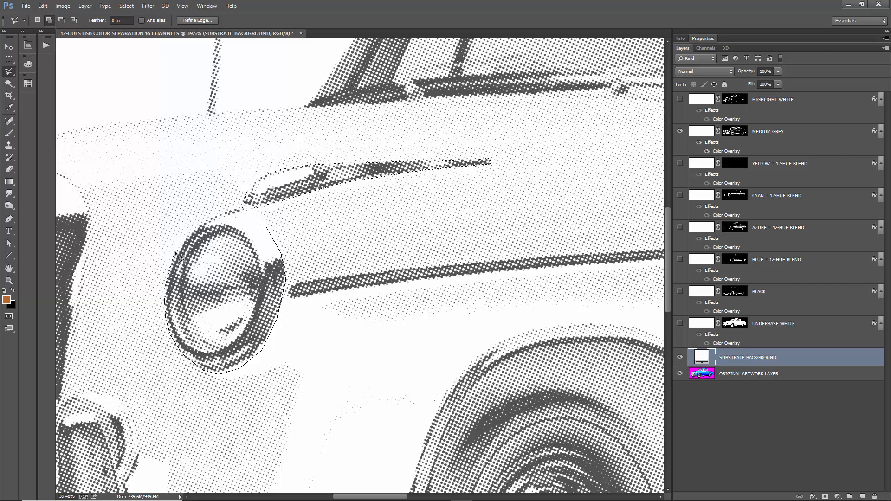
{"action": "left_click", "coordinate": [246, 208]}
- Add the long side trim strip, from behind the near headlight to the rear fender, to the selection with the Polygonal Lasso
{"action": "scroll", "coordinate": [245, 274], "scroll_direction": "down", "scroll_amount": 5}
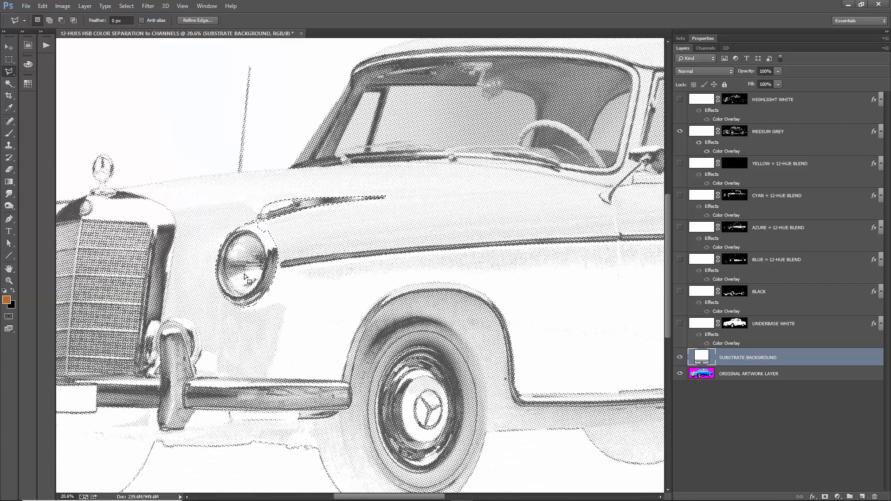
{"action": "scroll", "coordinate": [354, 272], "scroll_direction": "up", "scroll_amount": 5}
{"action": "left_click", "coordinate": [150, 253], "text": "shift"}
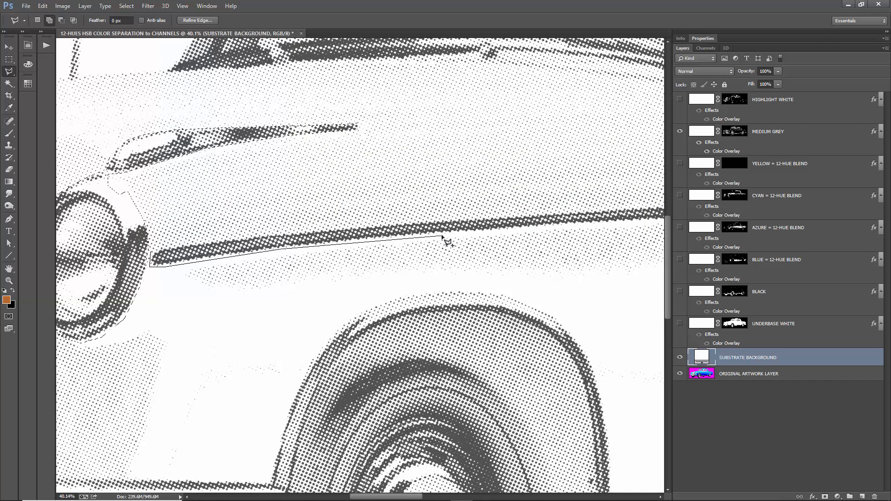
{"action": "mouse_move", "coordinate": [471, 237]}
{"action": "left_mouse_down"}
{"action": "mouse_move", "coordinate": [341, 201]}
{"action": "mouse_move", "coordinate": [259, 225]}
{"action": "left_mouse_up"}
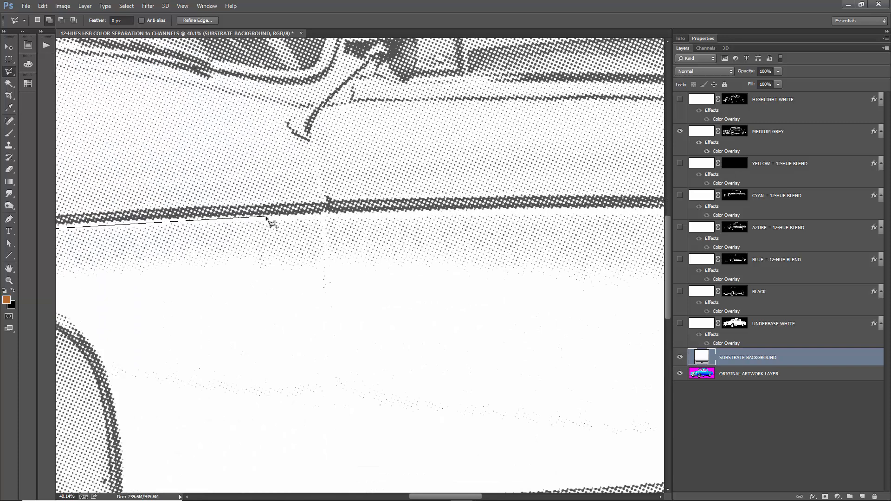
{"action": "scroll", "coordinate": [478, 213], "scroll_direction": "right", "scroll_amount": 5}
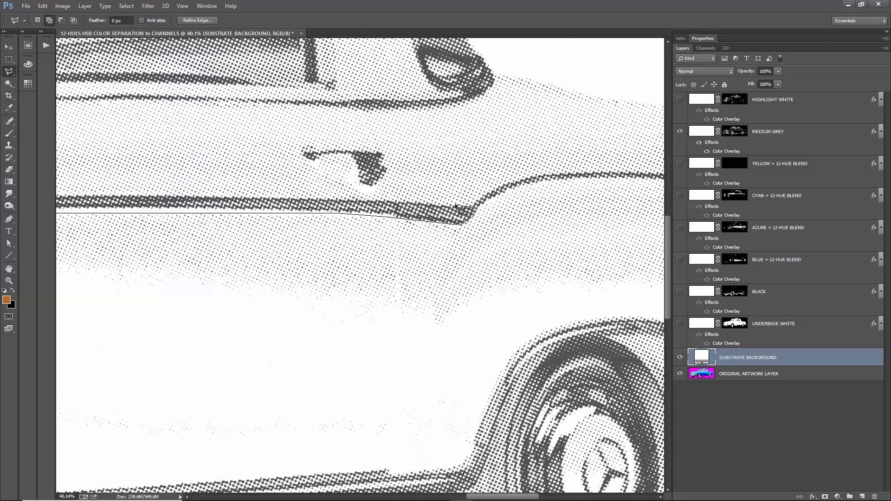
{"action": "left_click_drag", "start_coordinate": [223, 201], "coordinate": [448, 197]}
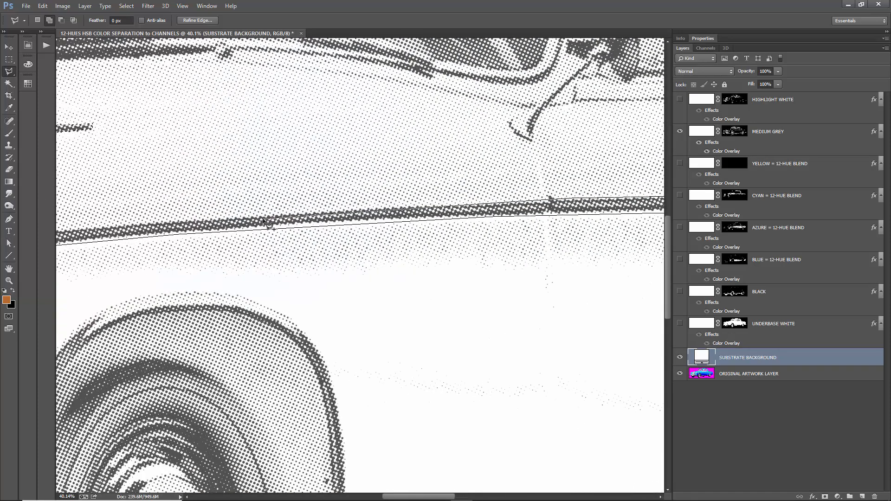
{"action": "left_click_drag", "start_coordinate": [258, 219], "coordinate": [467, 238]}
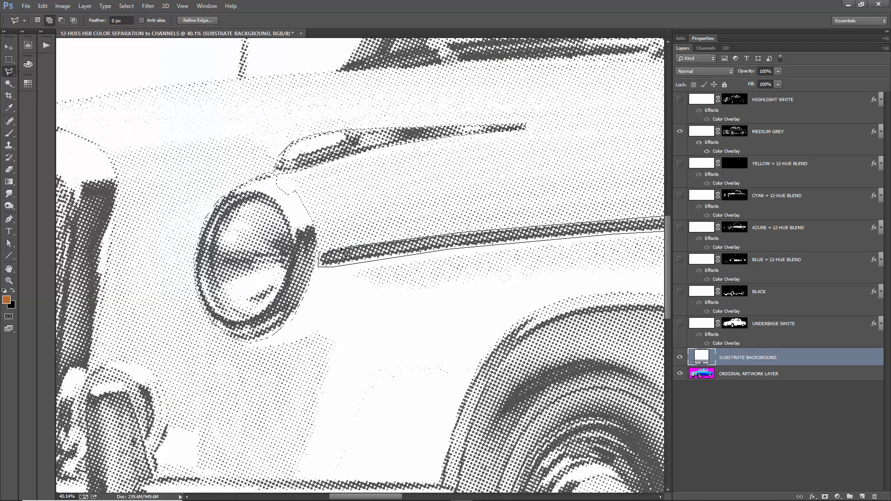
{"action": "left_click", "coordinate": [327, 257]}
{"action": "scroll", "coordinate": [233, 199], "scroll_direction": "down", "scroll_amount": 5}
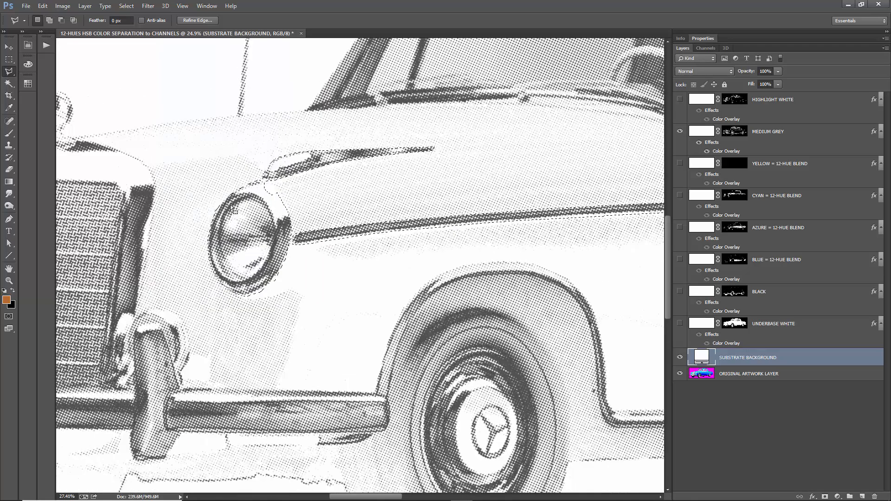
- Duplicate the MEDIUM GREY layer with the selection kept and hide the original layer
{"action": "scroll", "coordinate": [236, 197], "scroll_direction": "down", "scroll_amount": 3}
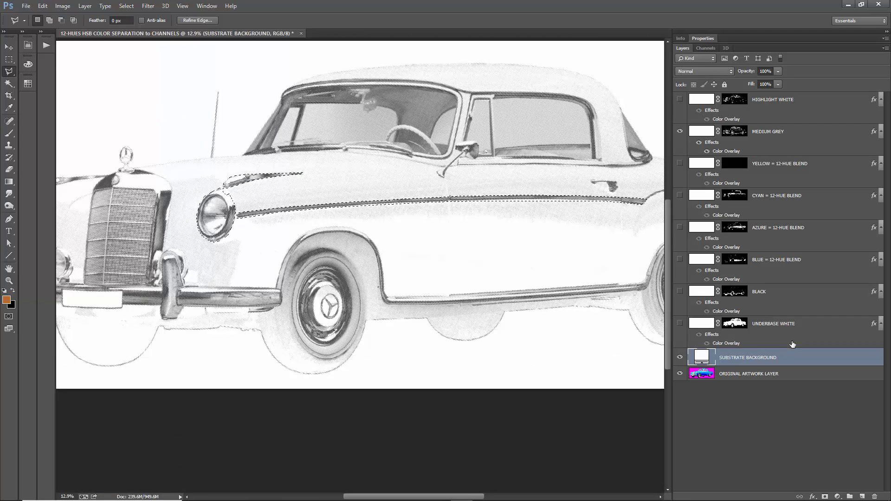
{"action": "left_click", "coordinate": [774, 139]}
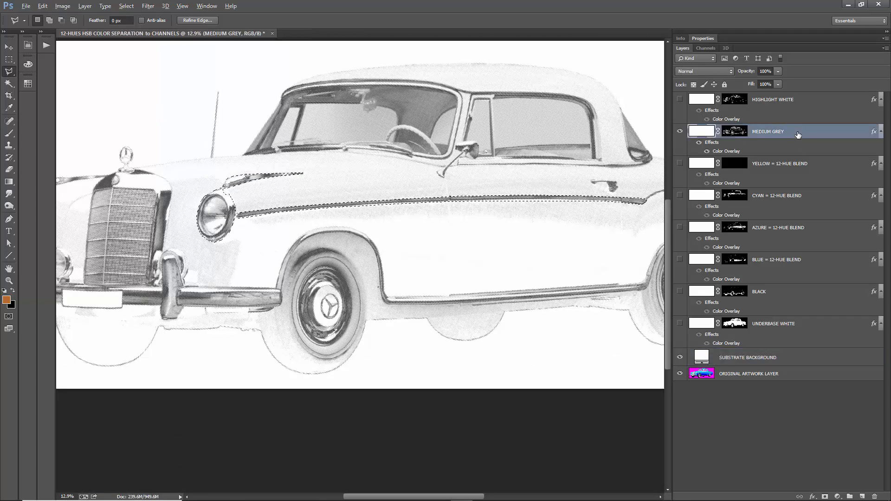
{"action": "key", "text": "ctrl+j"}
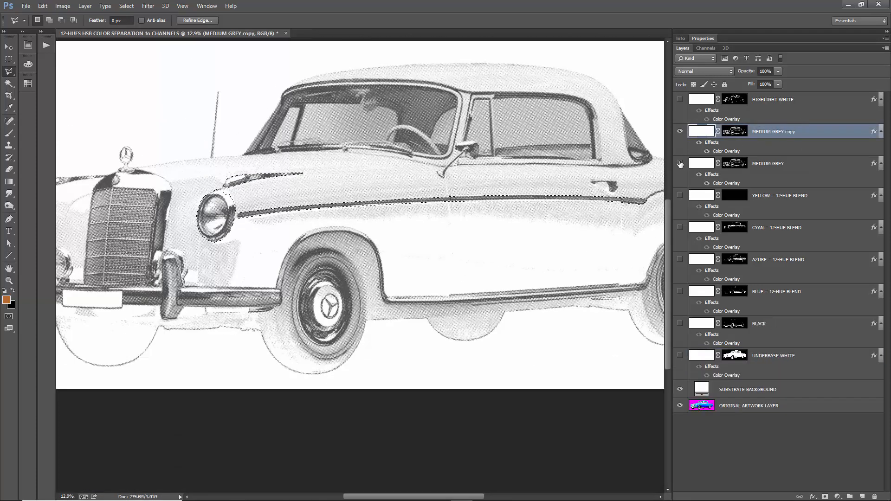
- Clear the selected headlight, turn signal trim and side strip from the MEDIUM GREY copy's layer mask, and deselect
{"action": "left_click", "coordinate": [736, 132]}
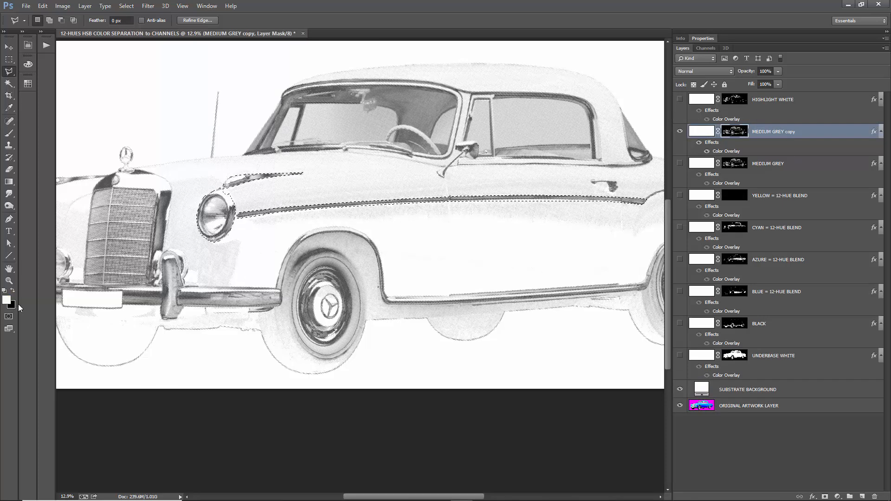
{"action": "key", "text": "Delete"}
{"action": "key", "text": "ctrl+d"}
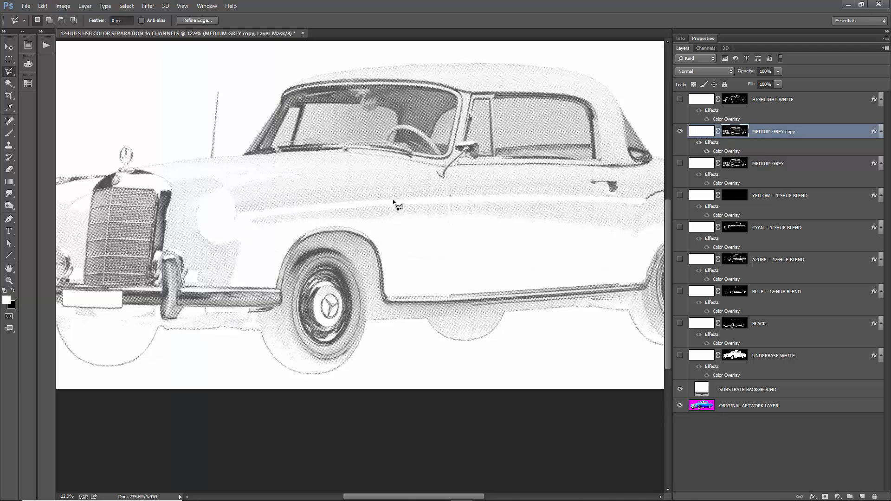
- Outline the near-side wheels, arches, sill and rear bumper with the Polygonal Lasso, clear them from the copy's mask, and deselect
{"action": "scroll", "coordinate": [246, 207], "scroll_direction": "down", "scroll_amount": 2}
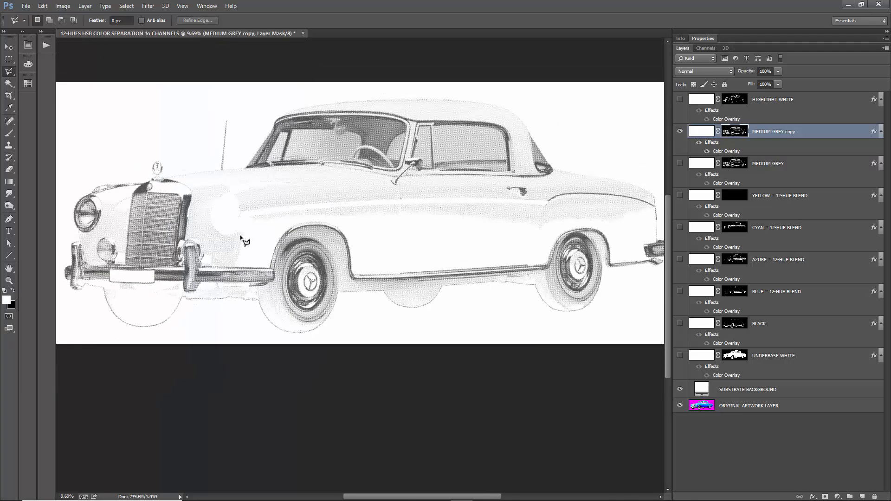
{"action": "scroll", "coordinate": [249, 251], "scroll_direction": "up", "scroll_amount": 4}
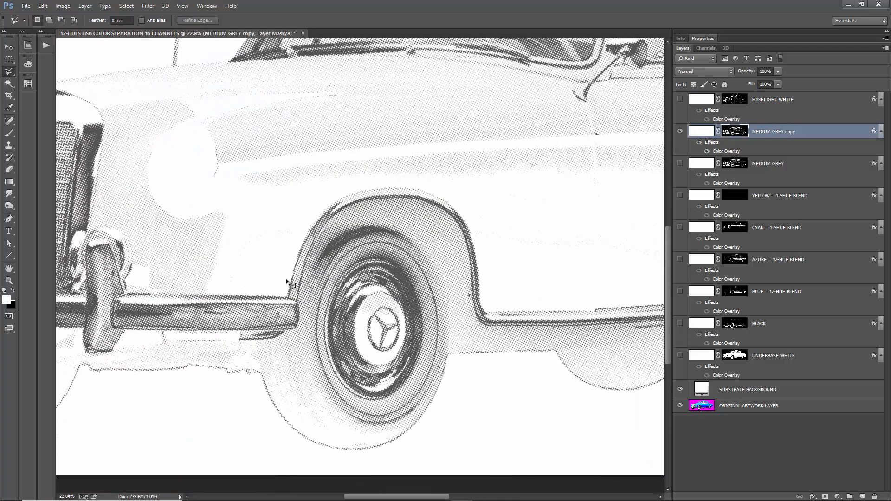
{"action": "left_click", "coordinate": [282, 291]}
{"action": "left_click", "coordinate": [316, 213]}
{"action": "left_click", "coordinate": [342, 191]}
{"action": "left_click", "coordinate": [398, 180]}
{"action": "left_click", "coordinate": [454, 194]}
{"action": "left_click", "coordinate": [483, 259]}
{"action": "left_click", "coordinate": [507, 308]}
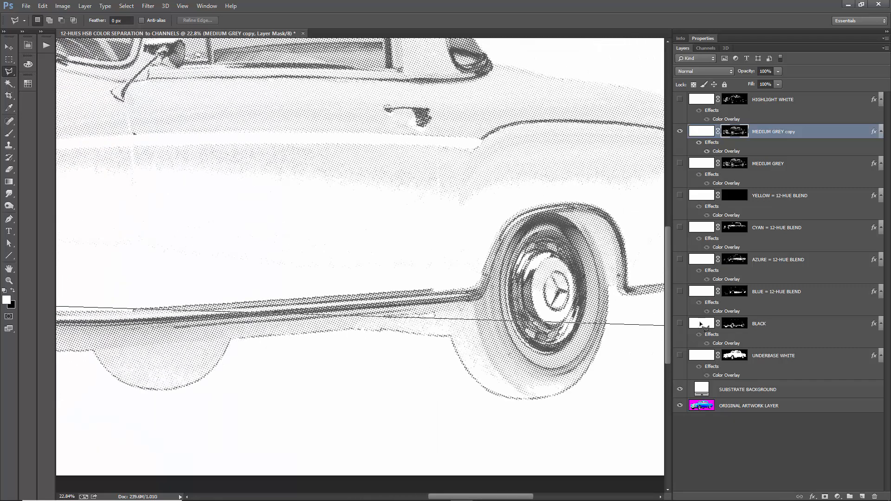
{"action": "left_click", "coordinate": [418, 279]}
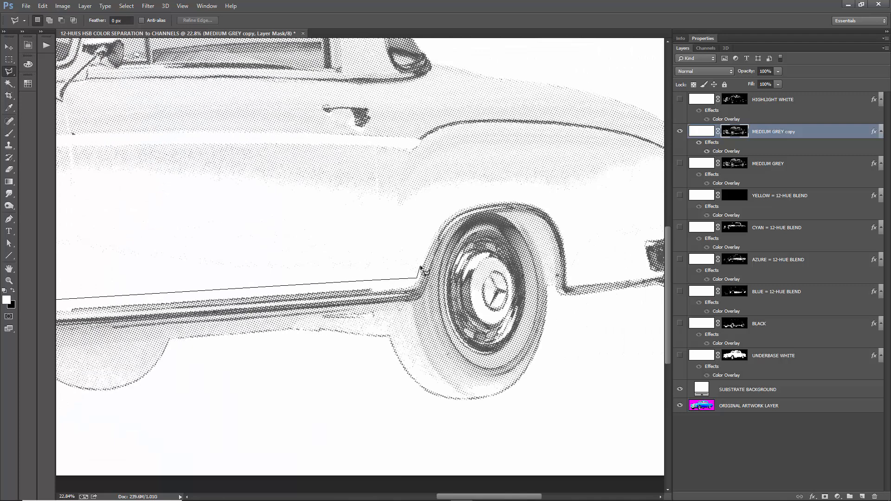
{"action": "left_click", "coordinate": [435, 217]}
{"action": "left_click", "coordinate": [463, 200]}
{"action": "left_click", "coordinate": [542, 199]}
{"action": "left_click", "coordinate": [565, 218]}
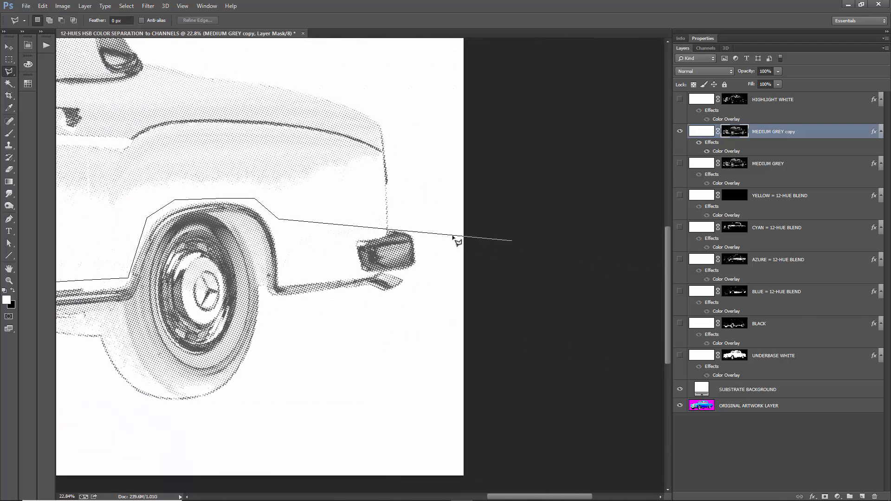
{"action": "left_click", "coordinate": [337, 211]}
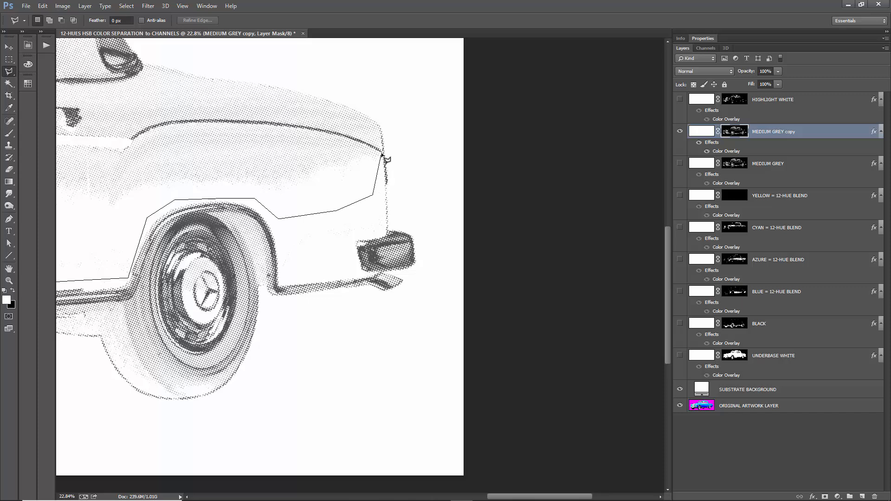
{"action": "left_click", "coordinate": [387, 148]}
{"action": "left_click", "coordinate": [420, 177]}
{"action": "left_click", "coordinate": [442, 251]}
{"action": "left_click", "coordinate": [440, 391]}
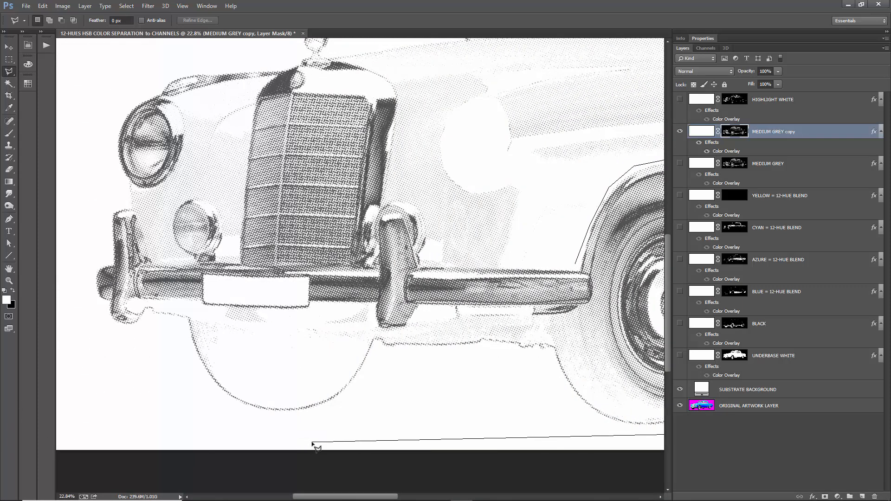
{"action": "left_click", "coordinate": [320, 435]}
{"action": "left_click", "coordinate": [503, 333]}
{"action": "left_click", "coordinate": [560, 271]}
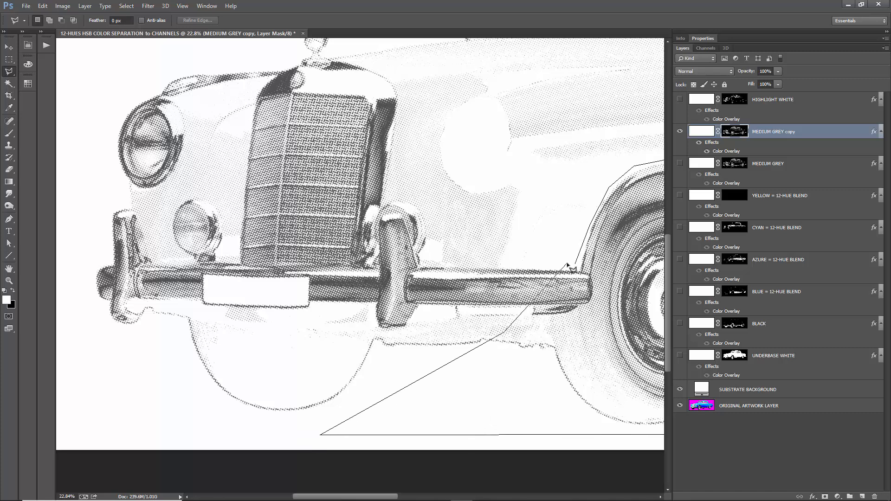
{"action": "left_click", "coordinate": [566, 264]}
{"action": "left_click", "coordinate": [575, 263]}
{"action": "key", "text": "Delete"}
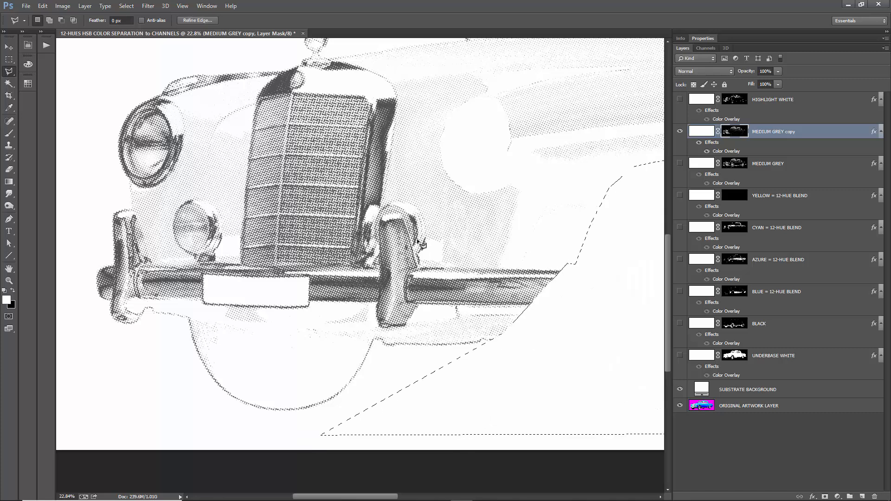
{"action": "key", "text": "ctrl+d"}
- Outline the far headlight and the trim on its fender with the freehand Lasso and clear them from the copy's mask
{"action": "scroll", "coordinate": [325, 274], "scroll_direction": "down", "scroll_amount": 3}
{"action": "scroll", "coordinate": [372, 208], "scroll_direction": "up", "scroll_amount": 1}
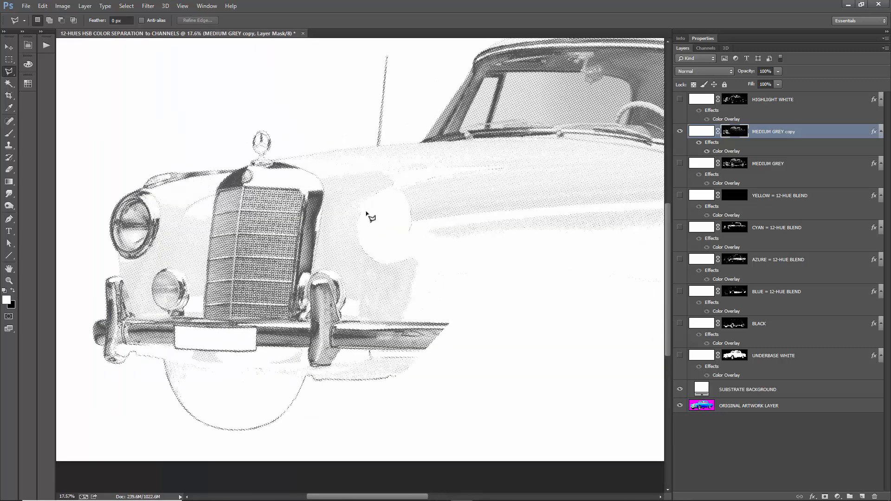
{"action": "scroll", "coordinate": [93, 236], "scroll_direction": "up", "scroll_amount": 3}
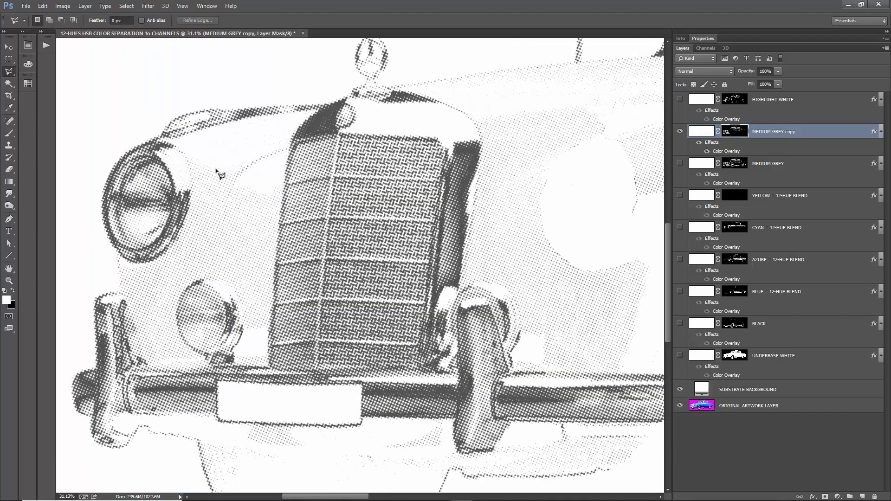
{"action": "right_click", "coordinate": [6, 74]}
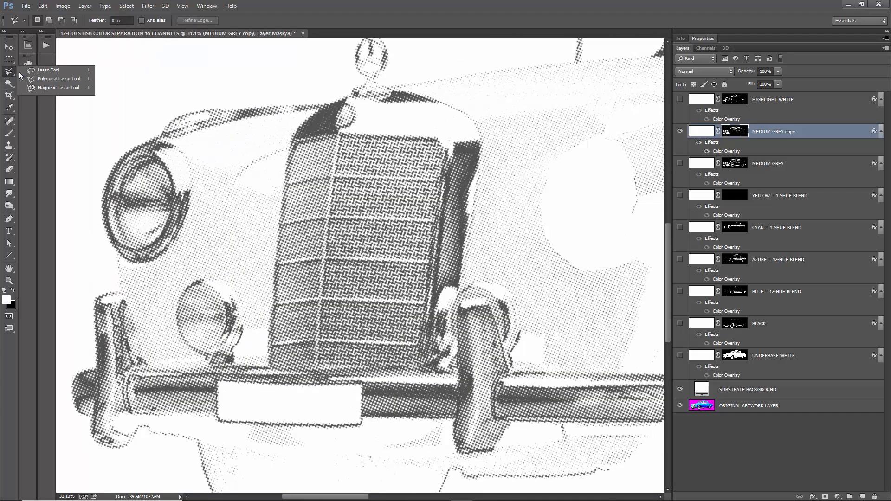
{"action": "left_click", "coordinate": [41, 70]}
{"action": "scroll", "coordinate": [214, 145], "scroll_direction": "up", "scroll_amount": 3}
{"action": "left_click_drag", "start_coordinate": [218, 144], "coordinate": [221, 171]}
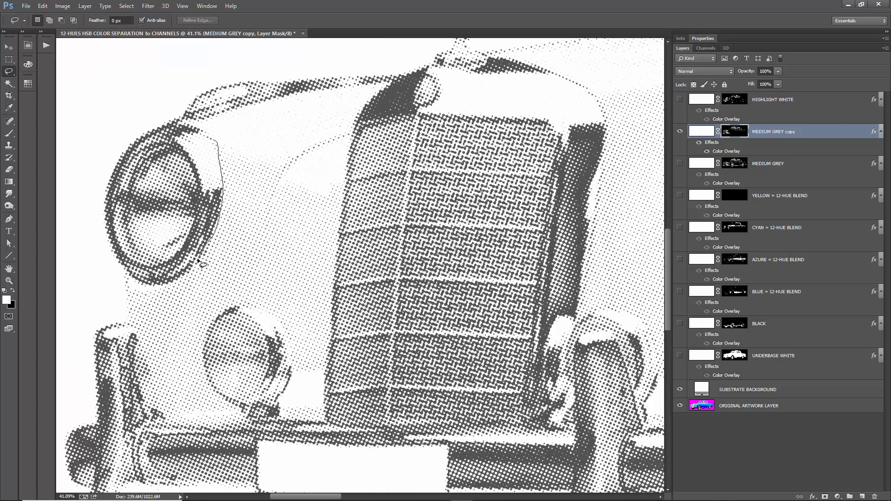
{"action": "mouse_move", "coordinate": [187, 278]}
{"action": "left_mouse_down"}
{"action": "mouse_move", "coordinate": [143, 285]}
{"action": "mouse_move", "coordinate": [99, 255]}
{"action": "mouse_move", "coordinate": [80, 188]}
{"action": "mouse_move", "coordinate": [129, 116]}
{"action": "mouse_move", "coordinate": [220, 71]}
{"action": "mouse_move", "coordinate": [400, 60]}
{"action": "mouse_move", "coordinate": [344, 102]}
{"action": "mouse_move", "coordinate": [212, 133]}
{"action": "left_mouse_up"}
{"action": "scroll", "coordinate": [249, 143], "scroll_direction": "down", "scroll_amount": 3}
{"action": "scroll", "coordinate": [179, 255], "scroll_direction": "up", "scroll_amount": 2}
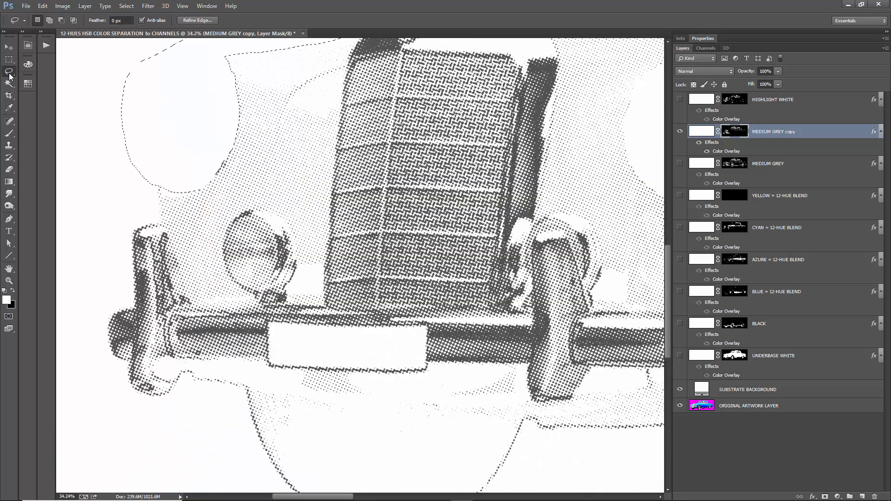
- Outline the grille, hood ornament, fog lamp and front bumper with the Polygonal Lasso, clear them from the copy's mask, and deselect
{"action": "left_click_drag", "start_coordinate": [12, 75], "coordinate": [38, 81]}
{"action": "scroll", "coordinate": [205, 174], "scroll_direction": "down", "scroll_amount": 2}
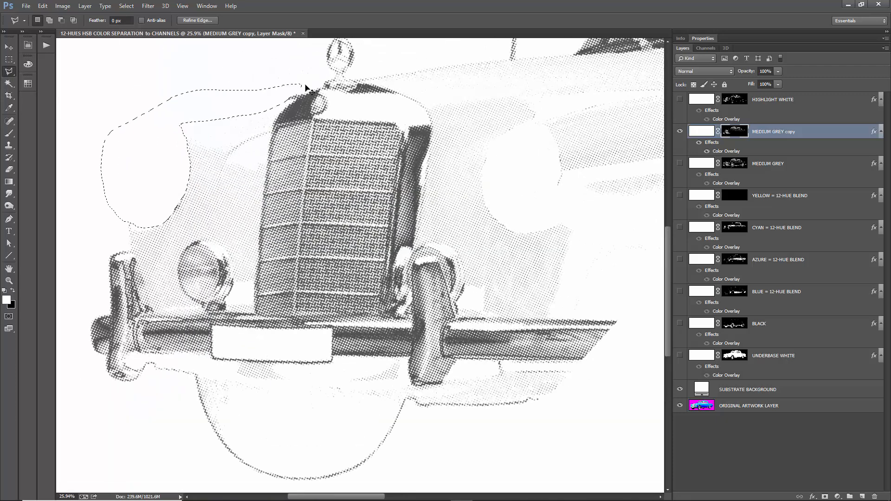
{"action": "scroll", "coordinate": [279, 97], "scroll_direction": "up", "scroll_amount": 1}
{"action": "left_click", "coordinate": [296, 73]}
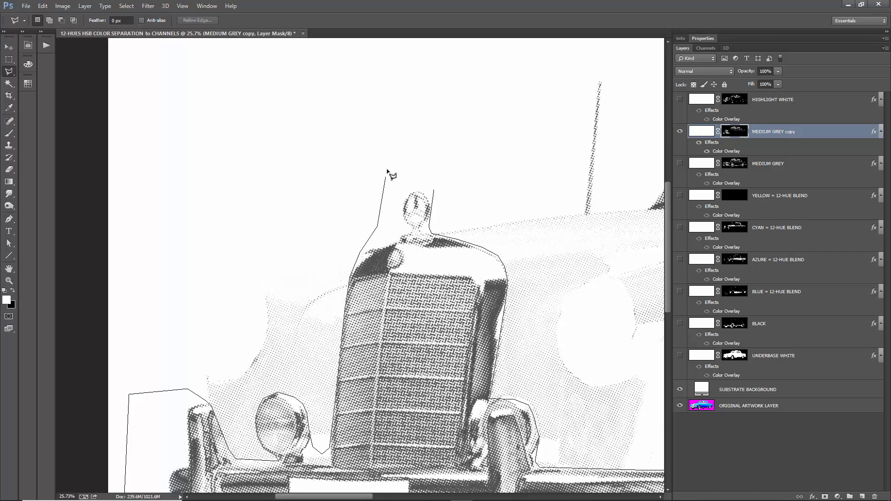
{"action": "double_click", "coordinate": [440, 181]}
{"action": "key", "text": "Delete"}
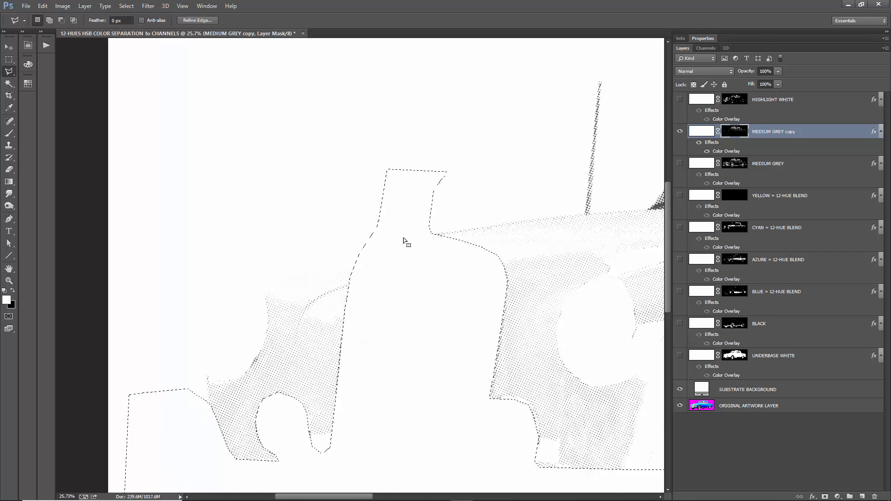
{"action": "key", "text": "ctrl+d"}
- Outline the antenna above the hood with the Polygonal Lasso, clear it from the copy's mask, and deselect
{"action": "scroll", "coordinate": [225, 334], "scroll_direction": "down", "scroll_amount": 3}
{"action": "scroll", "coordinate": [418, 335], "scroll_direction": "up", "scroll_amount": 2}
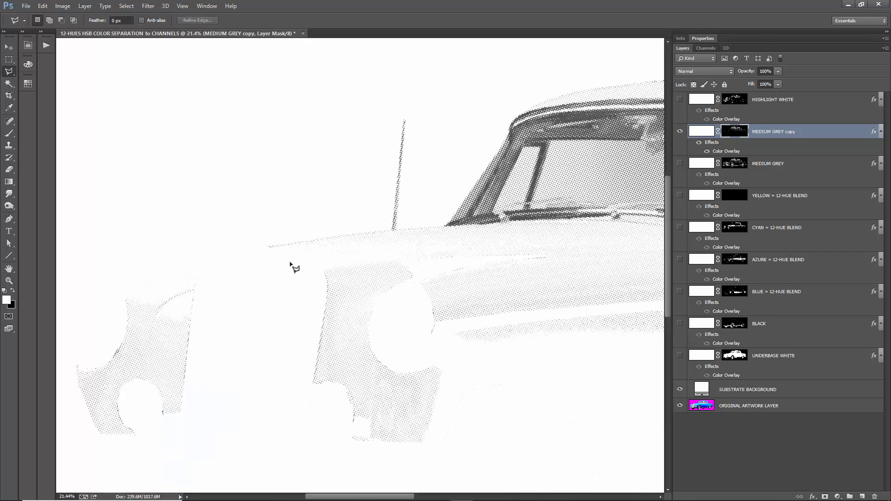
{"action": "scroll", "coordinate": [295, 265], "scroll_direction": "up", "scroll_amount": 1}
{"action": "left_click", "coordinate": [322, 115]}
{"action": "left_click", "coordinate": [285, 217]}
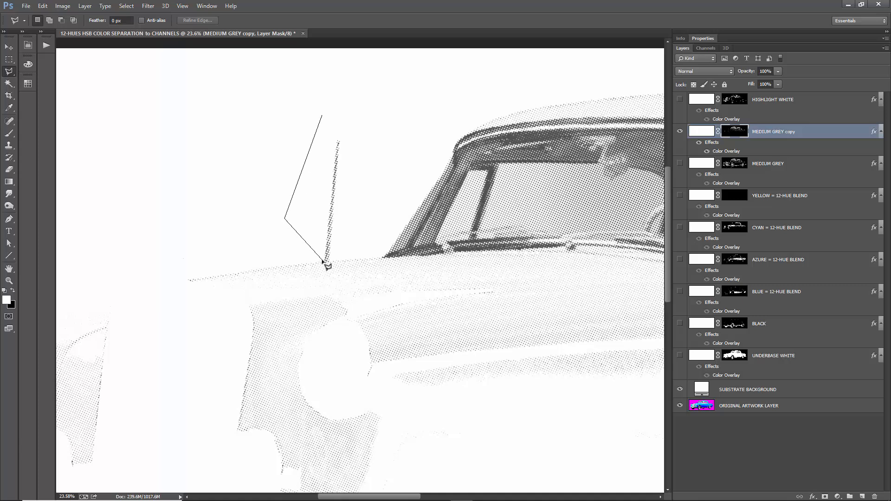
{"action": "left_click", "coordinate": [326, 261]}
{"action": "double_click", "coordinate": [360, 125]}
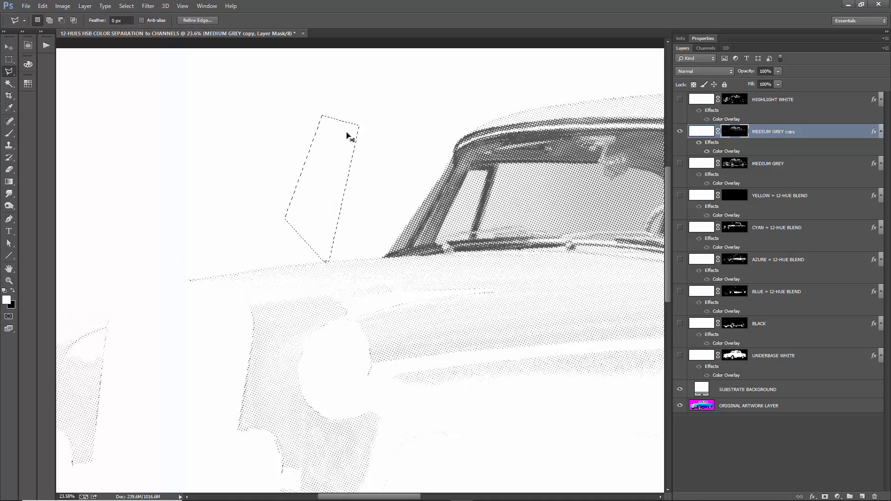
{"action": "key", "text": "ctrl+d"}
- Outline the trim line along the rear fender with the Polygonal Lasso, clear it from the copy's mask, and deselect
{"action": "scroll", "coordinate": [253, 281], "scroll_direction": "down", "scroll_amount": 8}
{"action": "scroll", "coordinate": [507, 226], "scroll_direction": "up", "scroll_amount": 10}
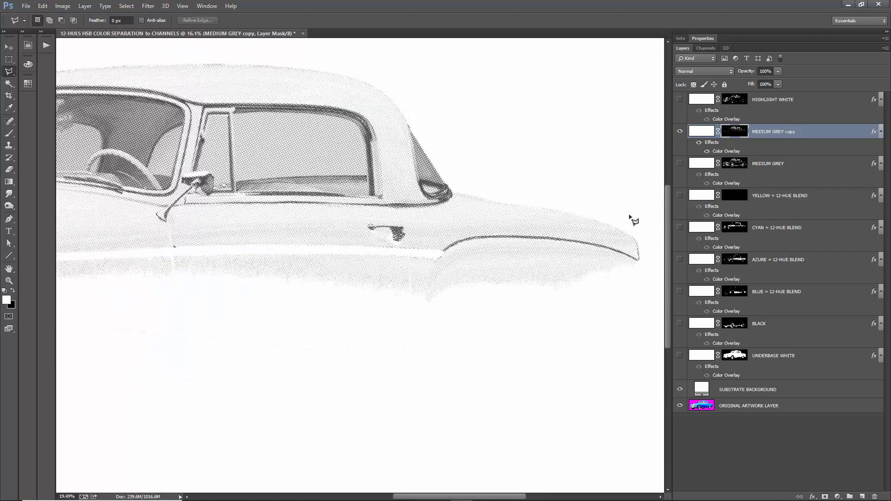
{"action": "scroll", "coordinate": [572, 288], "scroll_direction": "up", "scroll_amount": 5}
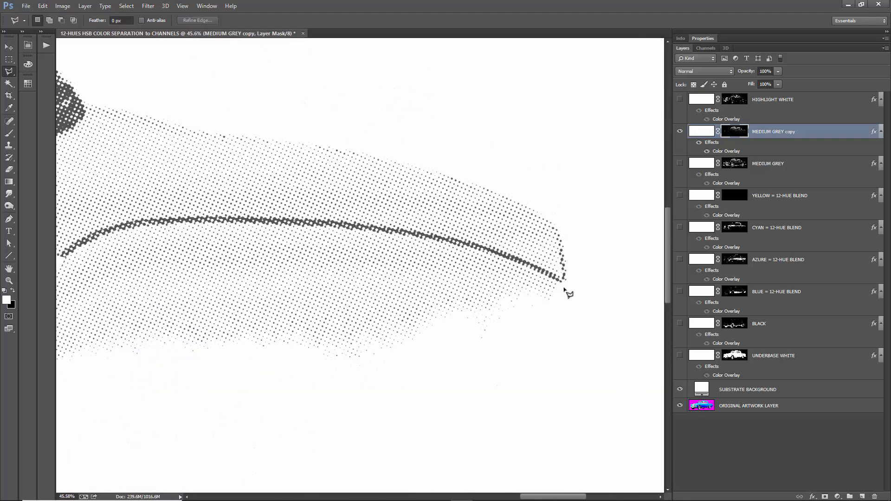
{"action": "left_click", "coordinate": [567, 288]}
{"action": "left_click", "coordinate": [477, 248]}
{"action": "left_click", "coordinate": [404, 236]}
{"action": "left_click", "coordinate": [319, 229]}
{"action": "left_click", "coordinate": [215, 227]}
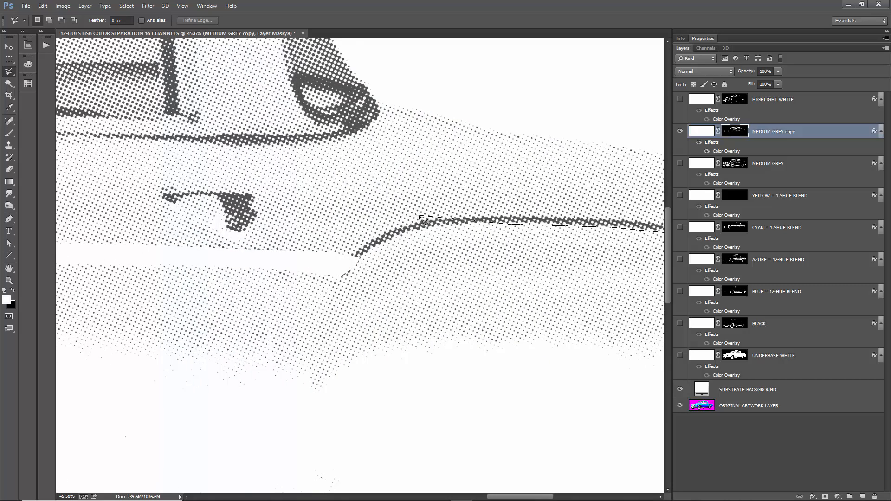
{"action": "left_click", "coordinate": [442, 225]}
{"action": "left_click", "coordinate": [416, 231]}
{"action": "left_click", "coordinate": [354, 255]}
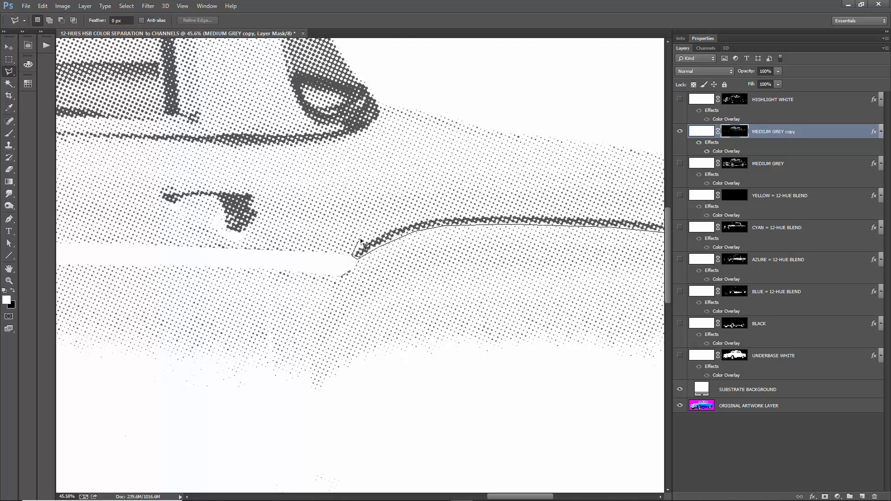
{"action": "left_click", "coordinate": [378, 235]}
{"action": "left_click", "coordinate": [425, 220]}
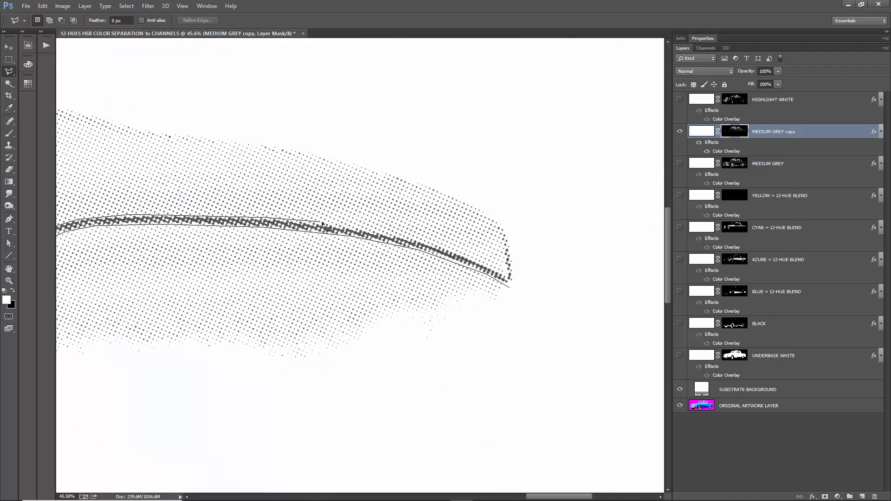
{"action": "left_click", "coordinate": [365, 232]}
{"action": "left_click", "coordinate": [516, 288]}
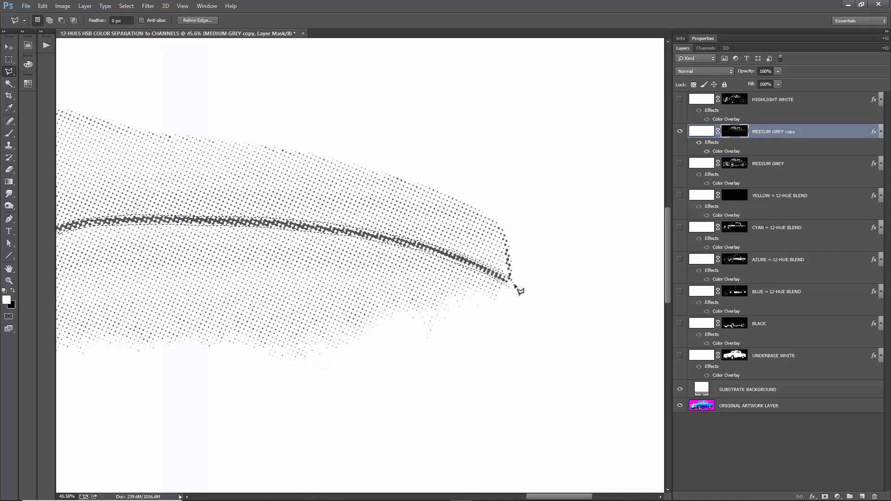
{"action": "key", "text": "Delete"}
{"action": "key", "text": "ctrl+d"}
- Outline the rear window corner and the beltline trim below the side window, clear them from the copy's mask, and deselect
{"action": "scroll", "coordinate": [194, 269], "scroll_direction": "down", "scroll_amount": 5}
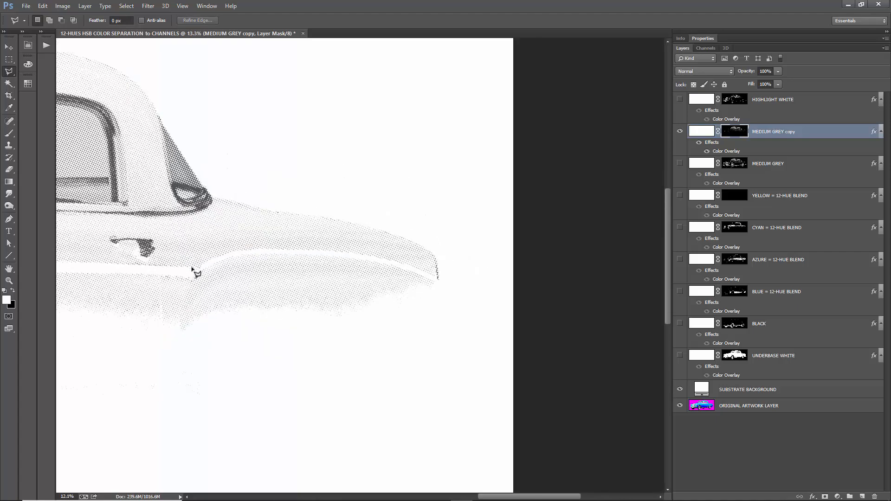
{"action": "scroll", "coordinate": [213, 212], "scroll_direction": "up", "scroll_amount": 2}
{"action": "scroll", "coordinate": [216, 197], "scroll_direction": "up", "scroll_amount": 2}
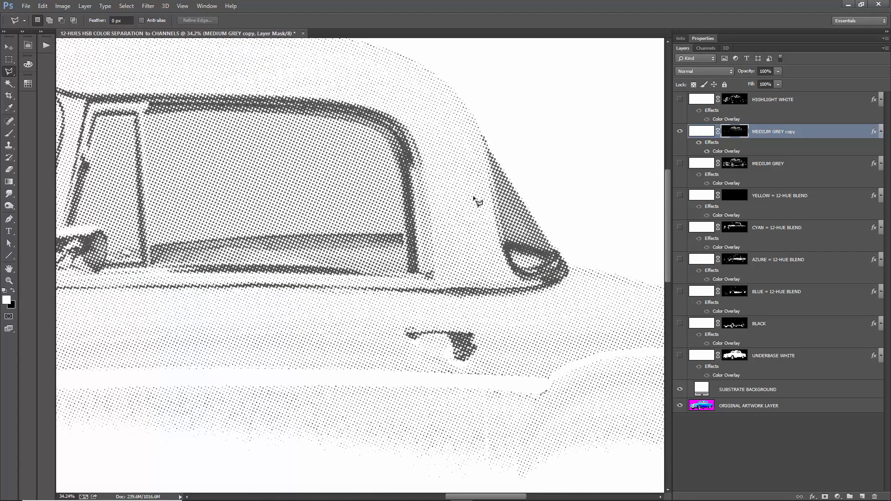
{"action": "left_click", "coordinate": [482, 124]}
{"action": "left_click", "coordinate": [540, 285]}
{"action": "left_click", "coordinate": [279, 283]}
{"action": "scroll", "coordinate": [195, 287], "scroll_direction": "left", "scroll_amount": 5}
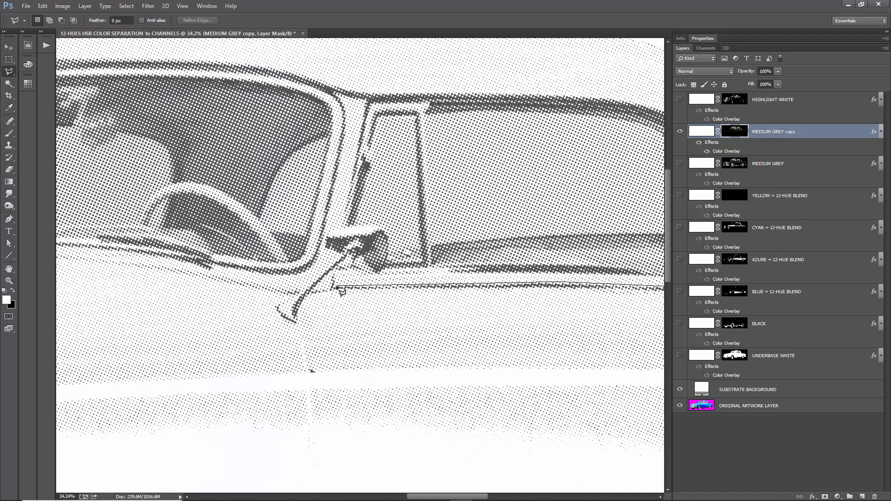
{"action": "scroll", "coordinate": [348, 297], "scroll_direction": "right", "scroll_amount": 5}
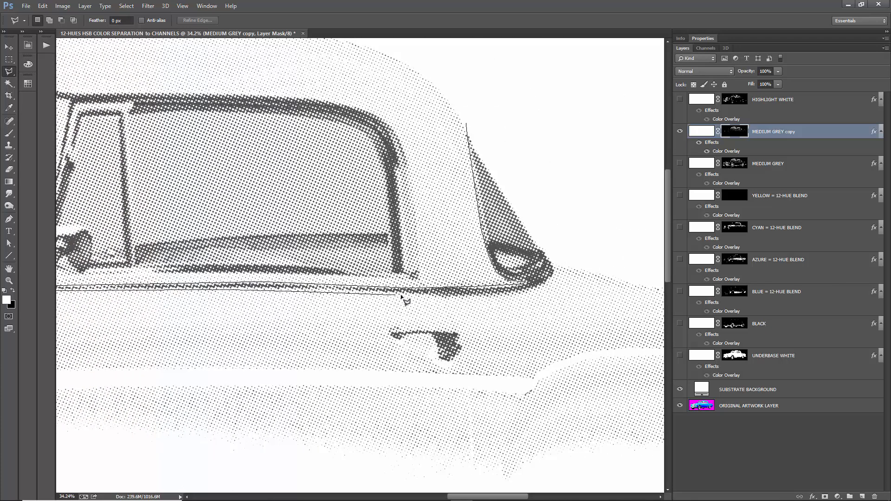
{"action": "left_click", "coordinate": [442, 297]}
{"action": "left_click", "coordinate": [555, 267]}
{"action": "double_click", "coordinate": [479, 132]}
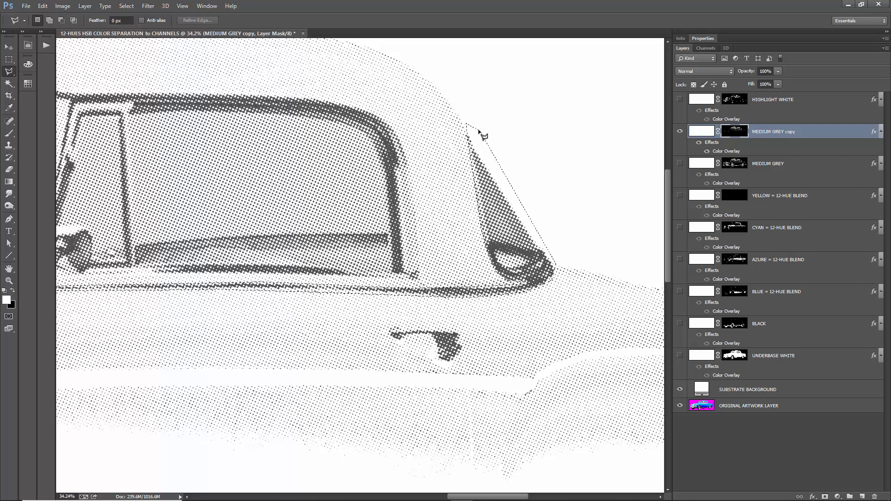
{"action": "key", "text": "Delete"}
{"action": "key", "text": "ctrl+d"}
- Outline the door handle with the Polygonal Lasso, clear it from the copy's mask, and deselect
{"action": "scroll", "coordinate": [503, 199], "scroll_direction": "up", "scroll_amount": 1}
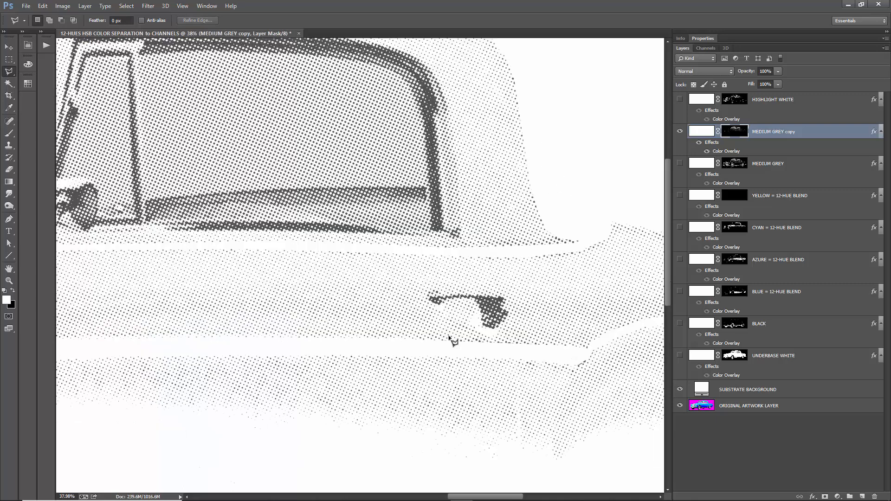
{"action": "scroll", "coordinate": [452, 341], "scroll_direction": "up", "scroll_amount": 6}
{"action": "left_click_drag", "start_coordinate": [370, 273], "coordinate": [391, 275]}
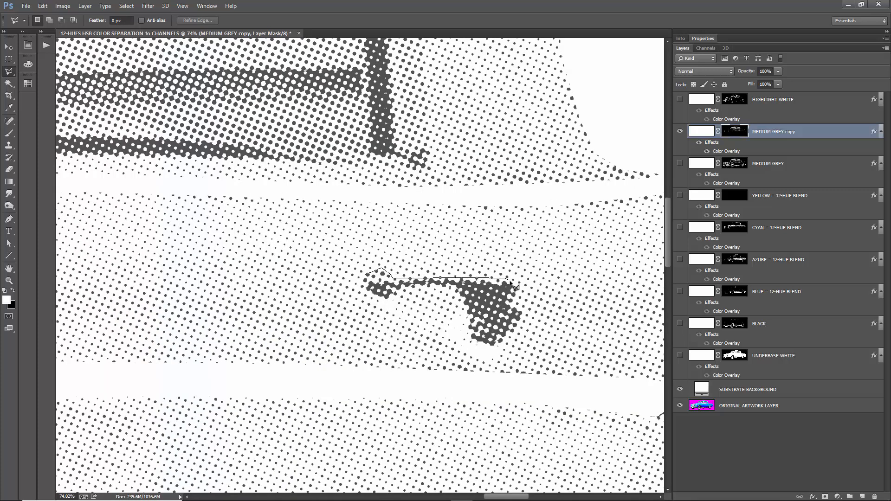
{"action": "mouse_move", "coordinate": [511, 282]}
{"action": "left_mouse_down"}
{"action": "mouse_move", "coordinate": [520, 314]}
{"action": "mouse_move", "coordinate": [496, 351]}
{"action": "mouse_move", "coordinate": [469, 342]}
{"action": "mouse_move", "coordinate": [466, 313]}
{"action": "mouse_move", "coordinate": [439, 288]}
{"action": "mouse_move", "coordinate": [380, 298]}
{"action": "mouse_move", "coordinate": [363, 285]}
{"action": "left_mouse_up"}
{"action": "key", "text": "Delete"}
{"action": "key", "text": "ctrl+d"}
- Outline the windshield with its frame, wipers and the side mirror, clear them from the copy's mask, and deselect
{"action": "scroll", "coordinate": [430, 323], "scroll_direction": "down", "scroll_amount": 4}
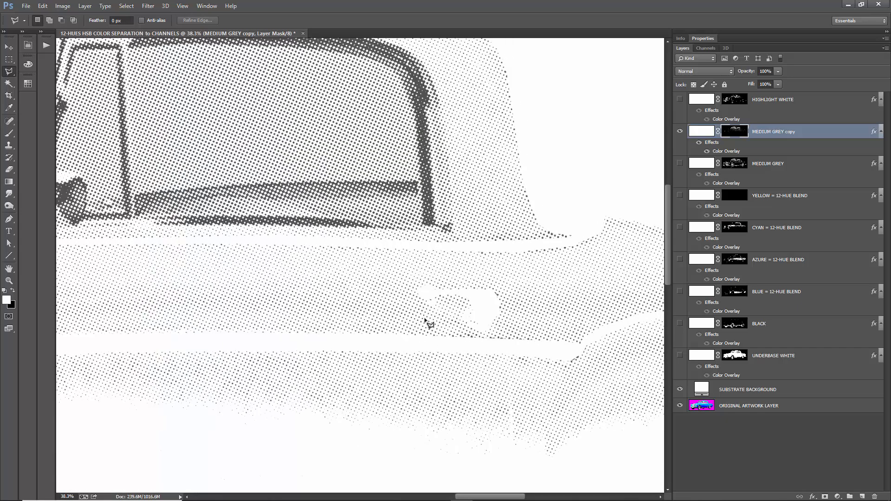
{"action": "scroll", "coordinate": [430, 323], "scroll_direction": "down", "scroll_amount": 4}
{"action": "scroll", "coordinate": [185, 292], "scroll_direction": "up", "scroll_amount": 3}
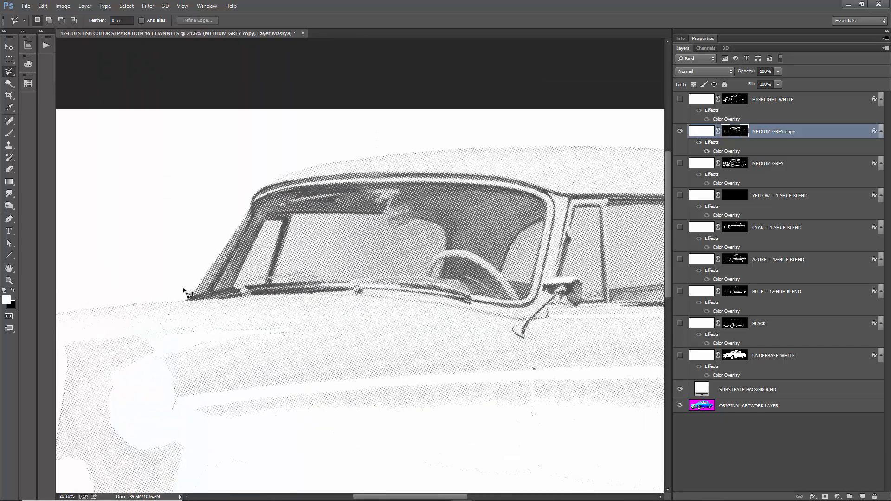
{"action": "scroll", "coordinate": [184, 292], "scroll_direction": "up", "scroll_amount": 2}
{"action": "mouse_move", "coordinate": [219, 247]}
{"action": "left_mouse_down"}
{"action": "mouse_move", "coordinate": [186, 287]}
{"action": "mouse_move", "coordinate": [185, 307]}
{"action": "mouse_move", "coordinate": [426, 297]}
{"action": "mouse_move", "coordinate": [414, 293]}
{"action": "mouse_move", "coordinate": [498, 297]}
{"action": "mouse_move", "coordinate": [580, 319]}
{"action": "mouse_move", "coordinate": [442, 297]}
{"action": "mouse_move", "coordinate": [516, 305]}
{"action": "left_mouse_up"}
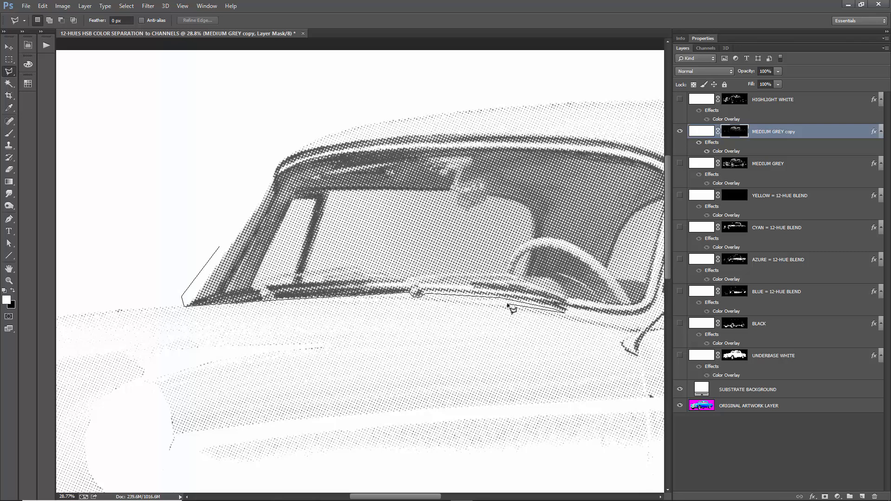
{"action": "mouse_move", "coordinate": [508, 305]}
{"action": "left_mouse_down"}
{"action": "mouse_move", "coordinate": [423, 298]}
{"action": "mouse_move", "coordinate": [513, 308]}
{"action": "mouse_move", "coordinate": [622, 339]}
{"action": "left_mouse_up"}
{"action": "mouse_move", "coordinate": [641, 365]}
{"action": "left_mouse_down"}
{"action": "mouse_move", "coordinate": [740, 341]}
{"action": "mouse_move", "coordinate": [526, 337]}
{"action": "mouse_move", "coordinate": [322, 359]}
{"action": "mouse_move", "coordinate": [323, 340]}
{"action": "mouse_move", "coordinate": [352, 331]}
{"action": "mouse_move", "coordinate": [336, 327]}
{"action": "mouse_move", "coordinate": [353, 311]}
{"action": "mouse_move", "coordinate": [397, 314]}
{"action": "mouse_move", "coordinate": [404, 284]}
{"action": "mouse_move", "coordinate": [393, 266]}
{"action": "mouse_move", "coordinate": [345, 283]}
{"action": "mouse_move", "coordinate": [354, 308]}
{"action": "mouse_move", "coordinate": [327, 328]}
{"action": "mouse_move", "coordinate": [253, 318]}
{"action": "left_mouse_up"}
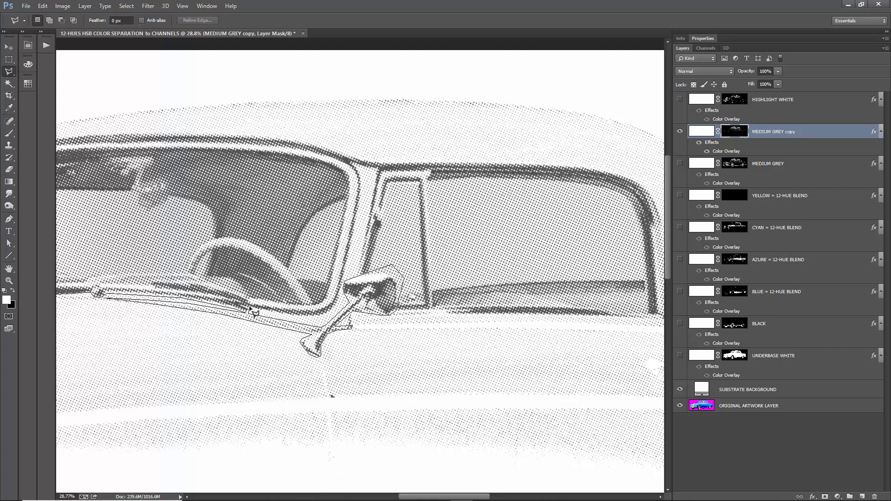
{"action": "mouse_move", "coordinate": [254, 308]}
{"action": "left_mouse_down"}
{"action": "mouse_move", "coordinate": [327, 311]}
{"action": "mouse_move", "coordinate": [346, 273]}
{"action": "mouse_move", "coordinate": [360, 171]}
{"action": "mouse_move", "coordinate": [307, 142]}
{"action": "mouse_move", "coordinate": [94, 142]}
{"action": "mouse_move", "coordinate": [573, 153]}
{"action": "mouse_move", "coordinate": [544, 132]}
{"action": "mouse_move", "coordinate": [327, 149]}
{"action": "mouse_move", "coordinate": [240, 247]}
{"action": "left_mouse_up"}
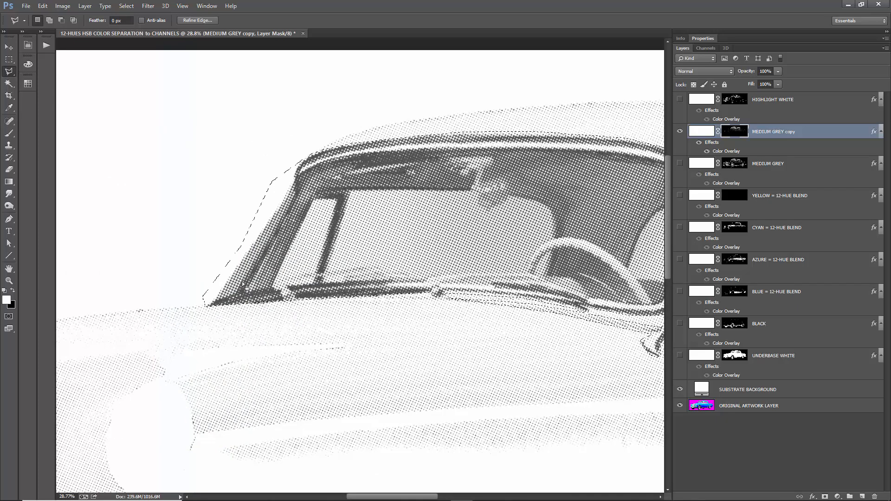
{"action": "scroll", "coordinate": [483, 247], "scroll_direction": "down", "scroll_amount": 3}
{"action": "key", "text": "Delete"}
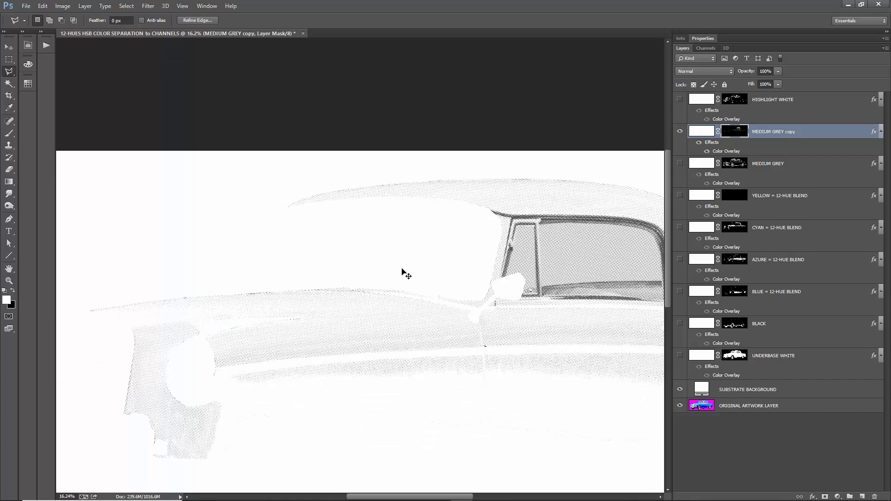
{"action": "key", "text": "ctrl+d"}
- Outline the side windows and their dark frame with the Polygonal Lasso, clear them from the copy's mask, and deselect
{"action": "scroll", "coordinate": [531, 271], "scroll_direction": "up", "scroll_amount": 2}
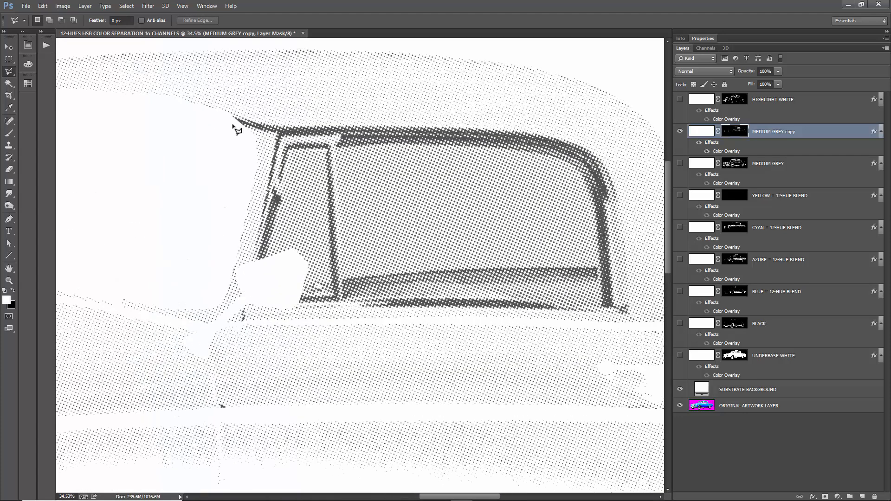
{"action": "left_click", "coordinate": [232, 125]}
{"action": "left_click", "coordinate": [277, 134]}
{"action": "left_click", "coordinate": [253, 261]}
{"action": "left_click", "coordinate": [266, 262]}
{"action": "left_click", "coordinate": [268, 276]}
{"action": "left_click", "coordinate": [293, 304]}
{"action": "left_click", "coordinate": [300, 304]}
{"action": "left_click", "coordinate": [344, 302]}
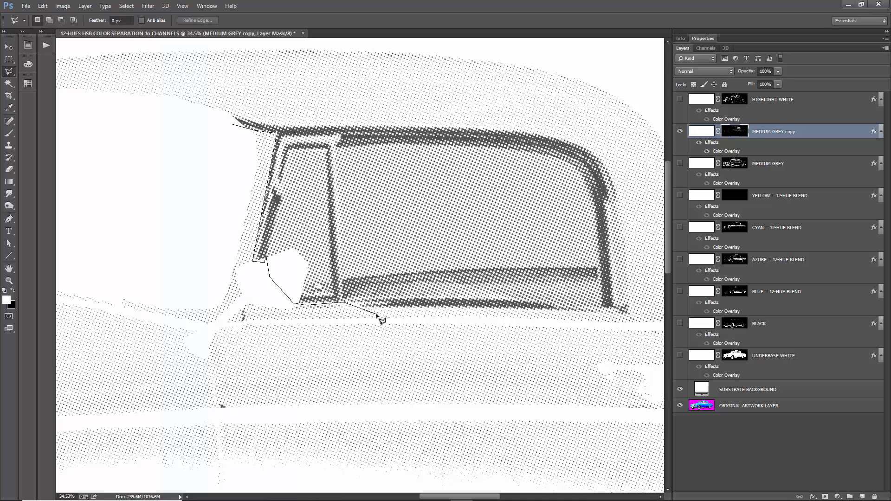
{"action": "left_click", "coordinate": [365, 307]}
{"action": "left_click", "coordinate": [630, 313]}
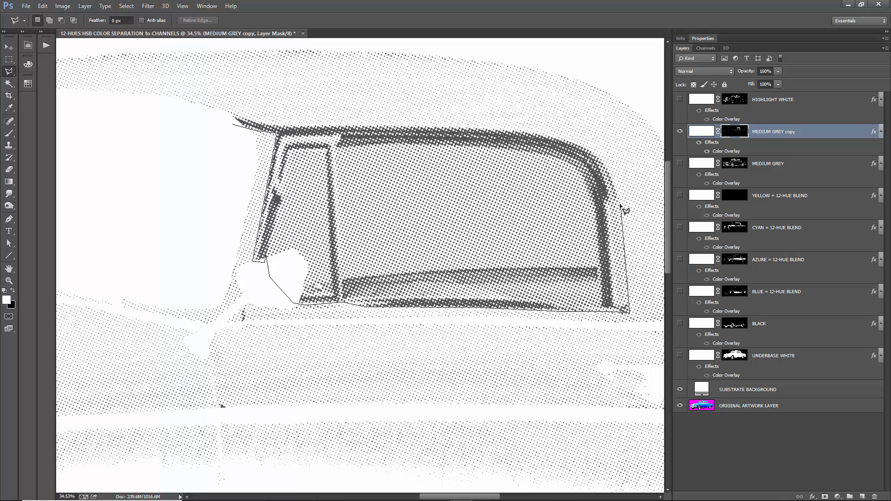
{"action": "left_click", "coordinate": [617, 192]}
{"action": "left_click", "coordinate": [607, 166]}
{"action": "left_click", "coordinate": [587, 150]}
{"action": "left_click", "coordinate": [568, 139]}
{"action": "left_click", "coordinate": [541, 132]}
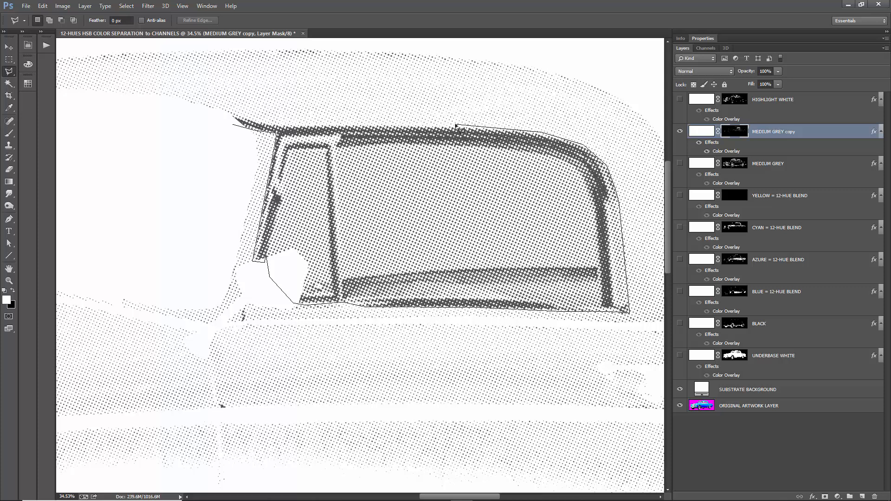
{"action": "left_click", "coordinate": [437, 126]}
{"action": "left_click", "coordinate": [277, 124]}
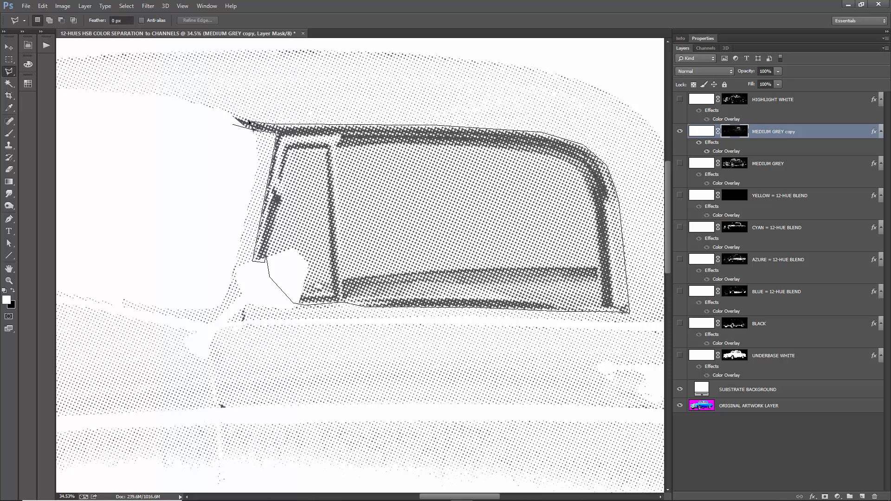
{"action": "left_click", "coordinate": [237, 116]}
{"action": "left_click", "coordinate": [221, 120]}
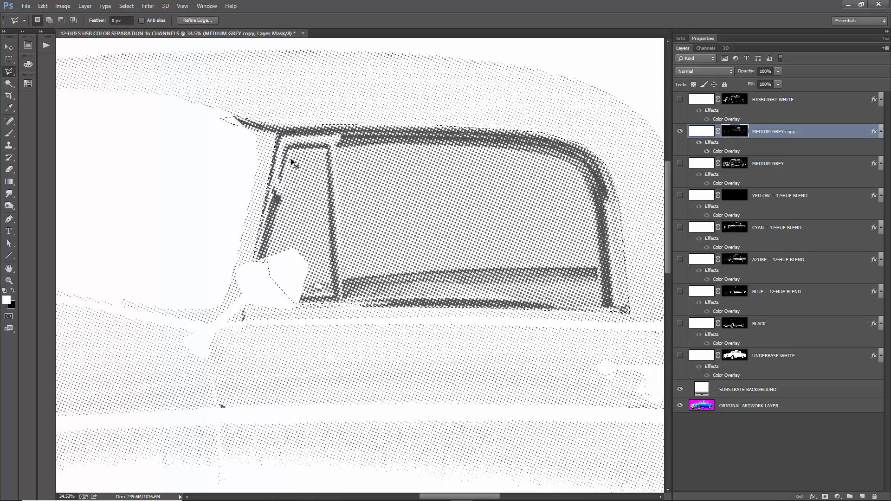
{"action": "key", "text": "Delete"}
{"action": "key", "text": "ctrl+d"}
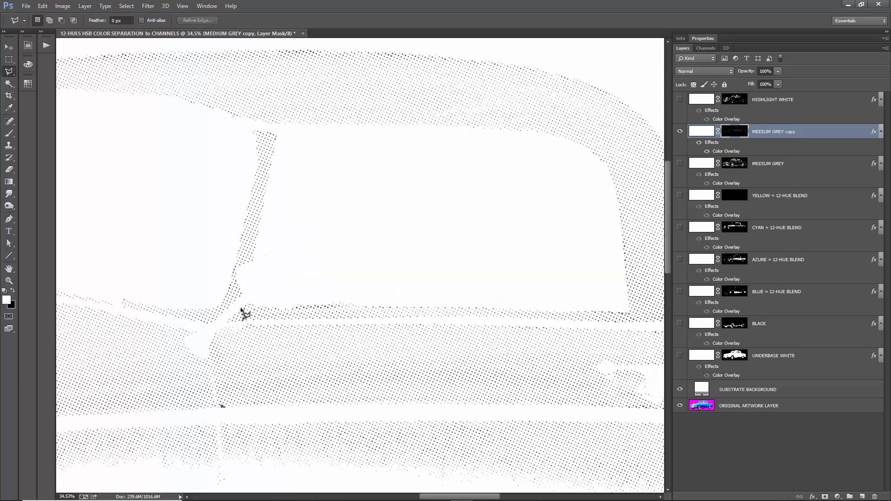
- Outline the leftover dark marks beside the mirror base and on the door seam, and clear them from the copy's mask
{"action": "left_click", "coordinate": [242, 320]}
{"action": "left_click", "coordinate": [245, 321]}
{"action": "left_click", "coordinate": [245, 301]}
{"action": "key", "text": "Delete"}
{"action": "left_click", "coordinate": [213, 407]}
{"action": "left_click", "coordinate": [231, 409]}
{"action": "key", "text": "Escape"}
- Load the MEDIUM GREY copy's layer mask as a selection of the body dots
{"action": "scroll", "coordinate": [277, 362], "scroll_direction": "down", "scroll_amount": 5}
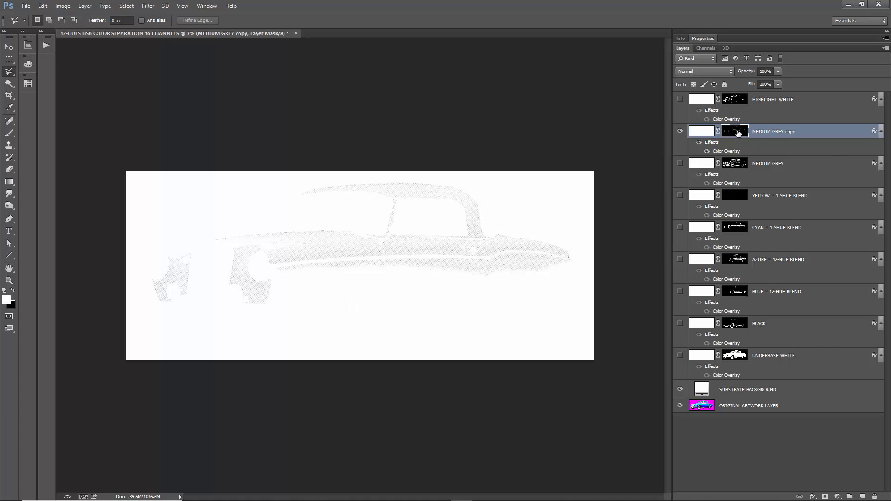
{"action": "left_click", "coordinate": [738, 134], "text": "ctrl"}
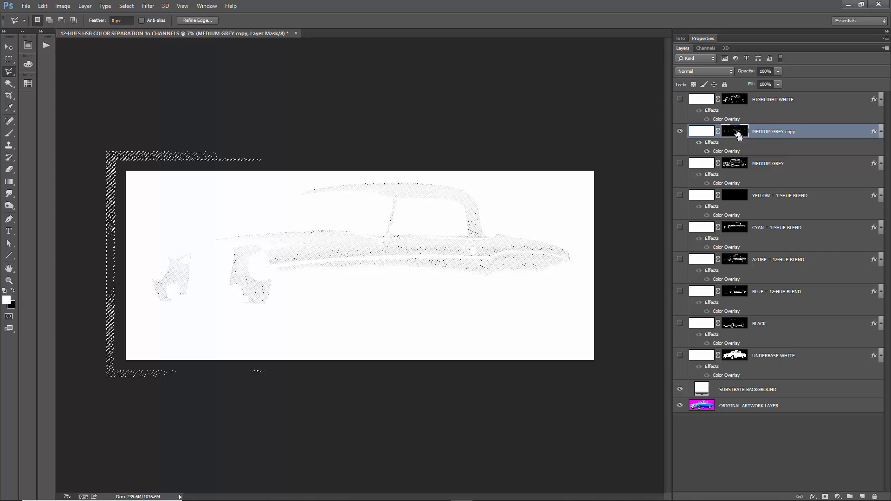
{"action": "scroll", "coordinate": [495, 243], "scroll_direction": "up", "scroll_amount": 8}
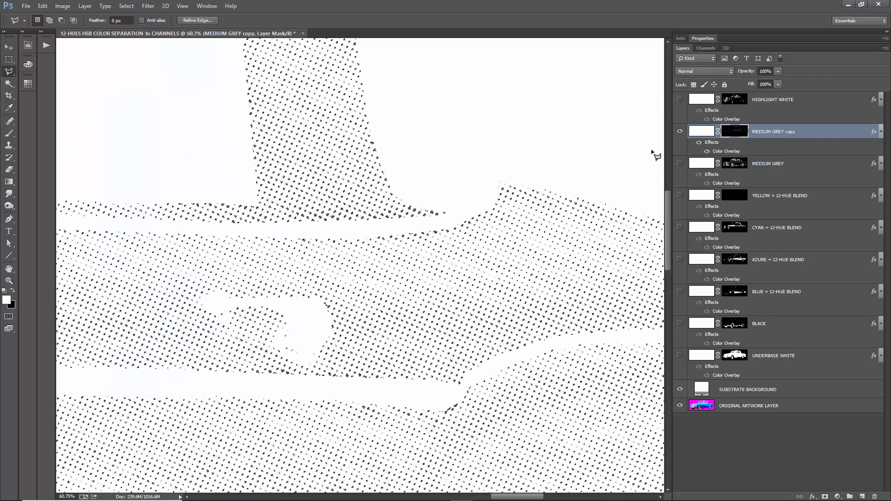
- Hide the copy, show the MEDIUM GREY layer, and clear the selected body dots from its mask
{"action": "left_click", "coordinate": [680, 132]}
{"action": "left_click", "coordinate": [680, 163]}
{"action": "left_click", "coordinate": [759, 166]}
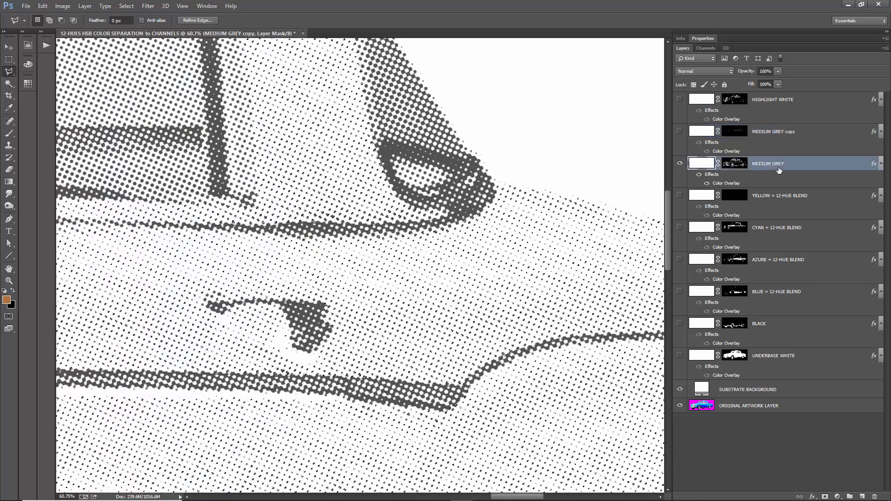
{"action": "left_click", "coordinate": [734, 163]}
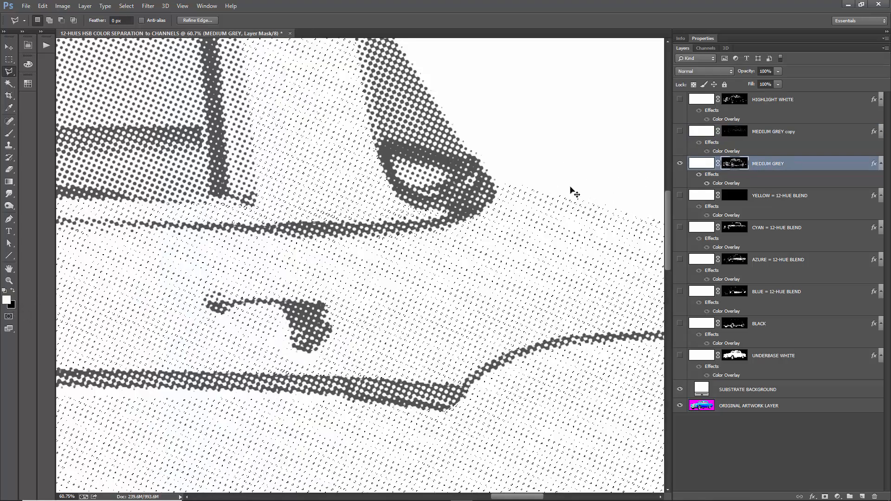
{"action": "key", "text": "ctrl+0"}
{"action": "key", "text": "ctrl+minus"}
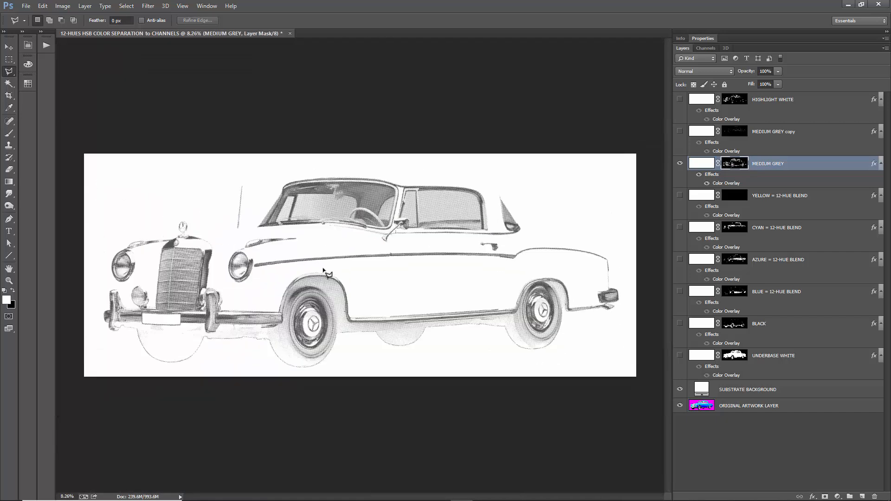
- Rename the MEDIUM GREY layer as DARK GREY
{"action": "double_click", "coordinate": [766, 165]}
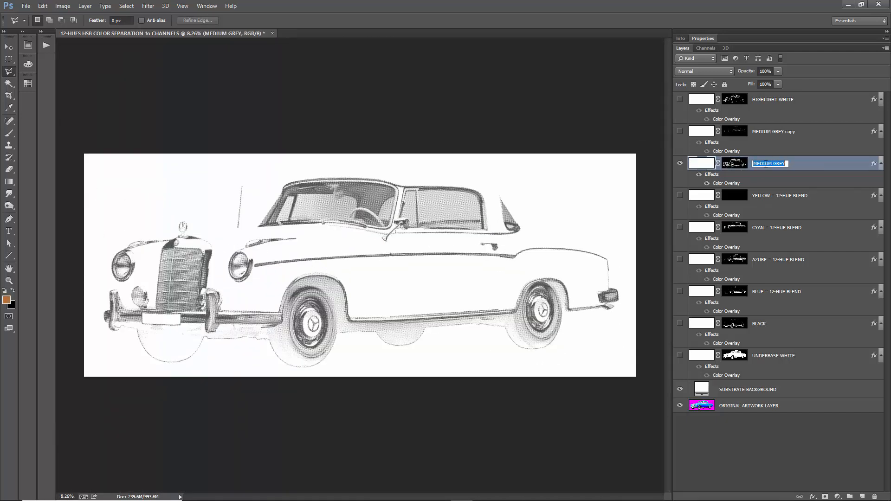
{"action": "type", "text": "DARK GREY"}
{"action": "key", "text": "Return"}
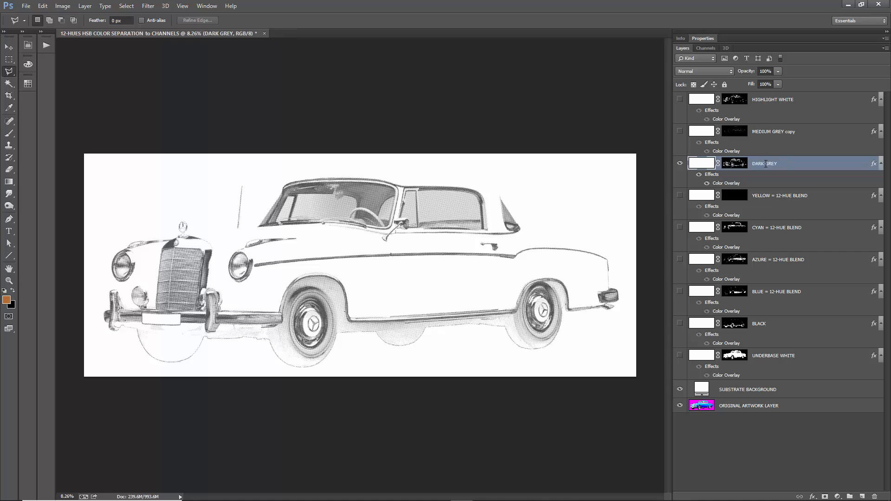
- Hide the DARK GREY layer, move it directly above BLACK, and select the MEDIUM GREY copy layer
{"action": "left_click", "coordinate": [680, 163]}
{"action": "left_click_drag", "start_coordinate": [759, 171], "coordinate": [758, 310]}
{"action": "left_click", "coordinate": [773, 133]}
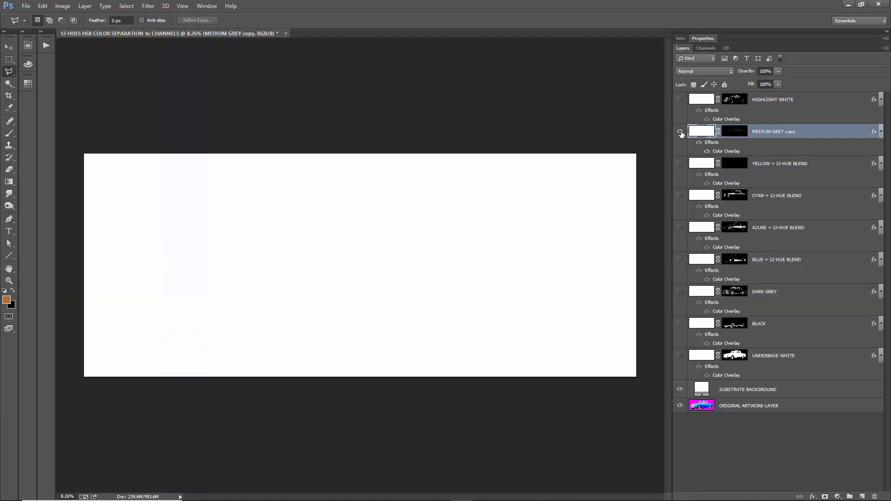
- Show the MEDIUM GREY copy and BLUE = 12-HUE BLEND layers, and rename the BLUE layer as BROWN
{"action": "left_click", "coordinate": [681, 131]}
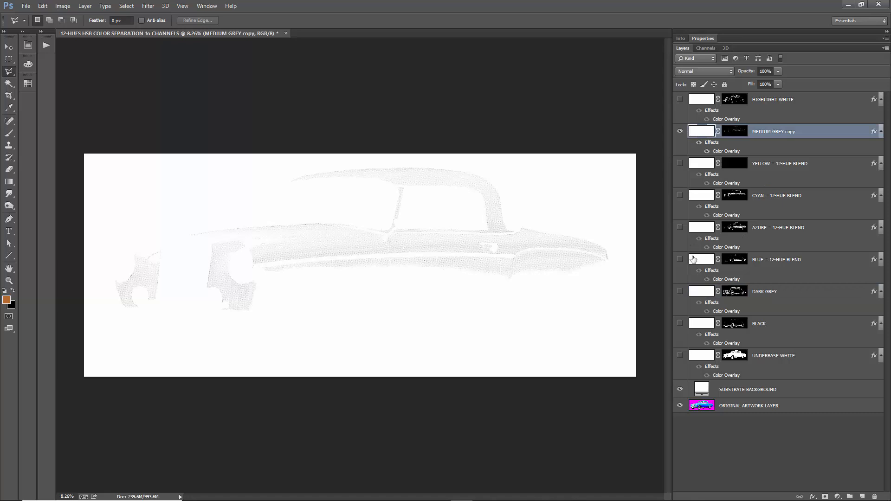
{"action": "left_click", "coordinate": [680, 259]}
{"action": "double_click", "coordinate": [759, 260]}
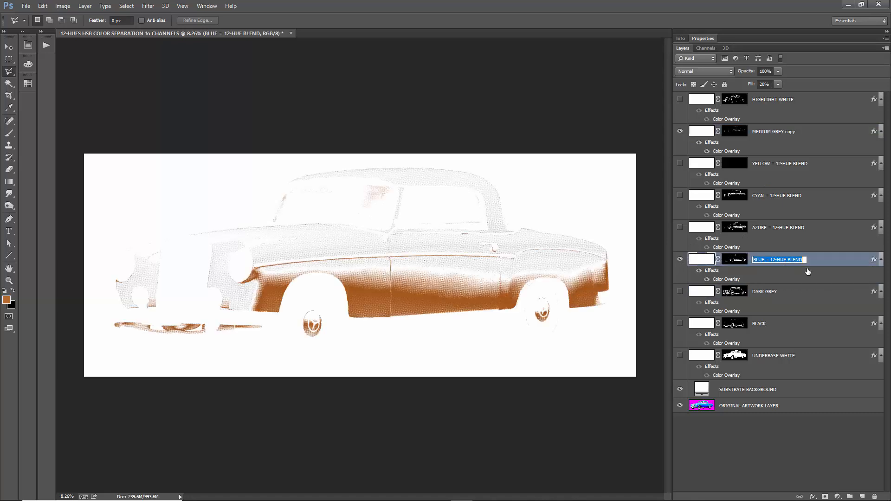
{"action": "type", "text": "DA"}
{"action": "type", "text": "OWN"}
{"action": "key", "text": "Return"}
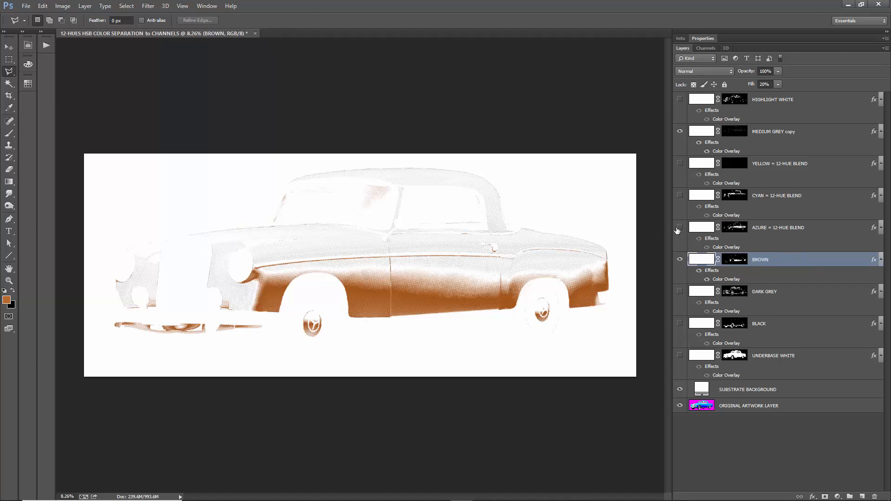
- Show the AZURE = 12-HUE BLEND layer and rename it as MIDDLE BROWN
{"action": "left_click", "coordinate": [680, 227]}
{"action": "double_click", "coordinate": [765, 228]}
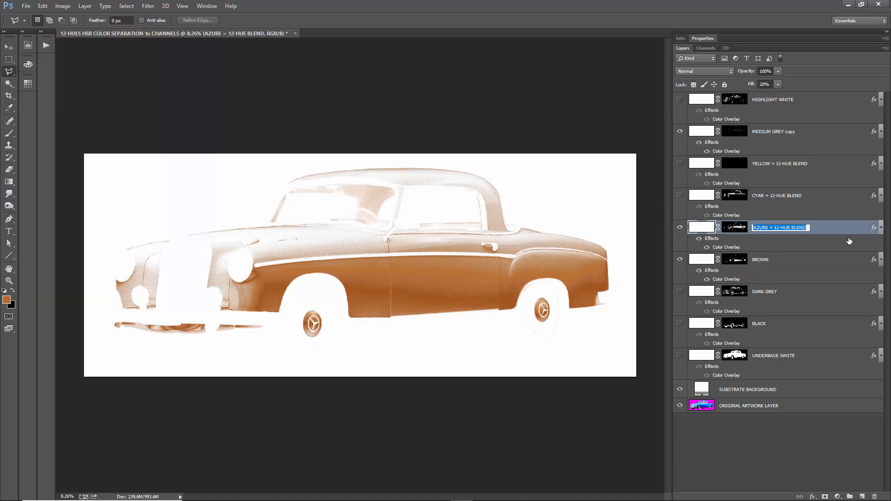
{"action": "type", "text": "MIDDLE BROWN"}
{"action": "key", "text": "Return"}
- Show the CYAN = 12-HUE BLEND layer and rename it as KHAKI
{"action": "double_click", "coordinate": [762, 196]}
{"action": "type", "text": "LIGHT"}
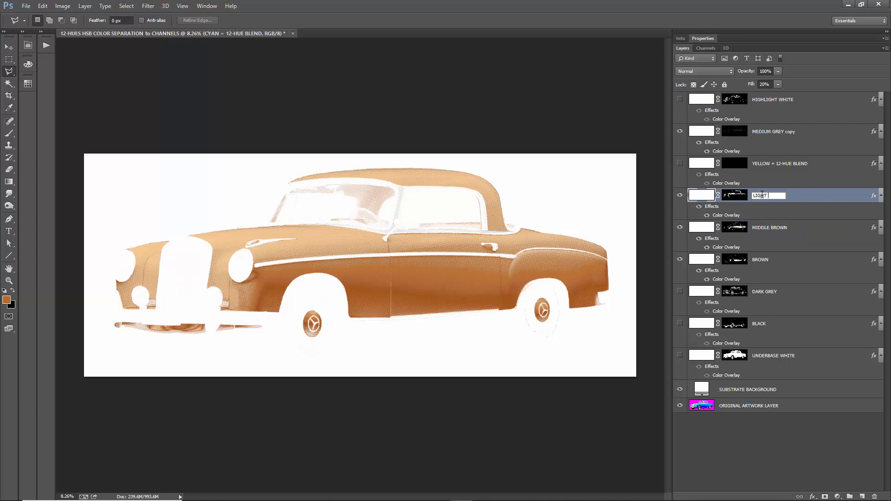
{"action": "type", "text": " BROWN"}
{"action": "key", "text": "Return"}
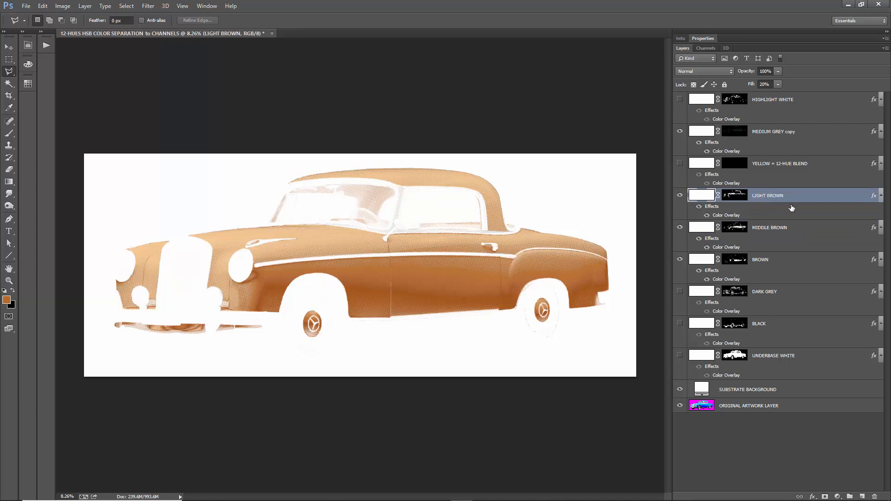
{"action": "double_click", "coordinate": [768, 196]}
{"action": "type", "text": "KHAKI"}
{"action": "key", "text": "Return"}
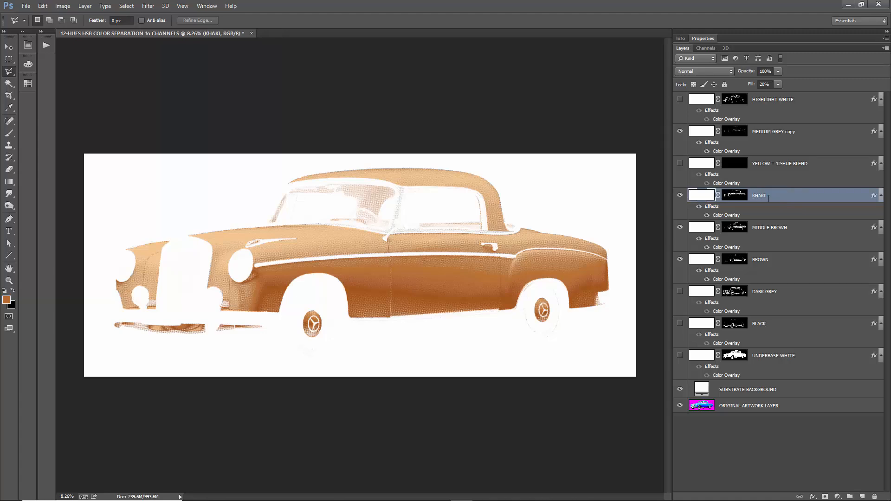
- Try adding the MEDIUM GREY copy's dots to the KHAKI layer's mask, with the copy hidden
{"action": "scroll", "coordinate": [402, 260], "scroll_direction": "up", "scroll_amount": 5}
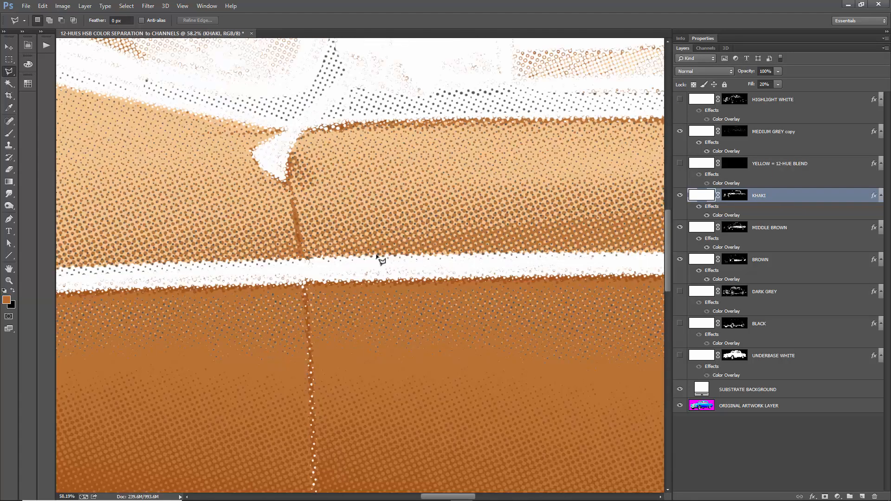
{"action": "scroll", "coordinate": [378, 297], "scroll_direction": "up", "scroll_amount": 2}
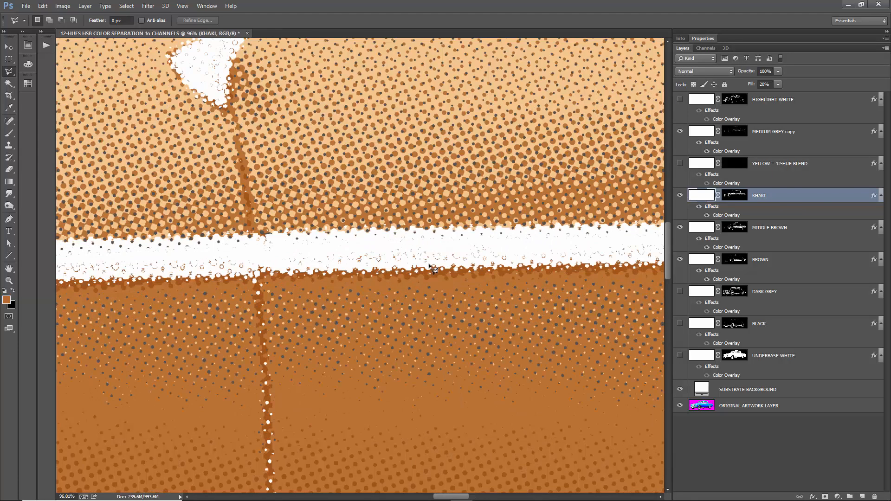
{"action": "left_click", "coordinate": [778, 135]}
{"action": "scroll", "coordinate": [349, 275], "scroll_direction": "down", "scroll_amount": 4}
{"action": "scroll", "coordinate": [550, 251], "scroll_direction": "up", "scroll_amount": 2}
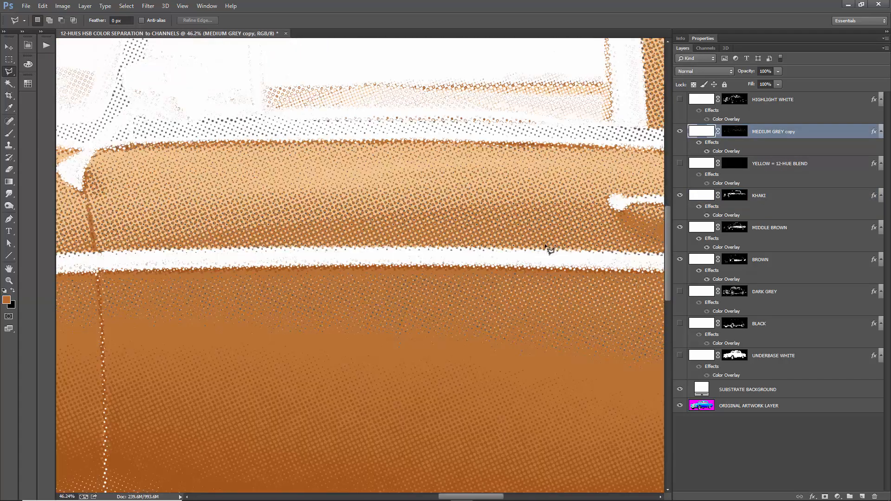
{"action": "scroll", "coordinate": [550, 251], "scroll_direction": "up", "scroll_amount": 2}
{"action": "left_click", "coordinate": [729, 138], "text": "ctrl"}
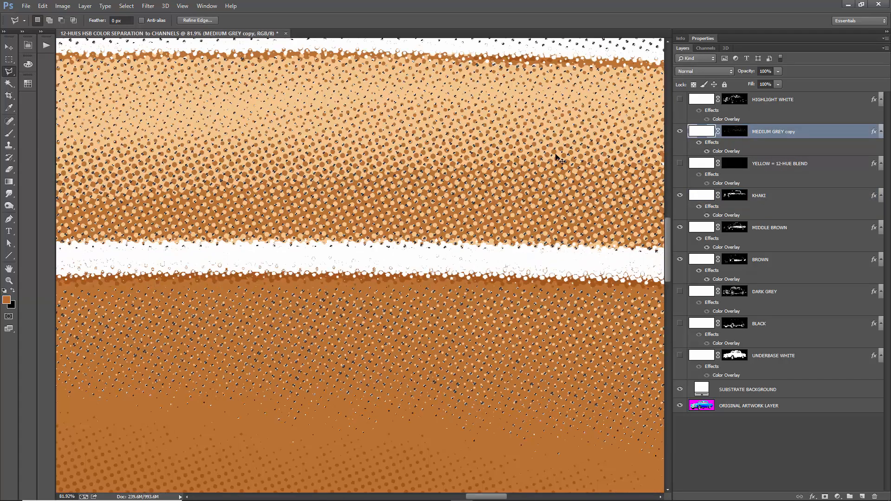
{"action": "left_click", "coordinate": [736, 199]}
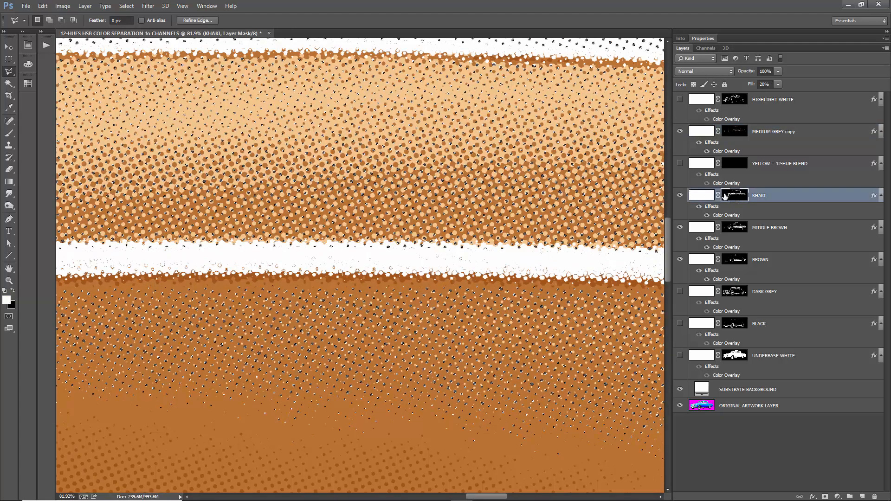
{"action": "key", "text": "x"}
{"action": "scroll", "coordinate": [461, 215], "scroll_direction": "down", "scroll_amount": 2}
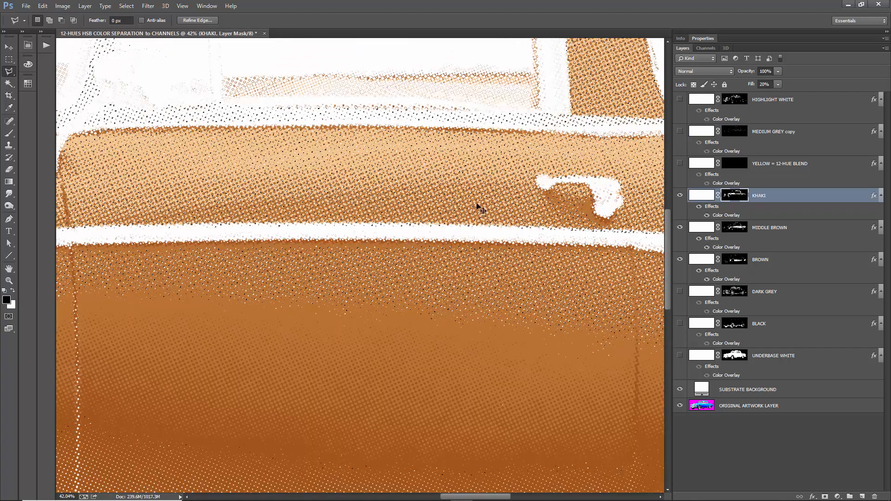
{"action": "scroll", "coordinate": [320, 225], "scroll_direction": "down", "scroll_amount": 2}
{"action": "scroll", "coordinate": [330, 241], "scroll_direction": "down", "scroll_amount": 2}
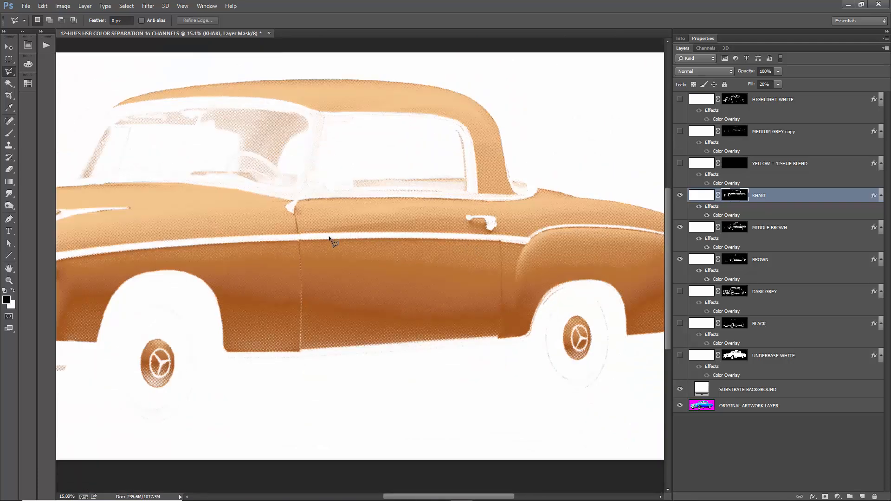
- Examine the halftone dots along the car's hood, door and trim with the grey dots replaced by khaki
{"action": "scroll", "coordinate": [346, 229], "scroll_direction": "up", "scroll_amount": 2}
{"action": "scroll", "coordinate": [169, 237], "scroll_direction": "down", "scroll_amount": 2}
{"action": "scroll", "coordinate": [163, 238], "scroll_direction": "up", "scroll_amount": 4}
{"action": "scroll", "coordinate": [370, 273], "scroll_direction": "down", "scroll_amount": 2}
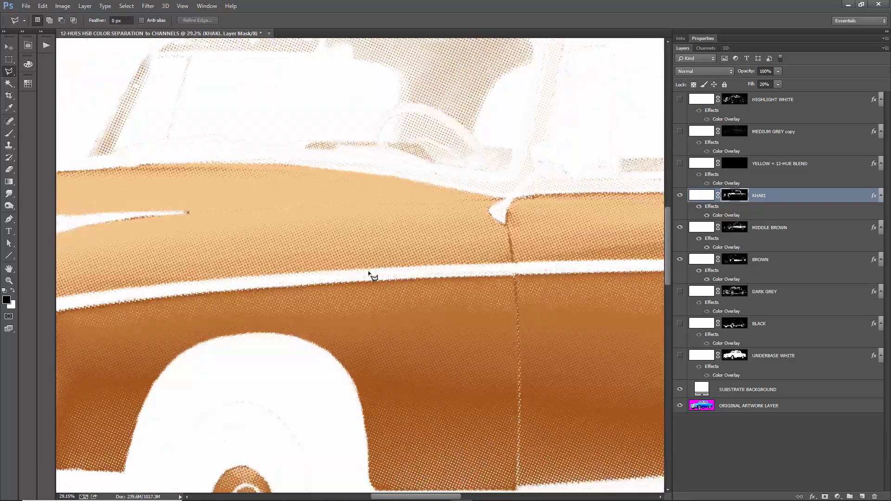
{"action": "scroll", "coordinate": [175, 264], "scroll_direction": "up", "scroll_amount": 2}
{"action": "scroll", "coordinate": [301, 259], "scroll_direction": "down", "scroll_amount": 3}
{"action": "scroll", "coordinate": [604, 269], "scroll_direction": "up", "scroll_amount": 3}
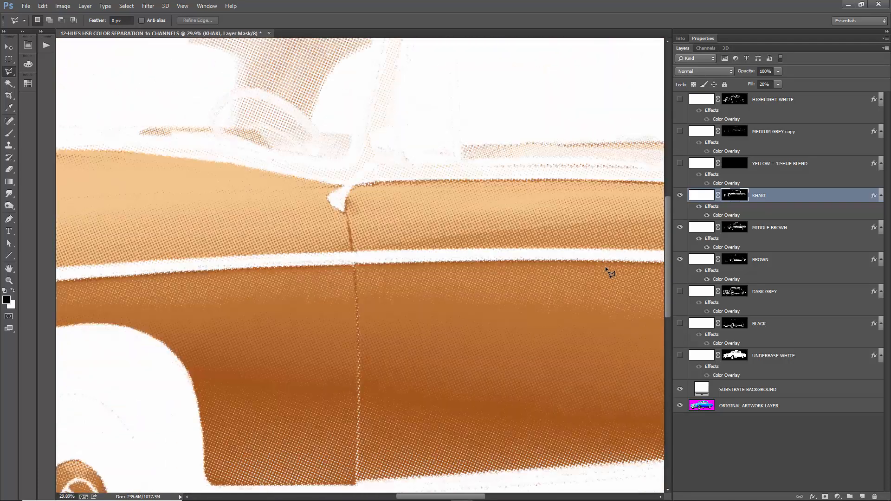
{"action": "scroll", "coordinate": [534, 202], "scroll_direction": "down", "scroll_amount": 1}
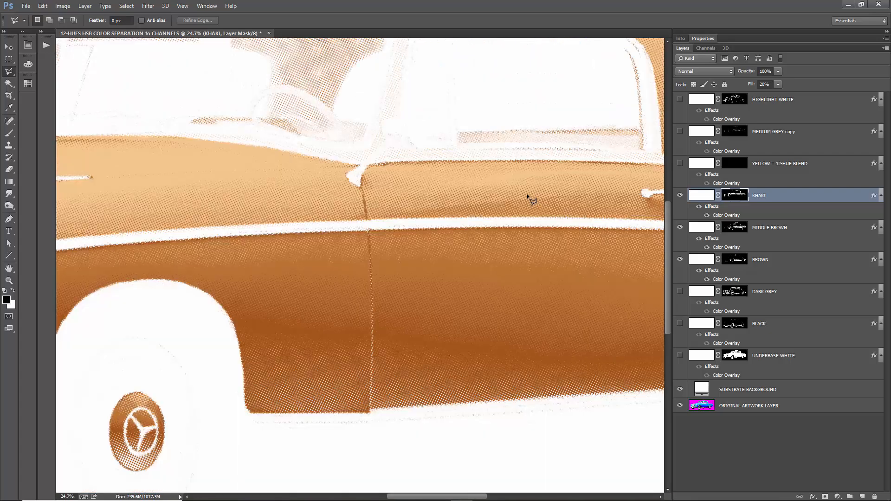
- Undo the fill on the KHAKI layer's mask and the dot selection
{"action": "key", "text": "alt+]"}
{"action": "key", "text": "alt+]"}
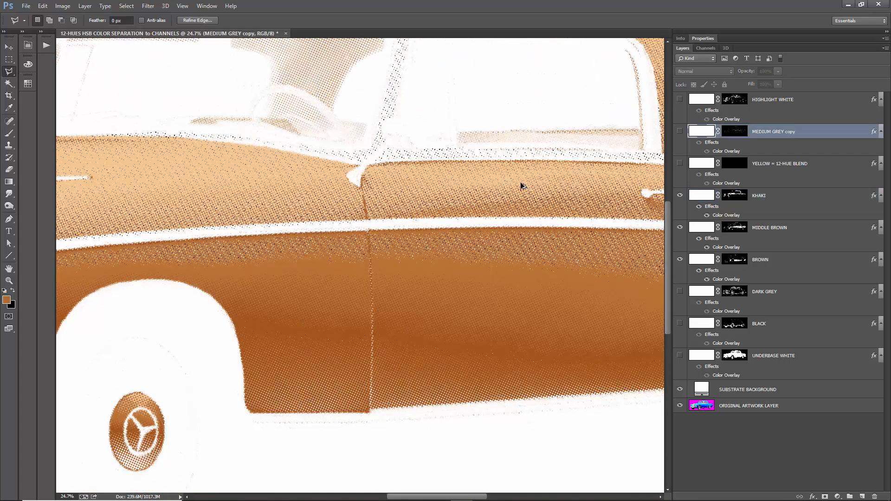
{"action": "scroll", "coordinate": [537, 213], "scroll_direction": "up", "scroll_amount": 5}
{"action": "scroll", "coordinate": [544, 253], "scroll_direction": "up", "scroll_amount": 2}
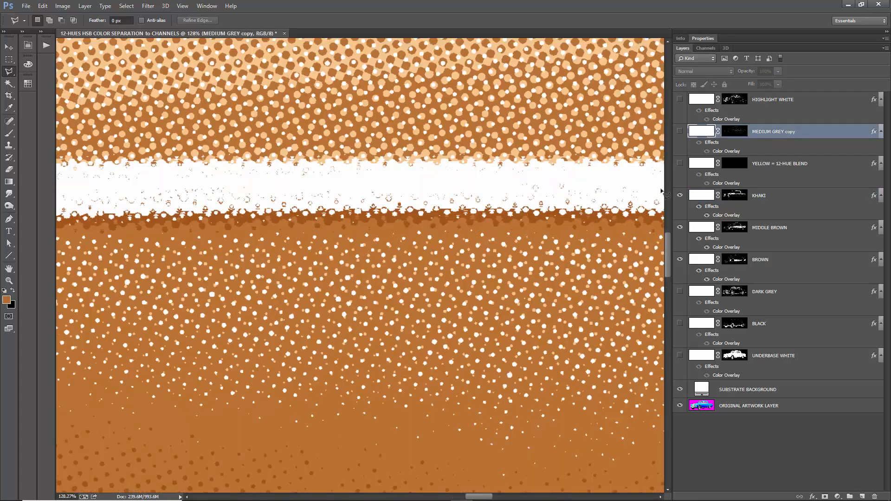
- Load the MEDIUM GREY copy's mask as a selection, add those dots to the MIDDLE BROWN layer's mask, and deselect
{"action": "left_click", "coordinate": [732, 134], "text": "ctrl"}
{"action": "left_click", "coordinate": [735, 230]}
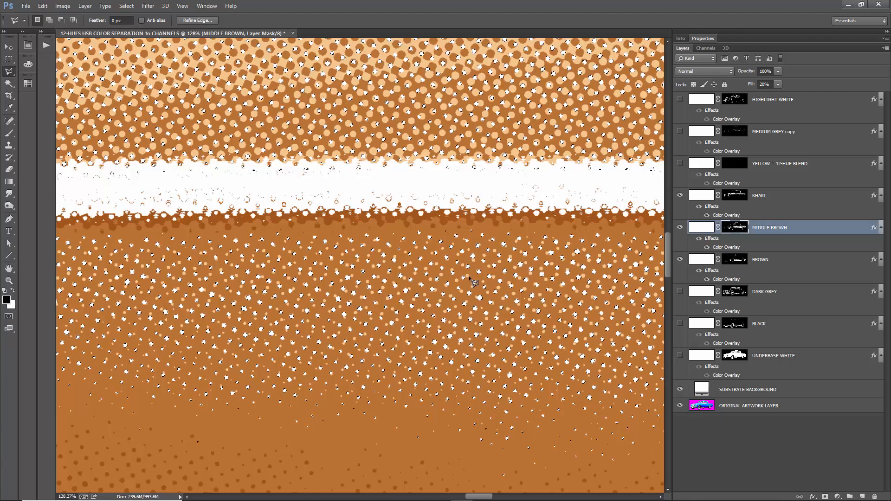
{"action": "key", "text": "ctrl+d"}
{"action": "scroll", "coordinate": [498, 289], "scroll_direction": "down", "scroll_amount": 5}
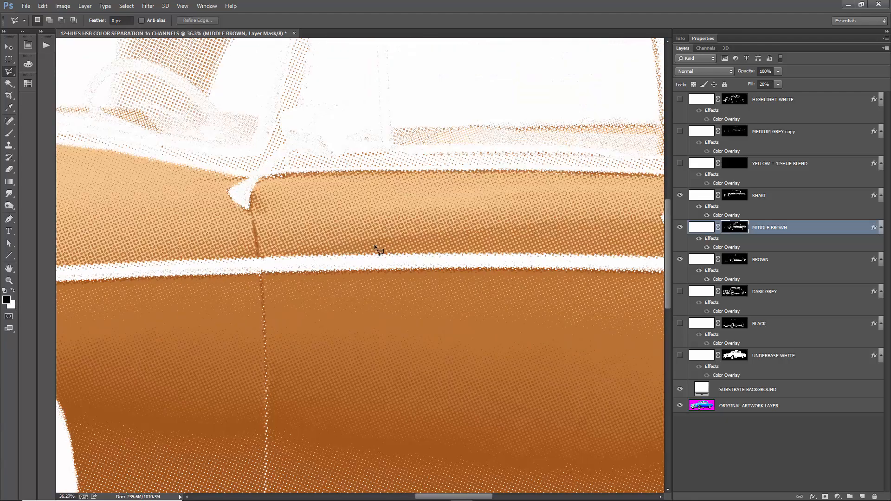
{"action": "scroll", "coordinate": [309, 259], "scroll_direction": "down", "scroll_amount": 2}
{"action": "scroll", "coordinate": [193, 259], "scroll_direction": "down", "scroll_amount": 2}
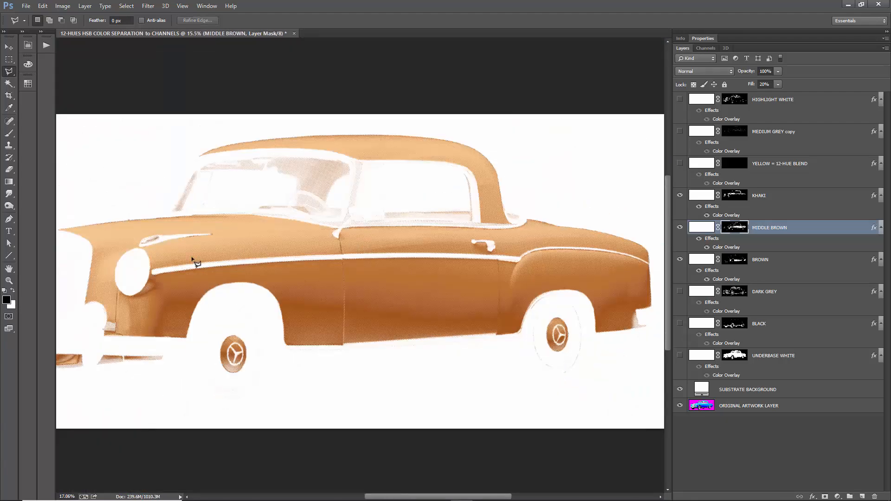
{"action": "scroll", "coordinate": [193, 259], "scroll_direction": "up", "scroll_amount": 3}
{"action": "scroll", "coordinate": [309, 249], "scroll_direction": "down", "scroll_amount": 3}
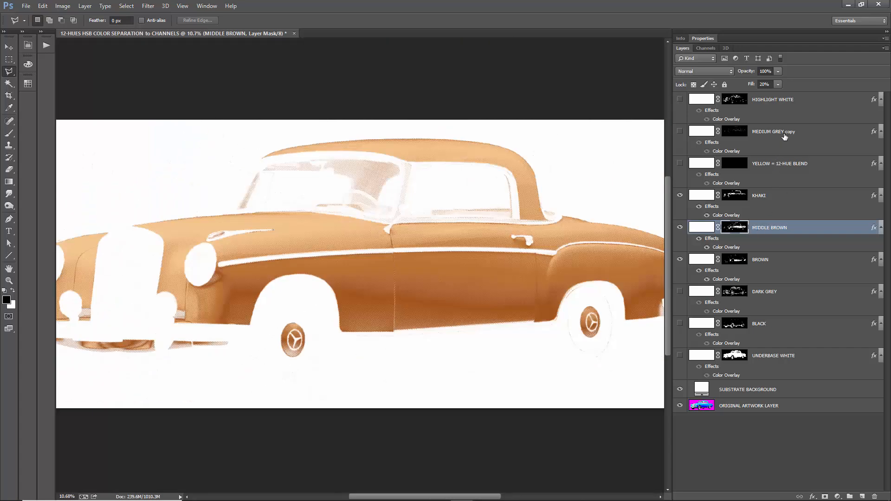
- Delete the MEDIUM GREY copy layer and show the YELLOW = 12-HUE BLEND layer
{"action": "left_click", "coordinate": [785, 136]}
{"action": "key", "text": "Delete"}
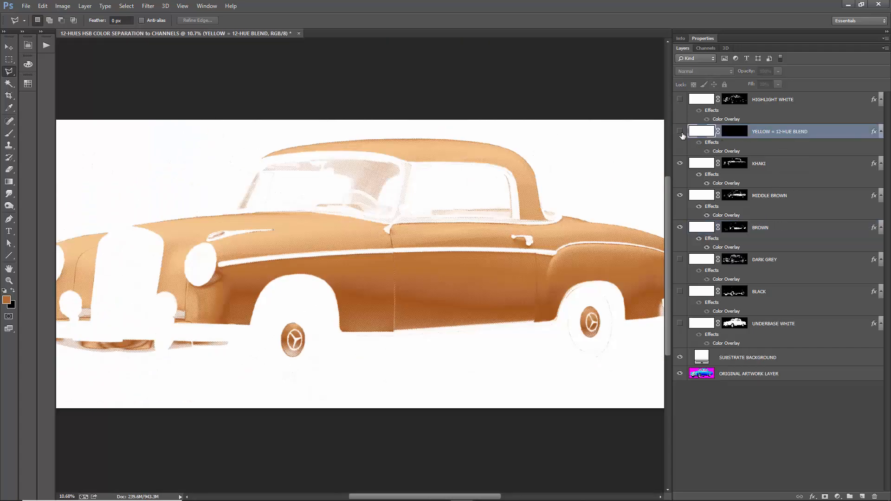
{"action": "left_click", "coordinate": [680, 132]}
{"action": "scroll", "coordinate": [183, 253], "scroll_direction": "up", "scroll_amount": 4}
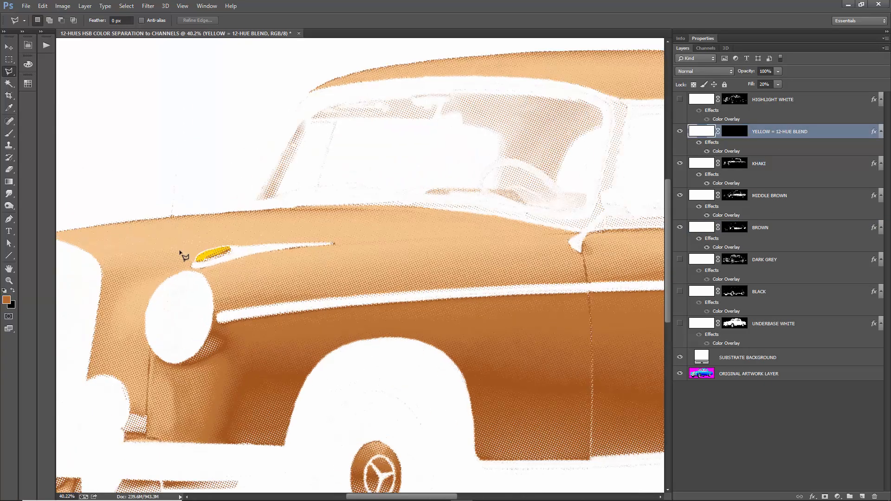
{"action": "scroll", "coordinate": [253, 228], "scroll_direction": "down", "scroll_amount": 2}
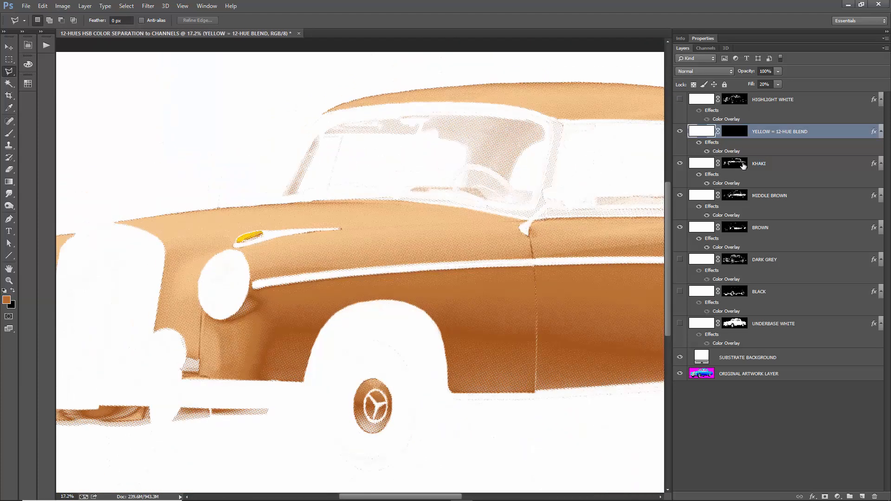
- Set the SUBSTRATE BACKGROUND fill to dark blue #13517d and show the UNDERBASE WHITE layer
{"action": "double_click", "coordinate": [701, 357]}
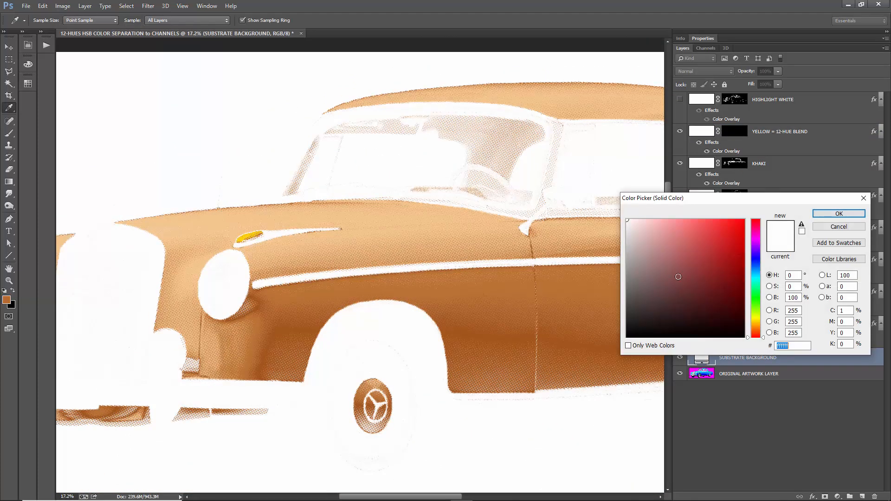
{"action": "left_click", "coordinate": [757, 271]}
{"action": "left_click_drag", "start_coordinate": [713, 286], "coordinate": [736, 279]}
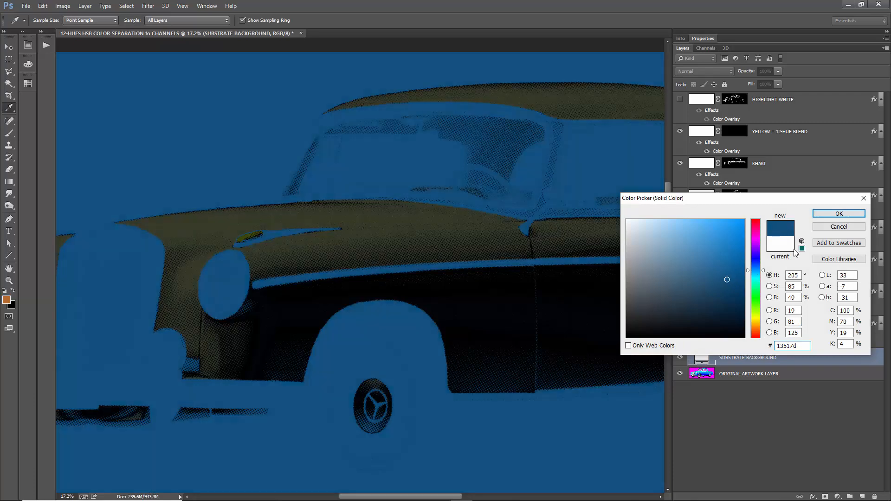
{"action": "left_click", "coordinate": [839, 214]}
{"action": "left_click", "coordinate": [680, 325]}
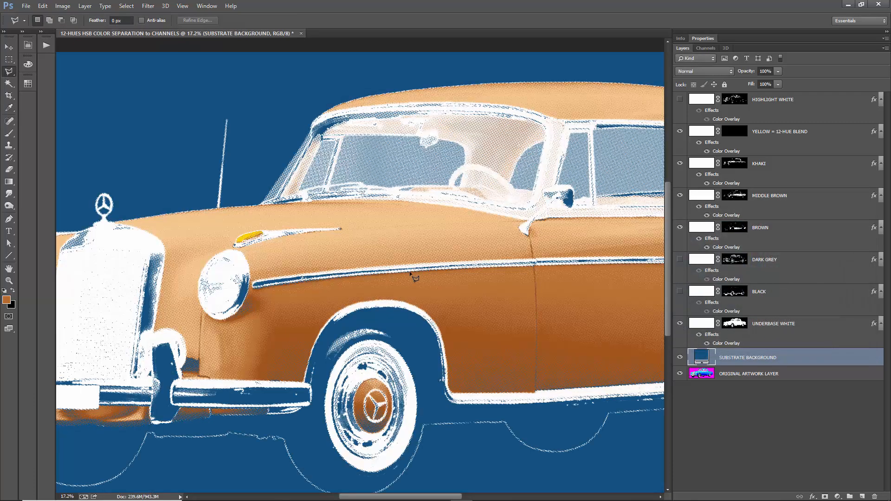
- Hide the KHAKI, MIDDLE BROWN and BROWN layers, and toggle BROWN to compare it with the underbase
{"action": "scroll", "coordinate": [568, 288], "scroll_direction": "down", "scroll_amount": 3}
{"action": "left_click_drag", "start_coordinate": [681, 165], "coordinate": [679, 229]}
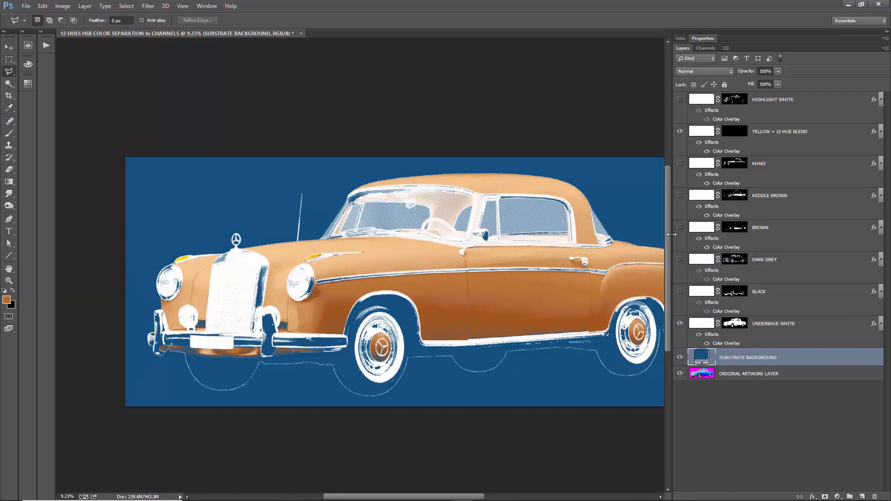
{"action": "scroll", "coordinate": [513, 328], "scroll_direction": "up", "scroll_amount": 3}
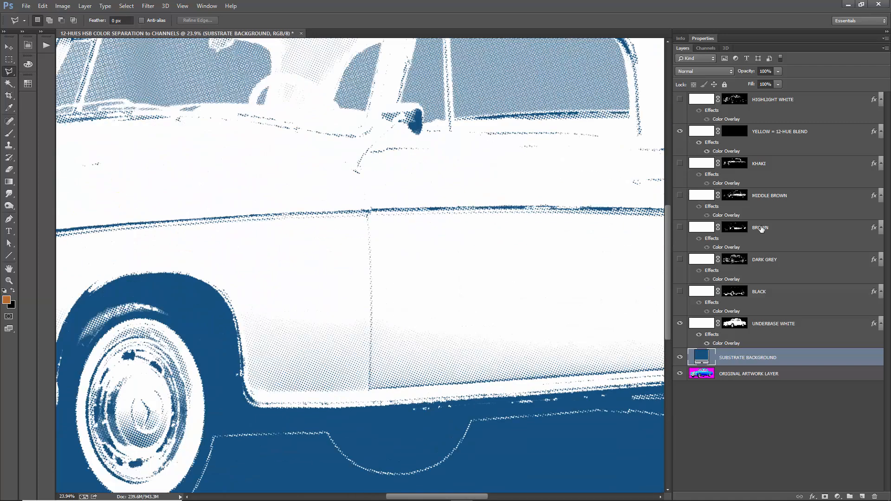
{"action": "left_click", "coordinate": [680, 228]}
{"action": "left_click", "coordinate": [680, 228]}
{"action": "left_click", "coordinate": [680, 228]}
{"action": "left_click", "coordinate": [680, 228]}
- Show the BLACK and DARK GREY layers over the white underbase
{"action": "left_click", "coordinate": [681, 292]}
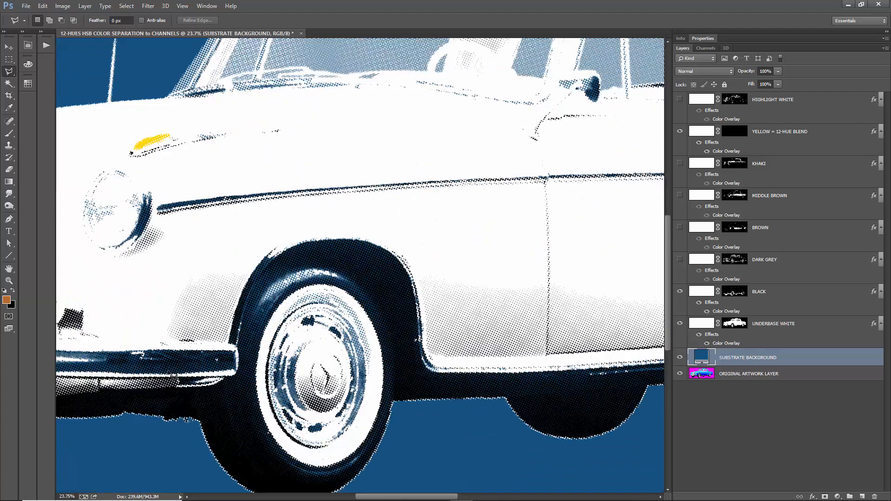
{"action": "left_click", "coordinate": [681, 260]}
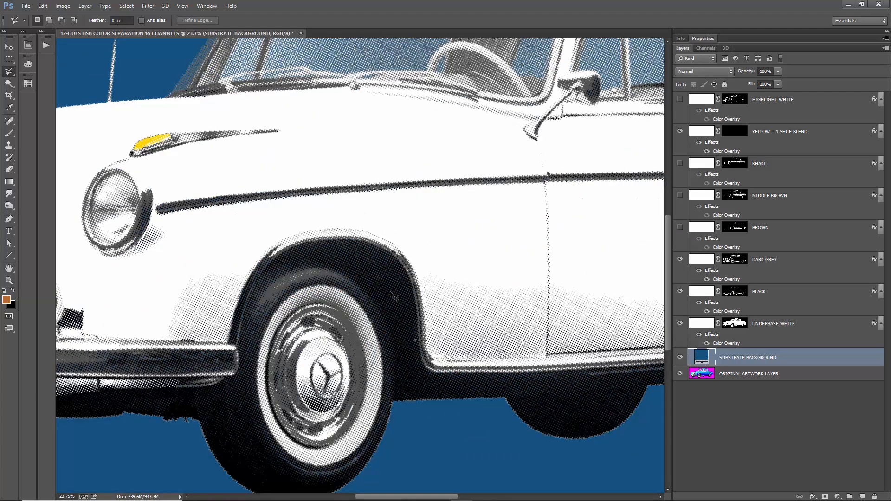
{"action": "scroll", "coordinate": [396, 297], "scroll_direction": "down", "scroll_amount": 3}
{"action": "scroll", "coordinate": [427, 290], "scroll_direction": "up", "scroll_amount": 1}
{"action": "scroll", "coordinate": [360, 299], "scroll_direction": "up", "scroll_amount": 1}
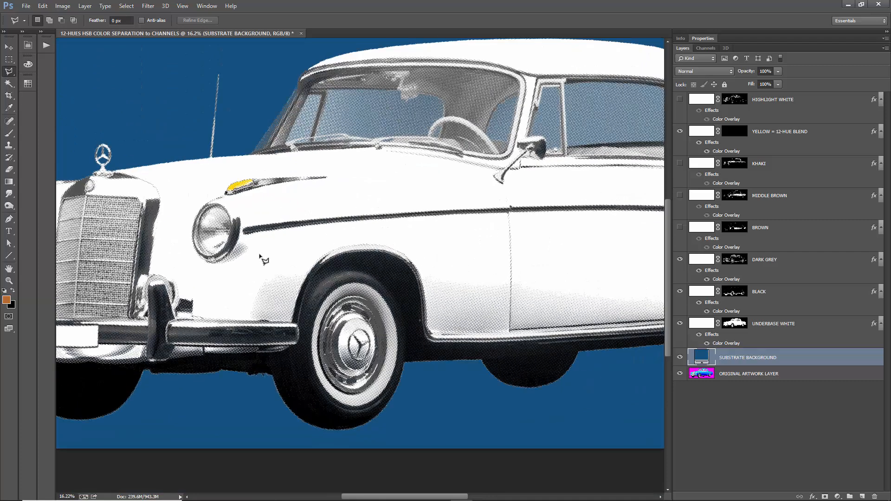
- Change the DARK GREY layer's color overlay to the lighter grey #656565
{"action": "double_click", "coordinate": [734, 280]}
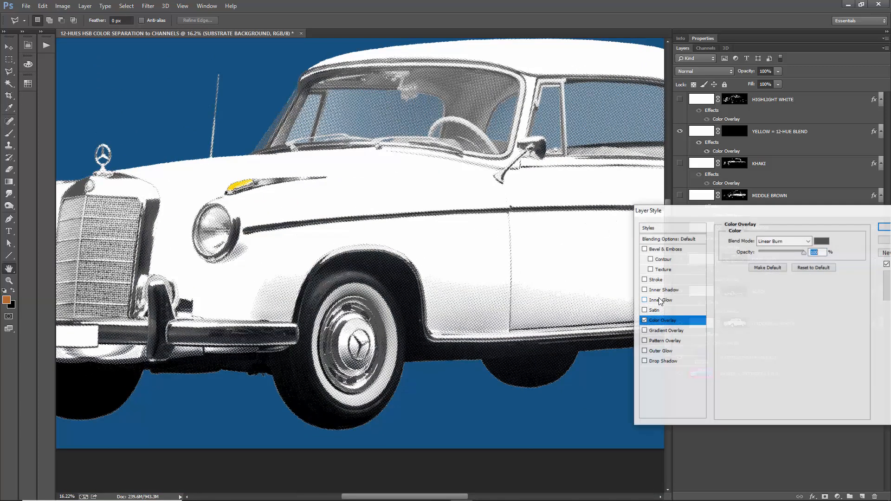
{"action": "left_click", "coordinate": [809, 244]}
{"action": "left_click", "coordinate": [625, 288]}
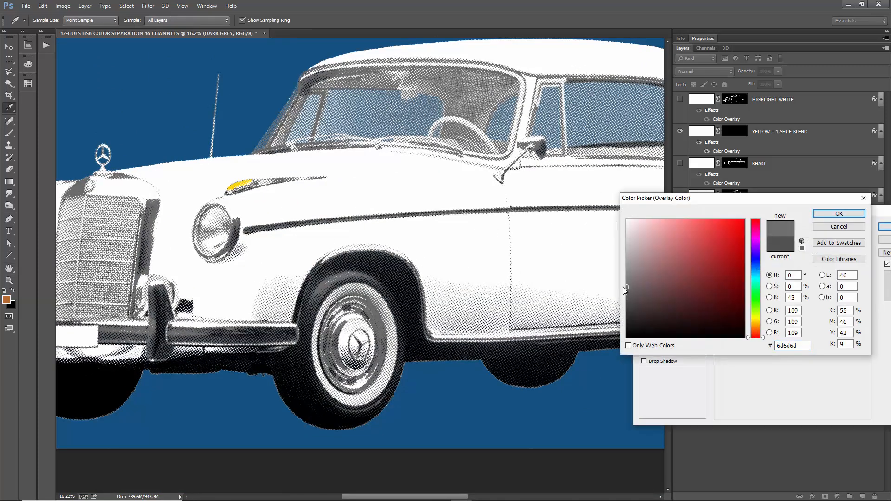
{"action": "left_click_drag", "start_coordinate": [630, 291], "coordinate": [619, 288]}
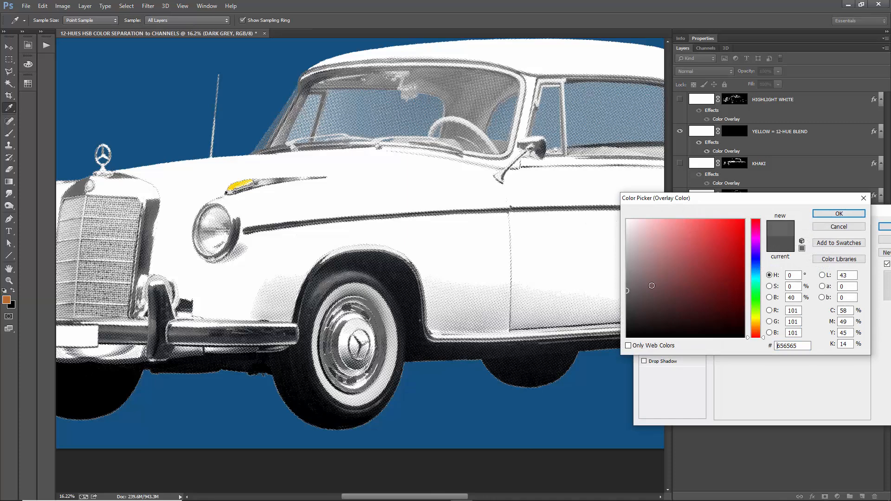
{"action": "left_click", "coordinate": [839, 214]}
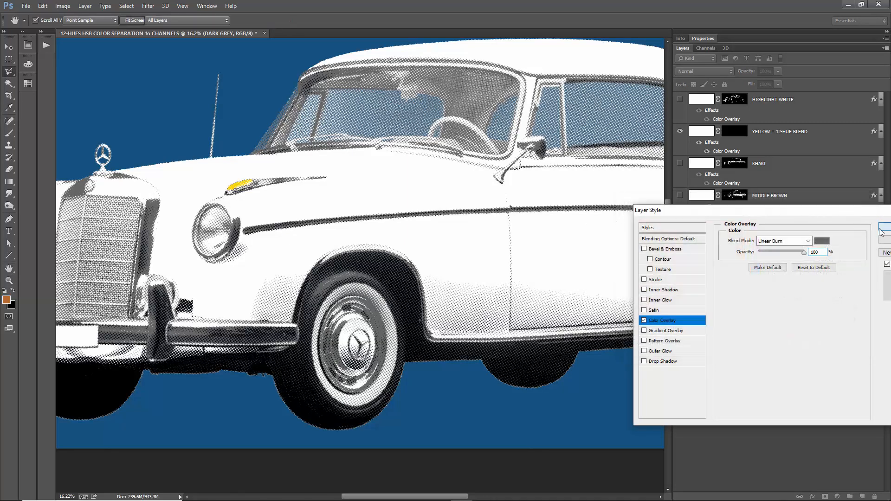
{"action": "left_click", "coordinate": [885, 227]}
- Show the BROWN, MIDDLE BROWN and KHAKI layers to build up the car body color over the underbase
{"action": "scroll", "coordinate": [445, 196], "scroll_direction": "down", "scroll_amount": 2}
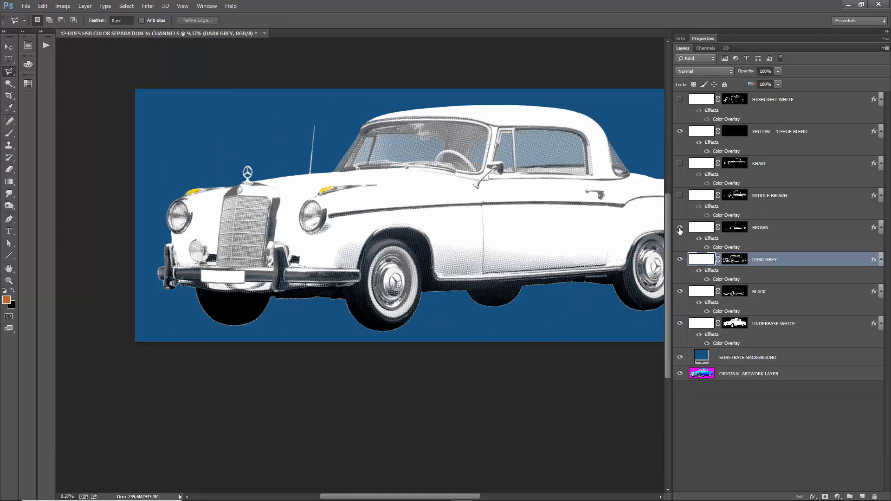
{"action": "left_click", "coordinate": [680, 228]}
{"action": "scroll", "coordinate": [486, 210], "scroll_direction": "down", "scroll_amount": 1}
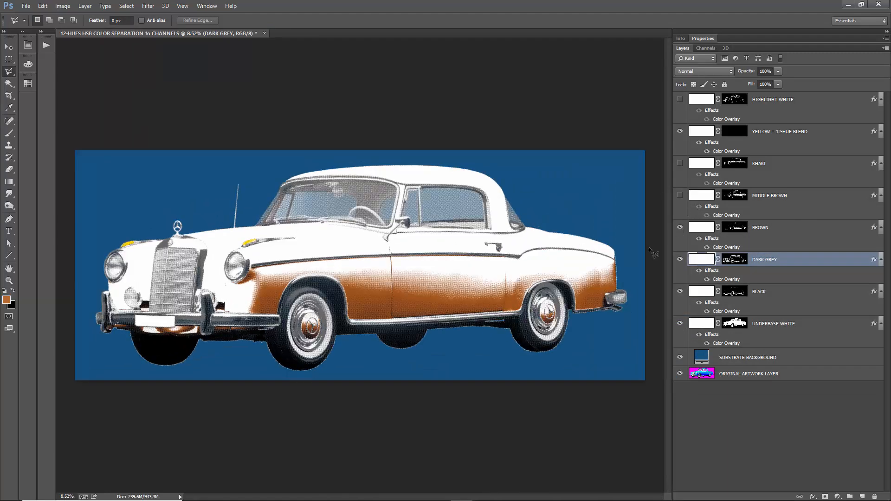
{"action": "left_click", "coordinate": [680, 196]}
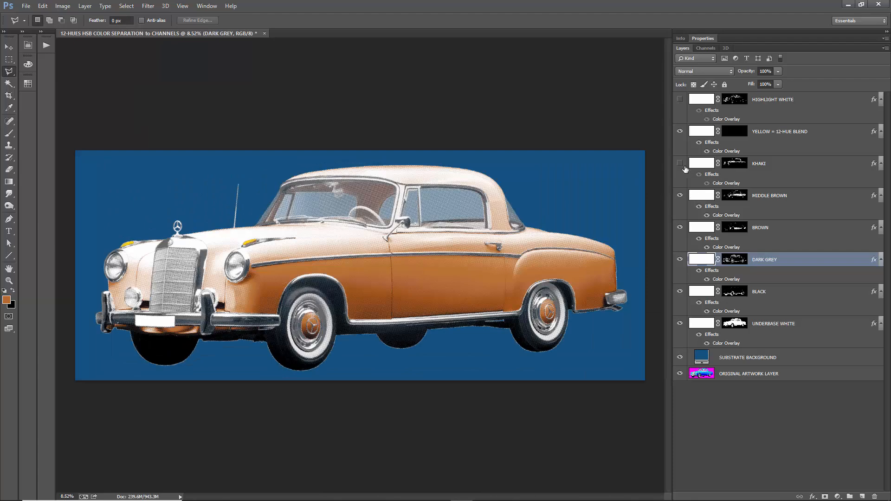
{"action": "left_click", "coordinate": [680, 163]}
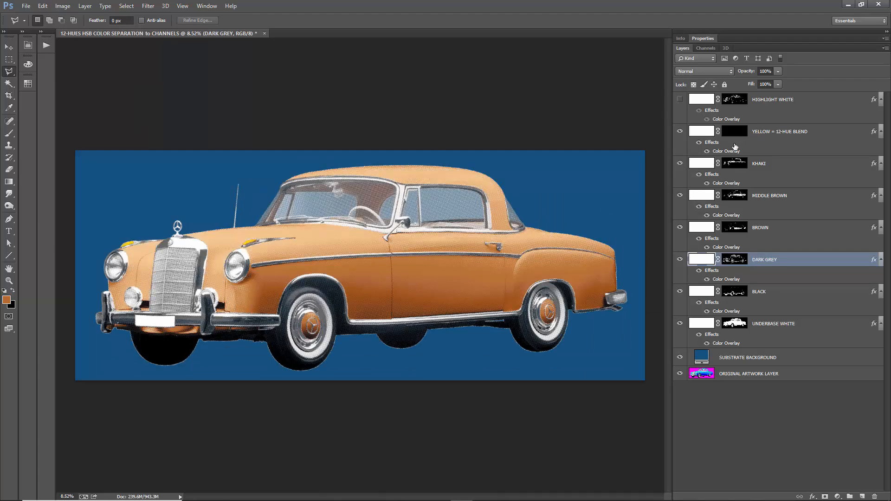
- Show the HIGHLIGHT WHITE layer and hide every layer from YELLOW = 12-HUE BLEND through UNDERBASE WHITE to isolate the highlights on the substrate
{"action": "left_click", "coordinate": [762, 136]}
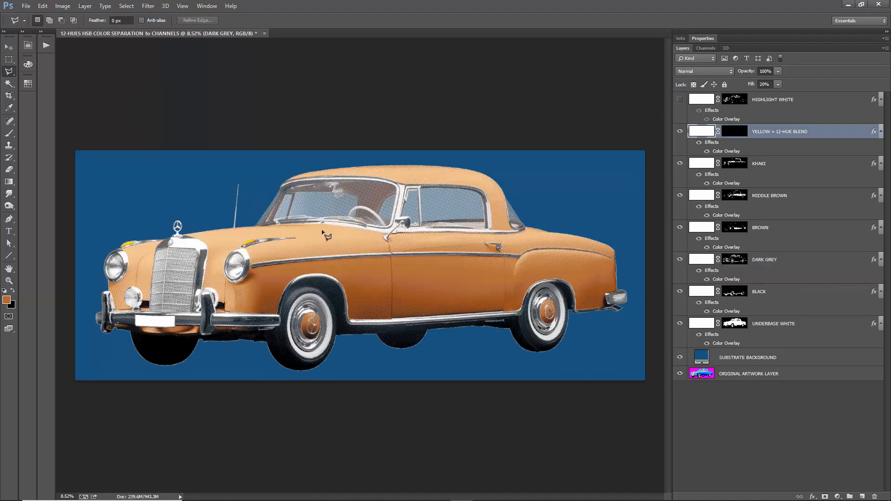
{"action": "scroll", "coordinate": [379, 193], "scroll_direction": "up", "scroll_amount": 5}
{"action": "scroll", "coordinate": [288, 216], "scroll_direction": "down", "scroll_amount": 3}
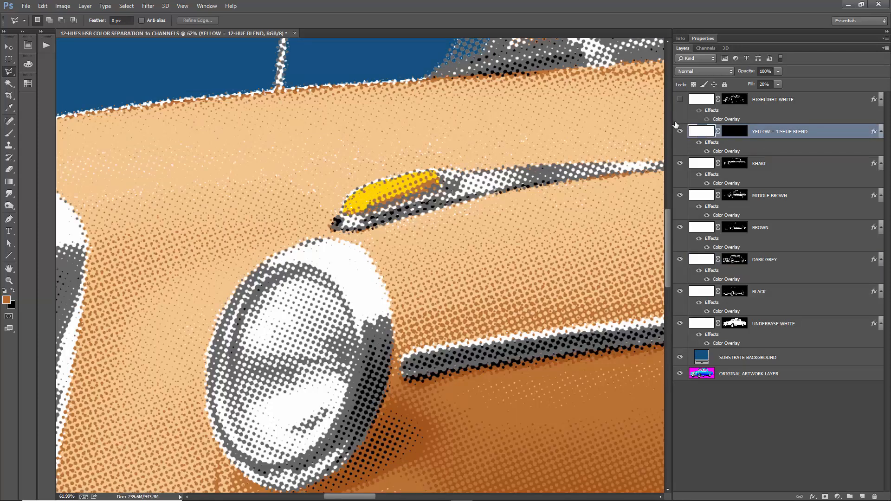
{"action": "scroll", "coordinate": [282, 222], "scroll_direction": "down", "scroll_amount": 4}
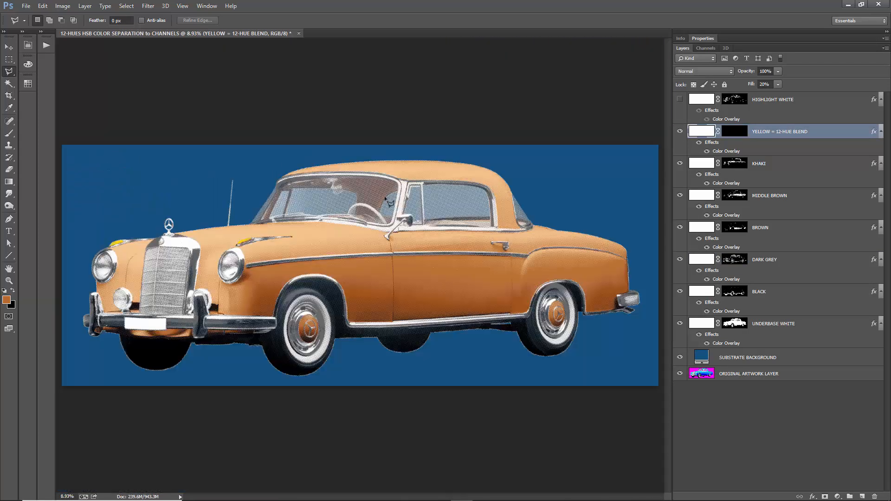
{"action": "left_click", "coordinate": [681, 99]}
{"action": "left_click_drag", "start_coordinate": [680, 132], "coordinate": [680, 324]}
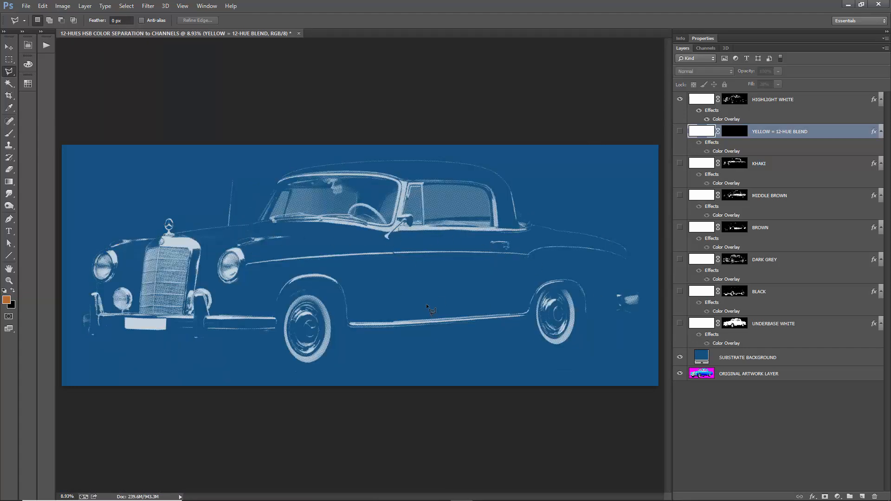
- Show the BLACK, DARK GREY, BROWN, MIDDLE BROWN, KHAKI and UNDERBASE WHITE layers again beneath the highlights
{"action": "left_click", "coordinate": [681, 292]}
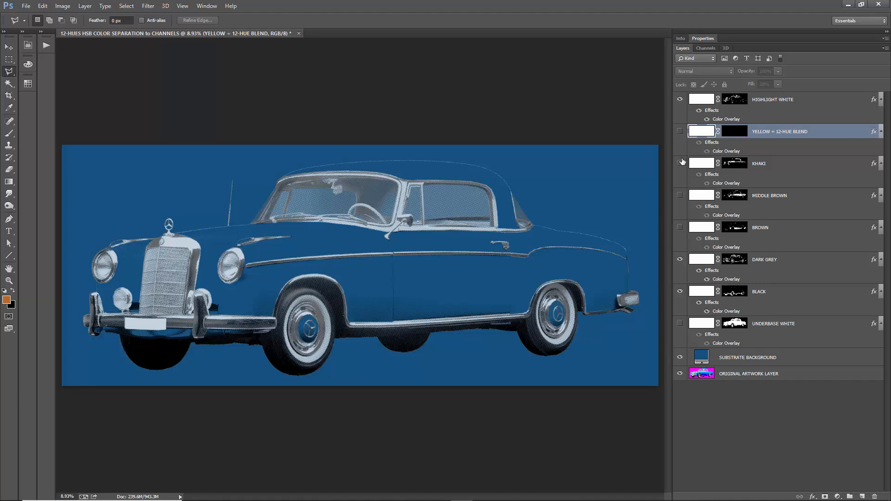
{"action": "left_click_drag", "start_coordinate": [680, 195], "coordinate": [681, 227]}
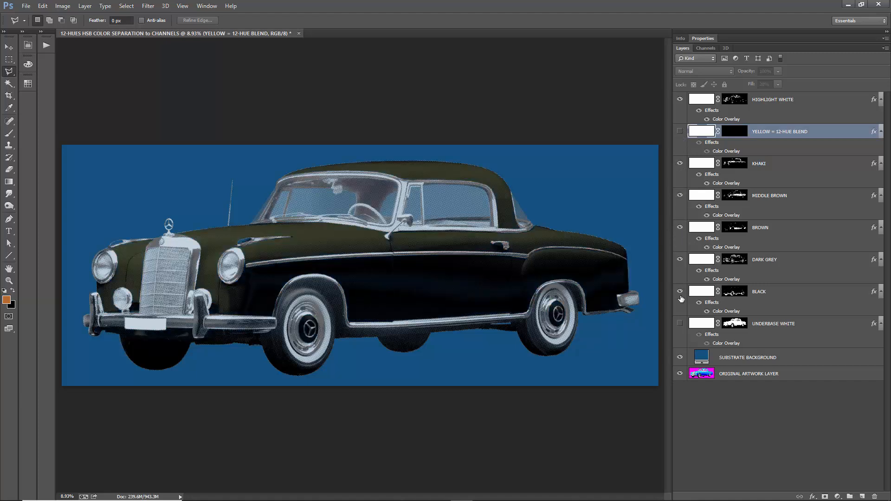
{"action": "left_click", "coordinate": [680, 321]}
- Examine the halftone dots up close on the door, roof, windshield interior and chrome window trim, comparing them with the wider view
{"action": "scroll", "coordinate": [455, 277], "scroll_direction": "up", "scroll_amount": 4}
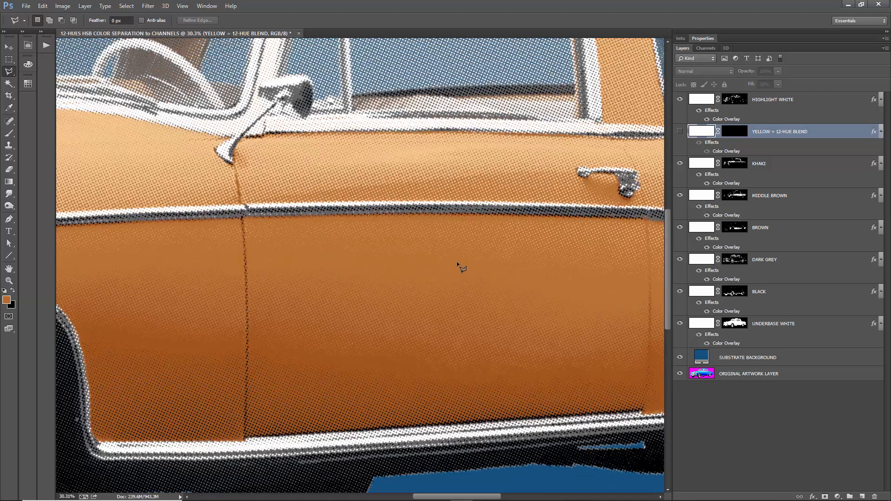
{"action": "scroll", "coordinate": [405, 259], "scroll_direction": "up", "scroll_amount": 2}
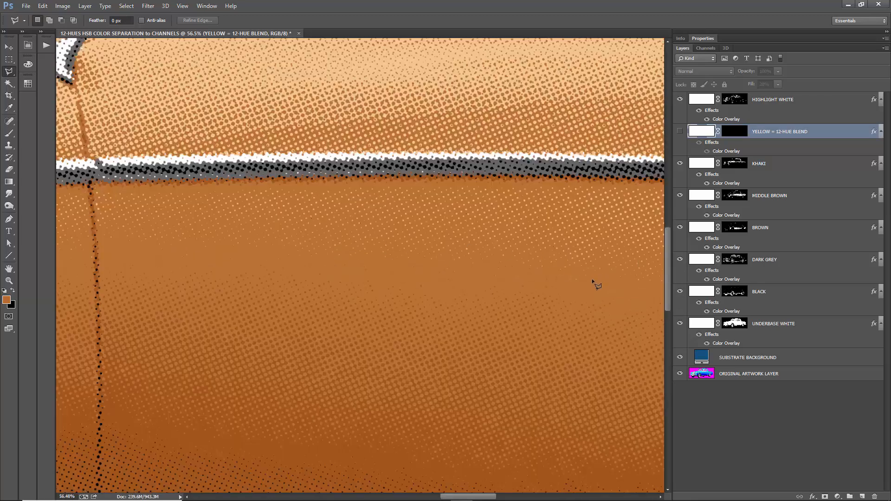
{"action": "scroll", "coordinate": [484, 249], "scroll_direction": "down", "scroll_amount": 2}
{"action": "scroll", "coordinate": [481, 251], "scroll_direction": "down", "scroll_amount": 2}
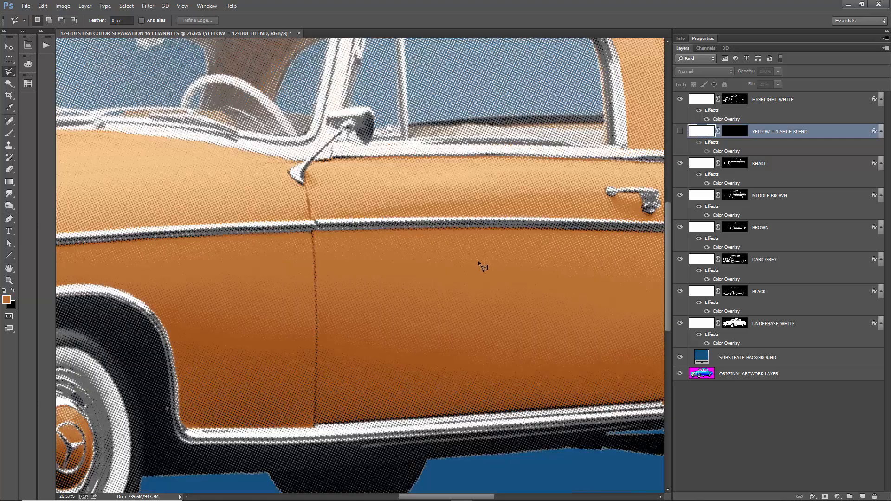
{"action": "scroll", "coordinate": [412, 258], "scroll_direction": "down", "scroll_amount": 4}
{"action": "scroll", "coordinate": [418, 261], "scroll_direction": "down", "scroll_amount": 5}
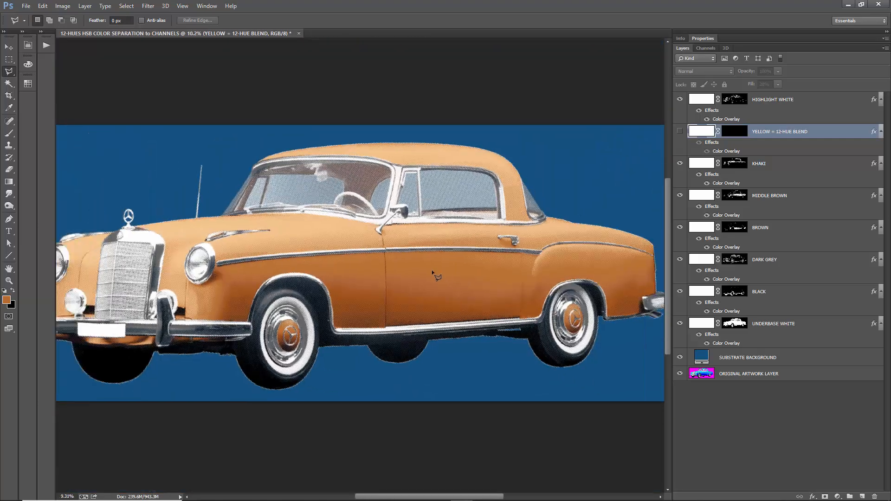
{"action": "scroll", "coordinate": [513, 195], "scroll_direction": "up", "scroll_amount": 6}
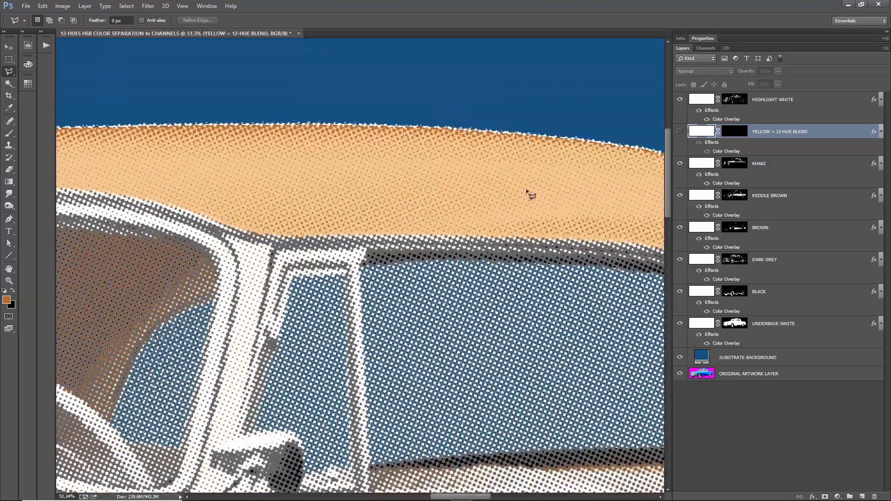
{"action": "scroll", "coordinate": [525, 196], "scroll_direction": "down", "scroll_amount": 5}
{"action": "scroll", "coordinate": [425, 203], "scroll_direction": "up", "scroll_amount": 10}
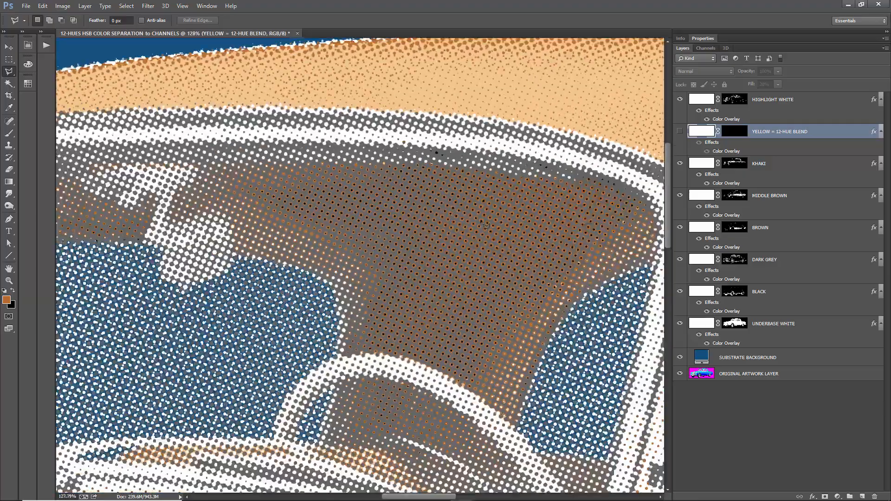
{"action": "scroll", "coordinate": [447, 241], "scroll_direction": "down", "scroll_amount": 10}
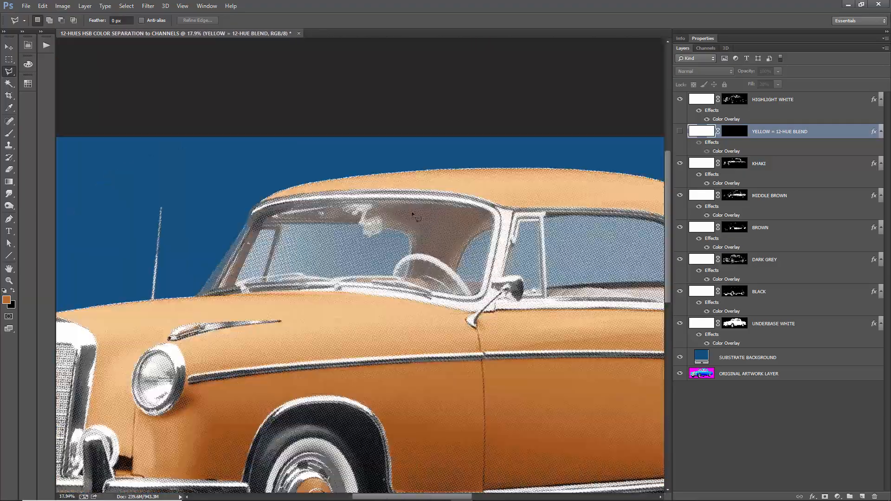
{"action": "scroll", "coordinate": [388, 216], "scroll_direction": "up", "scroll_amount": 15}
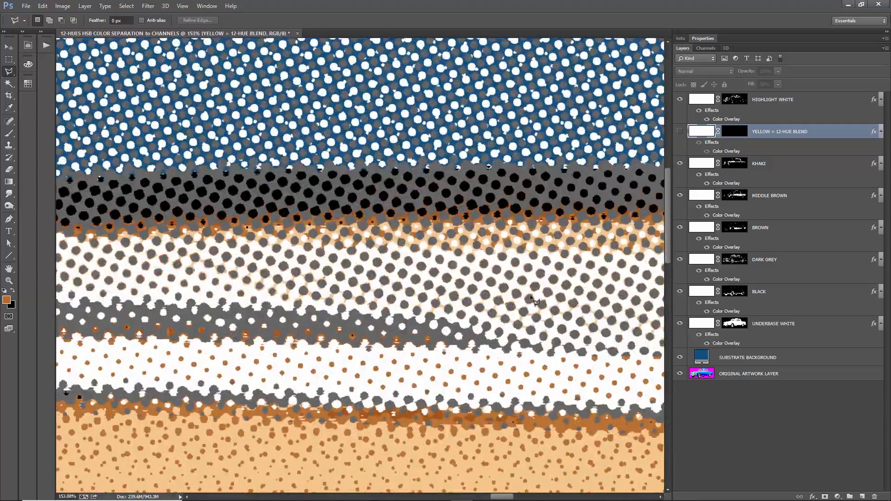
{"action": "scroll", "coordinate": [519, 270], "scroll_direction": "down", "scroll_amount": 10}
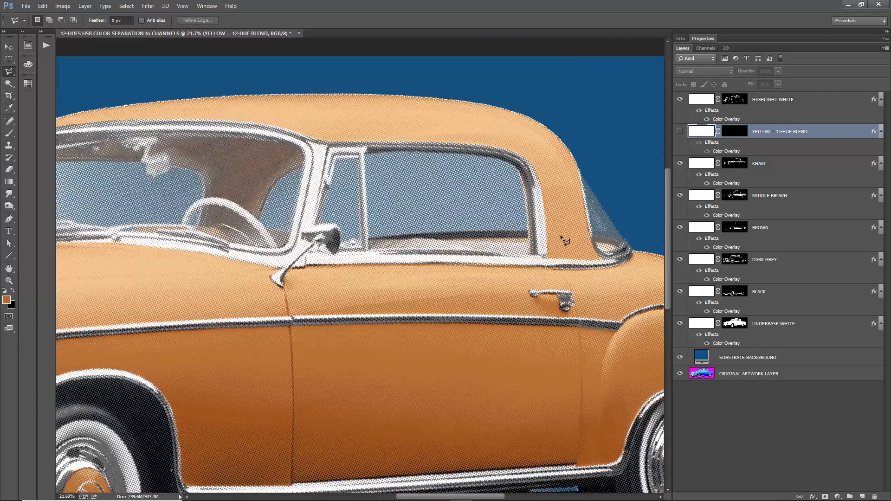
{"action": "scroll", "coordinate": [562, 237], "scroll_direction": "down", "scroll_amount": 5}
- Show the YELLOW = 12-HUE BLEND layer and go through the ink layers one by one from UNDERBASE WHITE up to HIGHLIGHT WHITE
{"action": "left_click", "coordinate": [680, 132]}
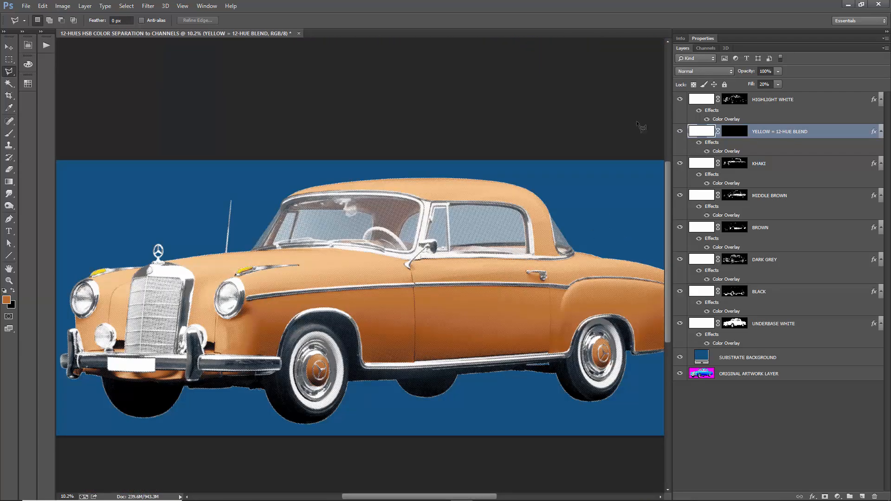
{"action": "left_click", "coordinate": [775, 325]}
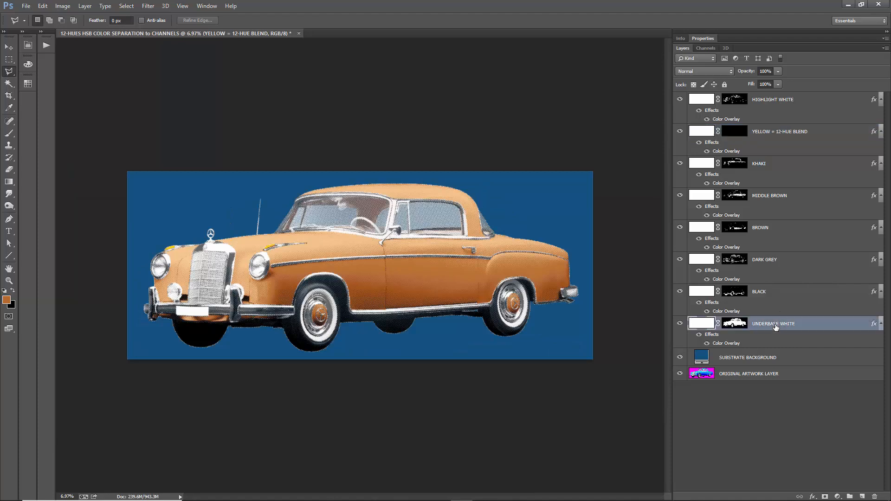
{"action": "left_click", "coordinate": [769, 297]}
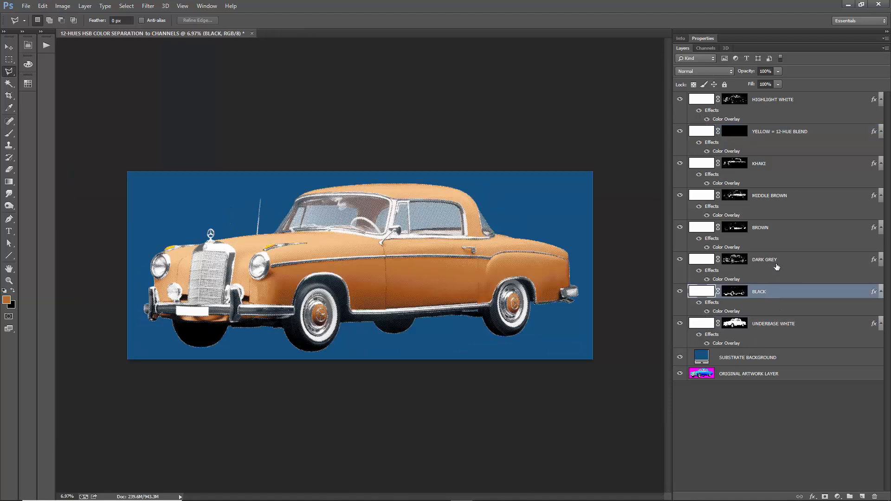
{"action": "left_click", "coordinate": [778, 261]}
{"action": "left_click", "coordinate": [780, 228]}
{"action": "left_click", "coordinate": [782, 194]}
{"action": "left_click", "coordinate": [784, 164]}
{"action": "left_click", "coordinate": [785, 133]}
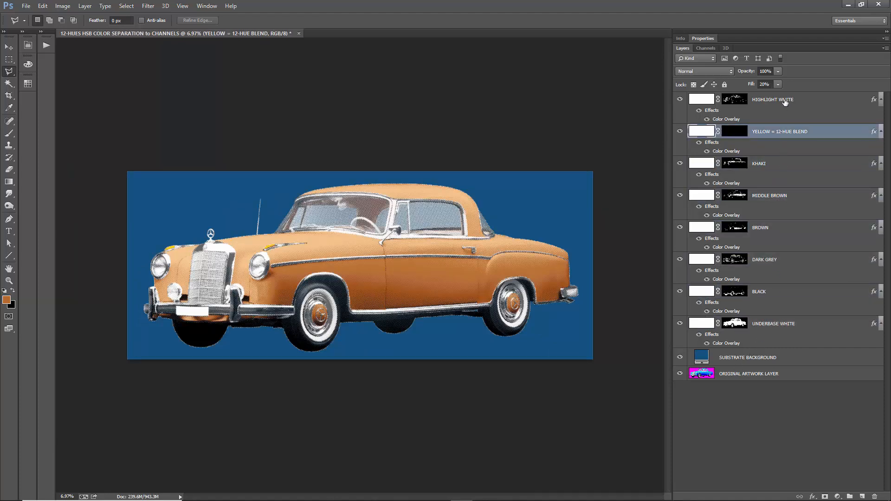
{"action": "left_click", "coordinate": [789, 101]}
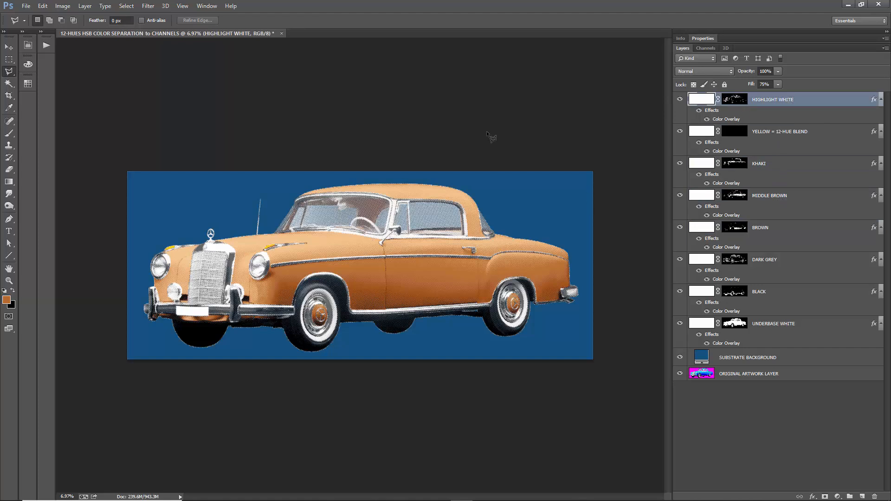
- Generate a composite proof layer of the separation with the Perfect Proof action from Max Chroma Color Blender
{"action": "left_click", "coordinate": [22, 32]}
{"action": "left_click", "coordinate": [243, 254]}
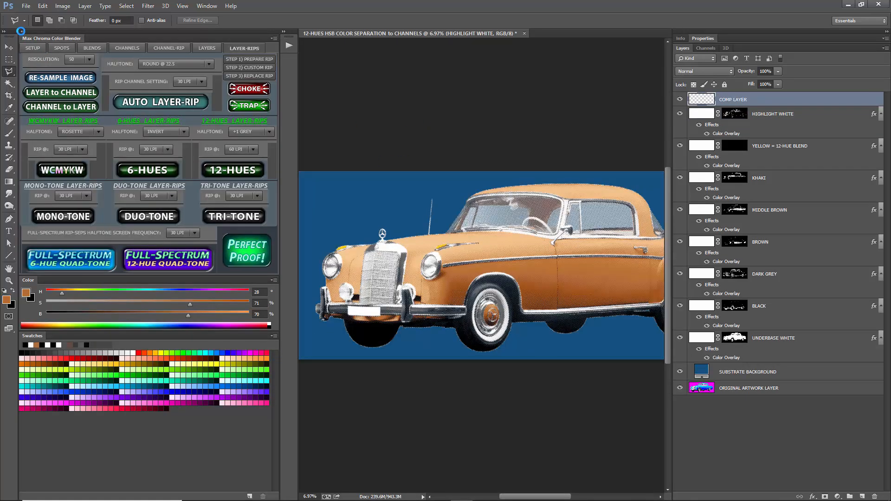
{"action": "left_click", "coordinate": [20, 31]}
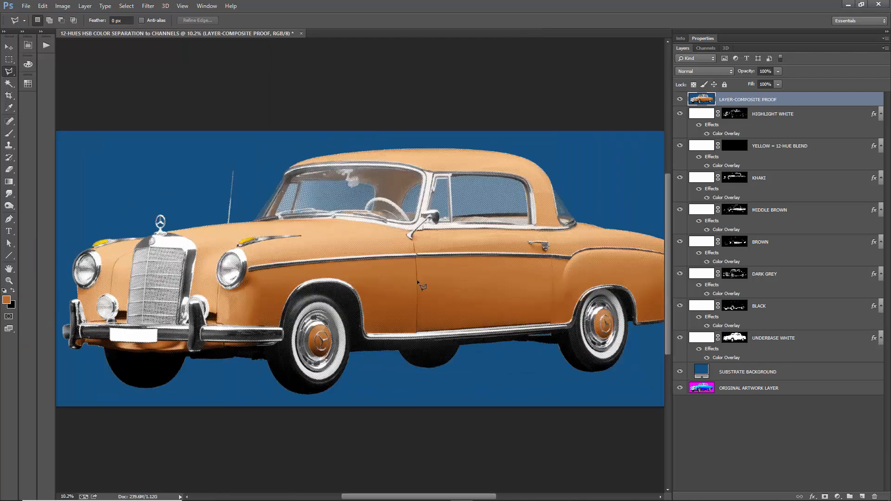
- Try a 3-pixel Gaussian Blur on the LAYER-COMPOSITE PROOF layer and compare the door's halftone dots with the whole car
{"action": "scroll", "coordinate": [472, 268], "scroll_direction": "up", "scroll_amount": 5}
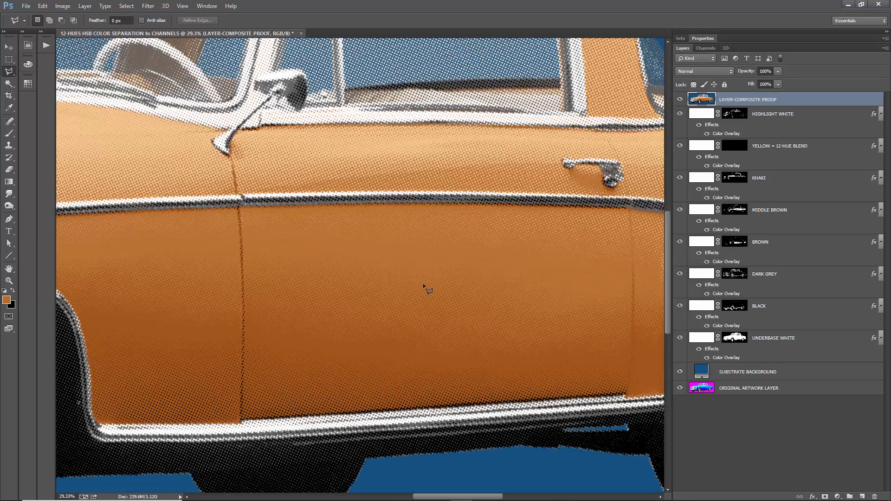
{"action": "scroll", "coordinate": [416, 283], "scroll_direction": "up", "scroll_amount": 5}
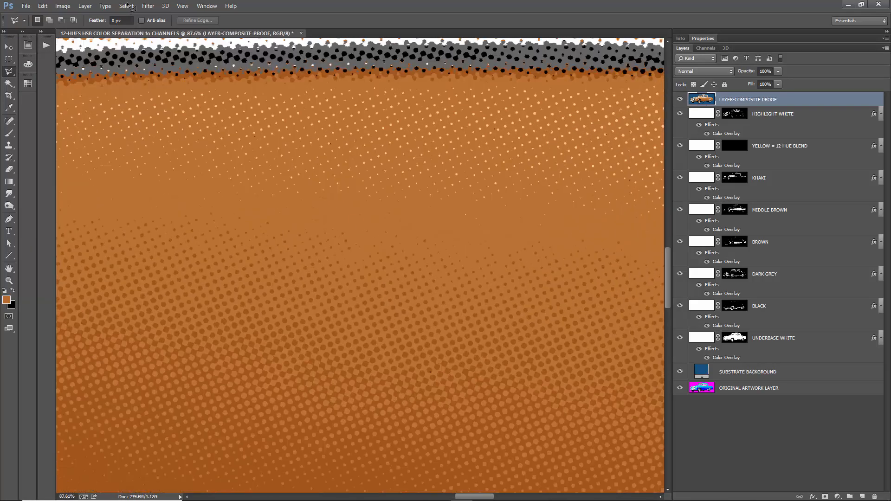
{"action": "left_click", "coordinate": [148, 6]}
{"action": "mouse_move", "coordinate": [233, 108]}
{"action": "left_click", "coordinate": [297, 175]}
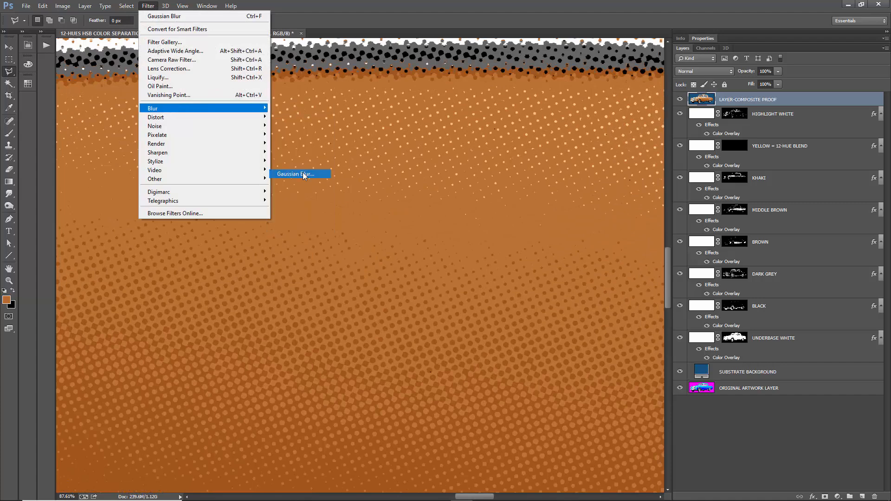
{"action": "double_click", "coordinate": [599, 310]}
{"action": "type", "text": "2"}
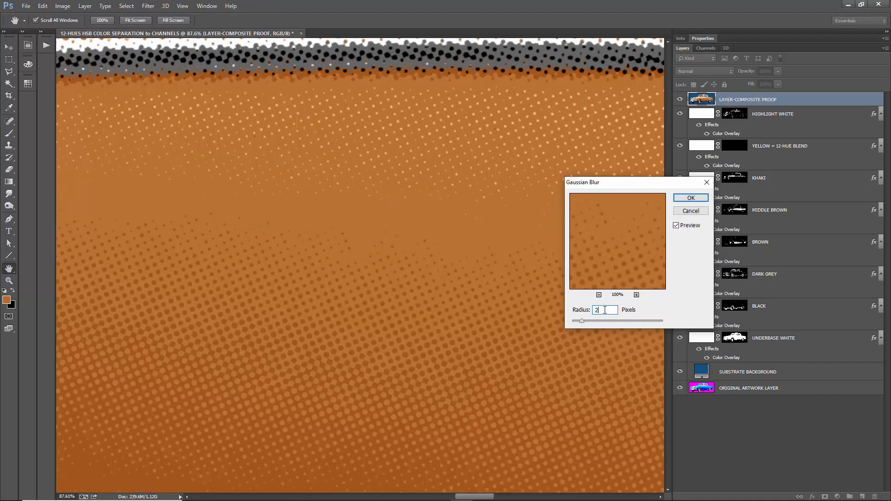
{"action": "key", "text": "BackSpace"}
{"action": "type", "text": "3"}
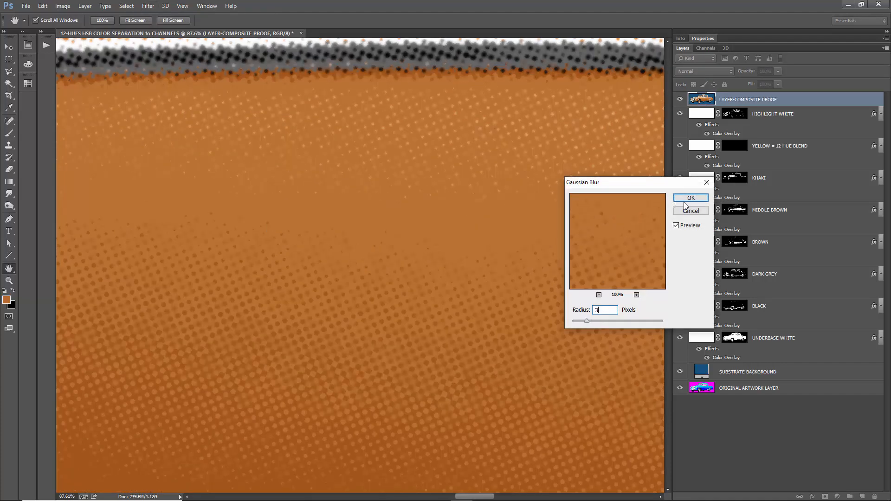
{"action": "key", "text": "Return"}
{"action": "key", "text": "l"}
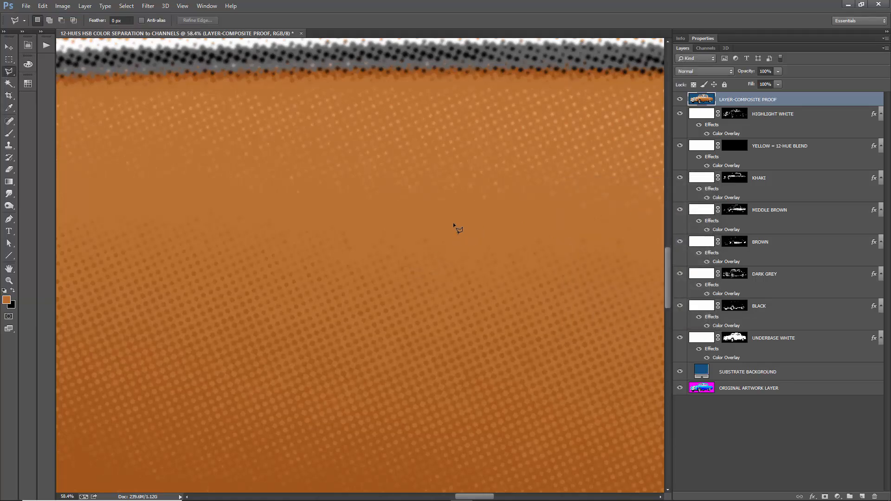
{"action": "scroll", "coordinate": [453, 221], "scroll_direction": "down", "scroll_amount": 4}
{"action": "scroll", "coordinate": [398, 205], "scroll_direction": "down", "scroll_amount": 5}
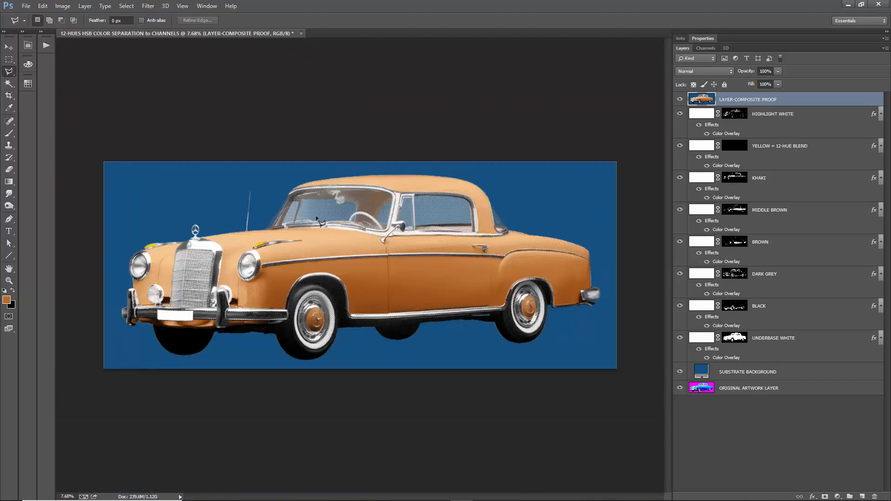
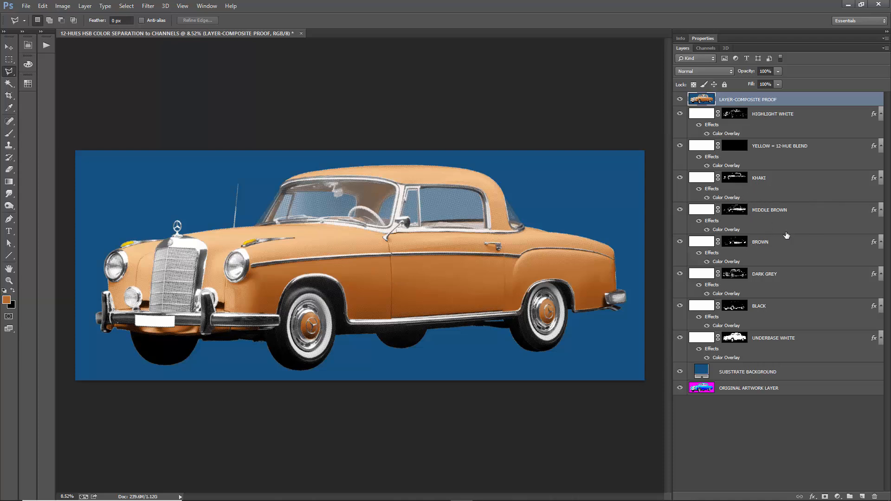
{"action": "left_click", "coordinate": [771, 120]}
{"action": "left_click", "coordinate": [681, 114]}
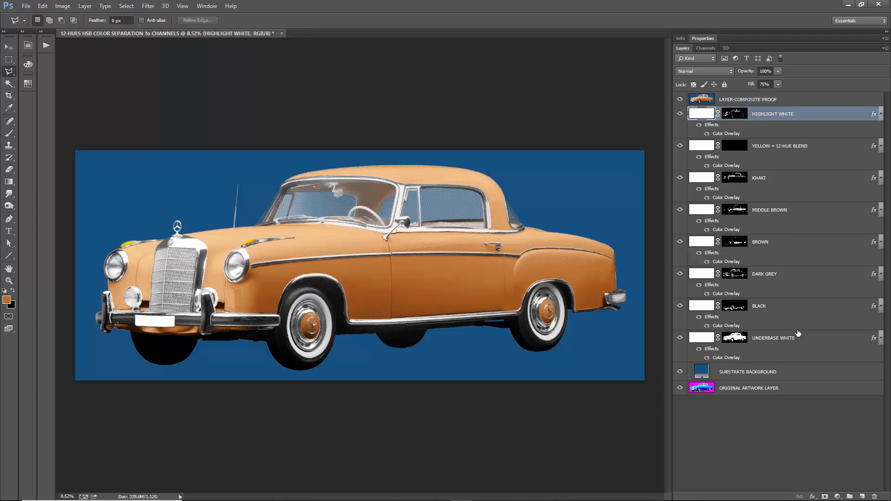
{"action": "left_click", "coordinate": [765, 332]}
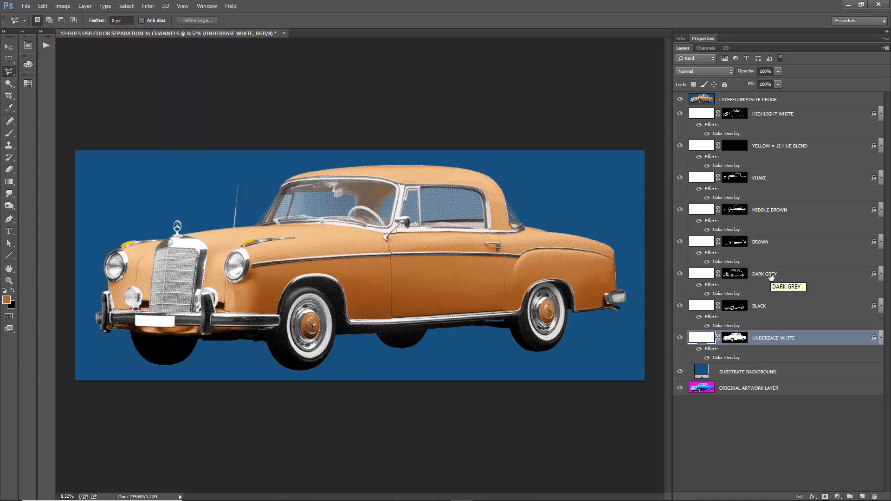
{"action": "double_click", "coordinate": [702, 370]}
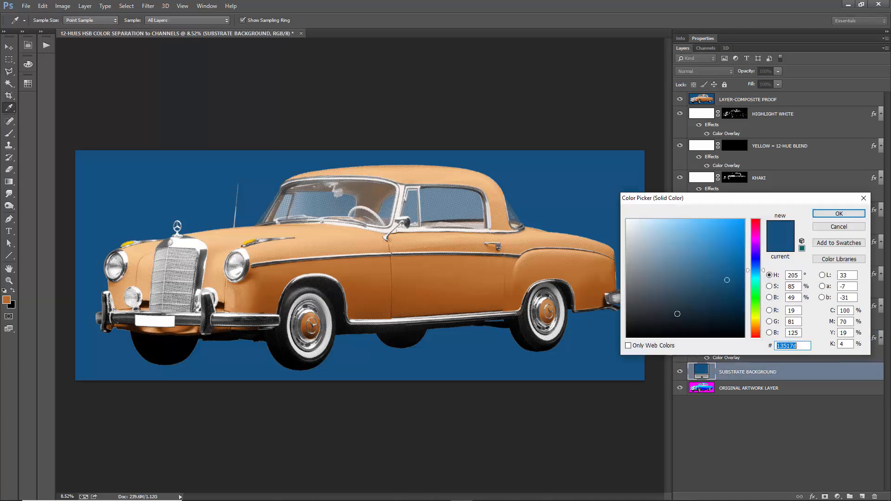
{"action": "left_click", "coordinate": [600, 309]}
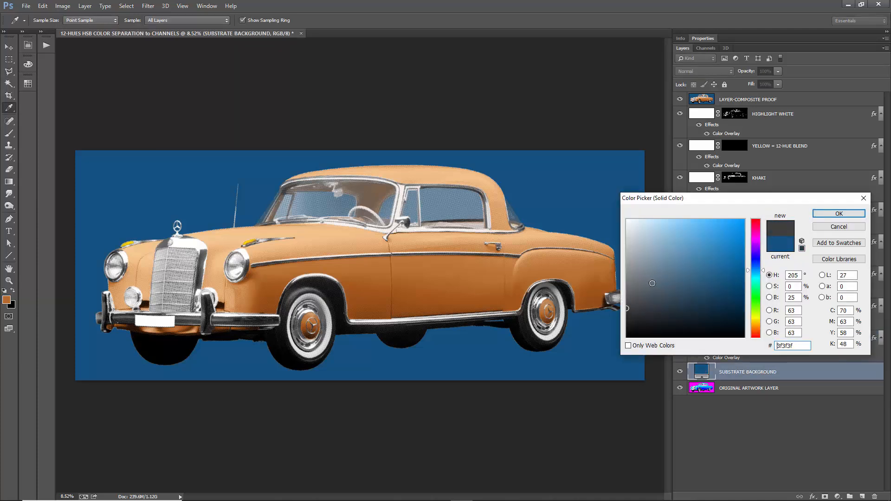
{"action": "left_click", "coordinate": [832, 227]}
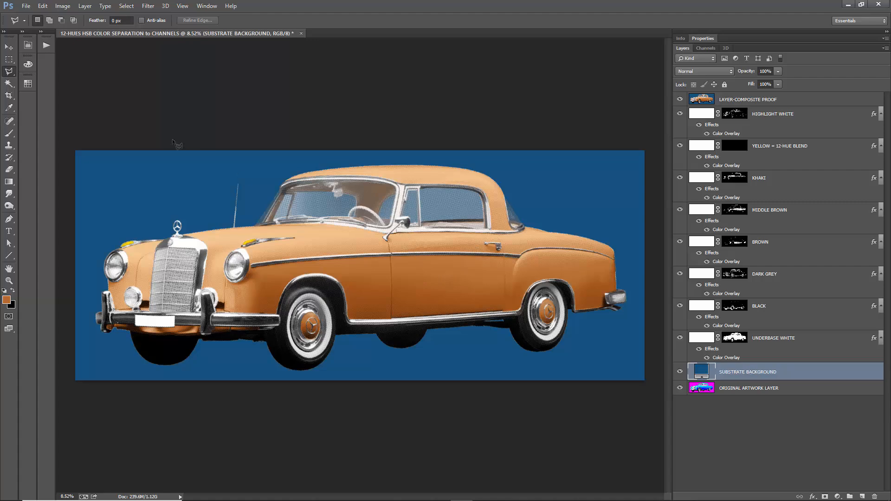
- Activate the Move tool and select the LAYER-COMPOSITE PROOF layer
{"action": "left_click", "coordinate": [9, 47]}
{"action": "scroll", "coordinate": [511, 300], "scroll_direction": "up", "scroll_amount": 5}
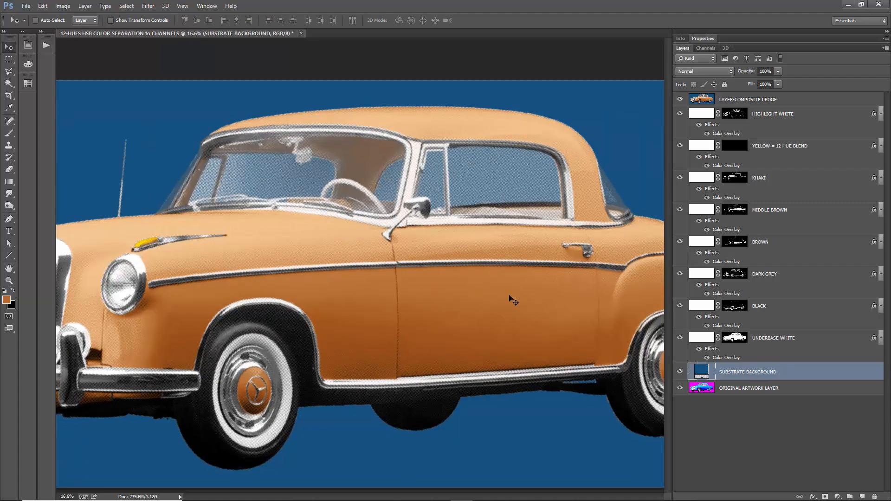
{"action": "scroll", "coordinate": [511, 300], "scroll_direction": "up", "scroll_amount": 1}
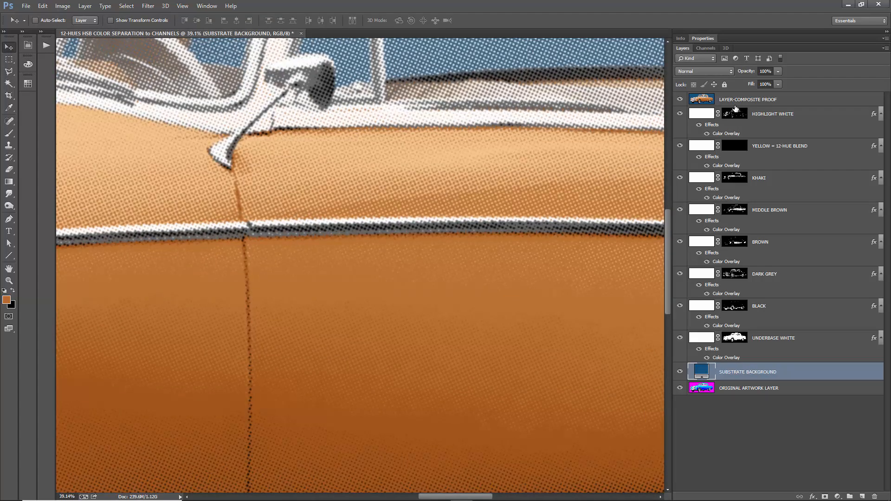
{"action": "left_click", "coordinate": [734, 108]}
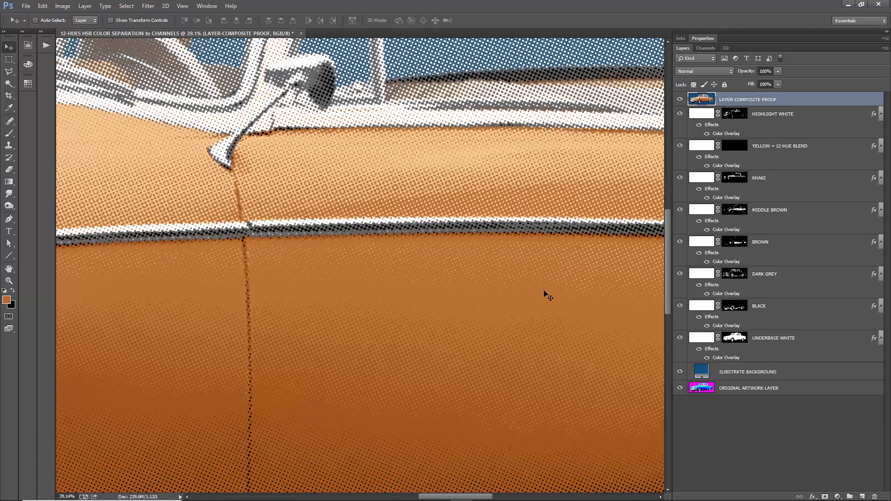
{"action": "left_click", "coordinate": [62, 6]}
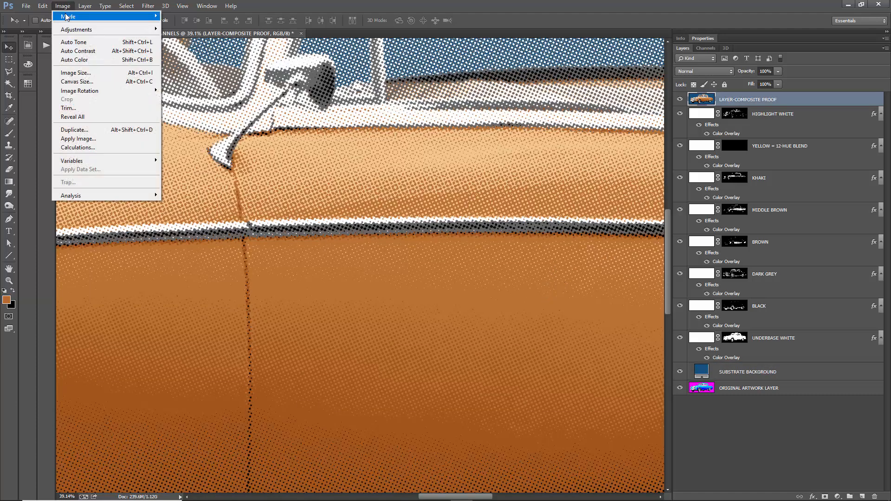
{"action": "mouse_move", "coordinate": [68, 17]}
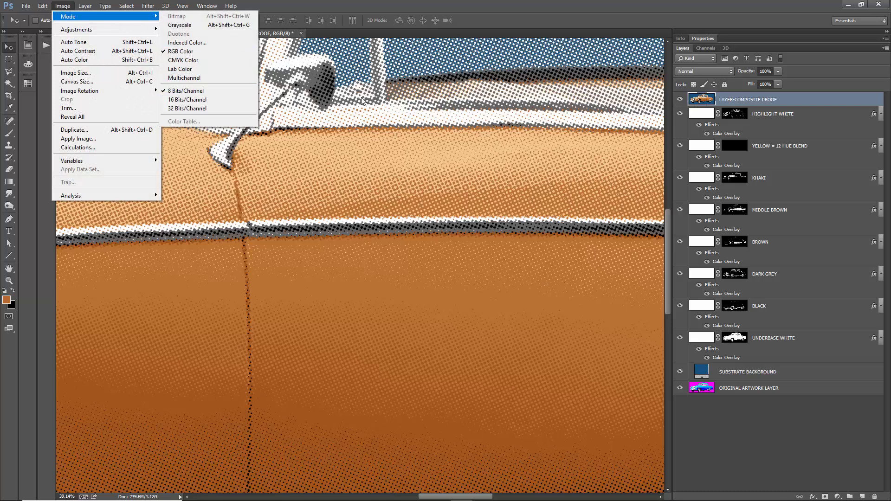
{"action": "left_click", "coordinate": [547, 19]}
{"action": "scroll", "coordinate": [468, 193], "scroll_direction": "down", "scroll_amount": 3}
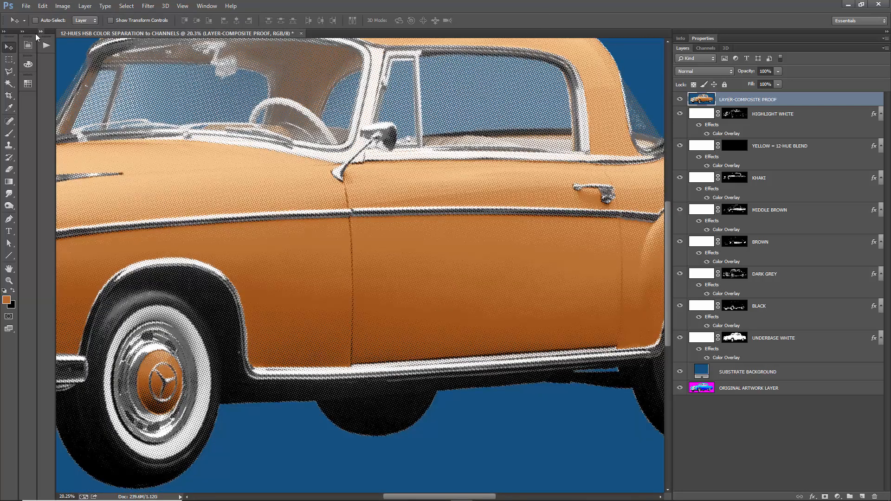
- Look over the LAYERS and LAYER-RIPS tools of Max Chroma Color Blender, then view the whole car again
{"action": "left_click", "coordinate": [22, 32]}
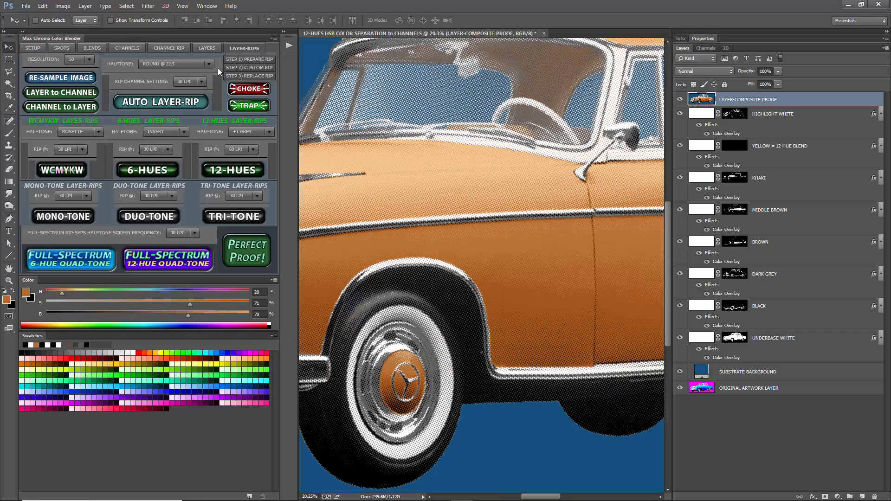
{"action": "left_click", "coordinate": [208, 47]}
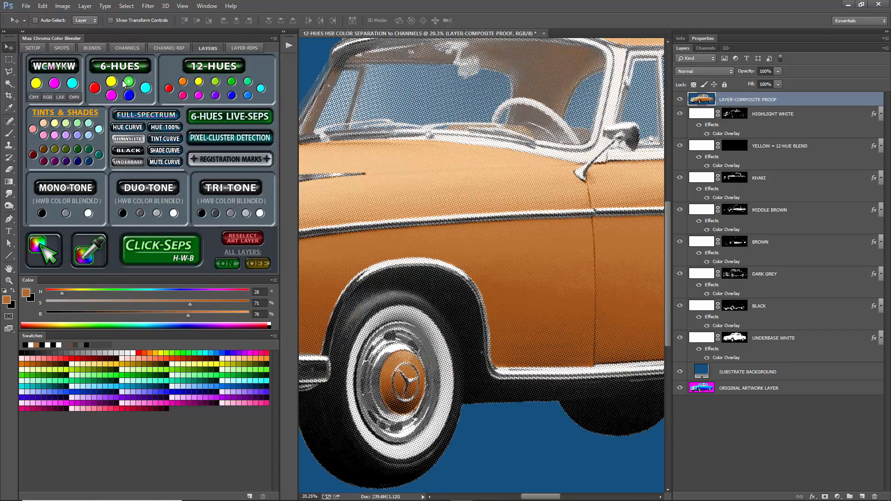
{"action": "left_click", "coordinate": [241, 48]}
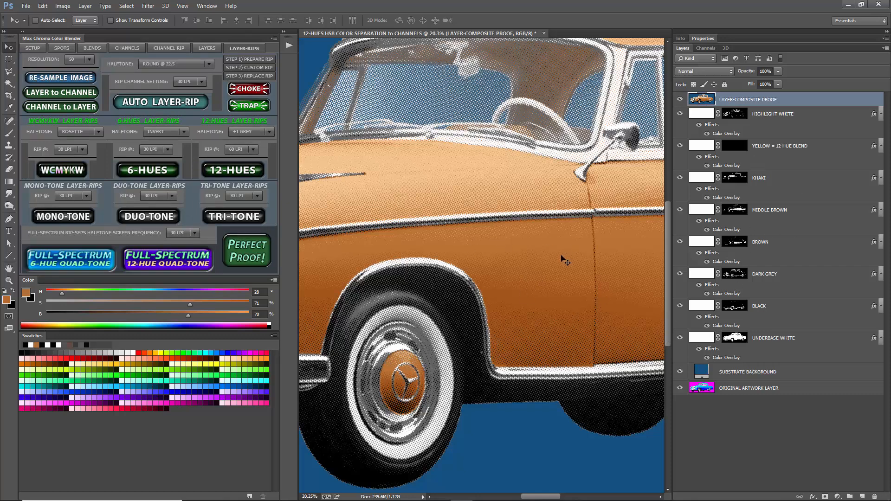
{"action": "left_click", "coordinate": [22, 31]}
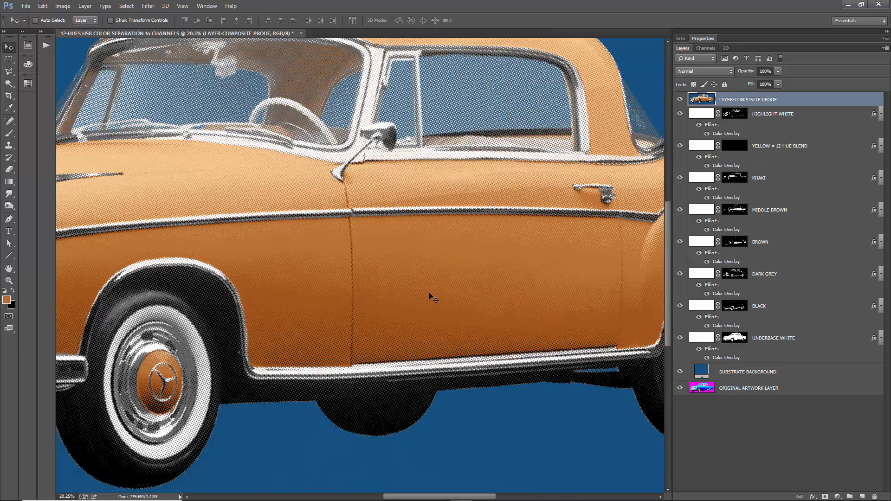
{"action": "key", "text": "ctrl+0"}
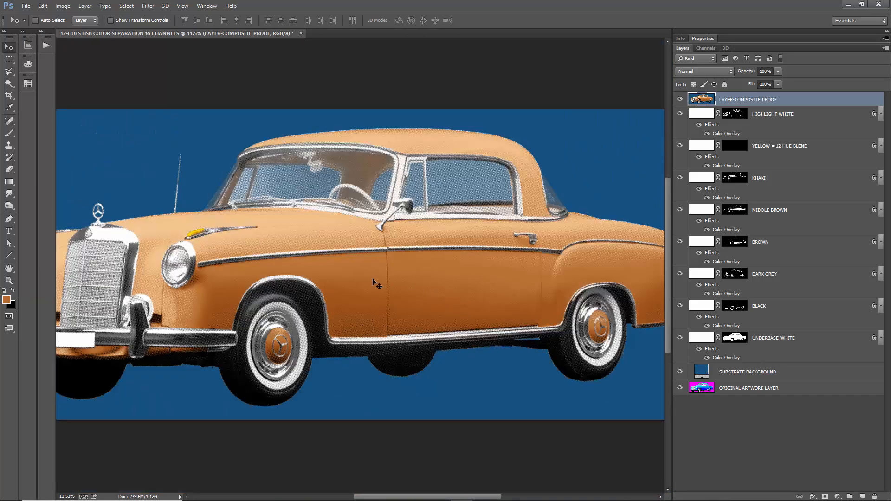
{"action": "key", "text": "ctrl+minus"}
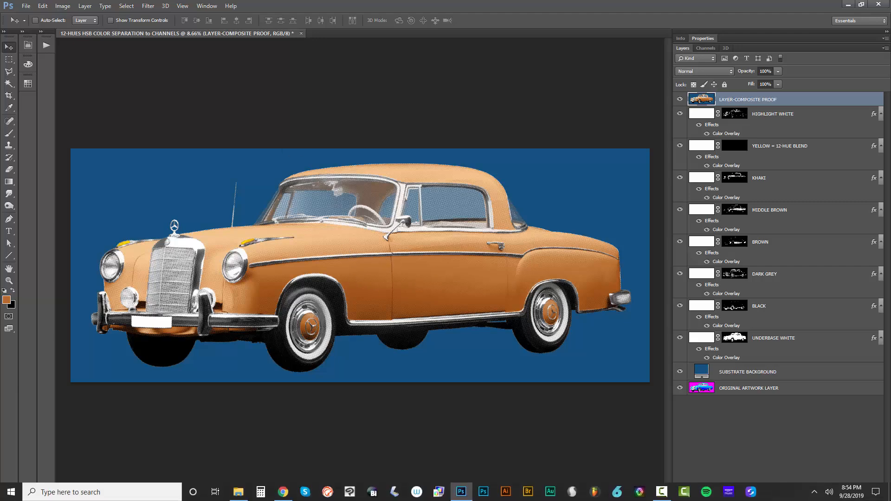
- Switch to Chrome and look over the download page for the Max Chroma Color Blender & Halftone Tessellator
{"action": "left_click", "coordinate": [283, 492]}
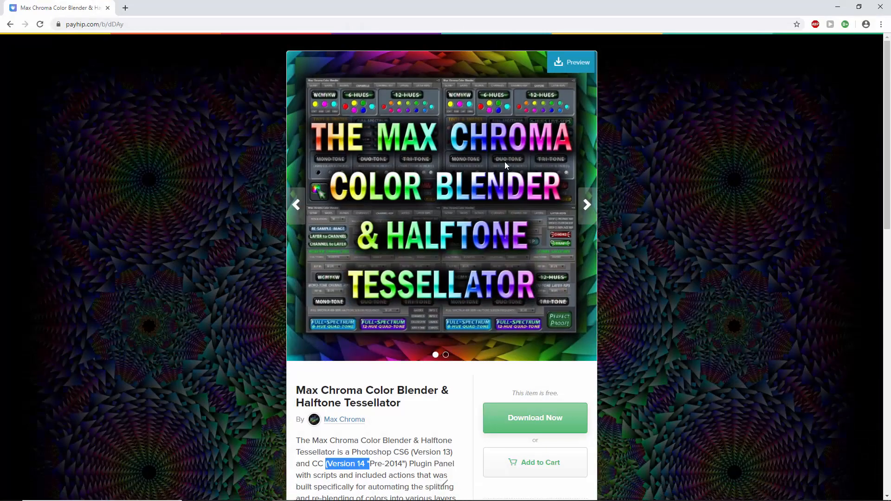
{"action": "scroll", "coordinate": [478, 278], "scroll_direction": "down", "scroll_amount": 3}
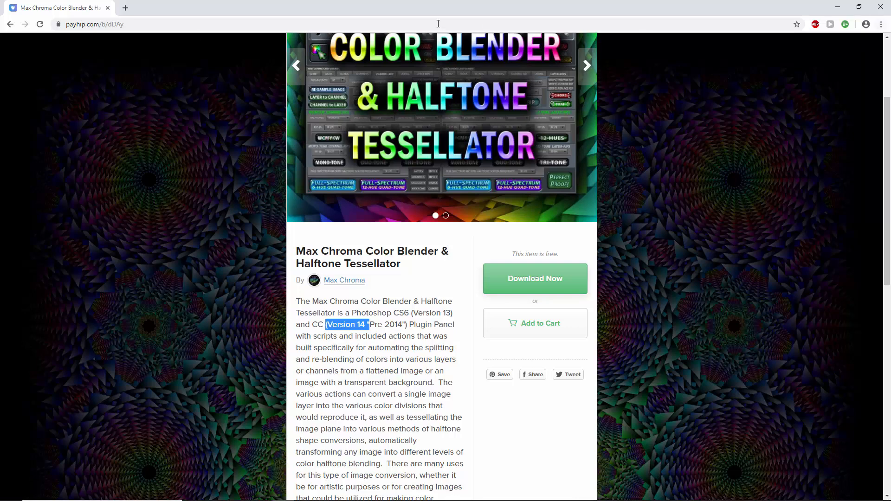
{"action": "left_click", "coordinate": [173, 21]}
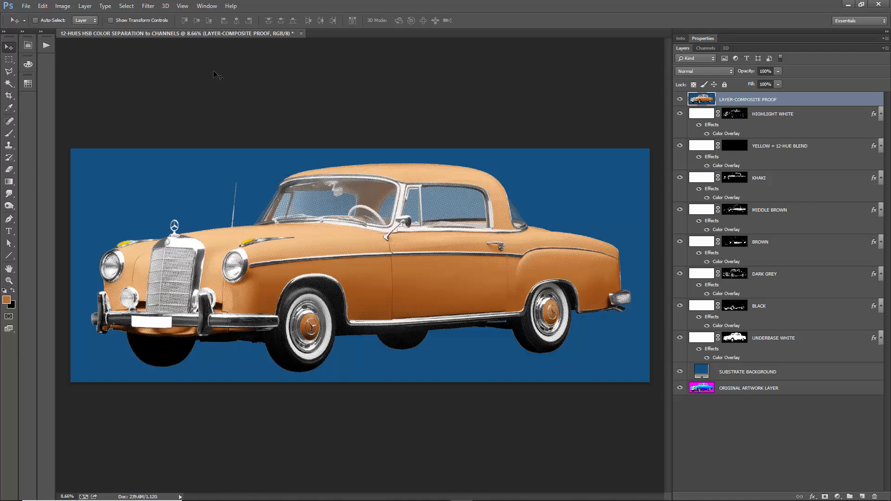
{"action": "left_click", "coordinate": [63, 5]}
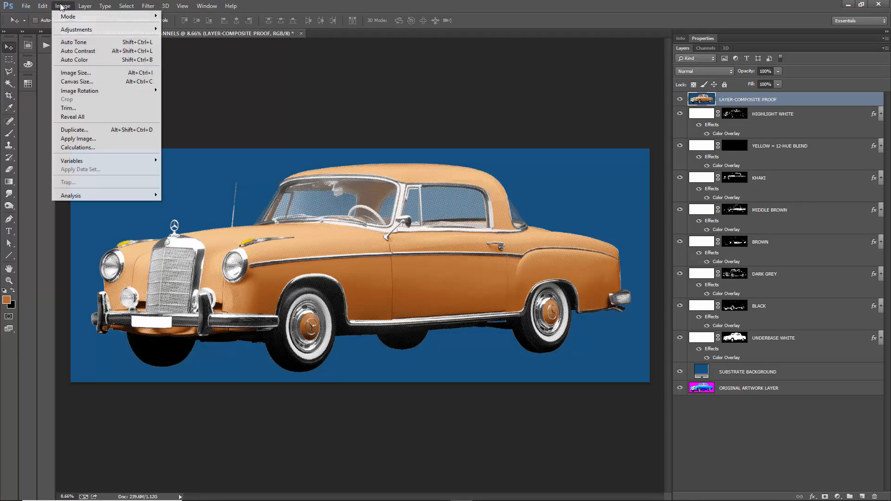
{"action": "mouse_move", "coordinate": [92, 16]}
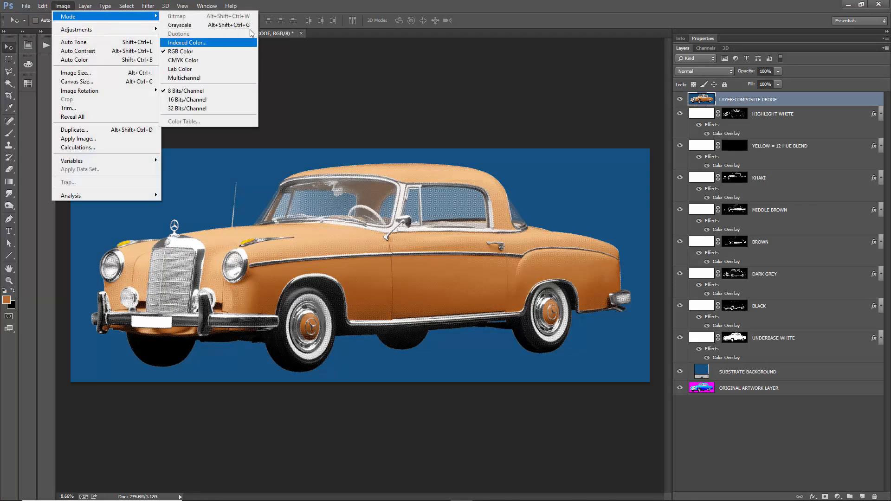
{"action": "left_click", "coordinate": [341, 12]}
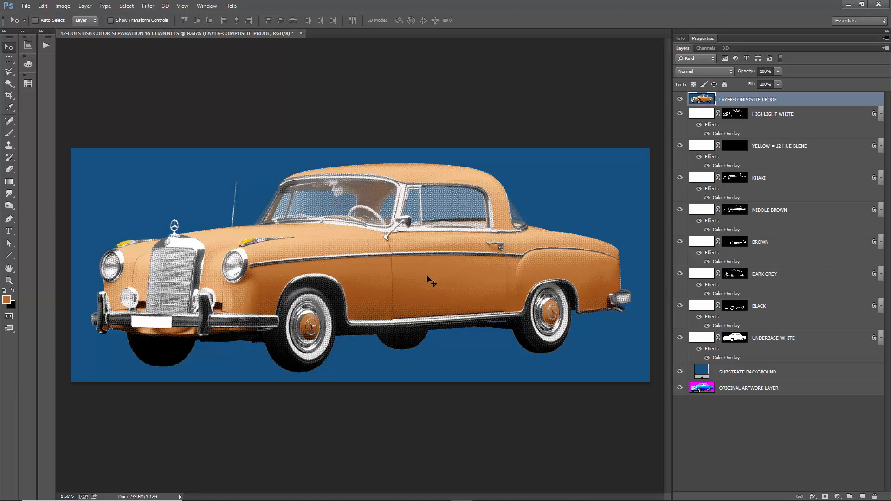
- Examine the composite proof's halftone dots on the car door and lower trim, comparing them with the full car view
{"action": "scroll", "coordinate": [431, 281], "scroll_direction": "up", "scroll_amount": 6}
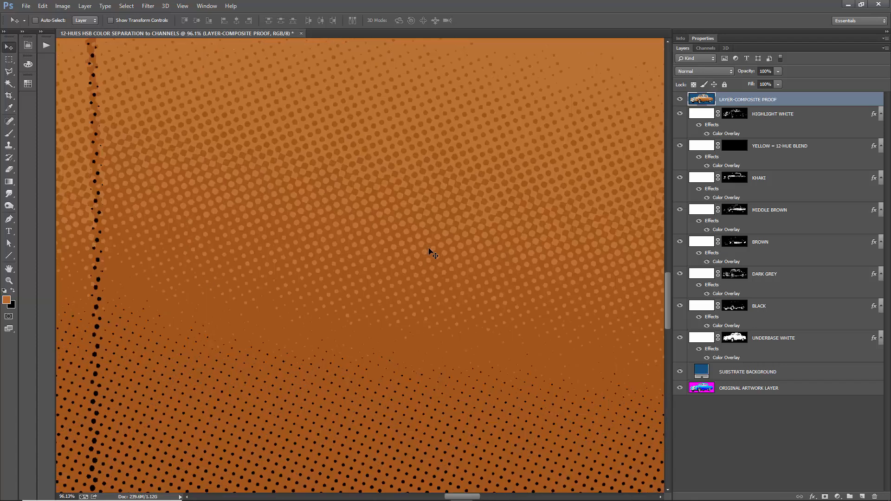
{"action": "scroll", "coordinate": [473, 253], "scroll_direction": "down", "scroll_amount": 2}
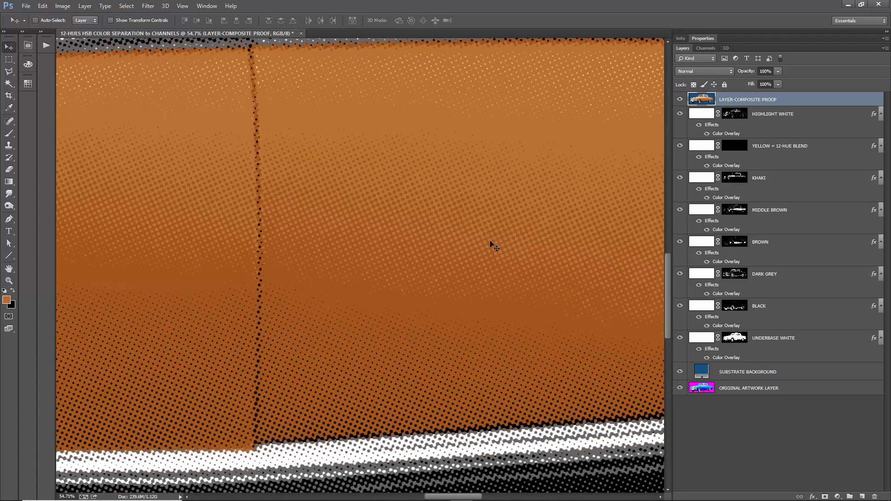
{"action": "scroll", "coordinate": [493, 246], "scroll_direction": "down", "scroll_amount": 2}
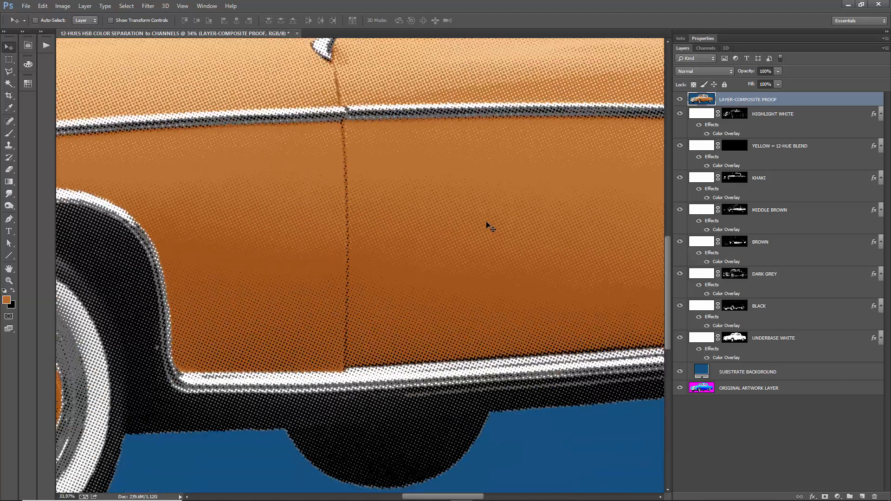
{"action": "scroll", "coordinate": [444, 181], "scroll_direction": "down", "scroll_amount": 3}
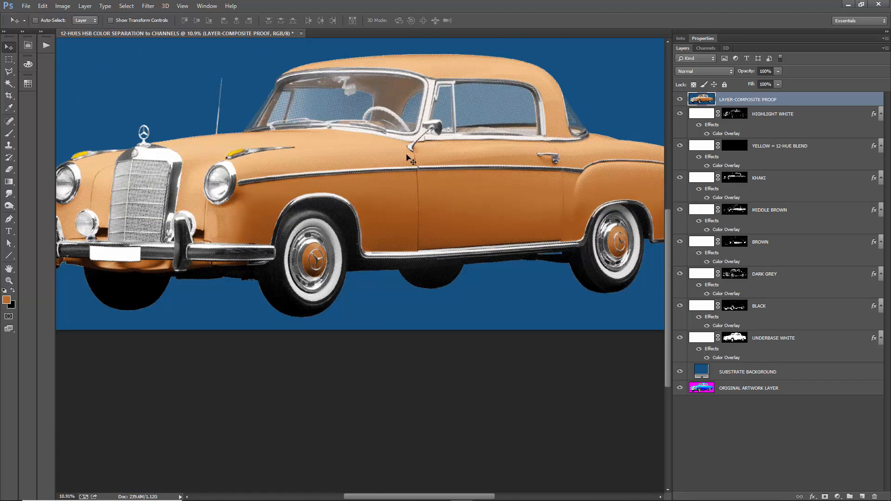
{"action": "scroll", "coordinate": [354, 164], "scroll_direction": "down", "scroll_amount": 1}
{"action": "scroll", "coordinate": [343, 211], "scroll_direction": "down", "scroll_amount": 2}
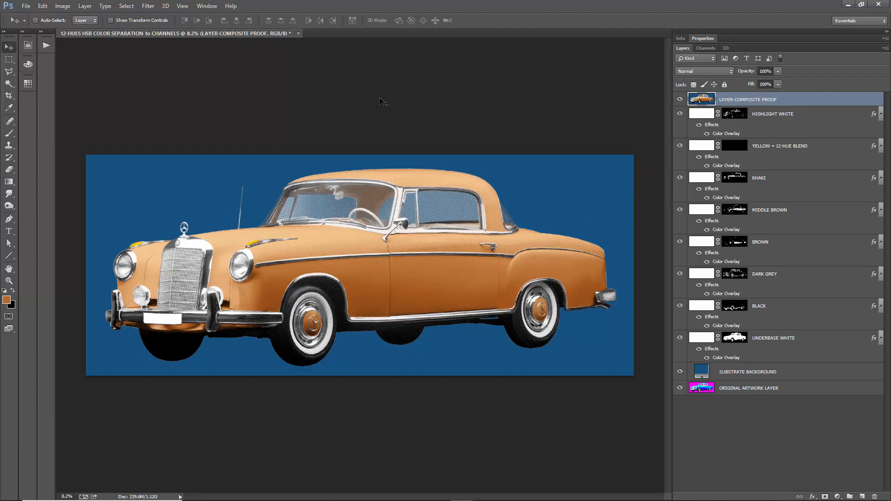
{"action": "left_click", "coordinate": [28, 32]}
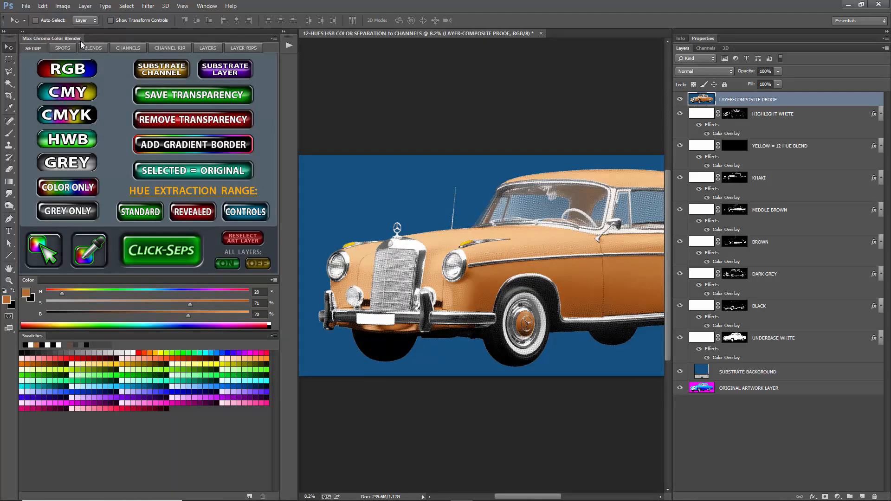
{"action": "left_click", "coordinate": [29, 34]}
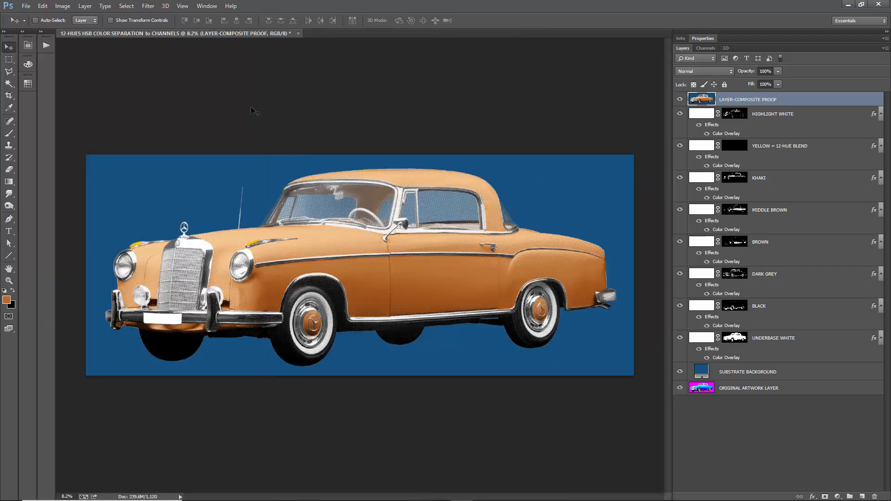